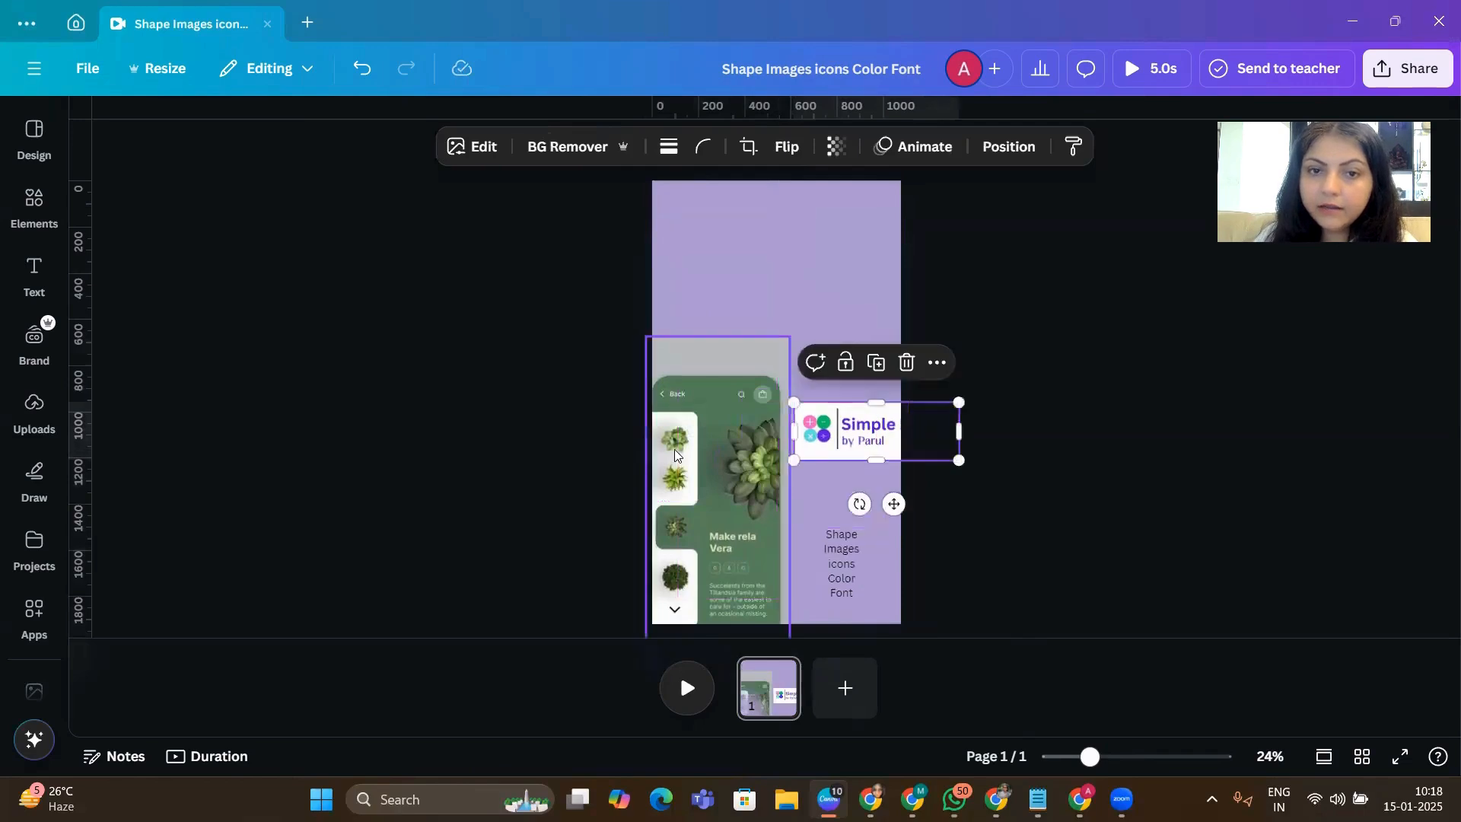
- Move the plant app reference screenshot slightly up and inward, fully onto the page's left edge
drag(690, 435, 706, 426)
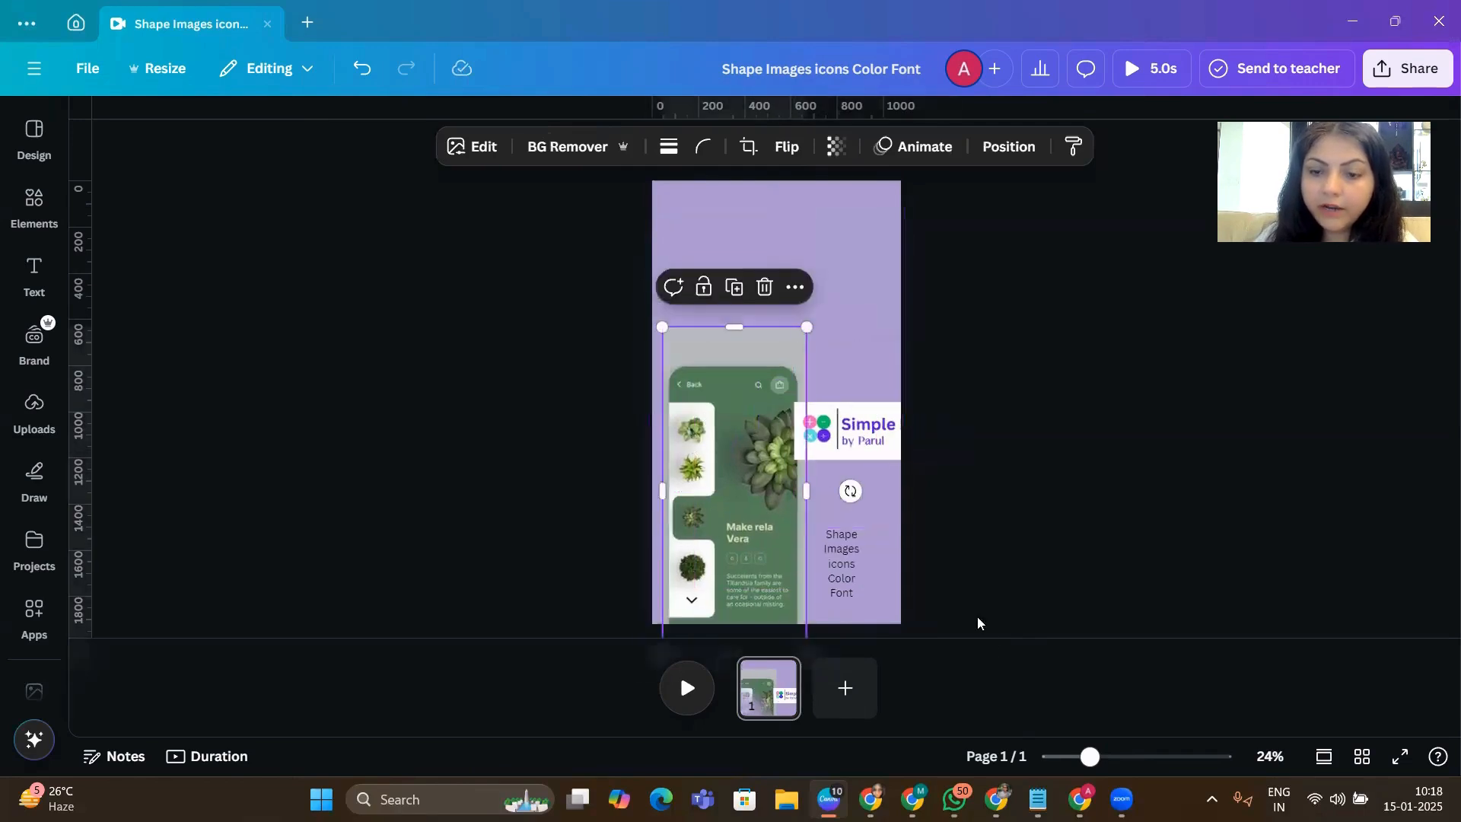
mouse_move(1089, 756)
mouse_down()
mouse_move(1176, 757)
mouse_move(1118, 757)
mouse_up()
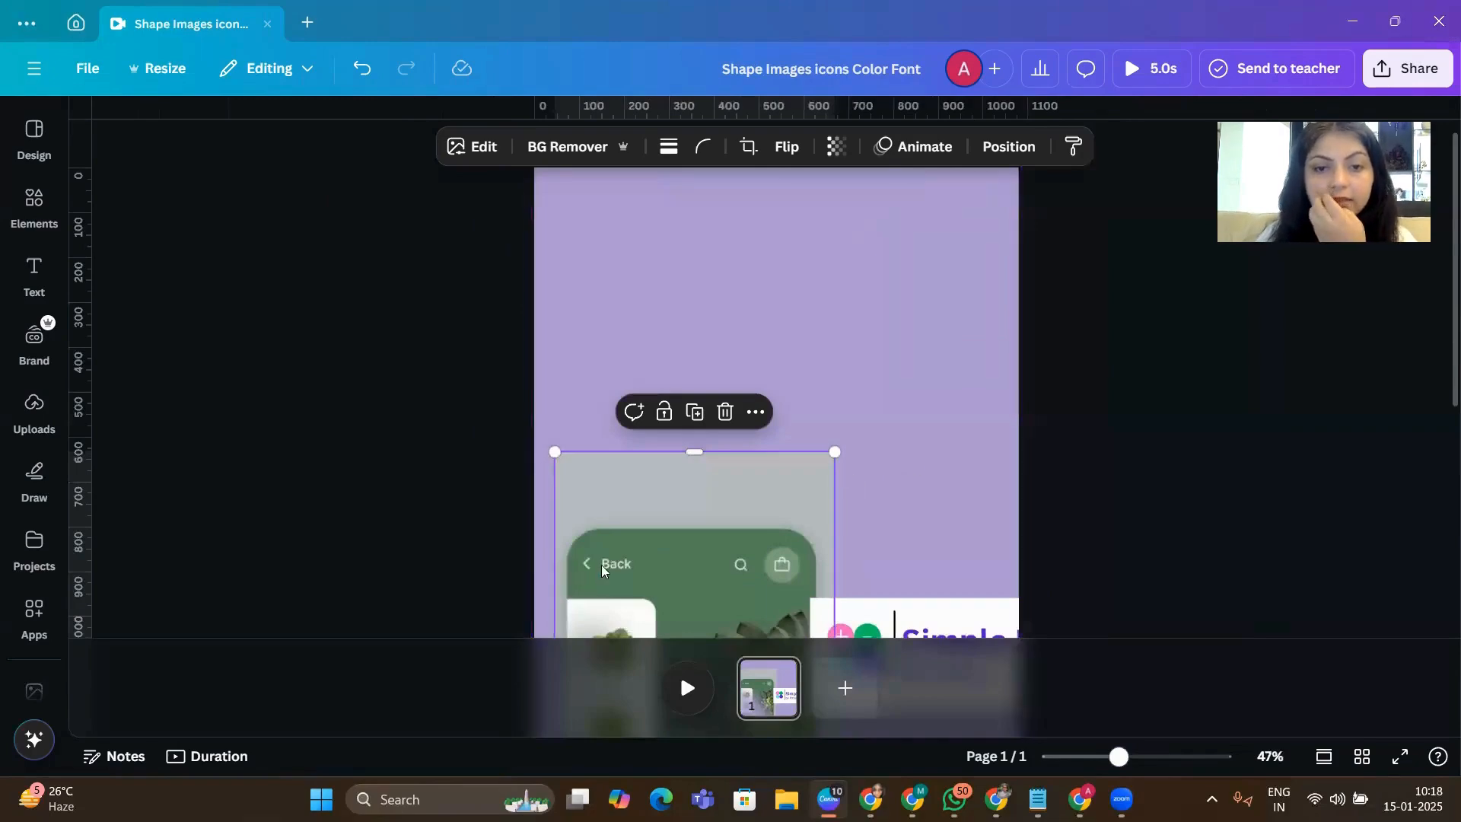
click(952, 404)
- Search the design elements for "arrow" and check the matching shapes
click(33, 202)
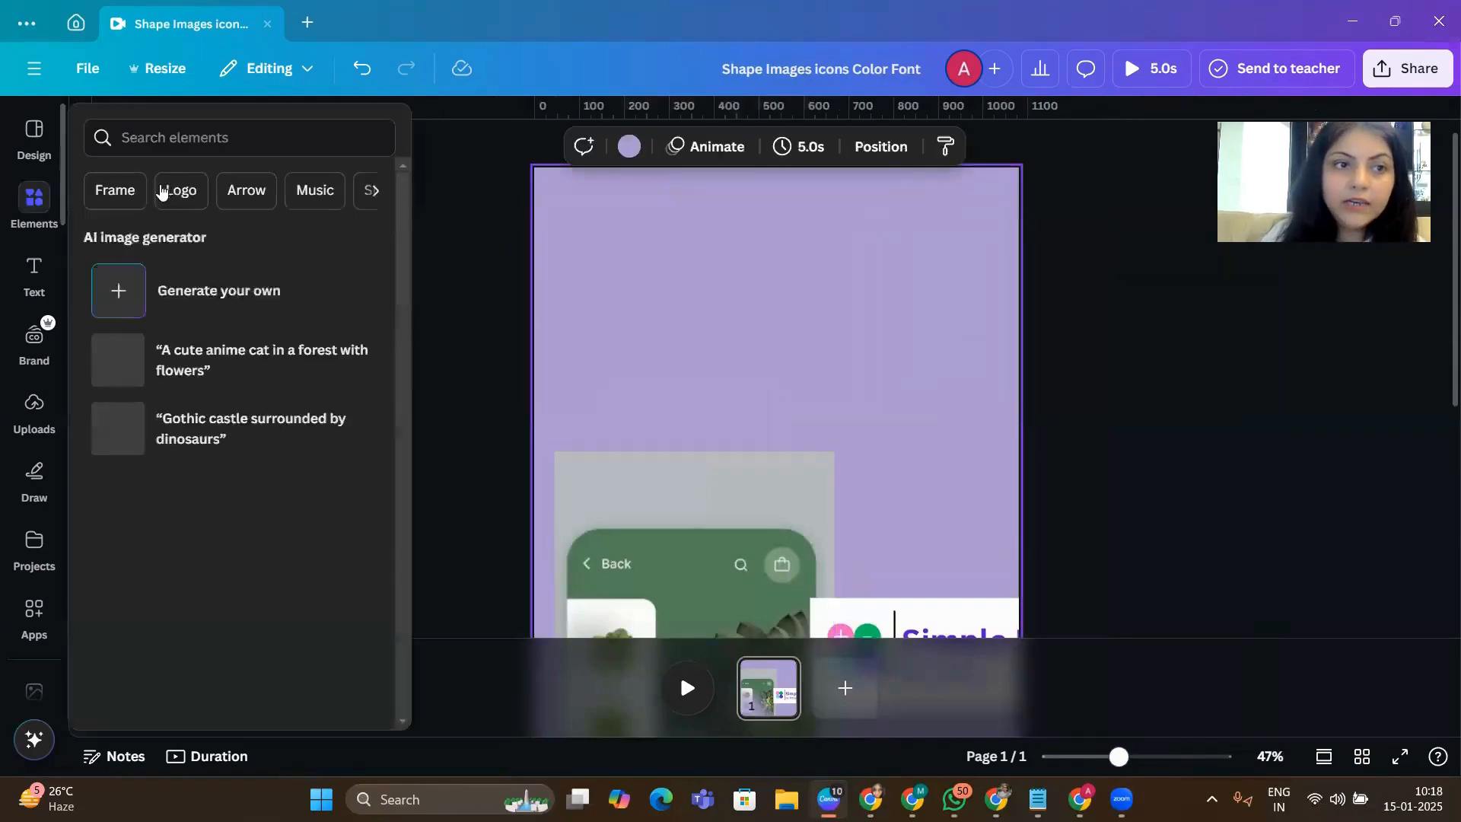
click(180, 128)
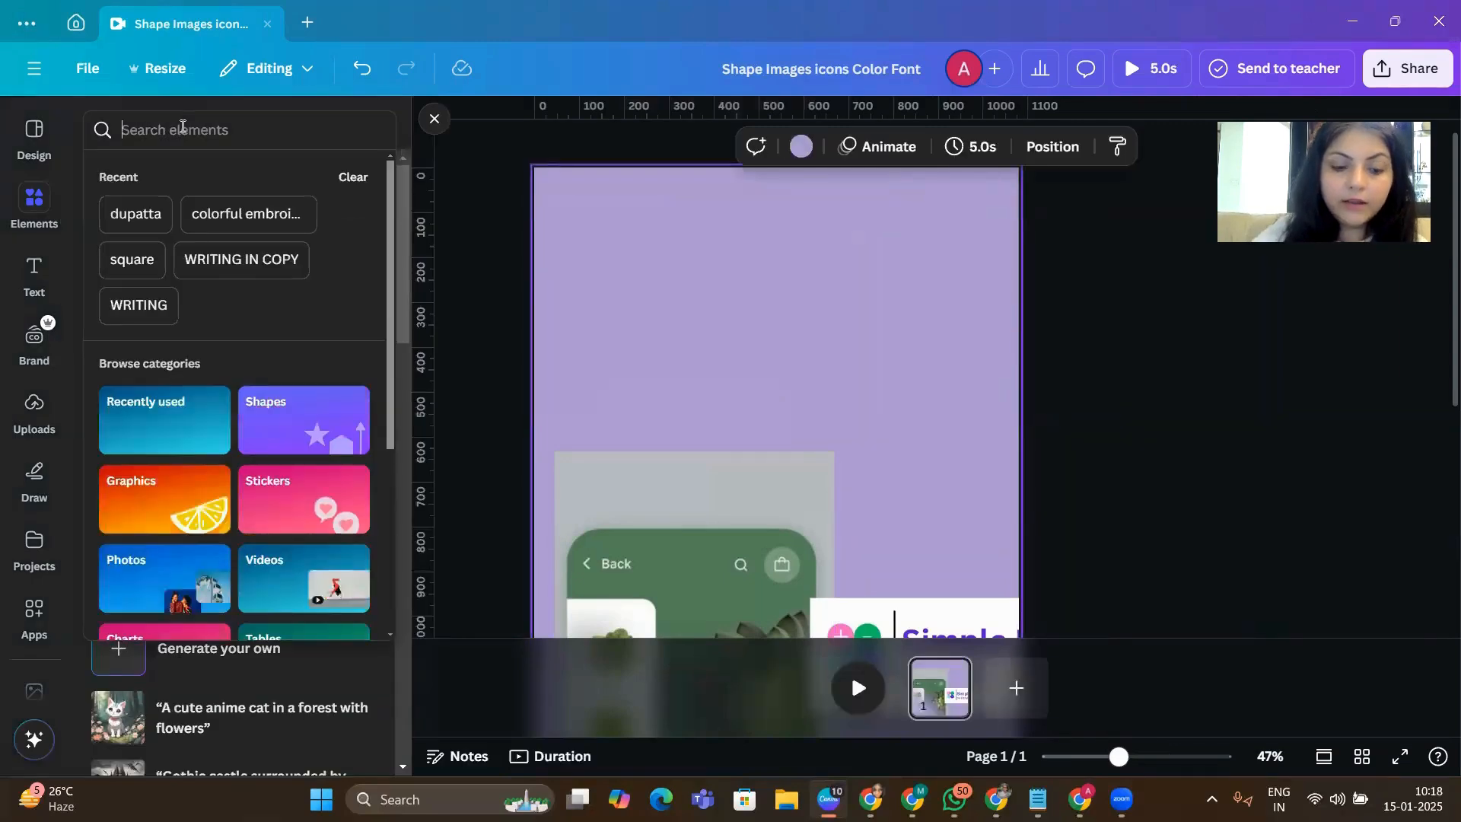
text(arrow)
key(Return)
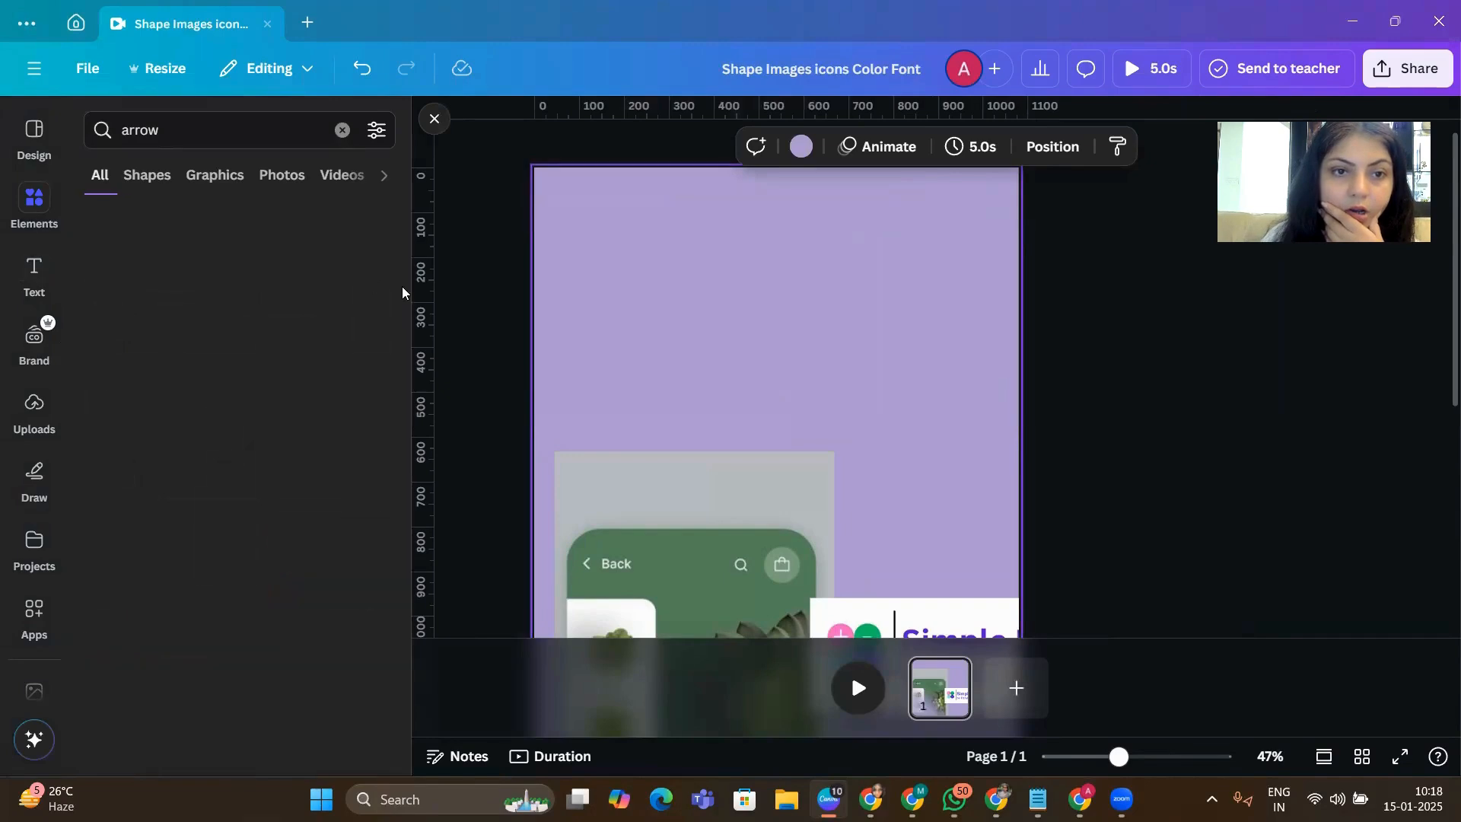
click(146, 174)
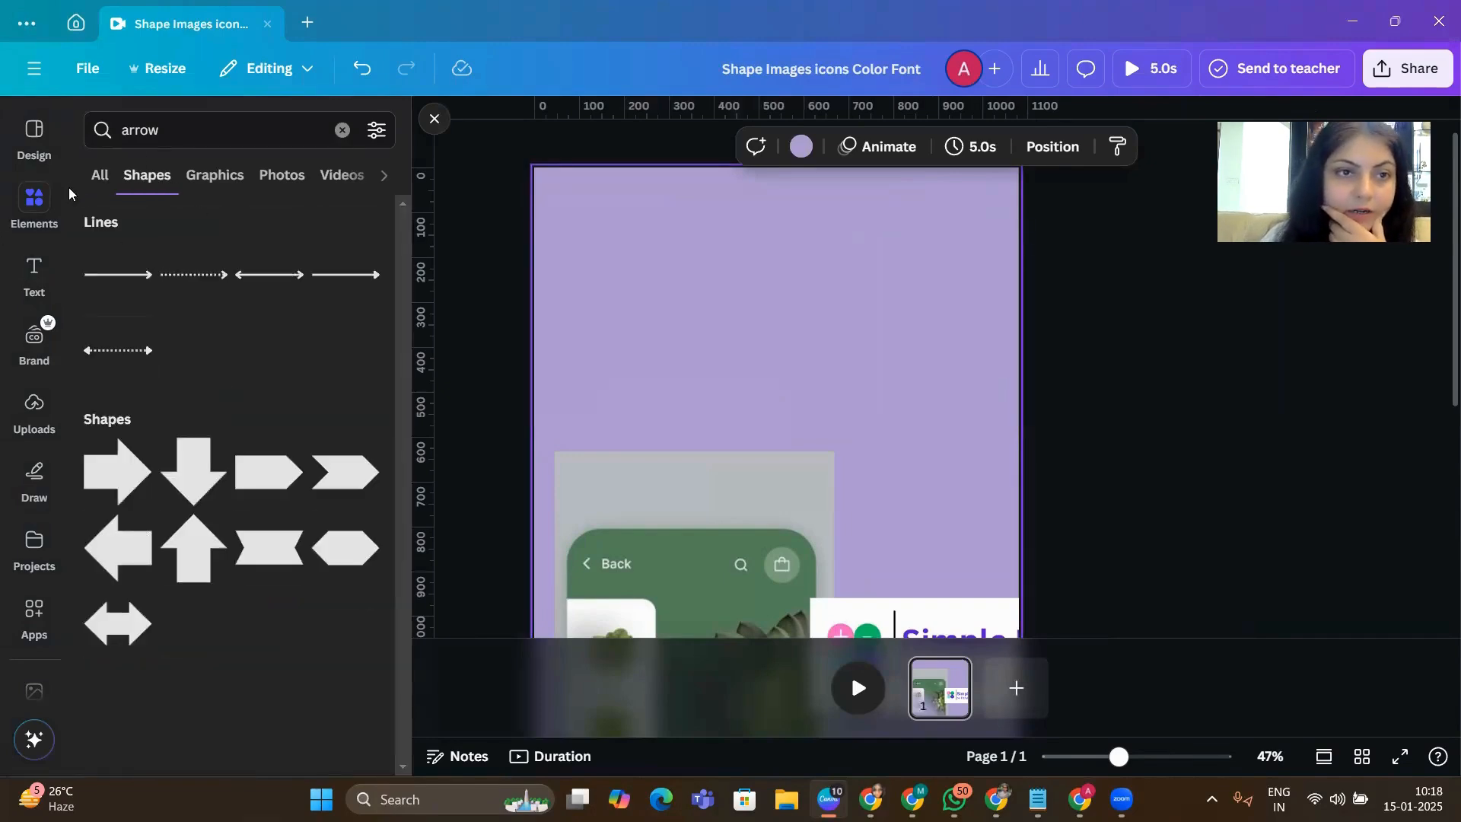
click(95, 181)
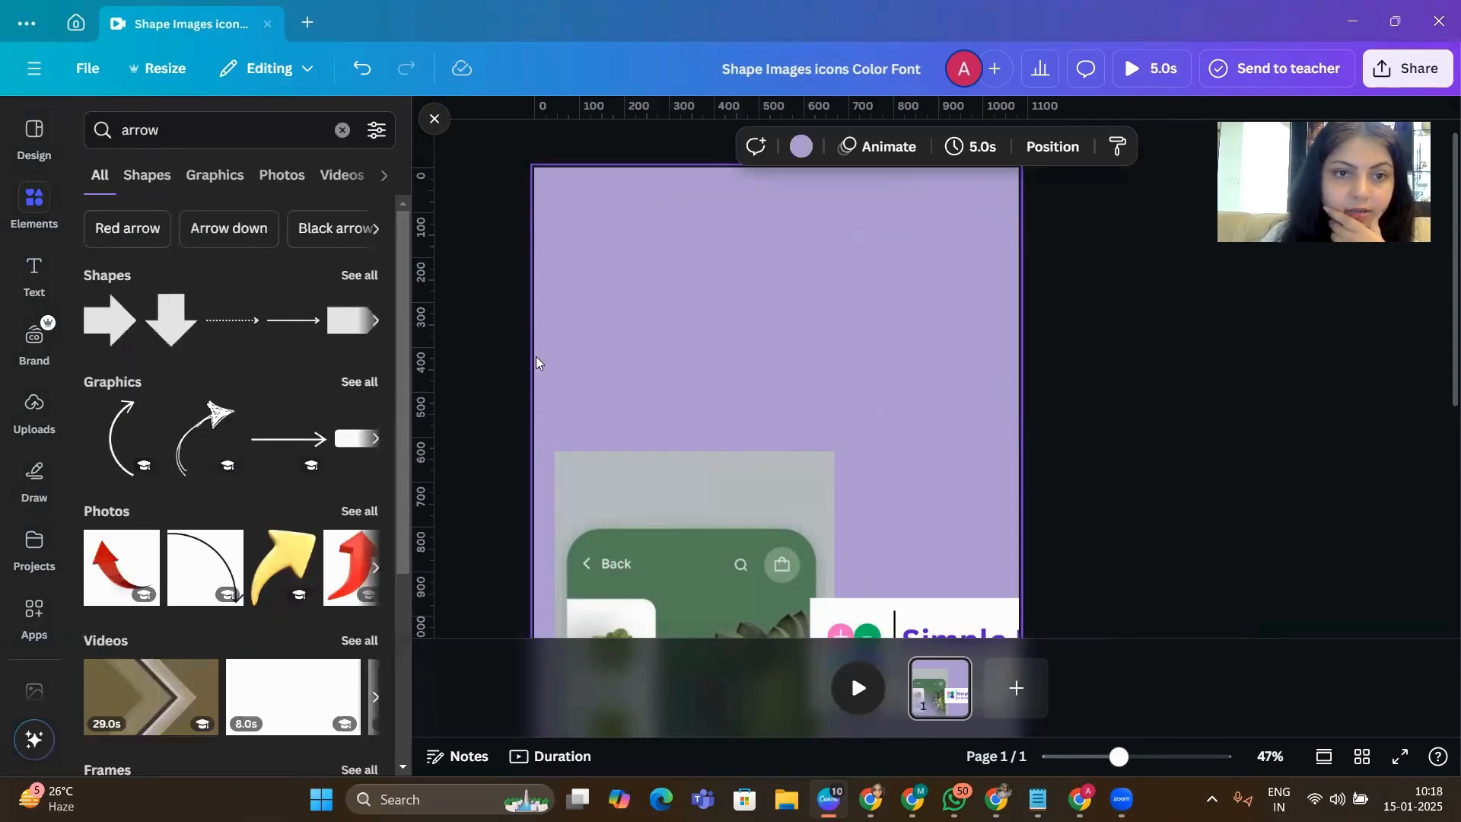
- Add the plain white left-pointing chevron from the arrow graphics to the page
scroll(296, 411, down, 2)
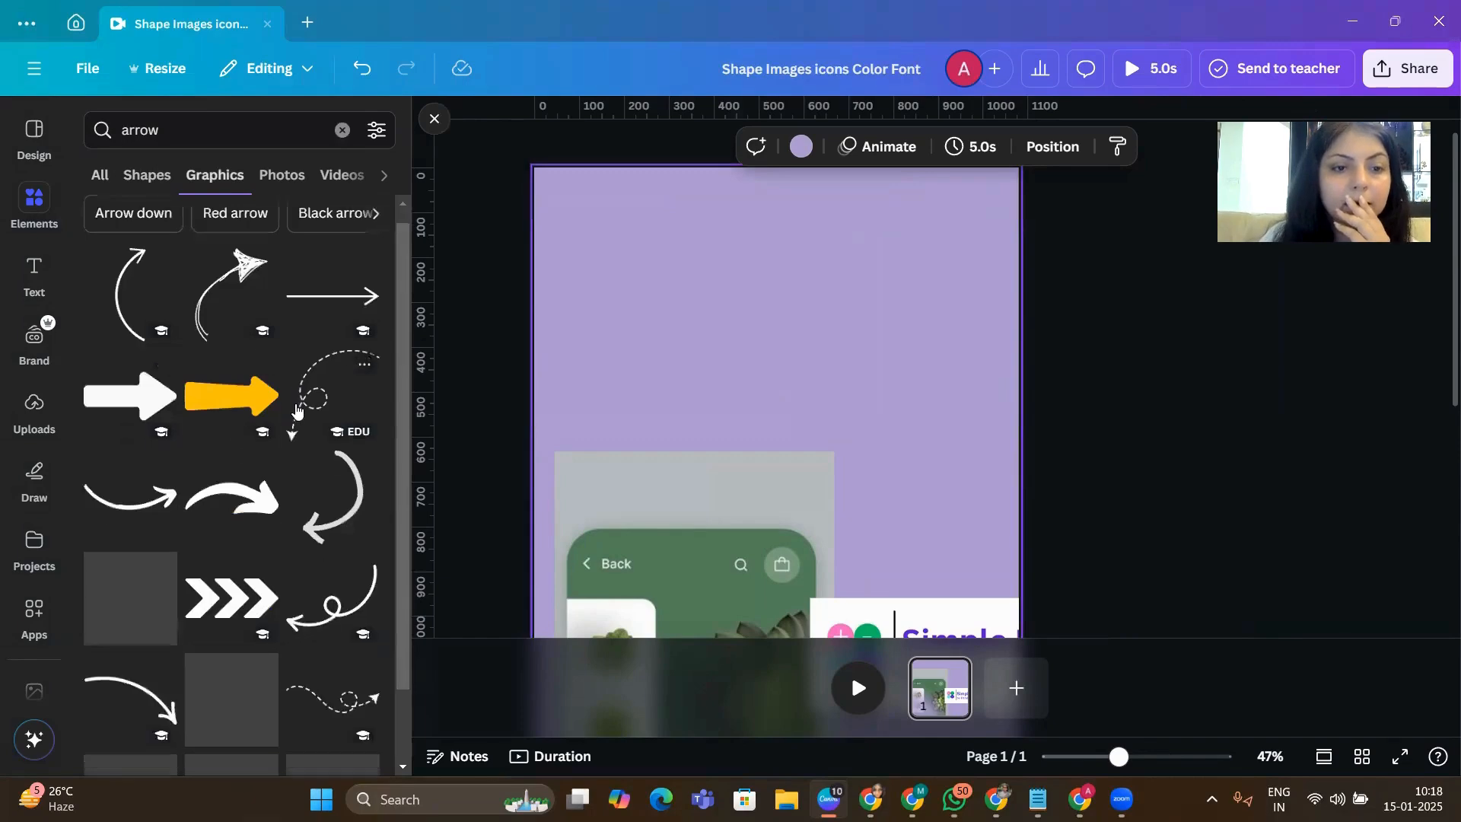
scroll(296, 410, down, 5)
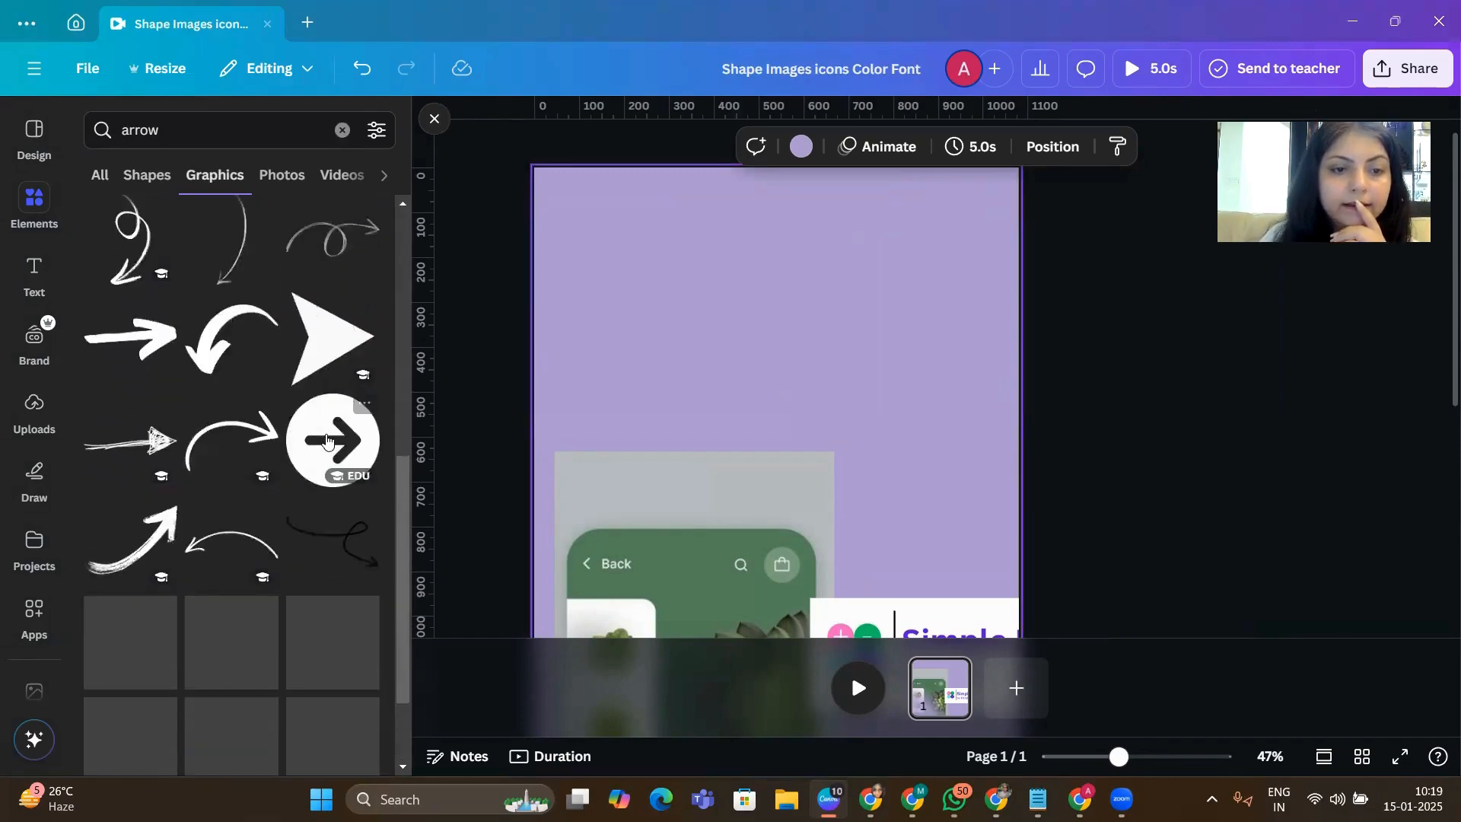
scroll(327, 441, down, 2)
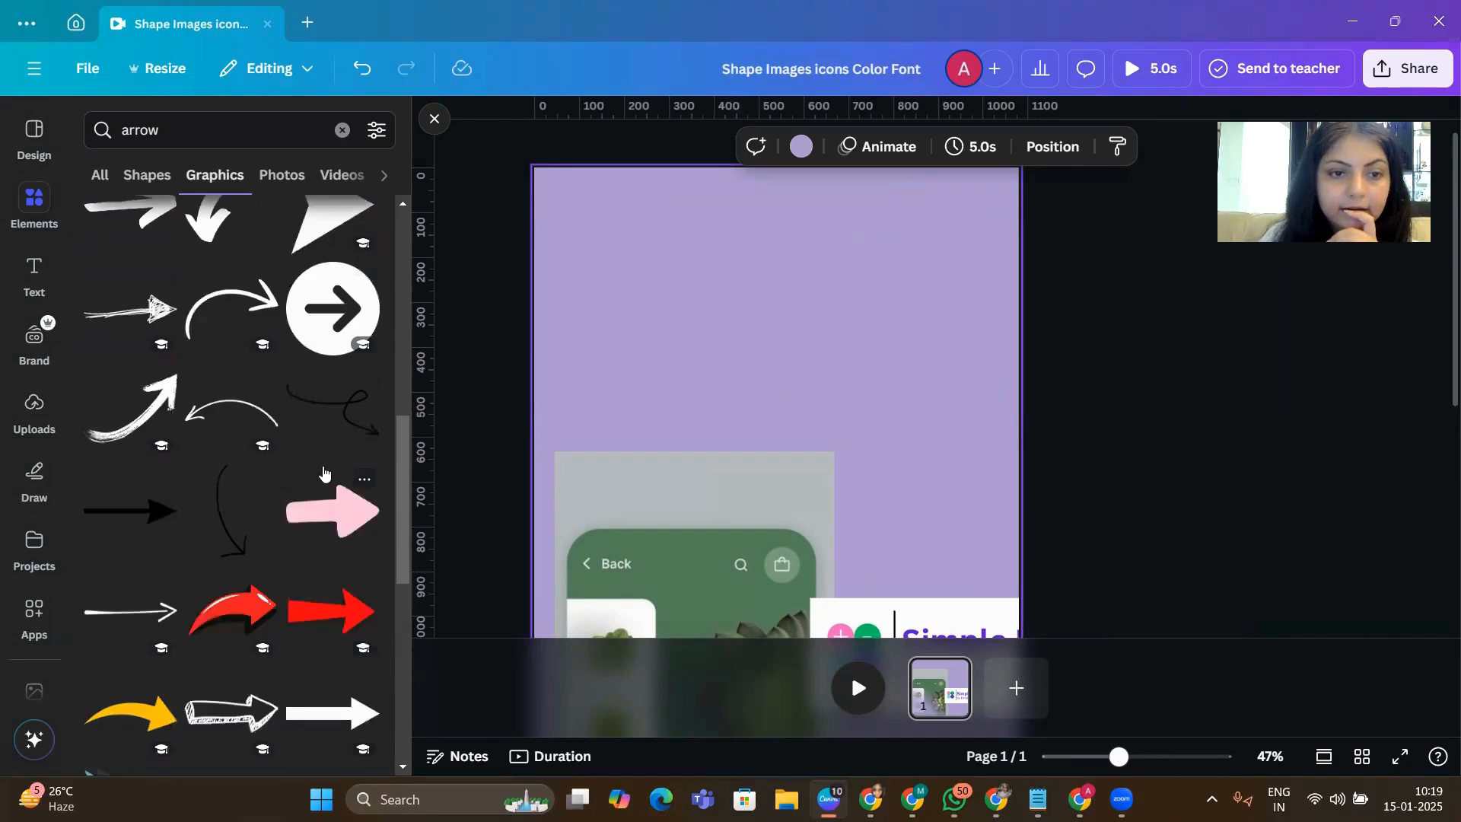
scroll(323, 474, down, 6)
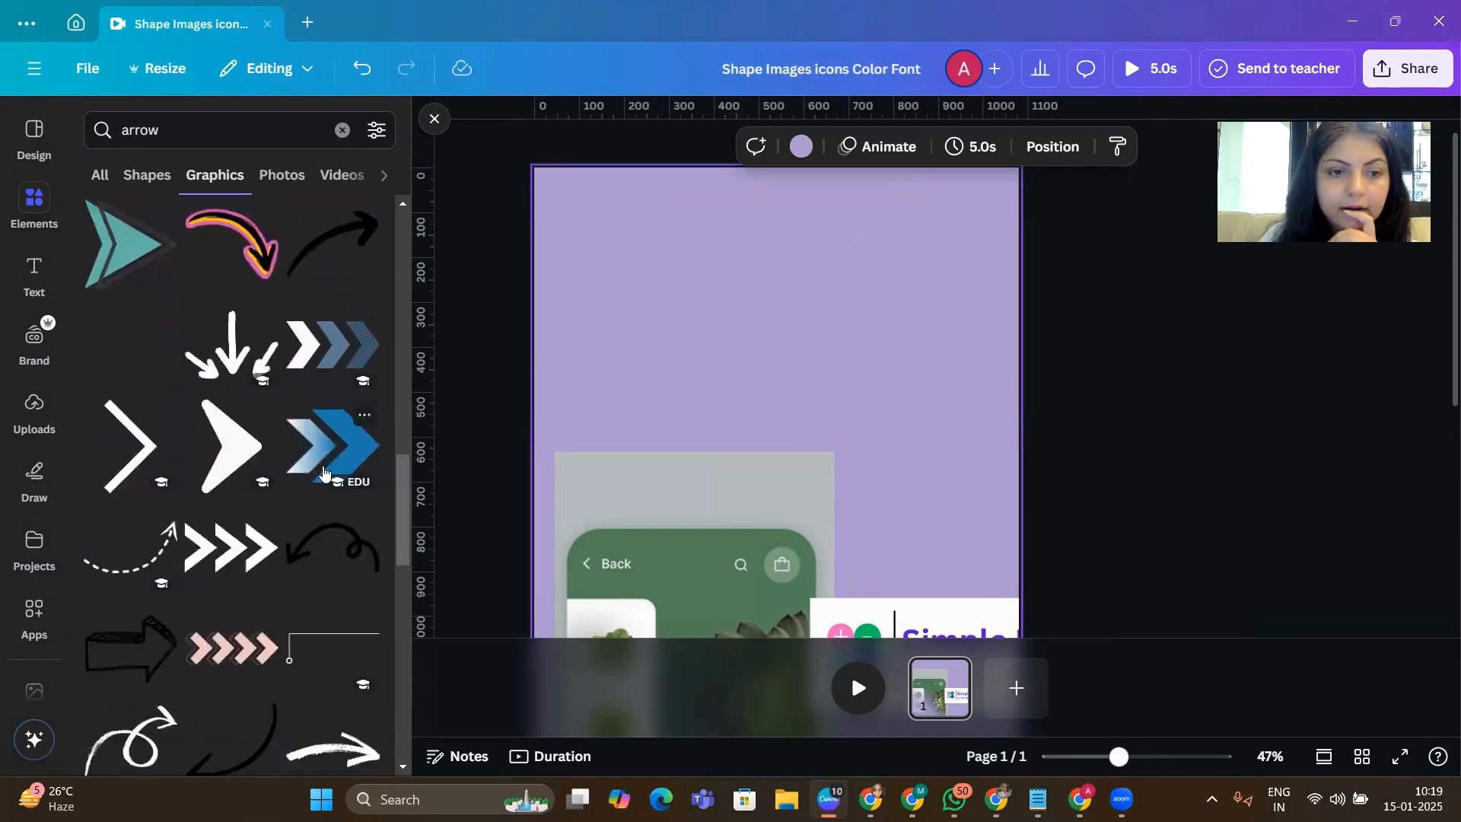
scroll(289, 477, down, 10)
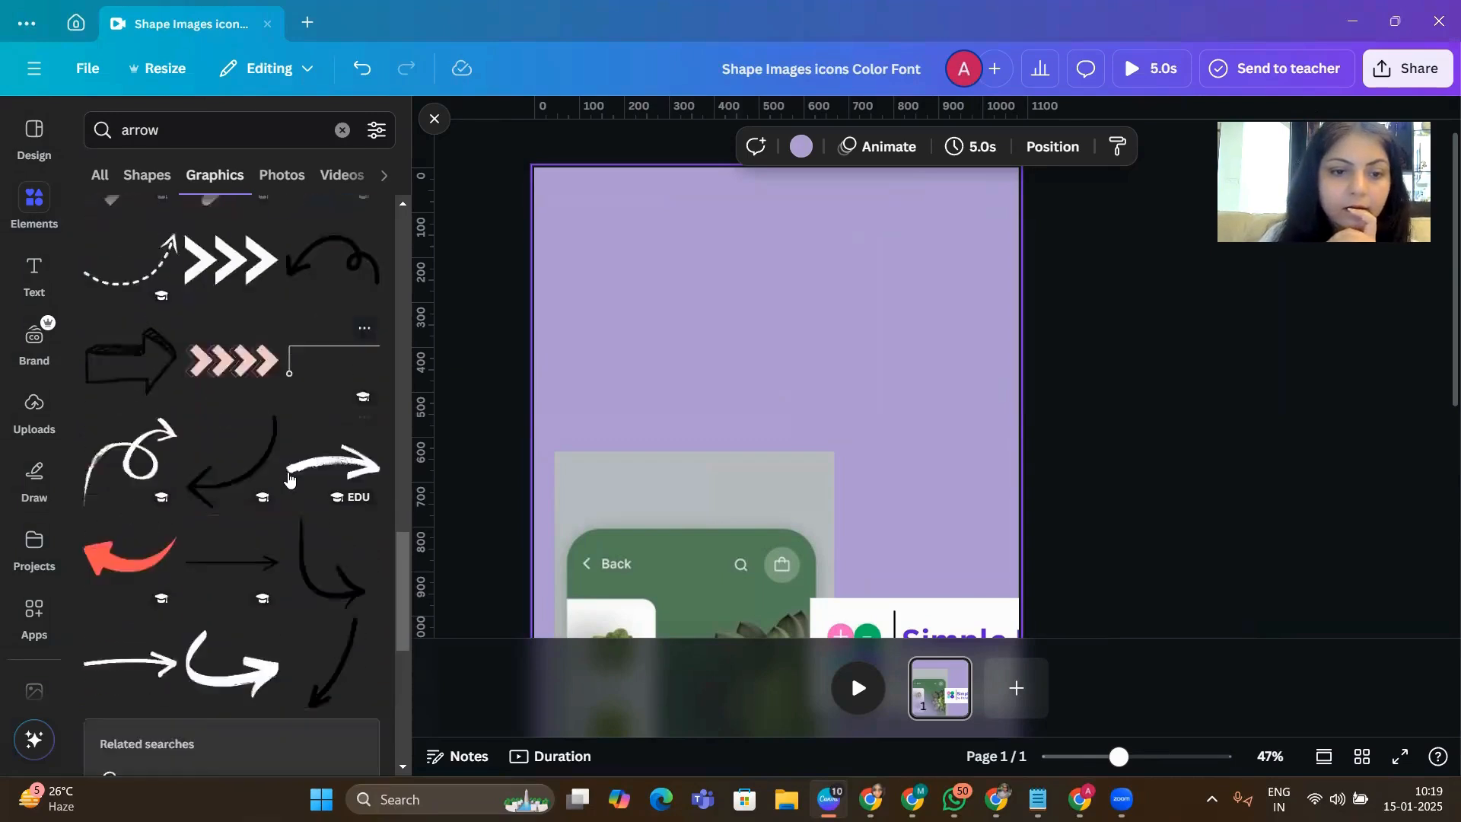
scroll(288, 467, down, 5)
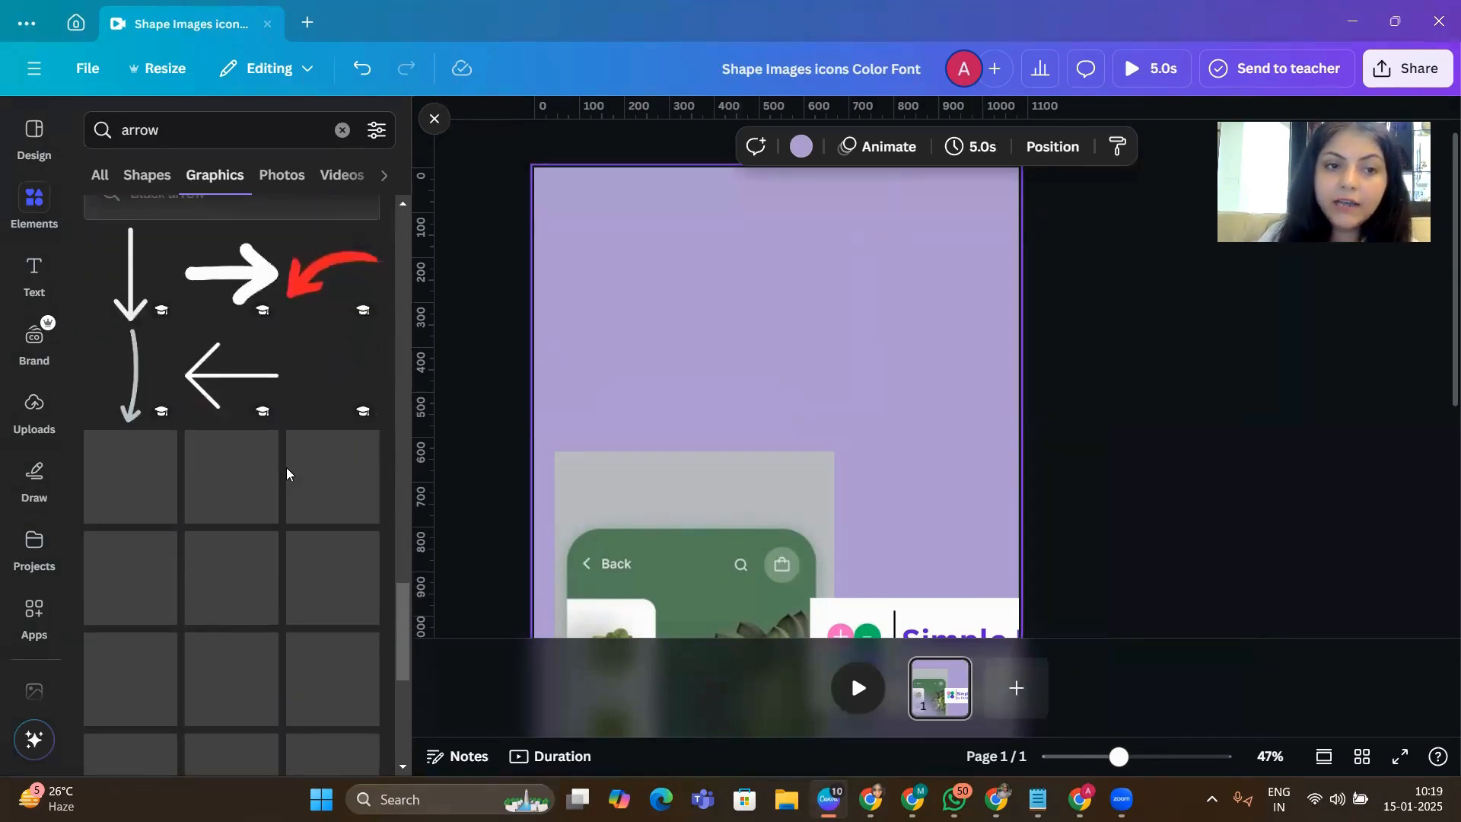
scroll(38, 502, down, 4)
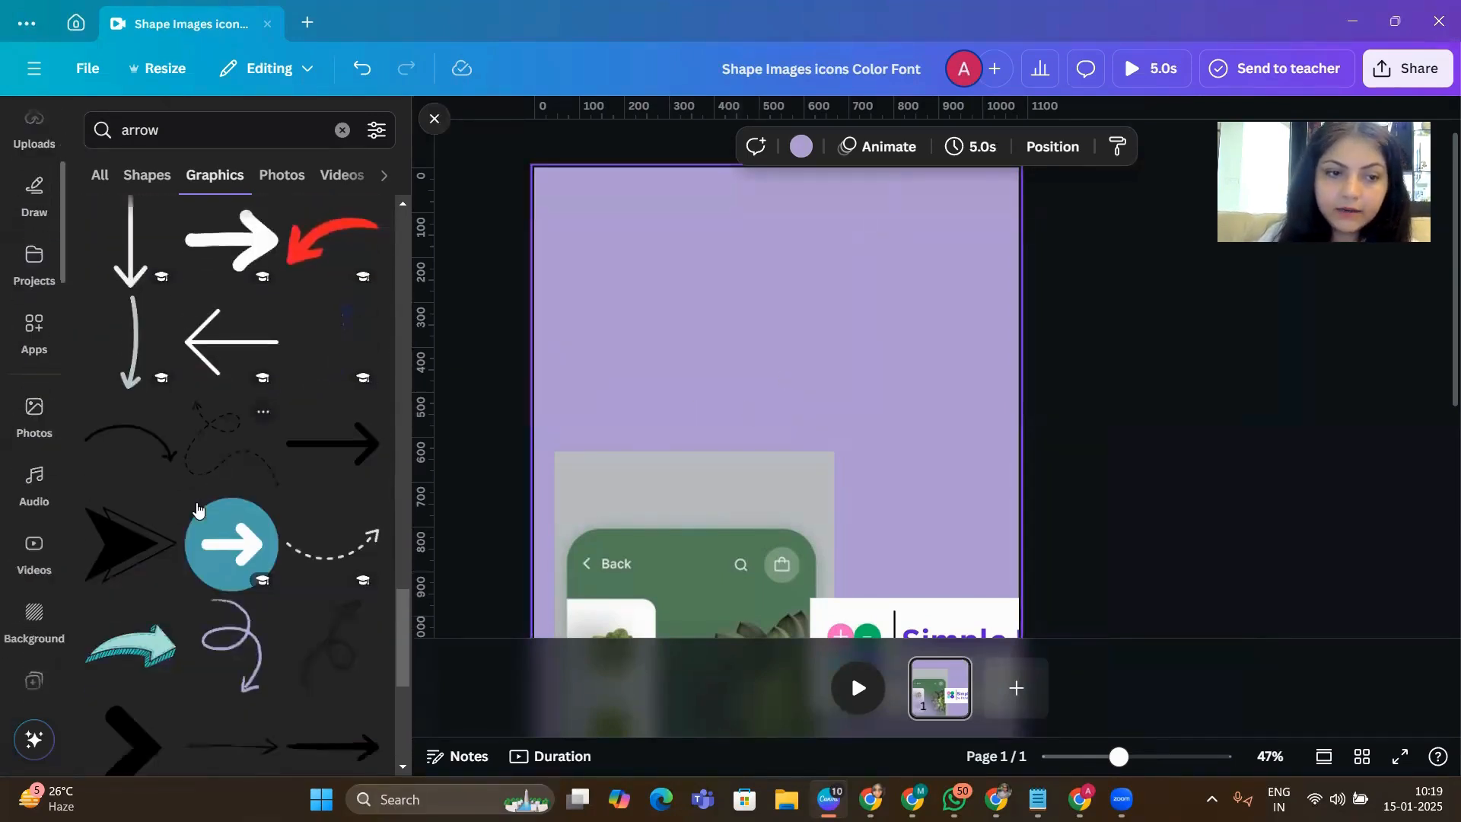
scroll(130, 601, down, 3)
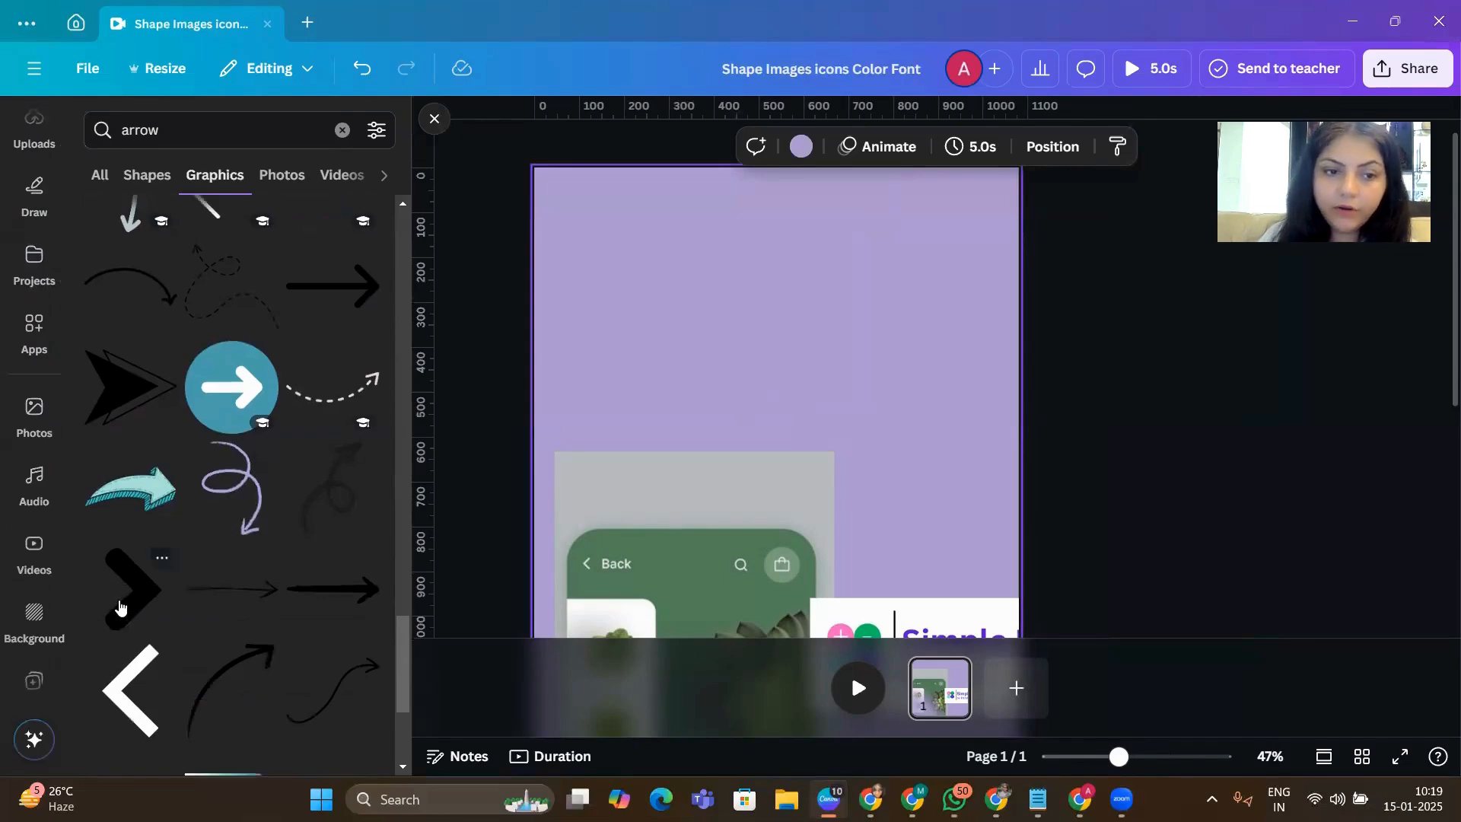
click(127, 692)
- Shrink the white chevron to about 57 × 95 and place it near the page's upper-left corner
drag(764, 410, 757, 137)
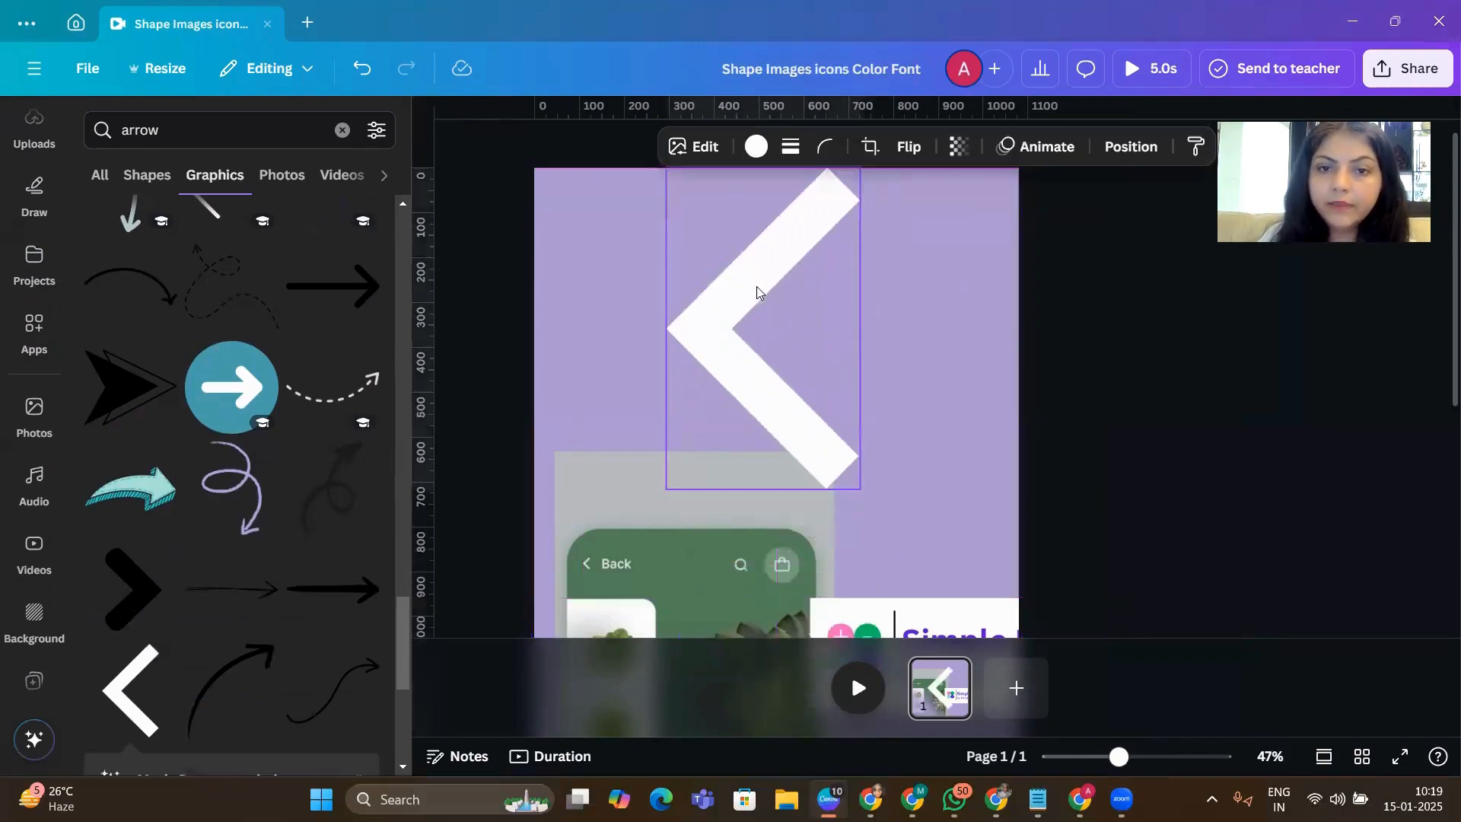
drag(858, 169, 584, 259)
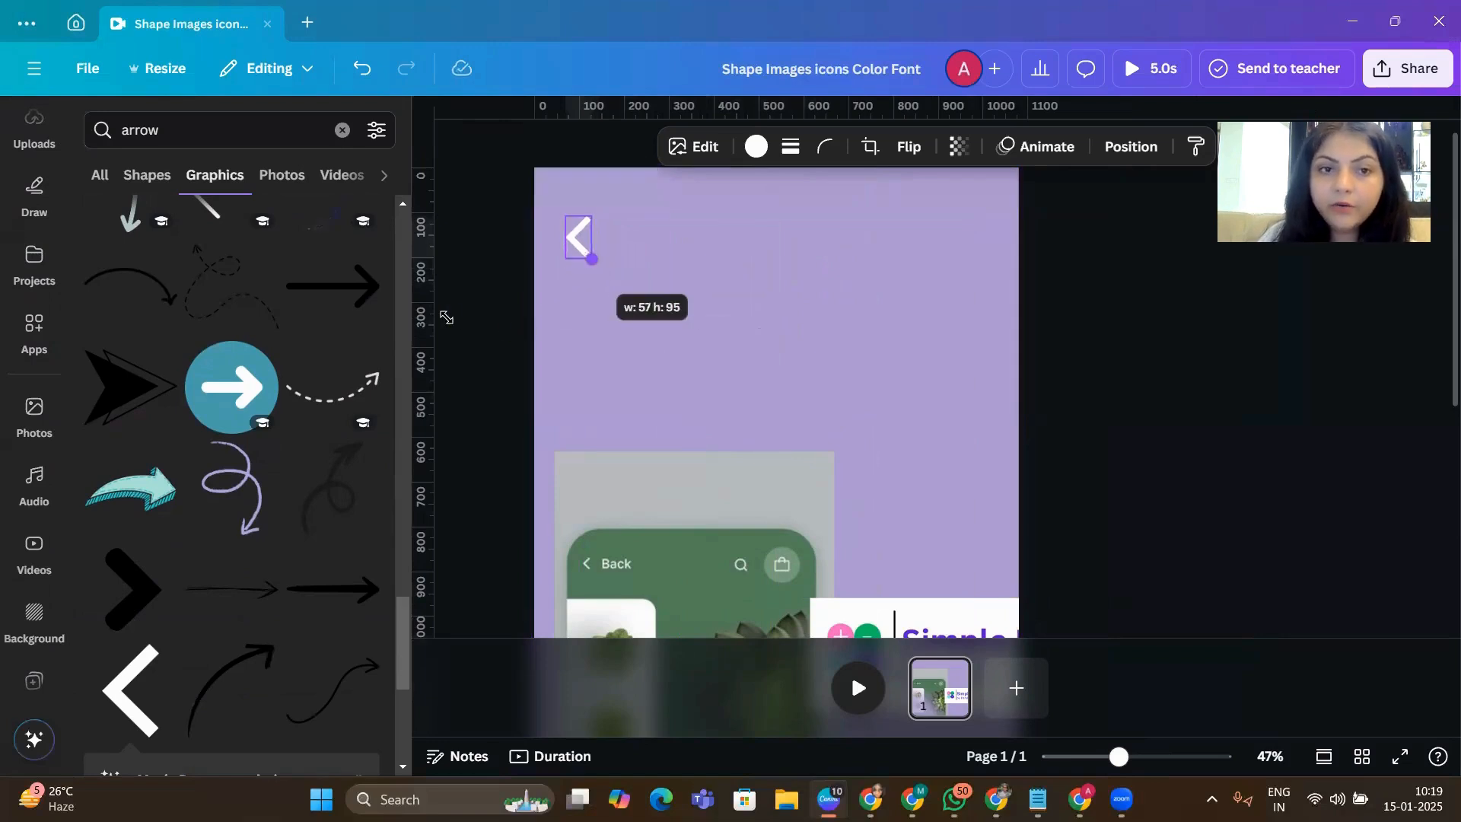
- Add a vertical guide along the chevron's left side and a horizontal guide near its top
click(420, 318)
drag(517, 313, 569, 315)
drag(634, 108, 638, 228)
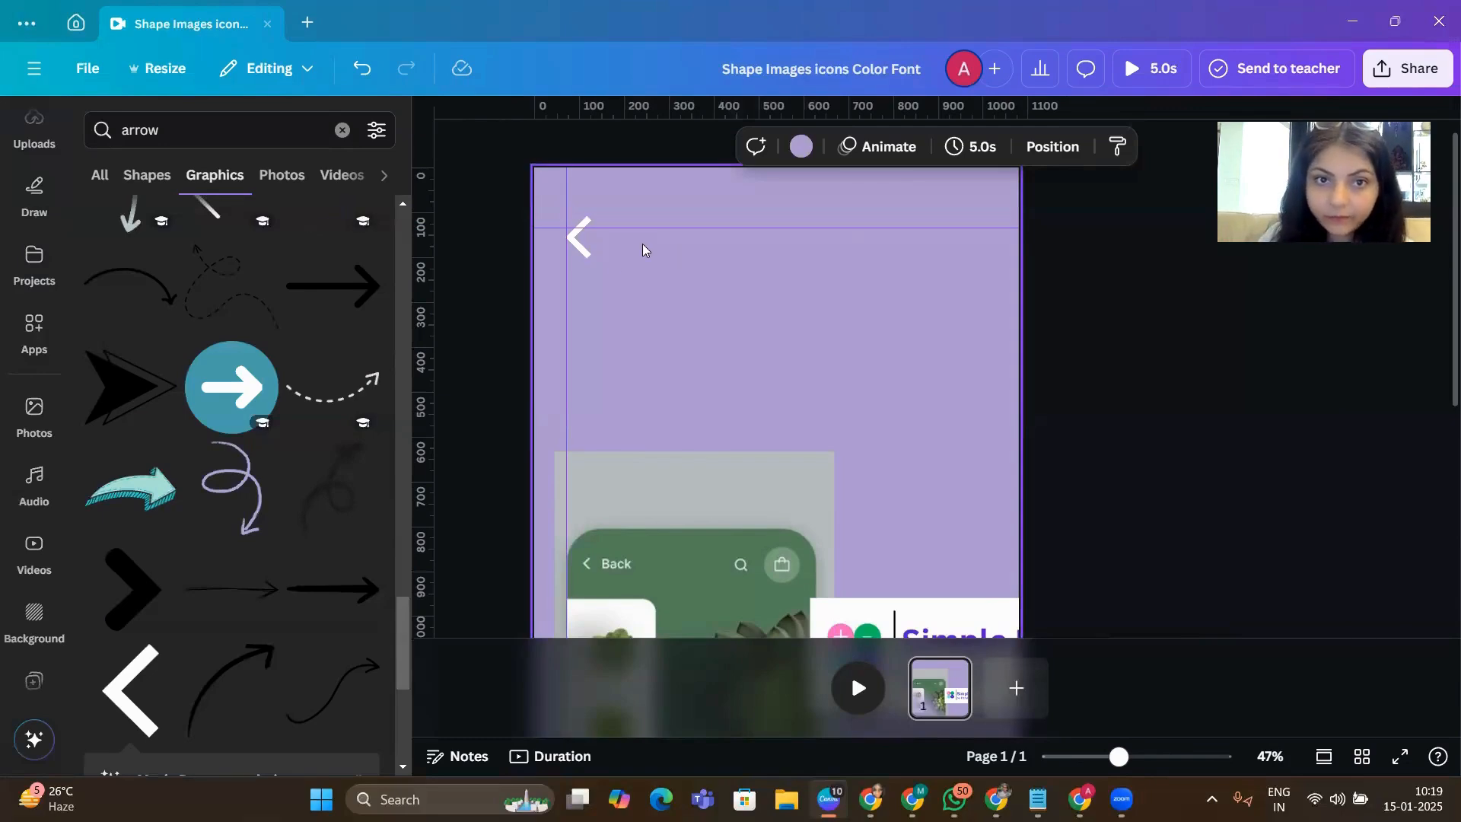
- Align the white chevron with the intersection of the two guides, nudging the vertical guide slightly inward
mouse_move(584, 255)
mouse_down()
mouse_move(594, 270)
mouse_move(588, 259)
mouse_up()
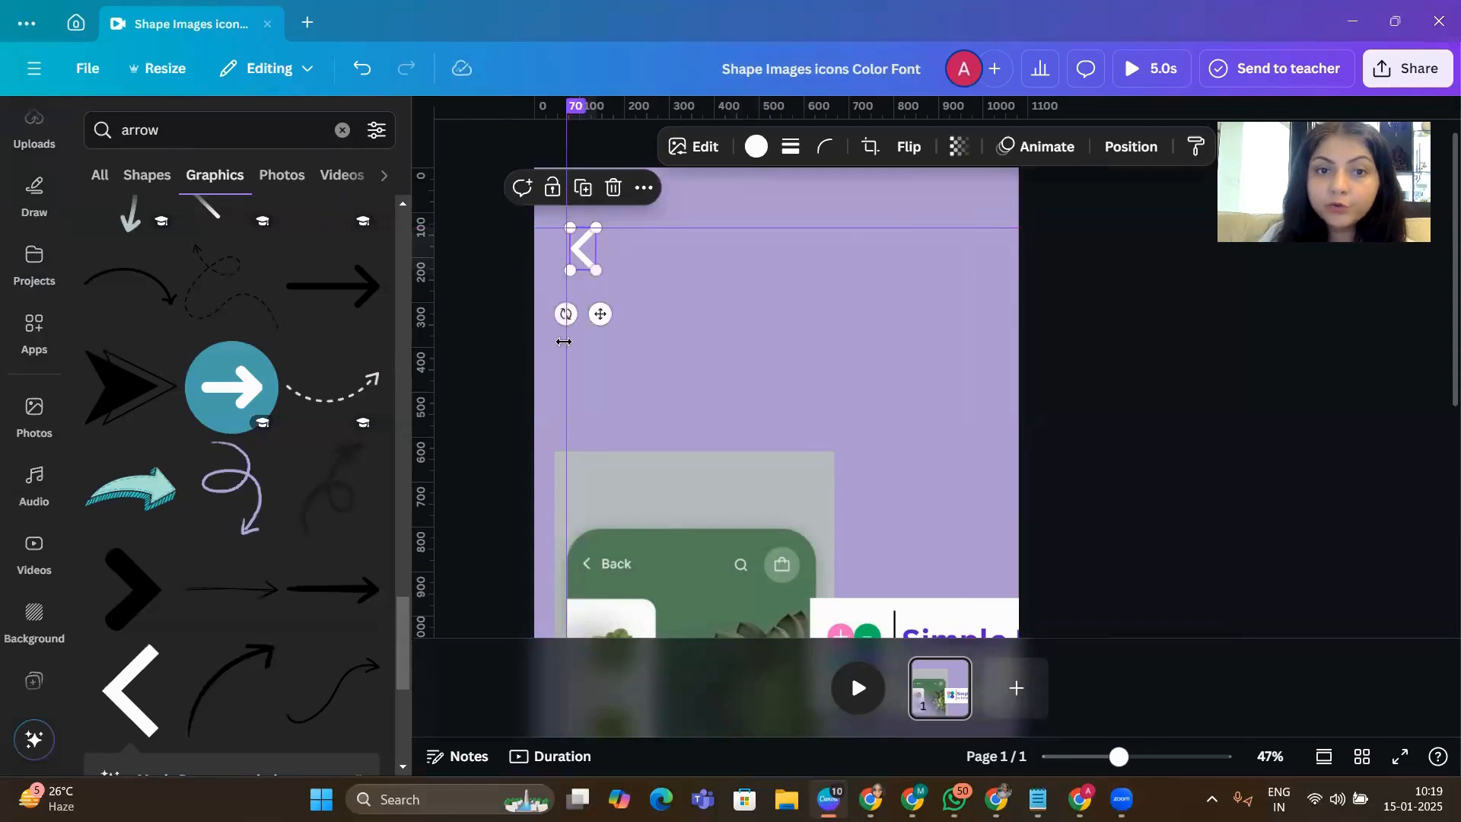
drag(563, 342, 567, 342)
click(736, 362)
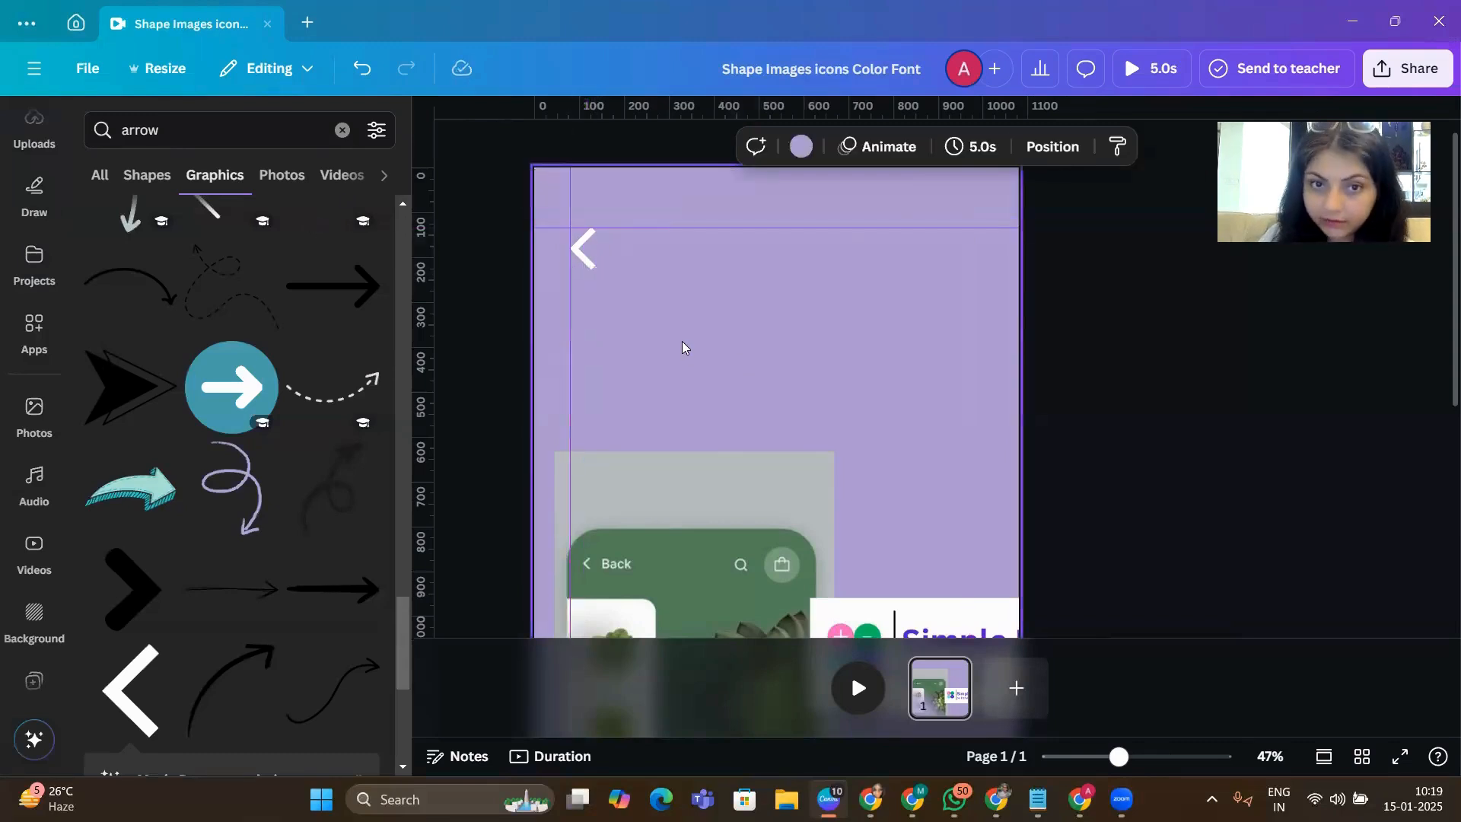
scroll(682, 346, down, 1)
scroll(683, 349, up, 1)
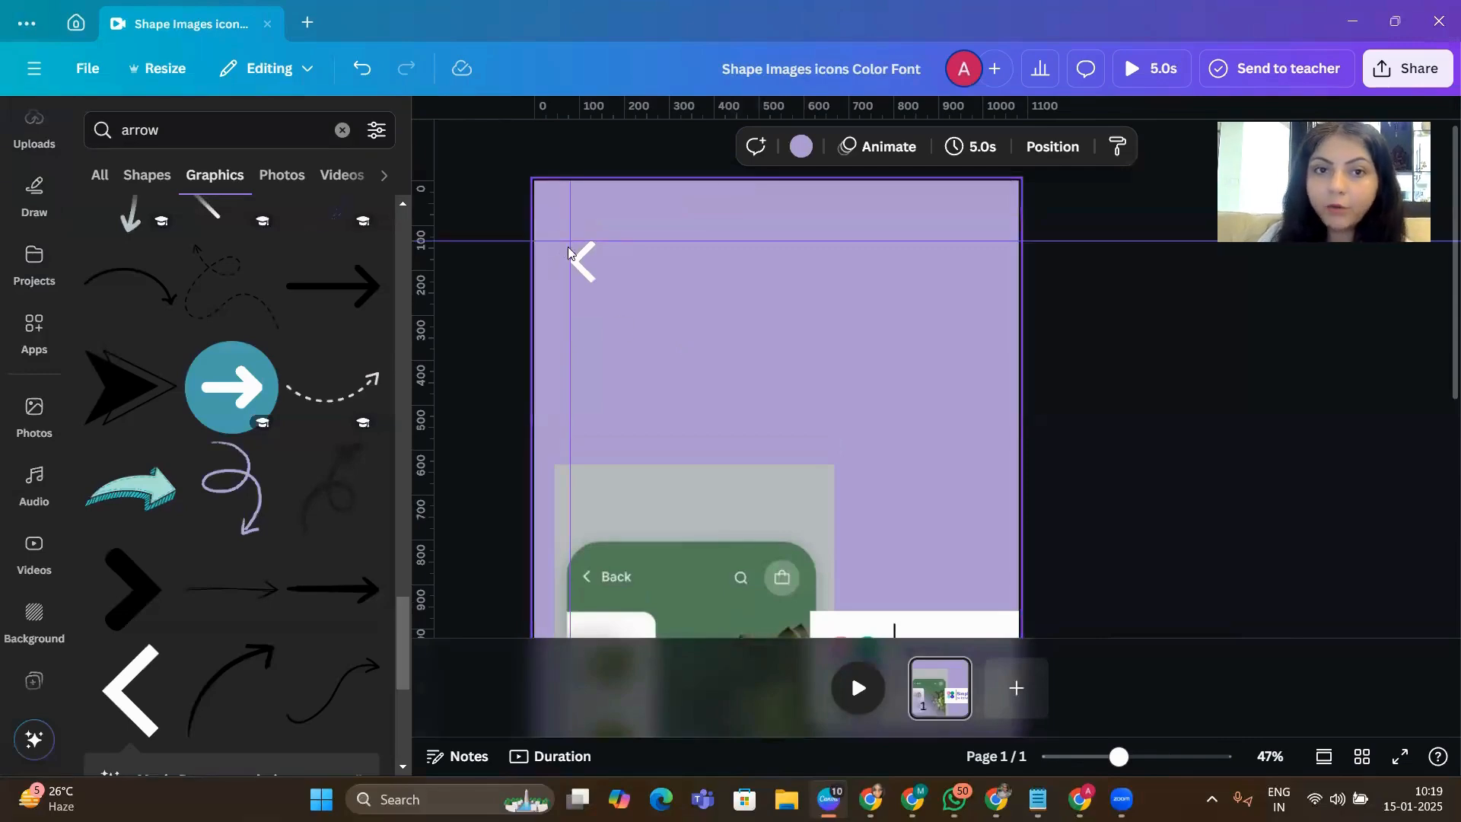
click(586, 280)
drag(592, 278, 594, 280)
click(670, 298)
- Add a text box reading "Back" and set its font to Poppins
text(t)
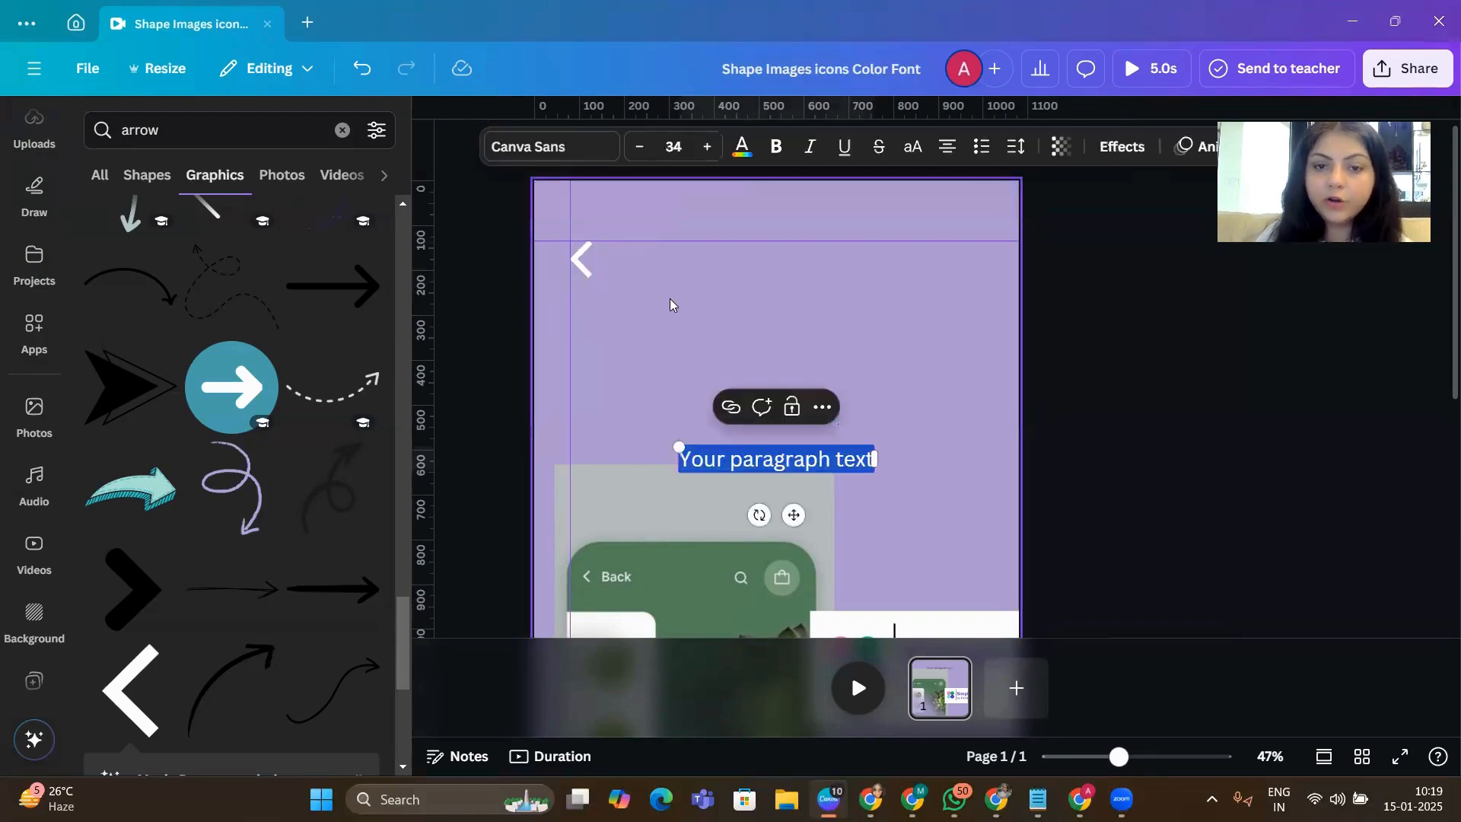
text(Back)
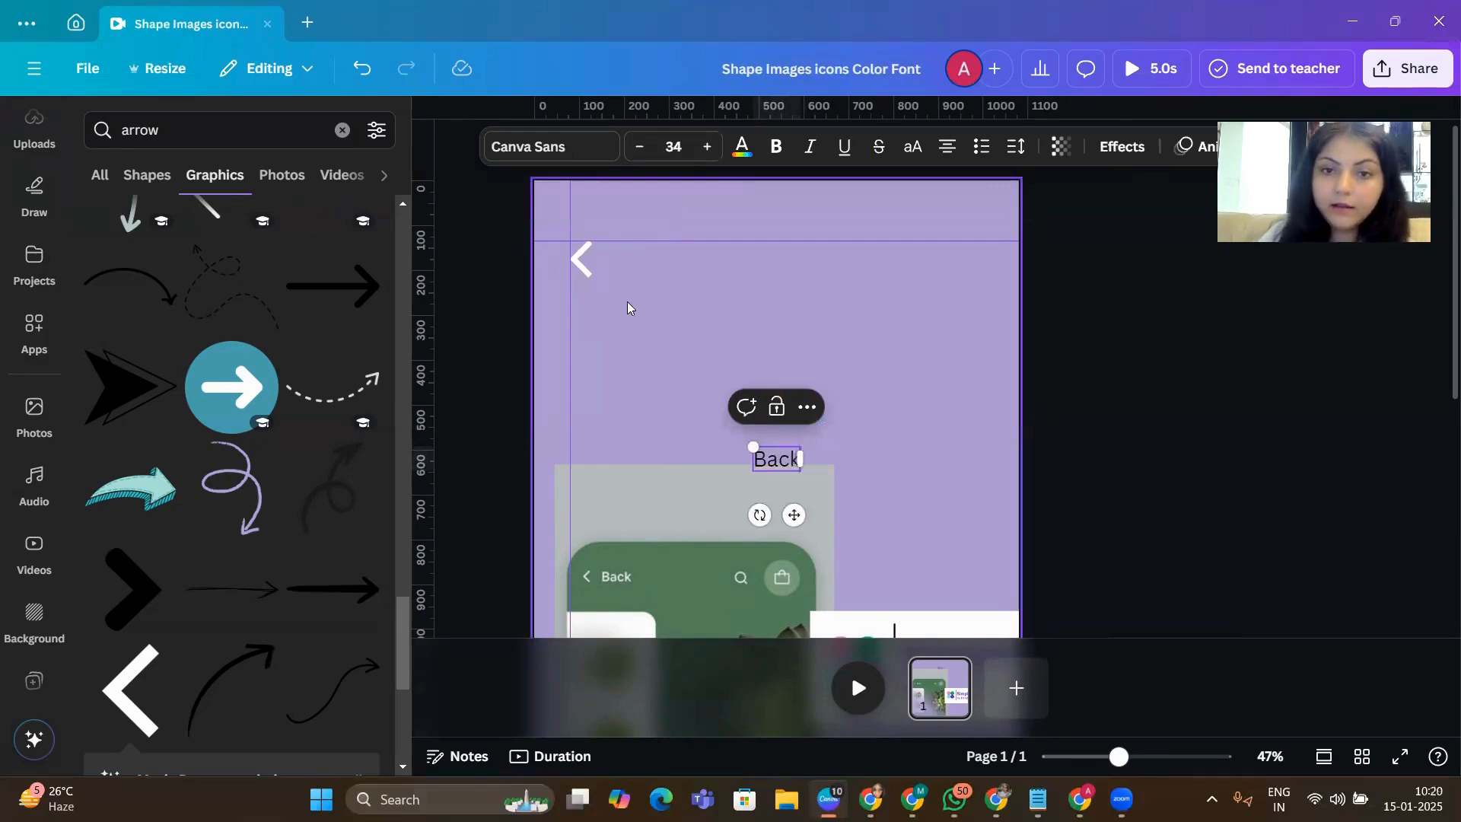
click(555, 152)
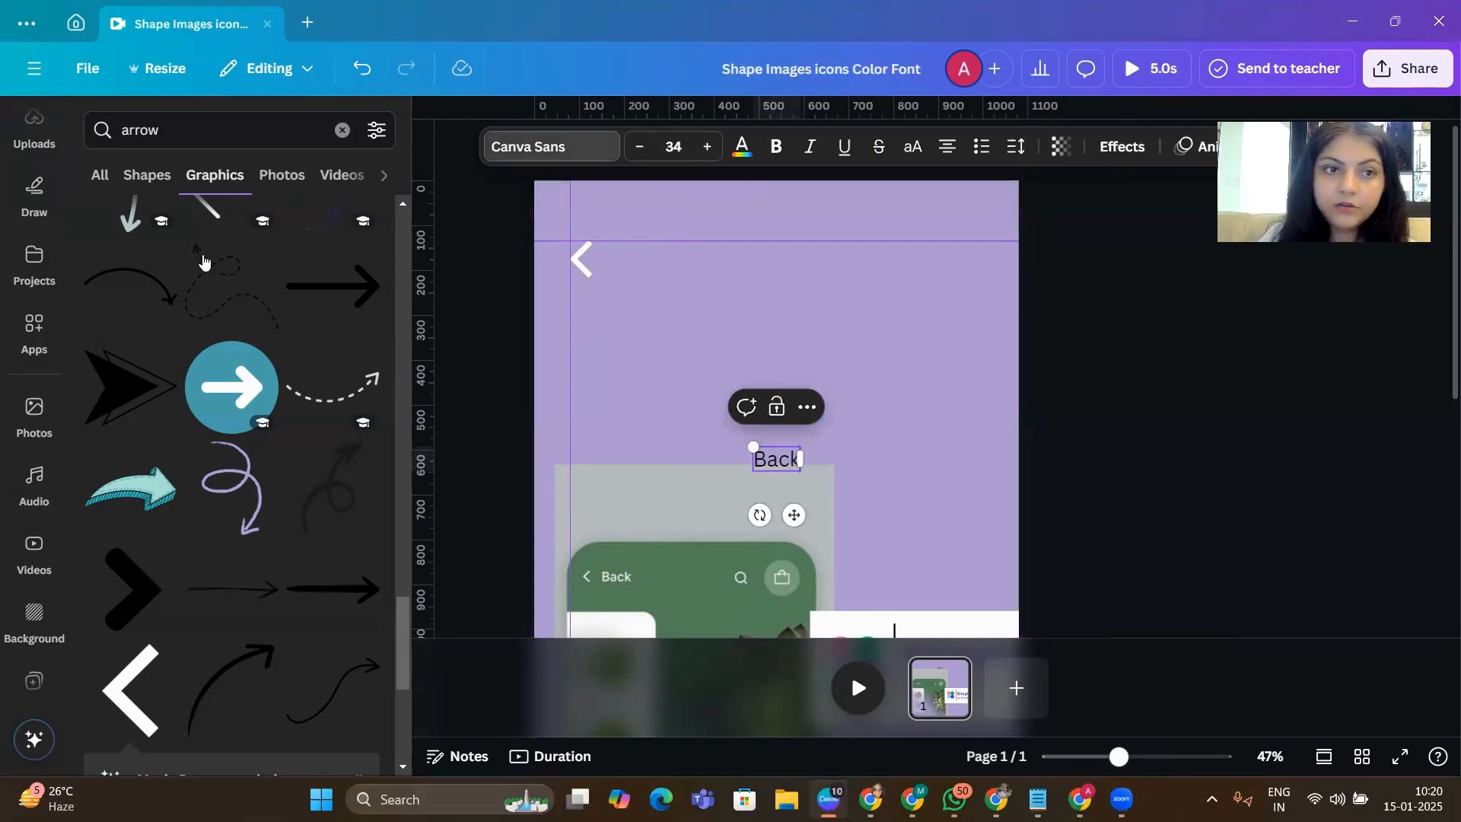
click(138, 219)
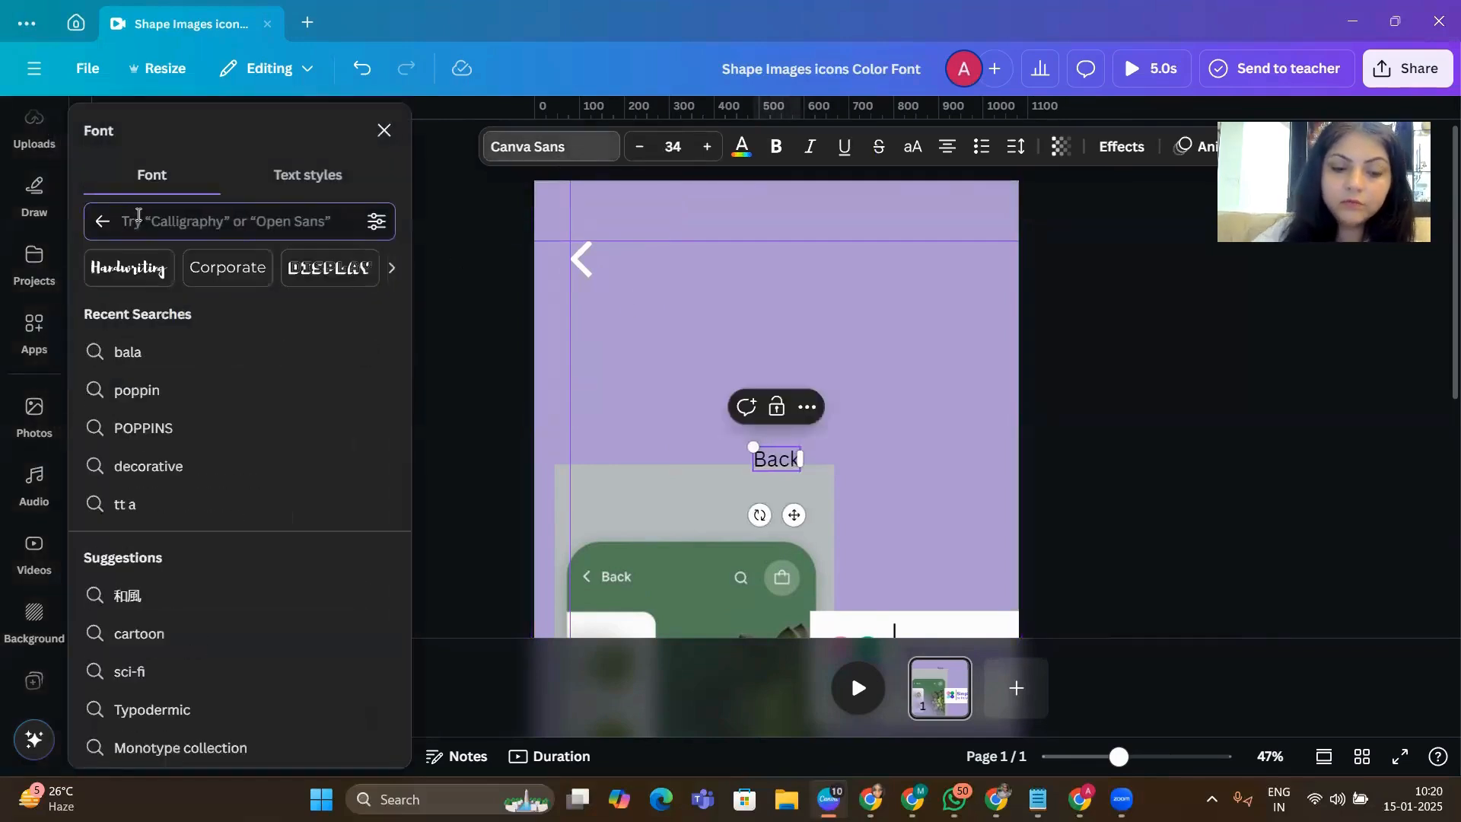
text(Poppins)
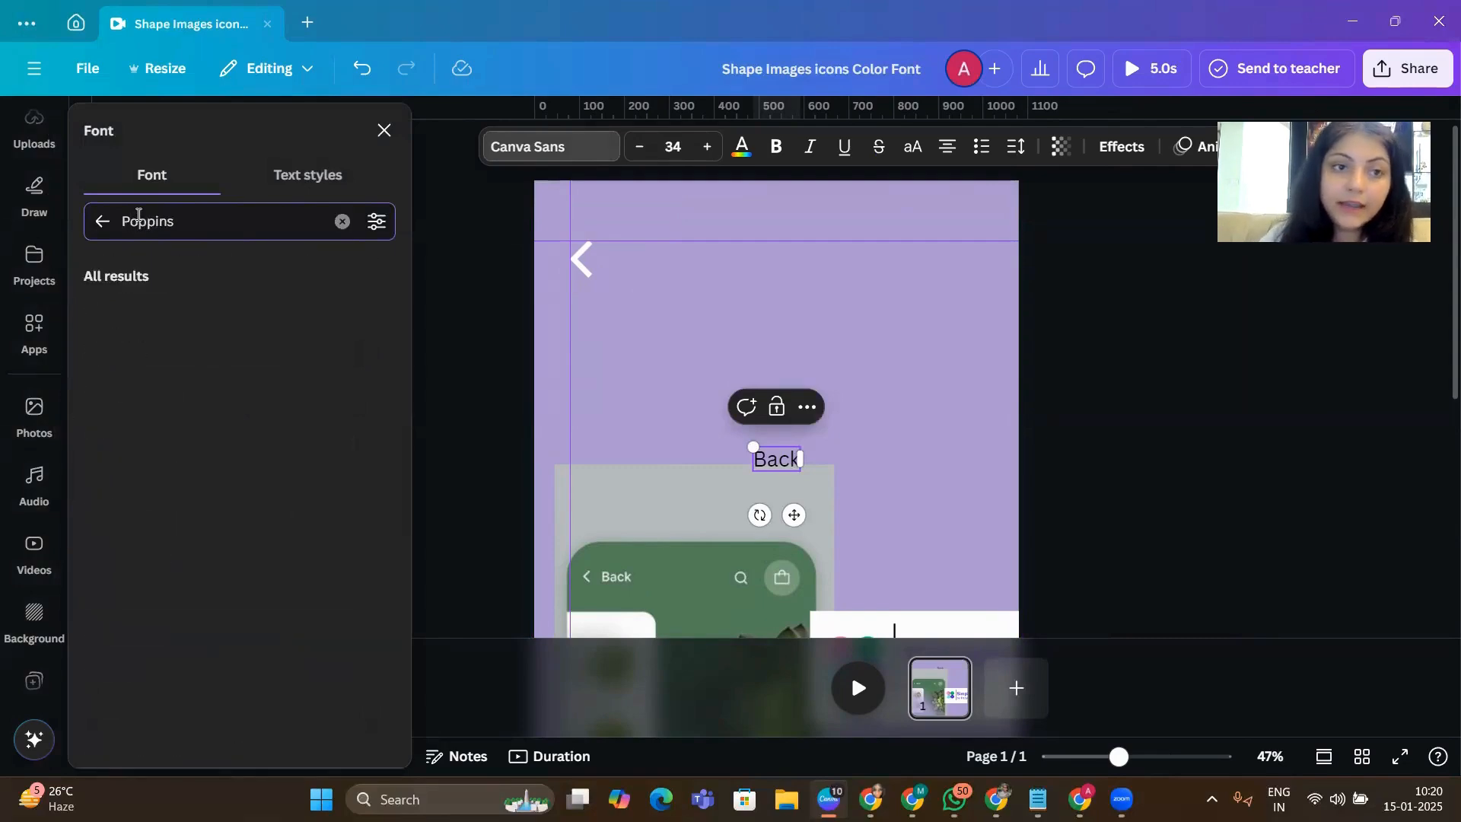
click(96, 312)
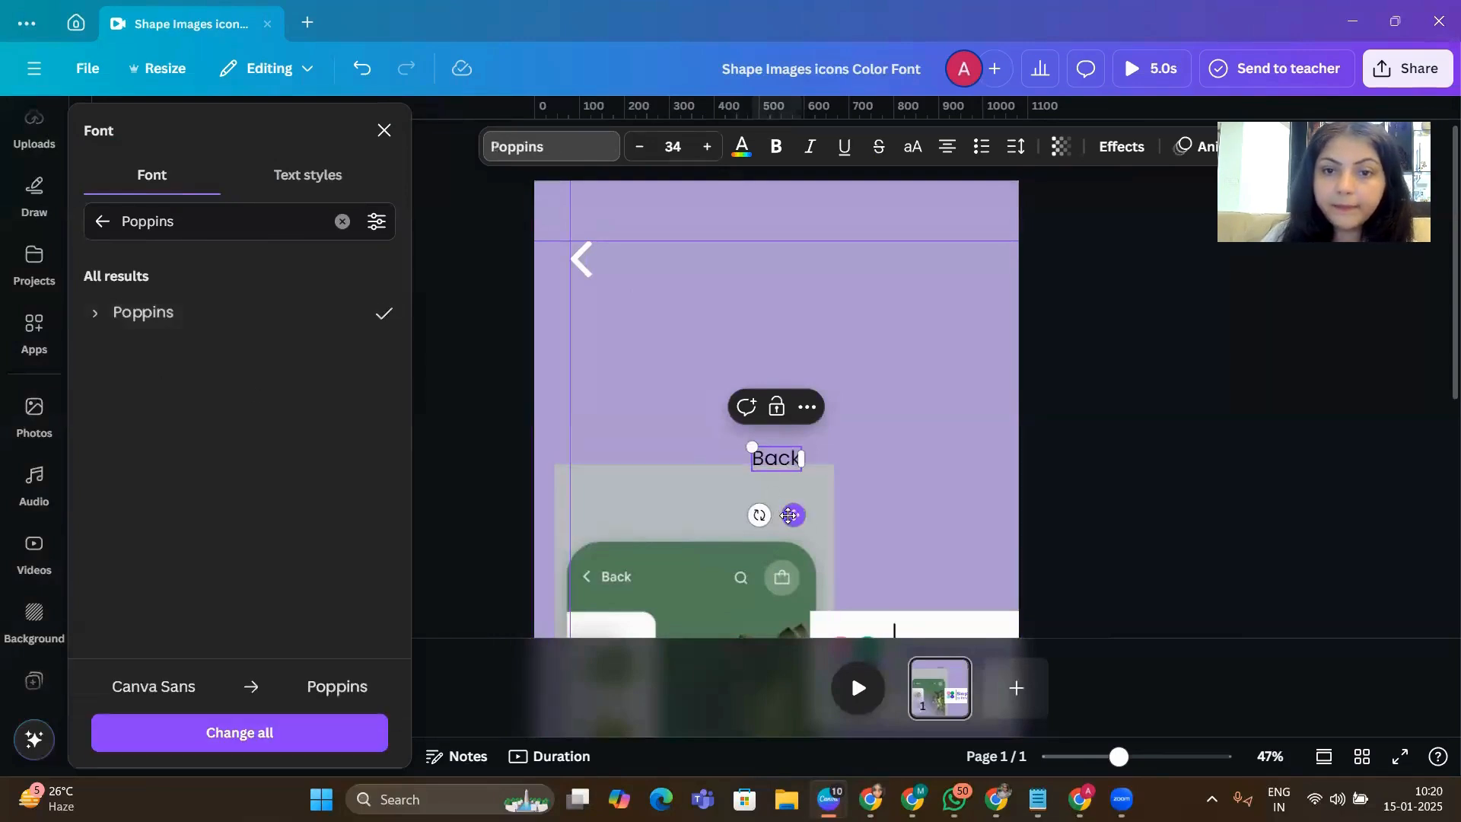
- Place the "Back" text just right of the chevron, vertically centred on it, and enlarge it slightly
drag(795, 515, 652, 317)
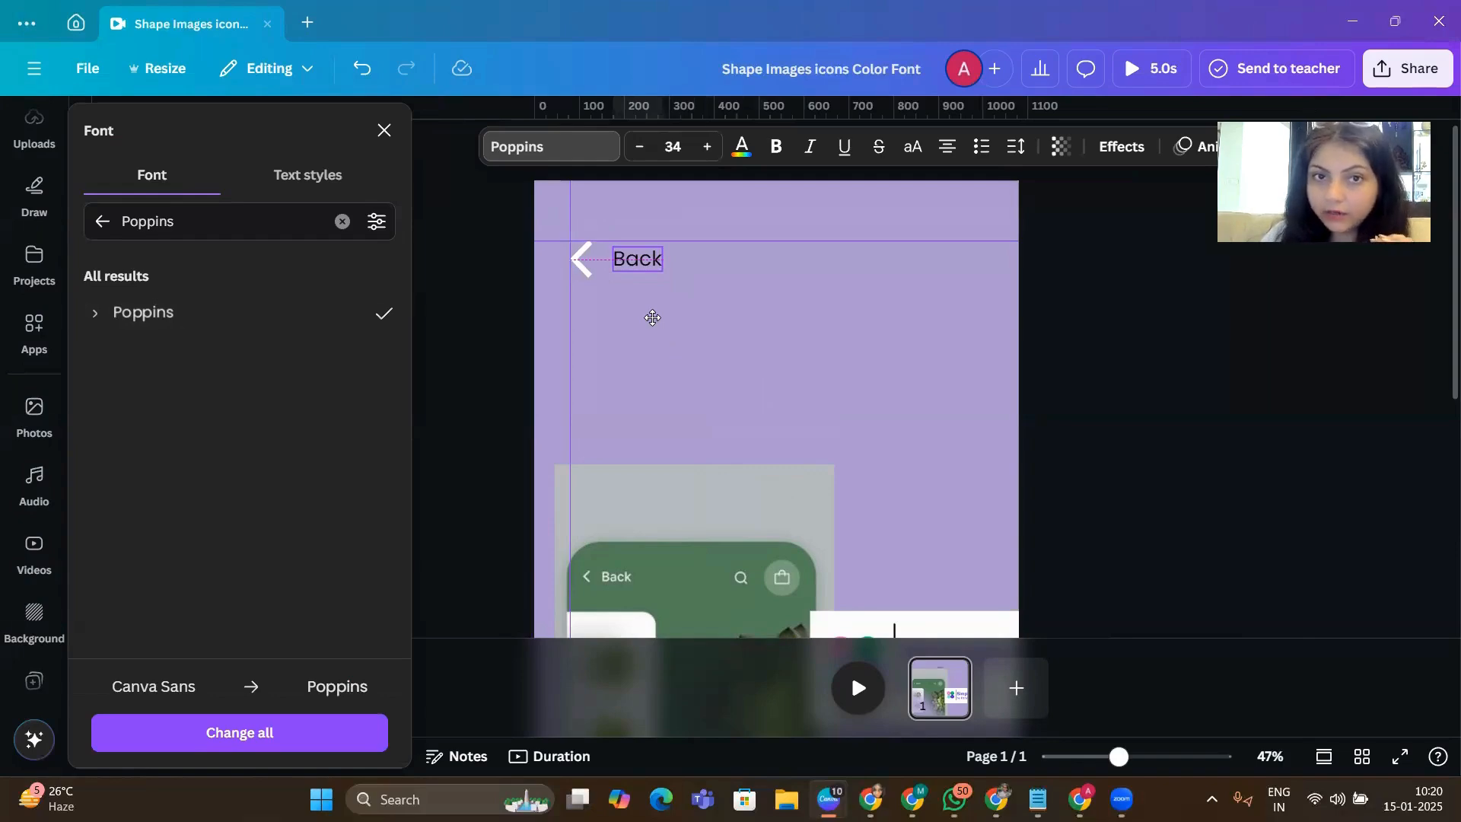
drag(652, 317, 650, 263)
click(687, 278)
click(836, 331)
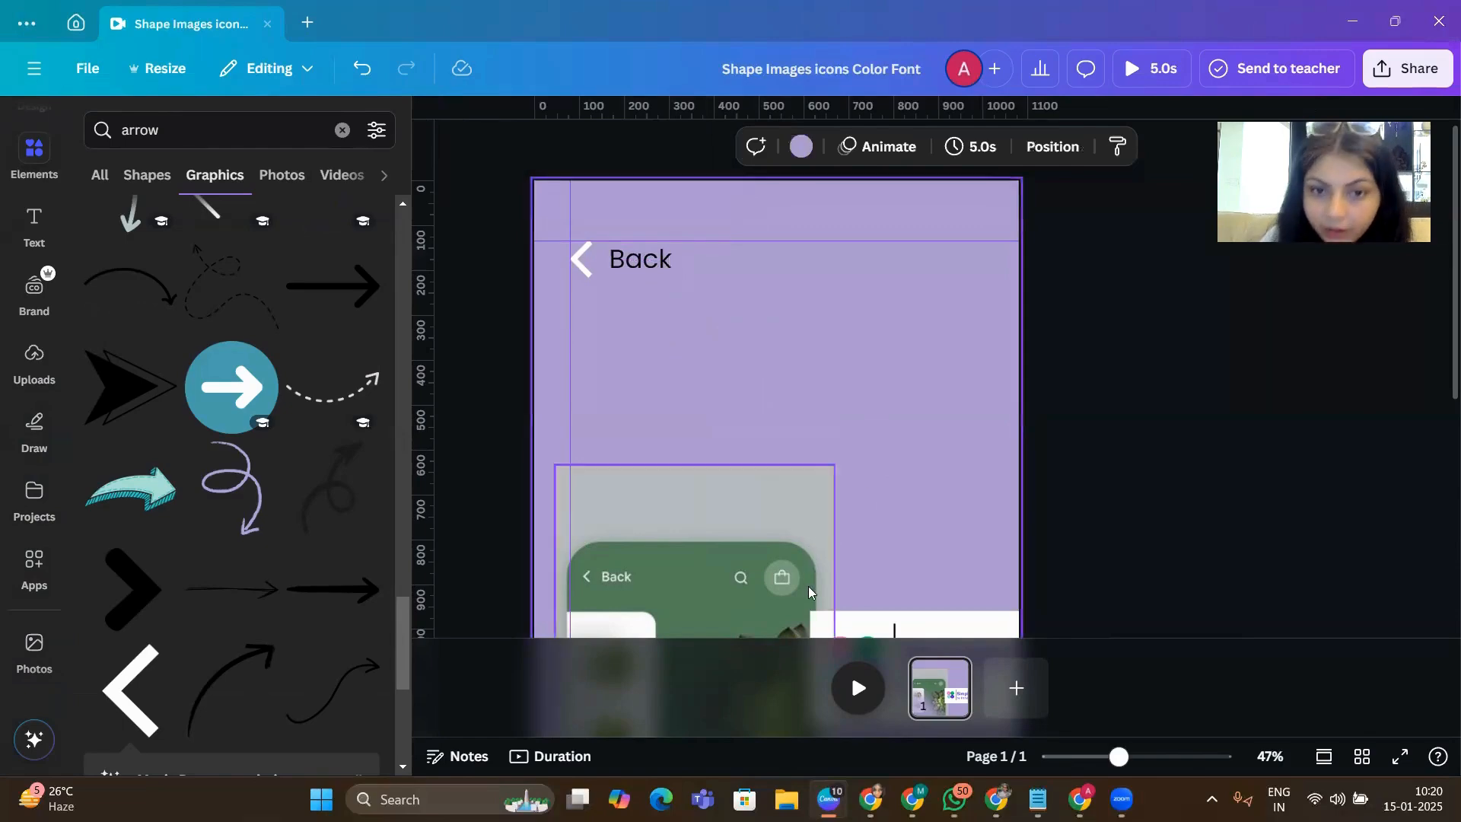
- Enlarge the plant app reference screenshot moderately, keeping its upper edge below the "Back" header
click(750, 583)
drag(833, 464, 861, 444)
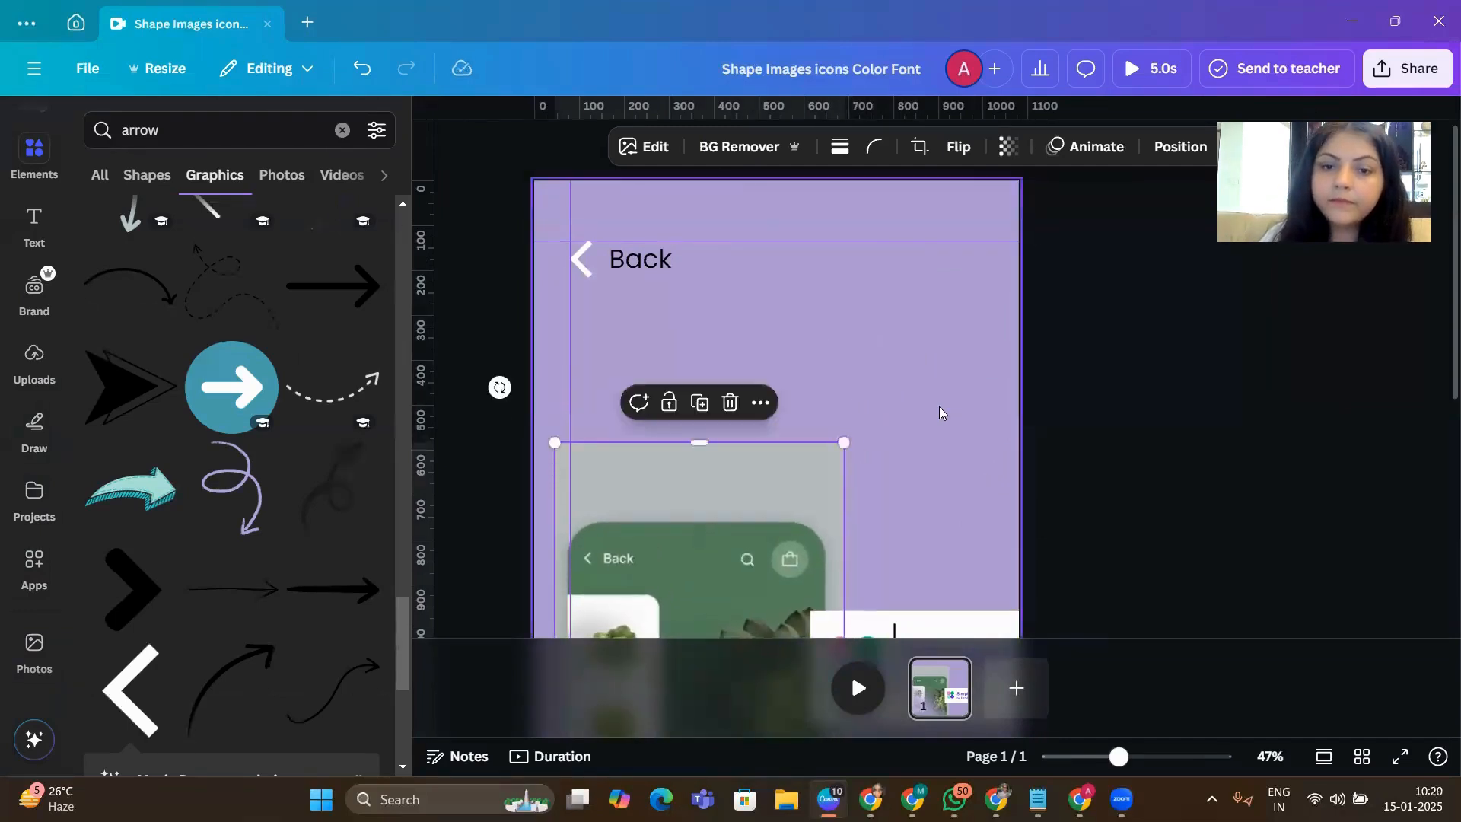
click(939, 413)
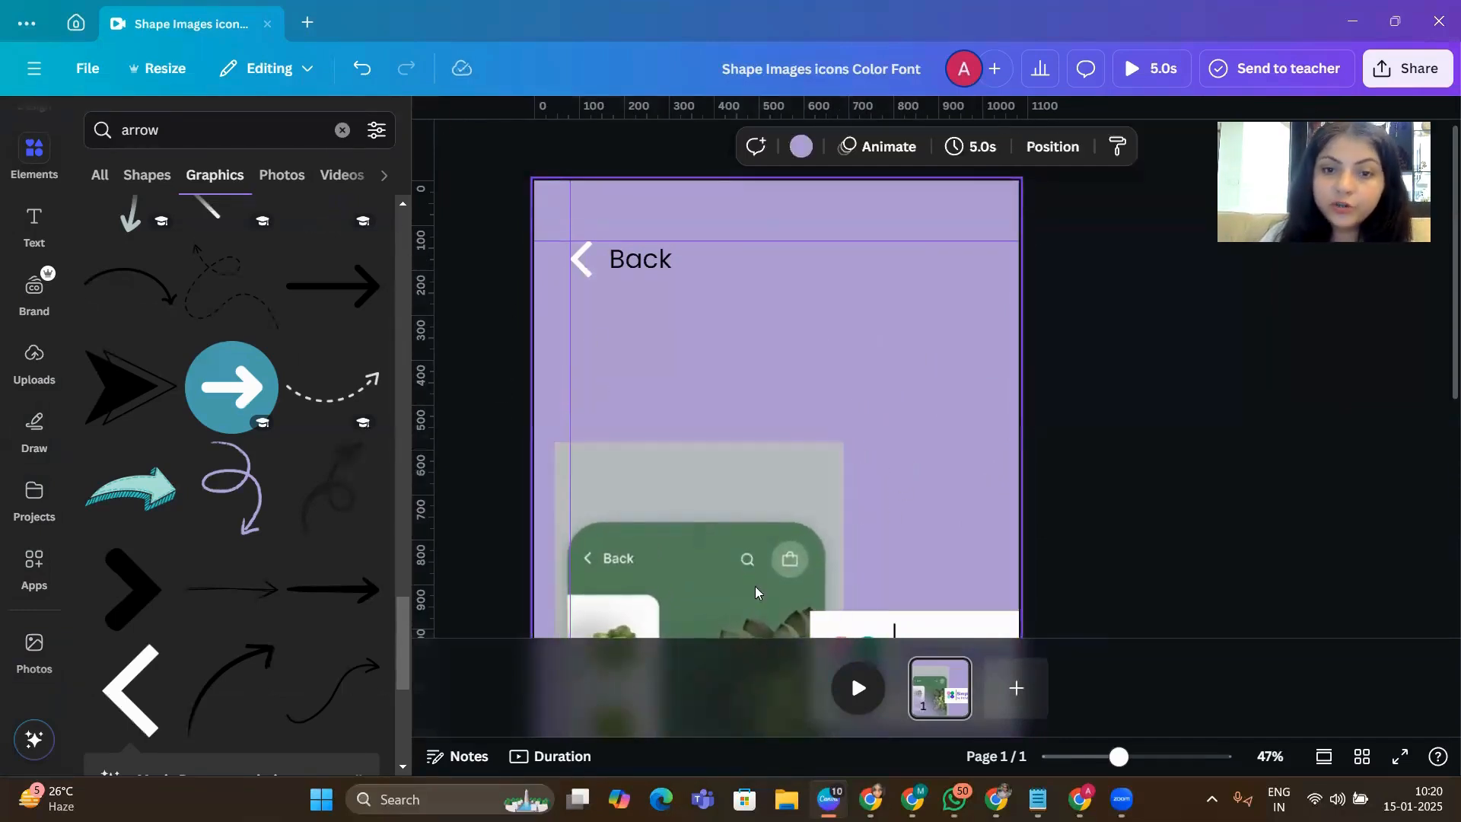
click(817, 492)
drag(719, 445, 1049, 312)
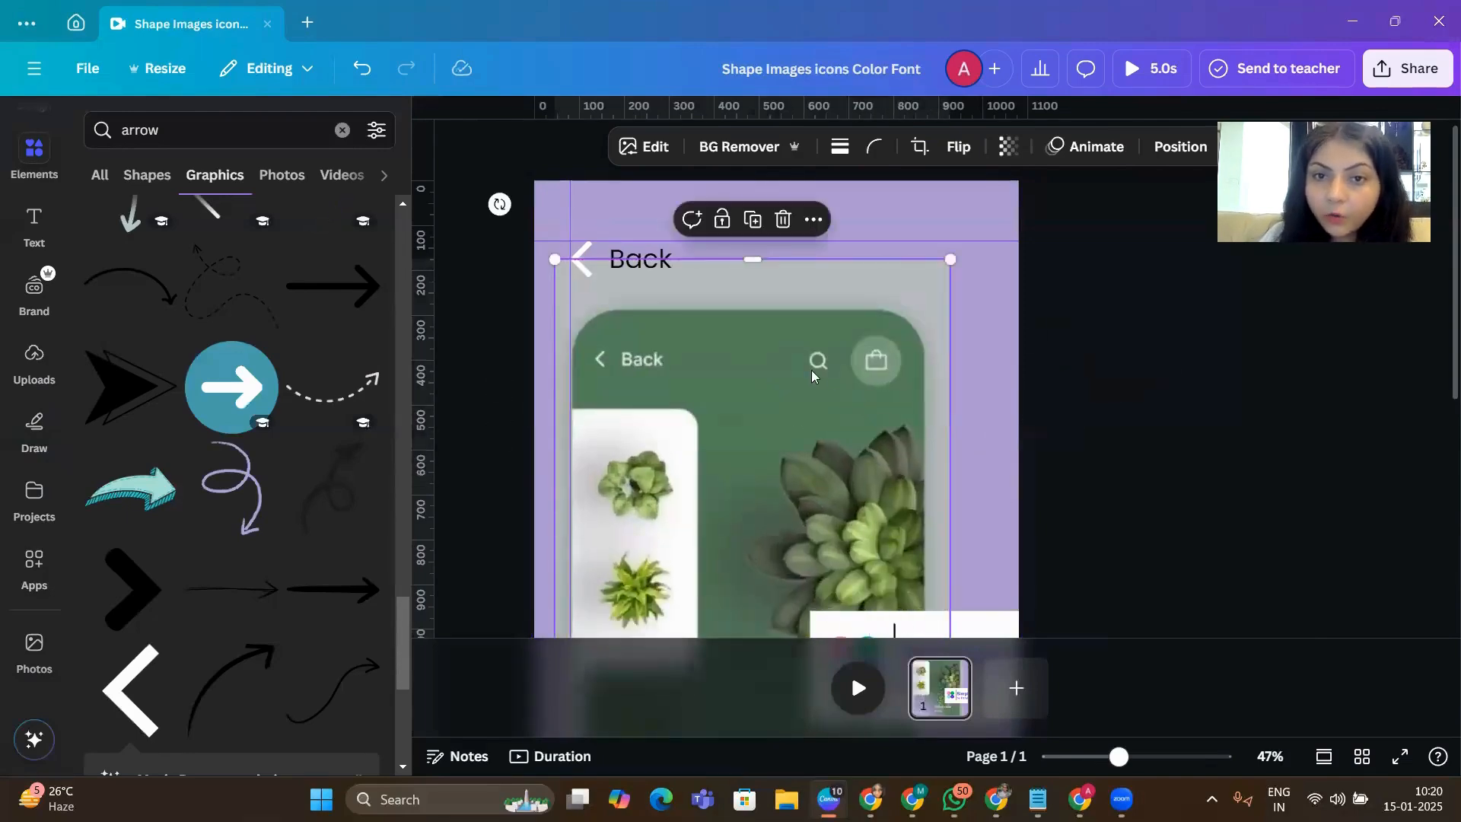
drag(948, 261, 865, 440)
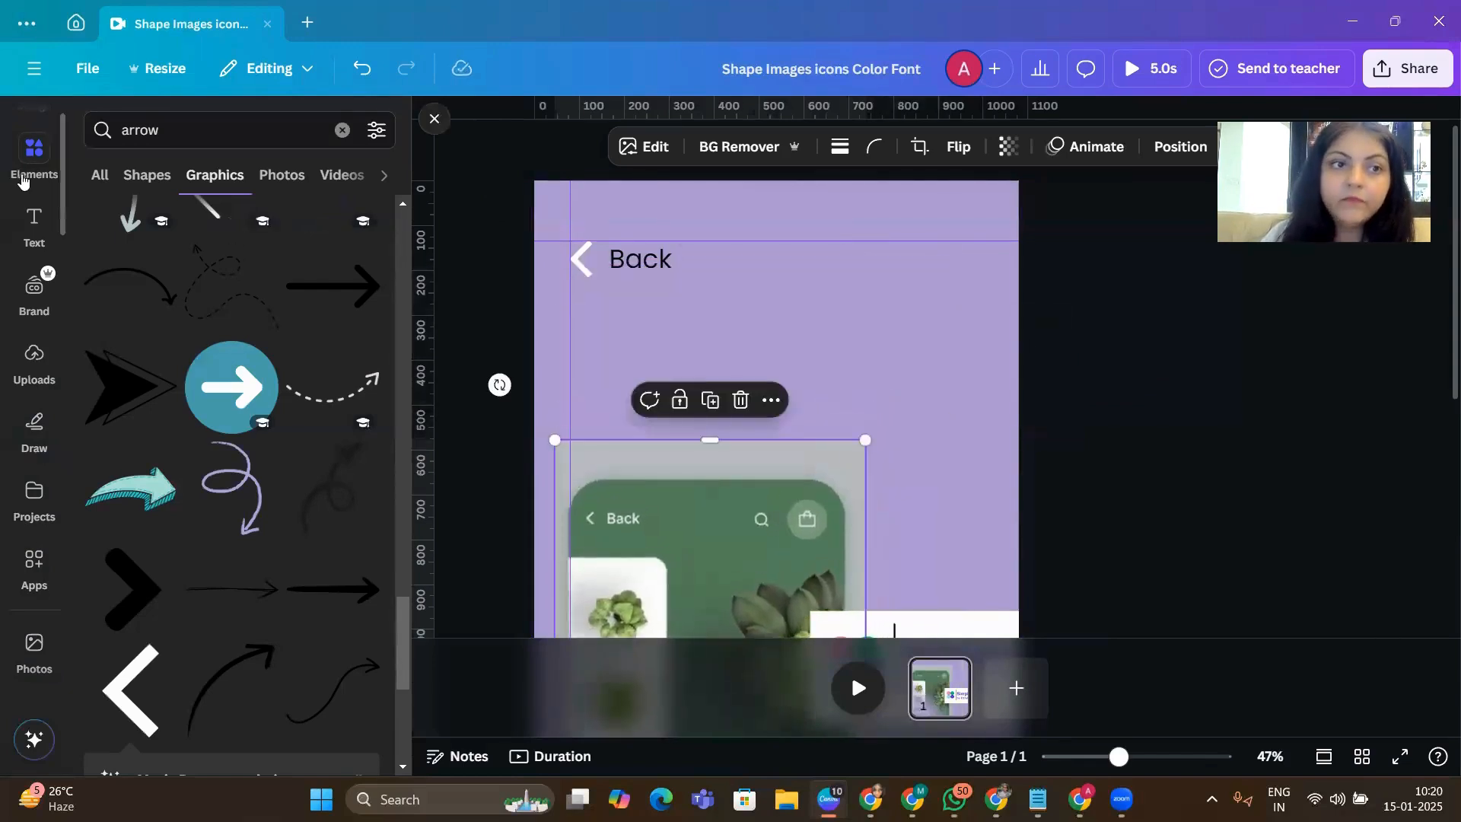
- Search the graphics for "search" and place the thick black magnifying glass in the open area beside the "Back" text
scroll(38, 175, up, 1)
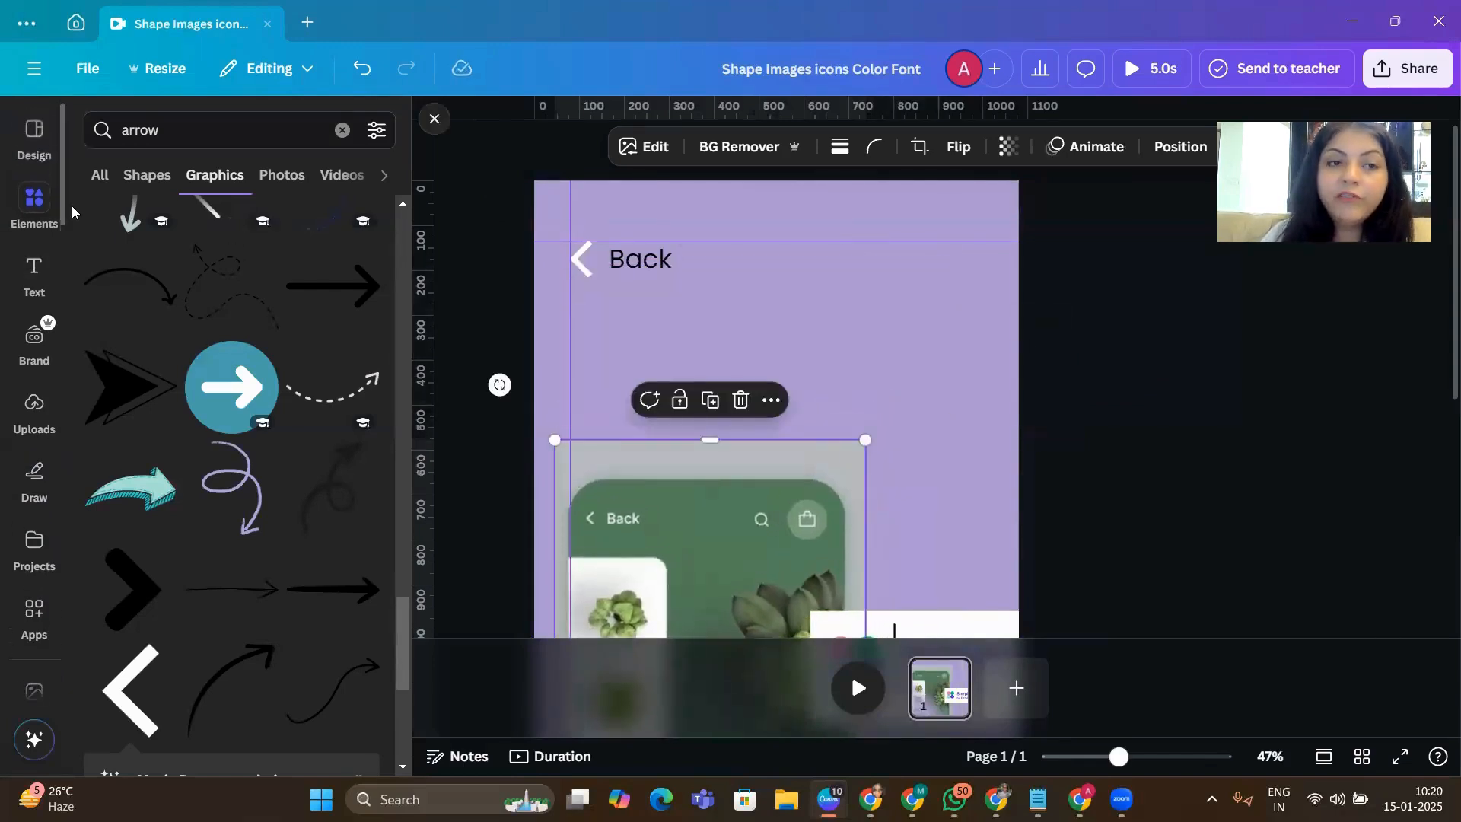
click(178, 129)
text(search)
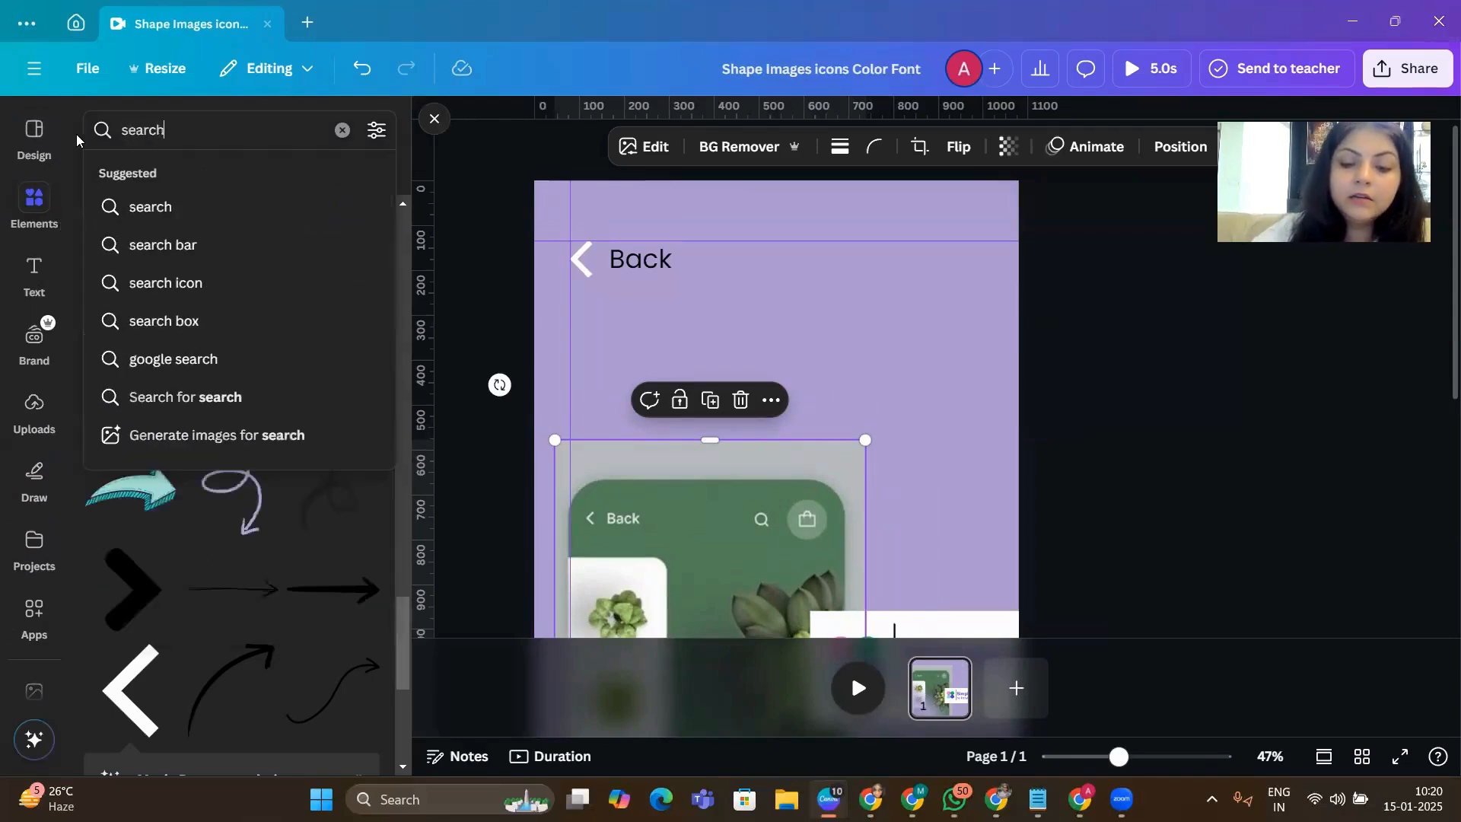
key(Return)
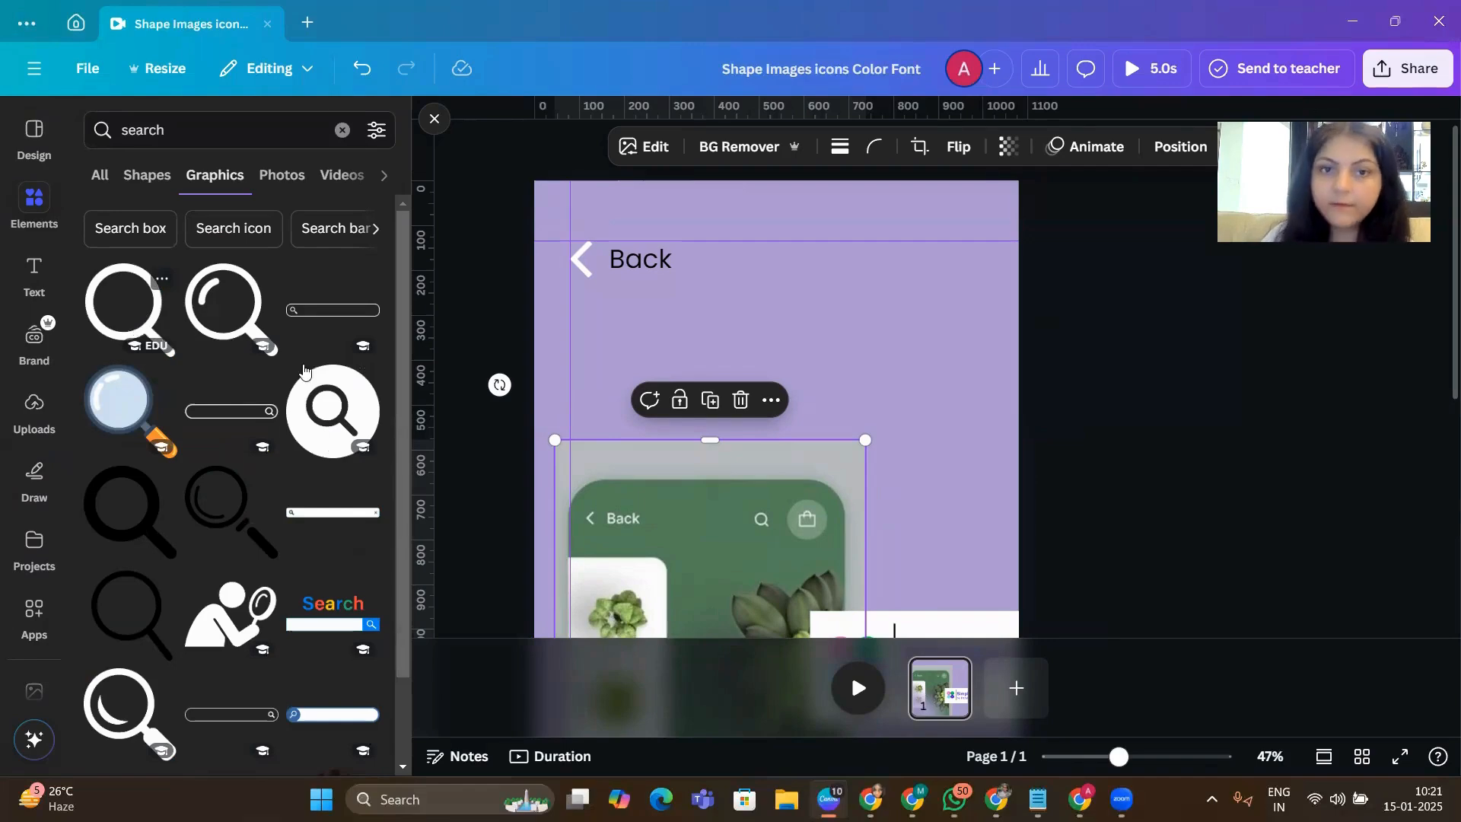
click(129, 510)
drag(702, 556, 777, 311)
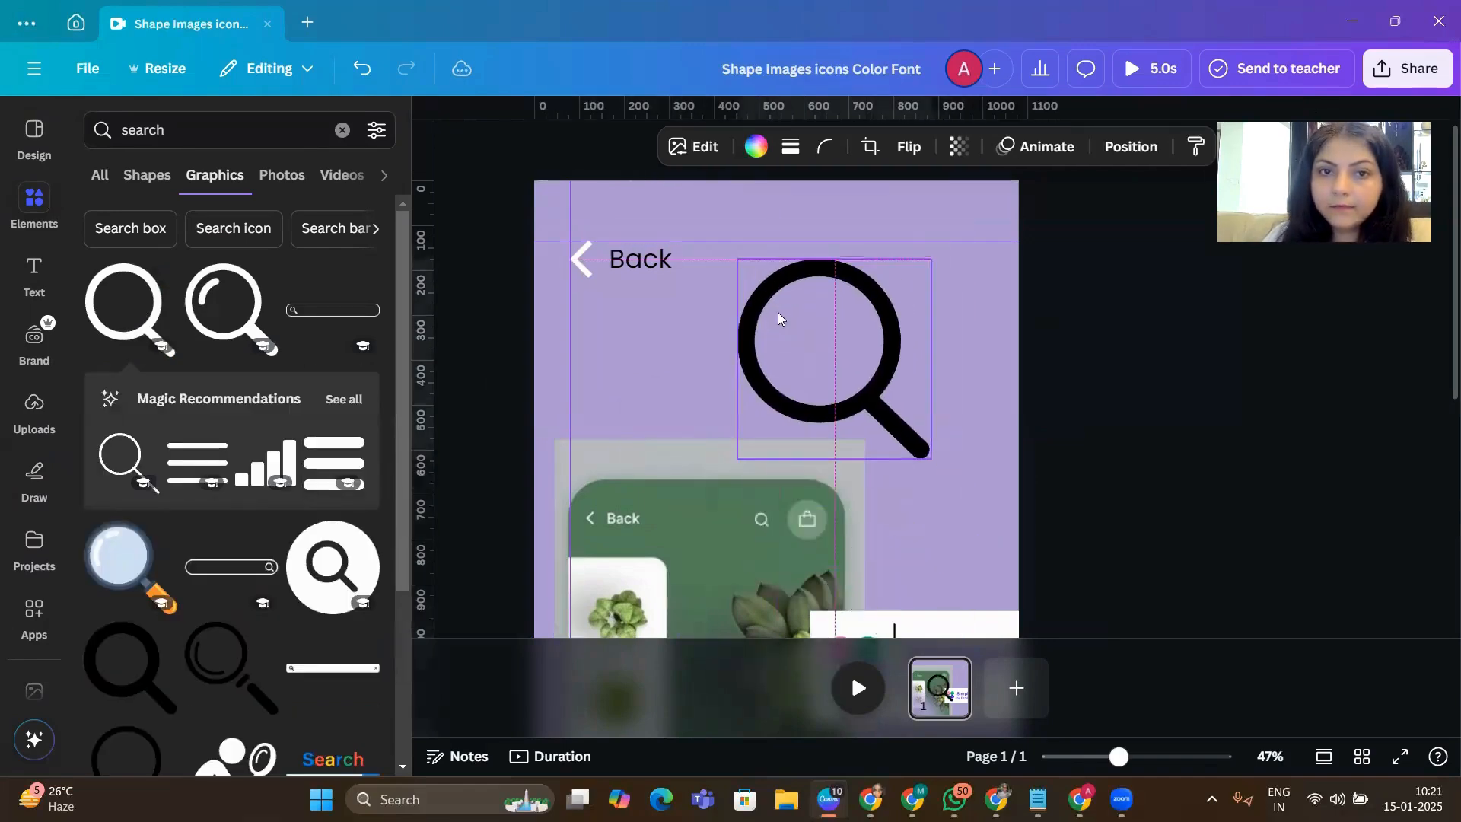
- Recolour the "Back" header text white
click(639, 258)
click(742, 146)
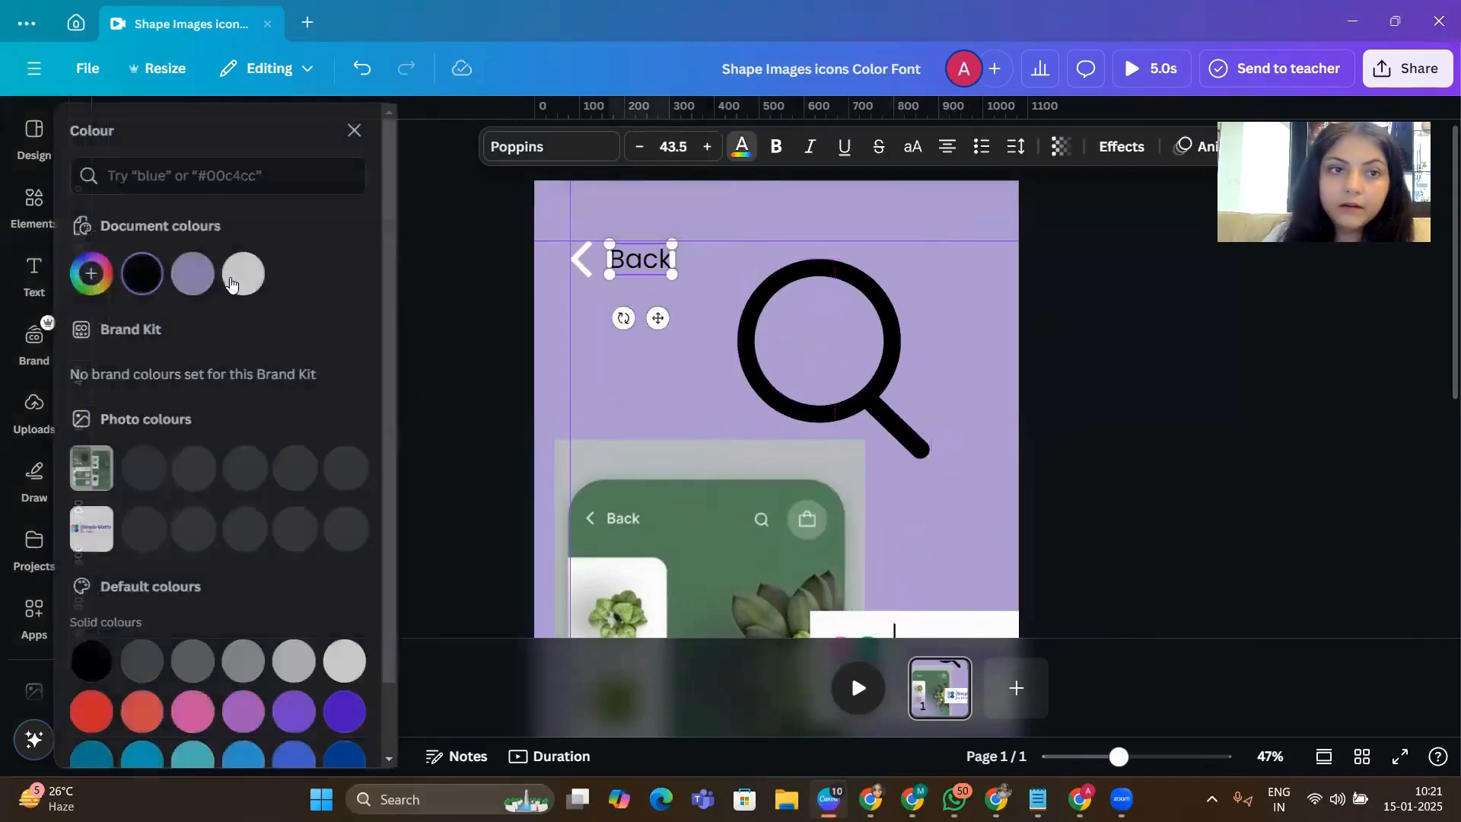
click(231, 283)
click(643, 352)
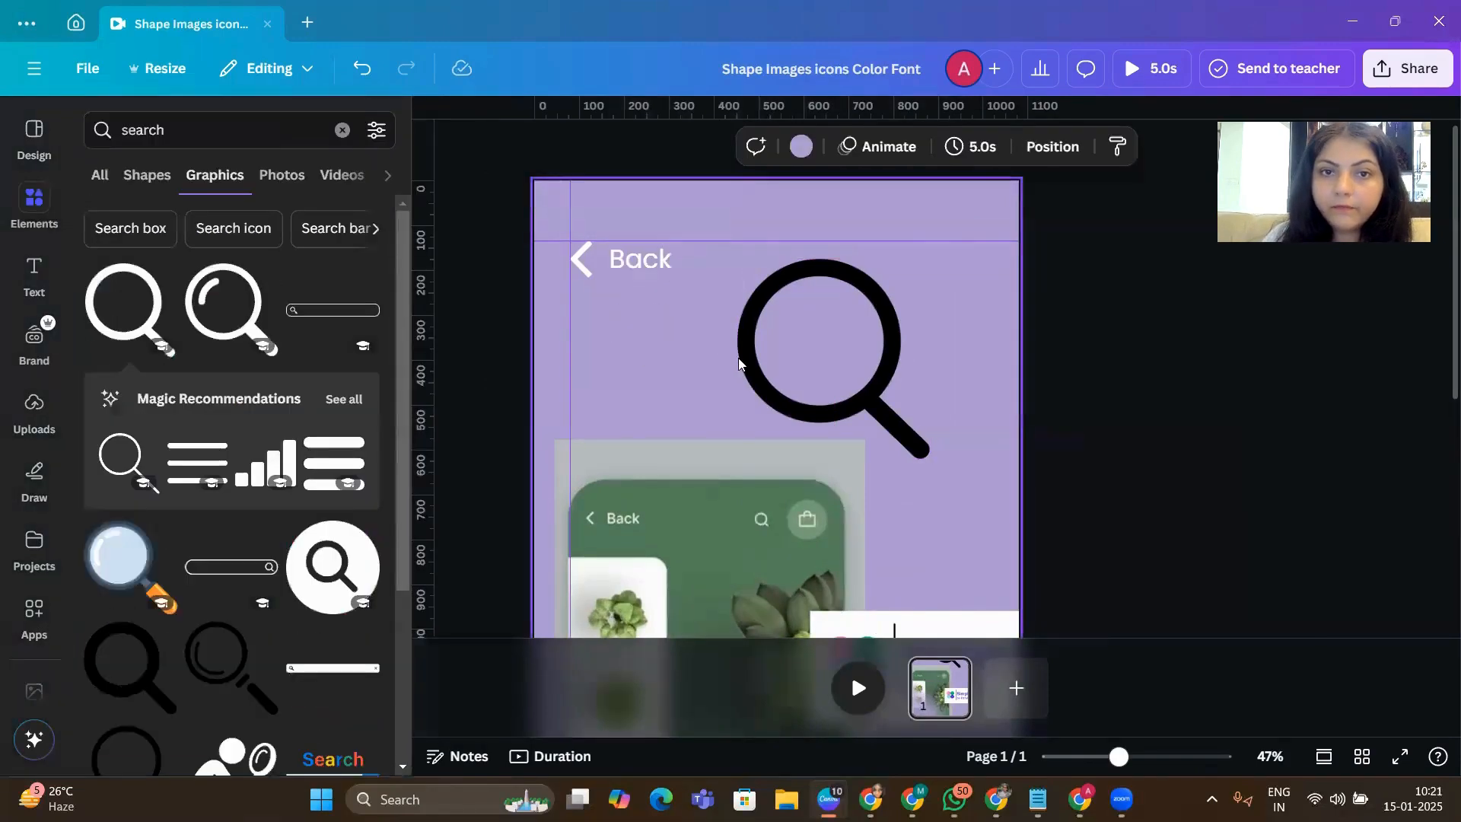
- Shrink the magnifying glass to header-icon size, place it near the header's right end level with "Back", and colour it white
click(850, 388)
drag(929, 458, 917, 261)
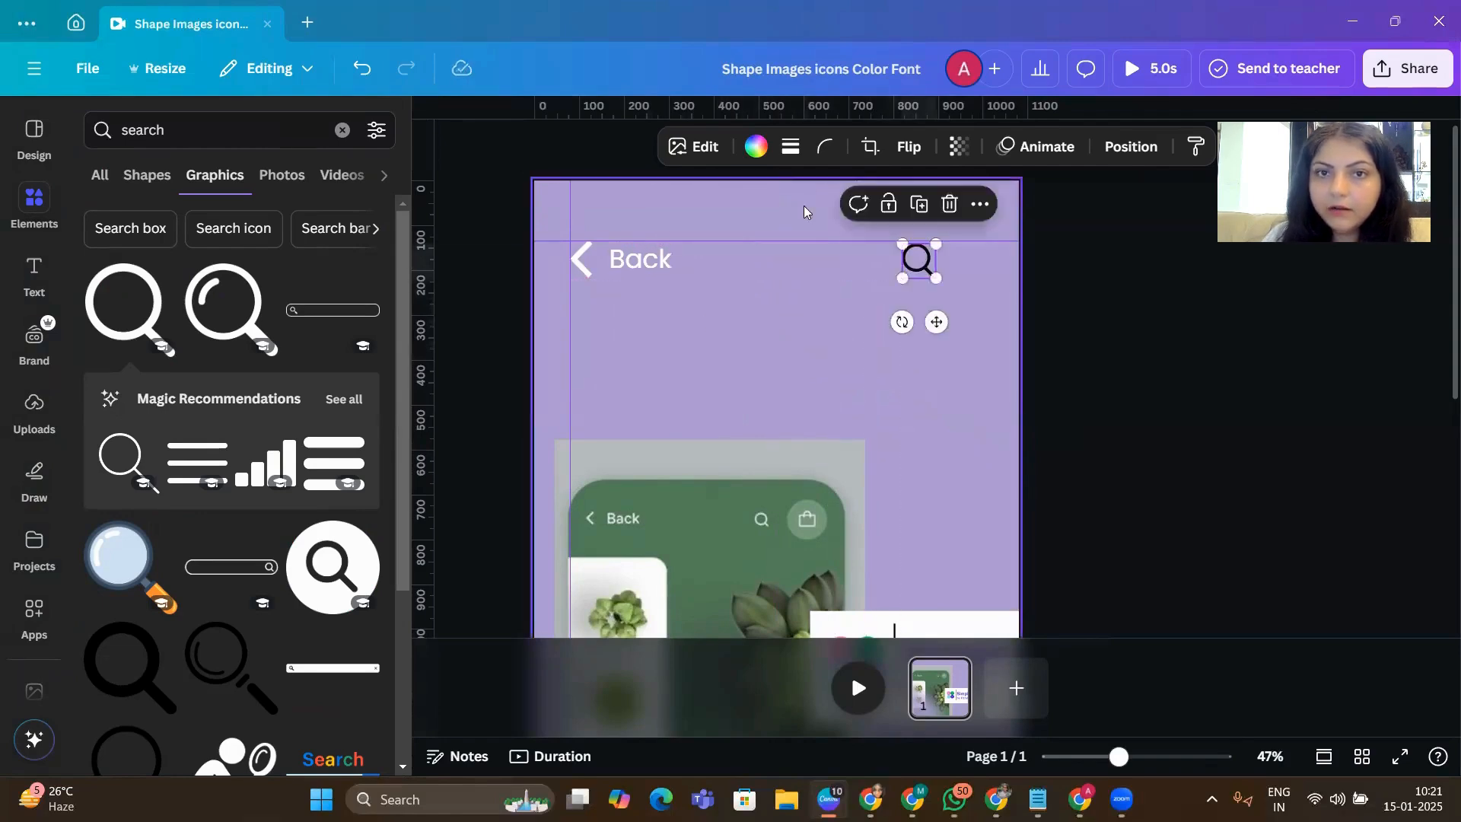
click(755, 146)
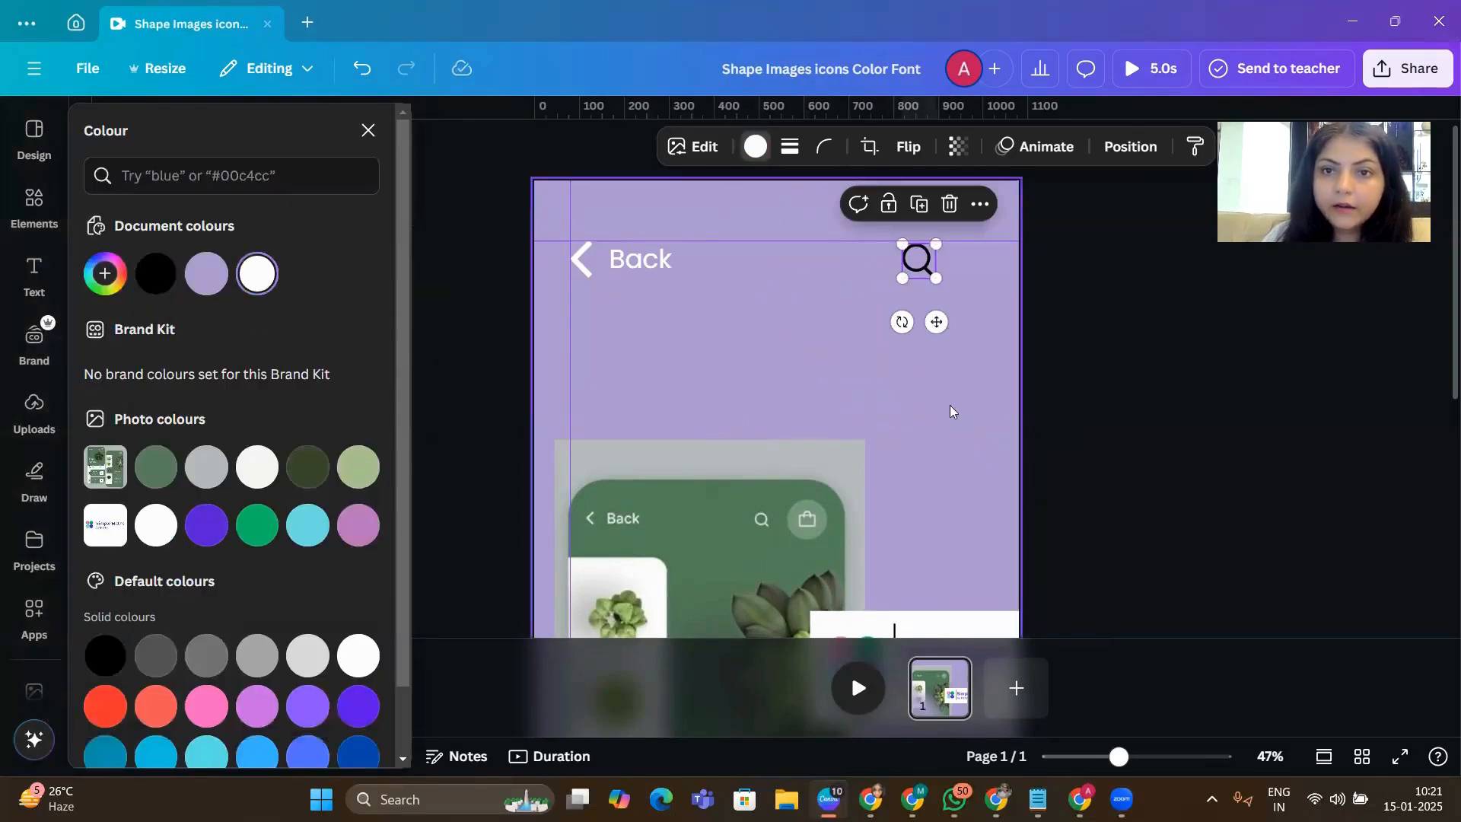
click(949, 405)
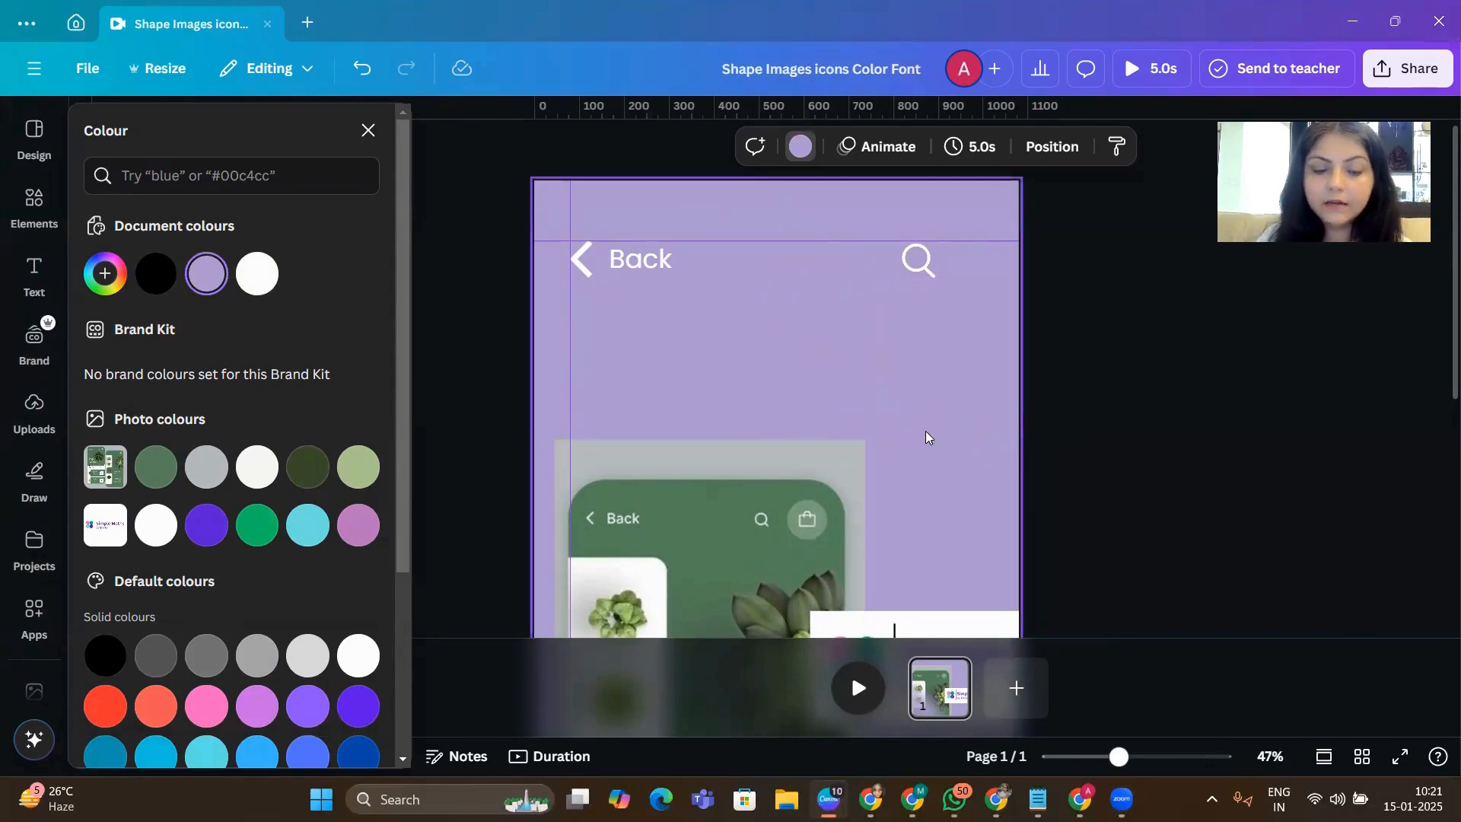
- Add a circle shape and place it between the header and the reference screenshot
key(c)
drag(809, 589, 777, 381)
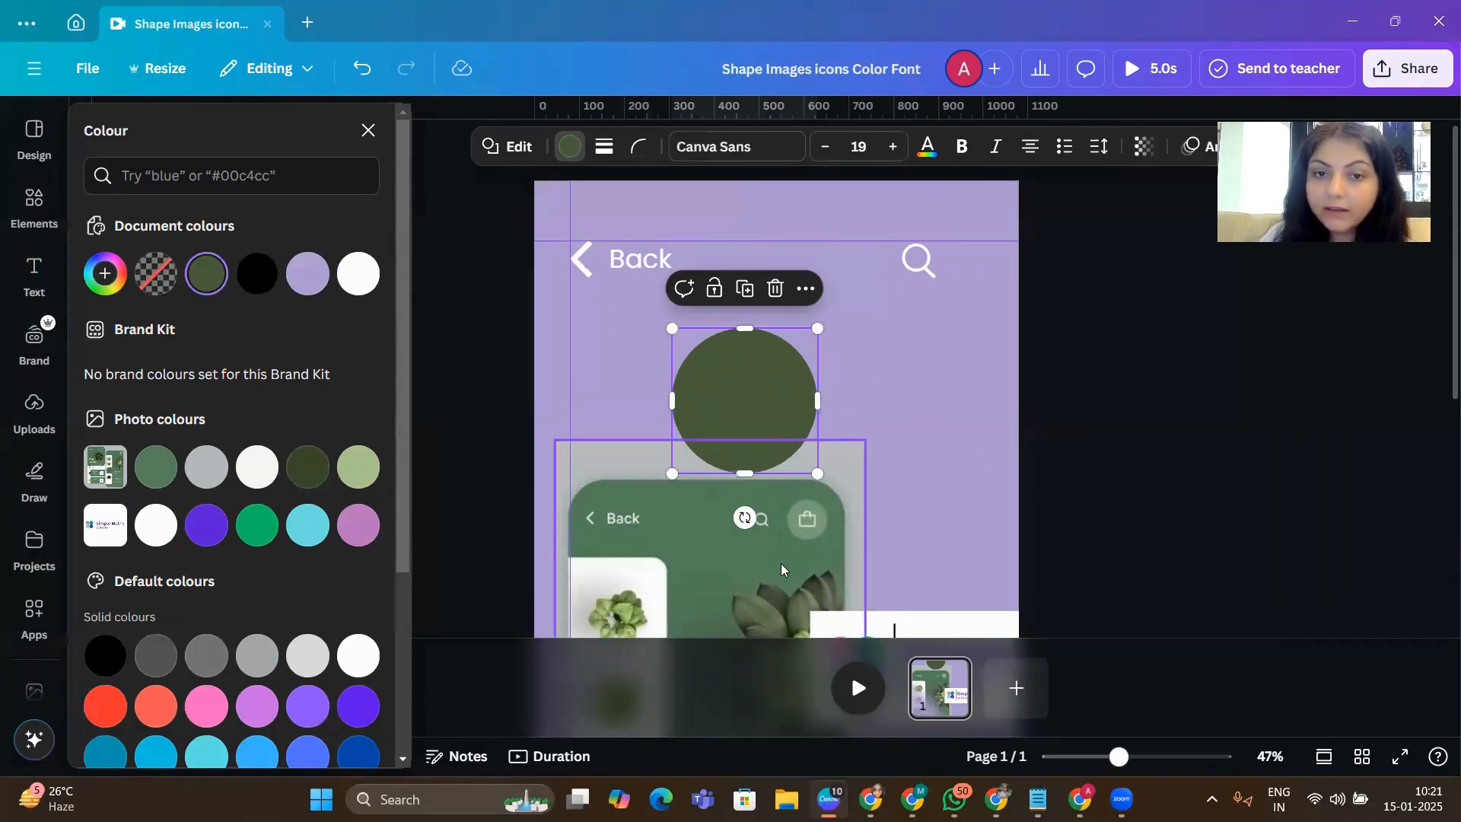
click(609, 384)
click(687, 385)
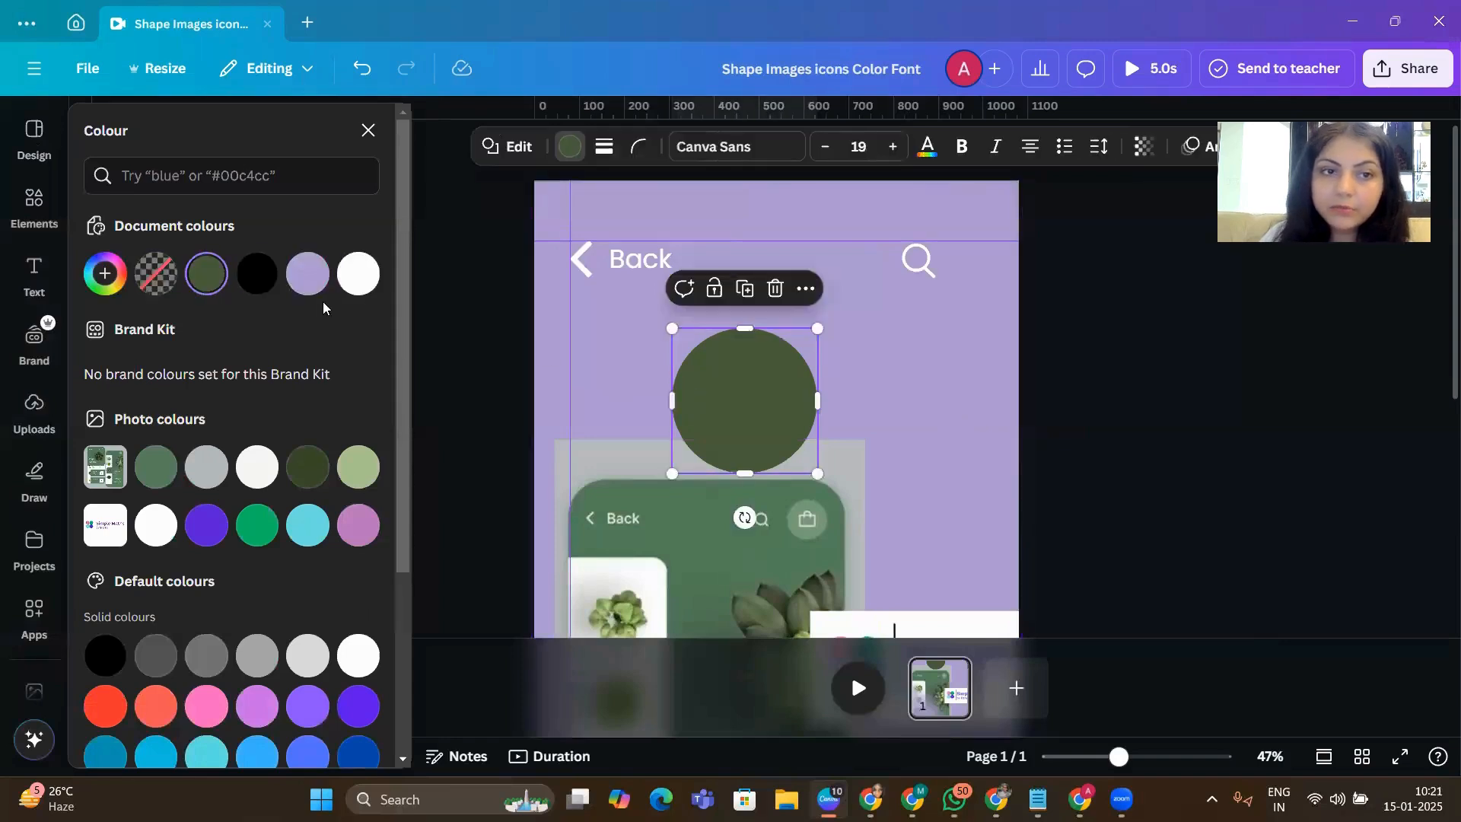
- Try filling the circle with the background's light purple and making it partly transparent
click(307, 275)
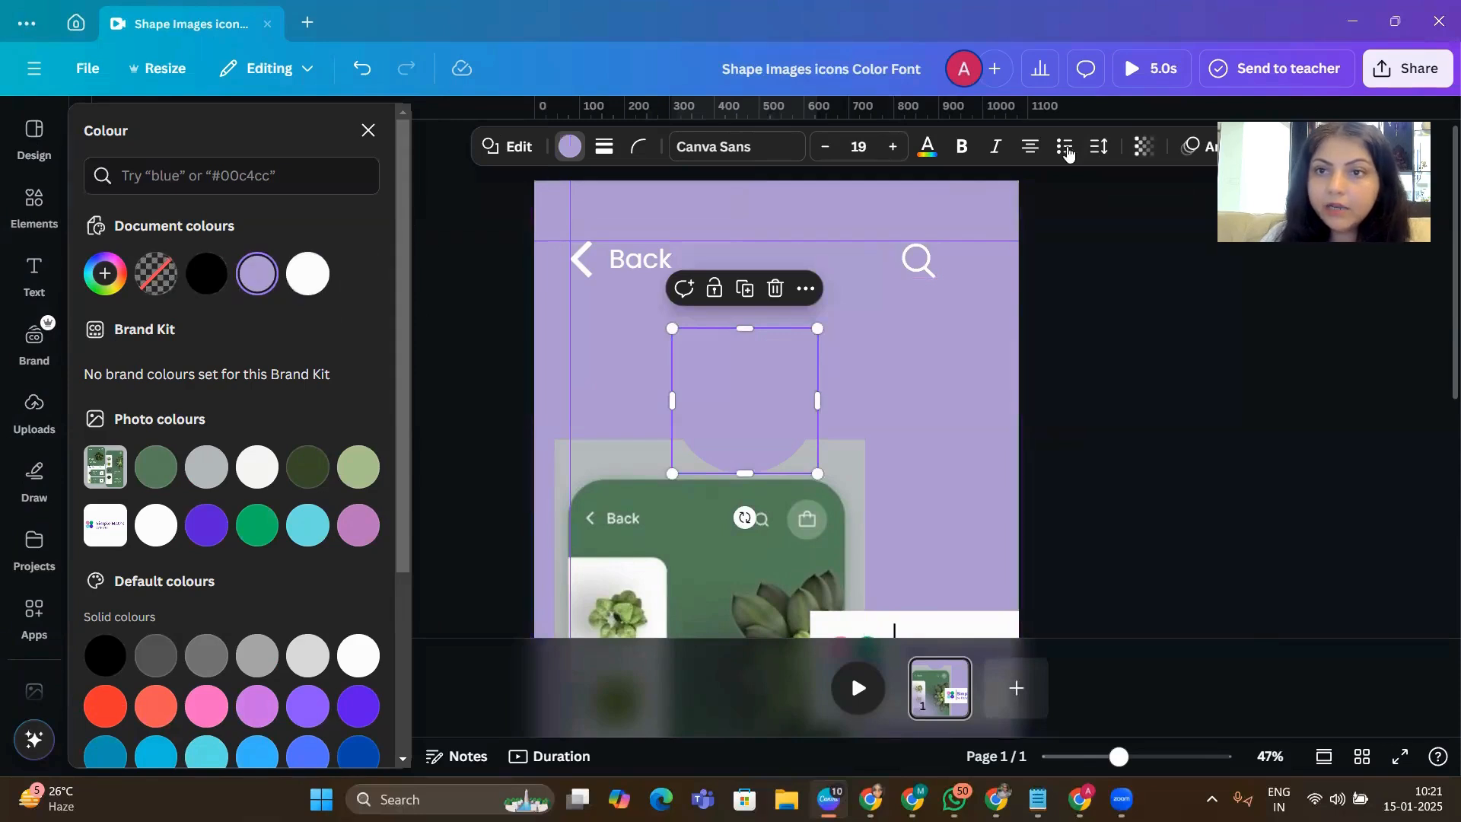
click(1143, 147)
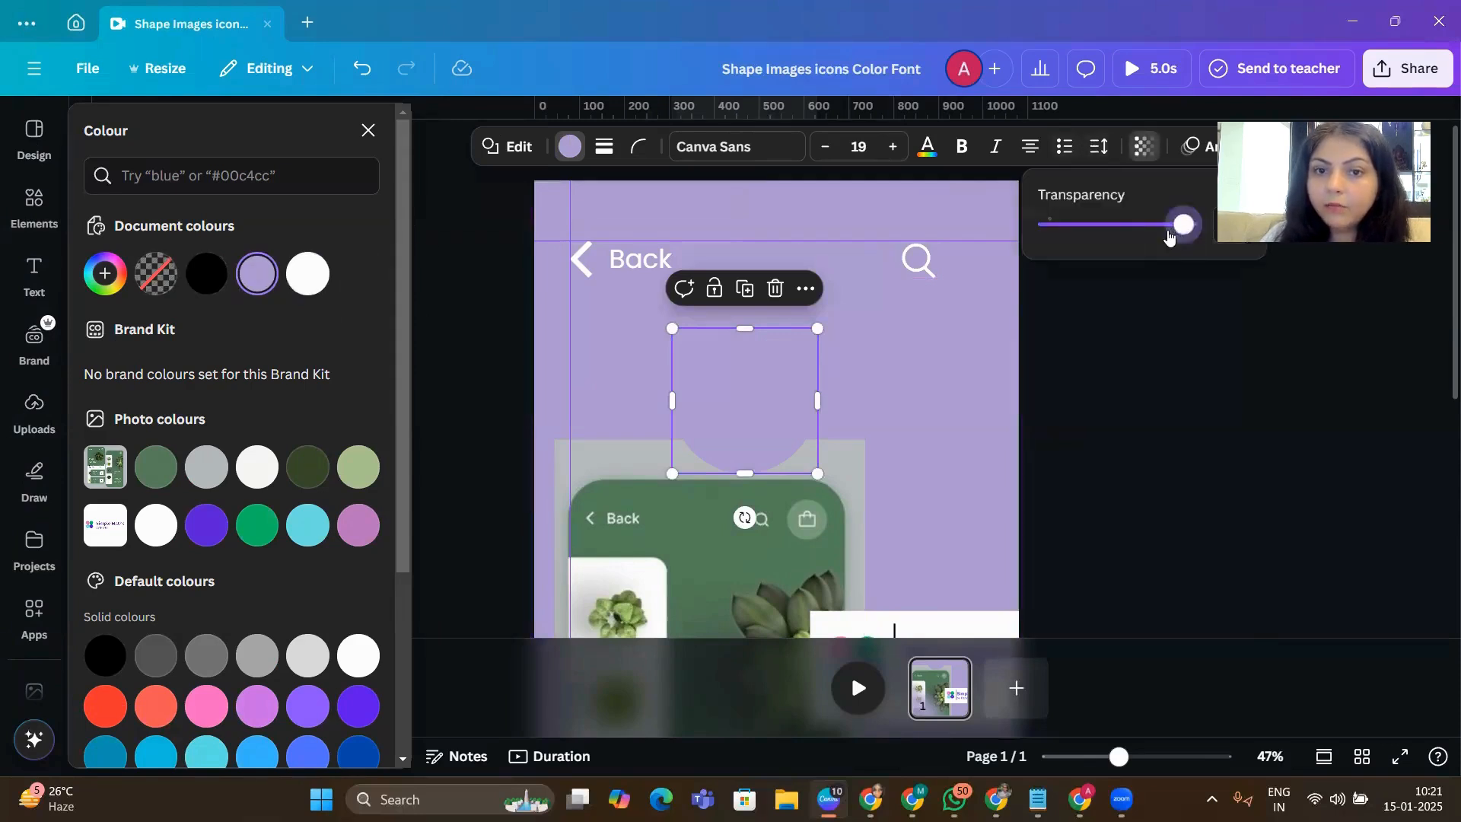
drag(1169, 238, 1139, 240)
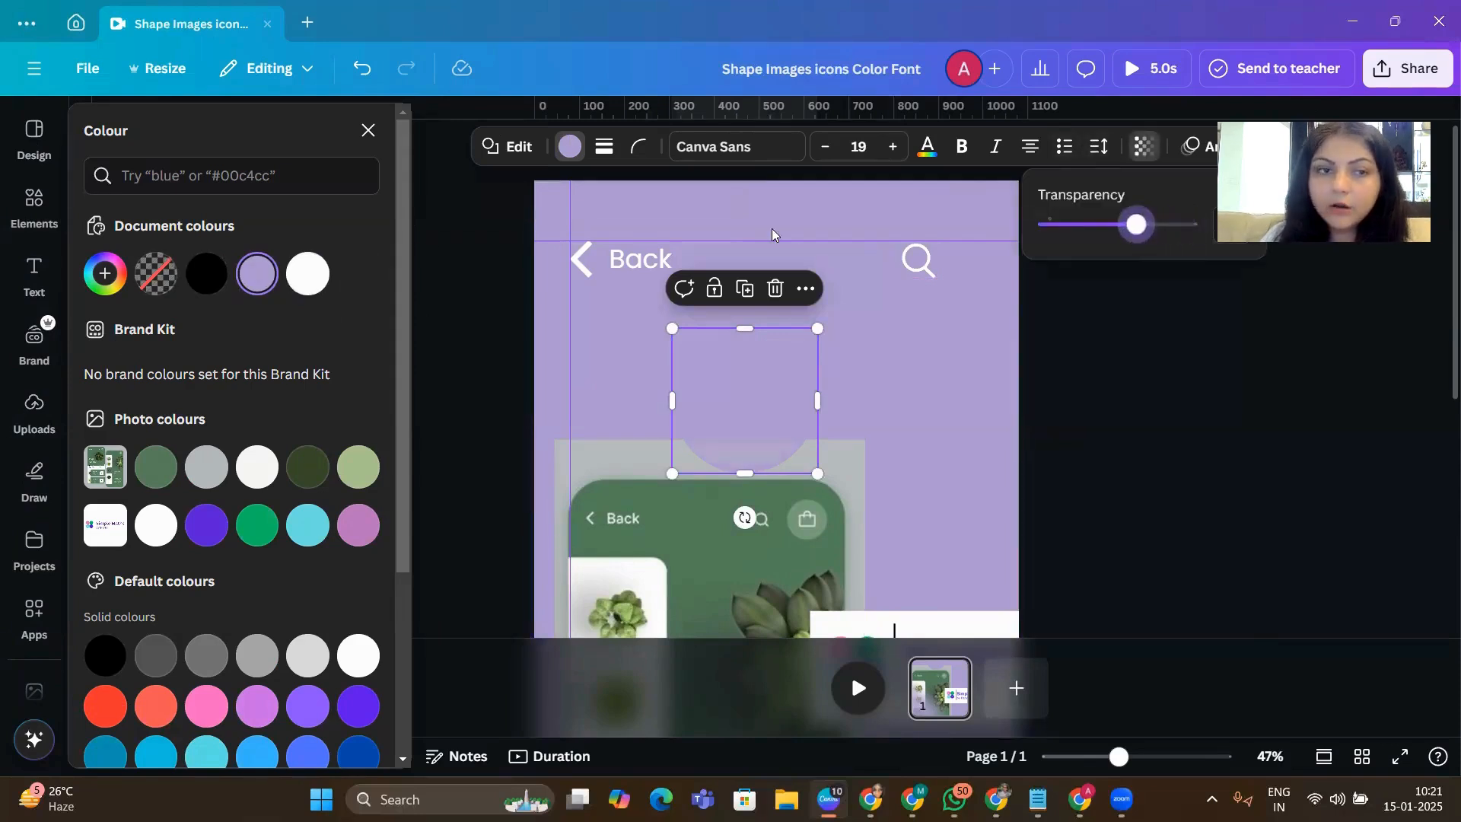
- Fill the circle with the logo's violet from the photo colours and make it roughly half transparent
click(206, 524)
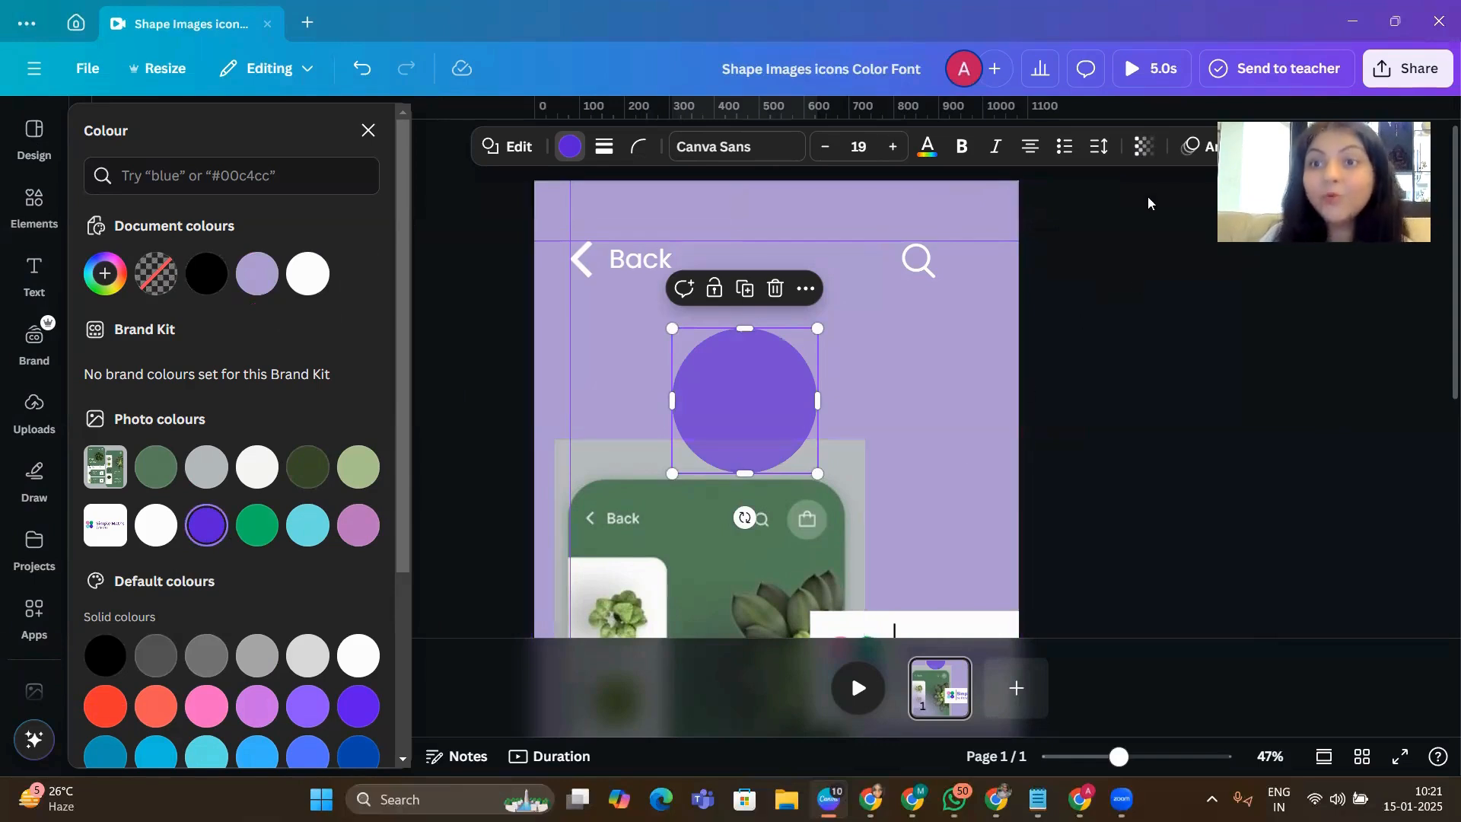
click(1141, 156)
drag(1135, 226, 1107, 231)
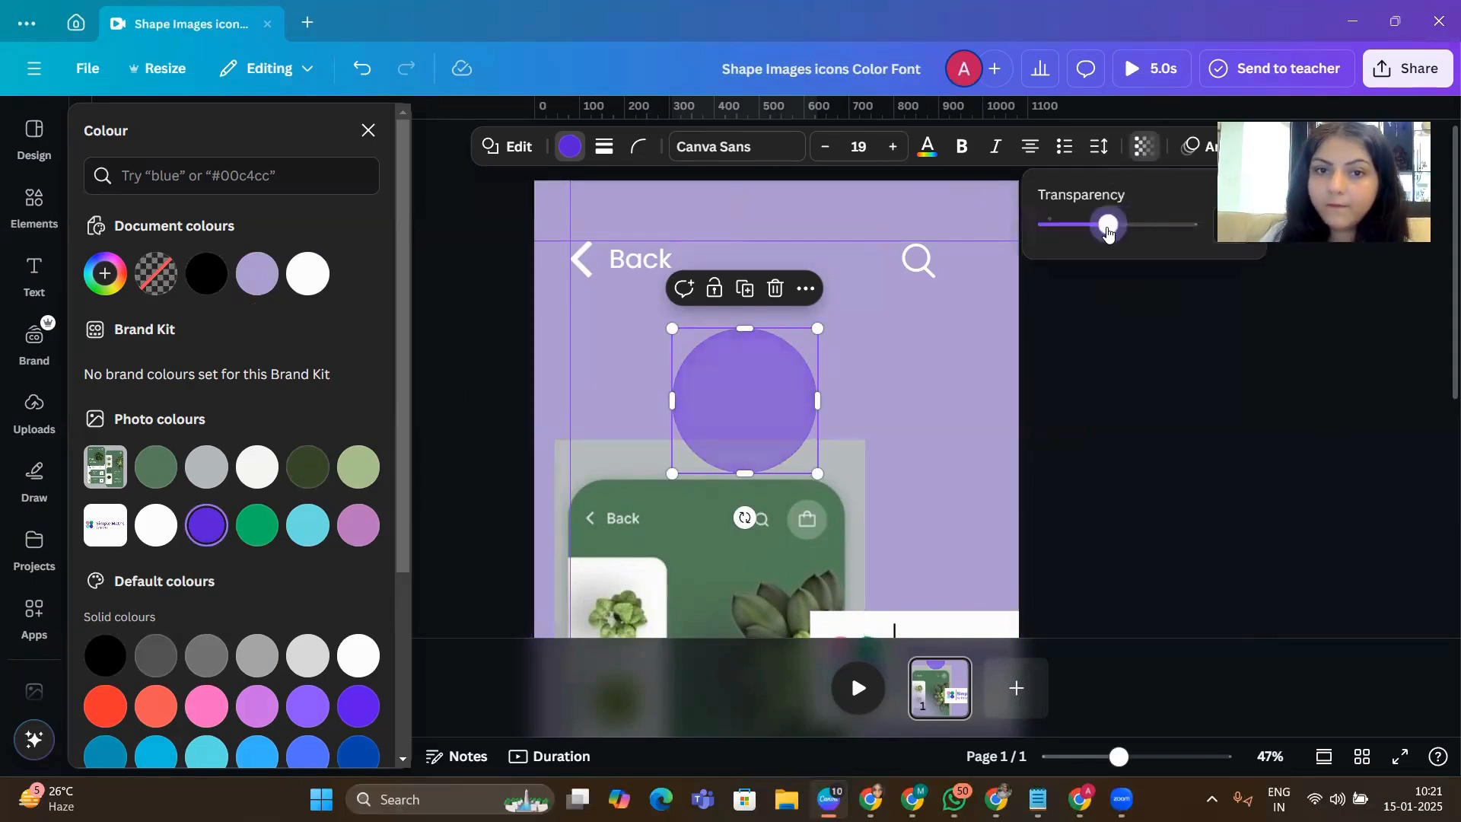
- Shrink the violet circle to roughly the search icon's size and place it just right of that icon in the header
drag(818, 329, 961, 263)
drag(979, 329, 980, 328)
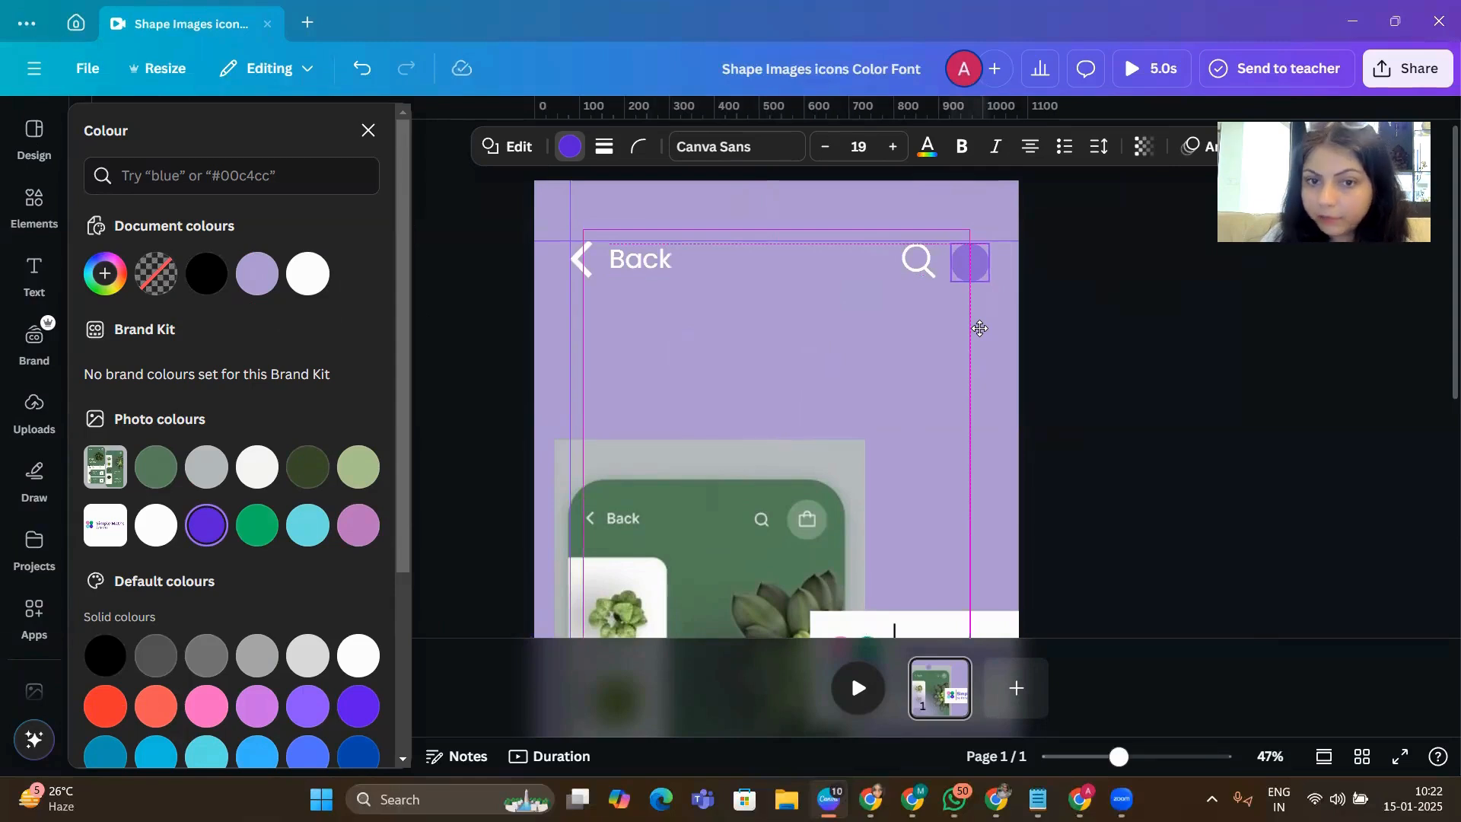
drag(982, 328, 975, 328)
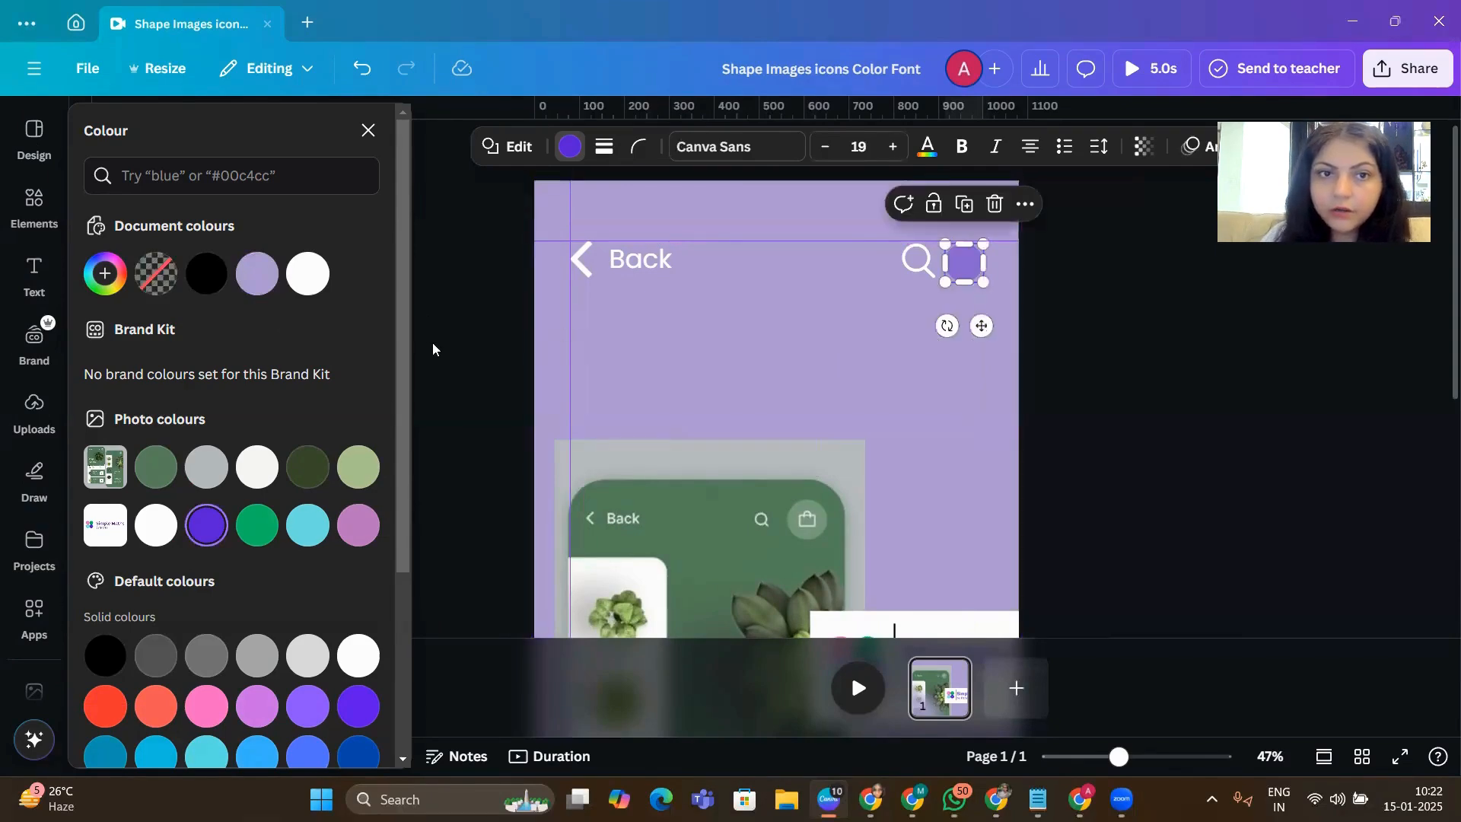
- Add a vertical guide along the violet circle's right edge, at about 1001 on the ruler
click(369, 130)
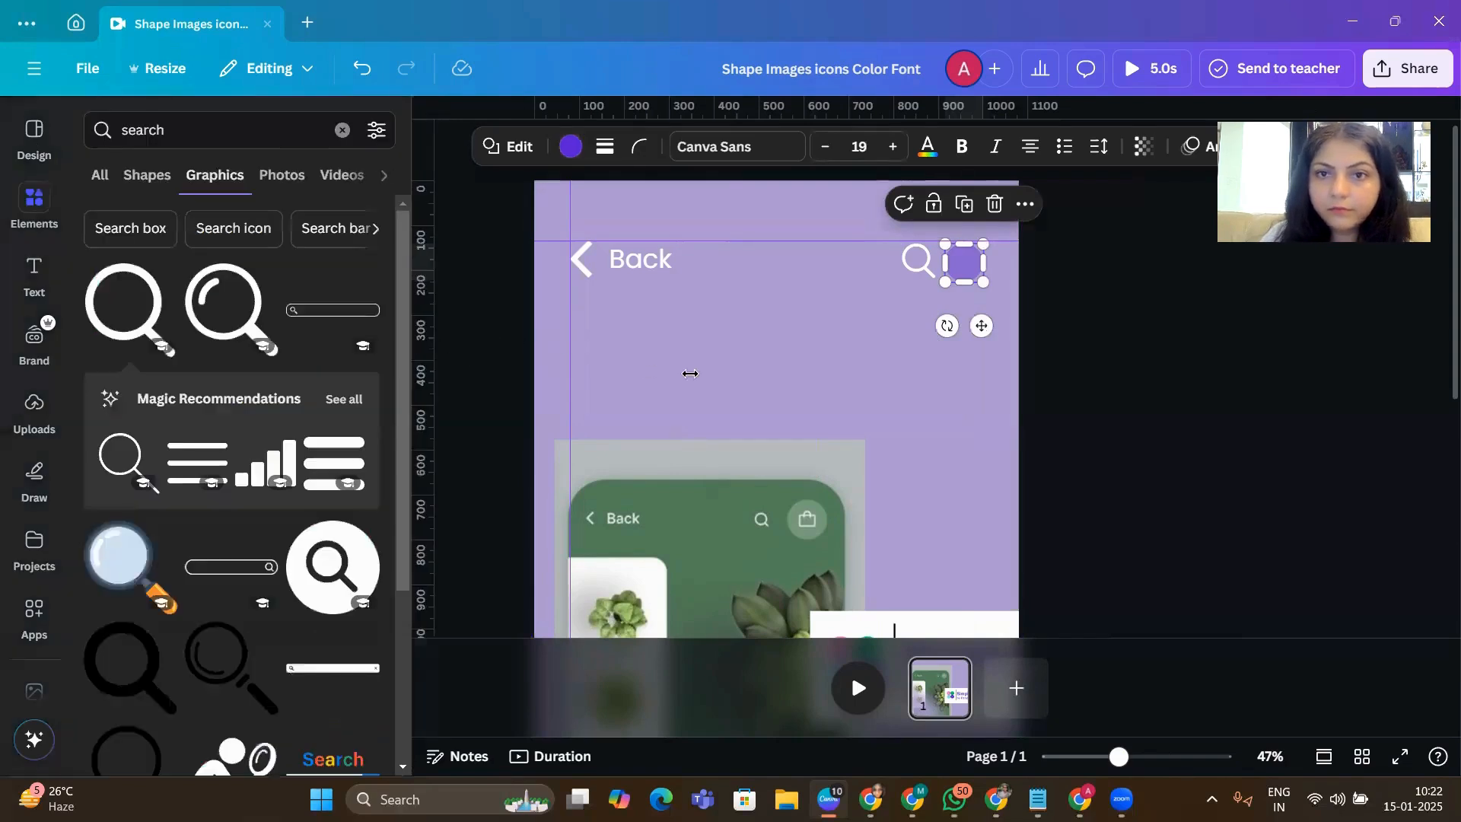
drag(690, 374, 981, 391)
click(1034, 386)
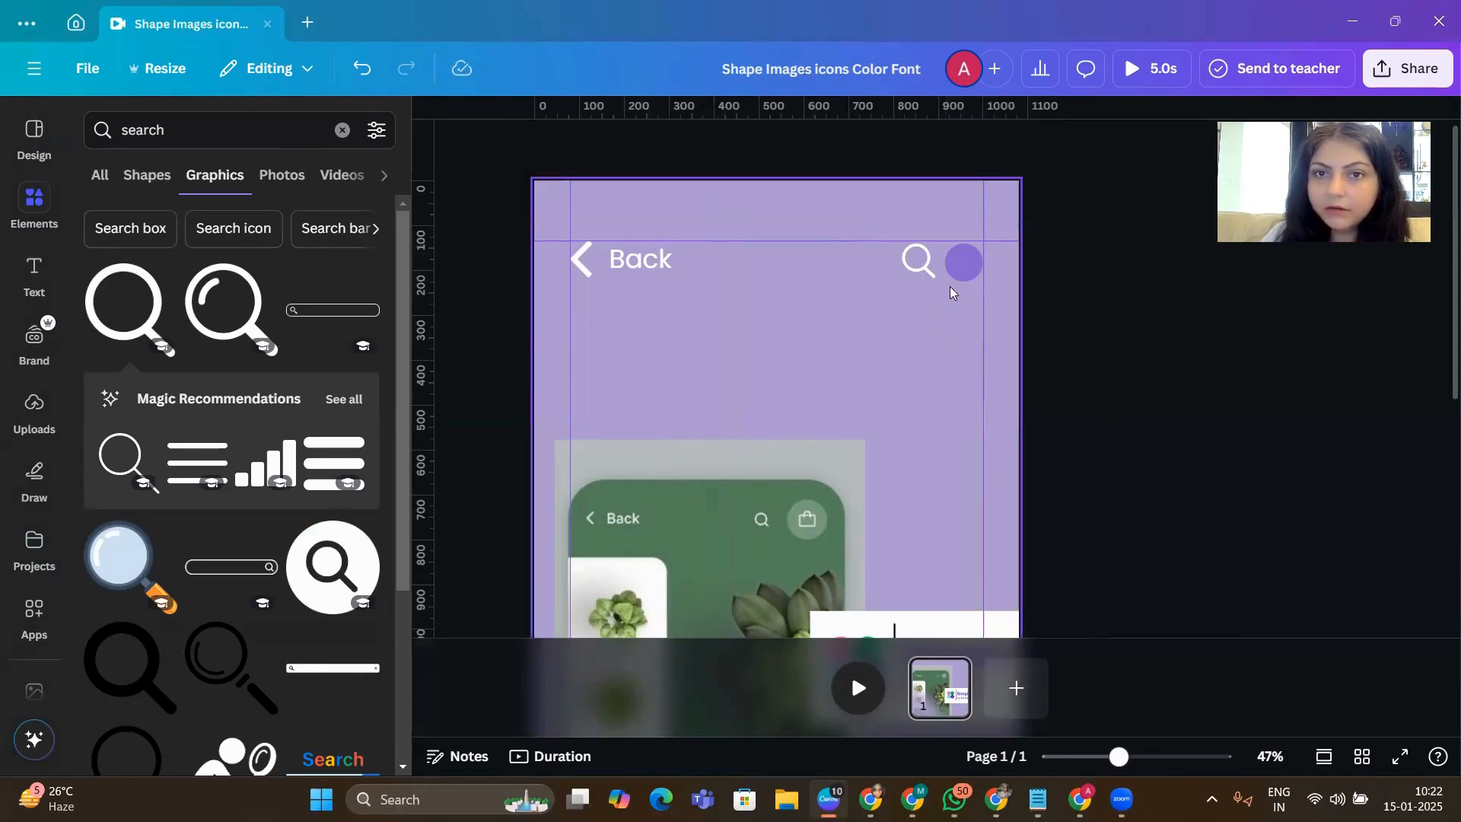
- Move the search icon slightly left to leave a gap before the violet circle
drag(954, 306, 905, 264)
click(893, 263)
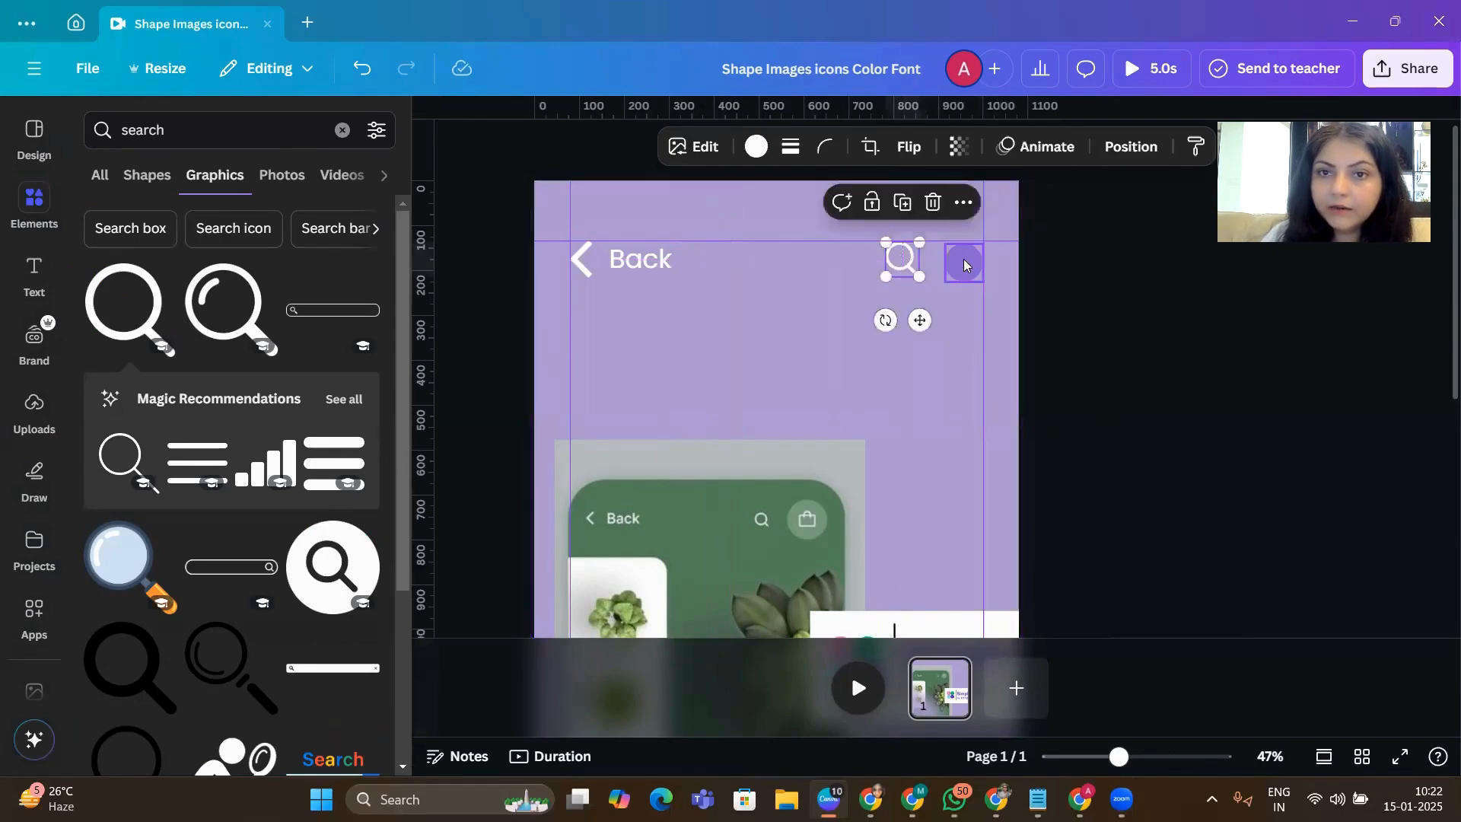
click(963, 259)
key(Escape)
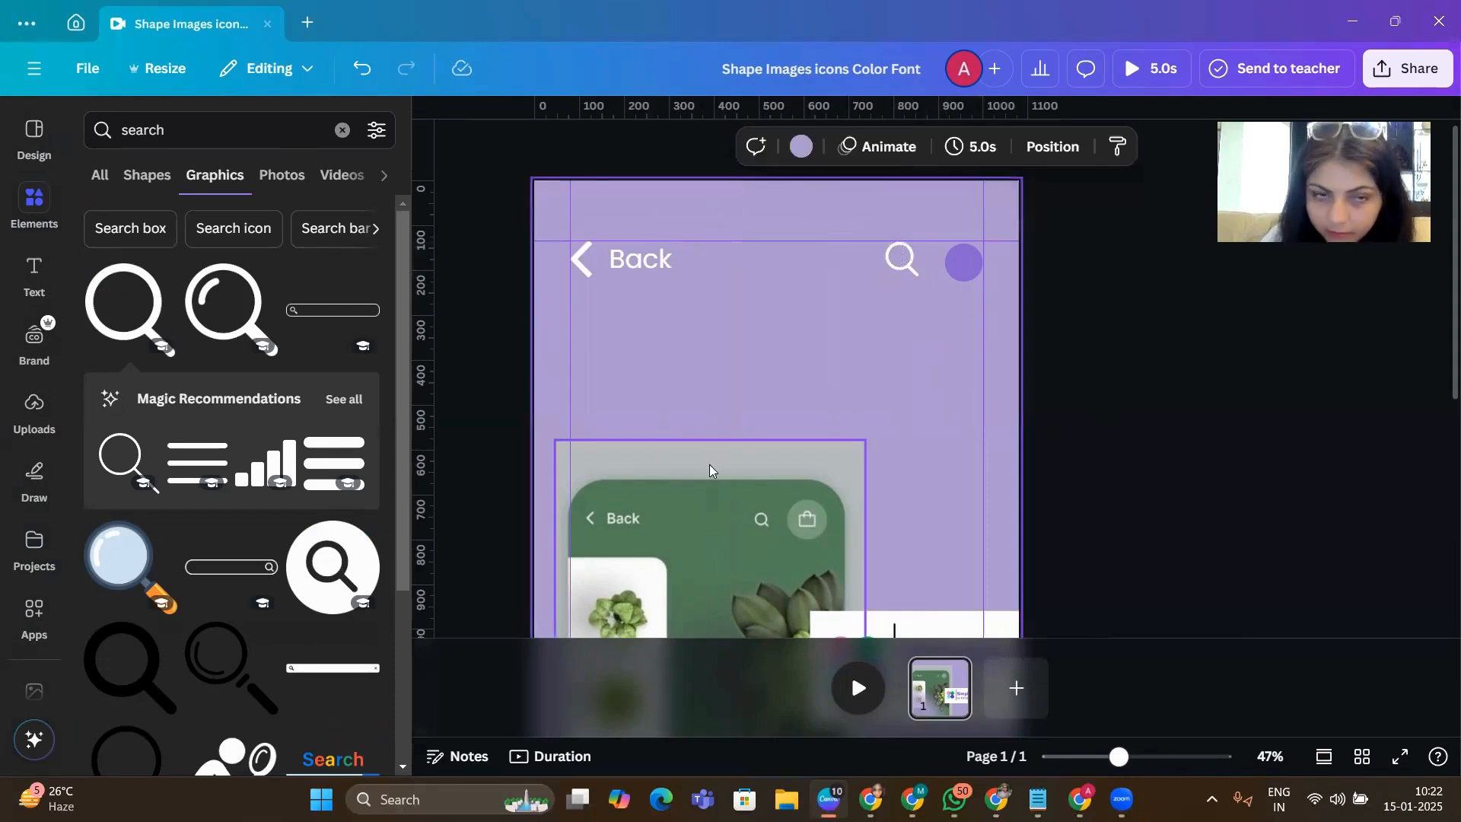
- Search the graphics for "bag" and refine the search to "shopping bag"
click(183, 128)
text(bag)
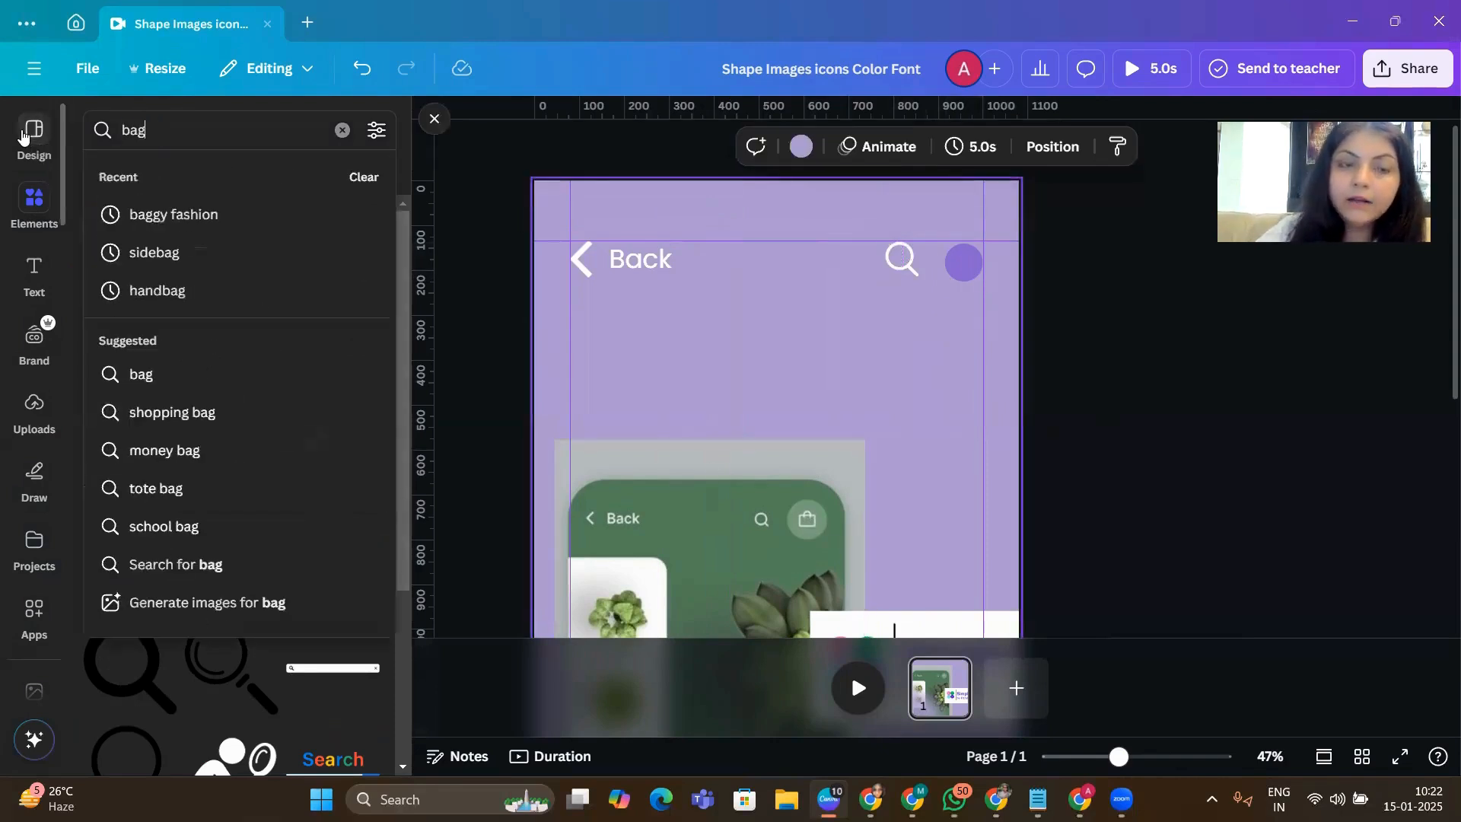
key(Return)
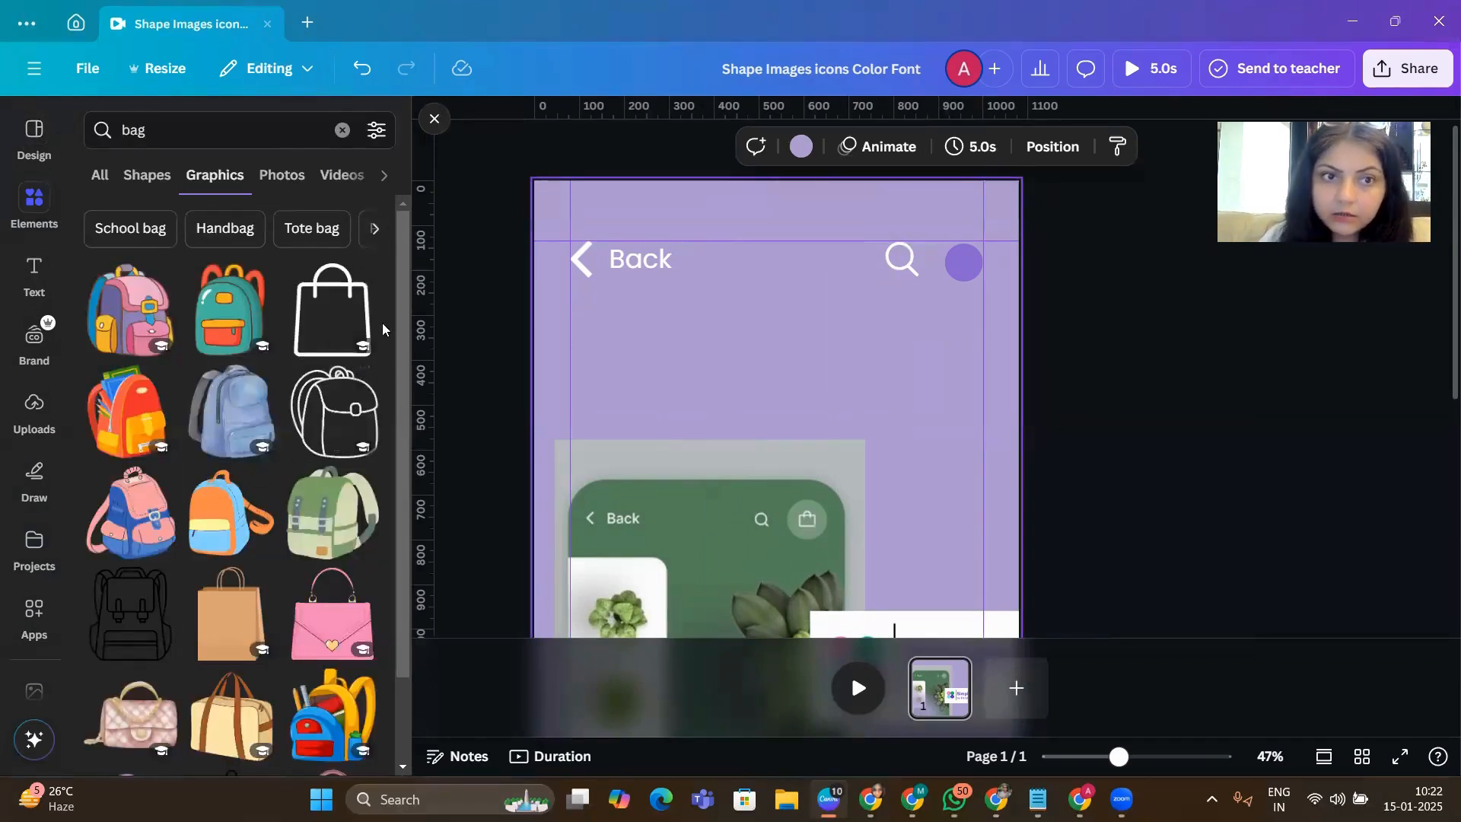
click(127, 131)
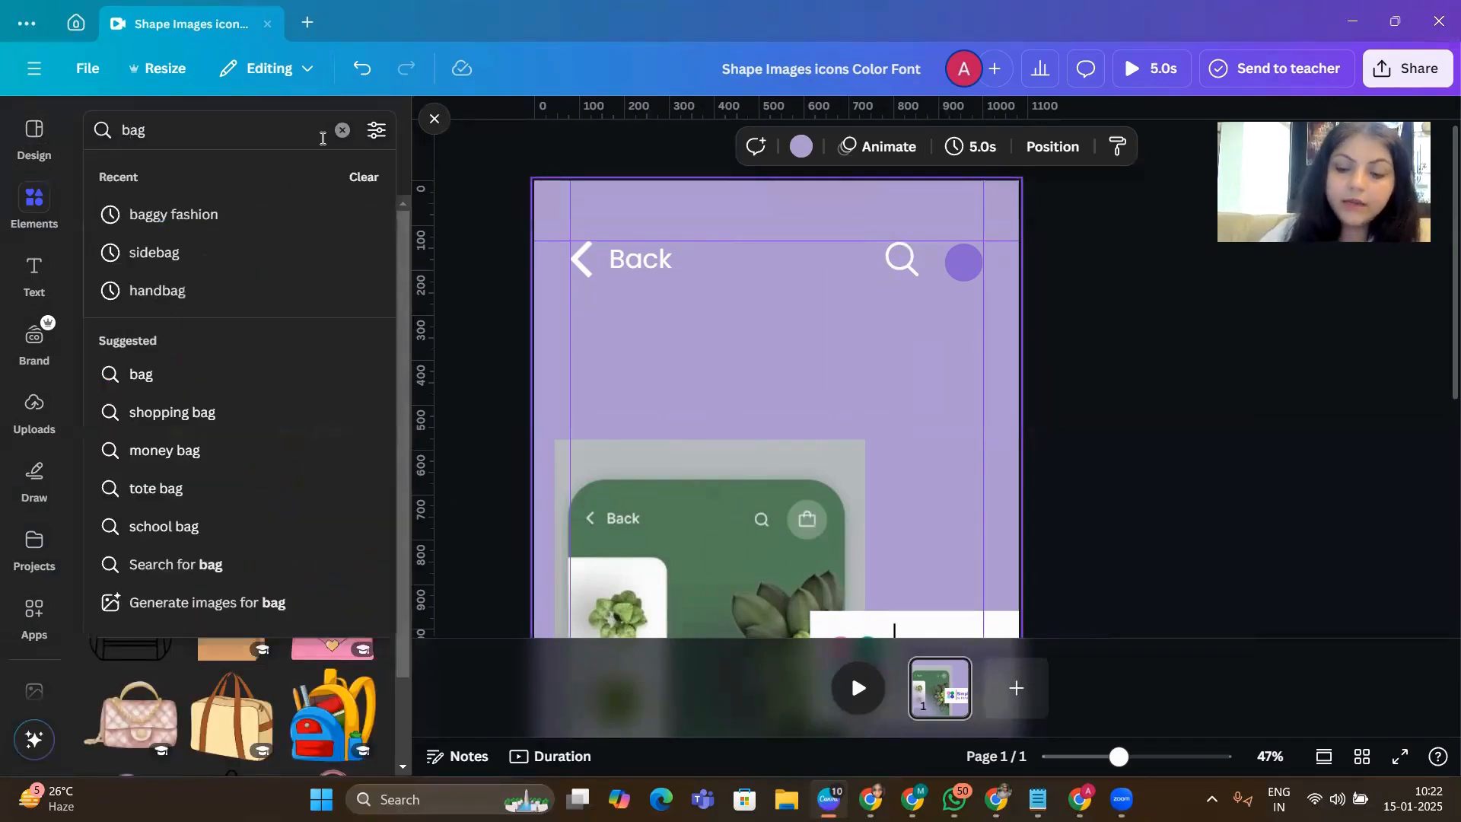
text(shoppin)
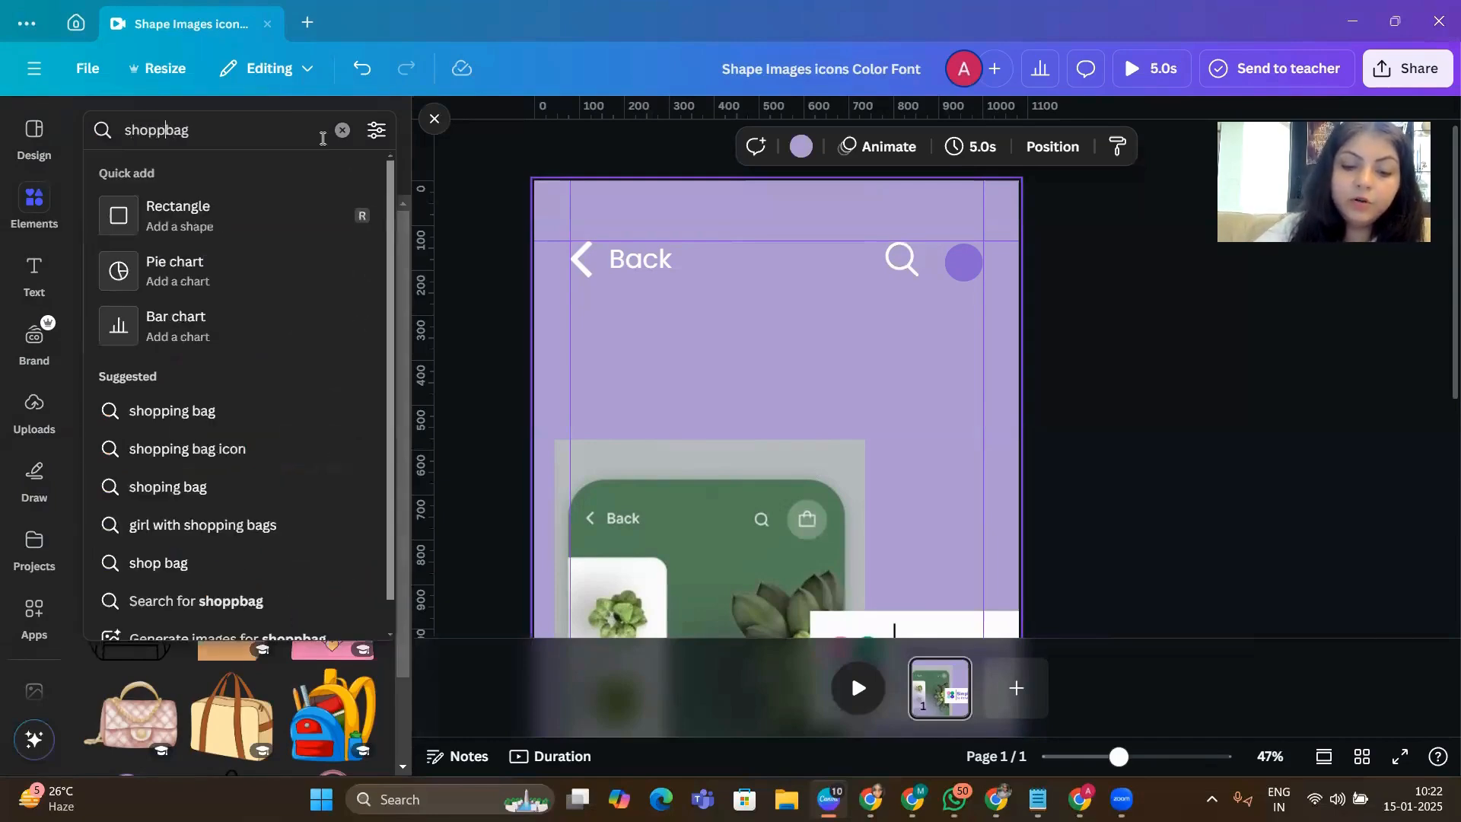
text(g)
key(Return)
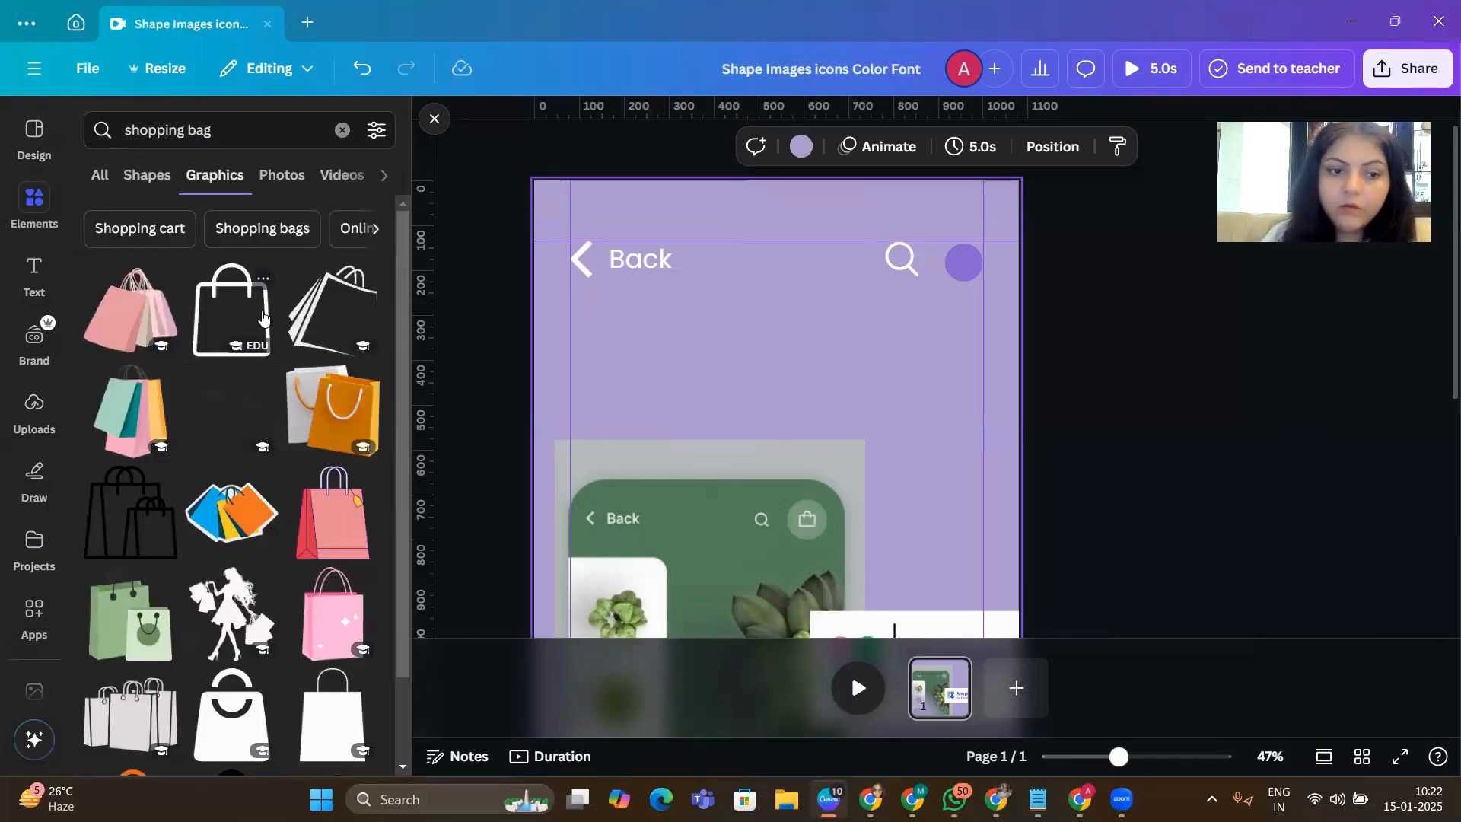
- Add the outlined shopping bag with a rounded handle below the header and colour it white
click(262, 315)
drag(766, 578, 767, 380)
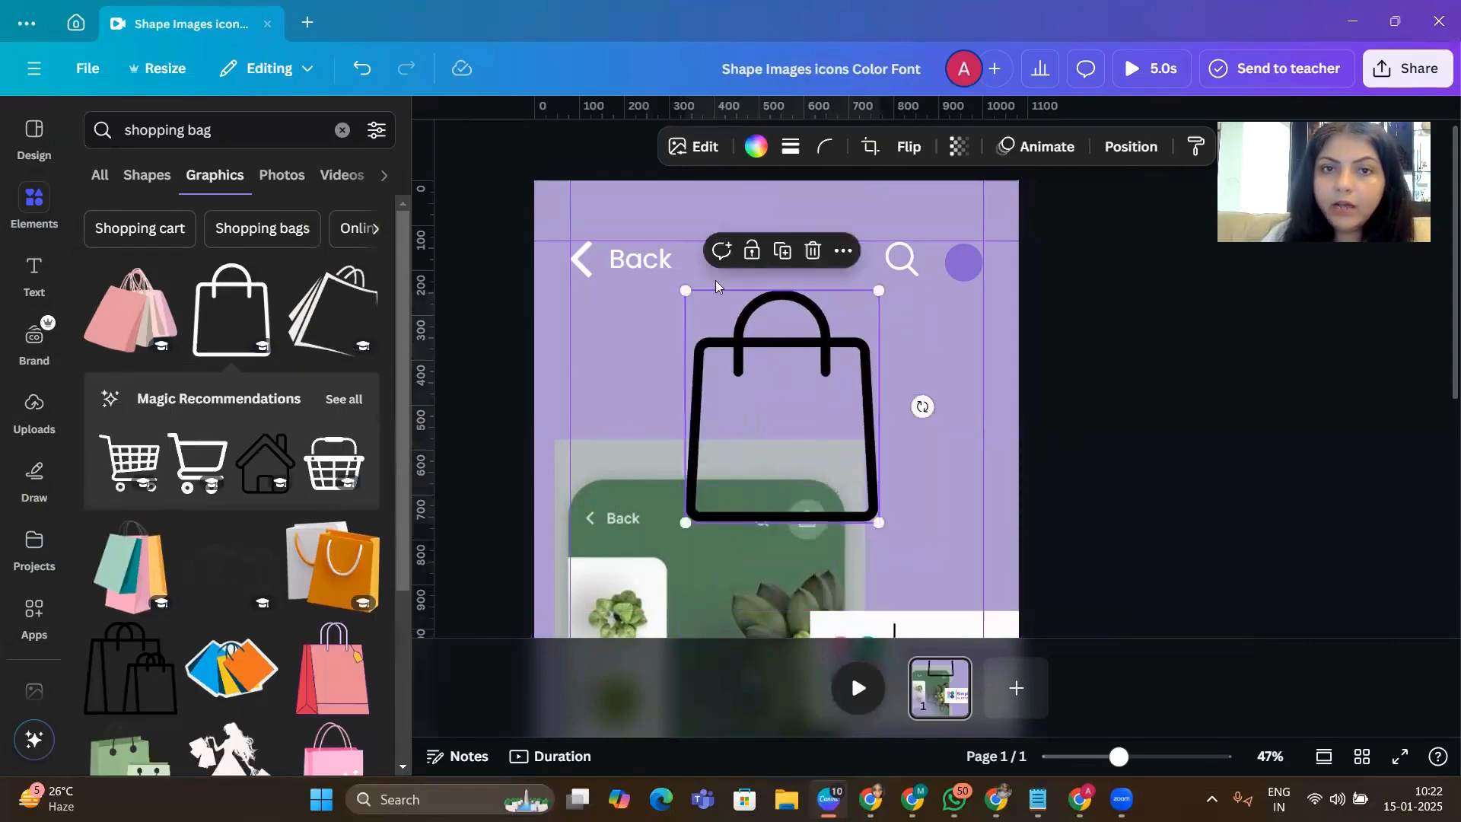
click(755, 146)
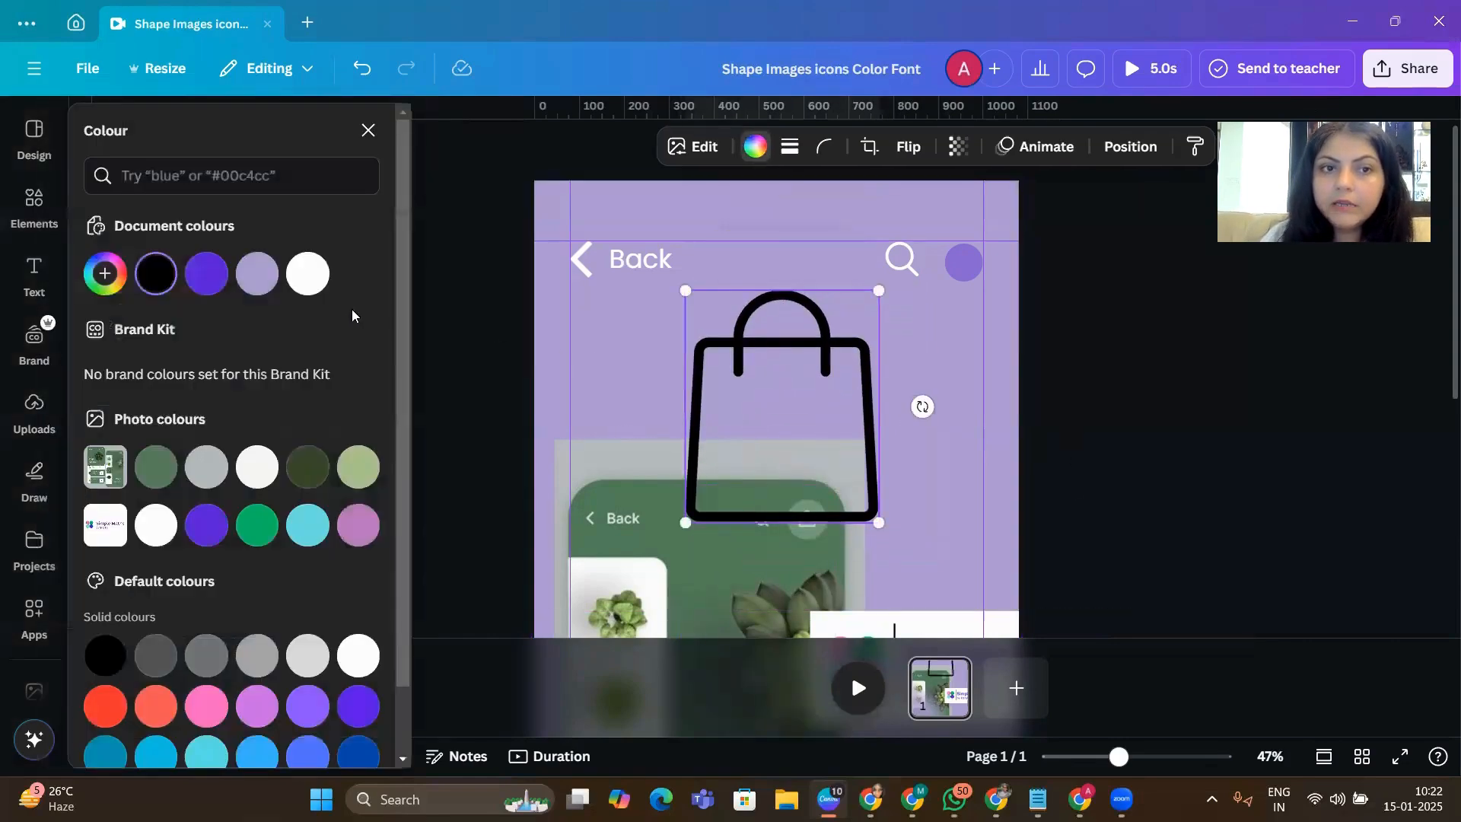
click(308, 274)
- Shrink the white shopping bag to fit inside the violet circle and centre it there
drag(875, 290, 910, 329)
drag(916, 395, 980, 314)
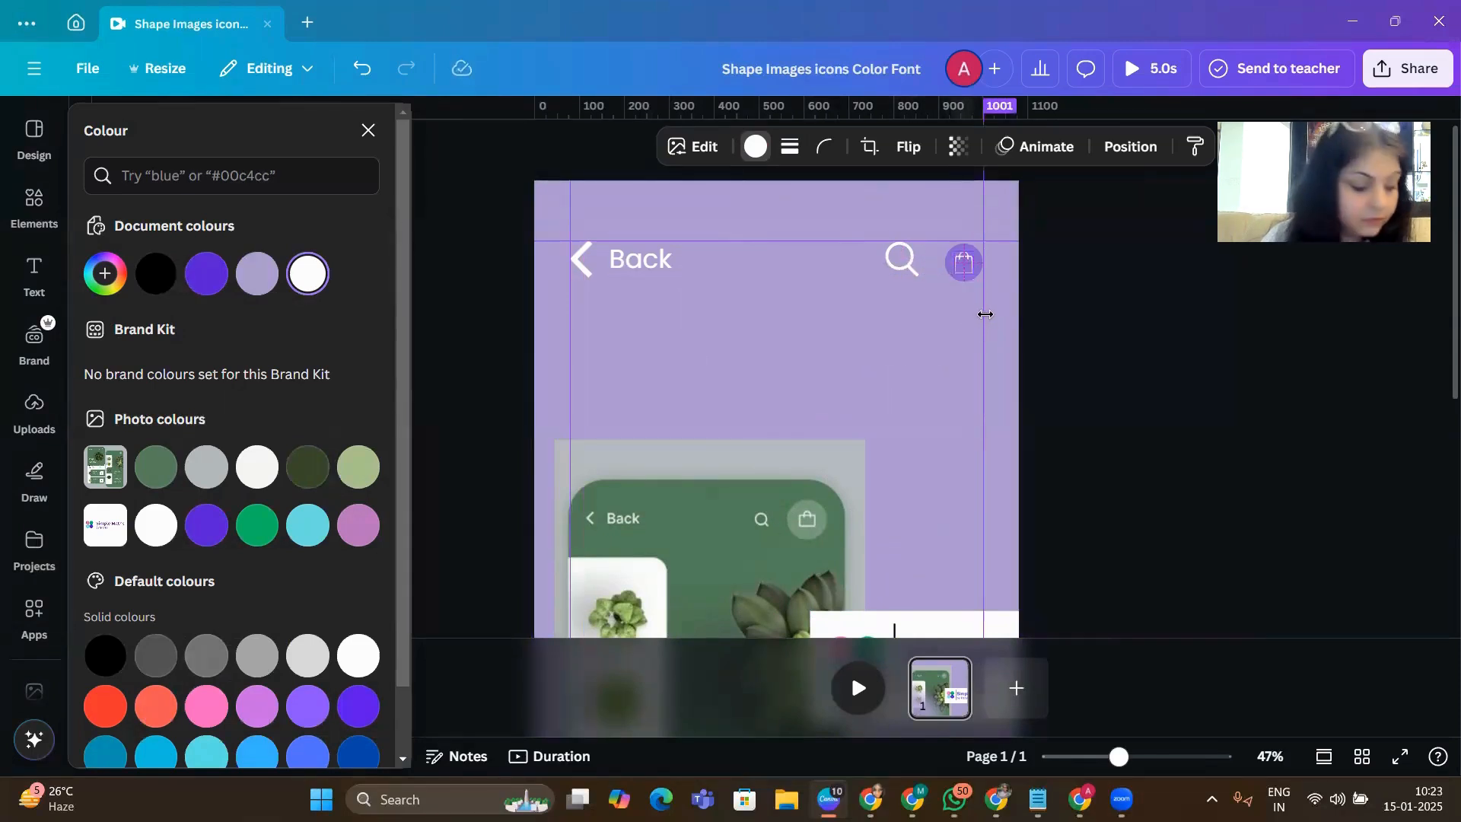
click(916, 409)
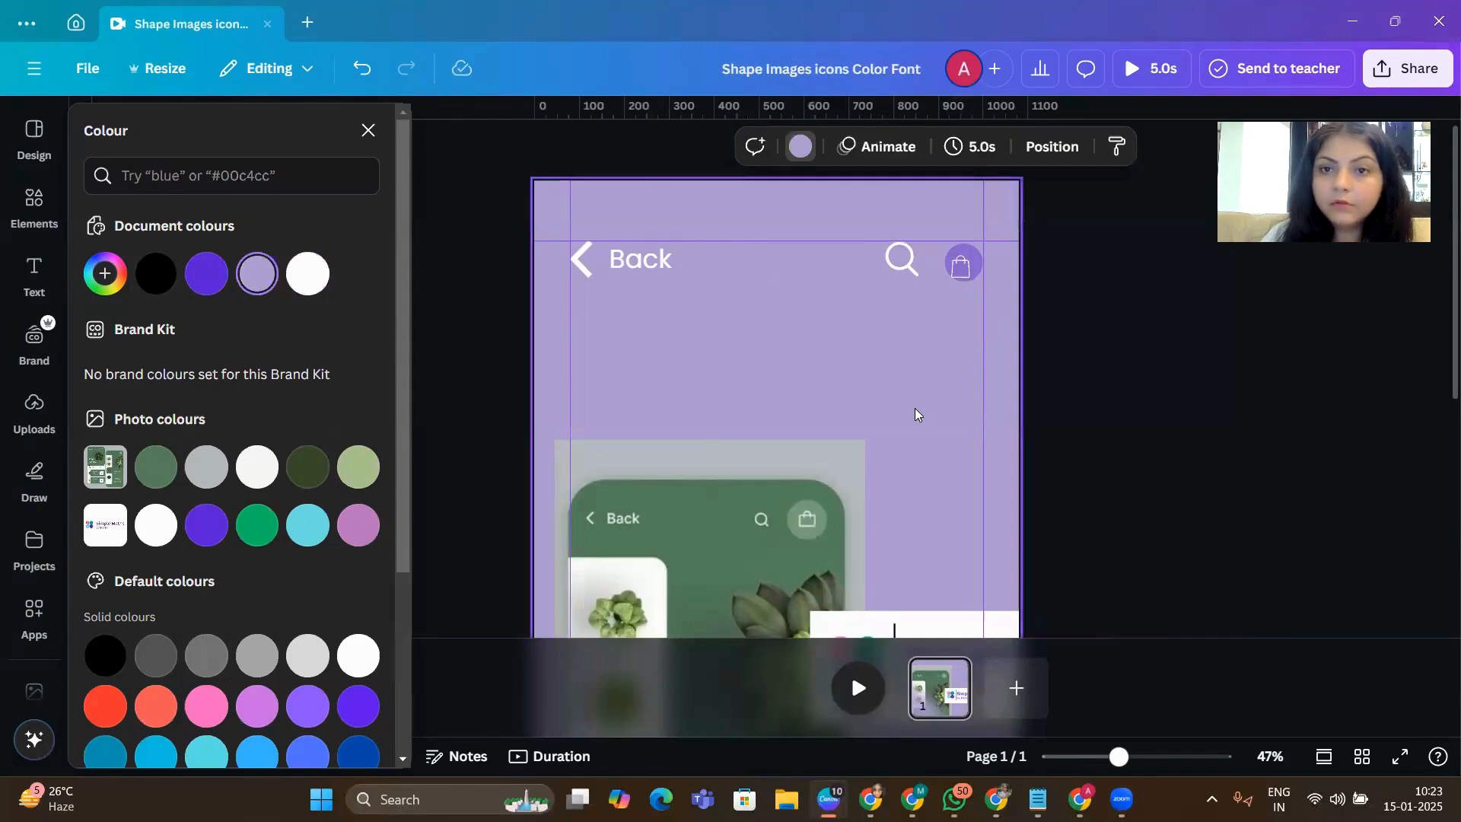
click(964, 275)
drag(960, 275, 962, 275)
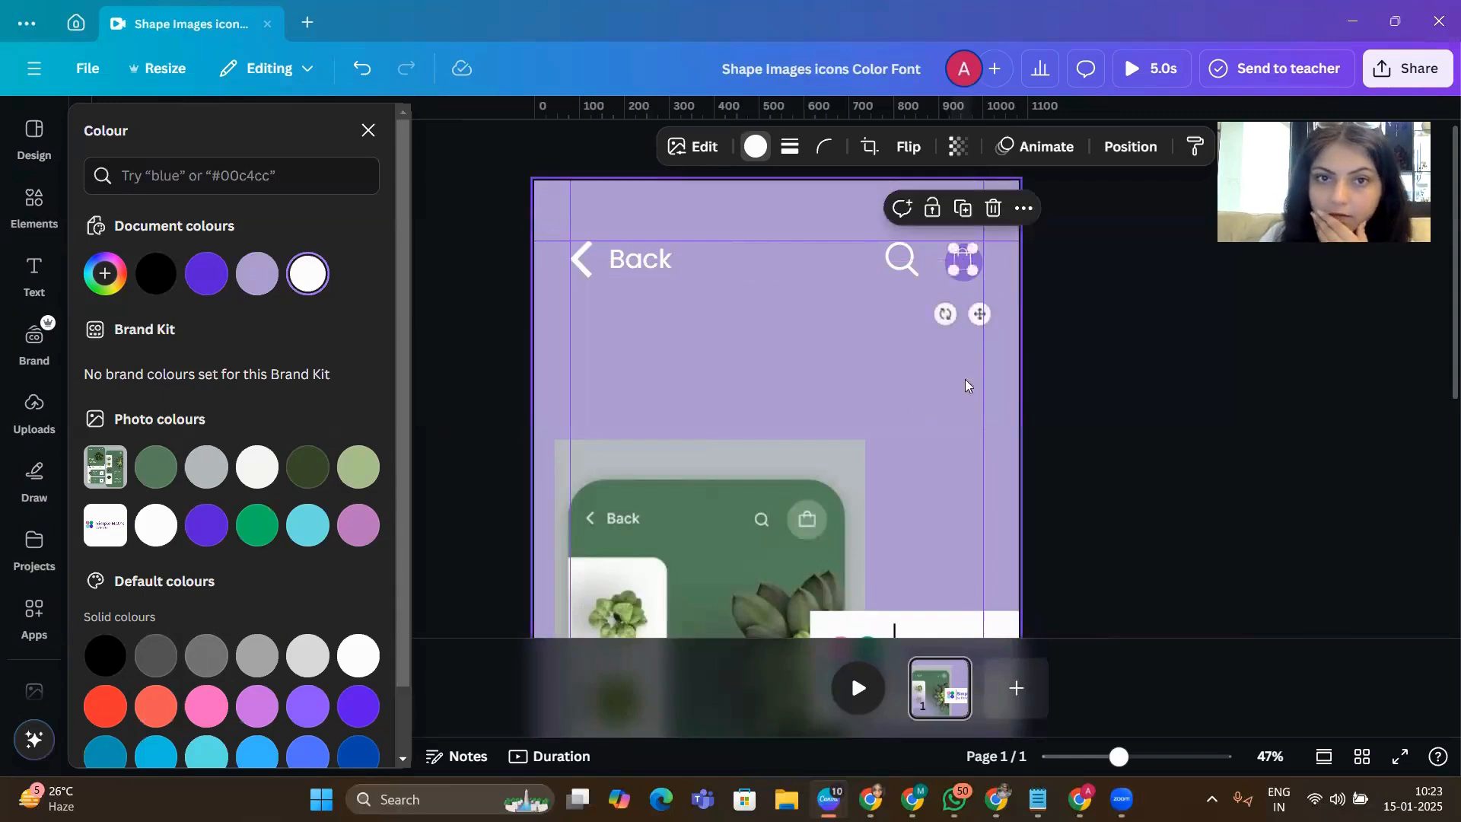
click(683, 420)
scroll(683, 420, down, 3)
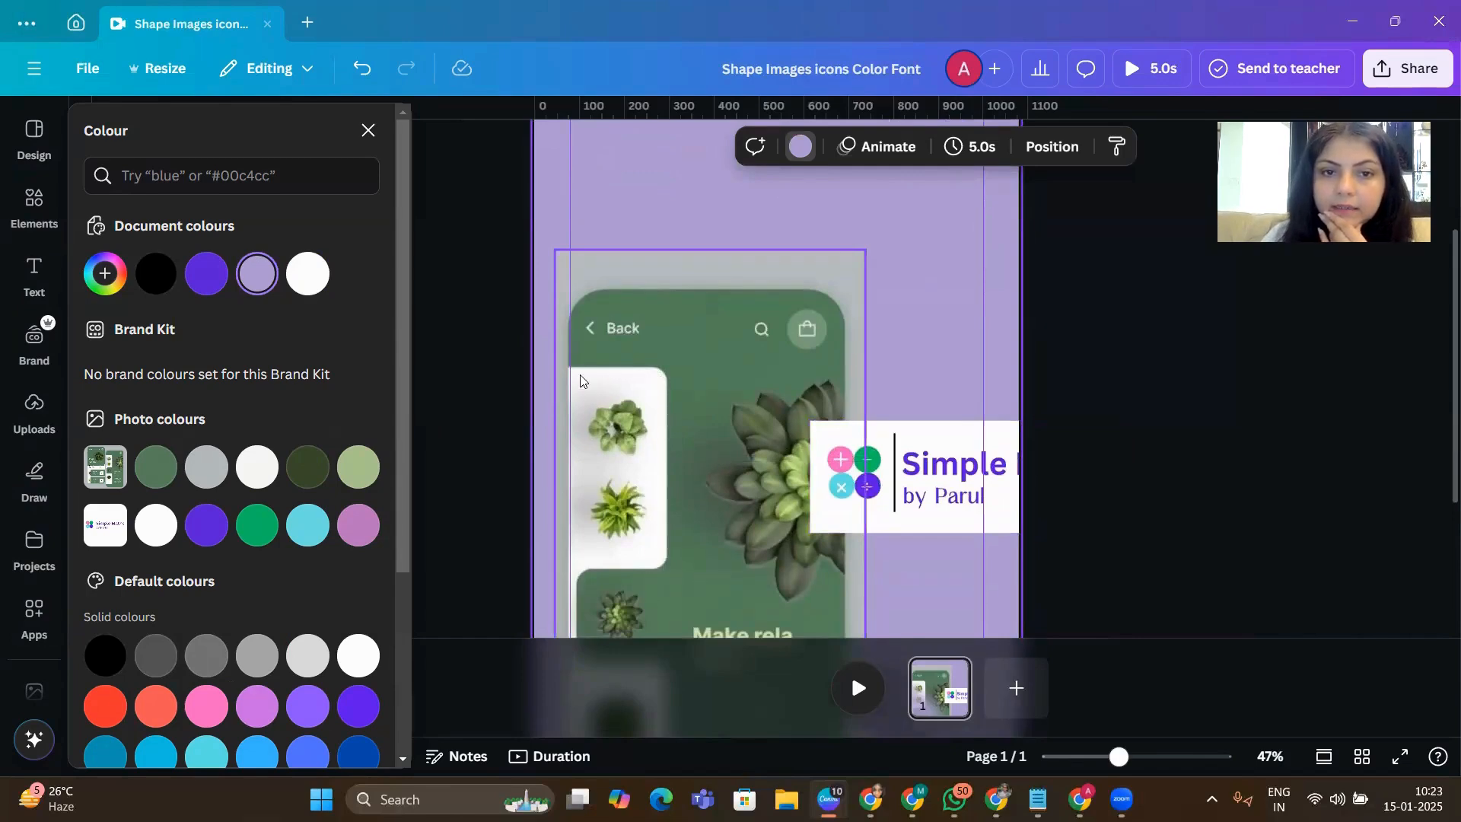
scroll(658, 590, down, 4)
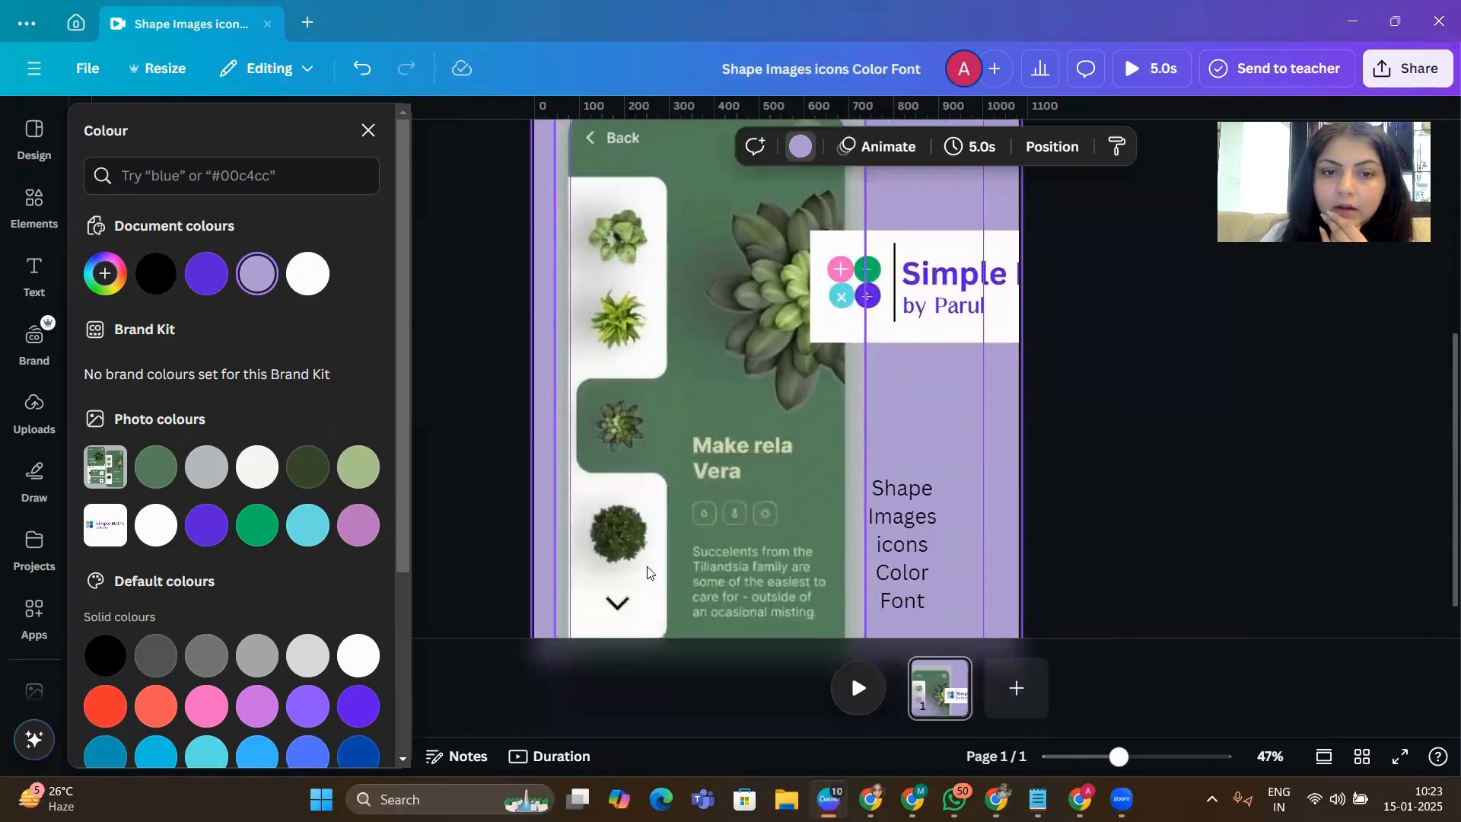
scroll(671, 407, up, 2)
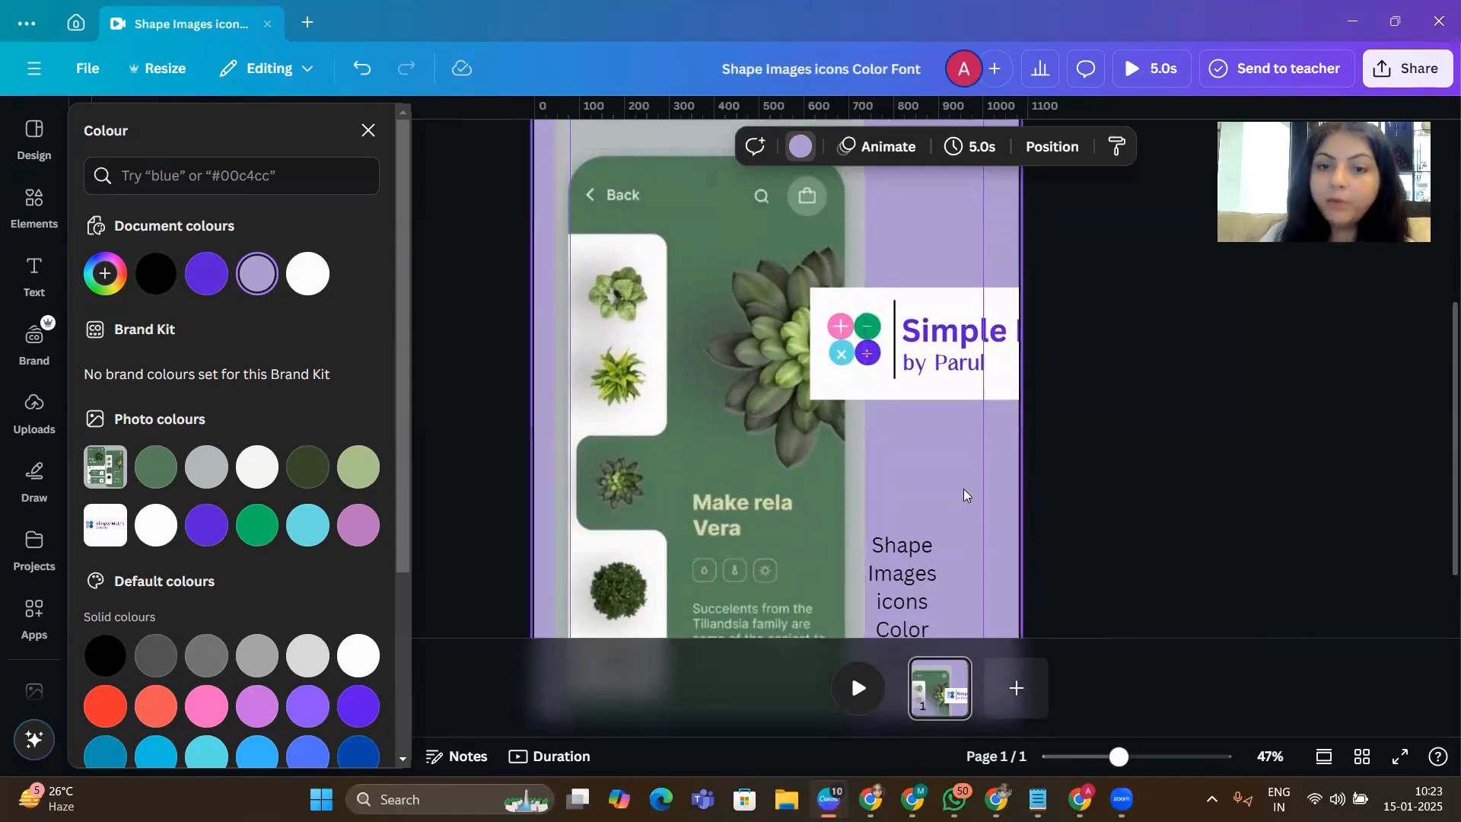
- Shrink the reference screenshot and move it up slightly within the lower part of the page
scroll(843, 481, up, 2)
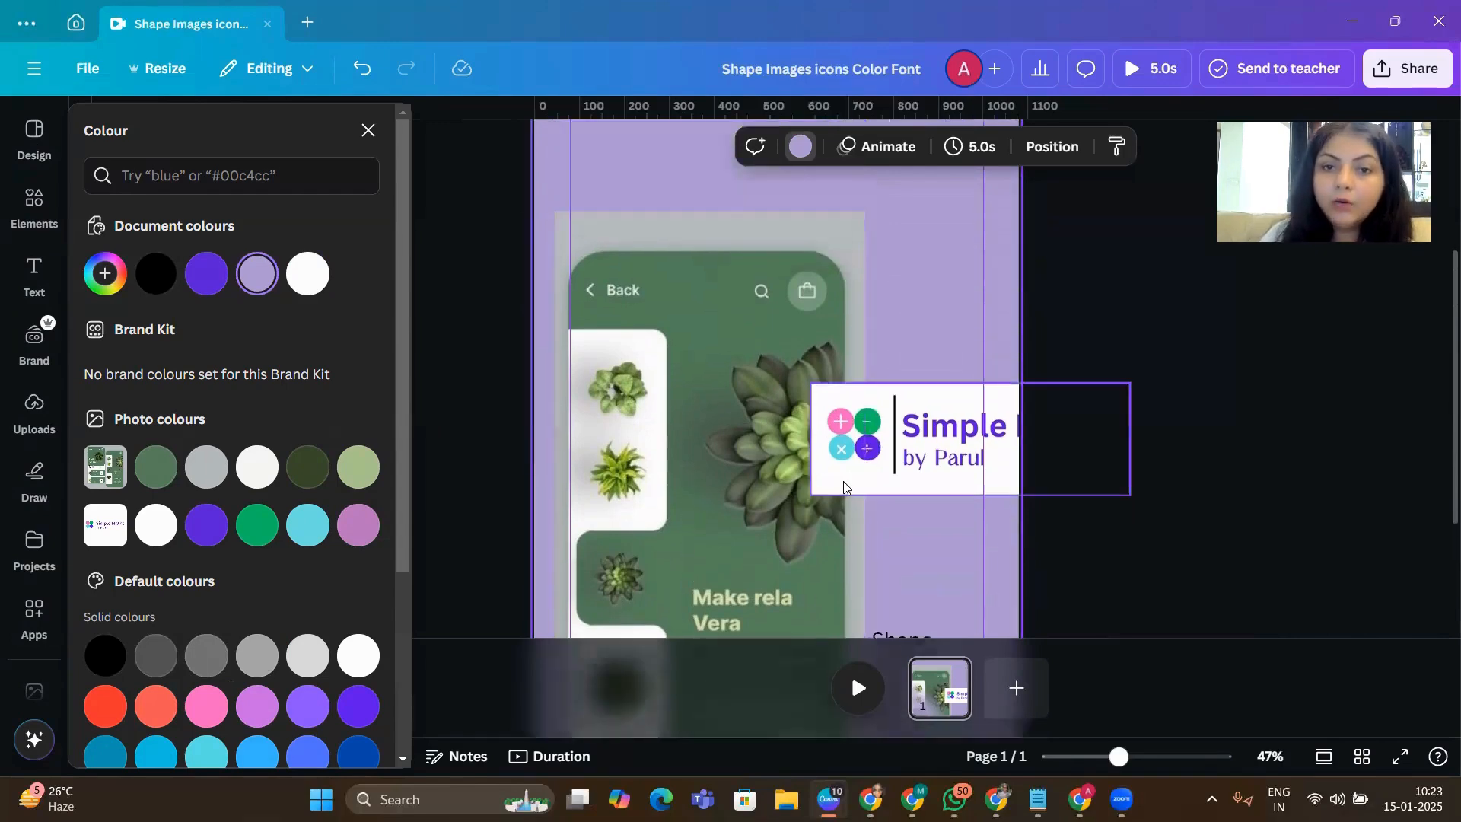
click(631, 362)
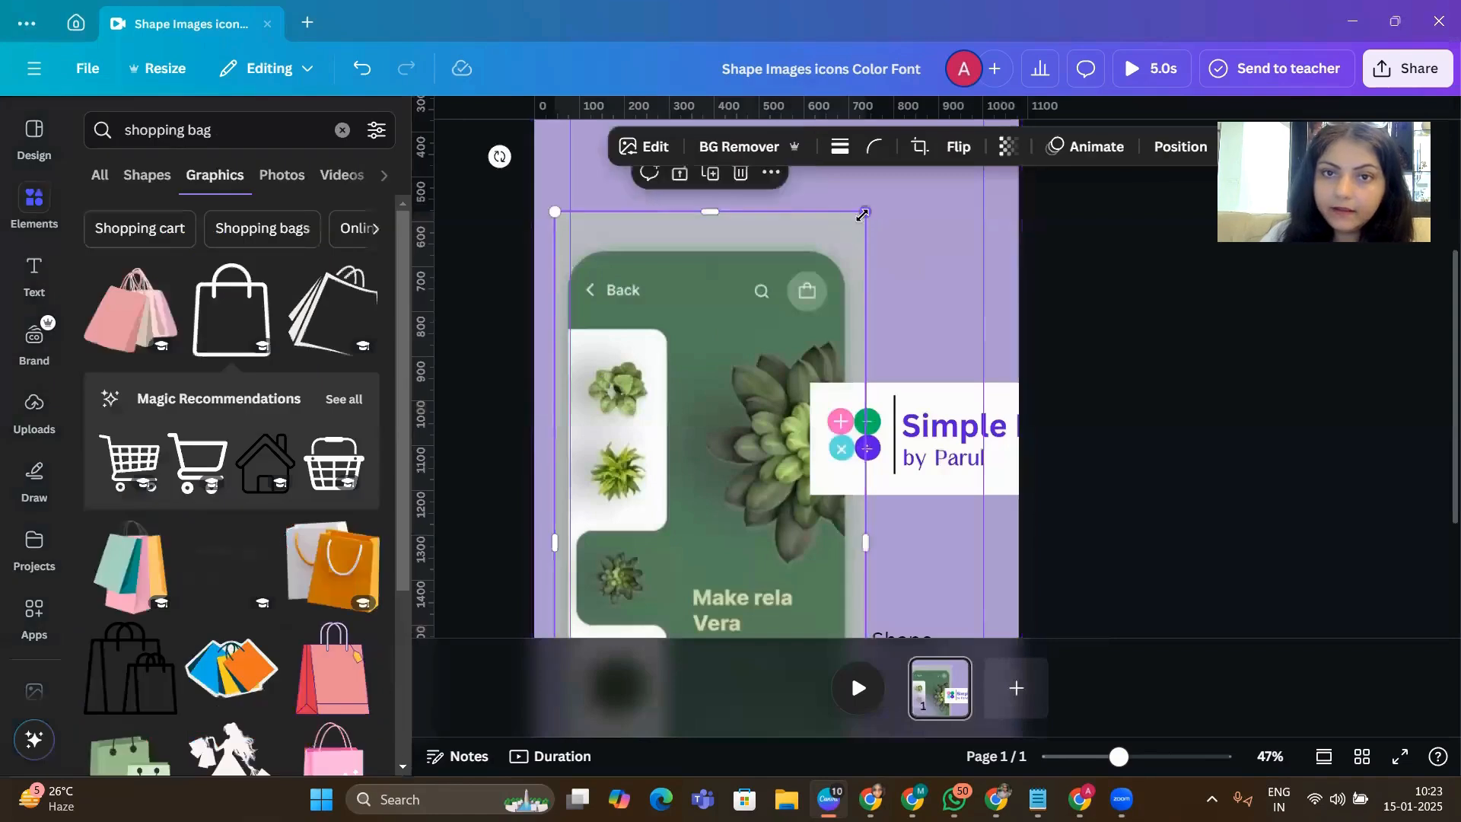
drag(861, 215, 727, 436)
drag(669, 550, 696, 442)
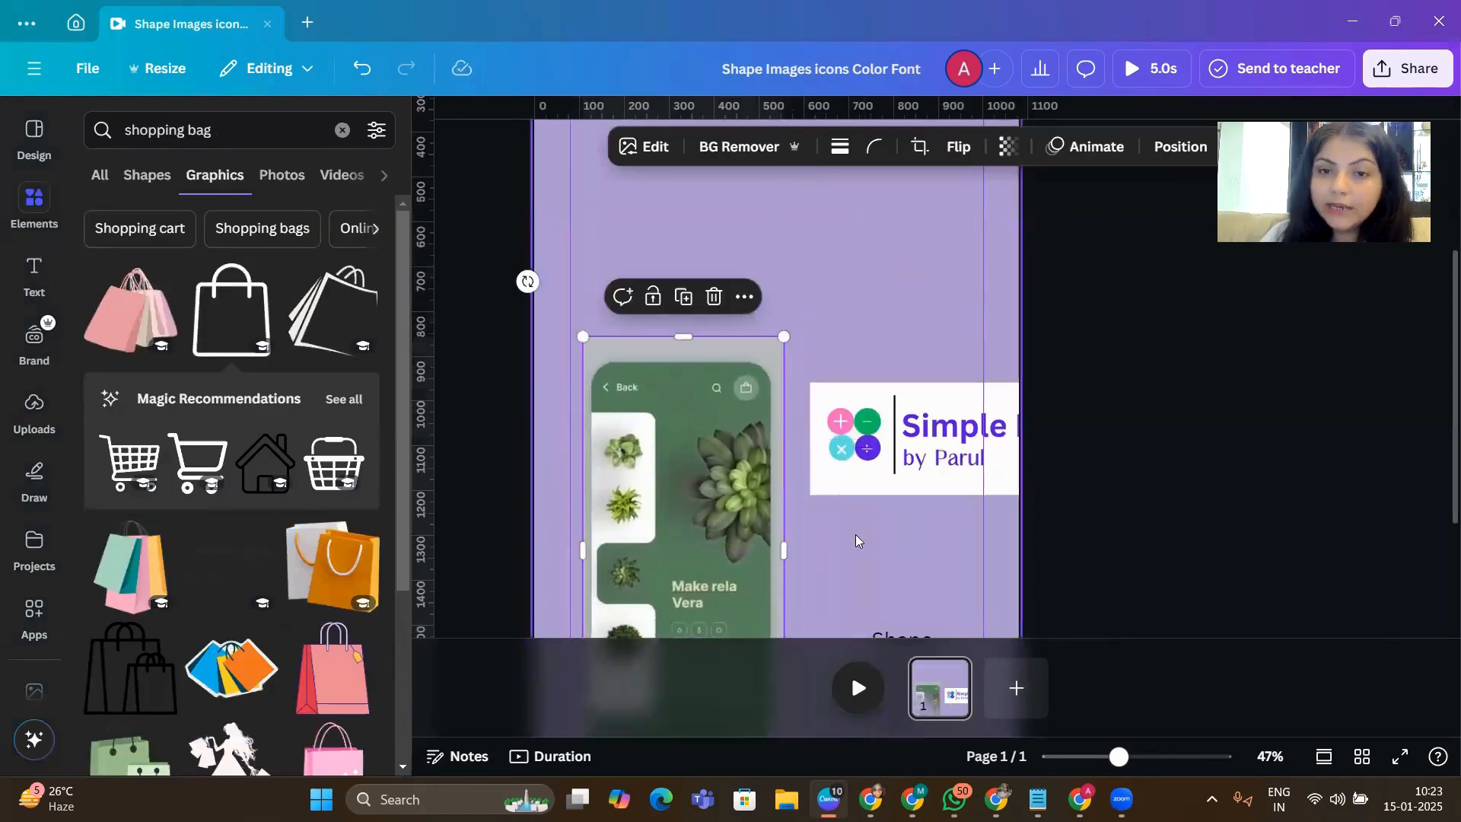
- Move the logo image up to sit below the header icons and shift the reference screenshot right, away from the page's left edge
scroll(877, 535, up, 3)
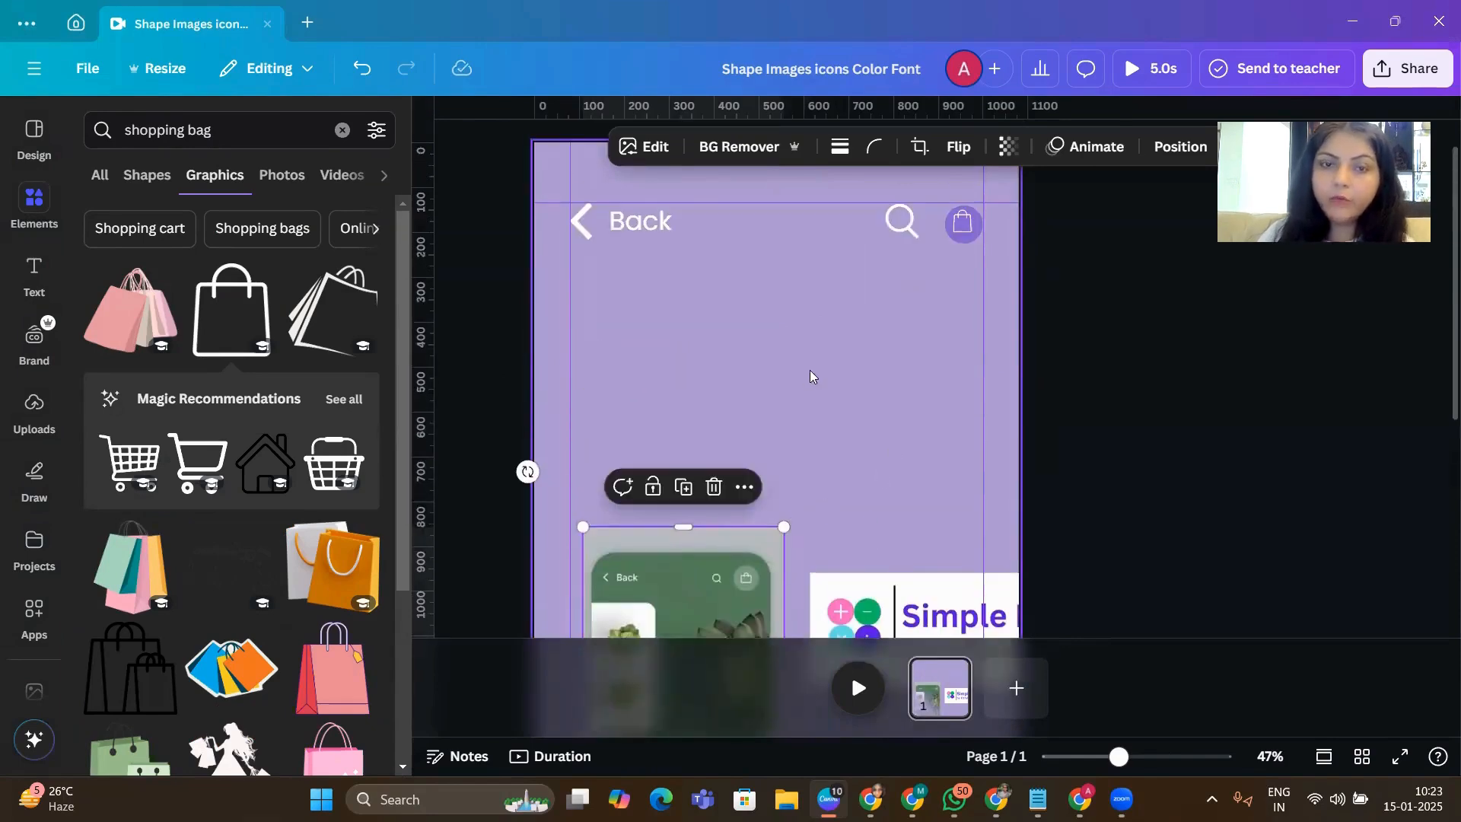
drag(913, 605, 913, 404)
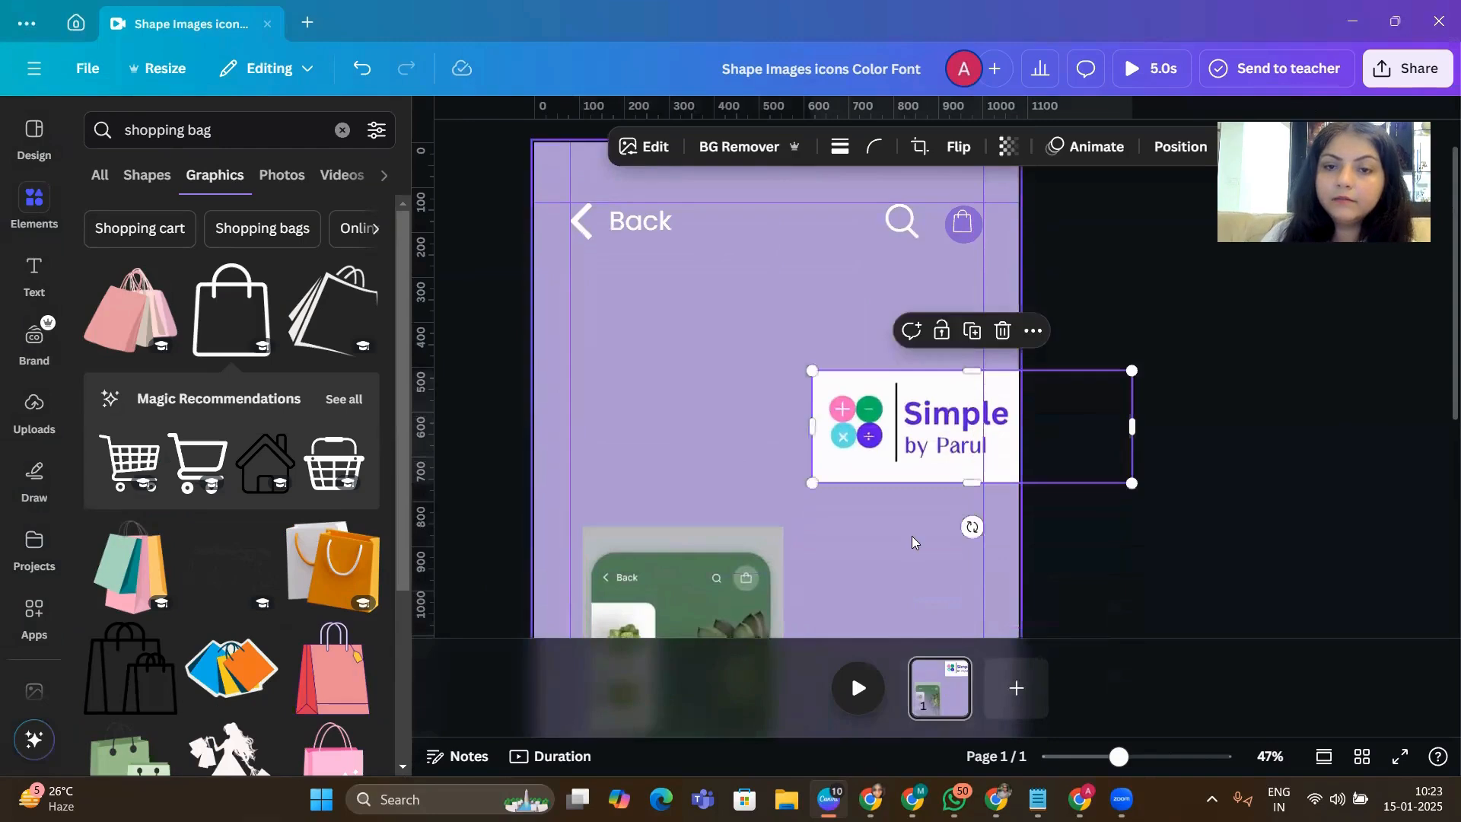
scroll(913, 541, down, 5)
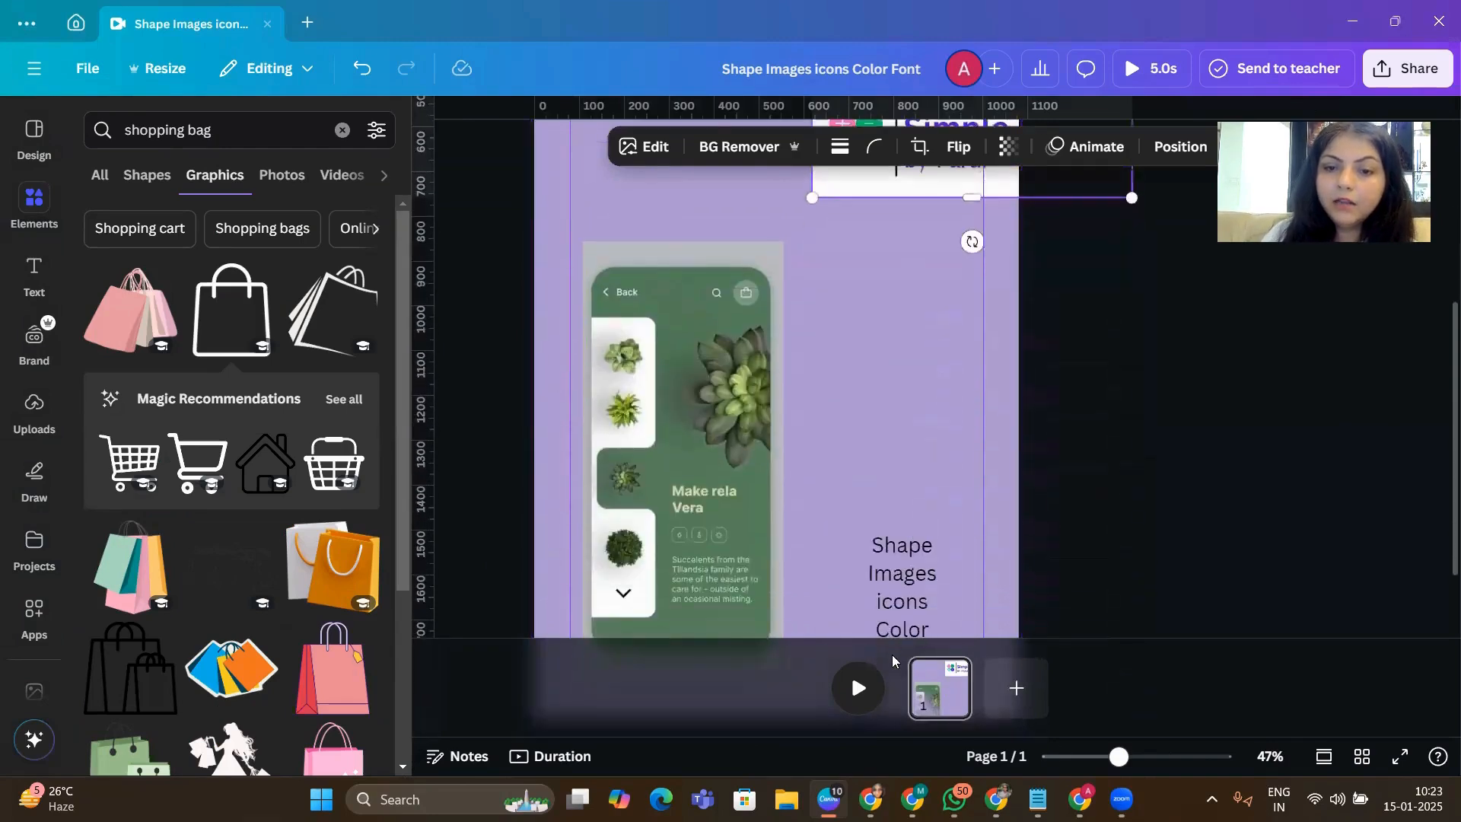
scroll(776, 505, down, 3)
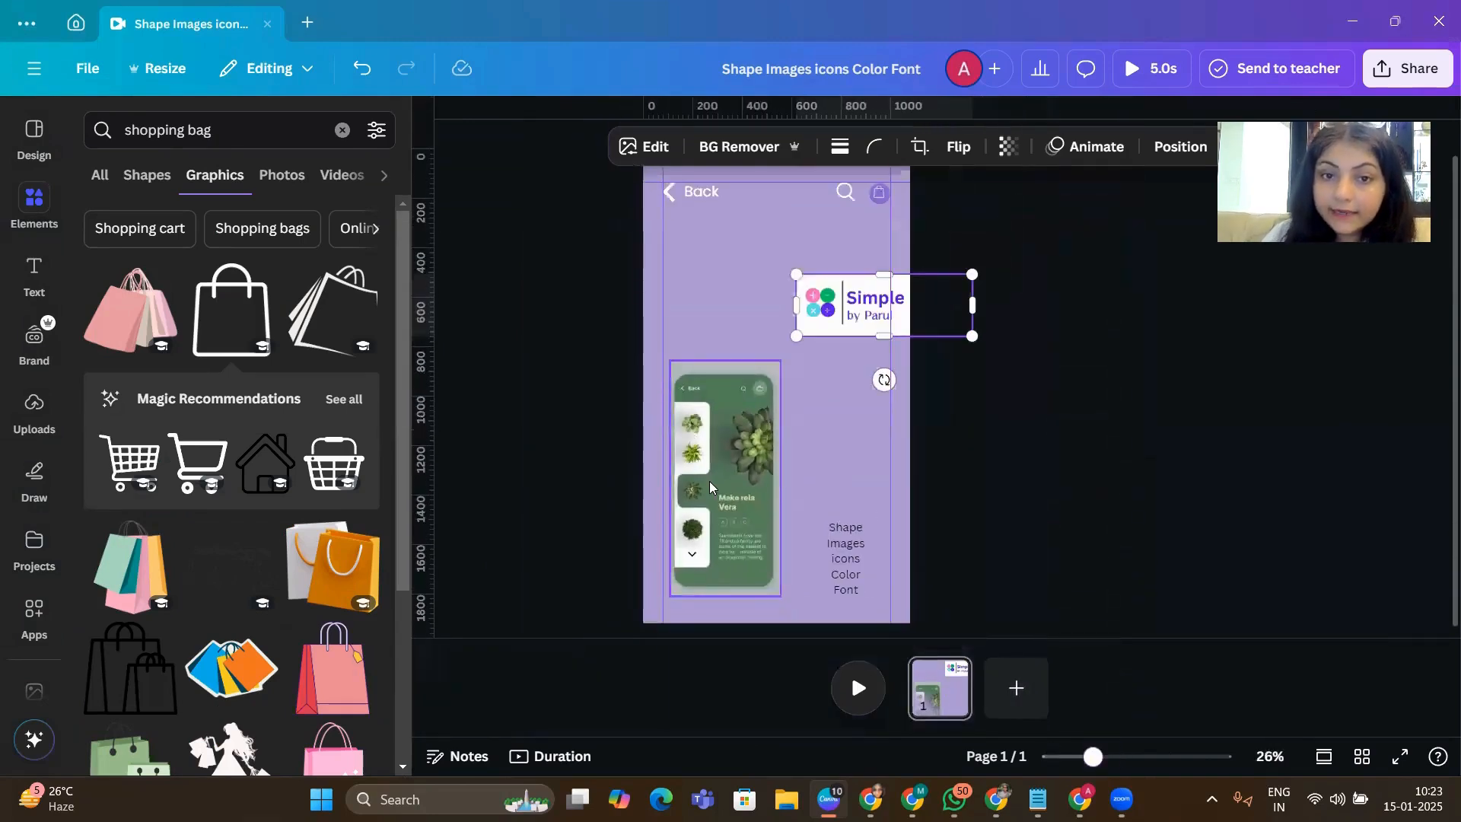
drag(710, 487, 760, 487)
click(683, 371)
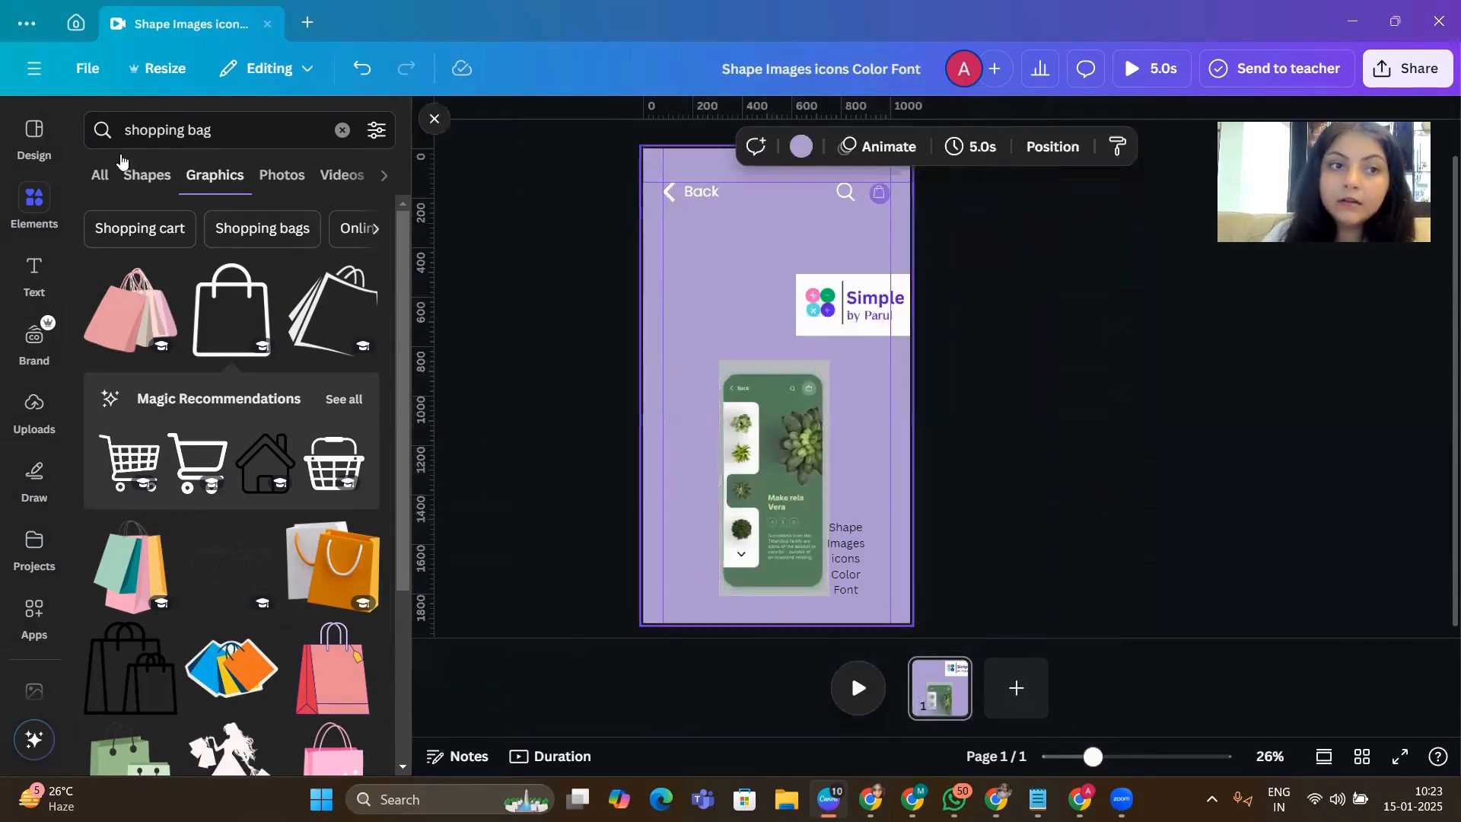
- Search all elements for "square", replacing the shopping bag search
click(99, 174)
click(139, 133)
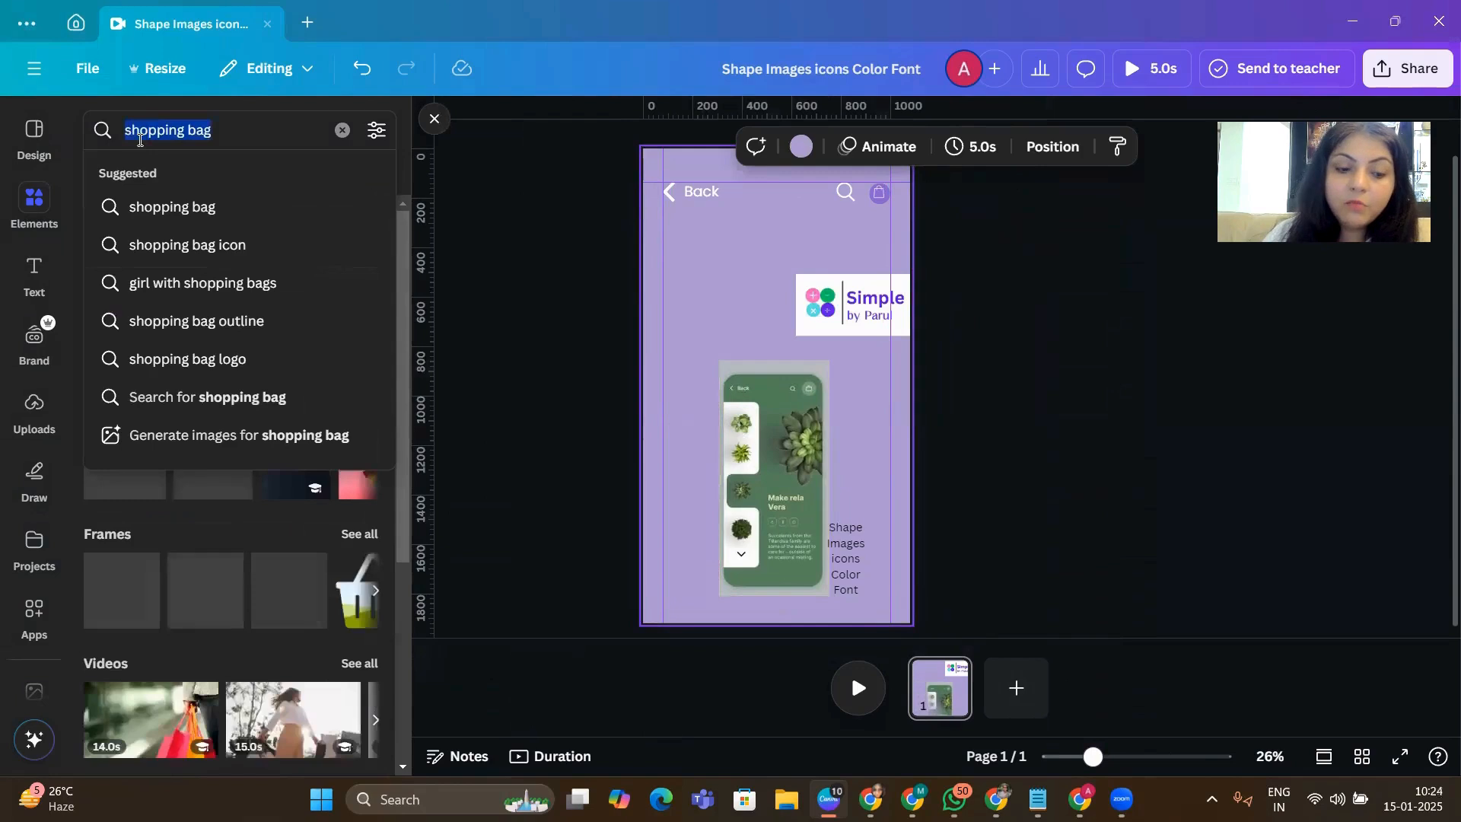
key(BackSpace)
text(square)
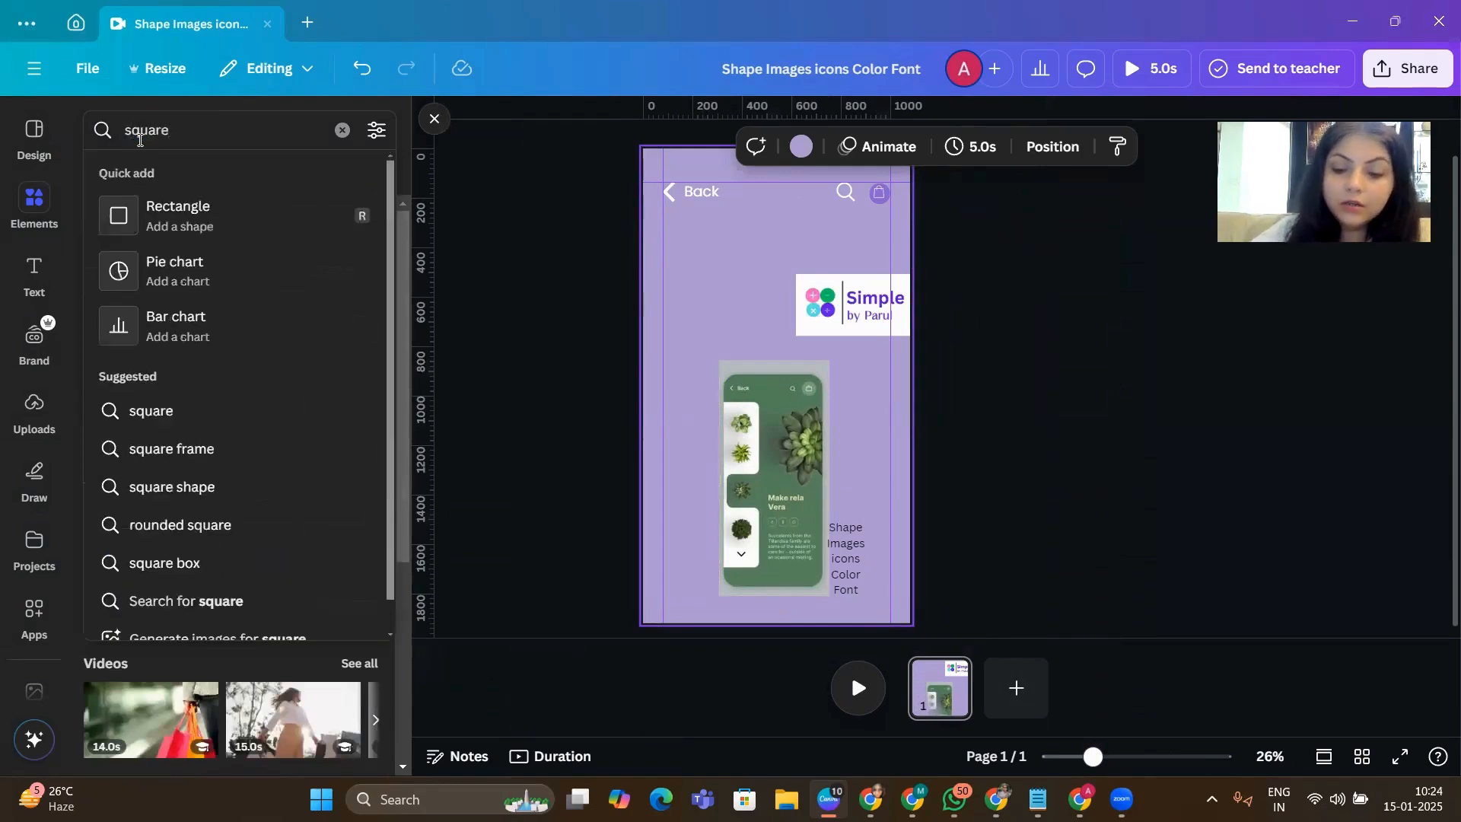
key(Return)
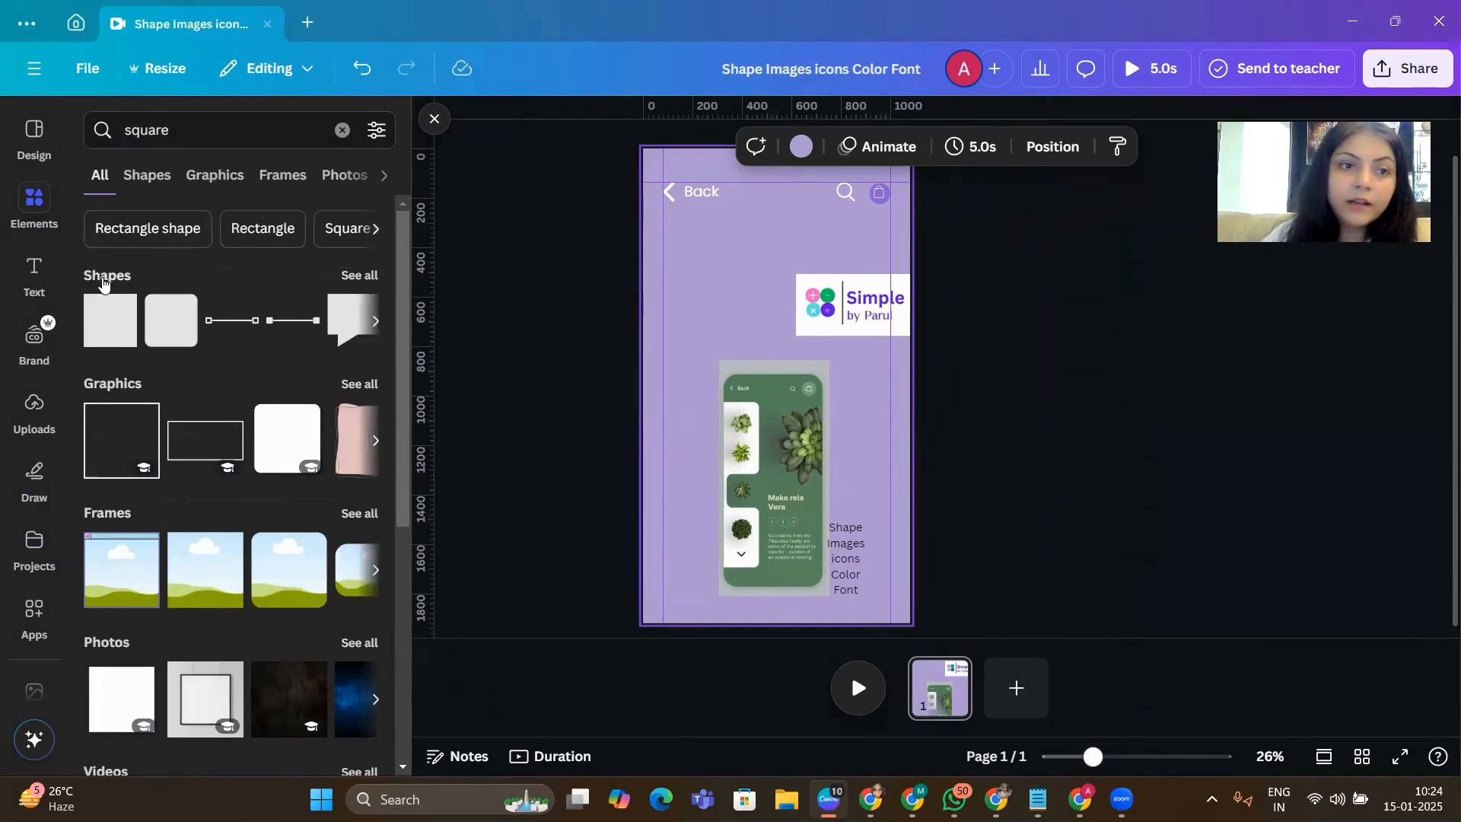
- Add the plain sharp-cornered square and stretch it into a tall strip along the page's left edge, below the header
click(99, 333)
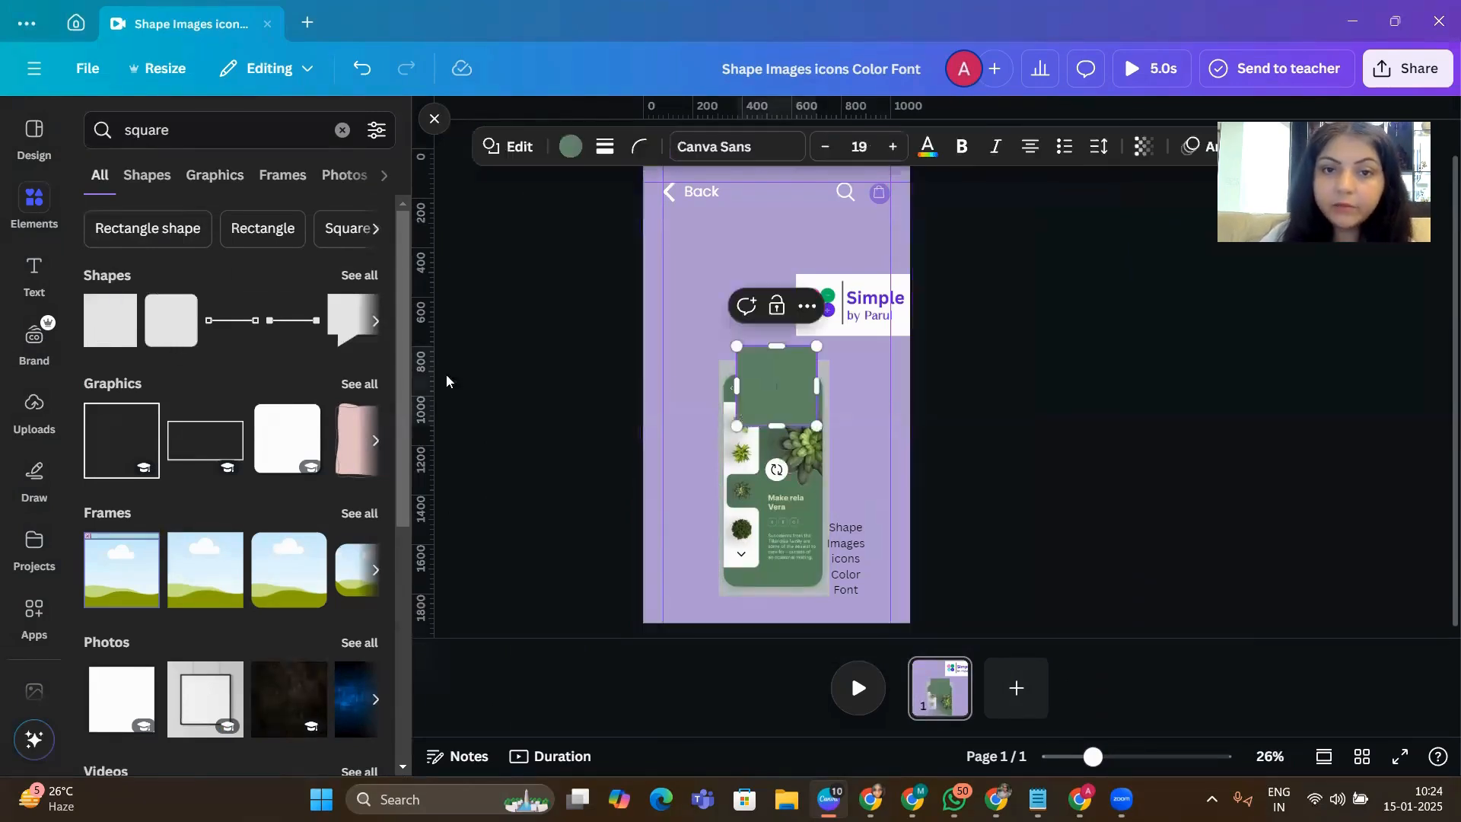
drag(787, 376, 661, 590)
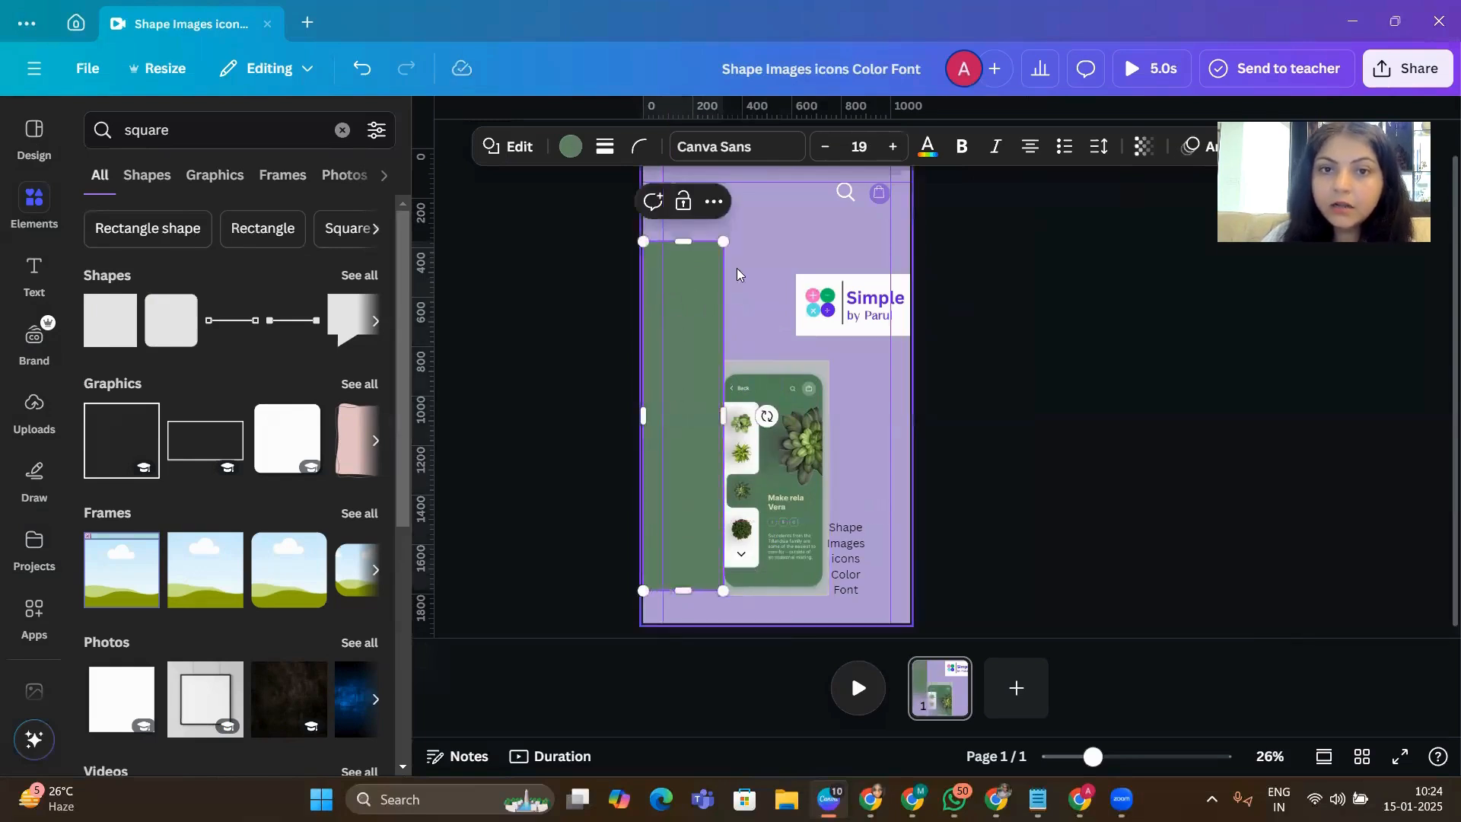
click(1095, 383)
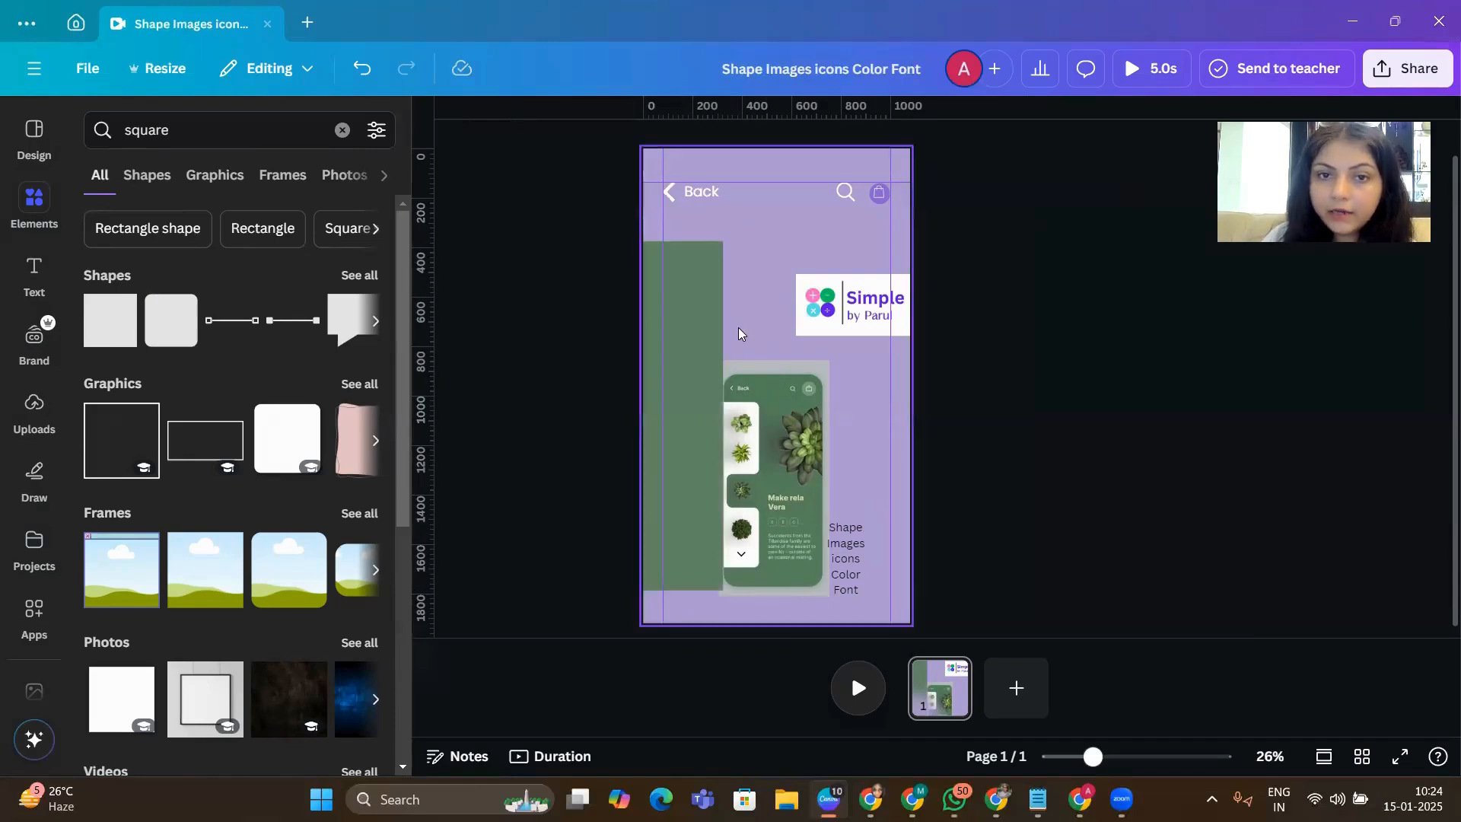
- Change the tall strip's fill colour from the document colours to white
click(702, 329)
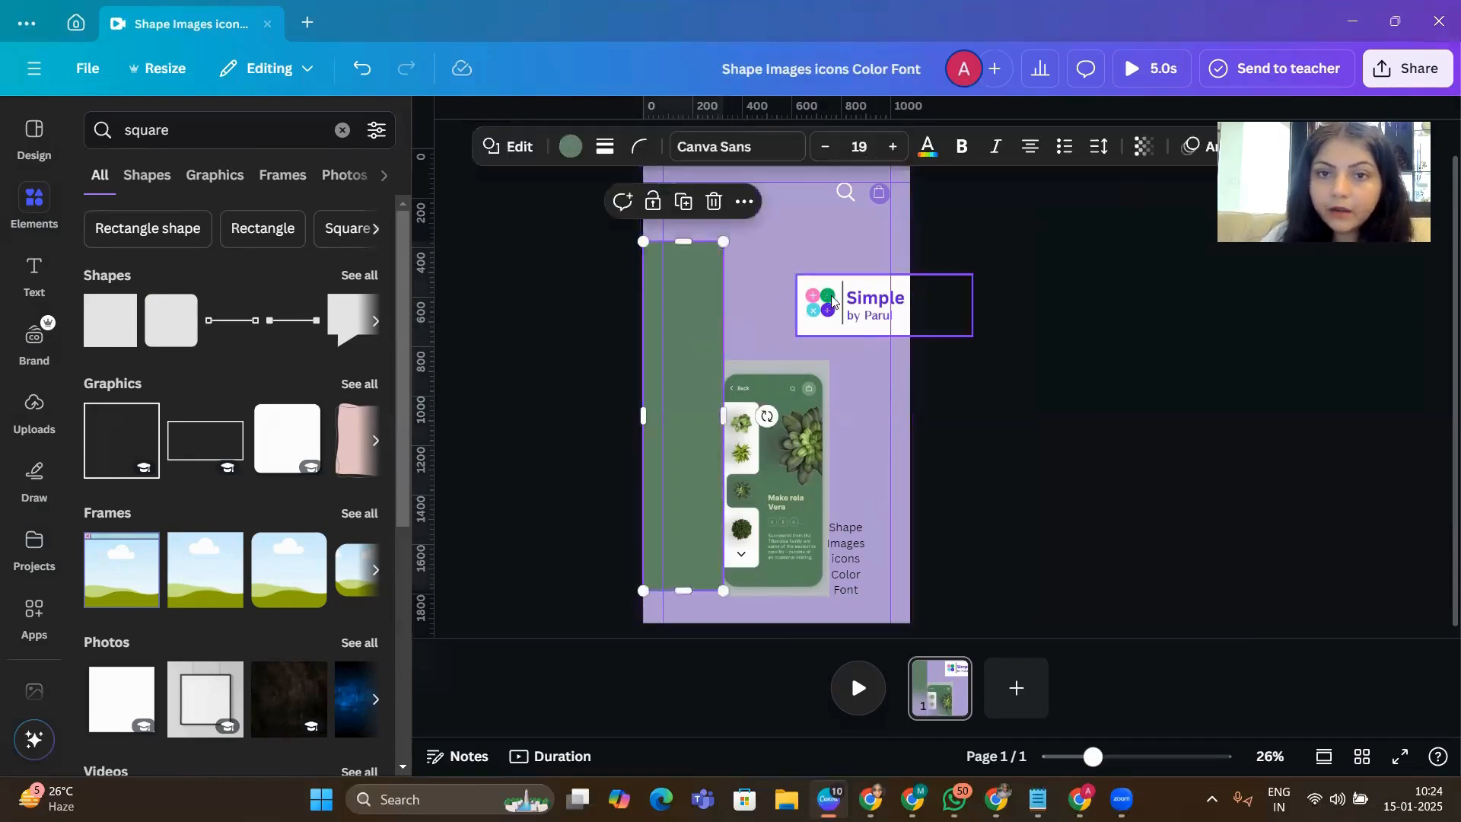
click(571, 147)
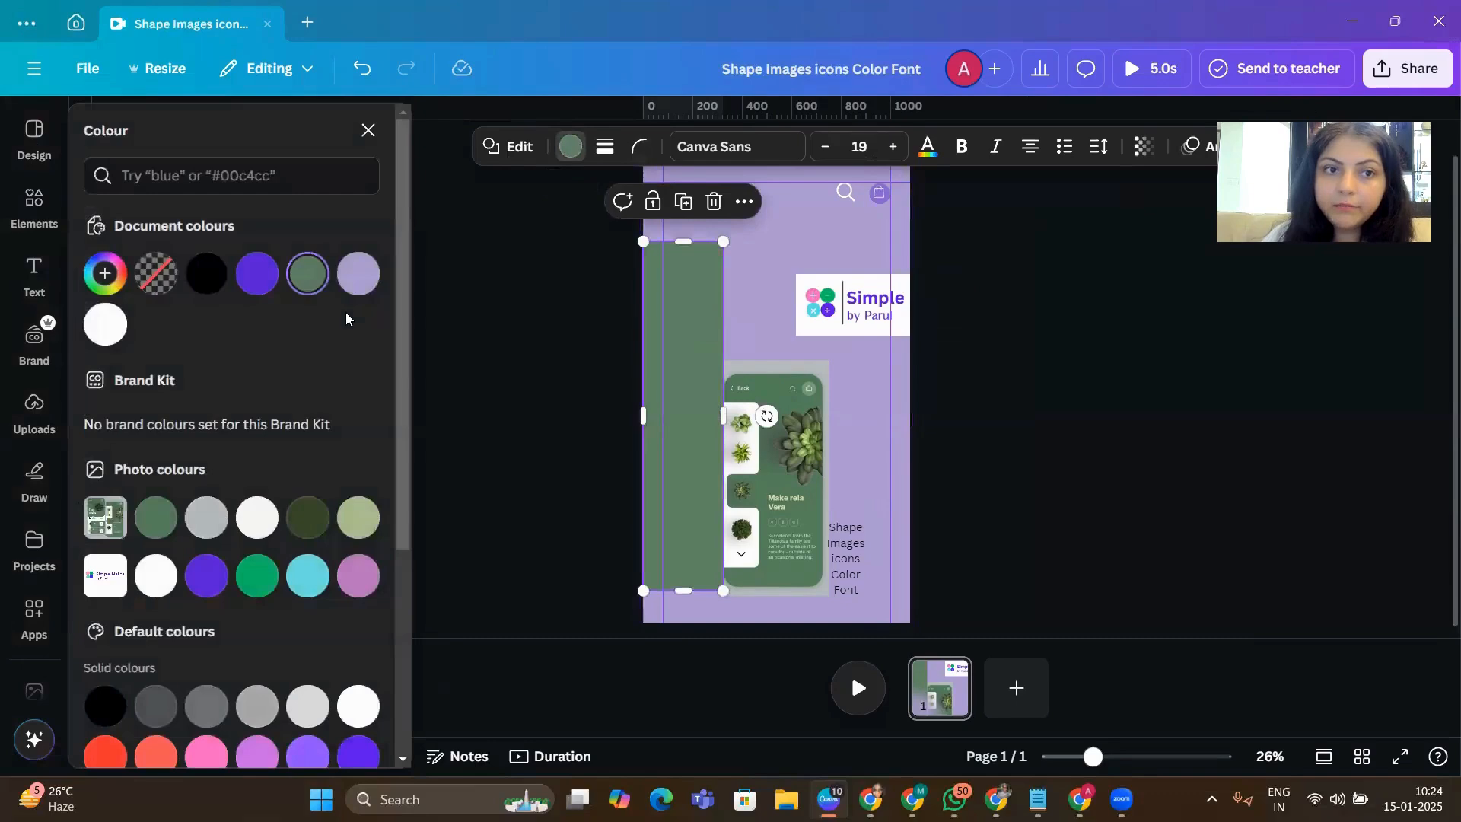
click(102, 335)
click(1074, 456)
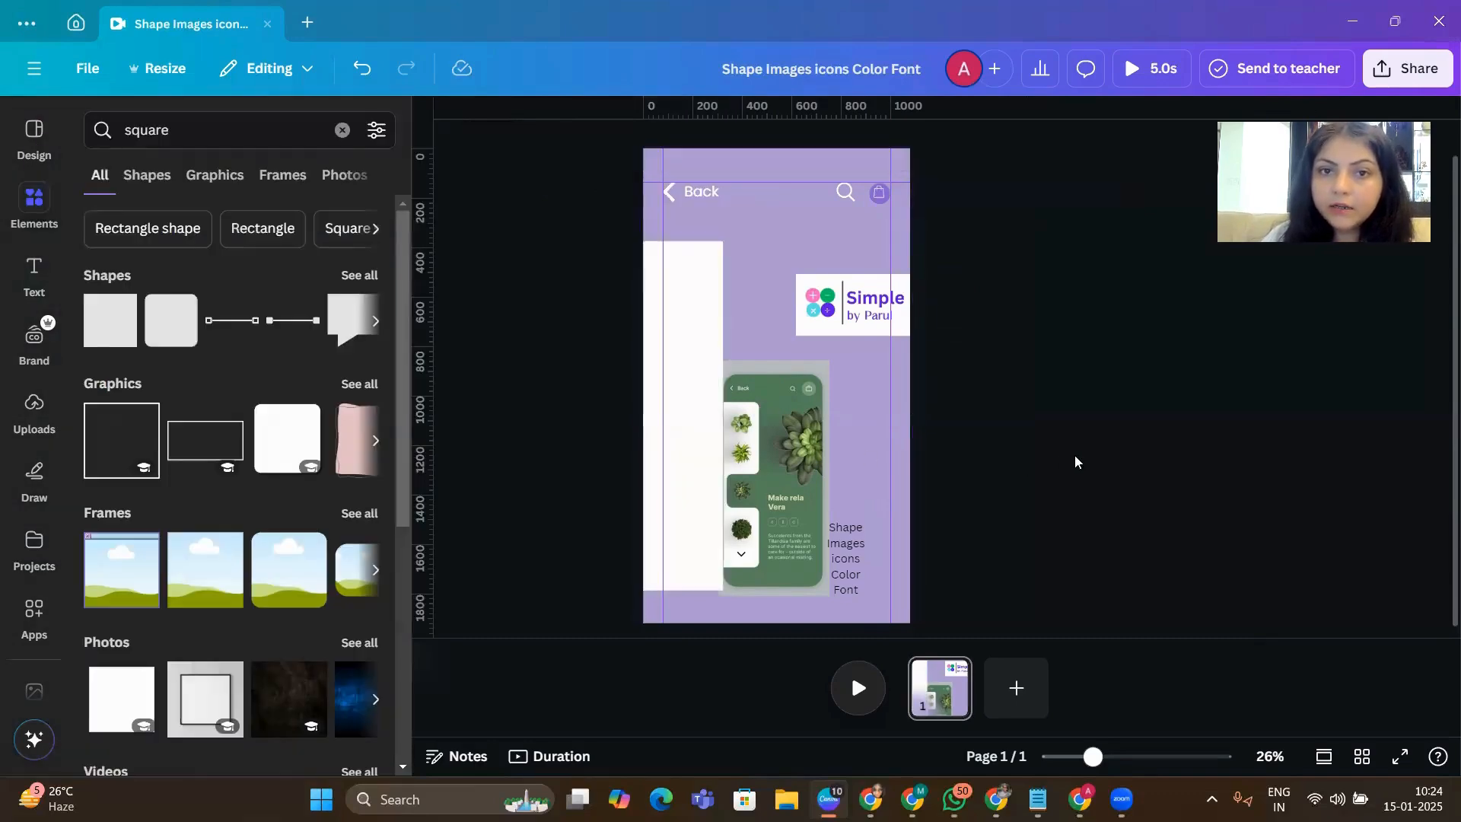
- Widen the white strip and shift the logo and the reference screenshot right to clear it
drag(844, 304, 863, 304)
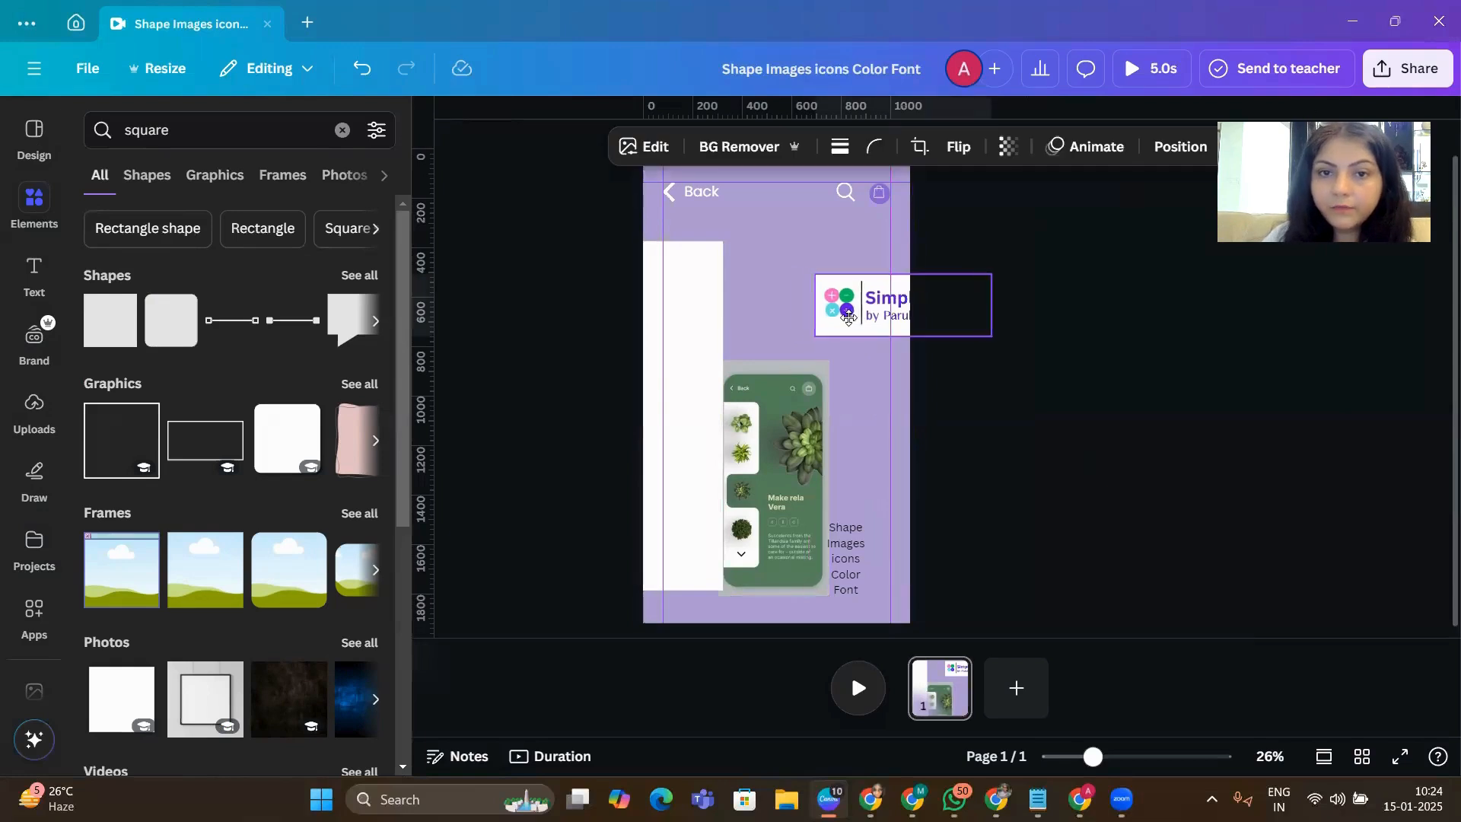
click(673, 335)
drag(723, 392, 763, 418)
drag(795, 471, 850, 473)
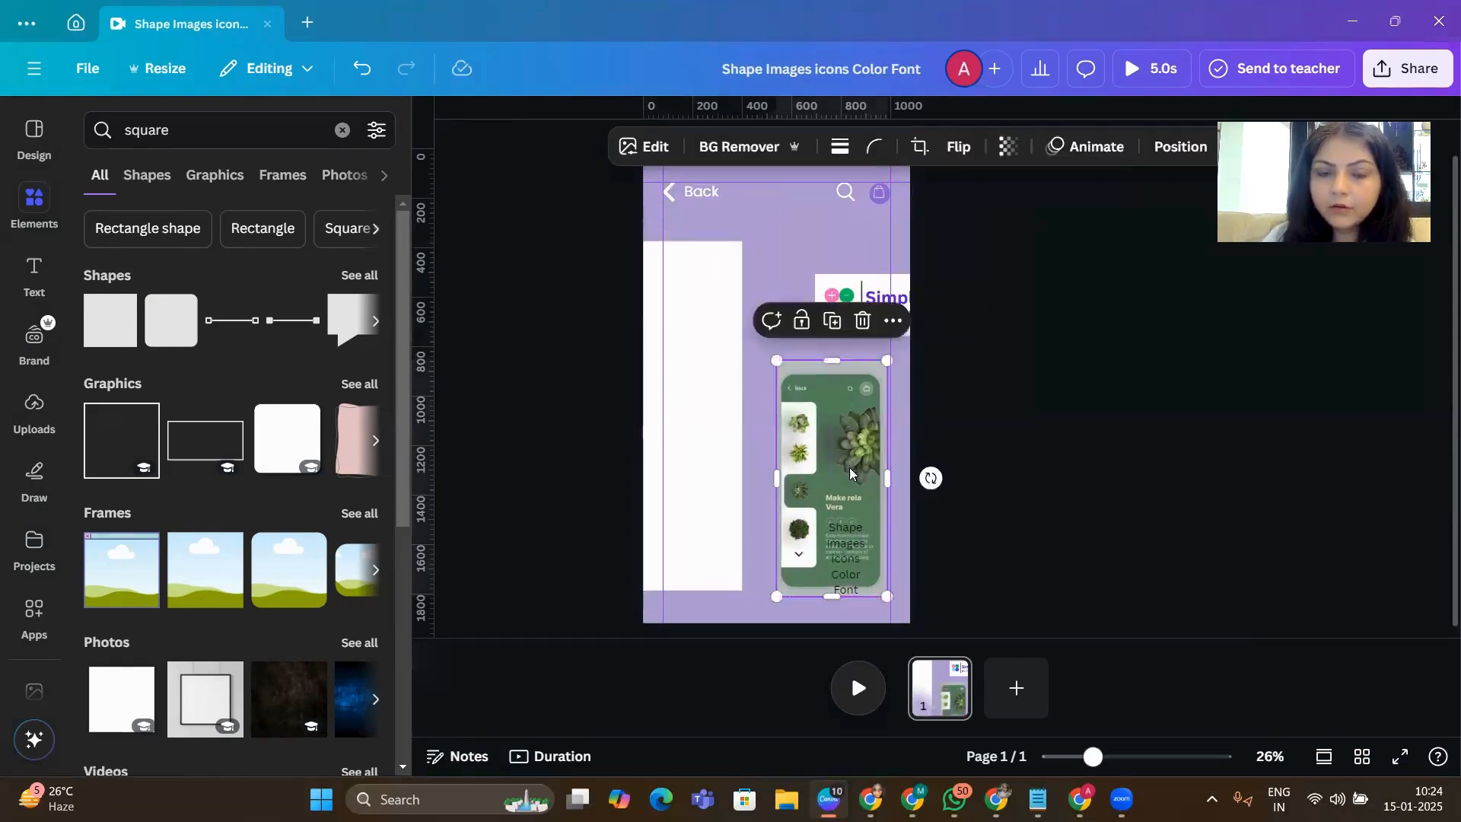
click(1001, 471)
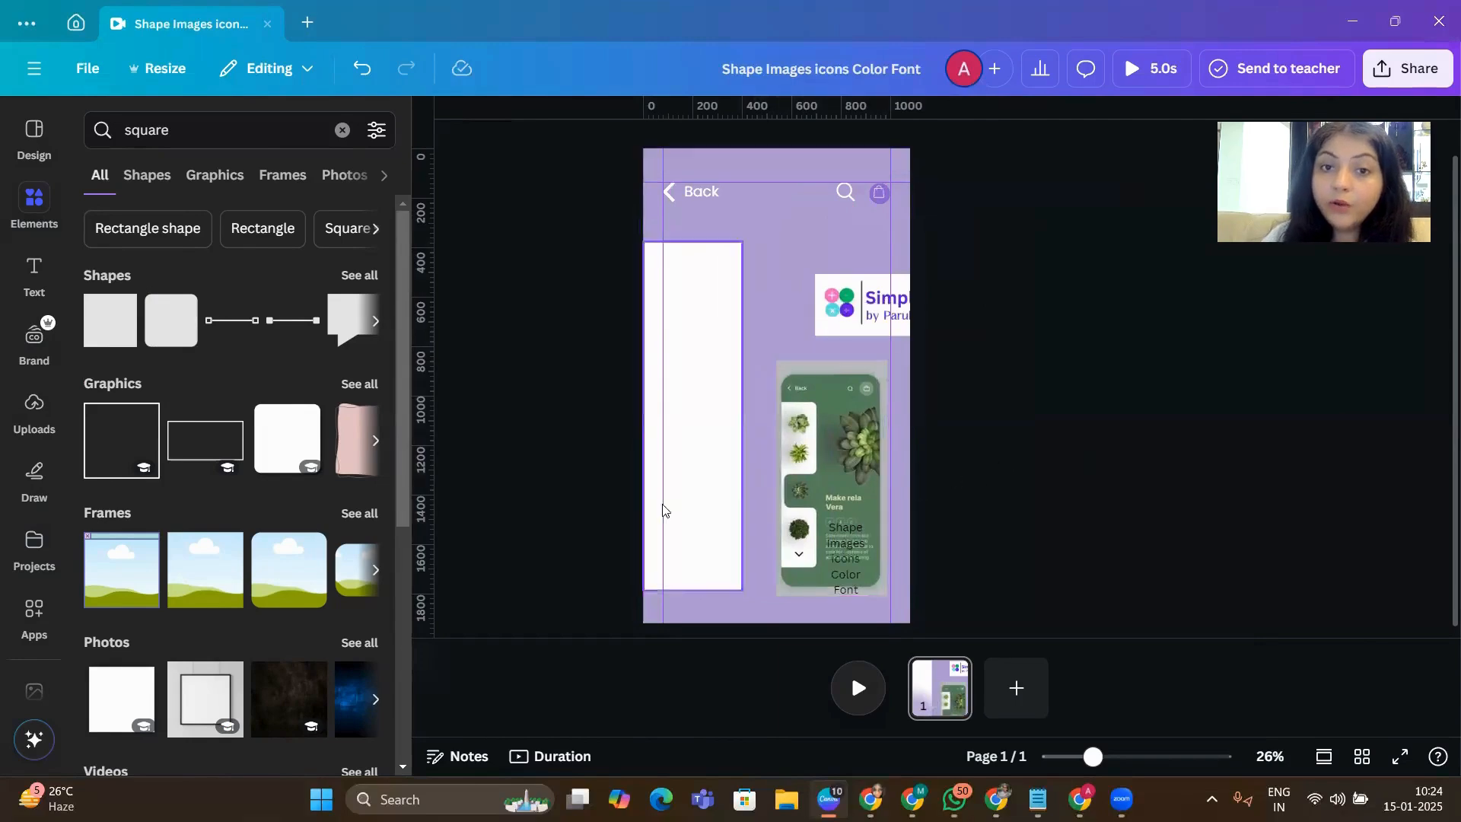
- Extend the white strip's top edge slightly upward towards the header
click(712, 420)
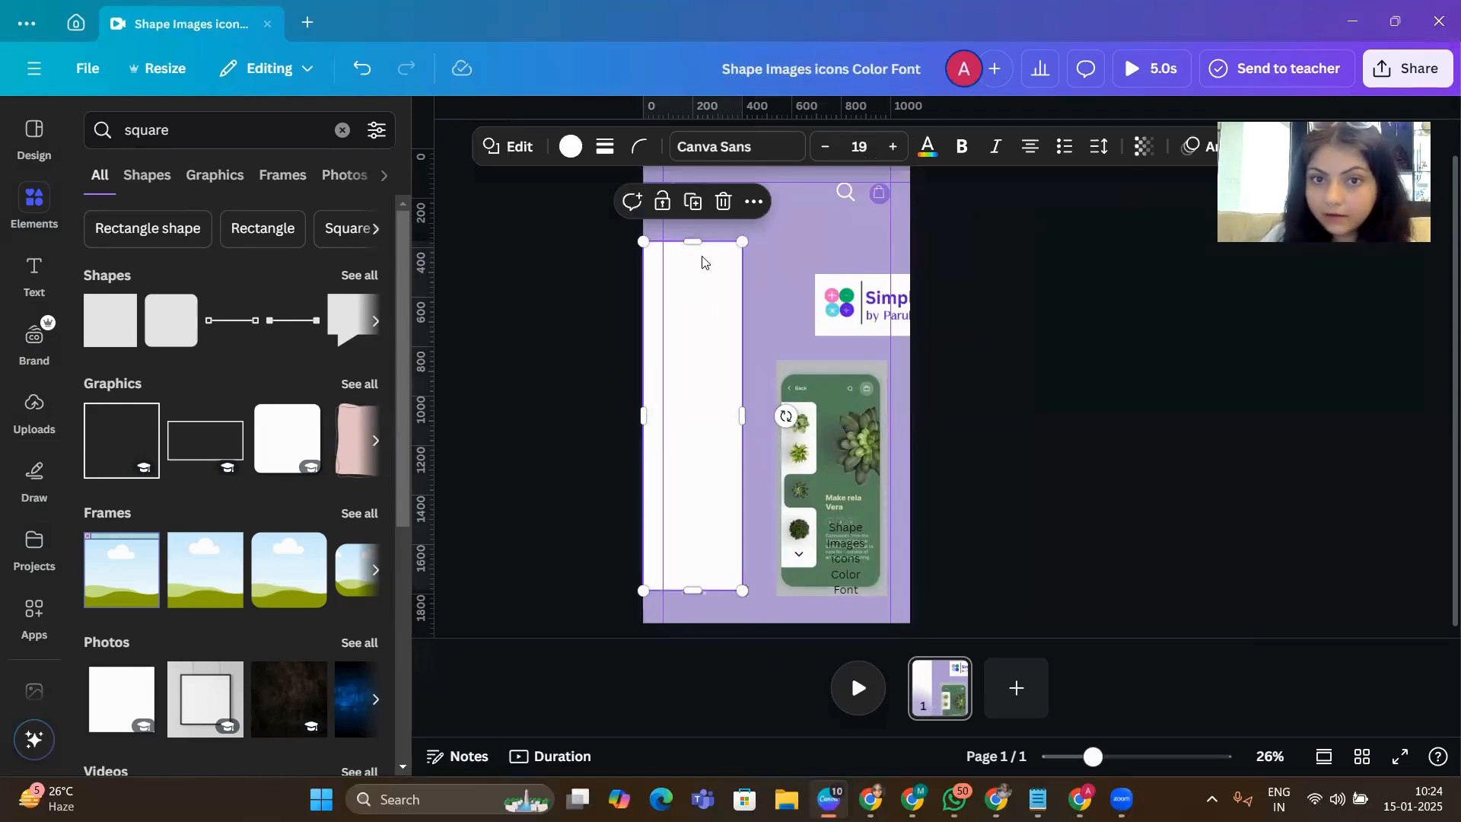
mouse_move(689, 242)
mouse_down()
mouse_move(688, 223)
mouse_move(692, 235)
mouse_up()
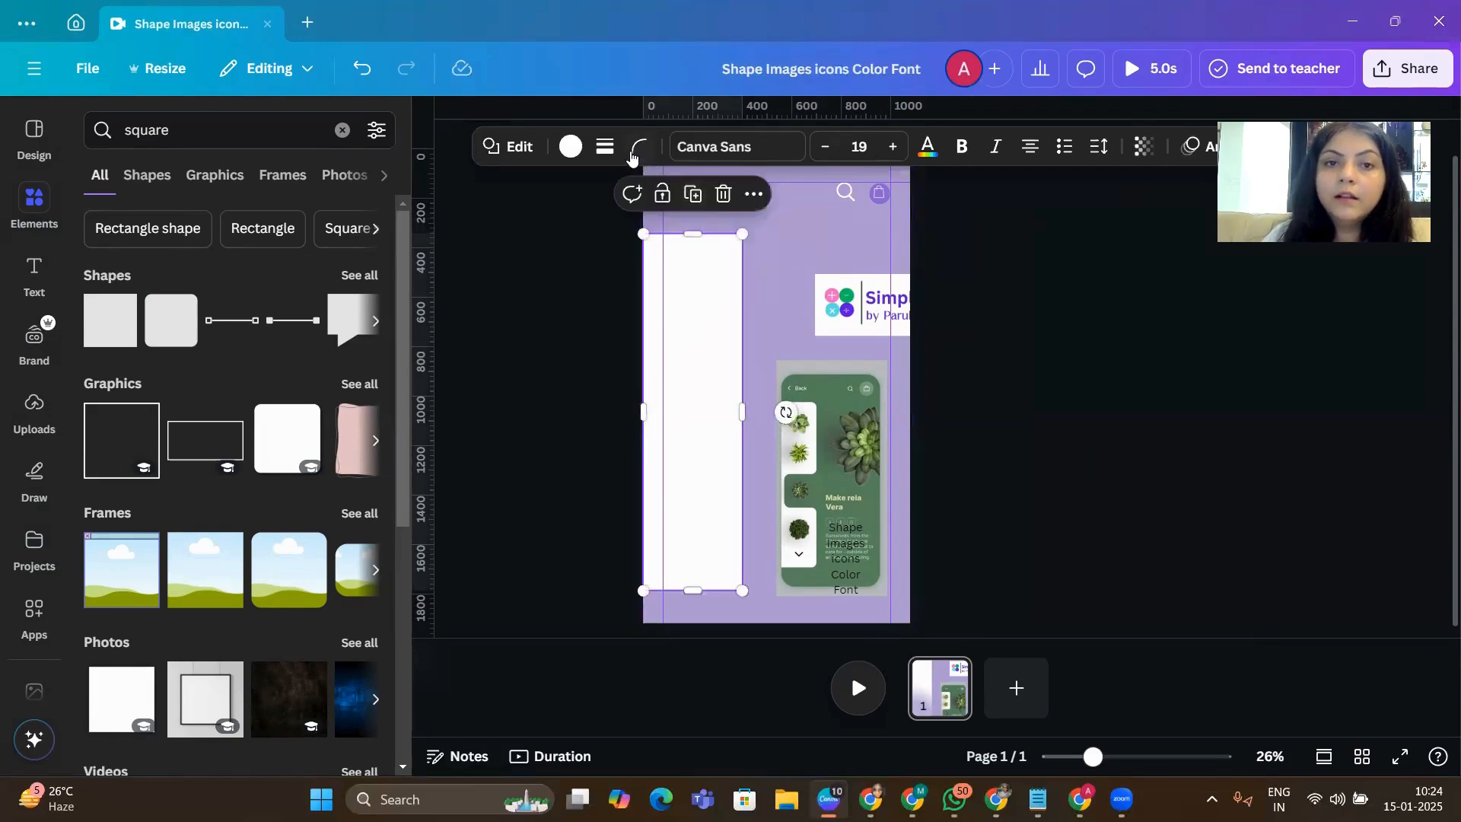
click(763, 382)
- Set the white strip's corner rounding to 39
click(705, 316)
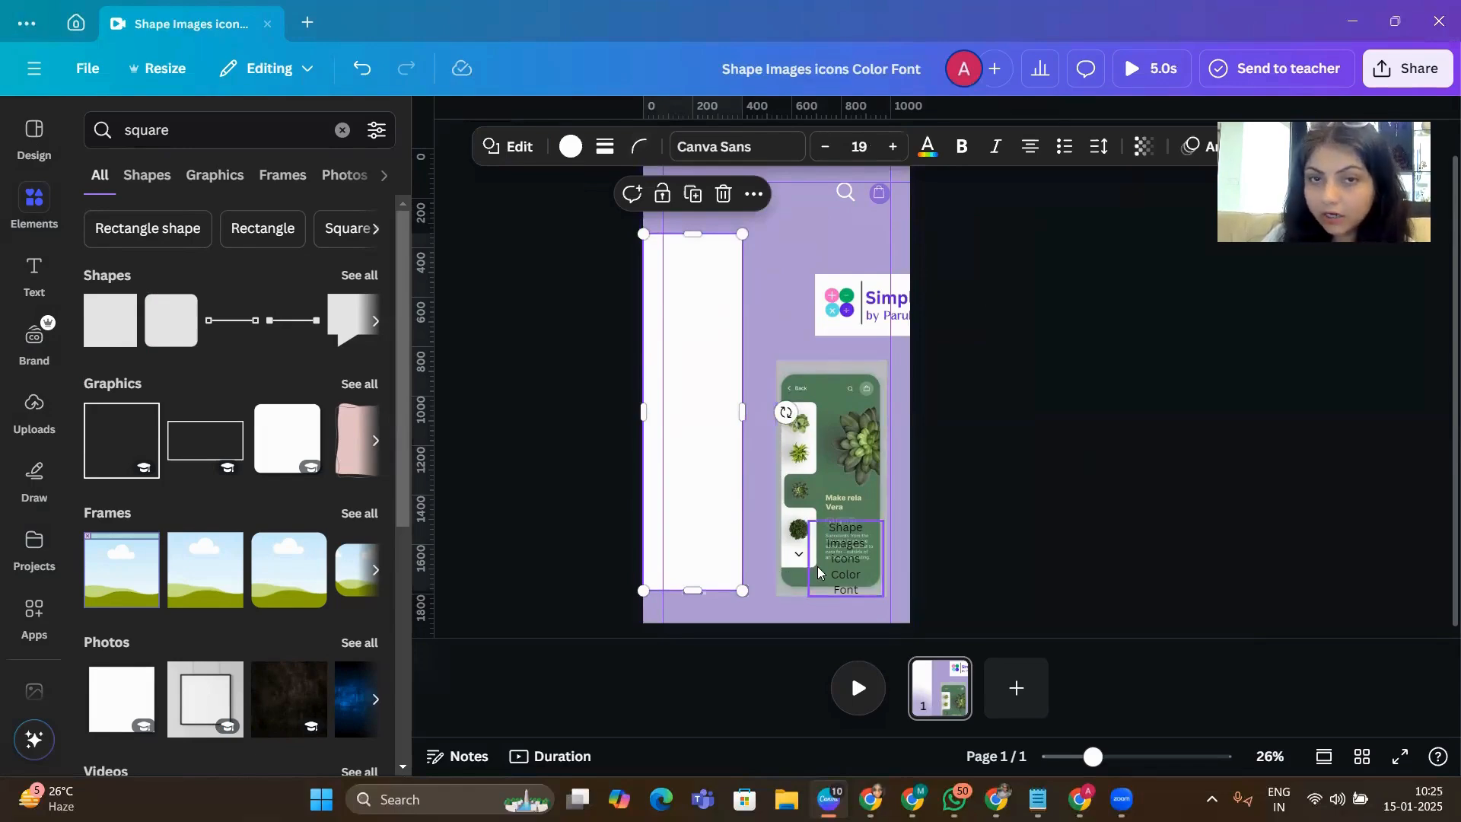
click(637, 148)
drag(541, 227, 598, 239)
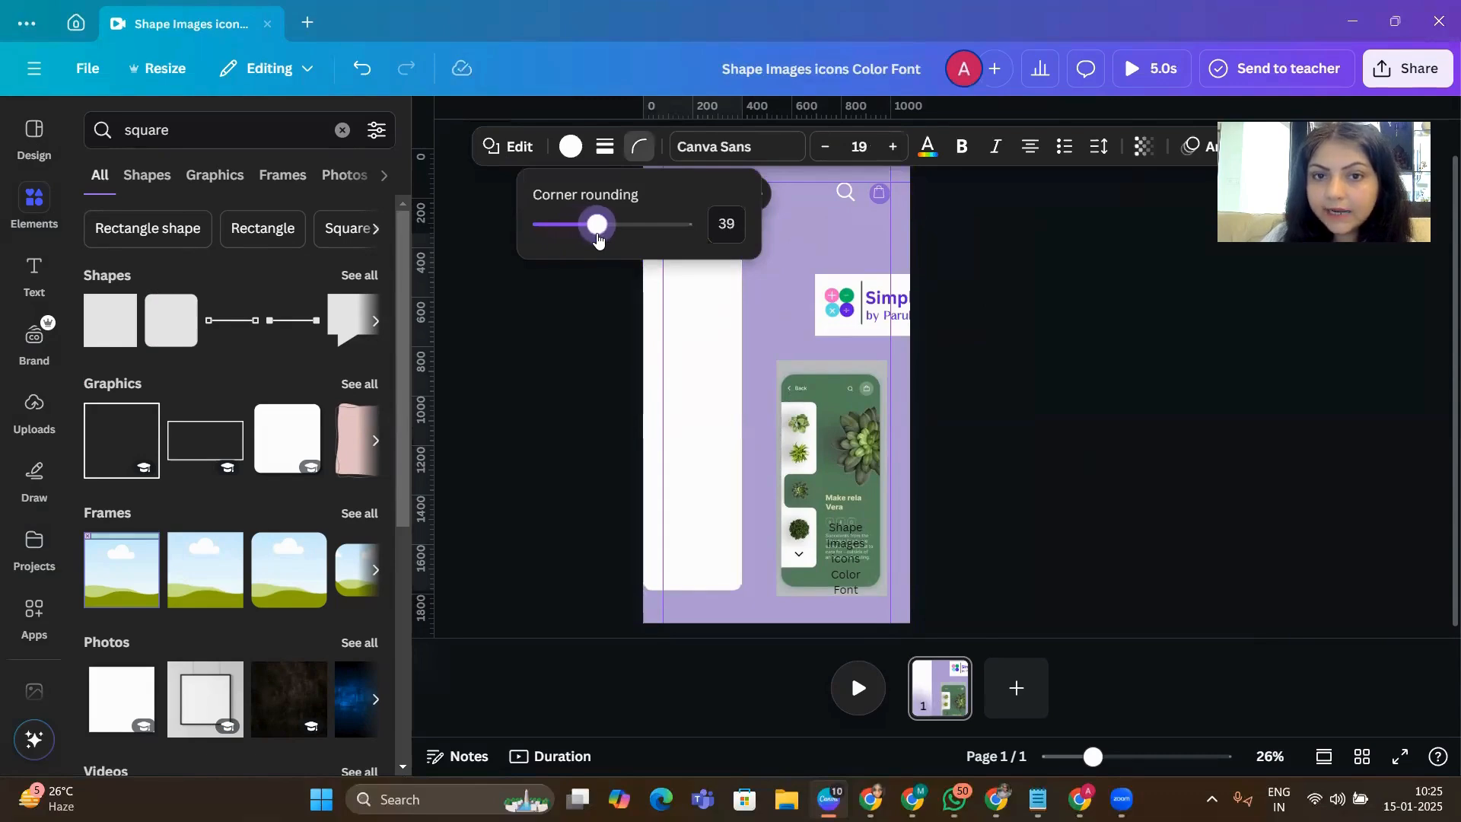
click(528, 327)
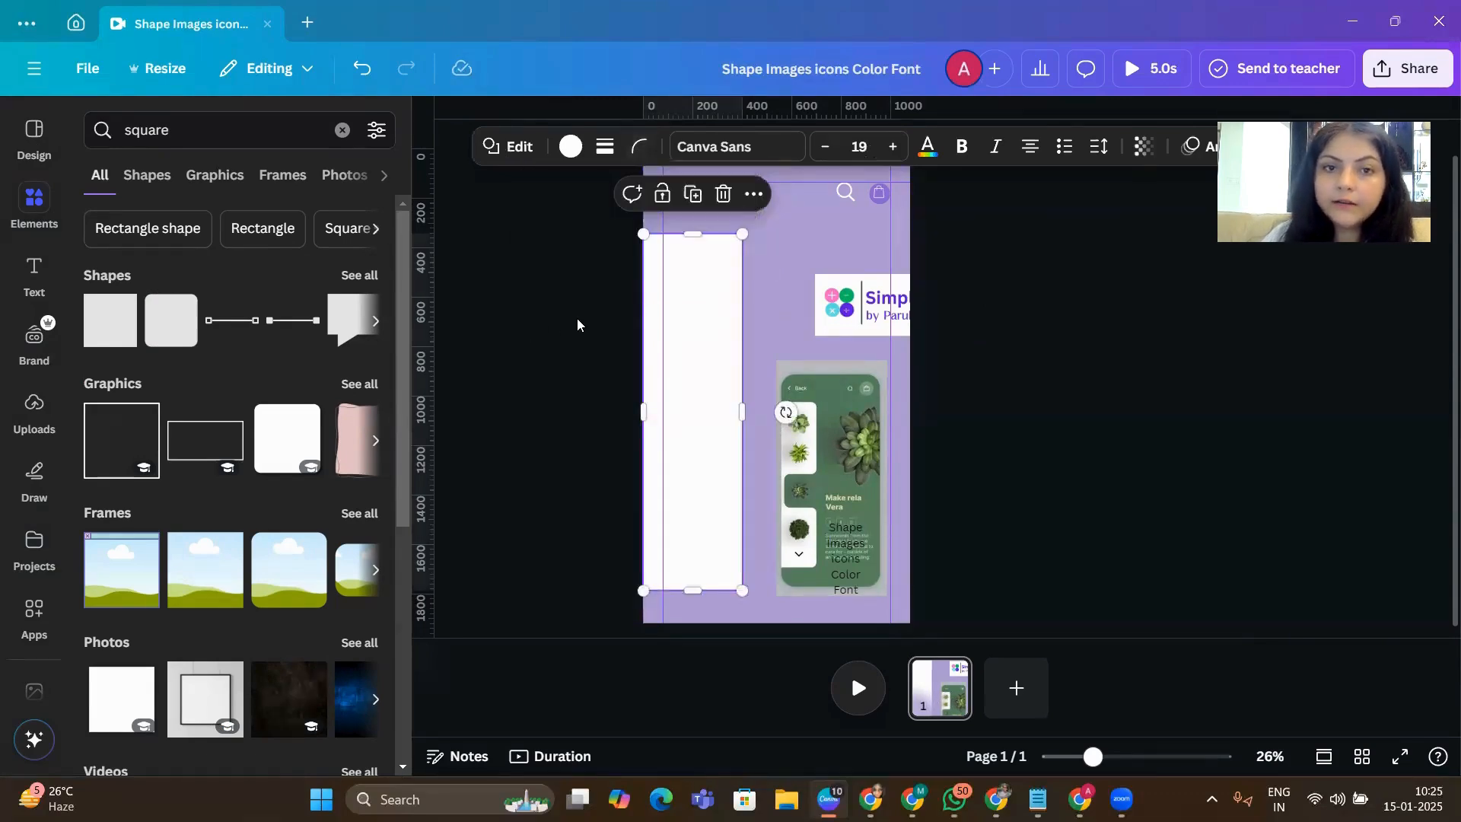
click(770, 327)
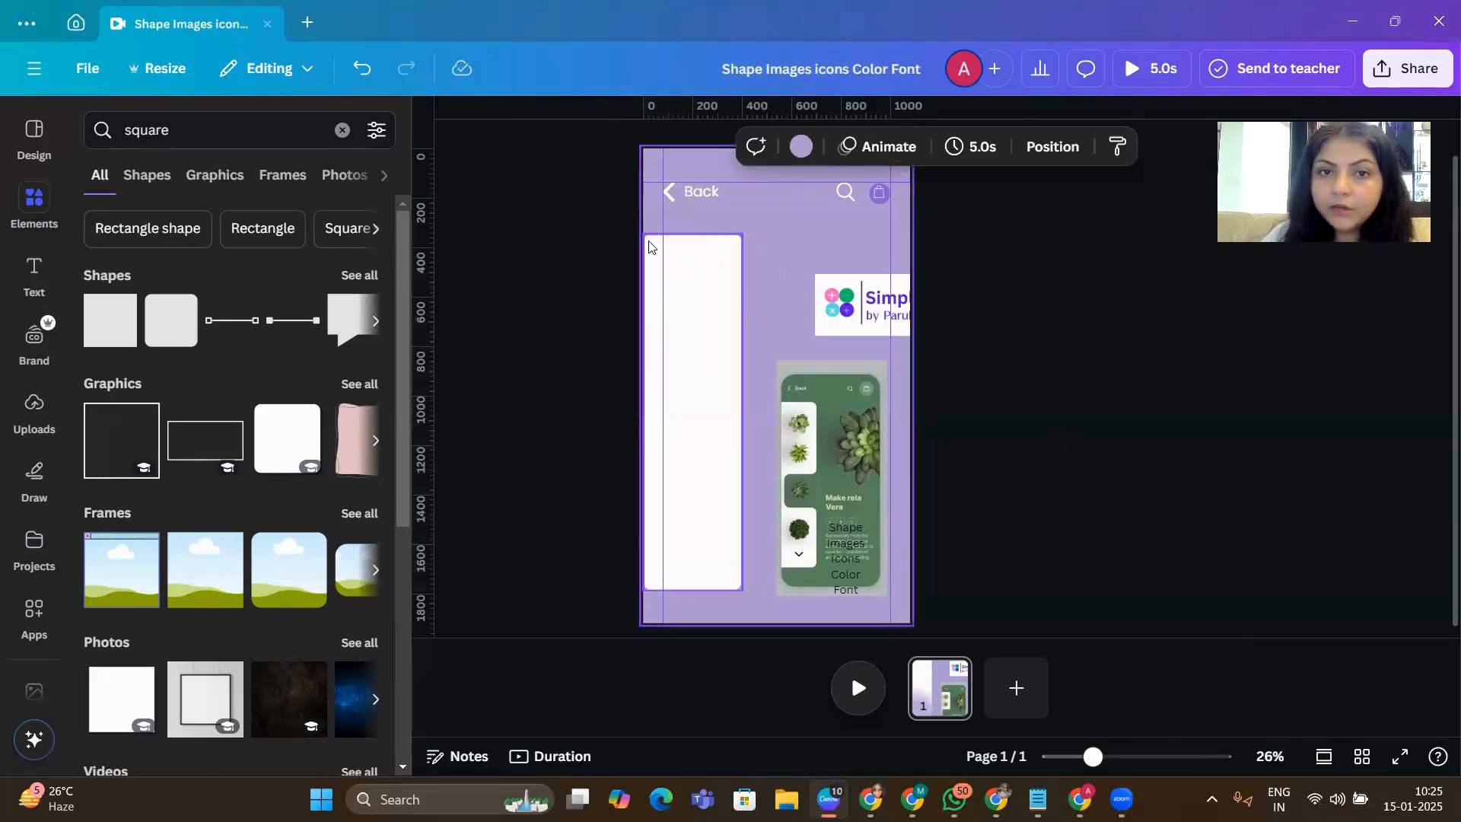
- Extend the white strip's left side beyond the page edge so that only its right corners look rounded
click(707, 396)
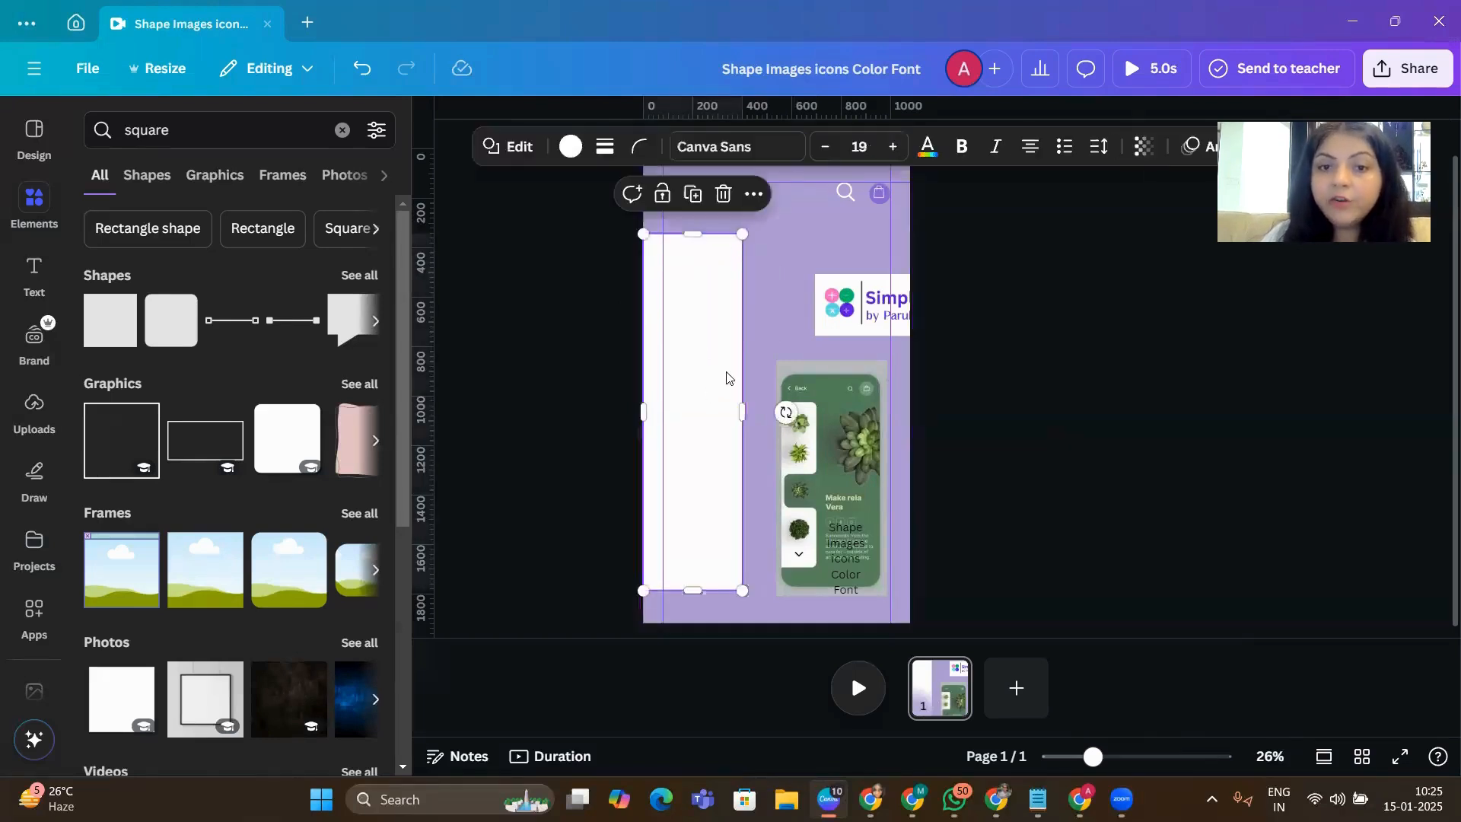
click(767, 298)
click(703, 363)
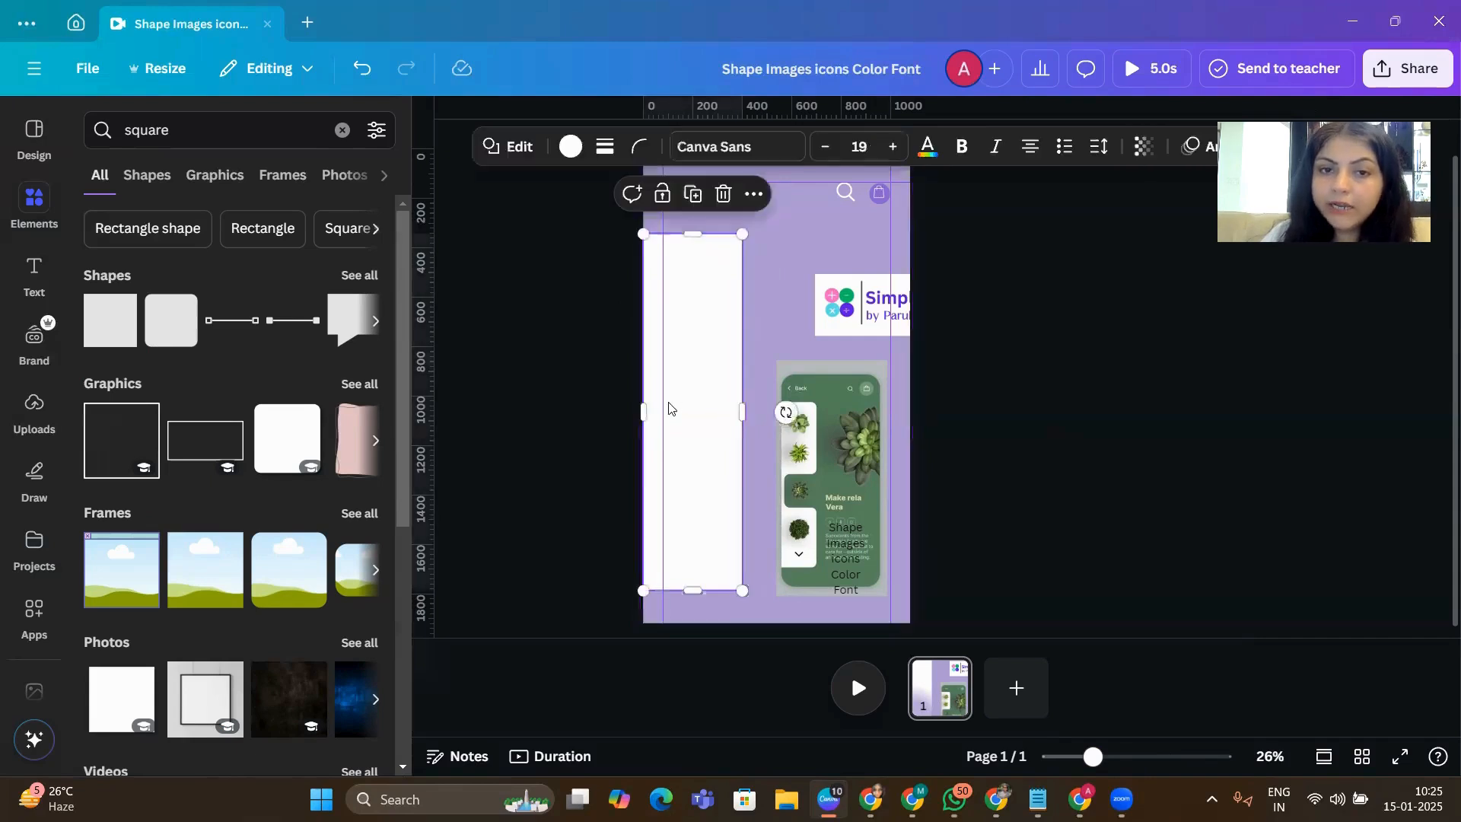
drag(635, 414, 605, 412)
click(773, 292)
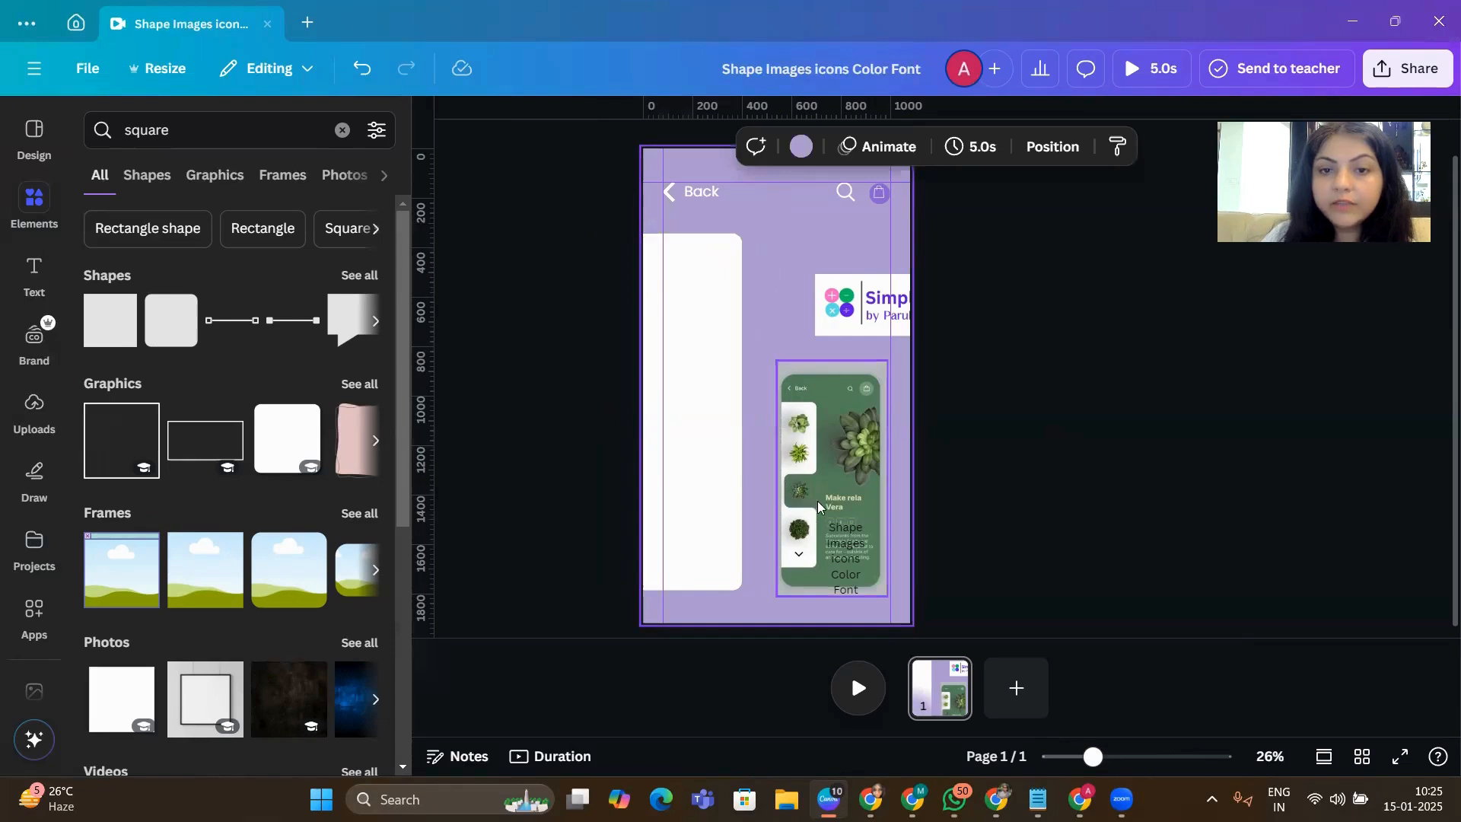
- Duplicate the white strip and colour the copy the same lavender as the page background
click(727, 413)
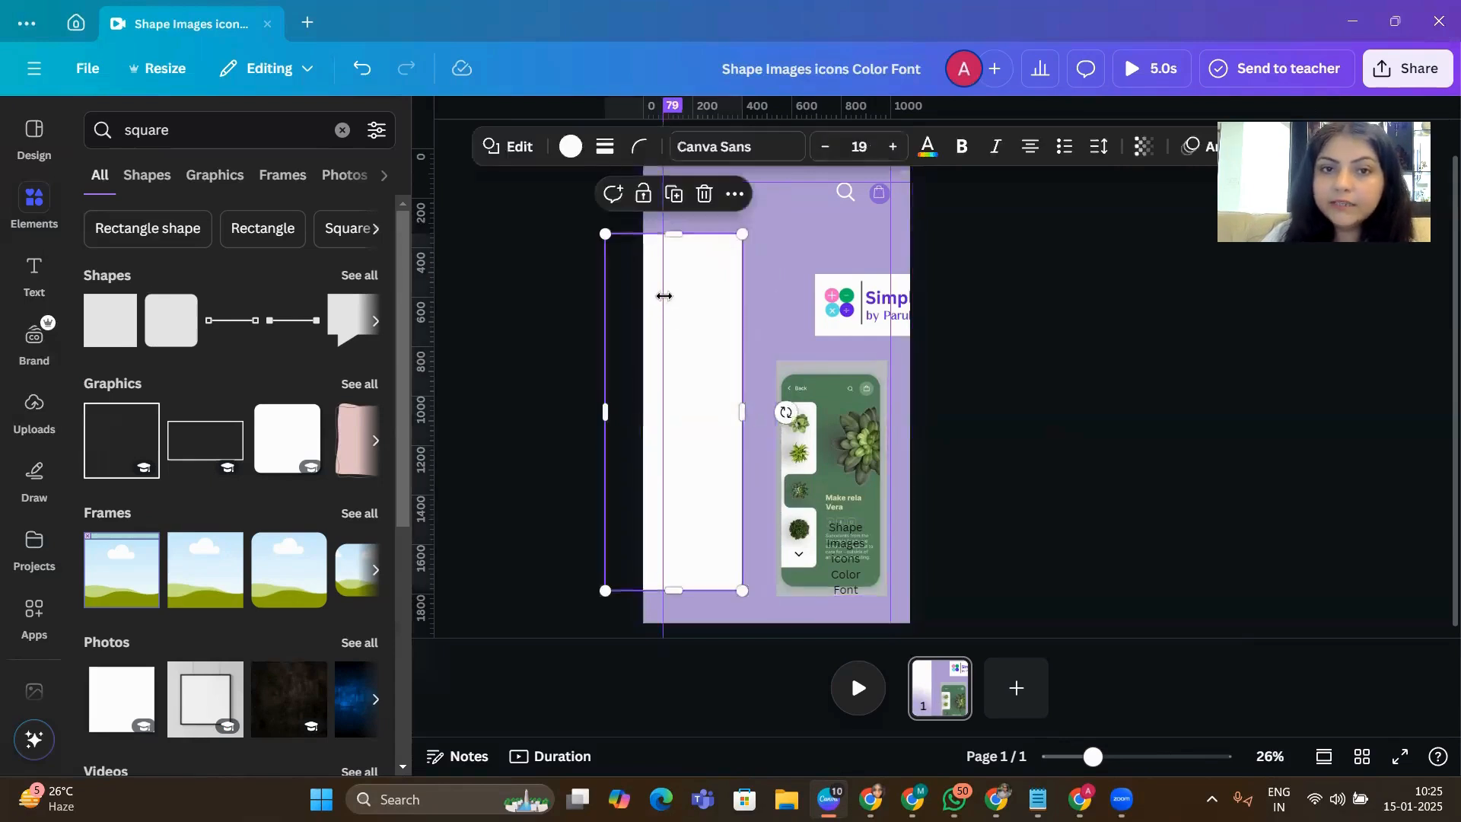
click(673, 193)
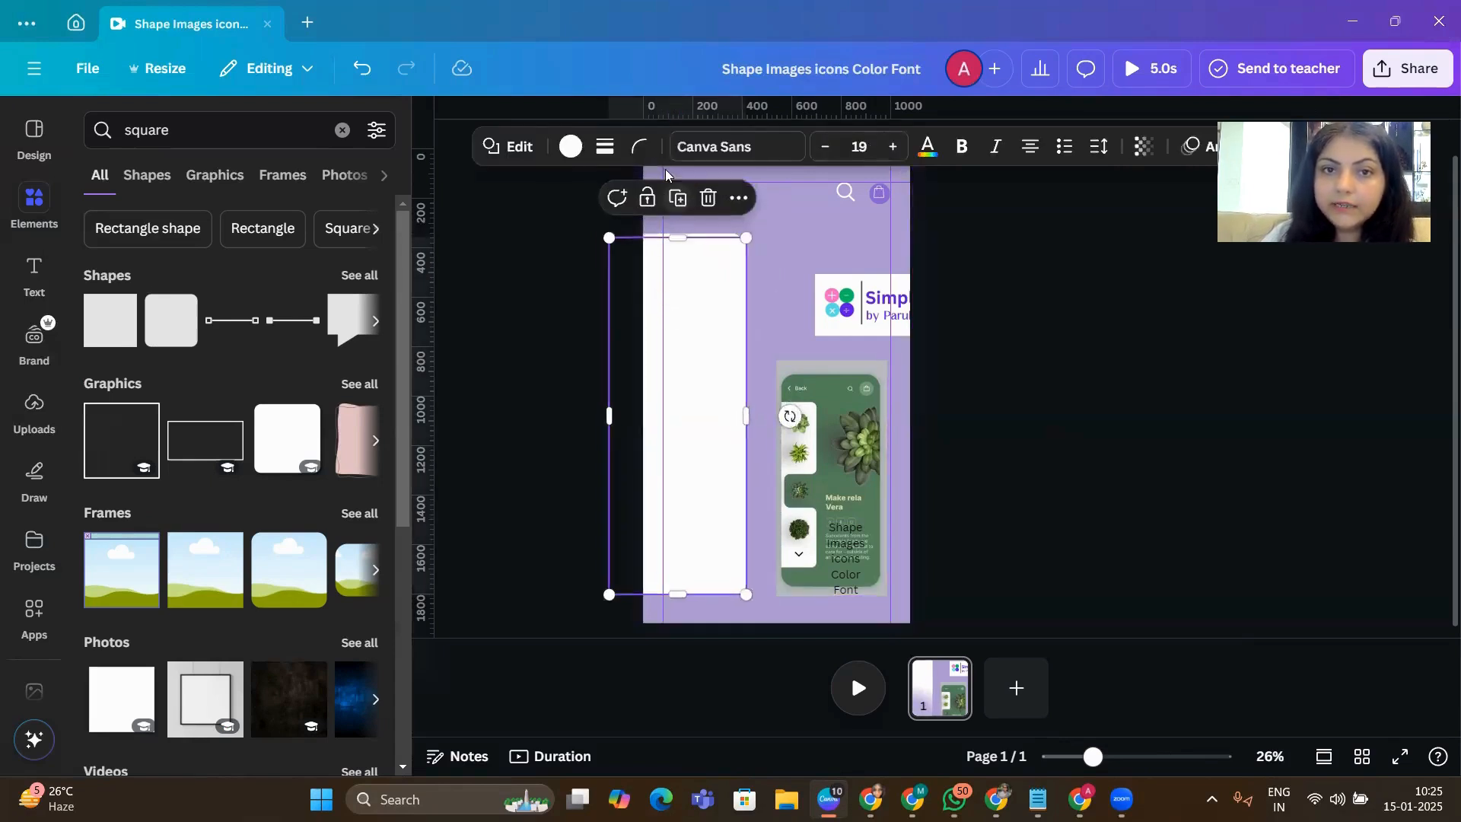
click(570, 147)
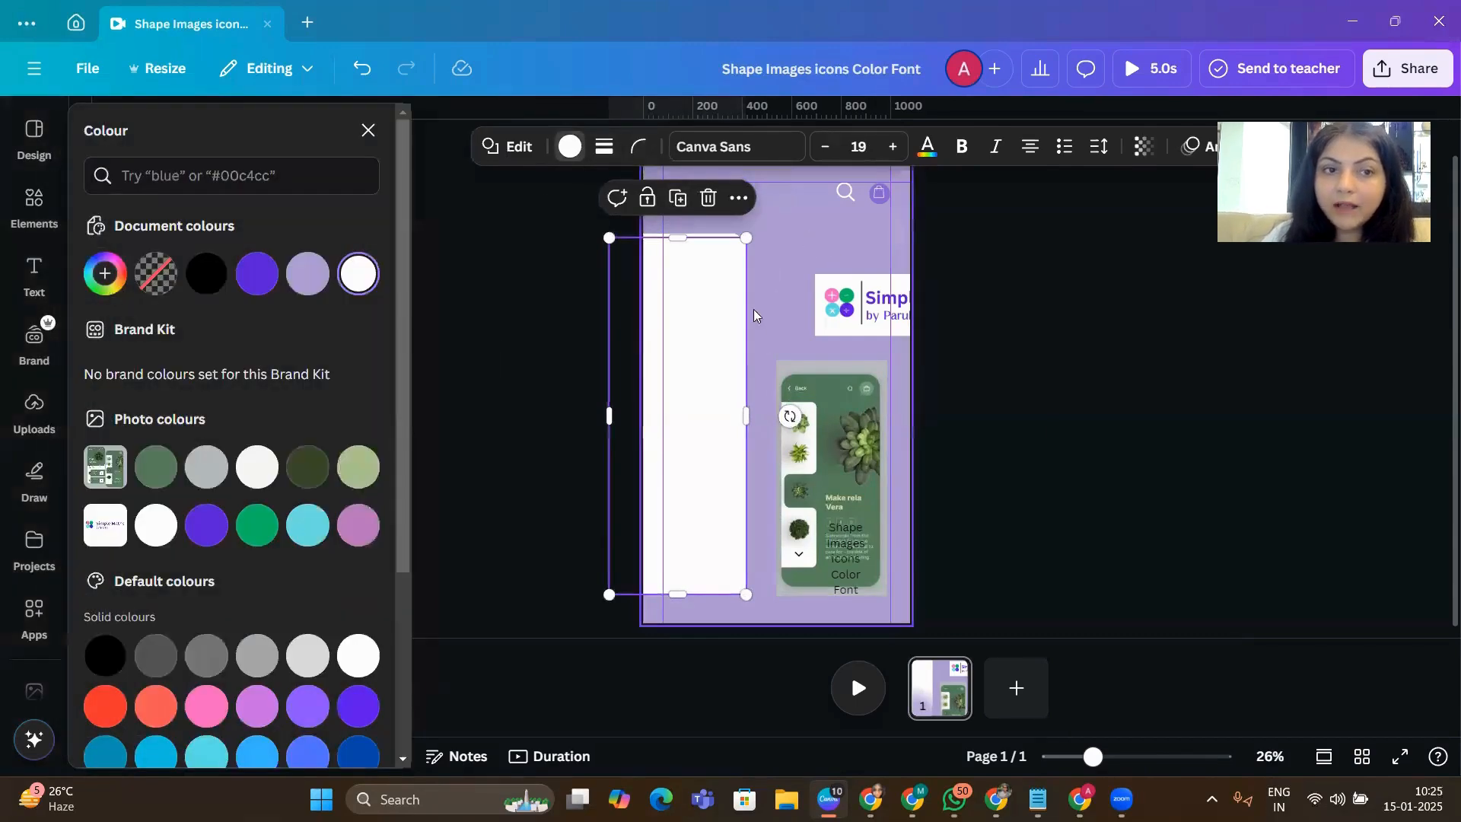
click(307, 273)
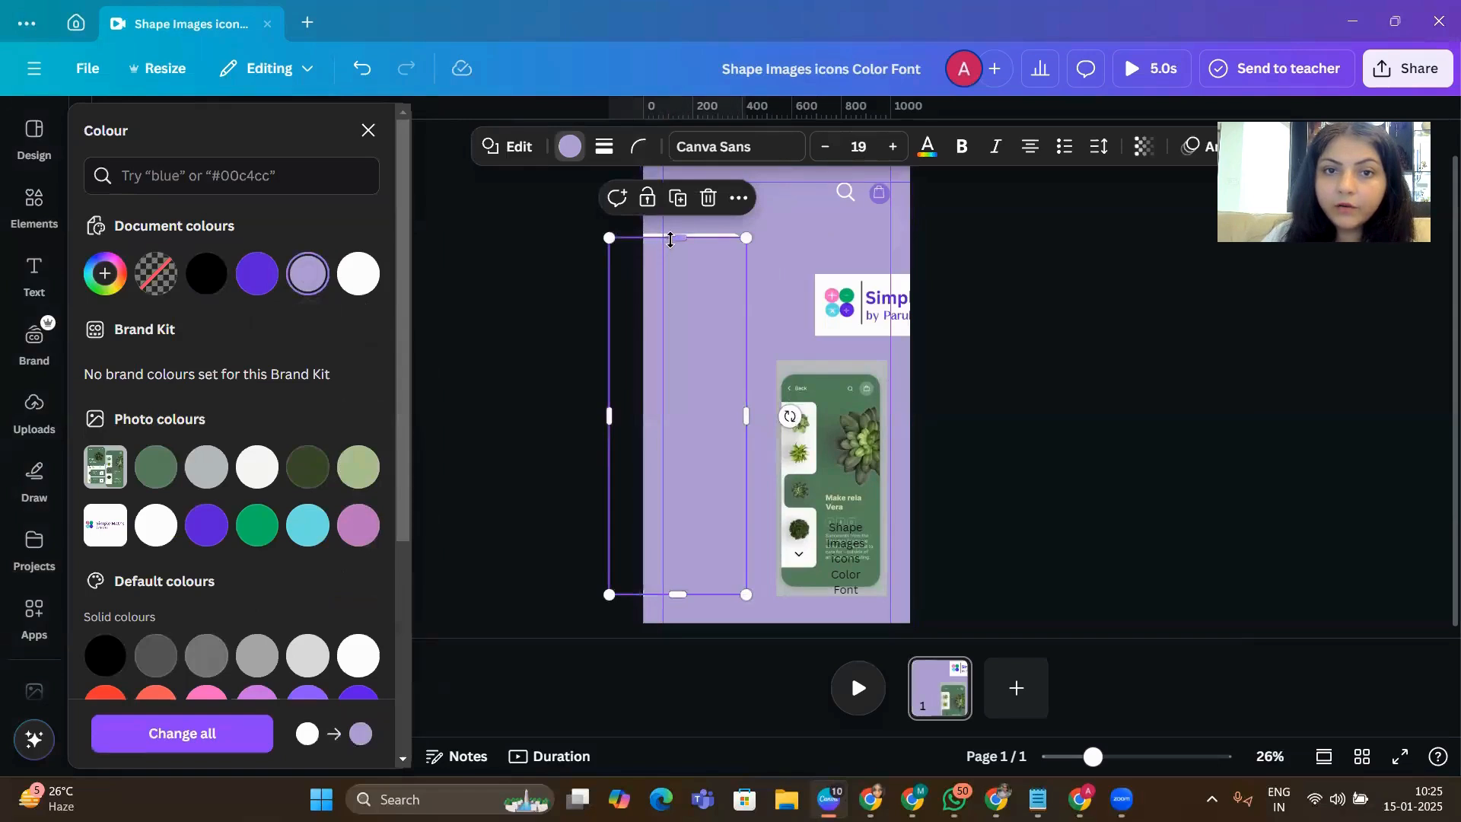
- Shorten the lavender copy to a low block and place it over the white strip's middle, overhanging its right side
drag(679, 317, 675, 449)
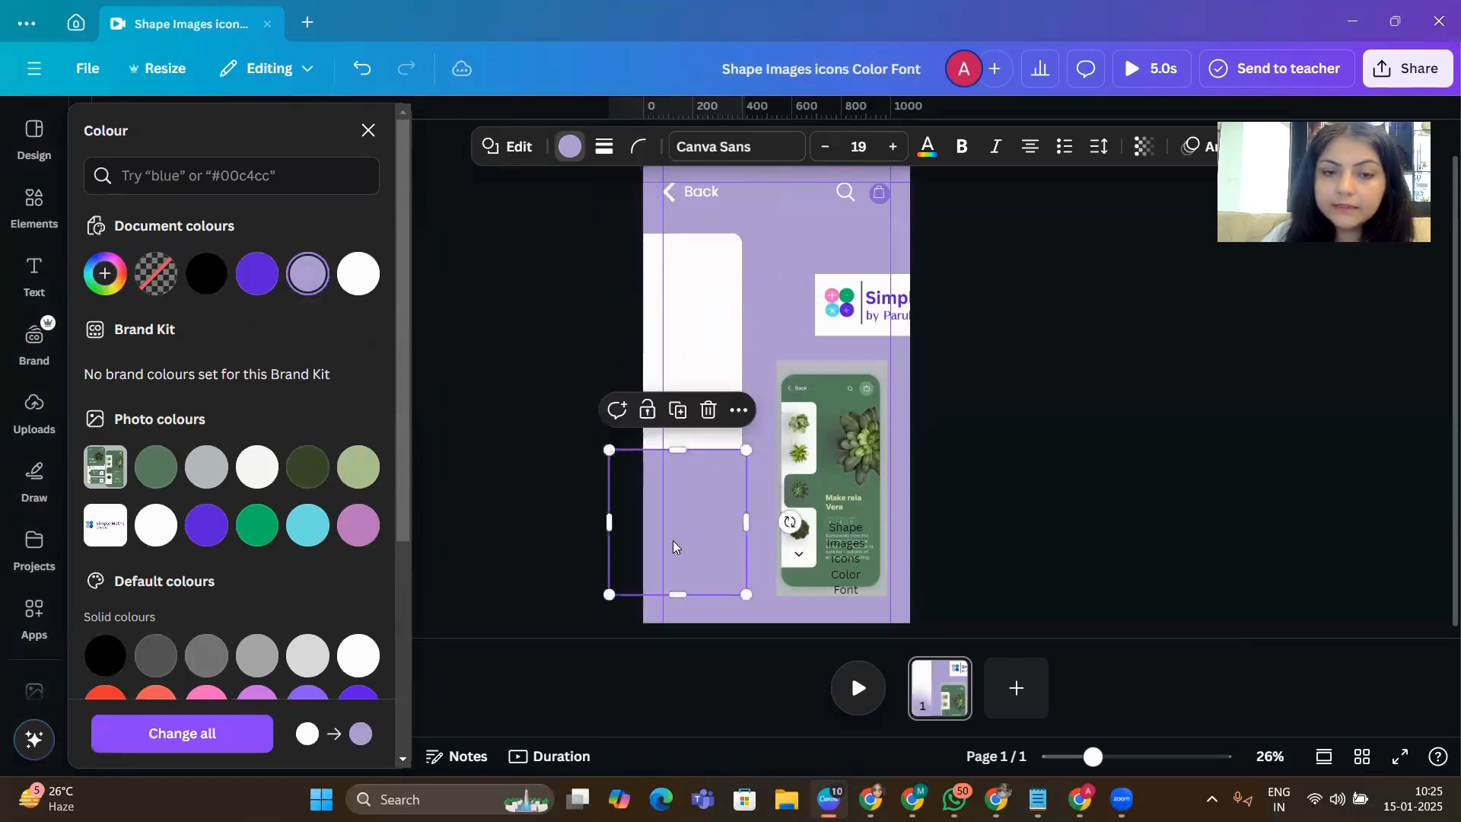
drag(675, 593, 761, 448)
click(962, 473)
click(788, 461)
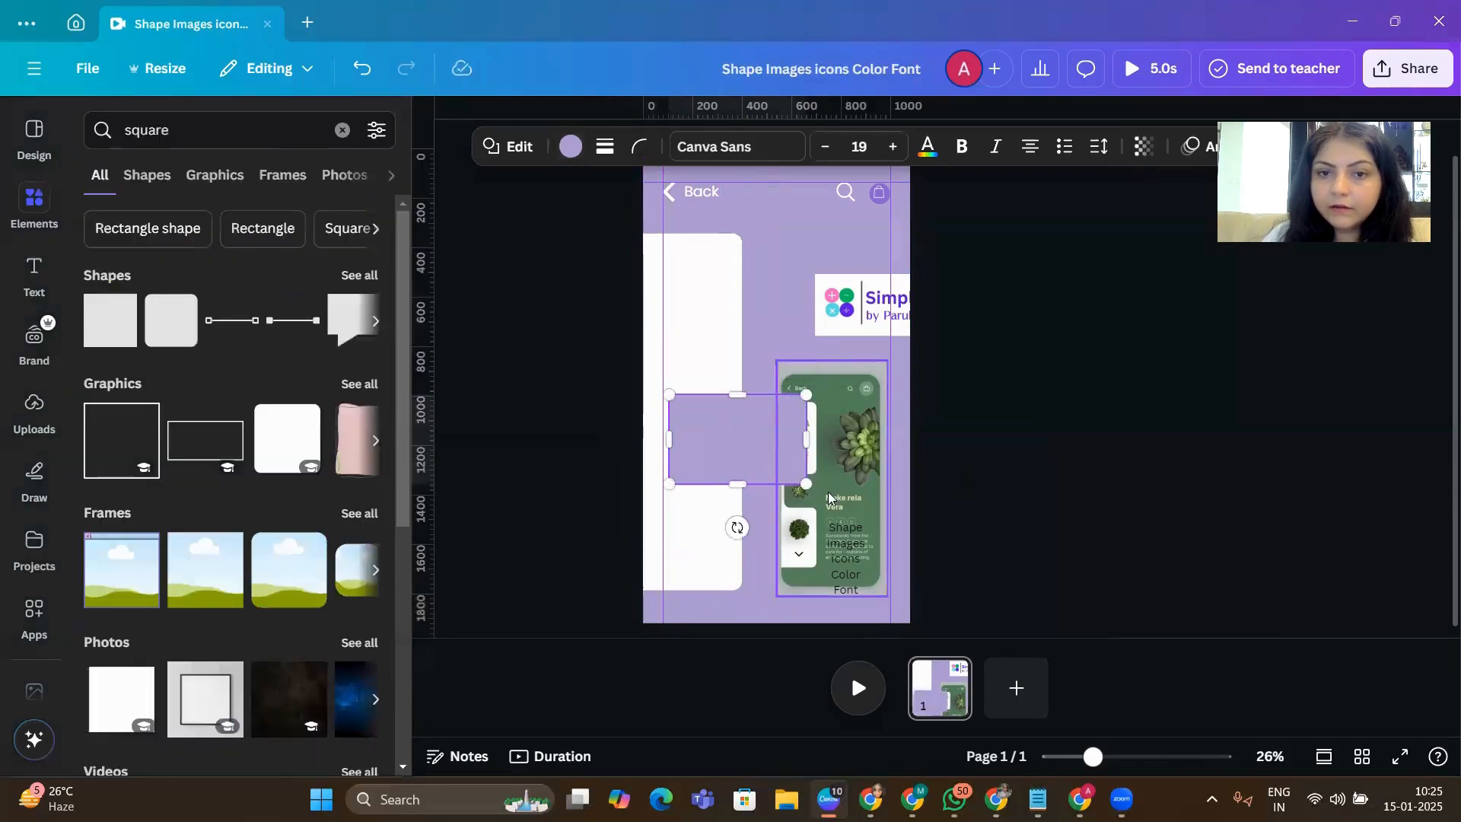
- Narrow the lavender block from its right side so that it barely overhangs the white strip's right edge
click(975, 477)
click(795, 447)
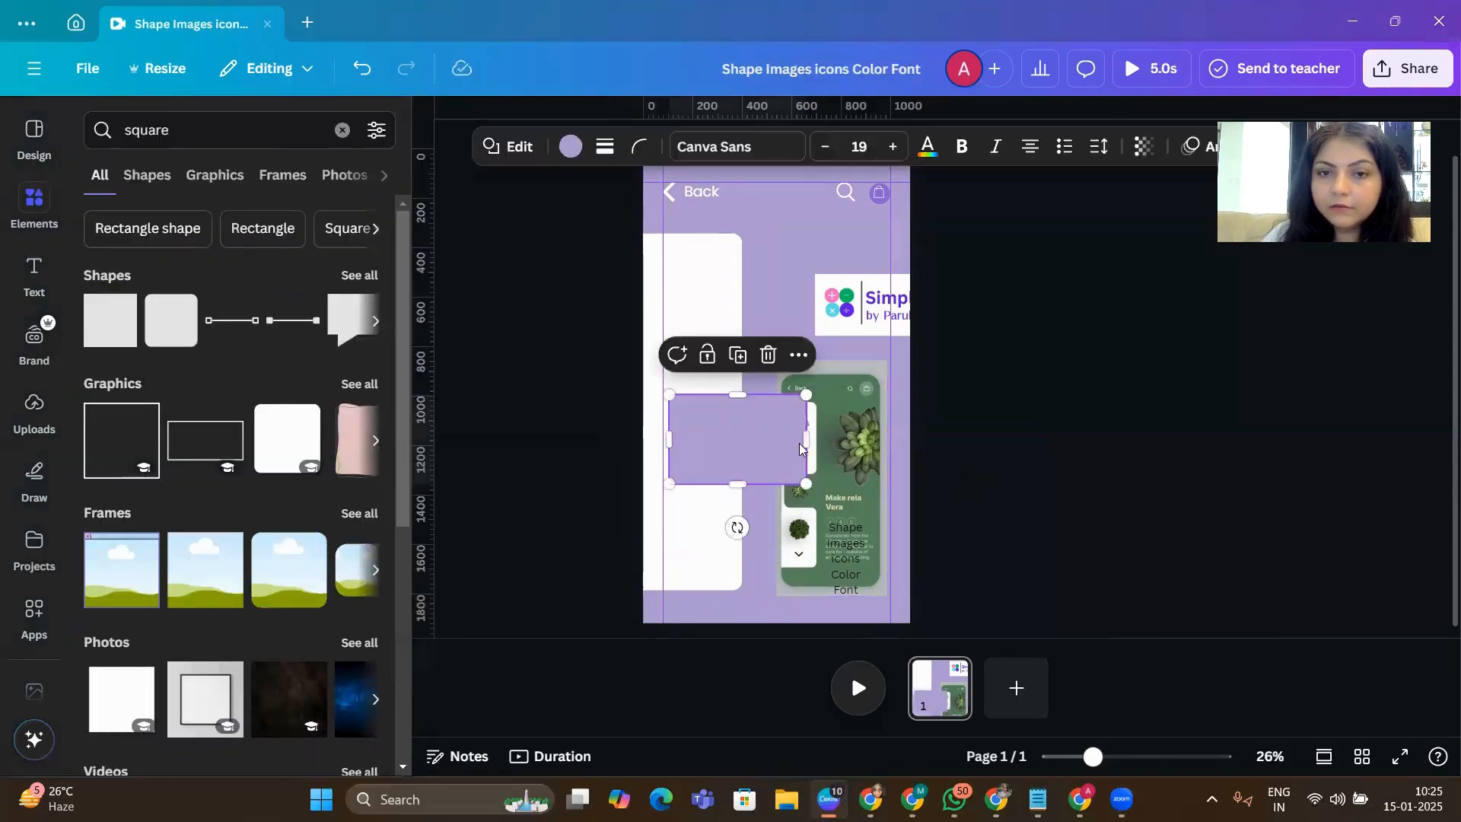
drag(804, 440, 767, 440)
click(780, 298)
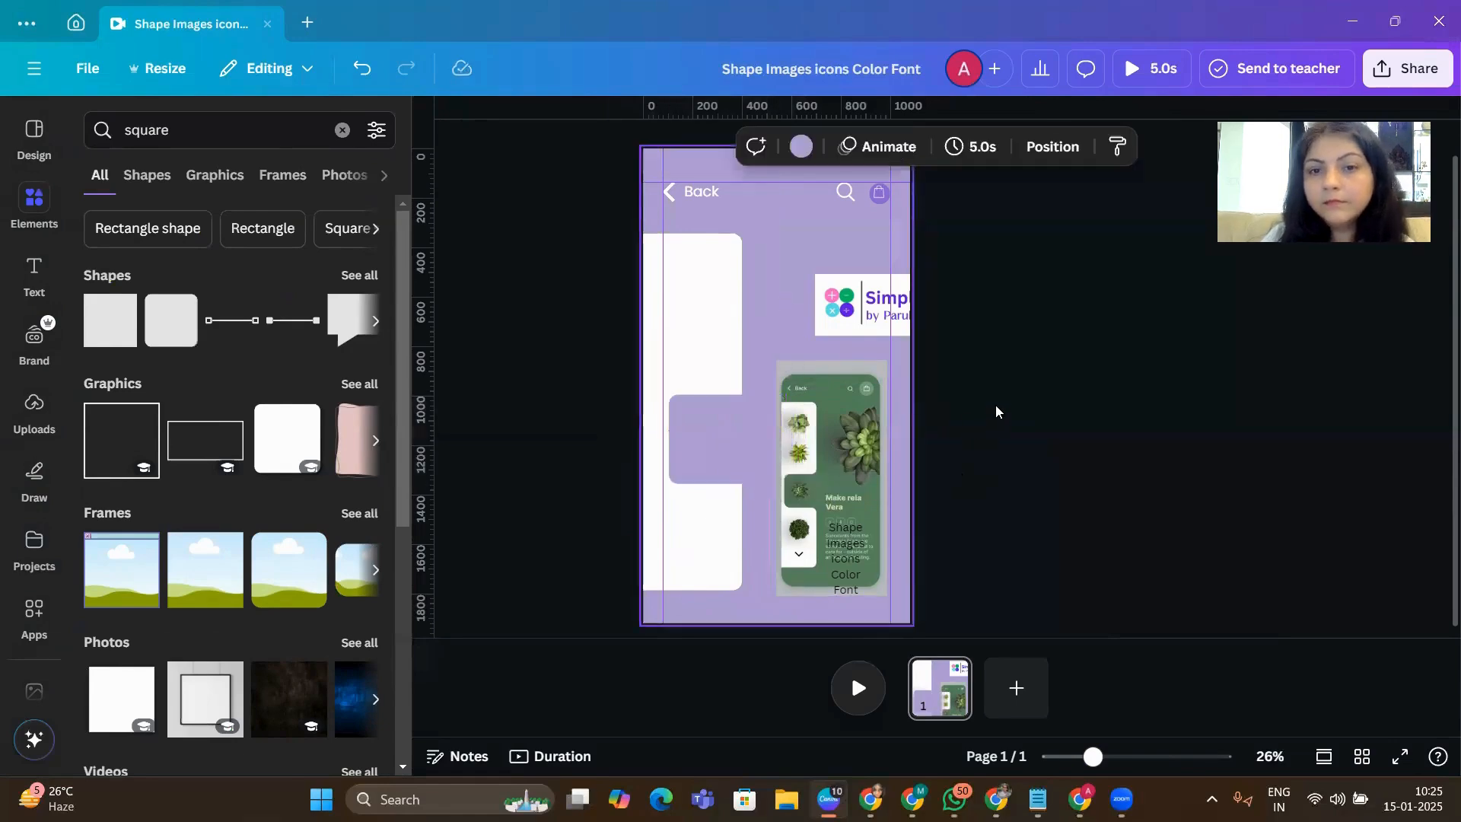
- Widen the white strip slightly towards the right and move the logo image down to the page's lower right corner
click(725, 336)
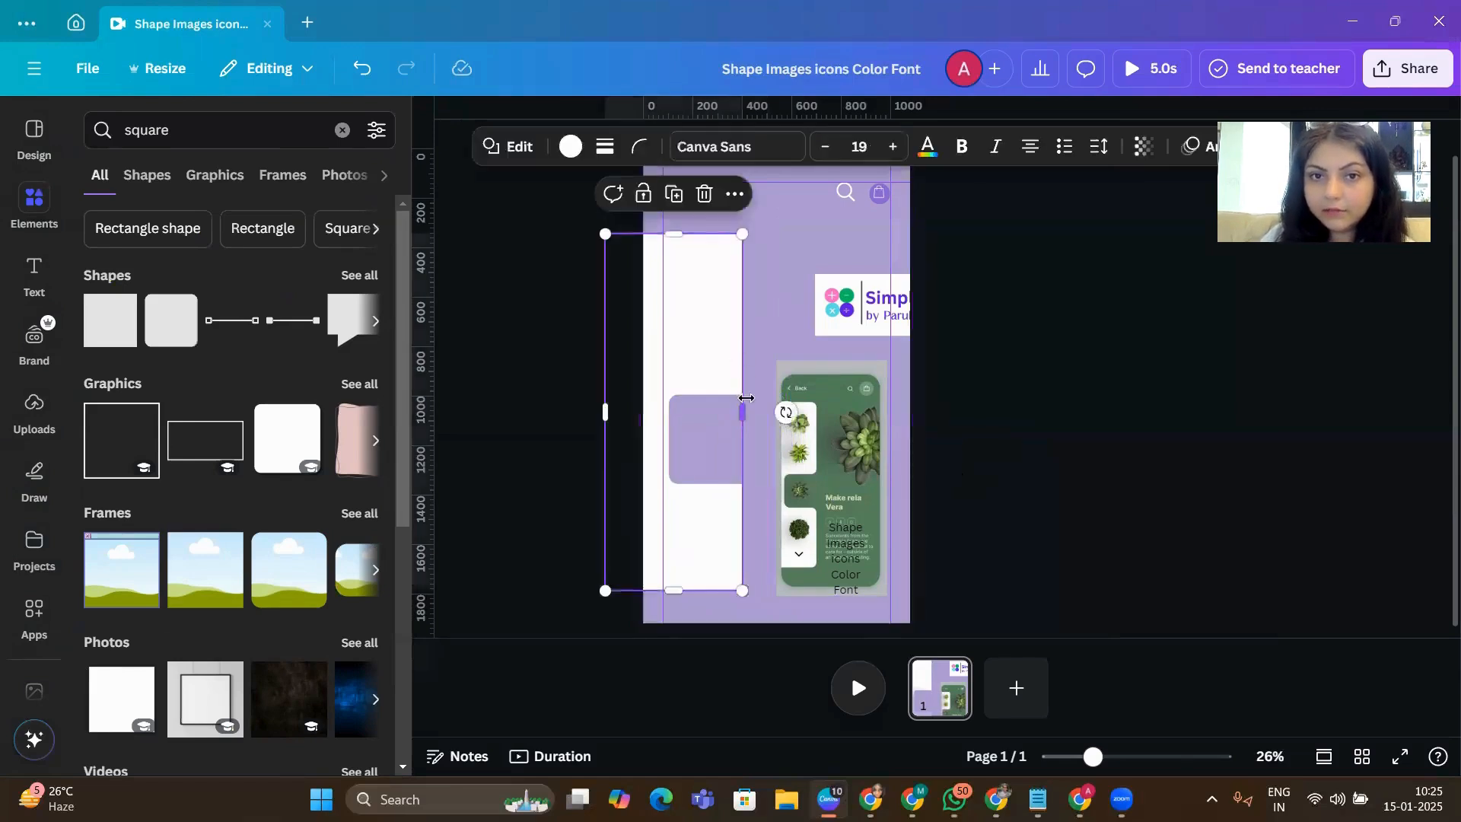
drag(746, 397, 756, 400)
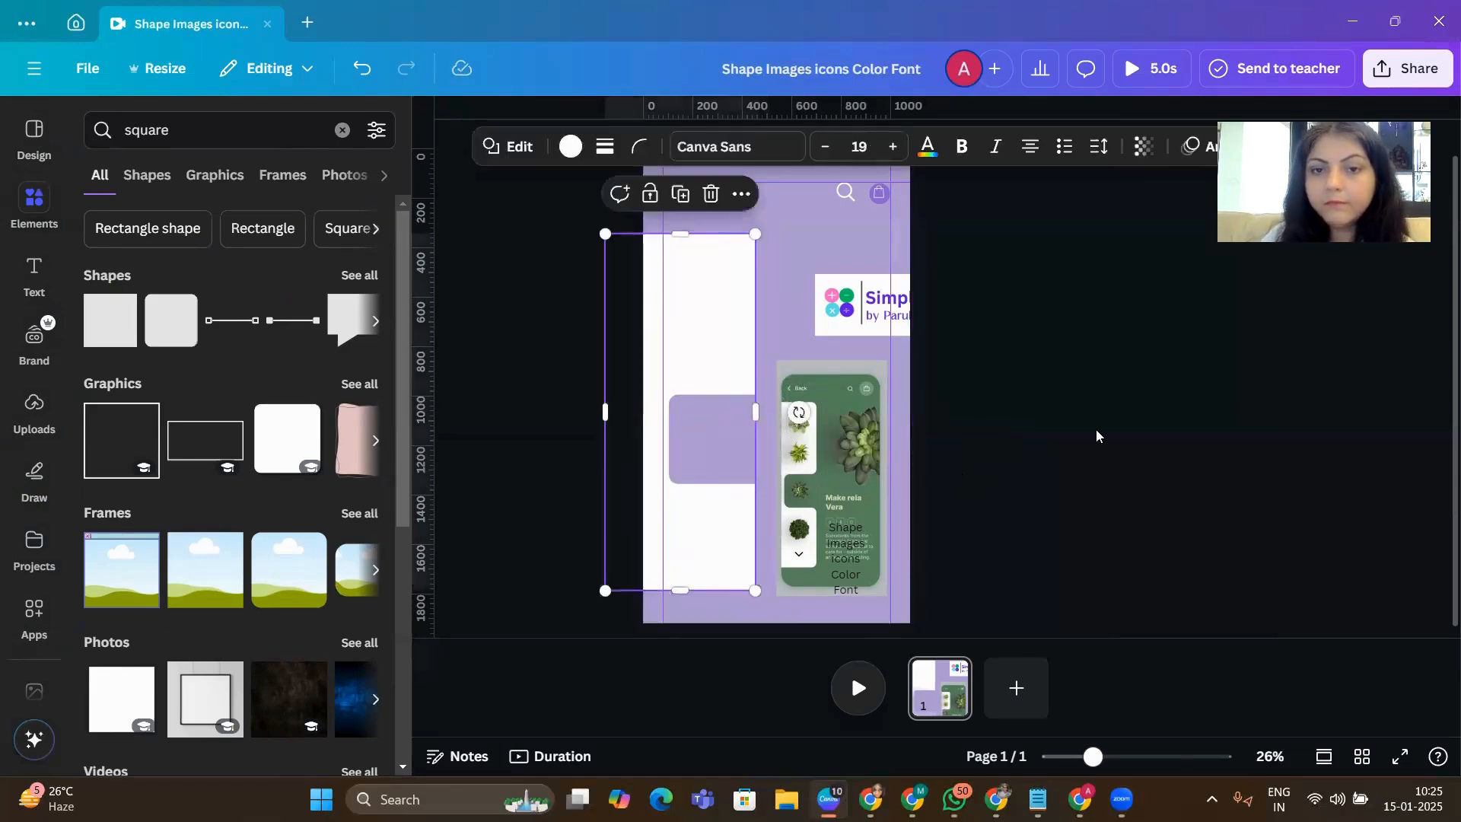
click(1096, 435)
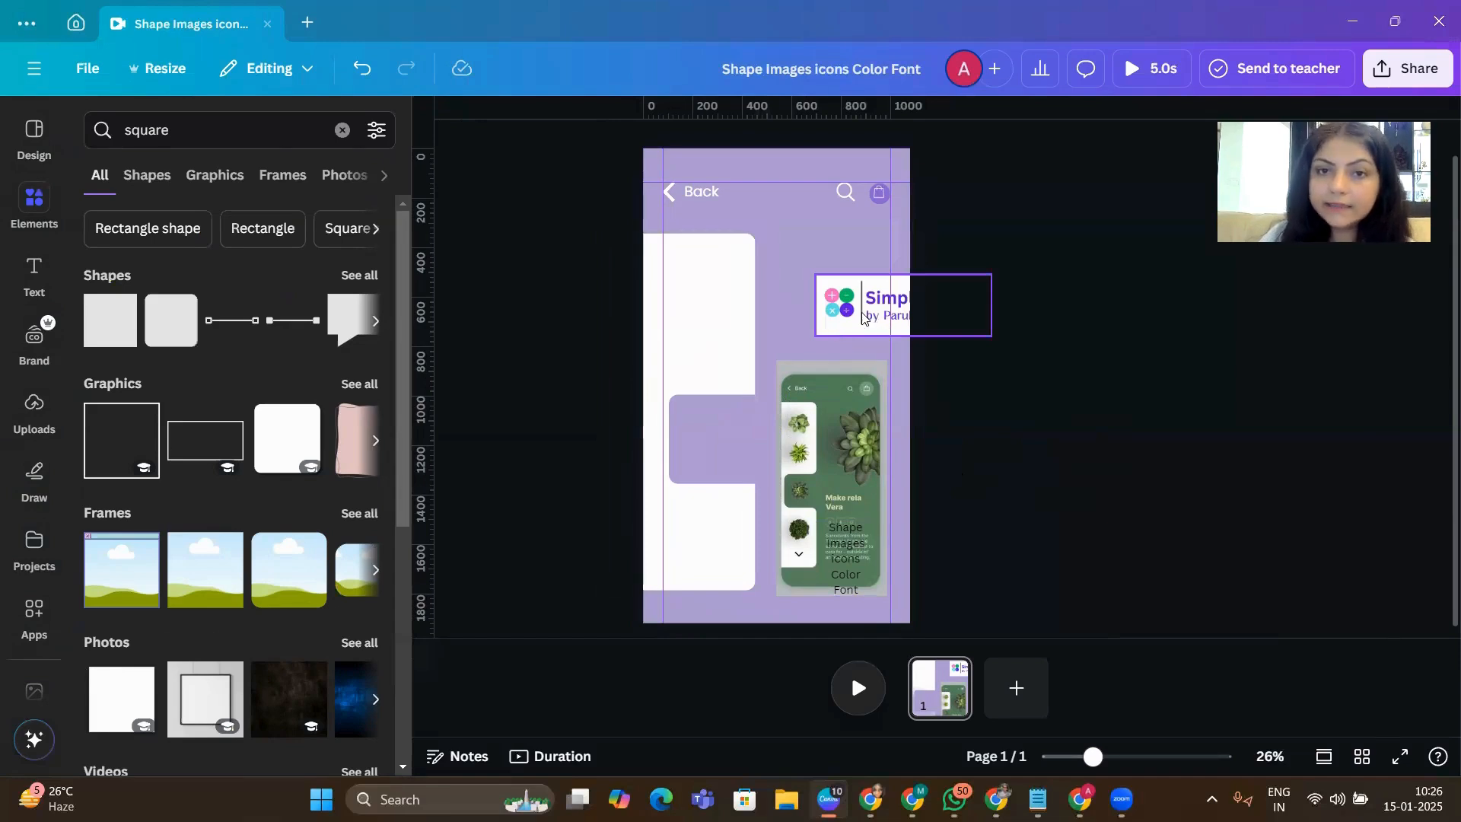
drag(862, 317, 845, 597)
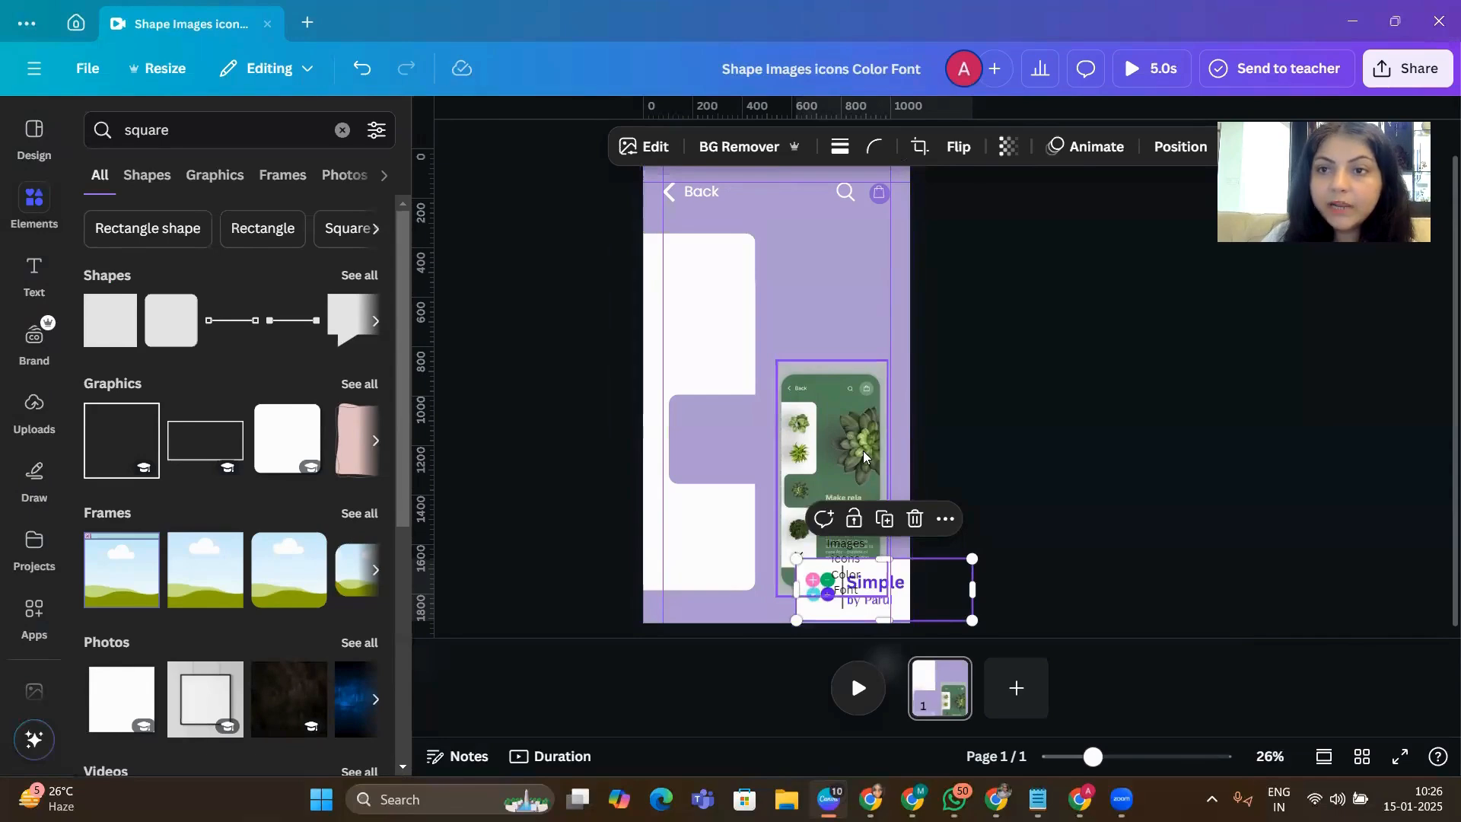
- Search the elements library for "online class" and show all the matching photos
click(190, 130)
text(o)
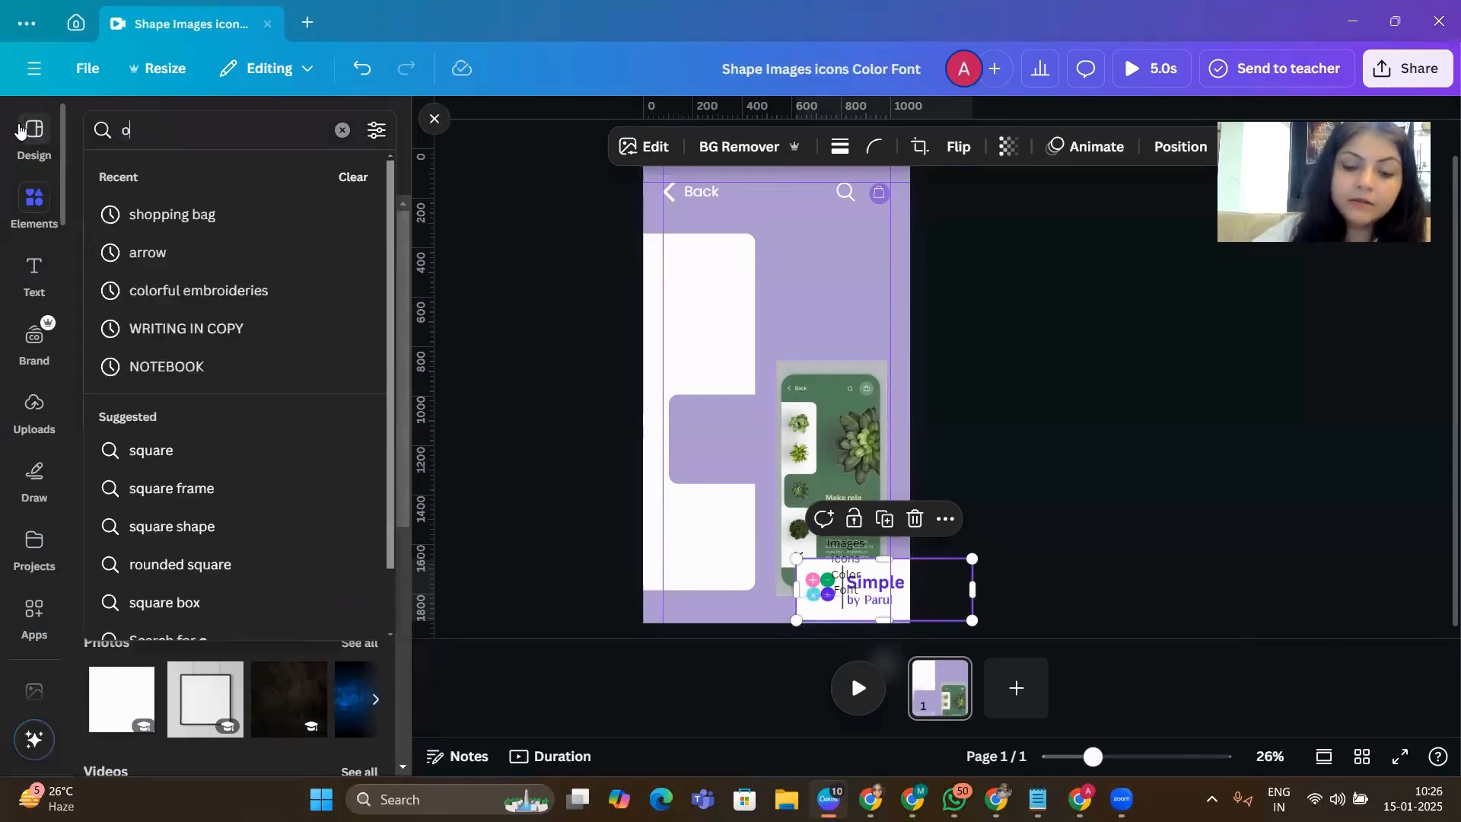
text(nline c)
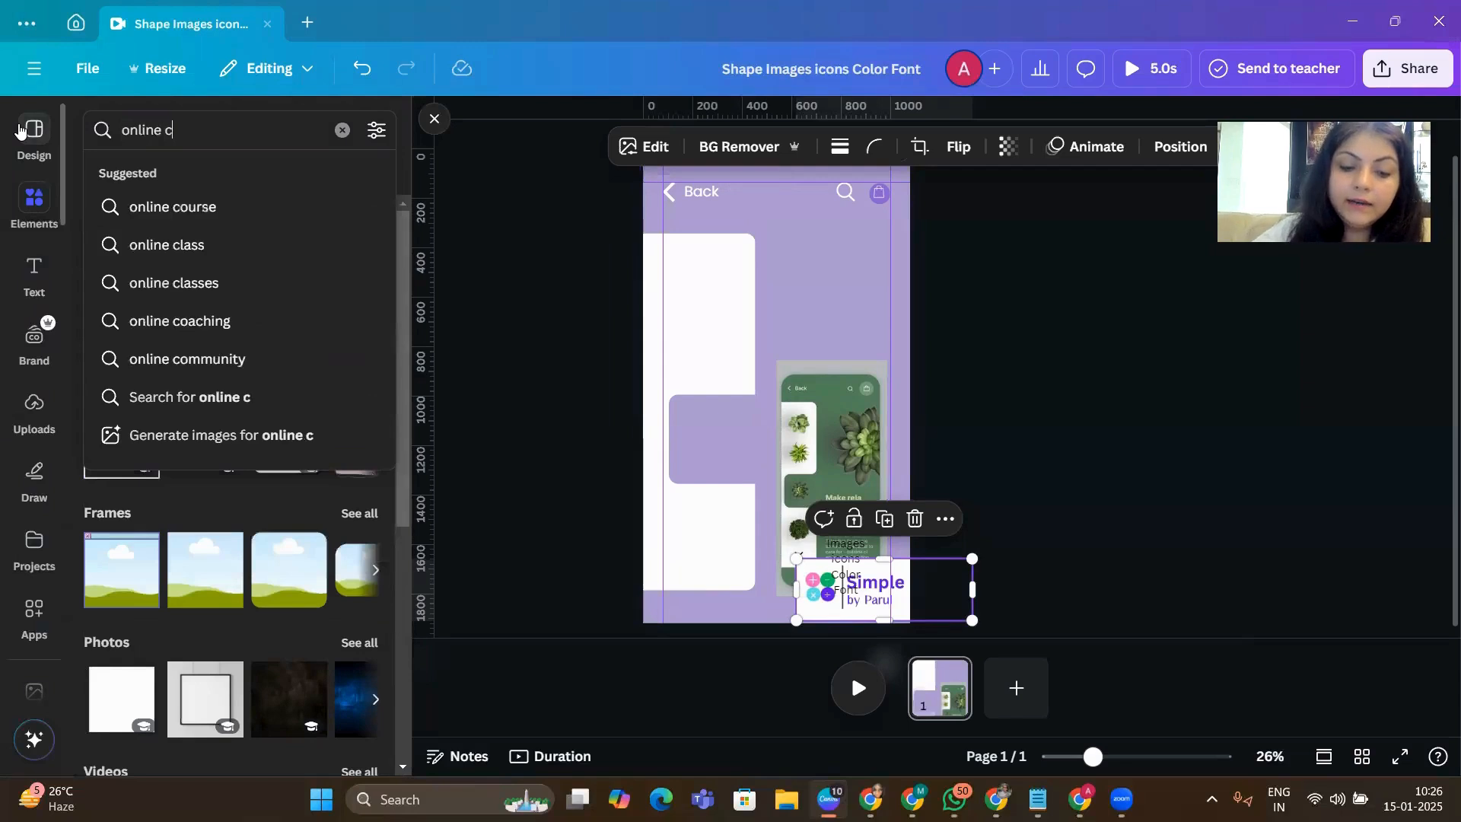
text(lass)
key(Return)
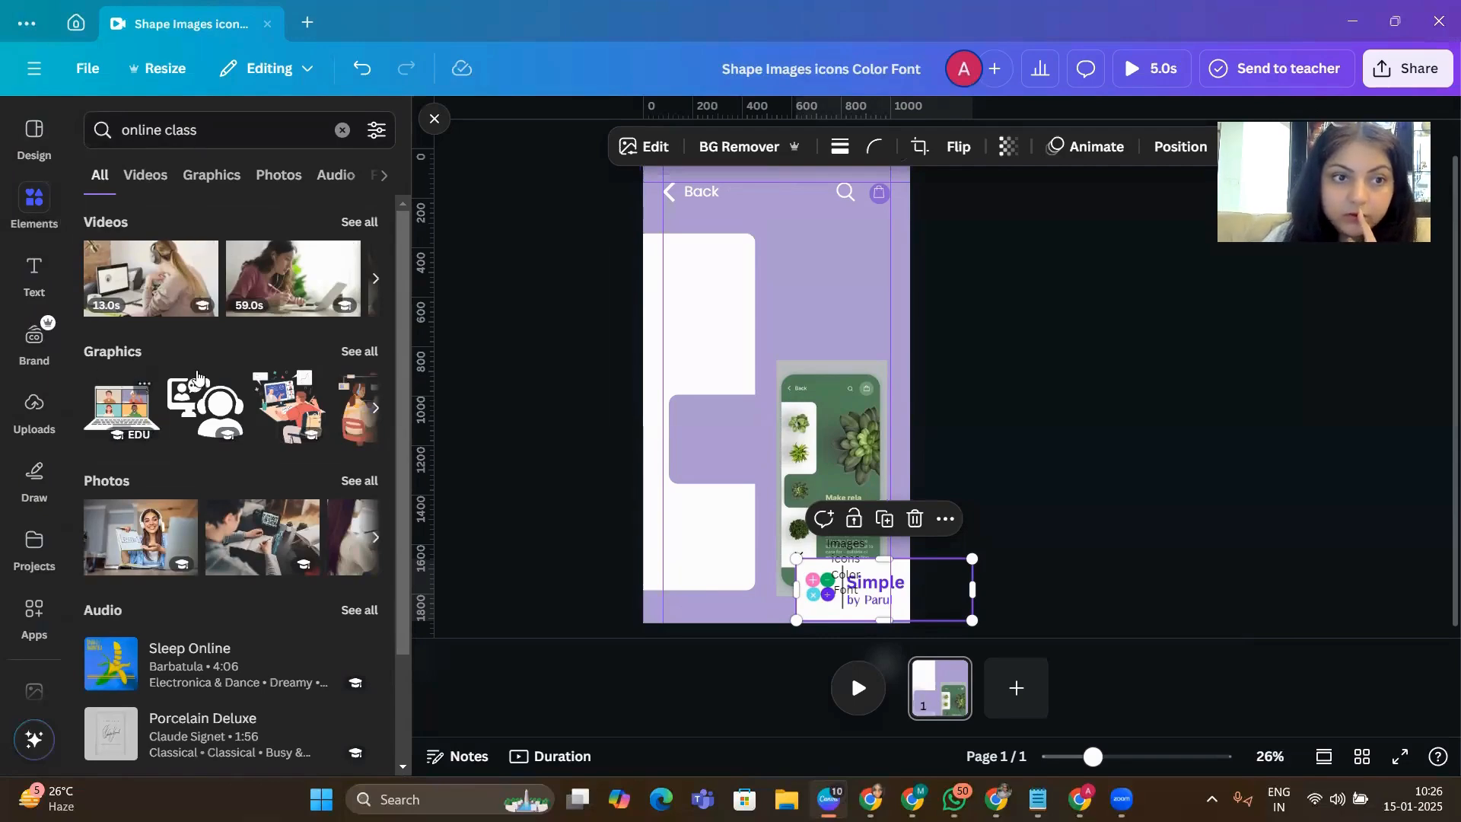
click(359, 480)
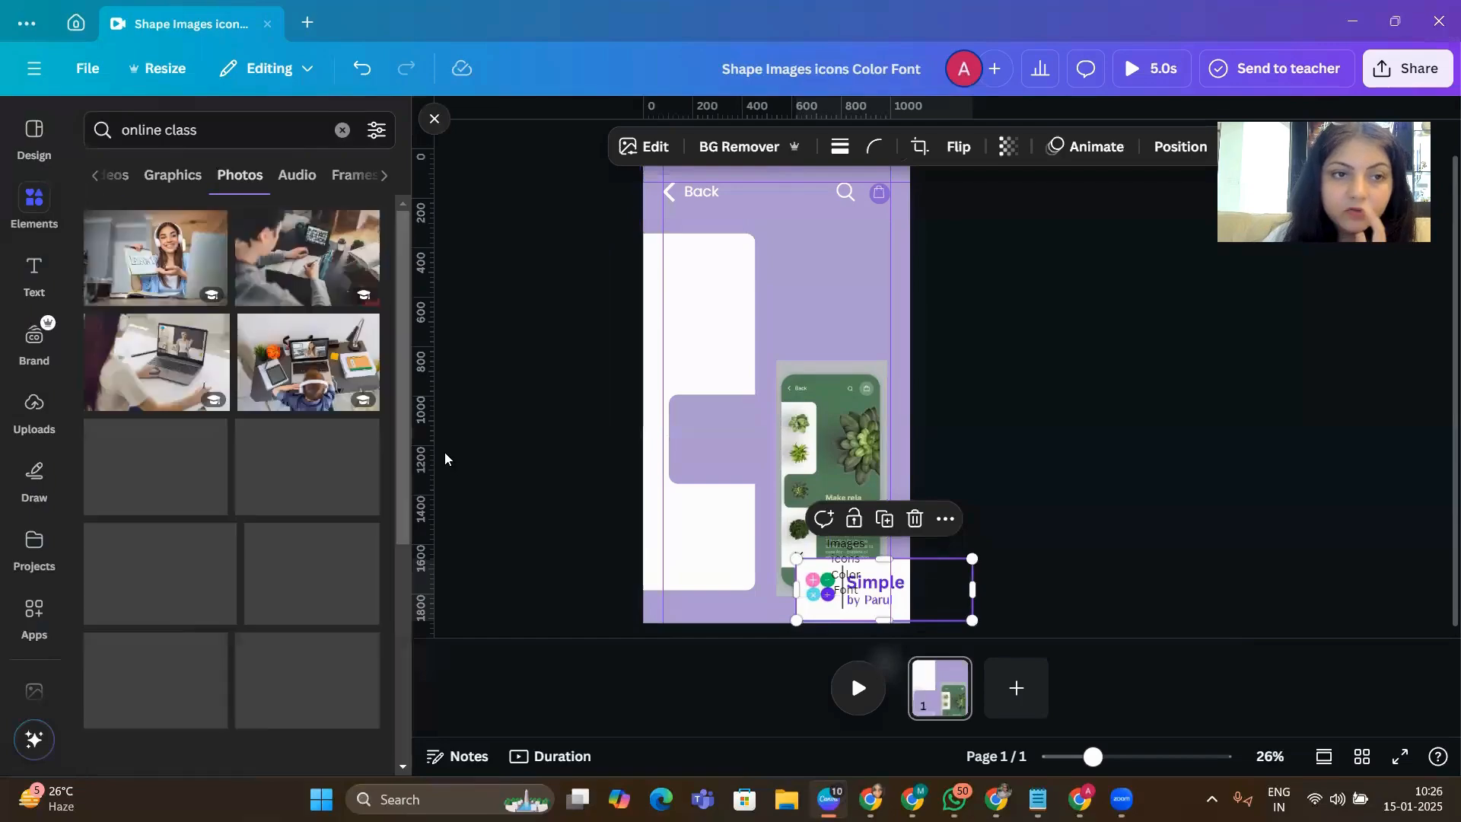
- Browse the "online class" photos for a picture of a student that suits the design
scroll(297, 424, down, 5)
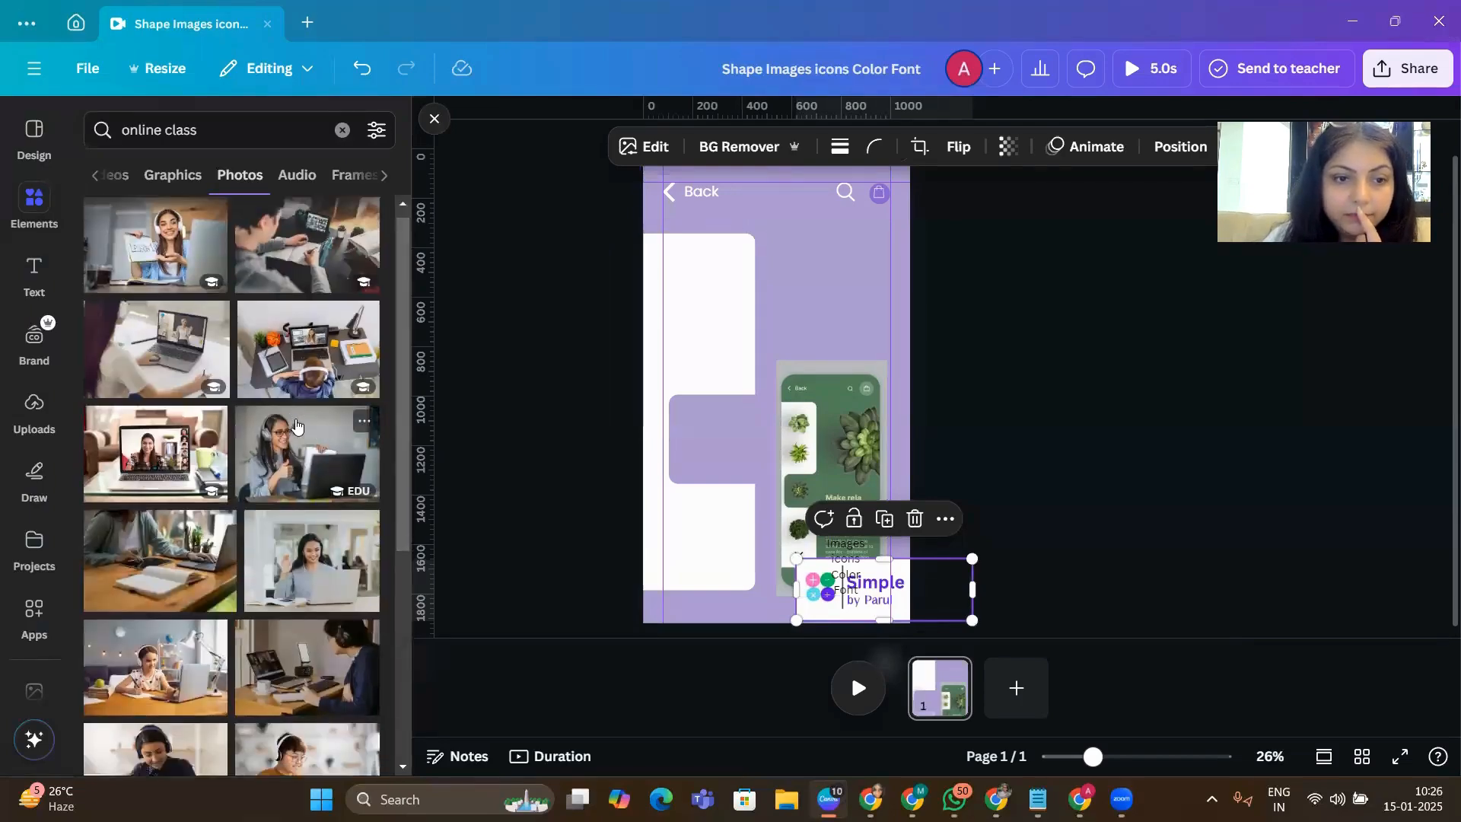
scroll(298, 420, down, 6)
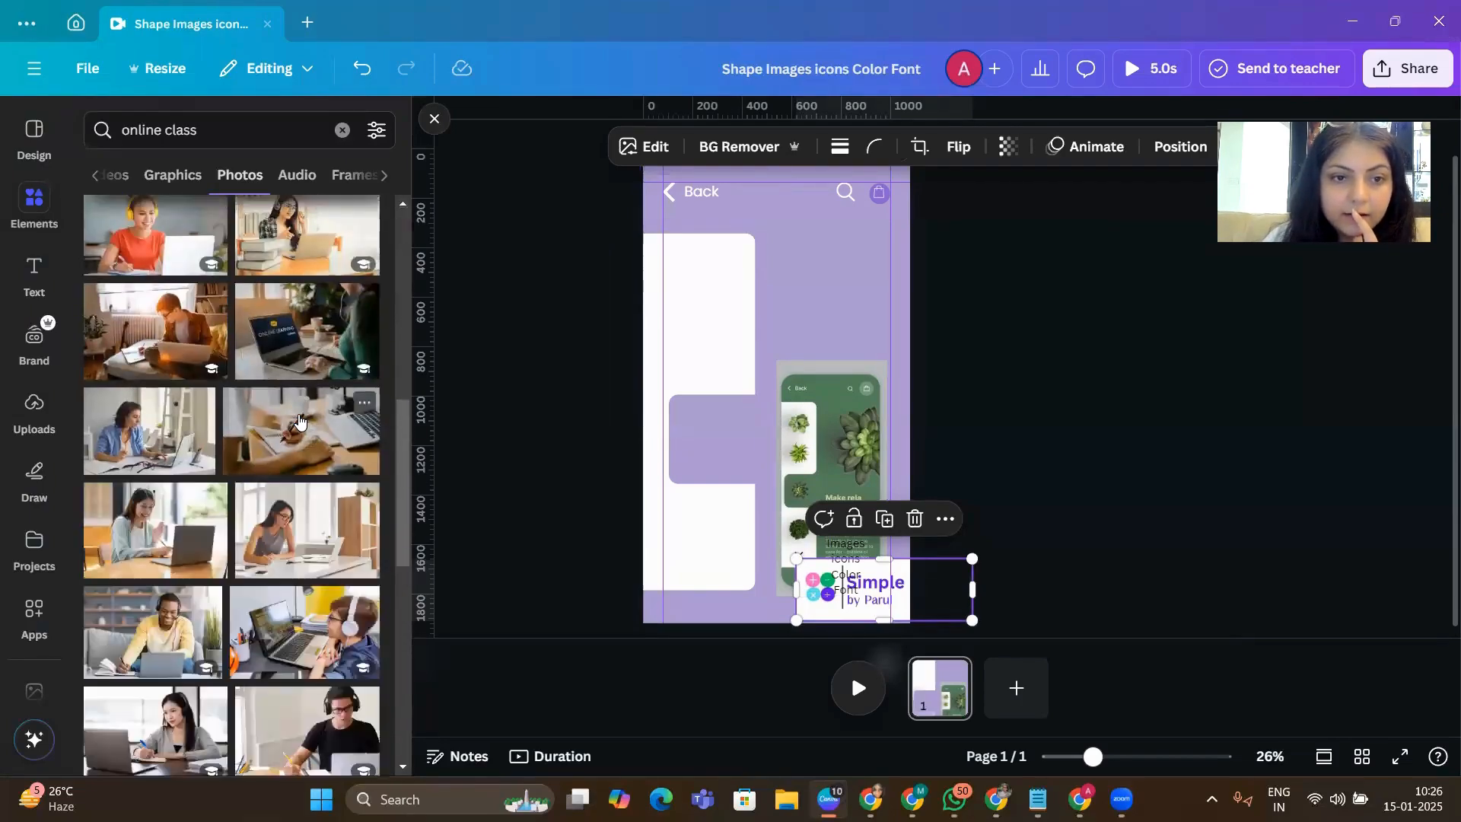
scroll(298, 420, down, 2)
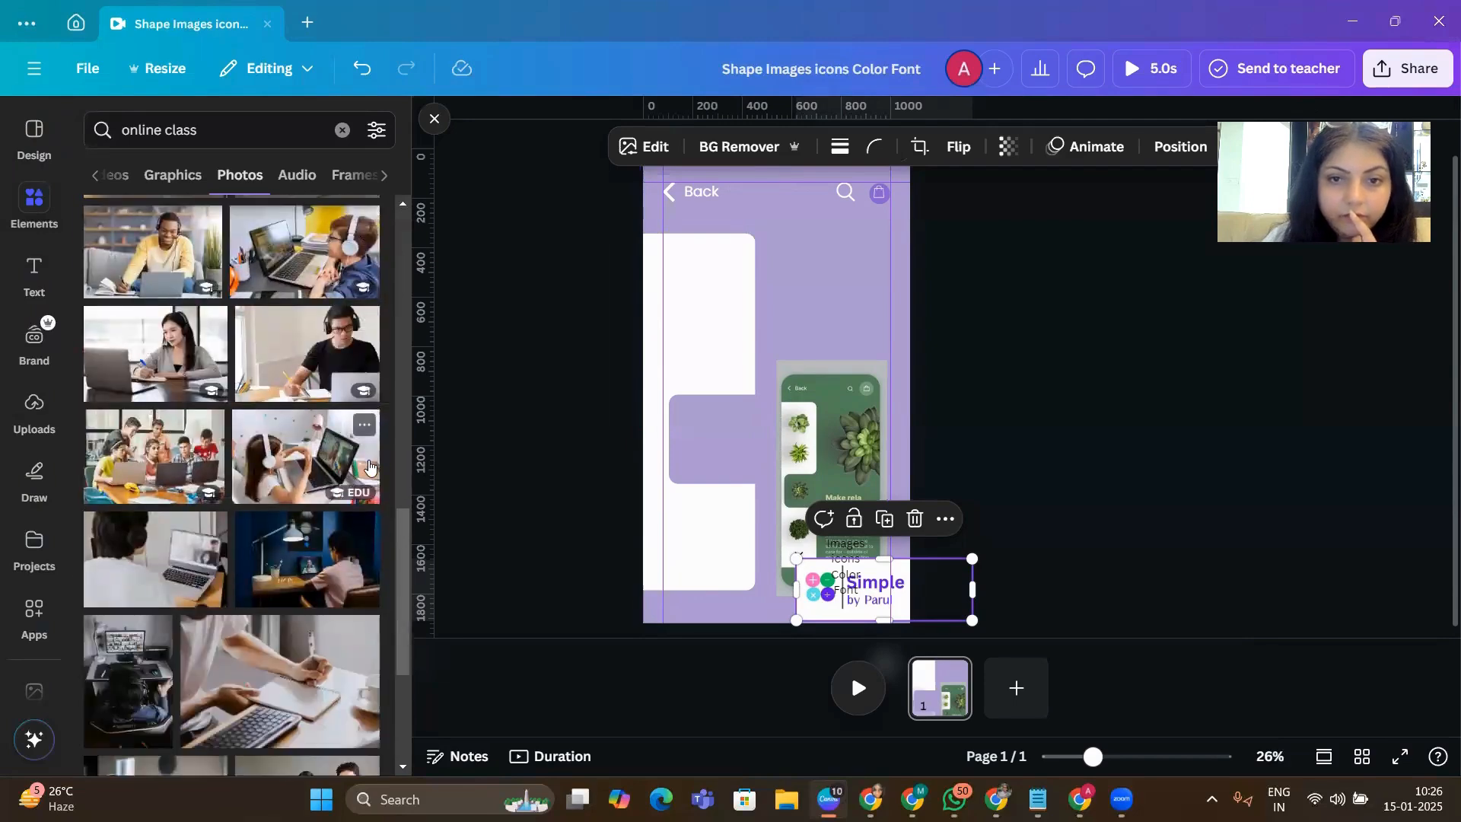
scroll(350, 464, down, 4)
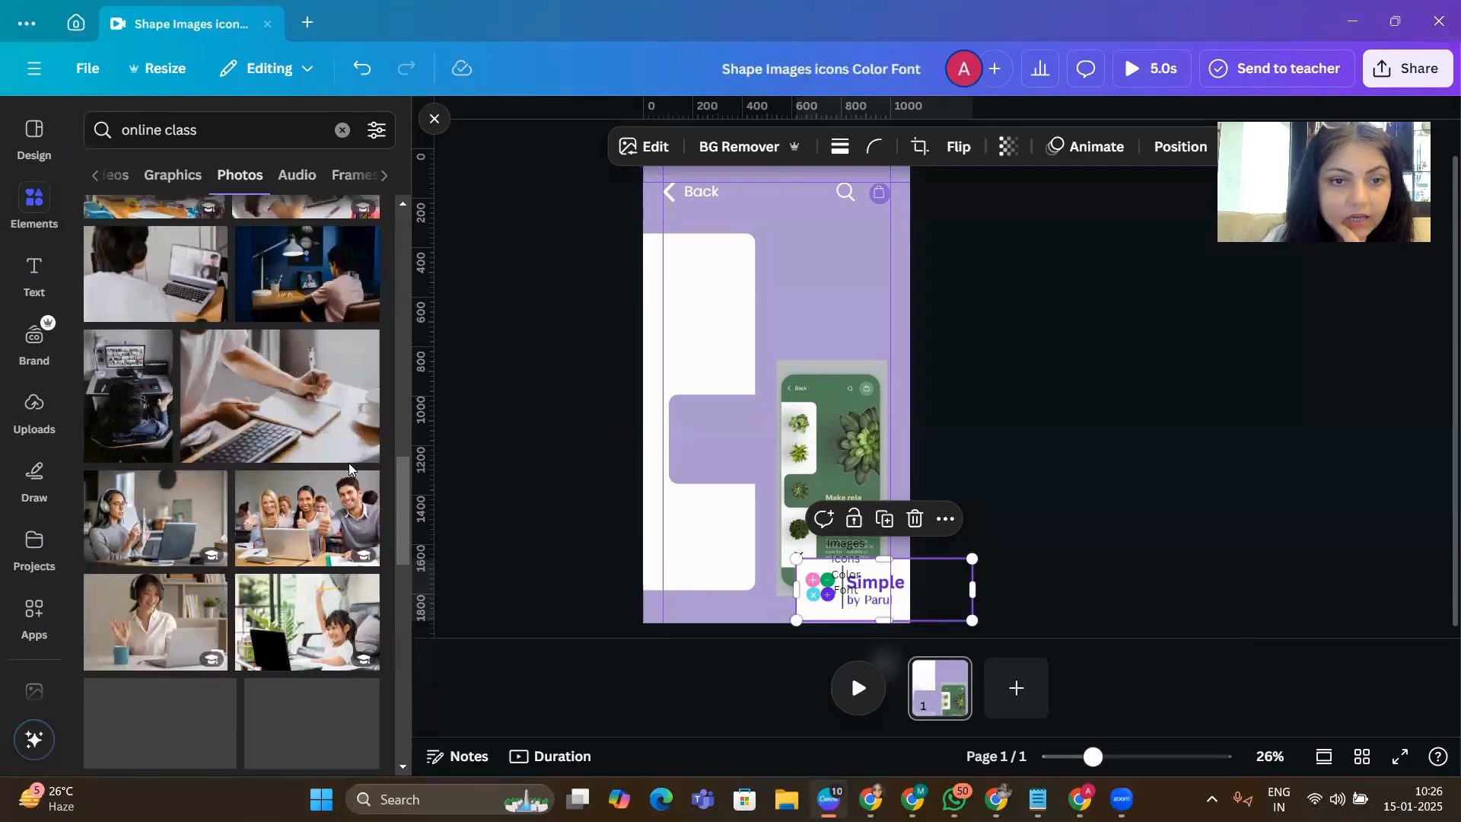
scroll(349, 465, down, 3)
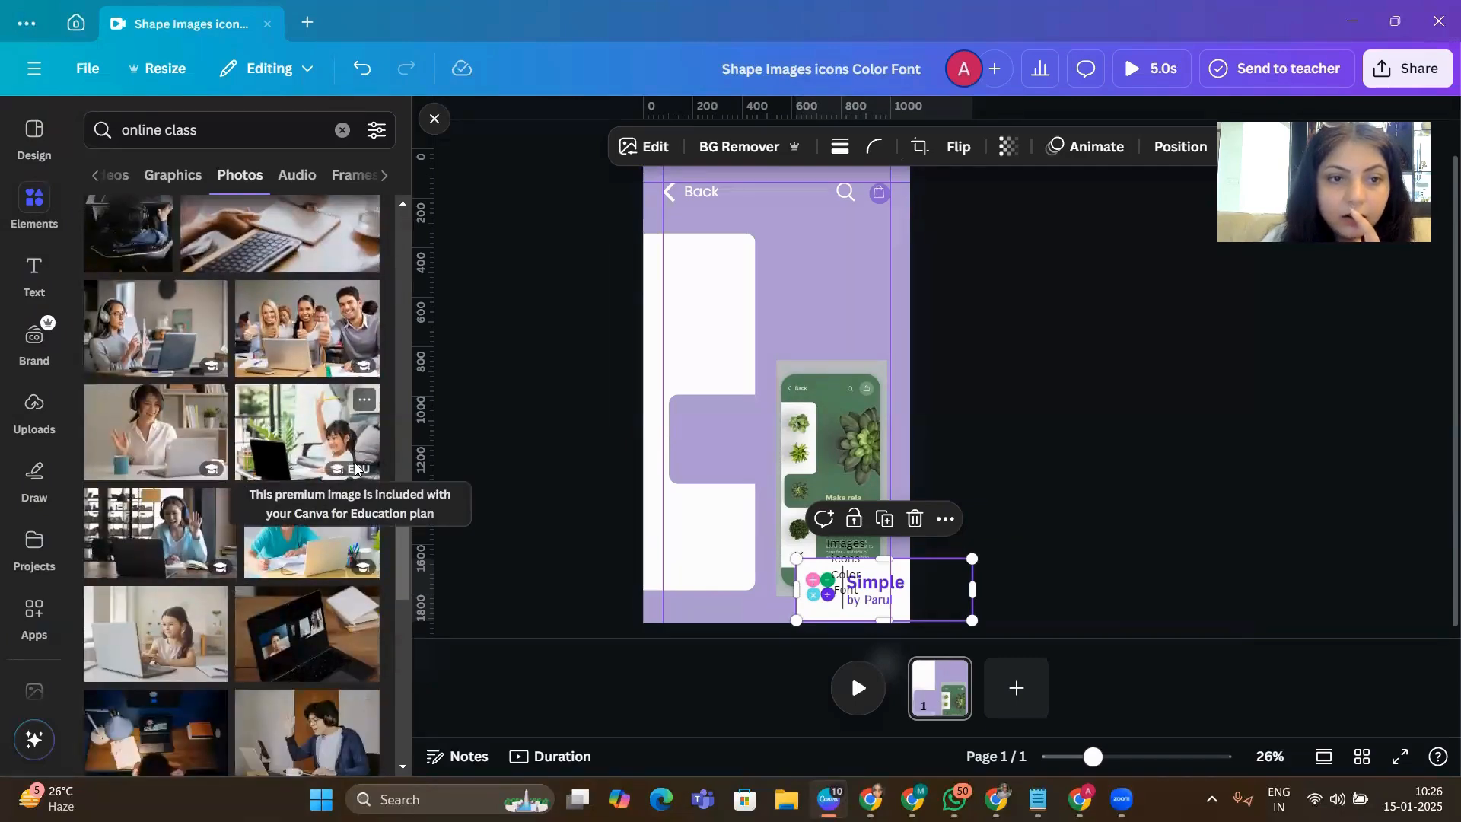
scroll(355, 467, down, 4)
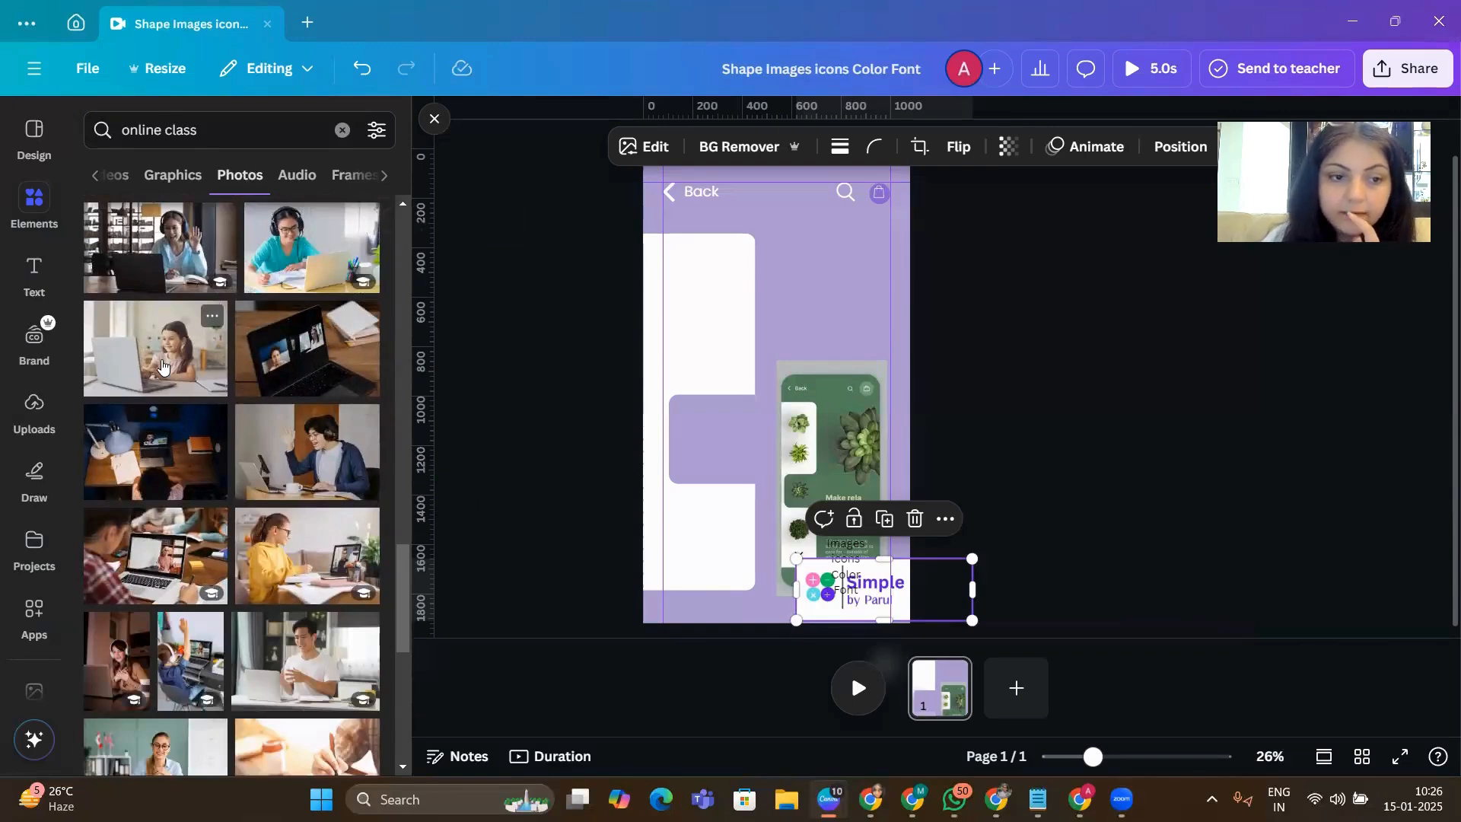
scroll(162, 368, down, 3)
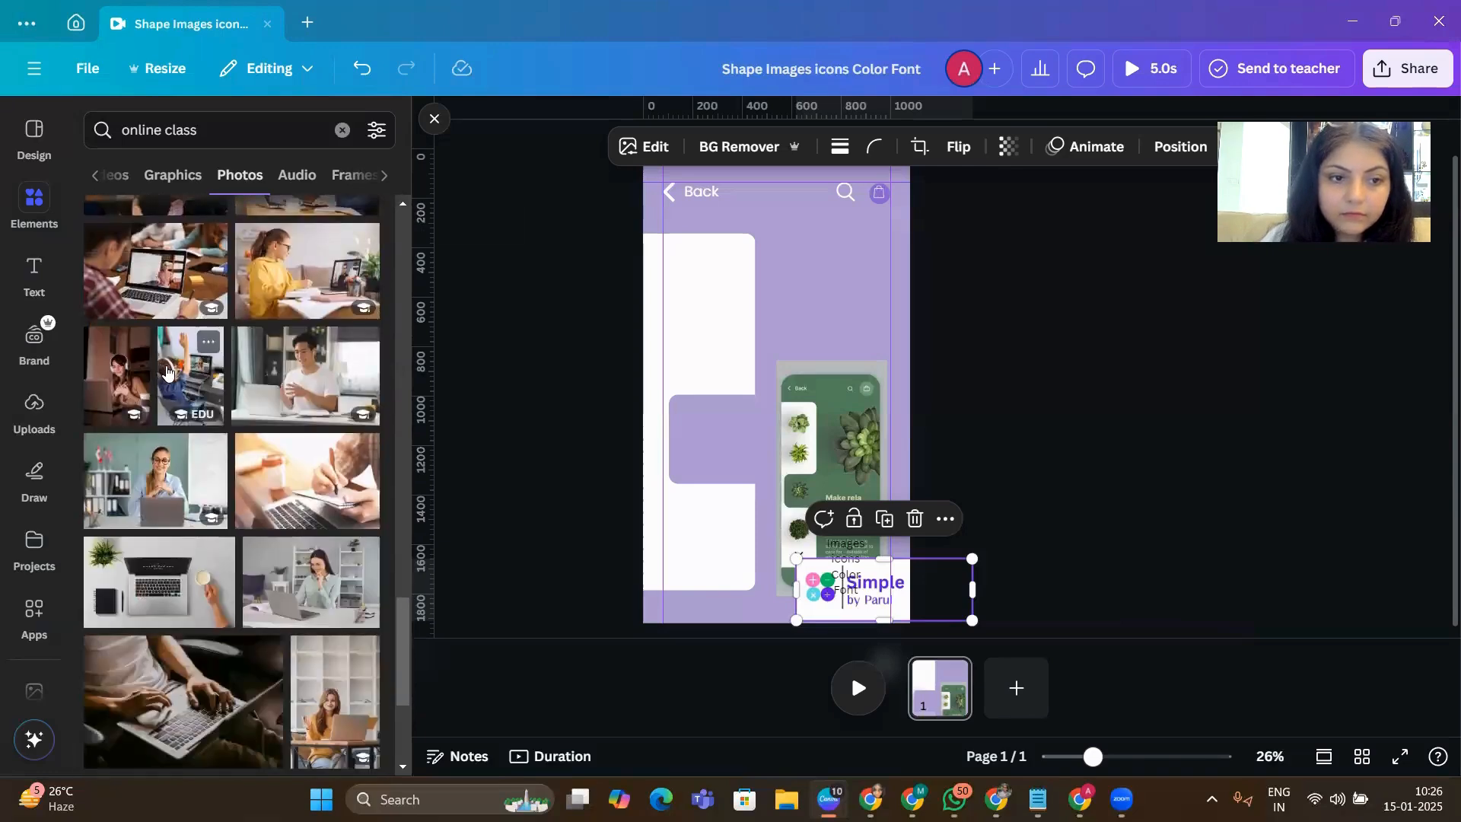
scroll(166, 372, down, 3)
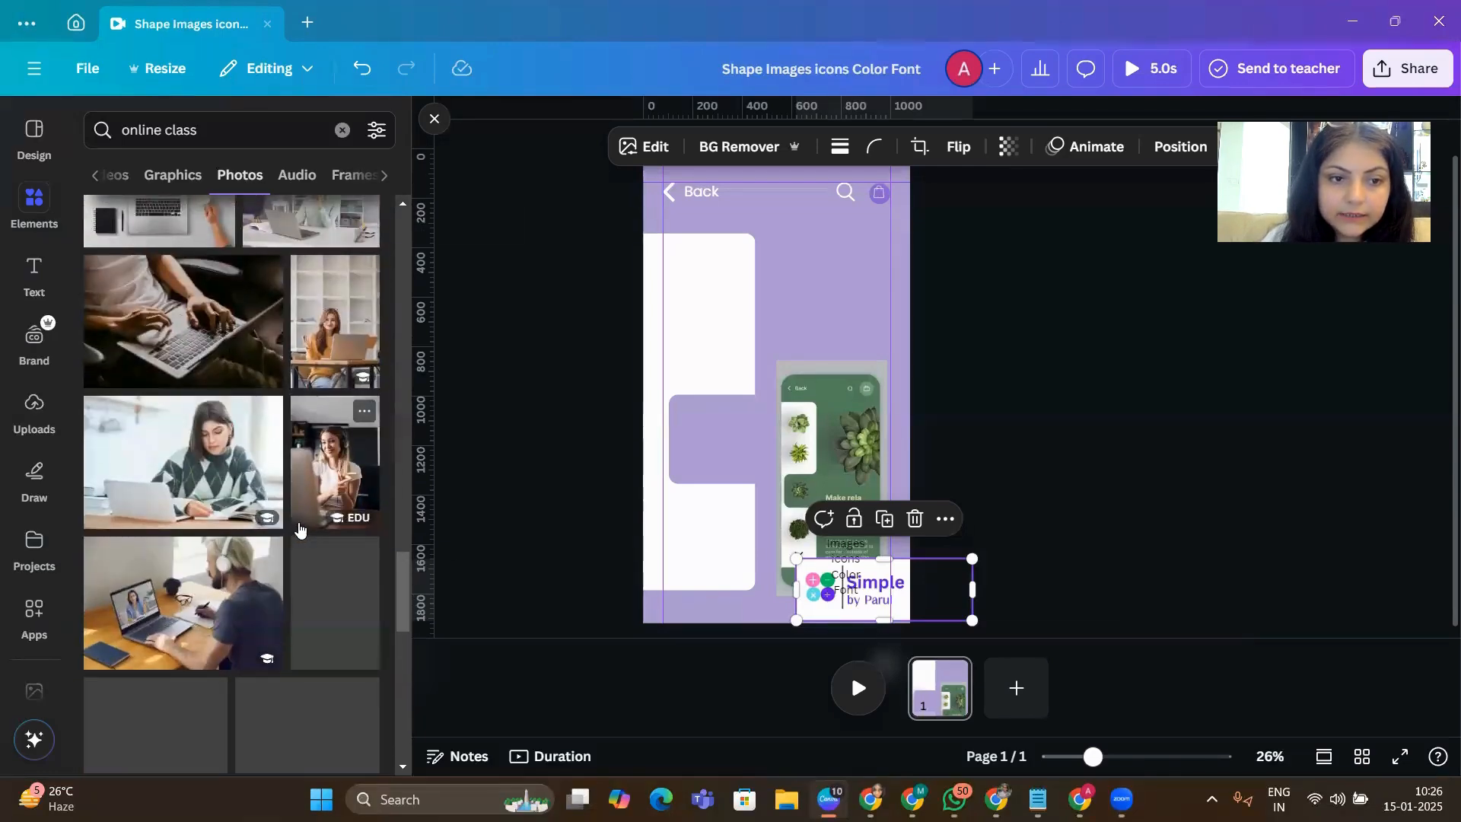
scroll(304, 522, down, 3)
scroll(305, 517, down, 3)
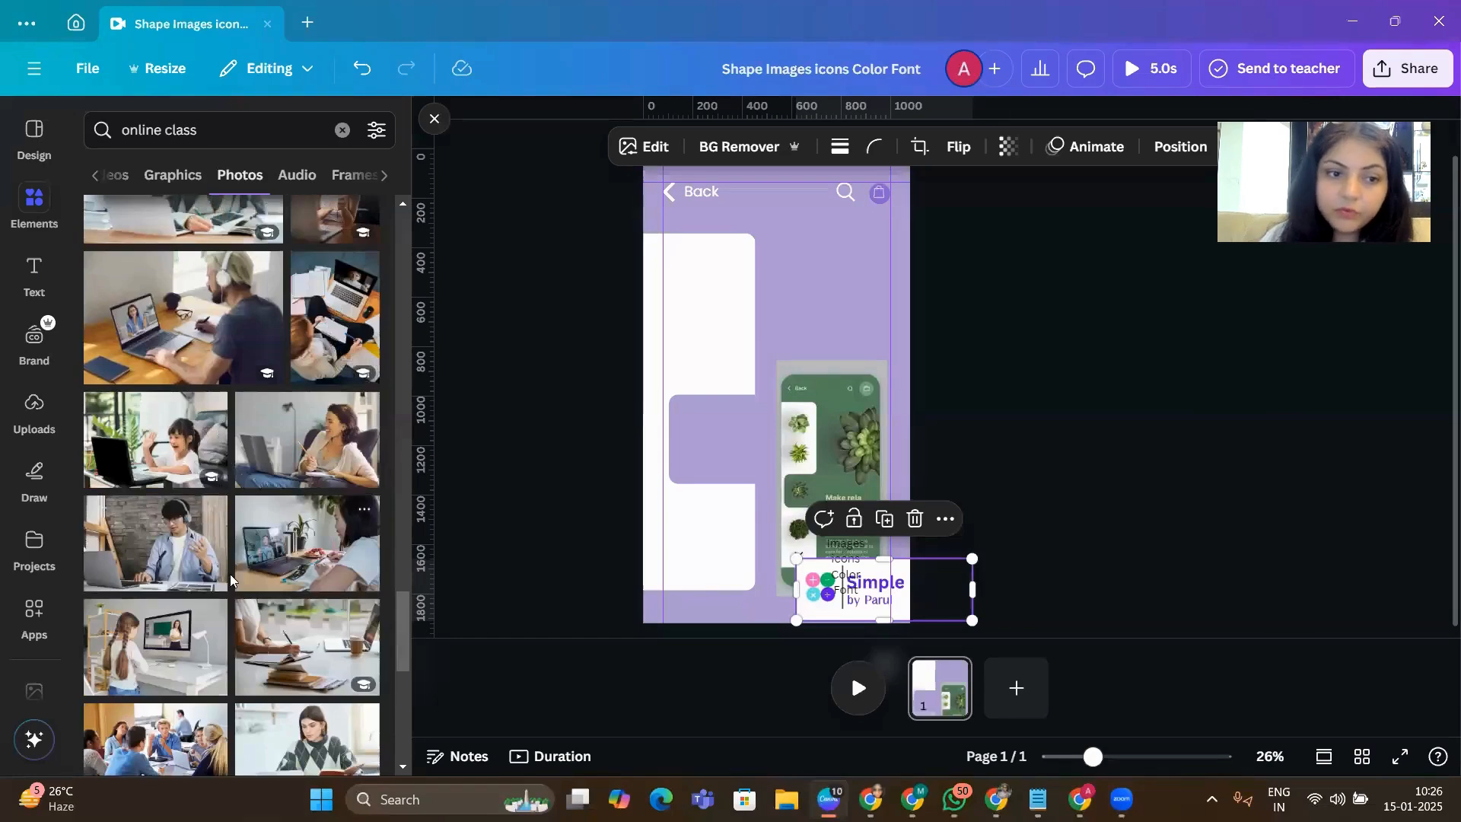
scroll(321, 560, down, 1)
scroll(308, 551, down, 5)
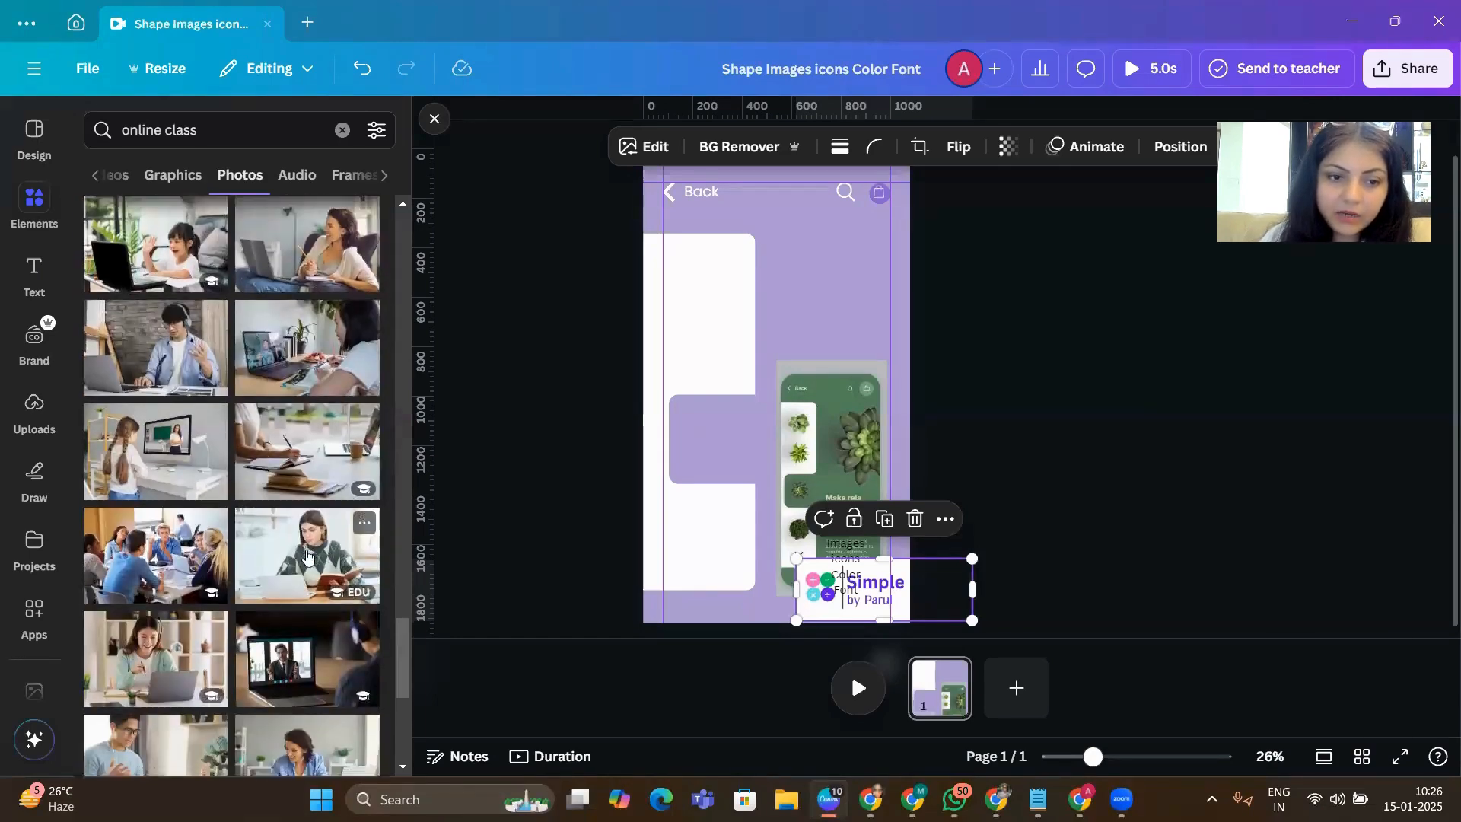
scroll(300, 544, down, 4)
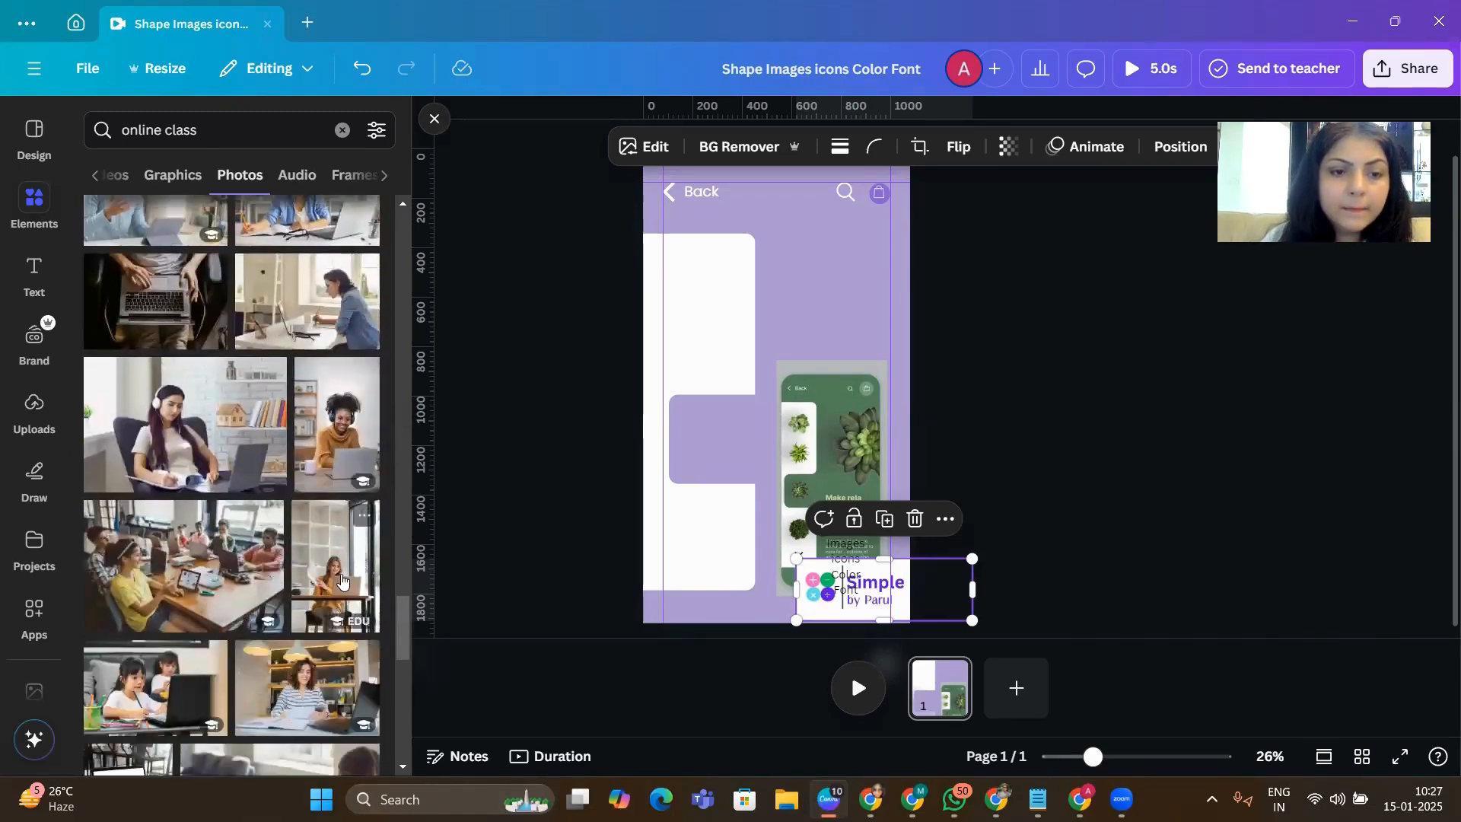
scroll(327, 581, down, 3)
scroll(338, 580, down, 3)
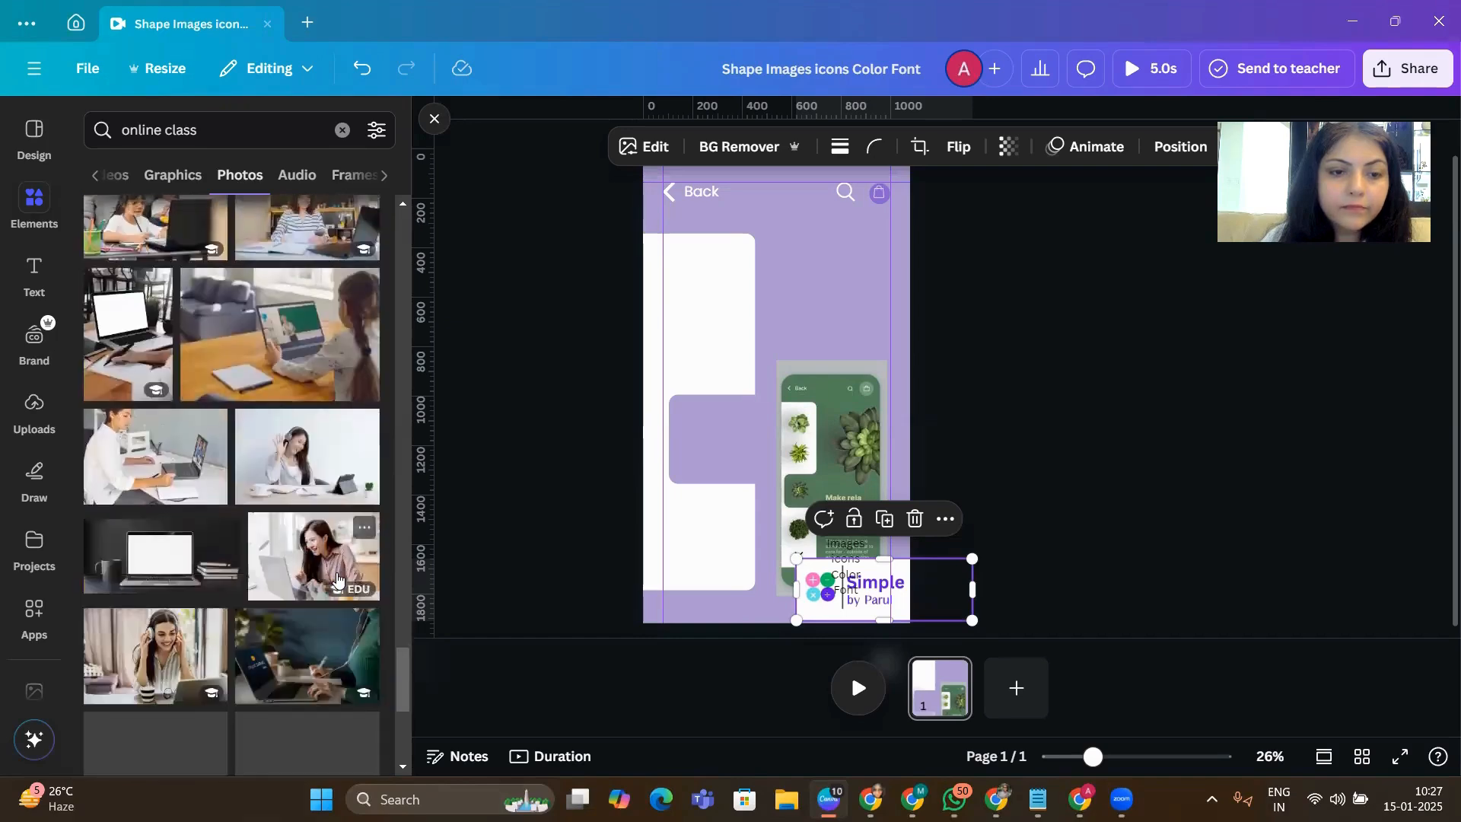
- Refine the photo search to "online class teenage"
click(214, 128)
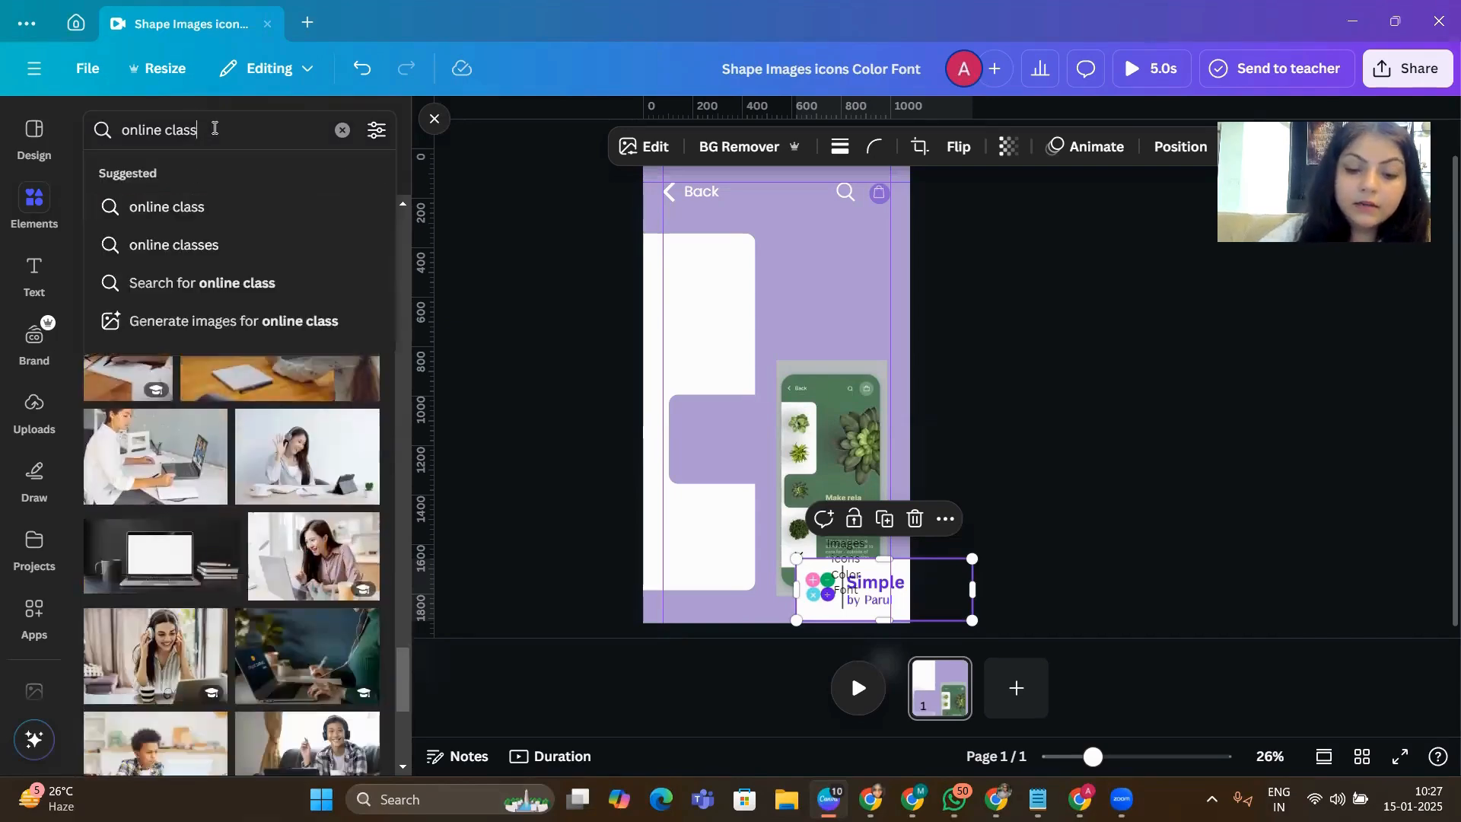
text(telngae)
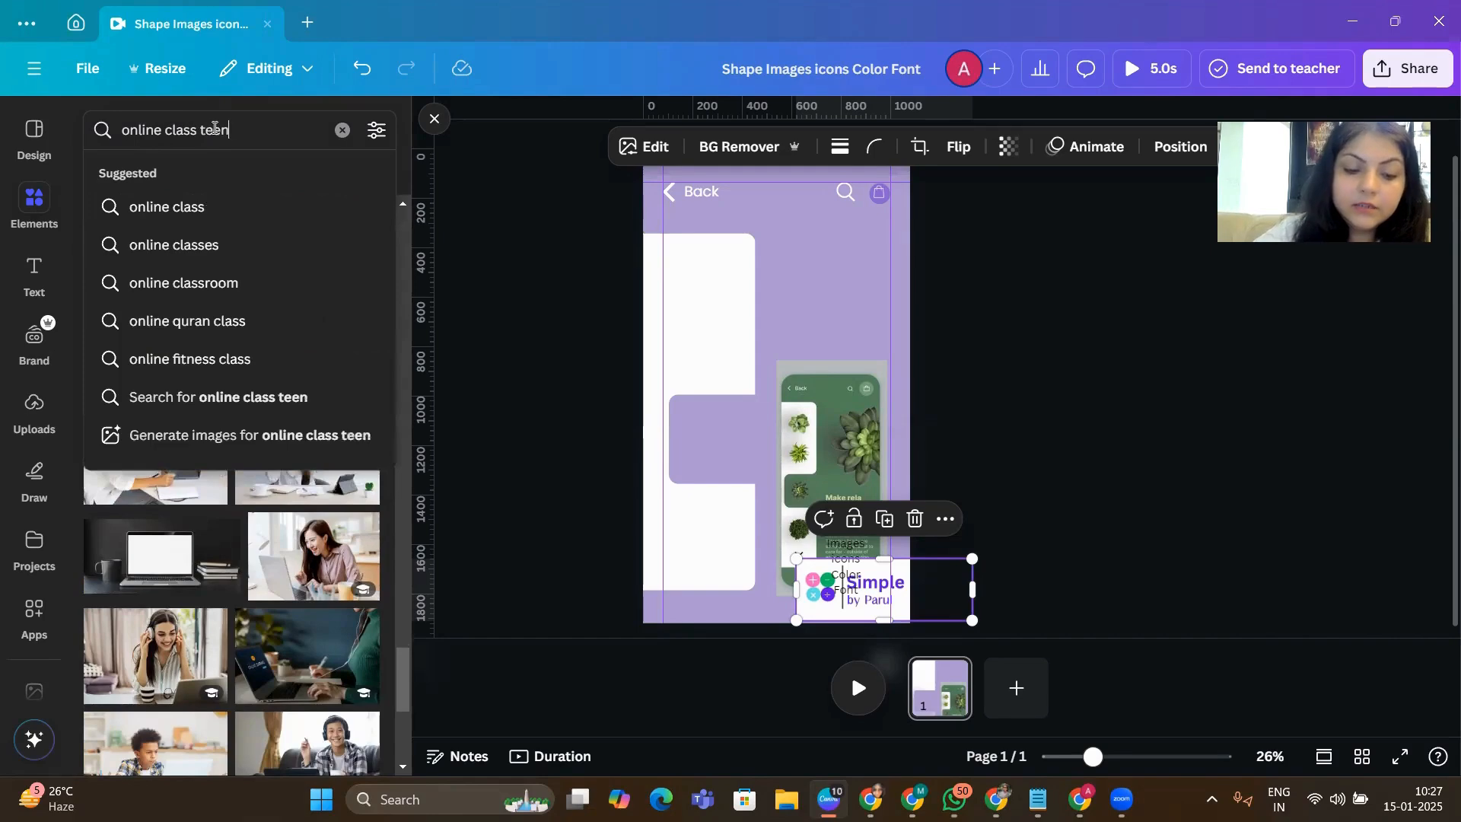
key(Return)
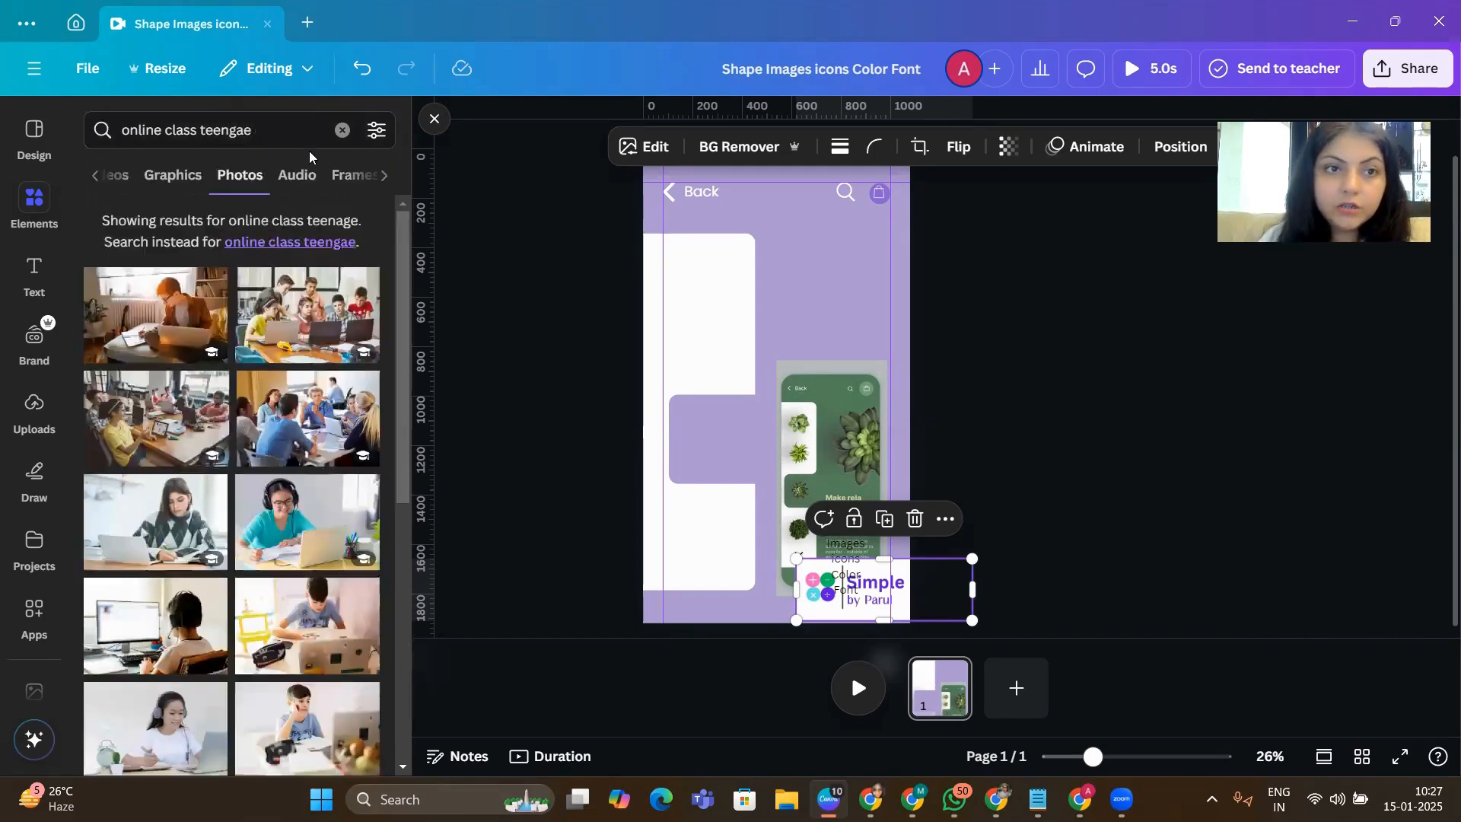
click(260, 128)
key(BackSpace)
key(BackSpace)
key(BackSpace)
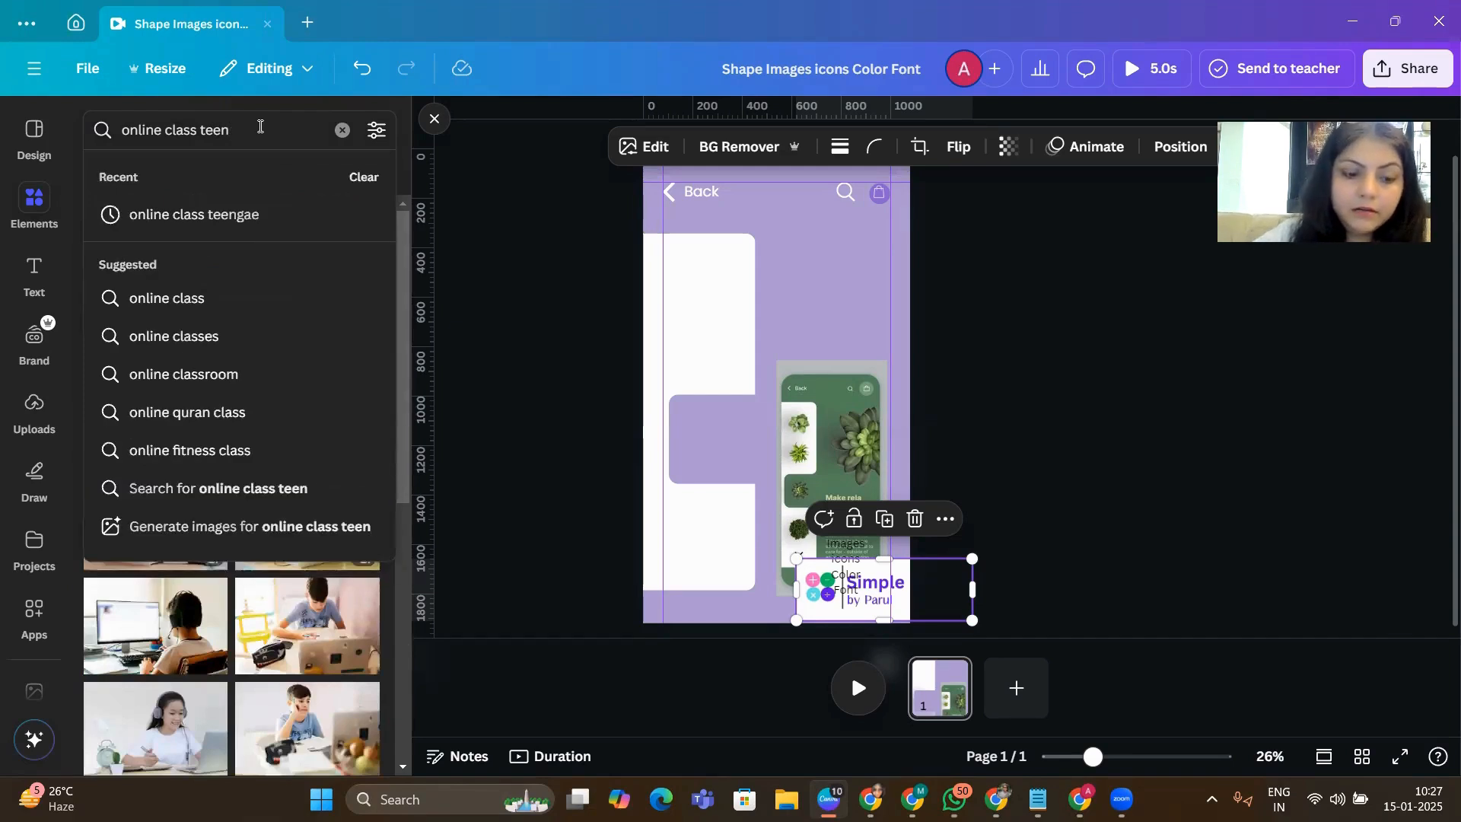
text(age)
key(Return)
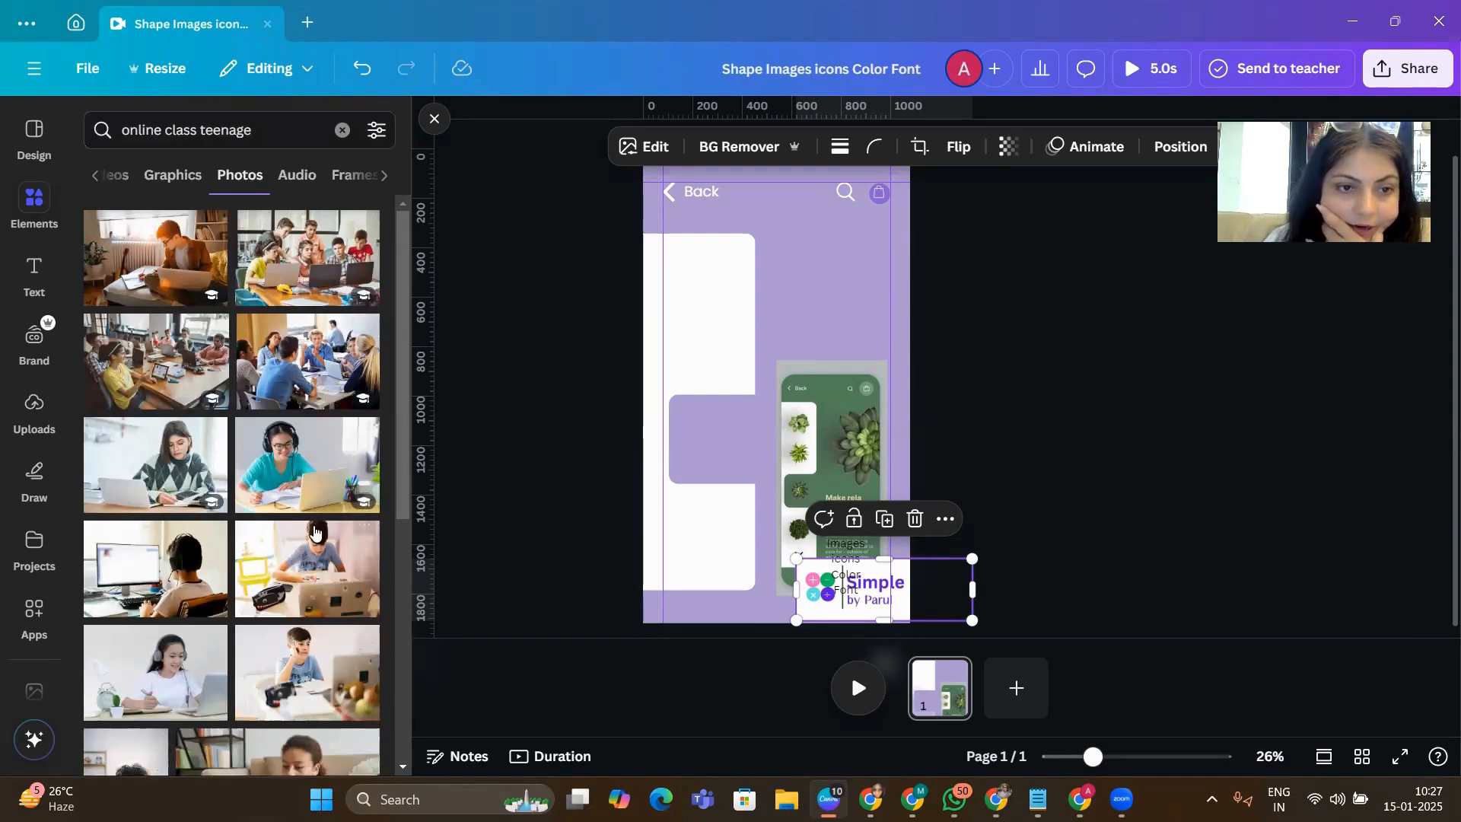
- Insert the photo of the girl in white with headphones and place it below the header against the page's right edge
scroll(218, 483, down, 4)
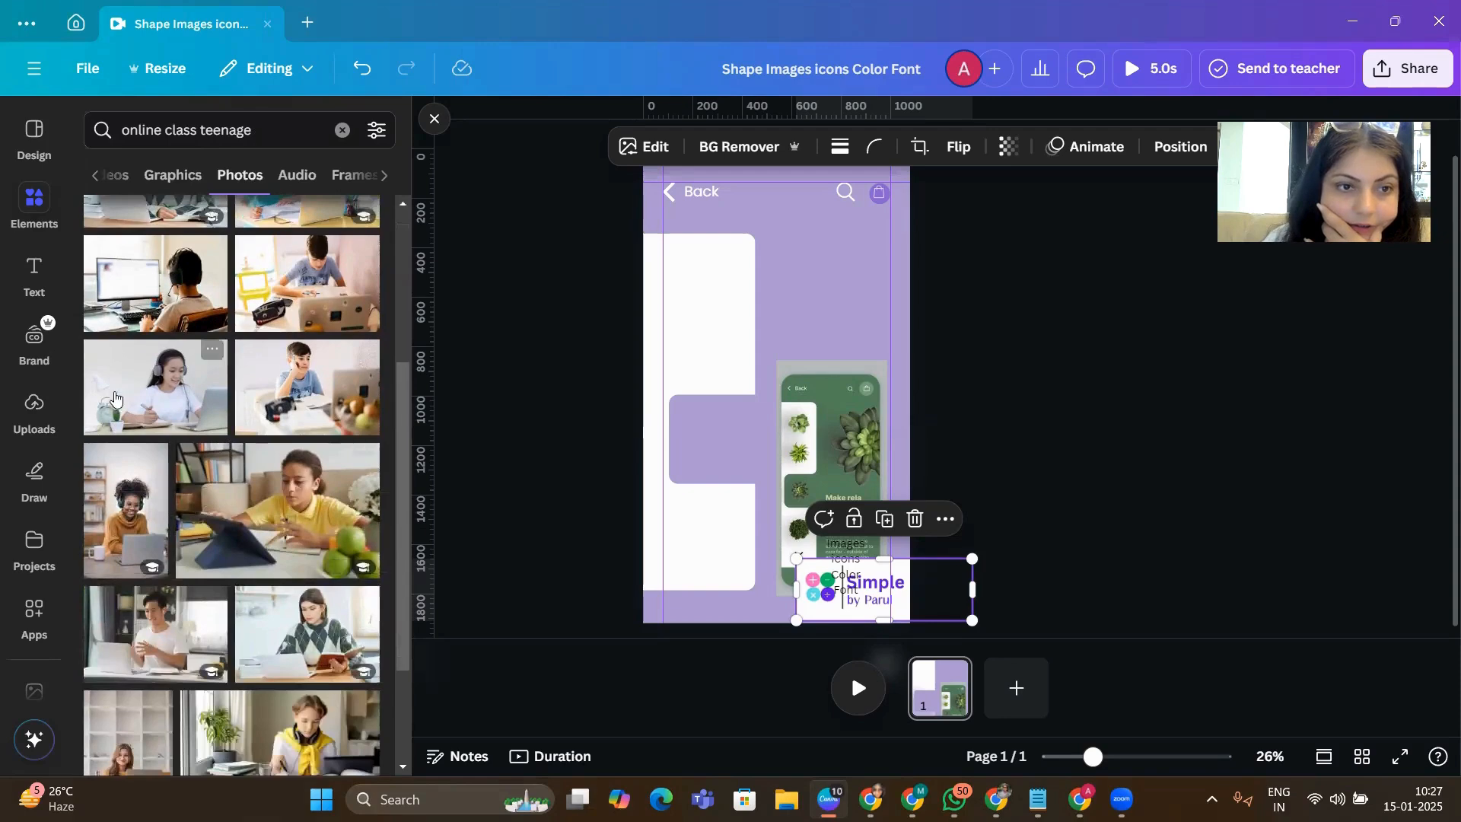
click(159, 406)
drag(823, 381, 849, 306)
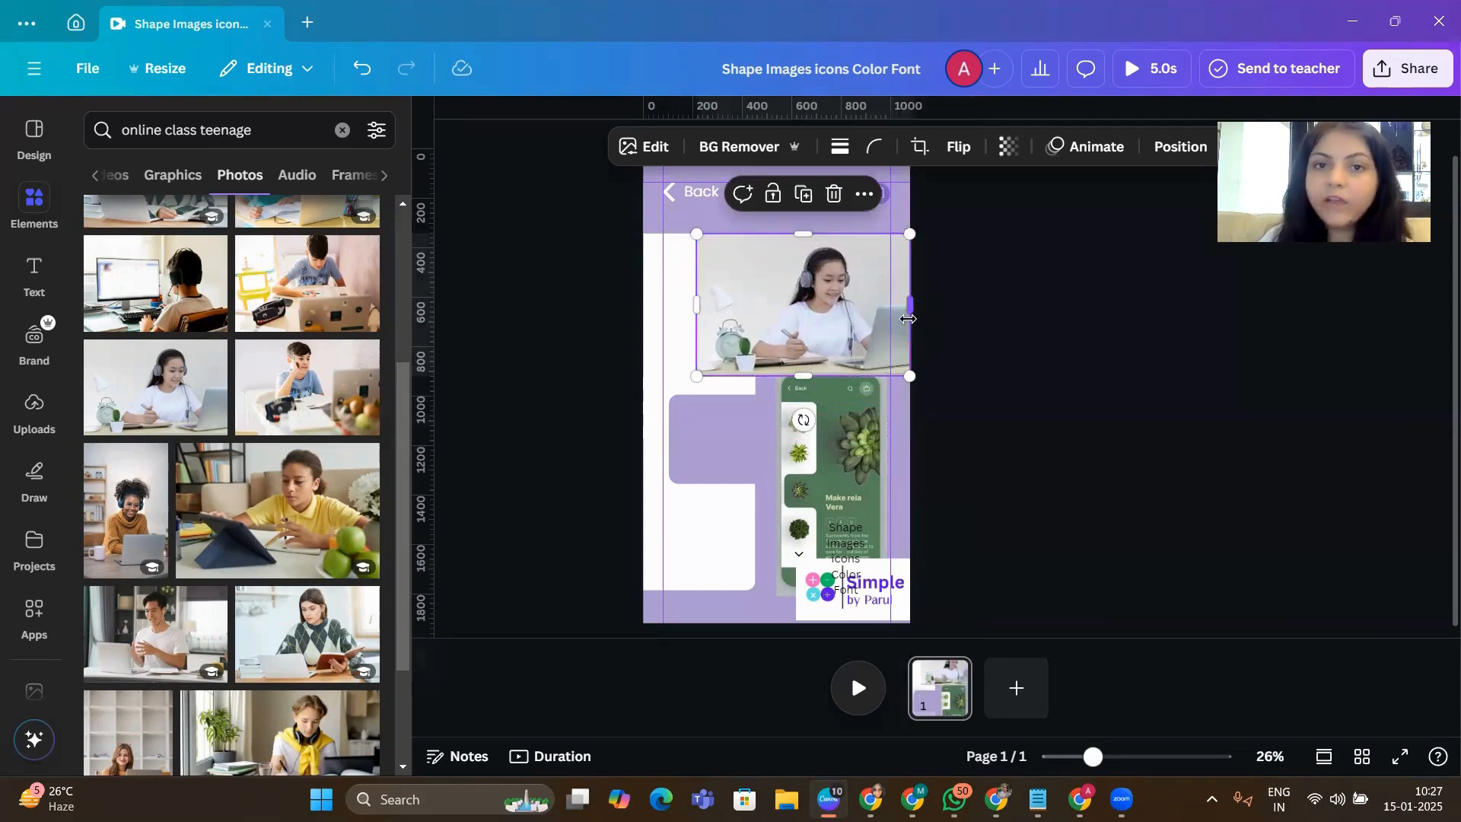
- Remove the background from the photo of the girl with headphones
click(1091, 354)
click(884, 327)
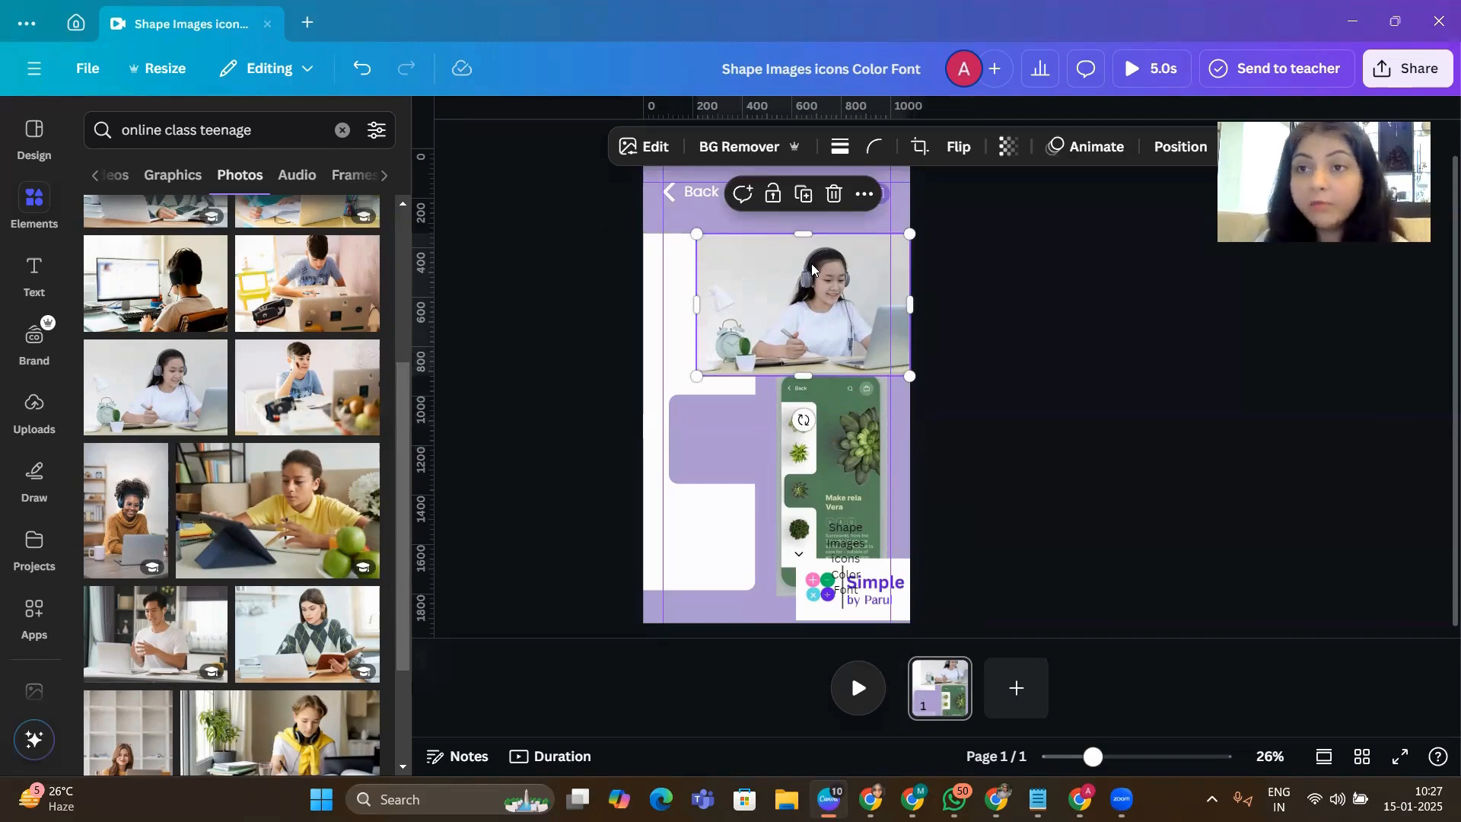
click(1028, 324)
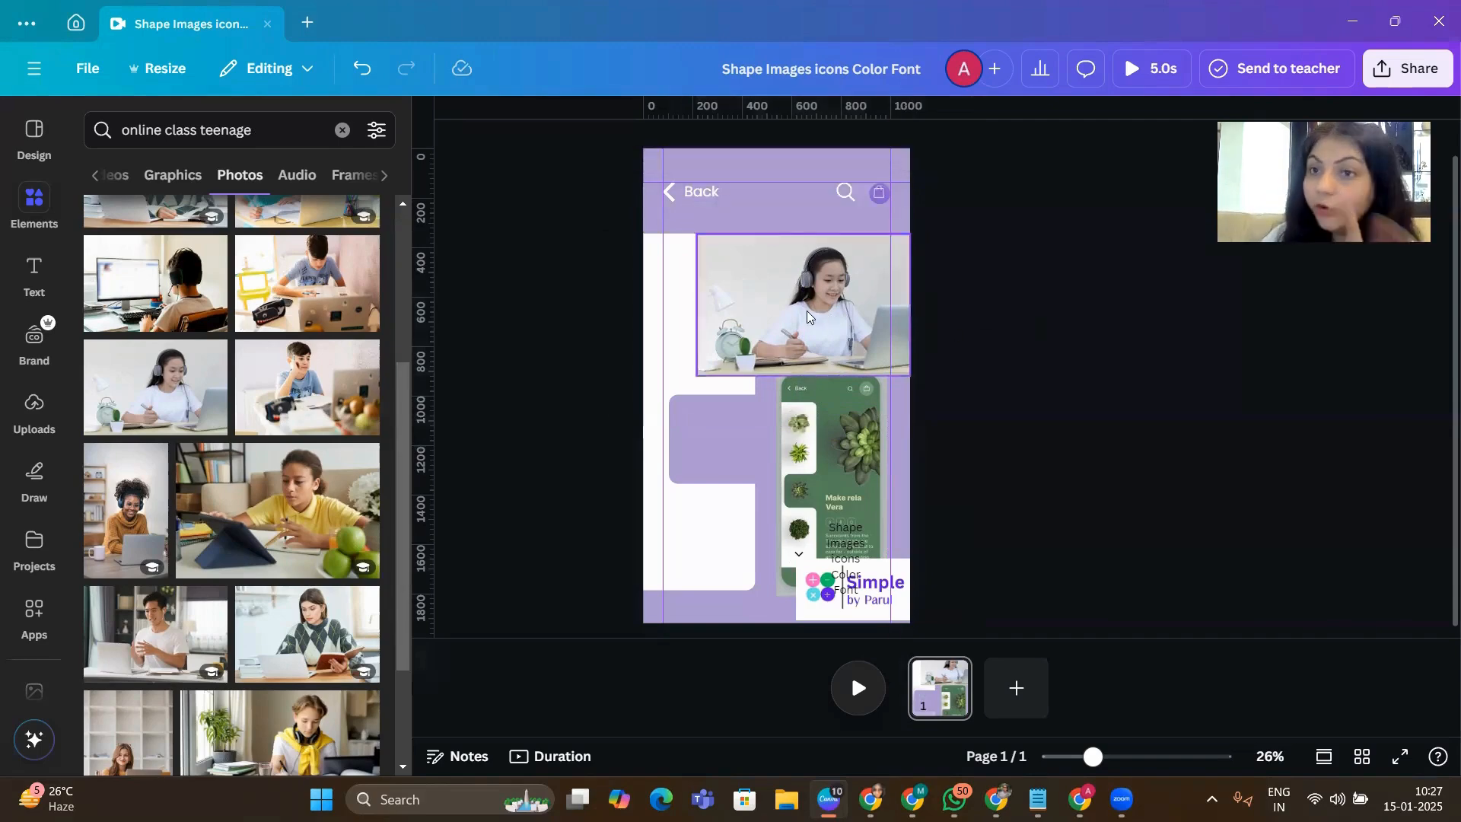
click(807, 310)
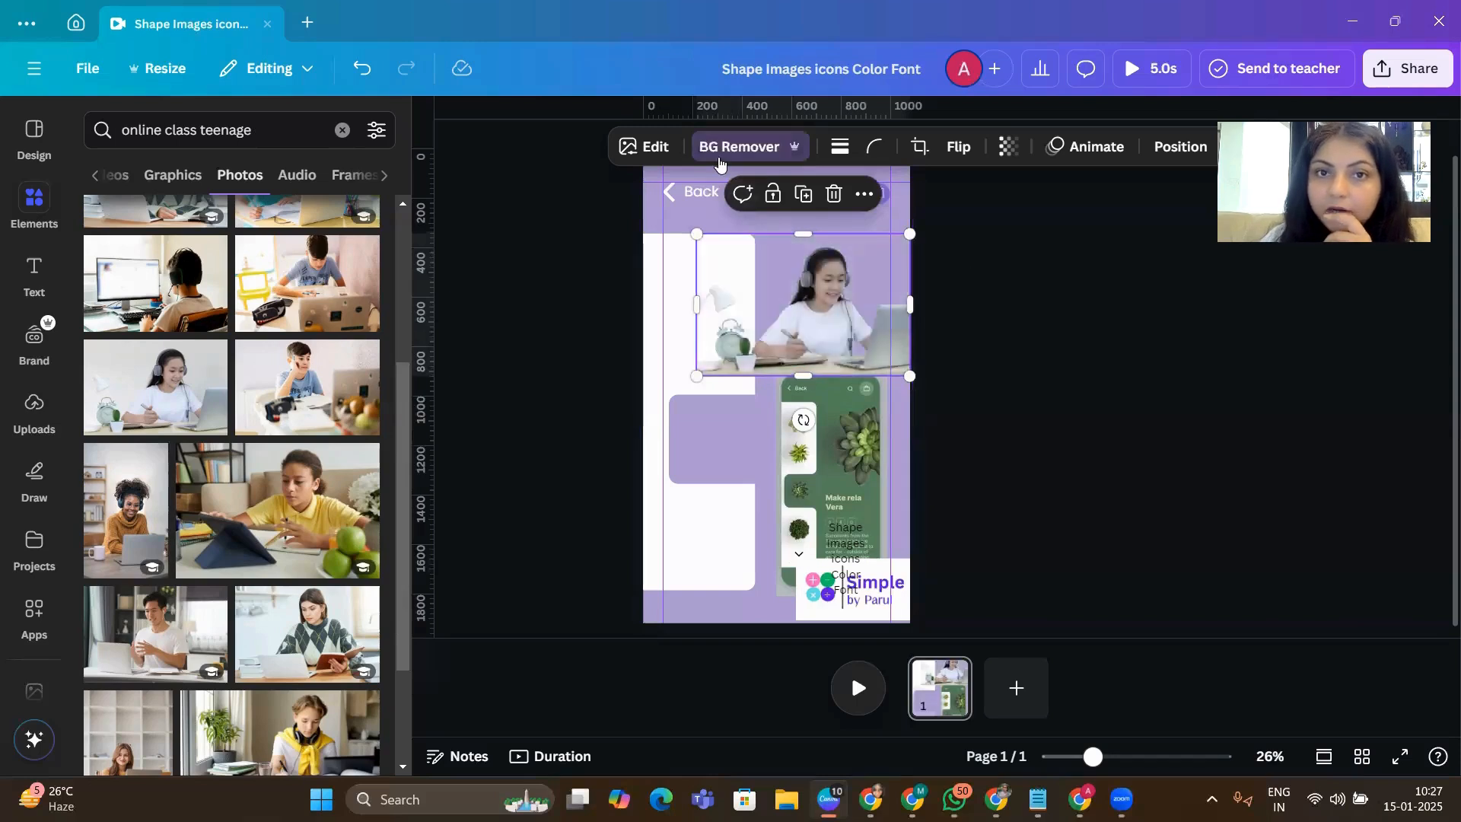
click(1001, 367)
- Shrink the girl's cut-out photo so that it fits between the white strip and the page's right edge
click(786, 317)
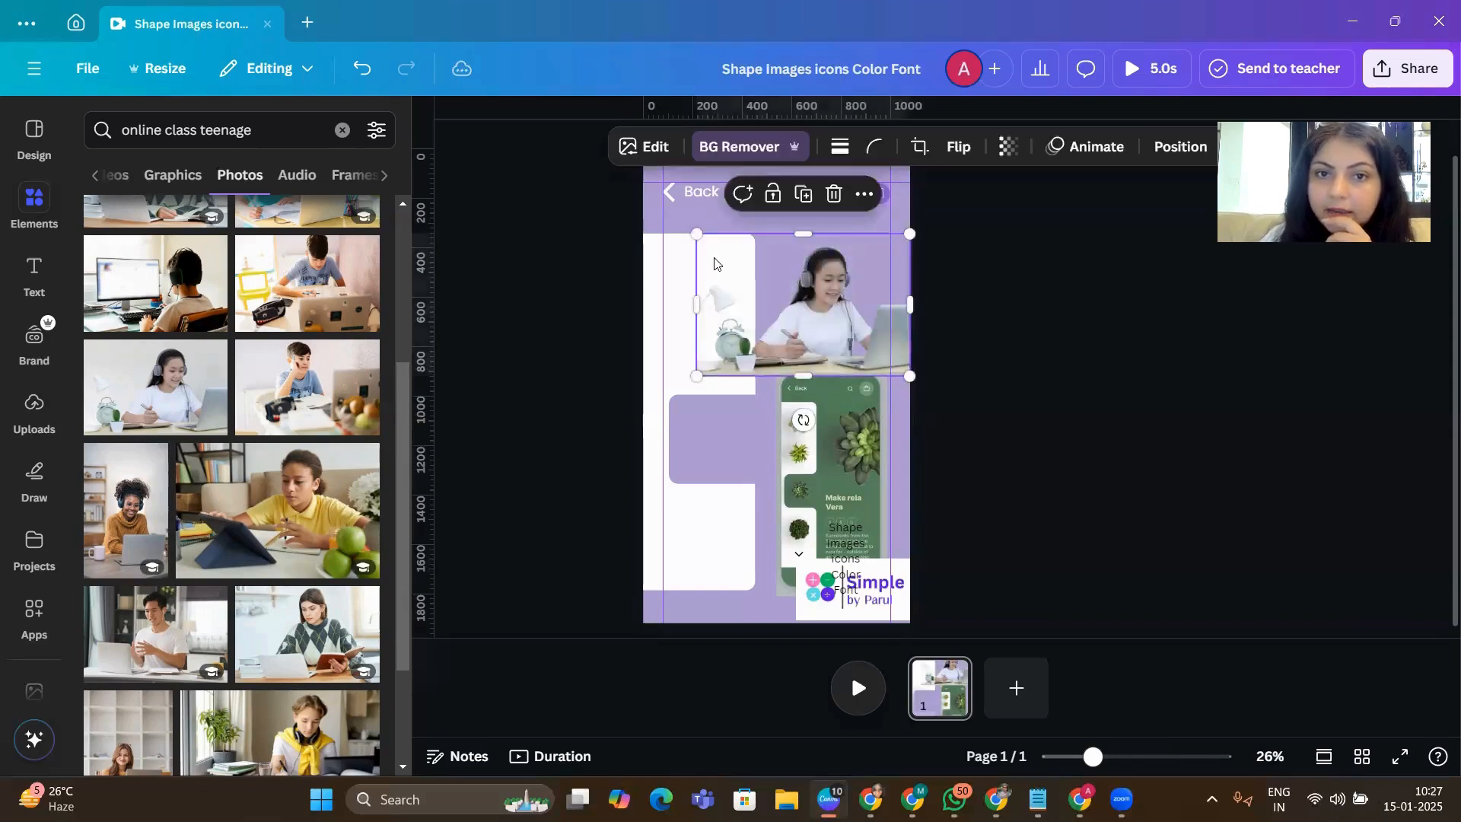
drag(692, 231, 755, 266)
click(1078, 294)
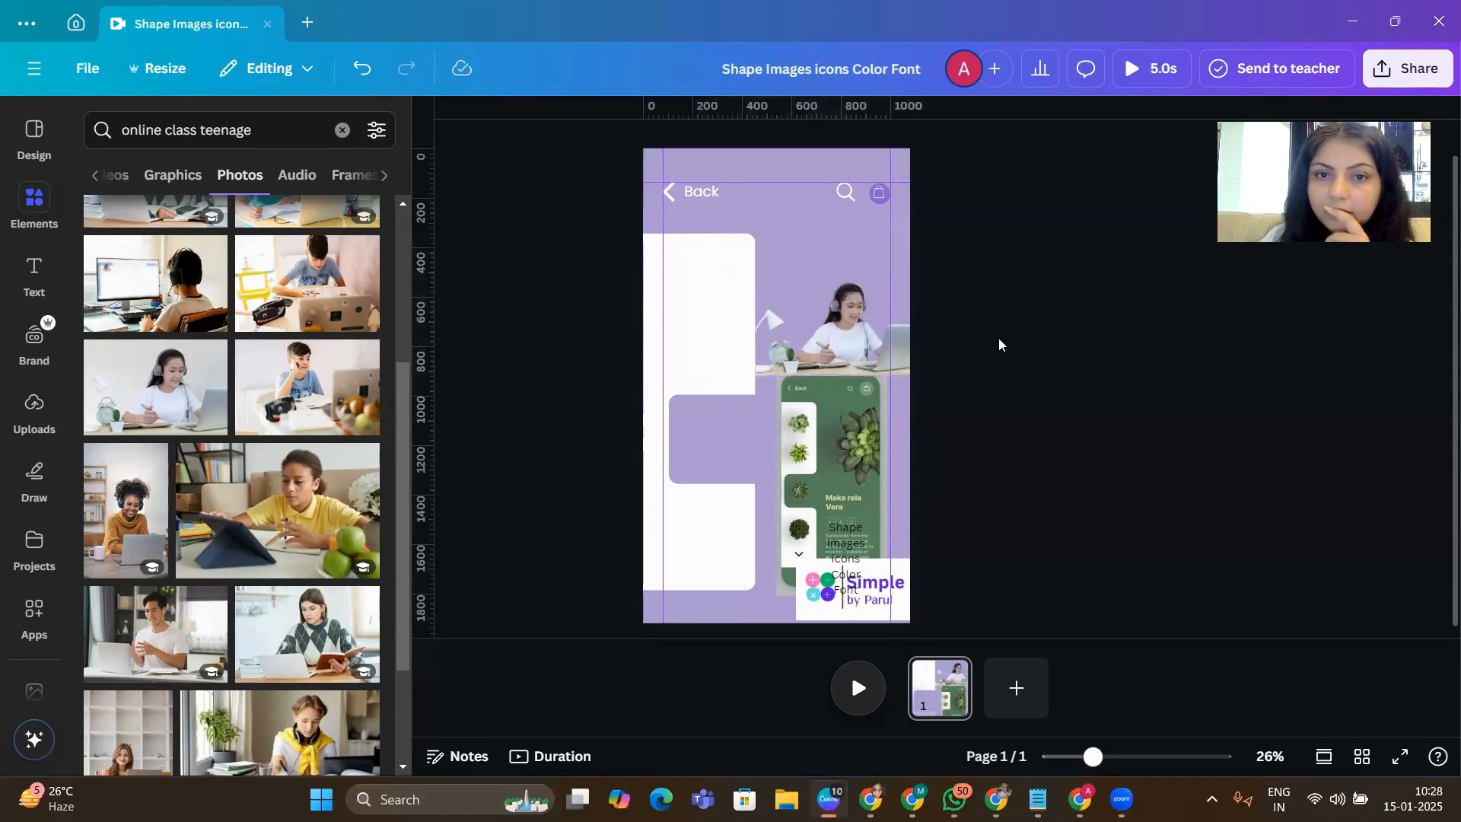
click(874, 298)
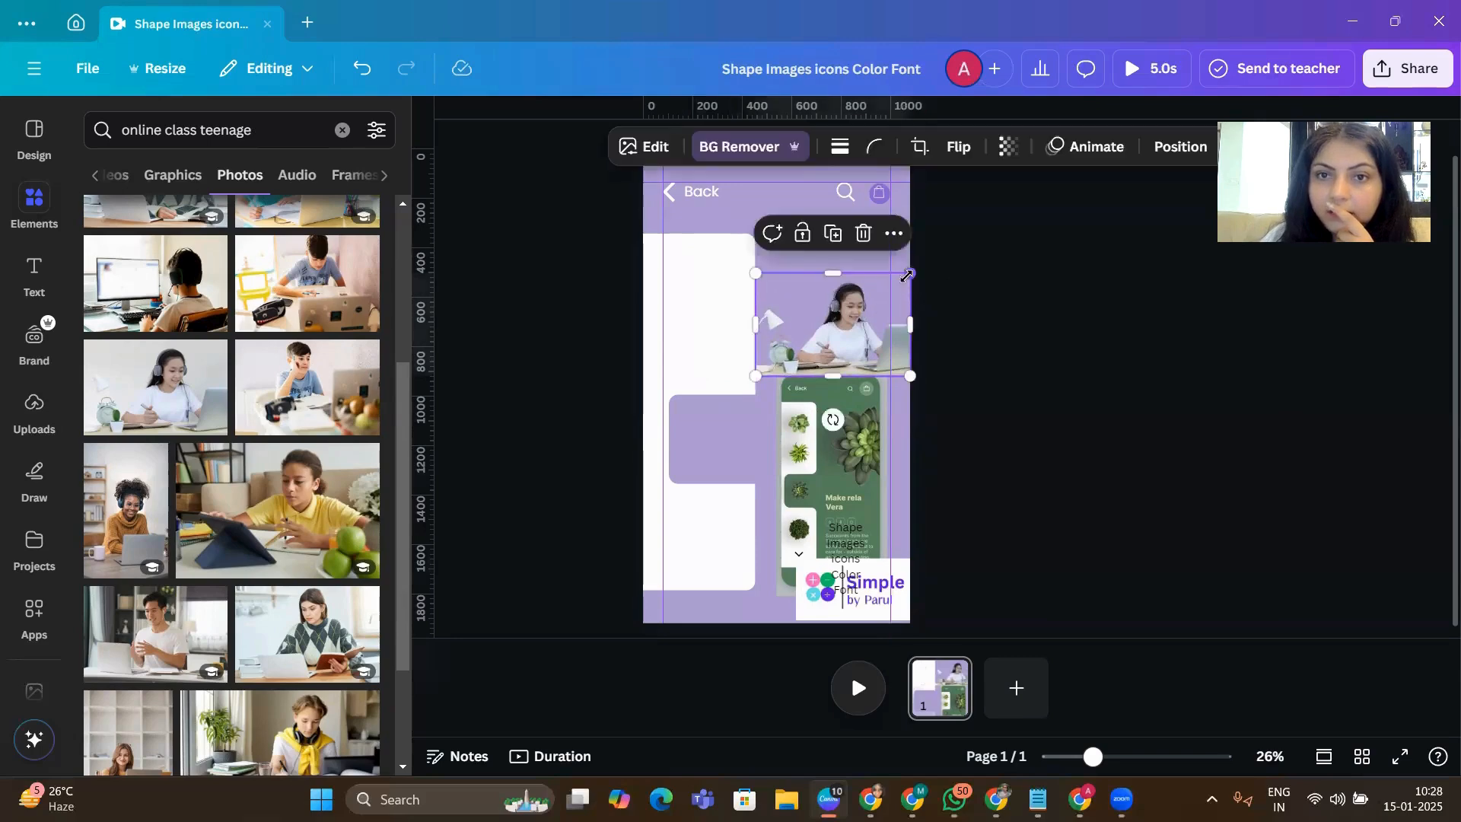
- Enlarge the girl's cut-out to about 803 × 535 px, overlapping the white panel, and move the plant reference image lower
drag(910, 264, 937, 243)
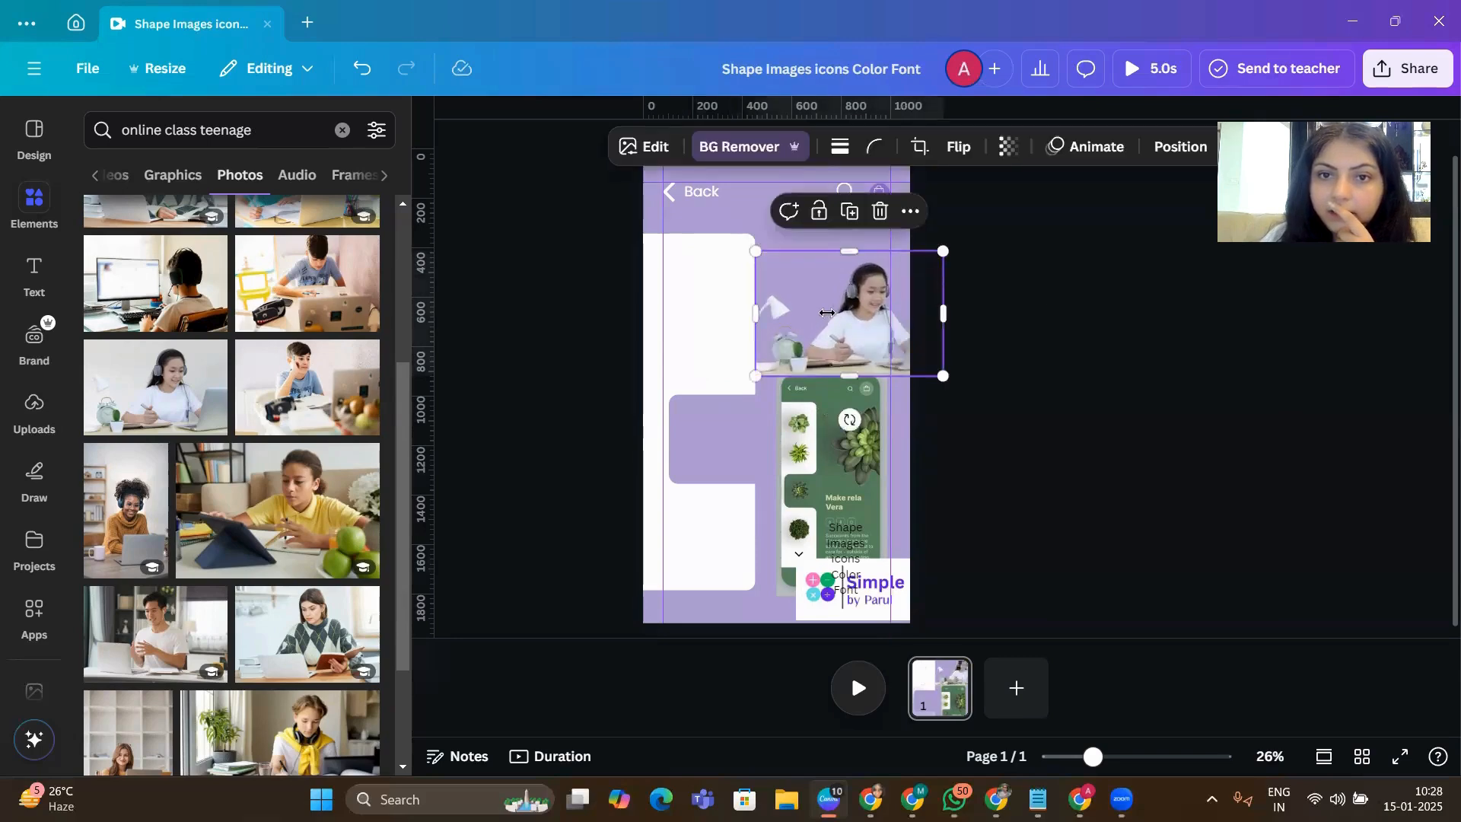
drag(827, 316, 799, 313)
mouse_move(729, 248)
mouse_down()
mouse_move(706, 238)
mouse_move(721, 237)
mouse_up()
click(1021, 298)
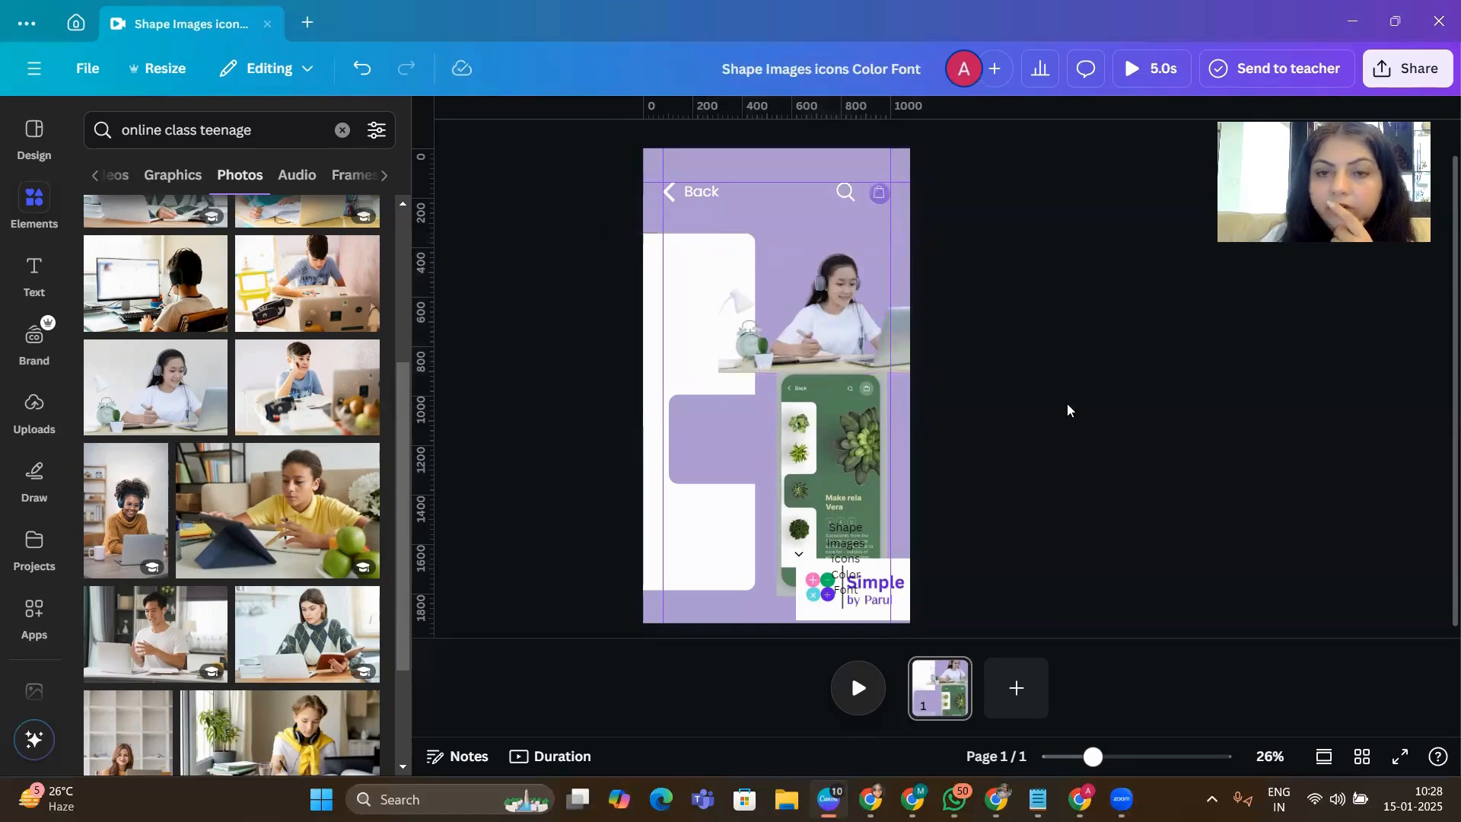
drag(843, 458, 846, 493)
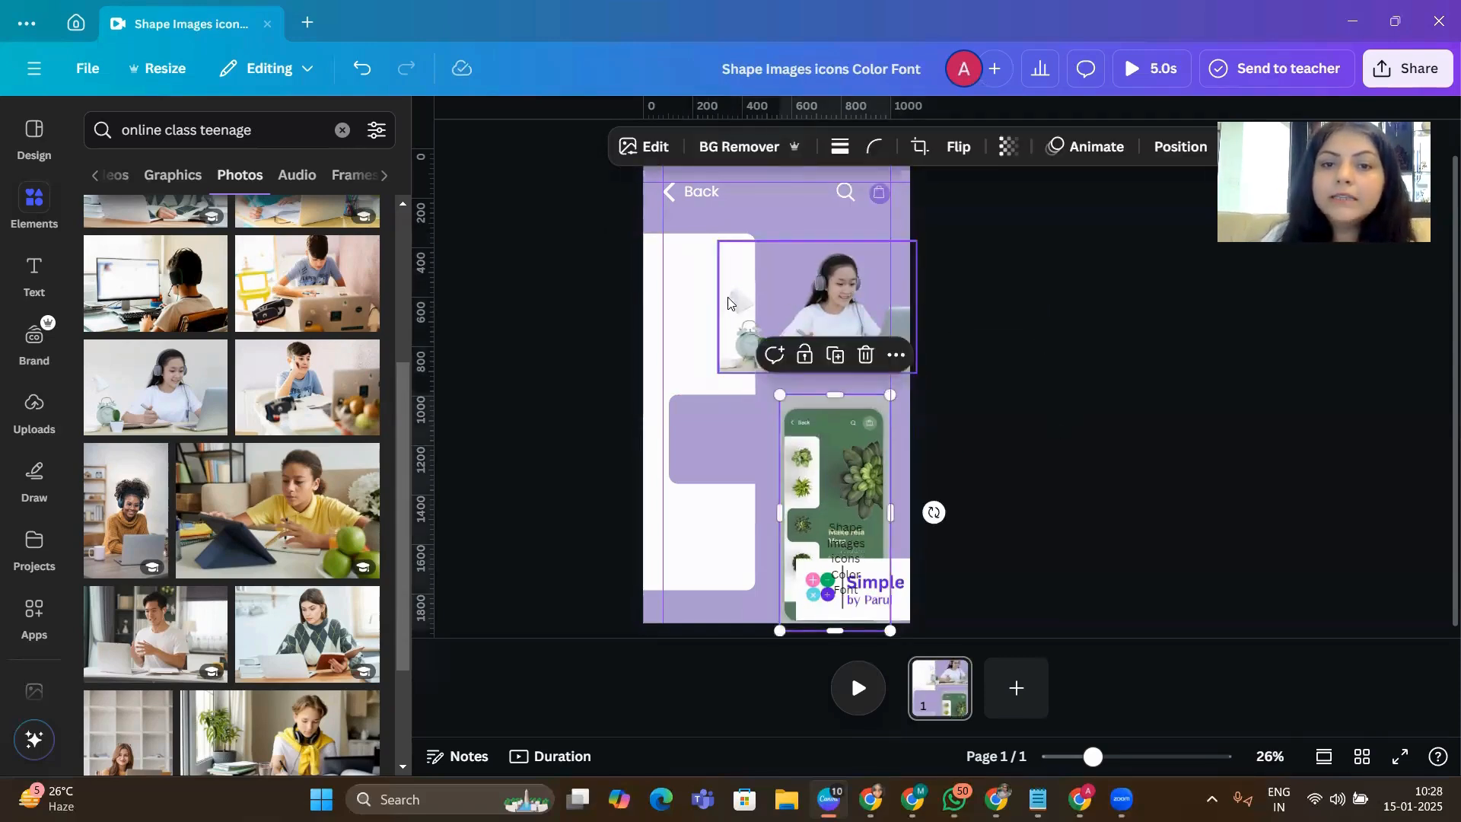
click(1023, 283)
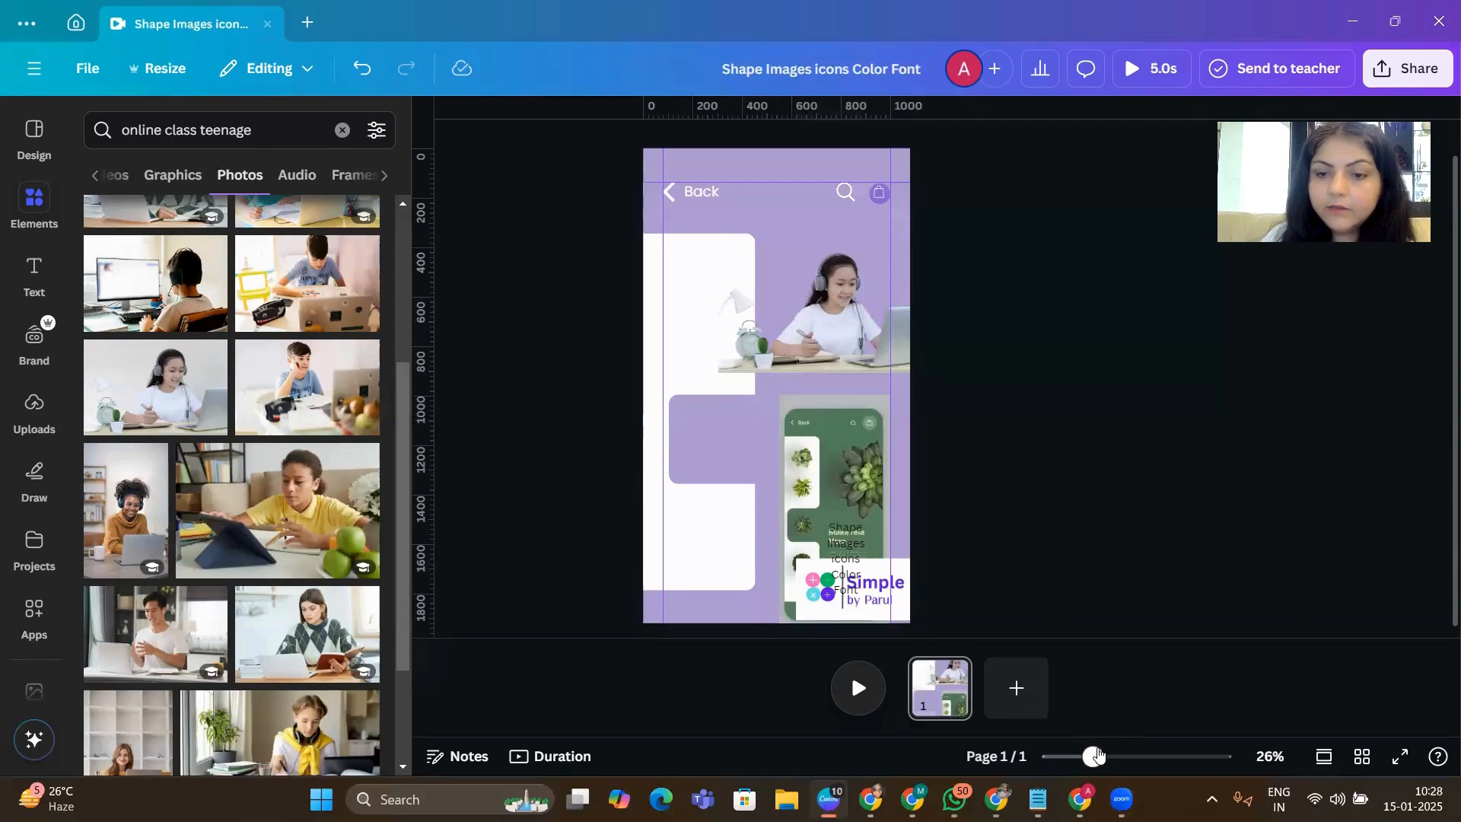
- Send the girl's cut-out photo backward so that it sits behind the white panel
drag(1096, 755, 1109, 755)
click(809, 234)
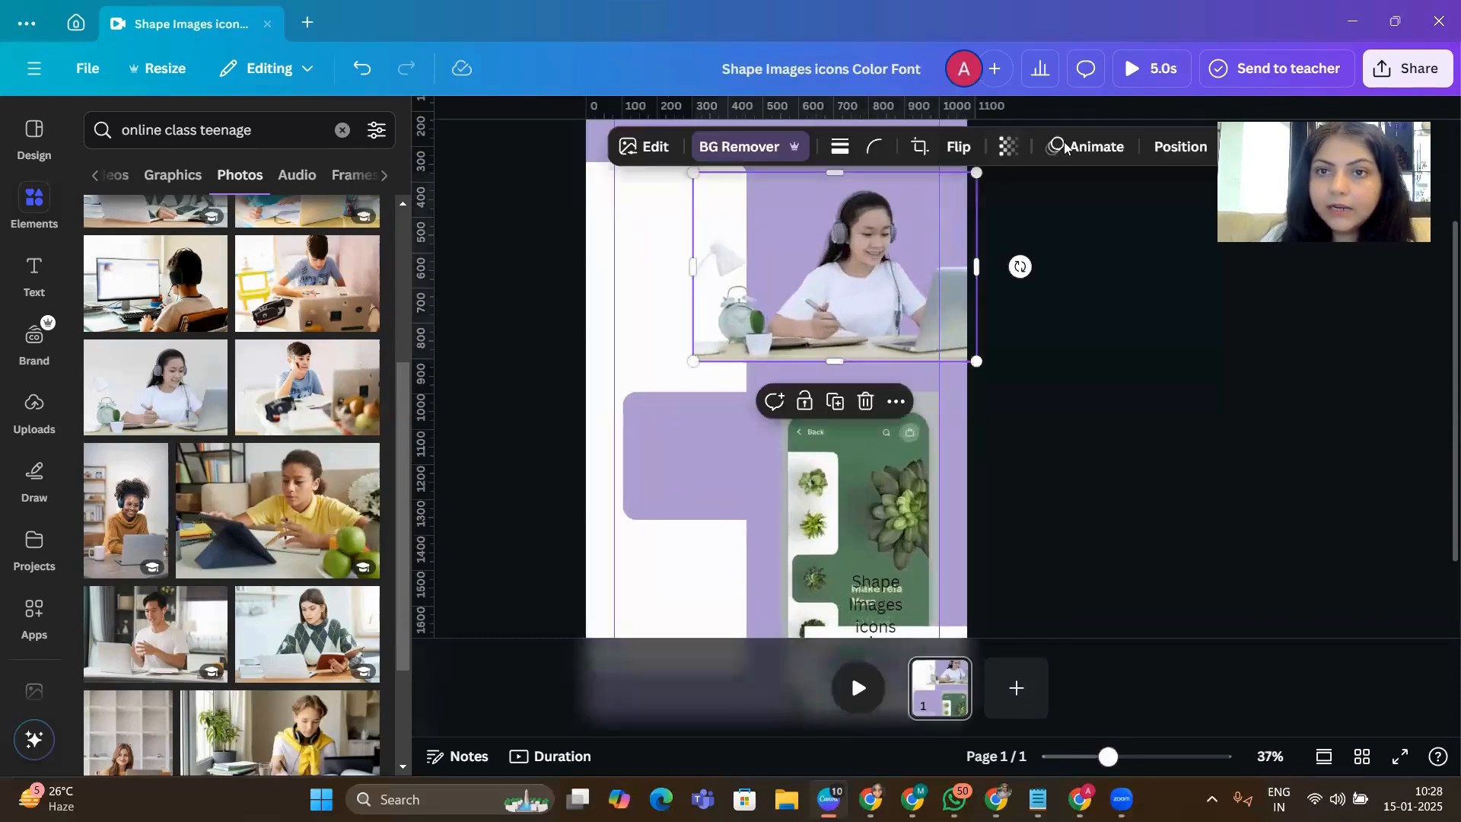
click(1179, 146)
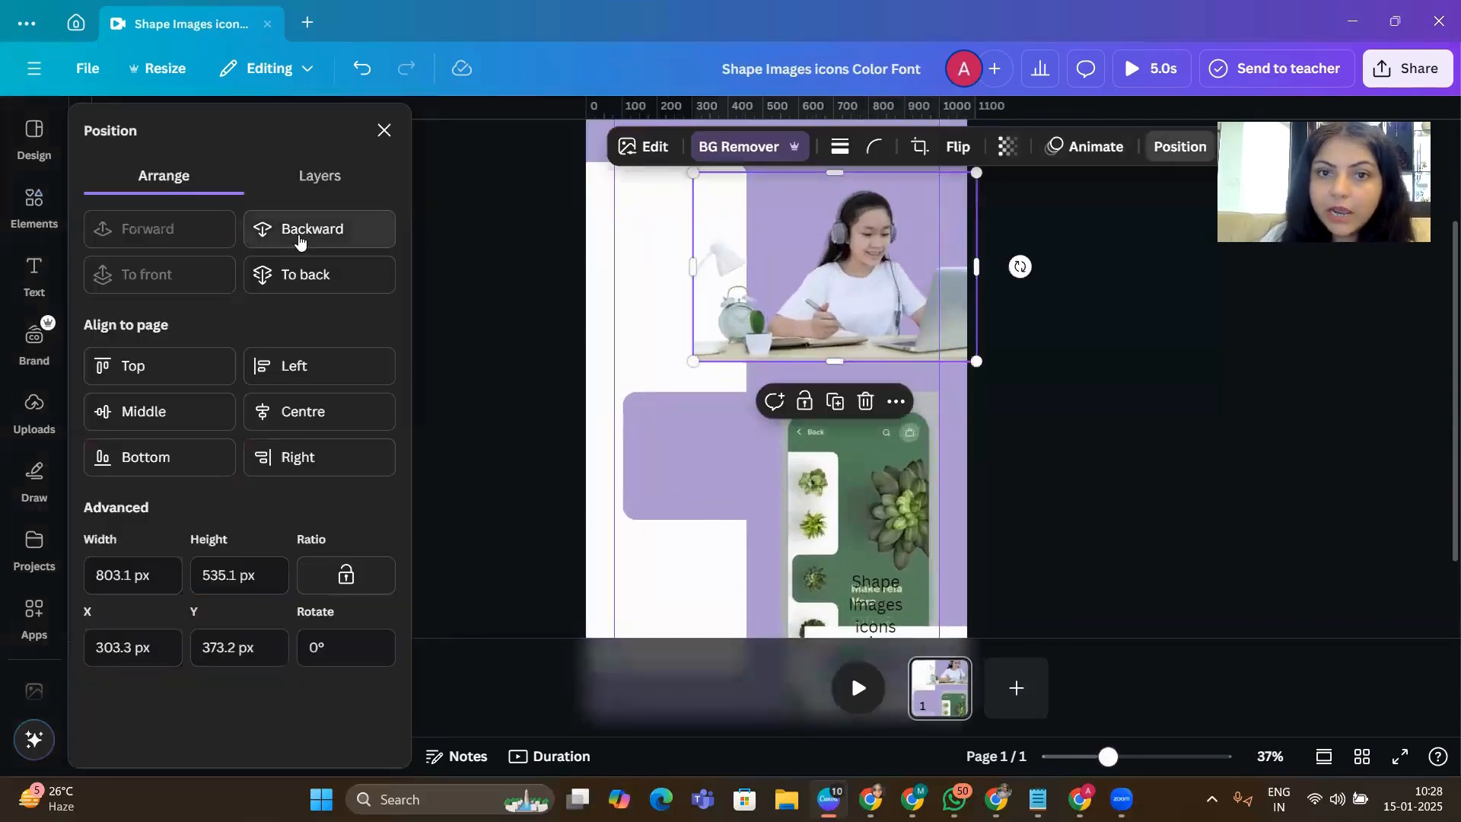
click(296, 232)
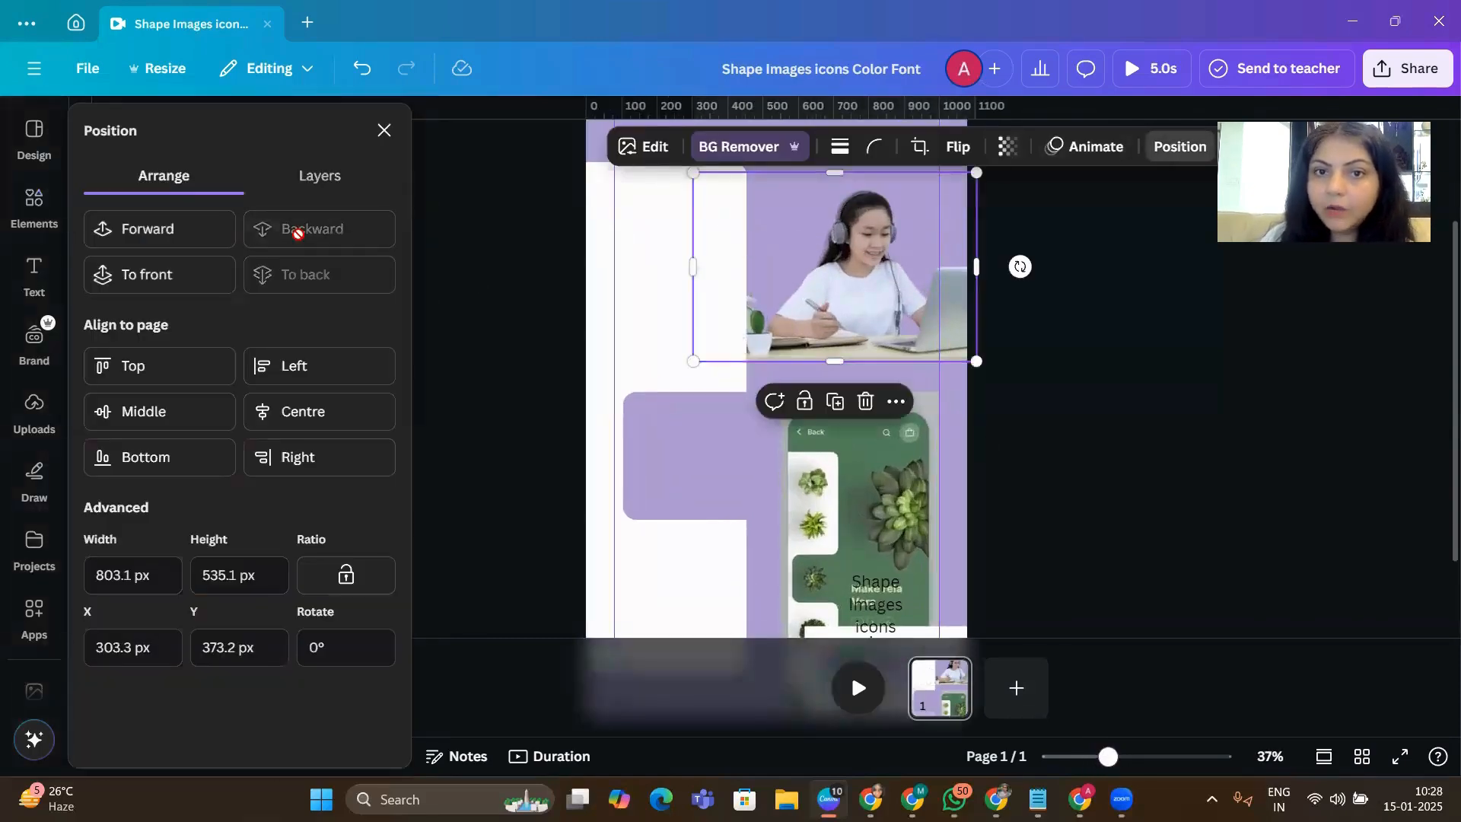
click(1096, 337)
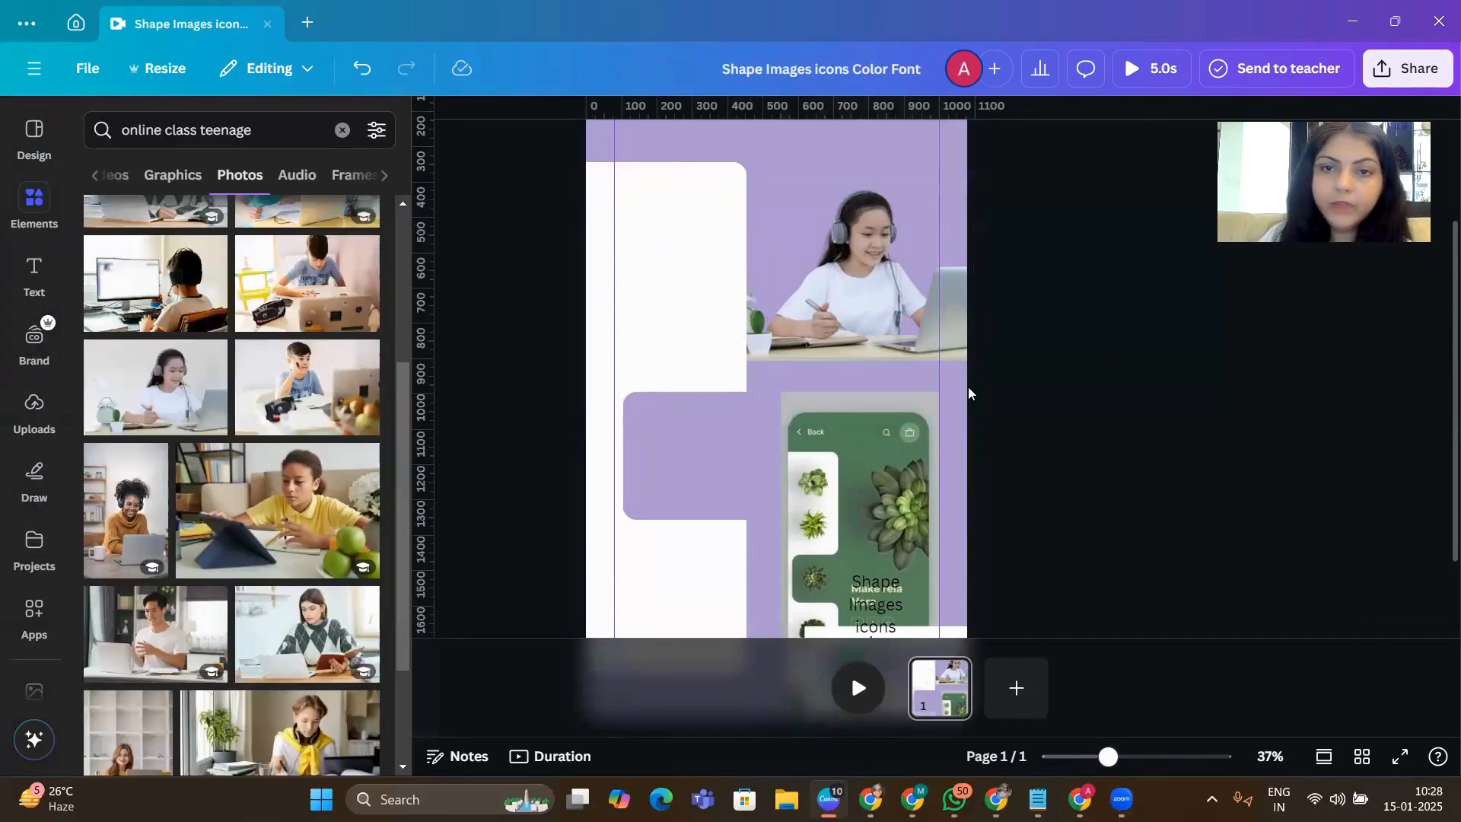
click(85, 140)
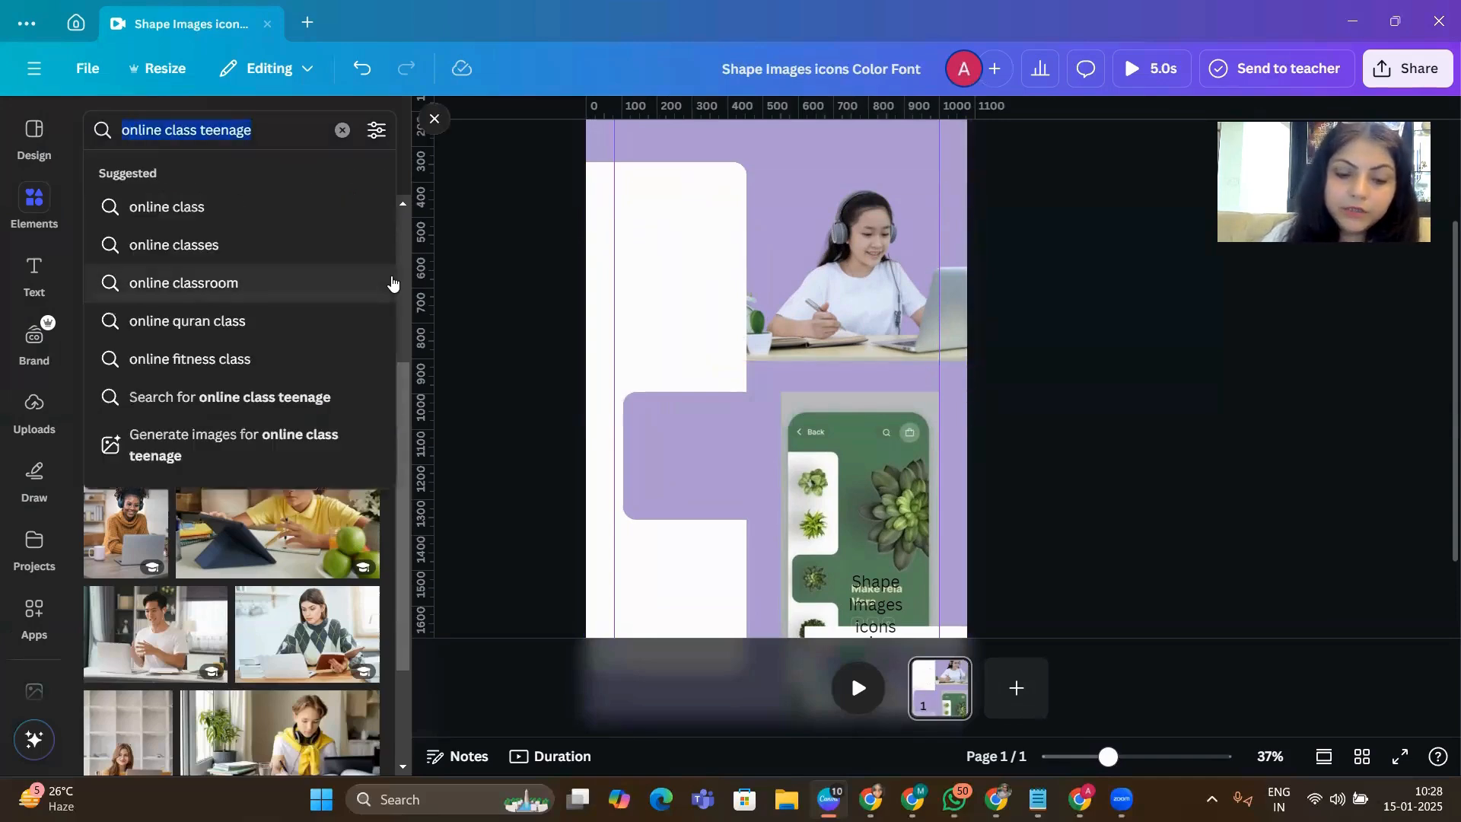
click(1065, 431)
click(668, 433)
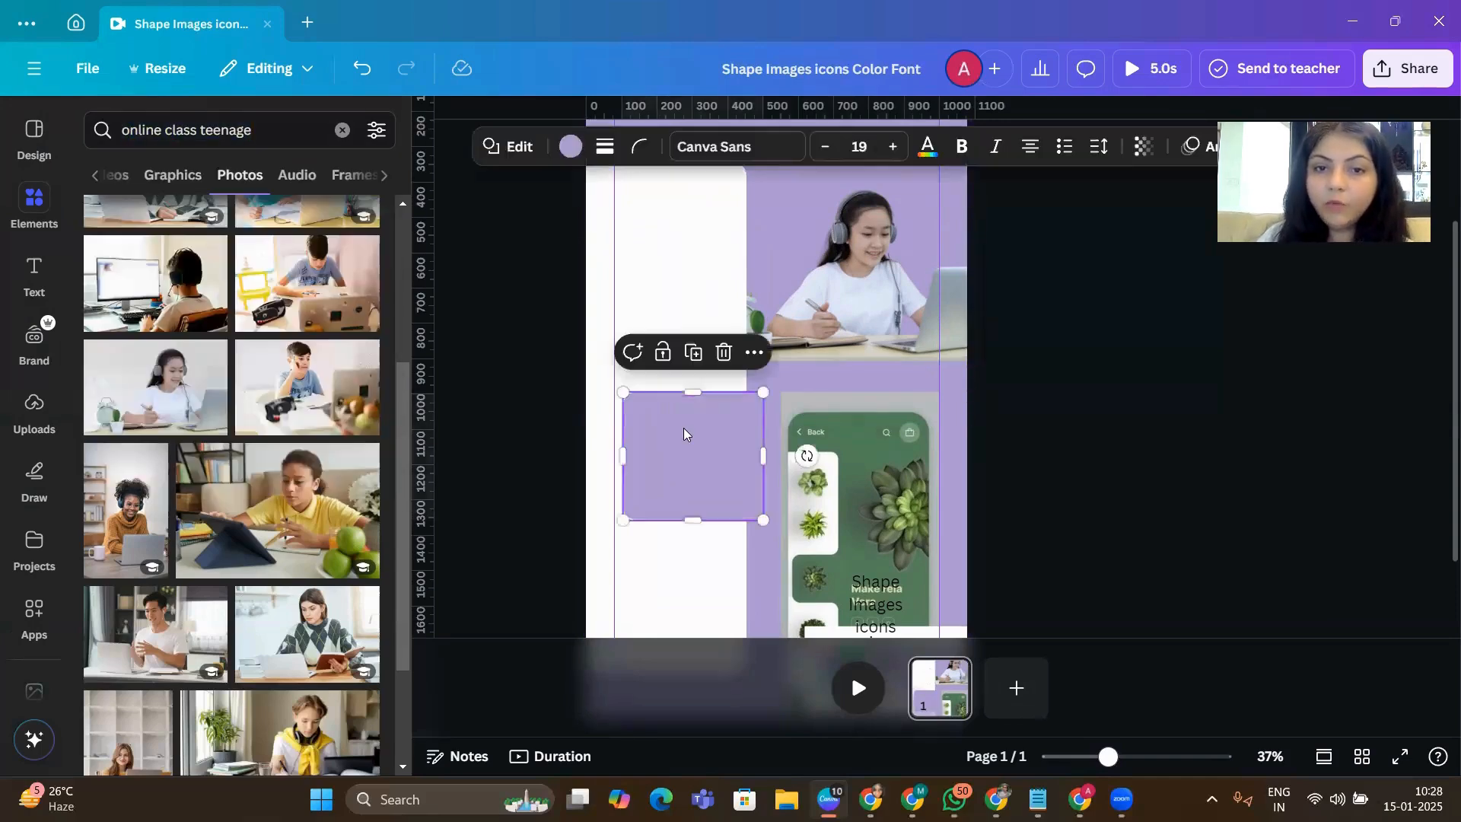
- Add a text box containing only "+" and place it beside the top of the girl's head
click(946, 407)
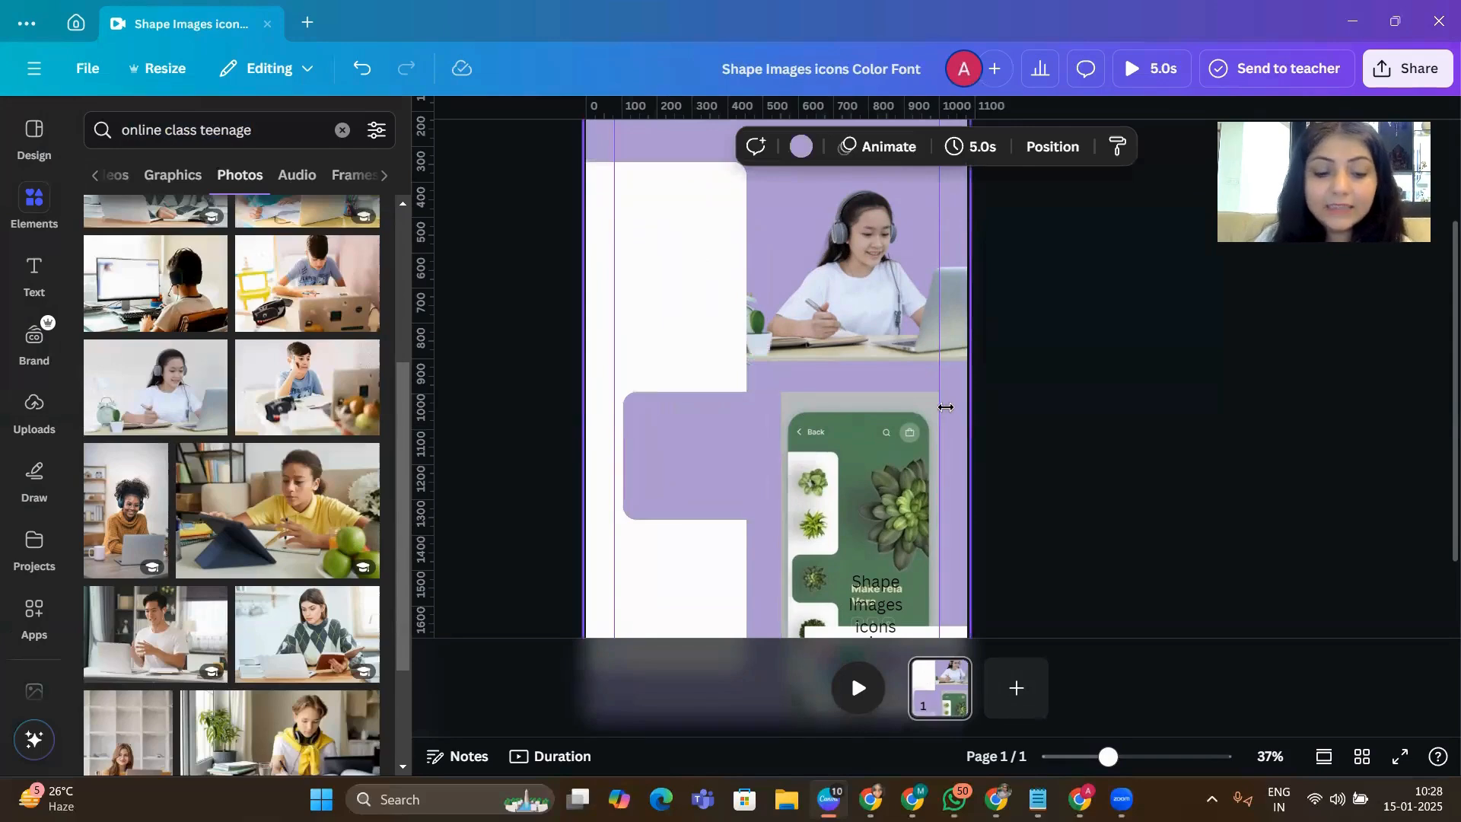
key(t)
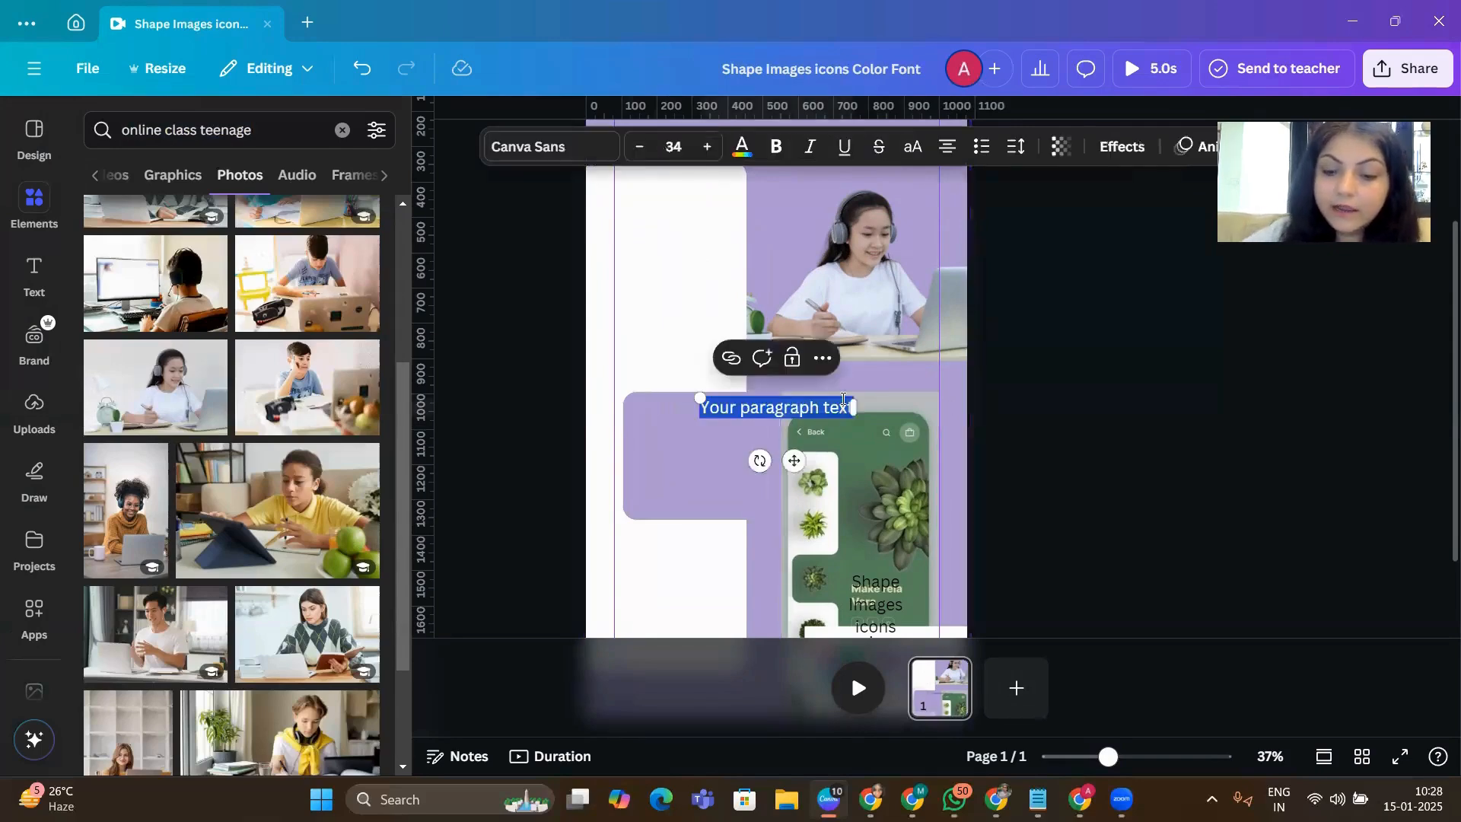
key(BackSpace)
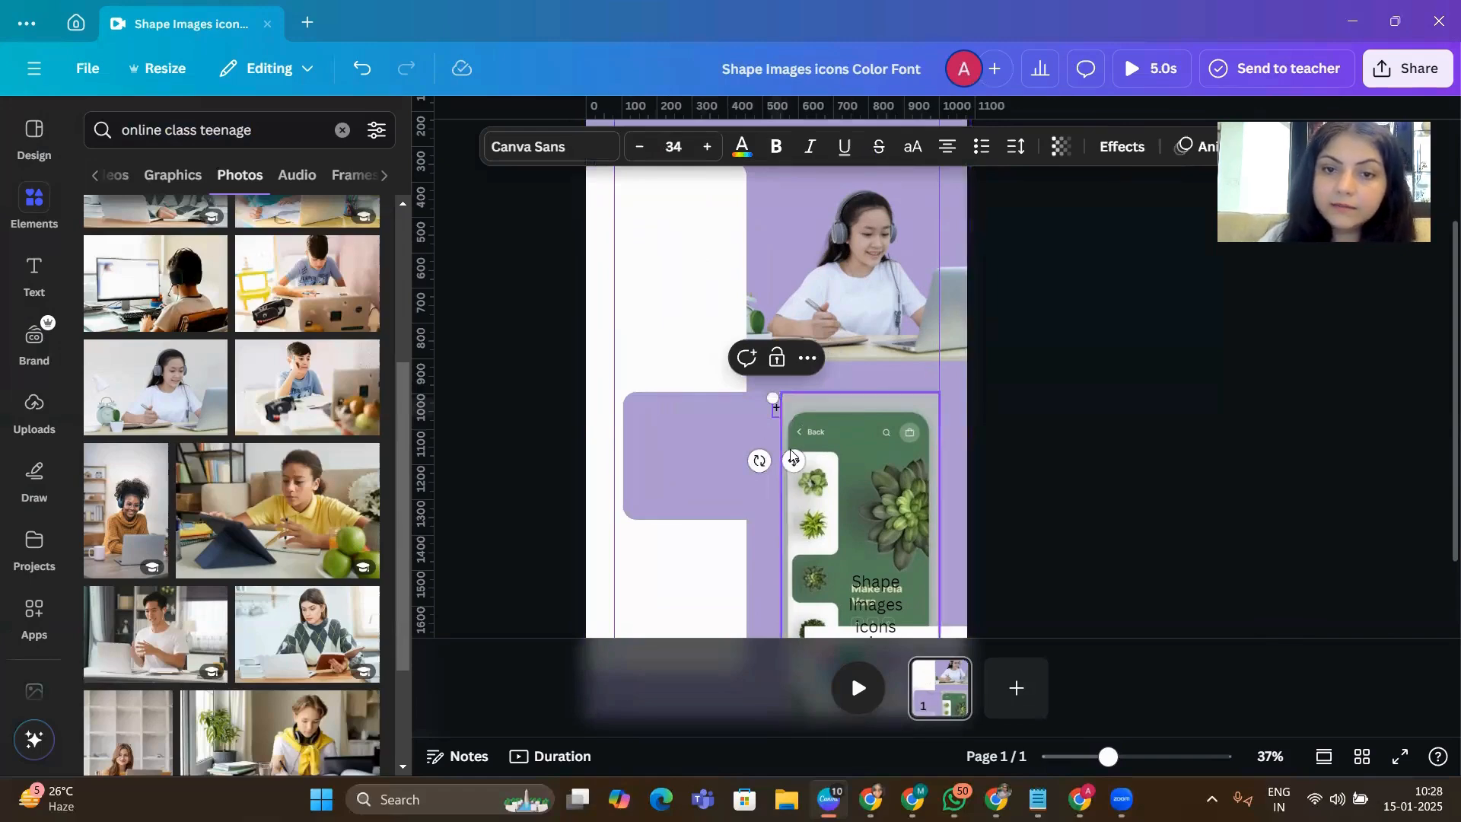
drag(794, 460, 844, 239)
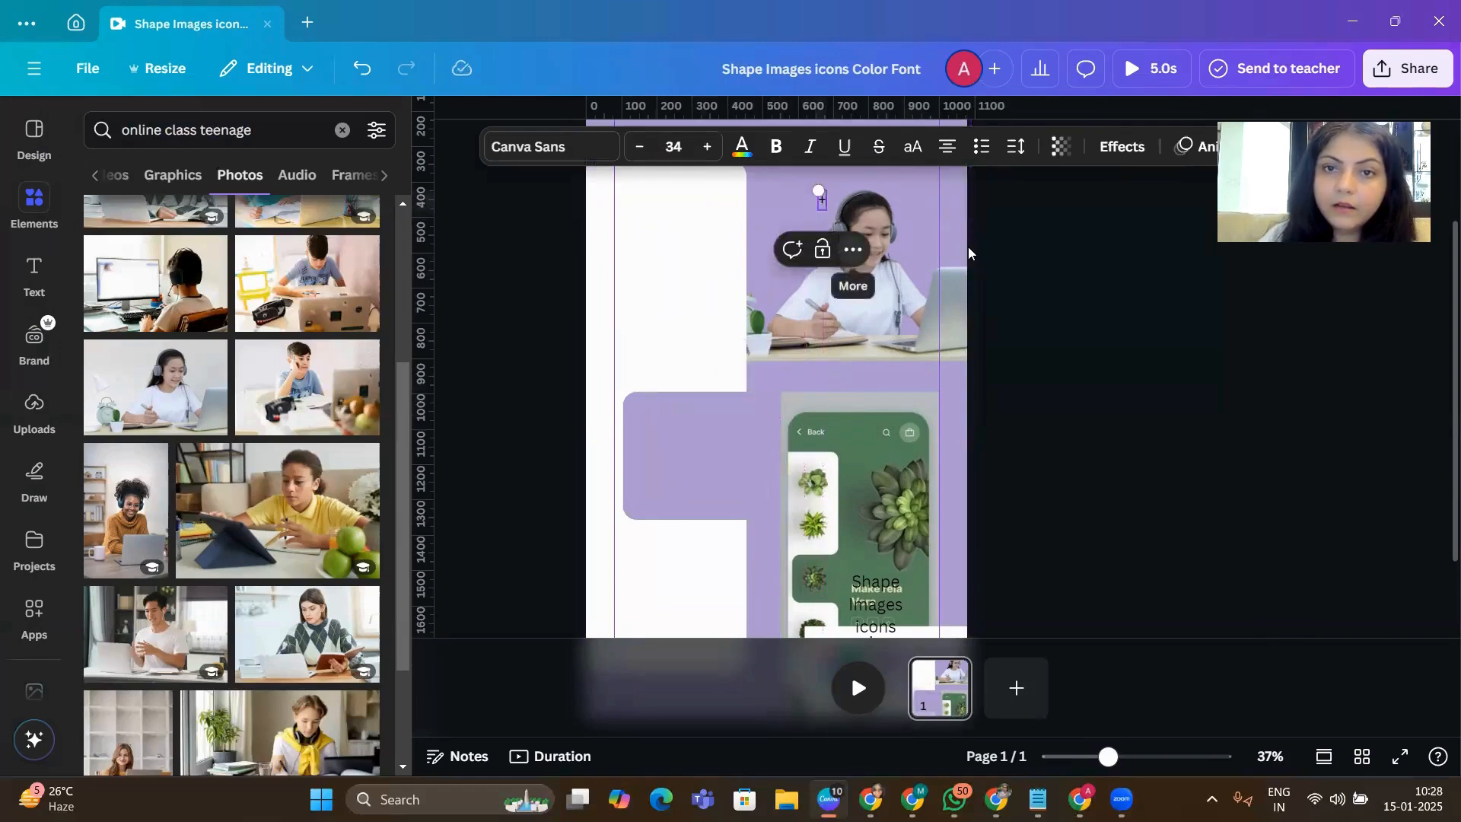
click(1047, 277)
- Duplicate the plus sign to a spot above the girl's head and change the copy's text to "-"
click(824, 200)
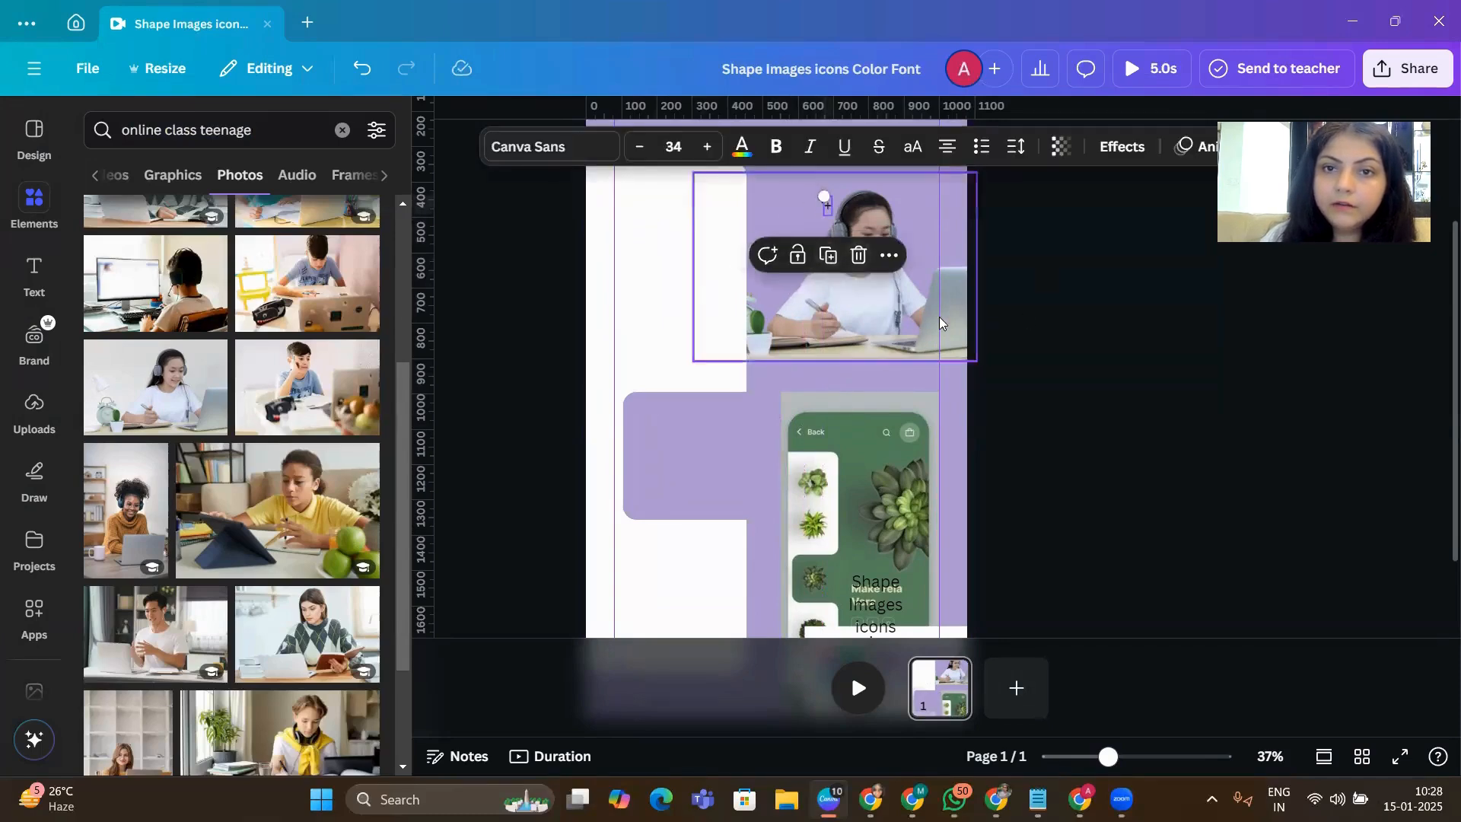
click(1049, 303)
drag(828, 207, 905, 175)
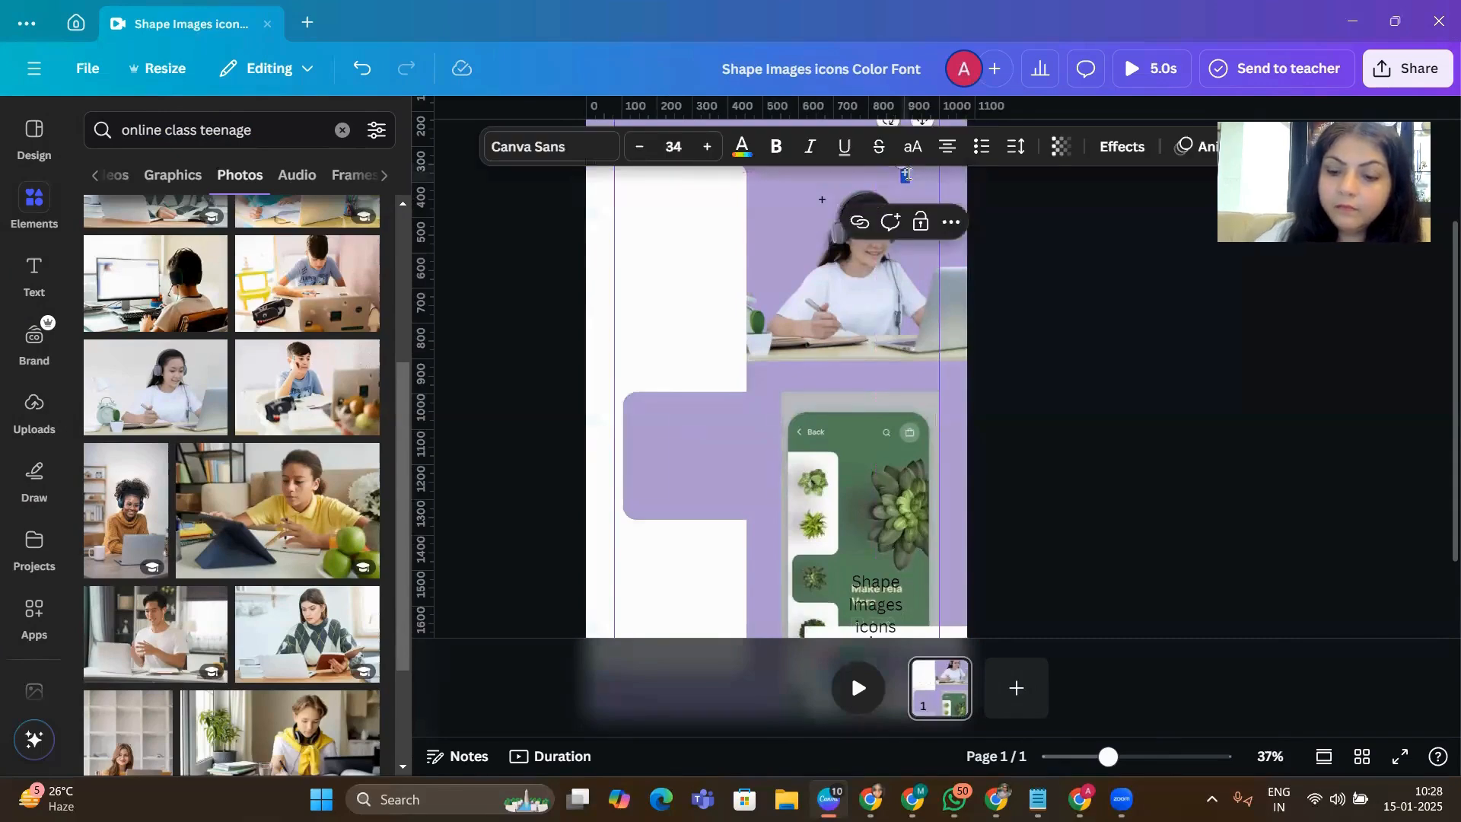
text(-)
click(1007, 277)
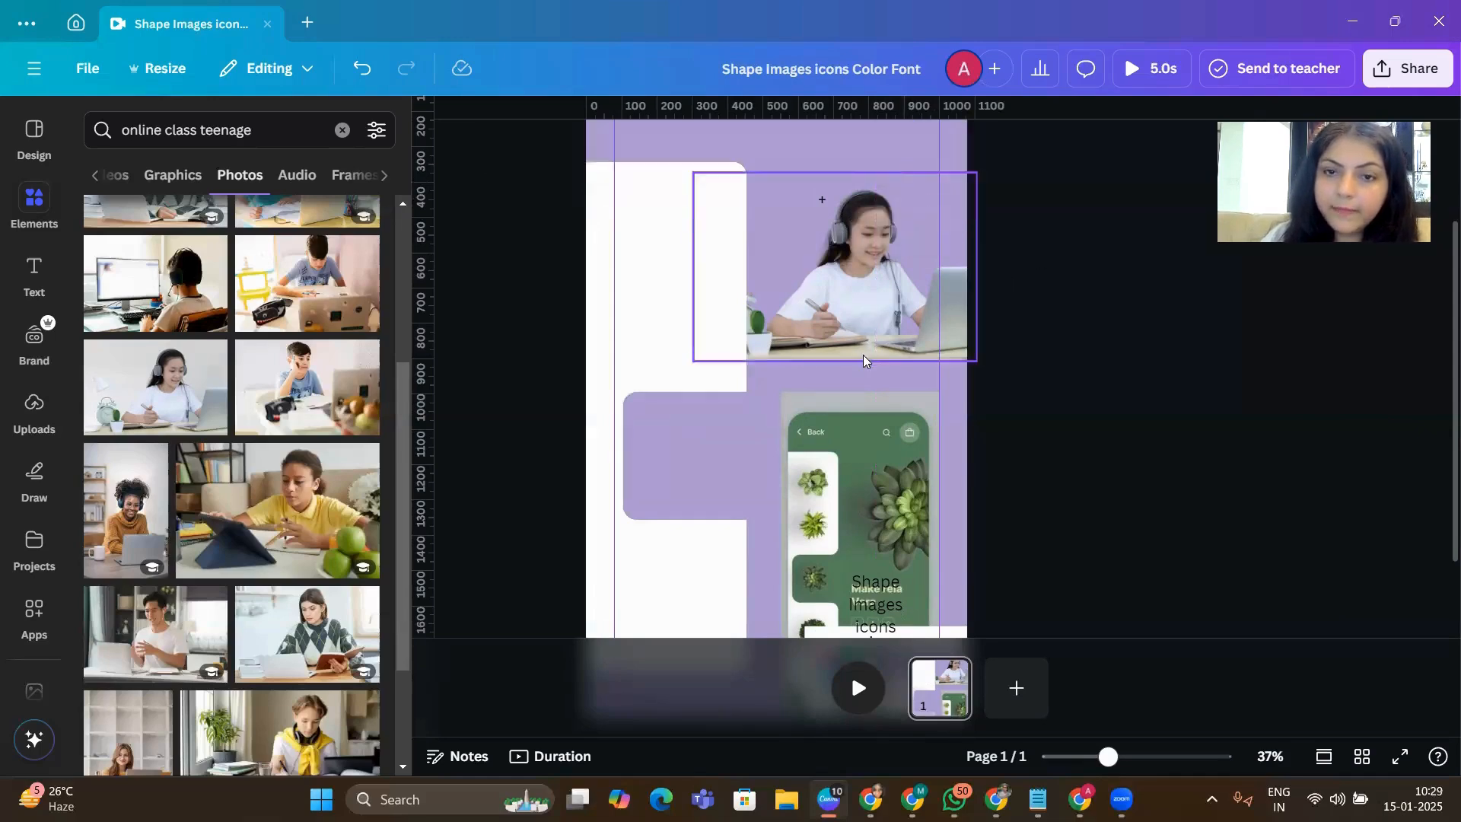
- Move the plus sign up into the gap between the header and the girl's photo
scroll(862, 354, down, 2)
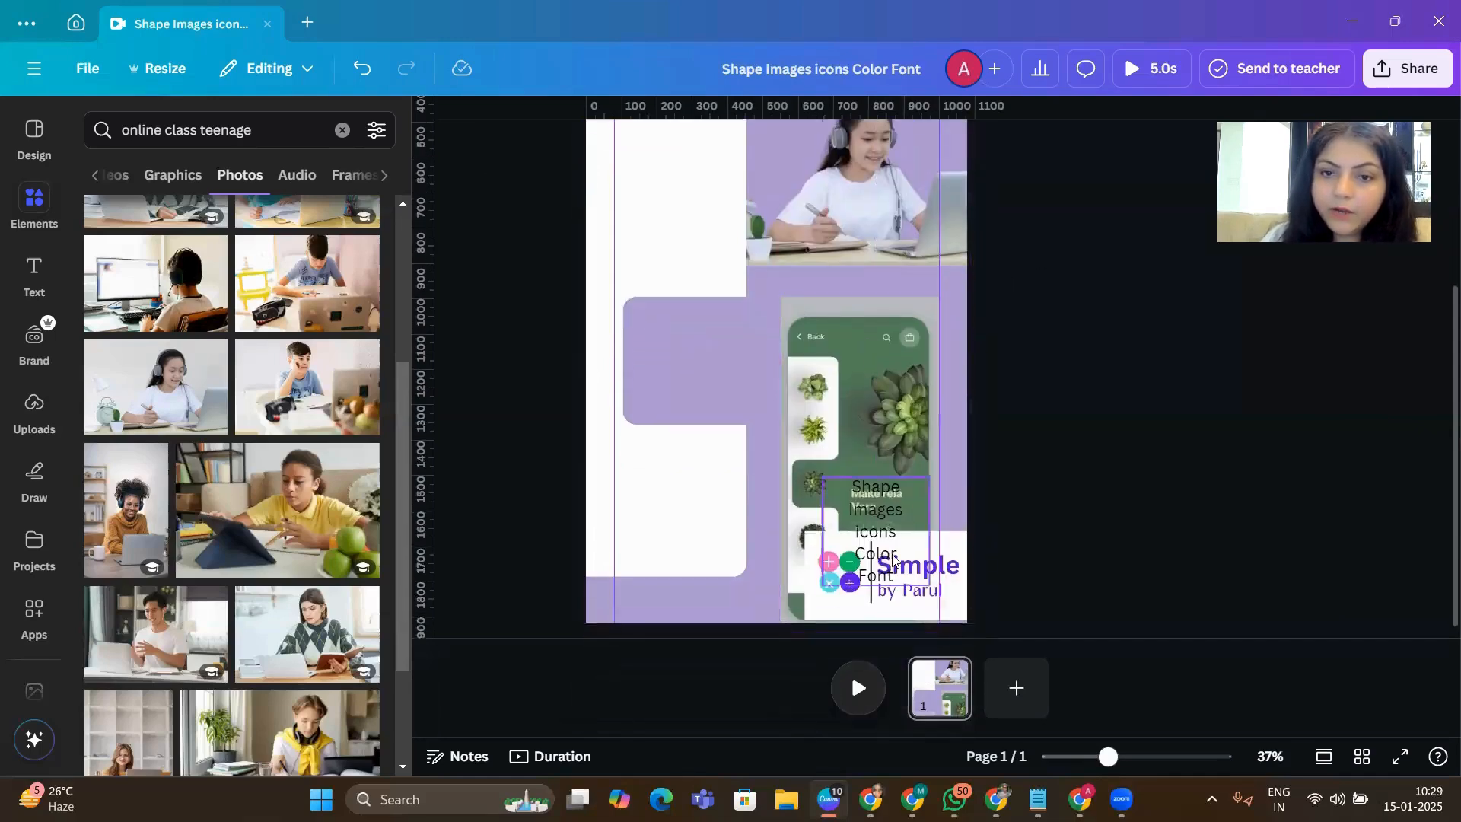
click(831, 605)
scroll(847, 370, up, 3)
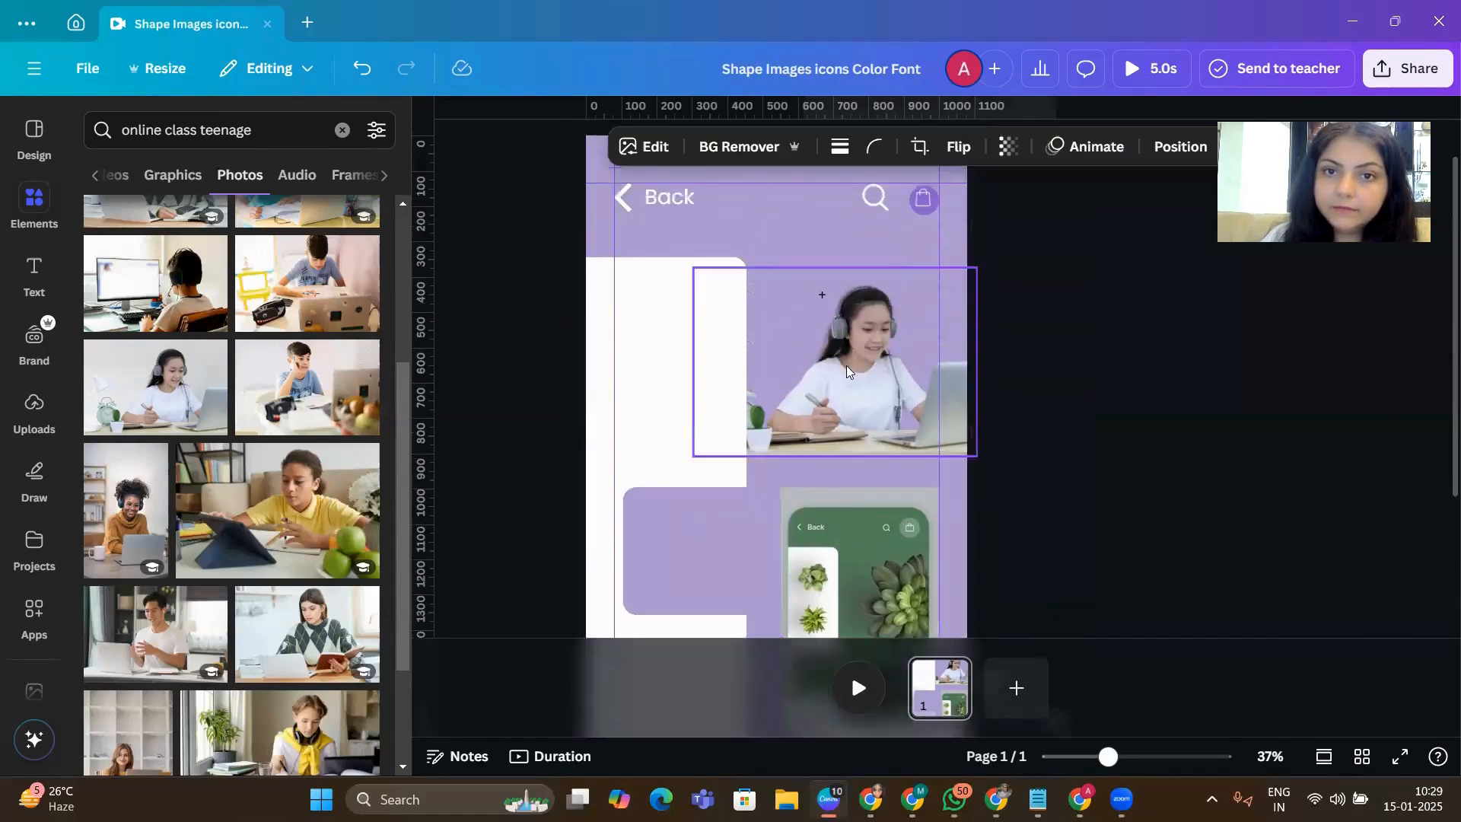
drag(821, 295, 791, 248)
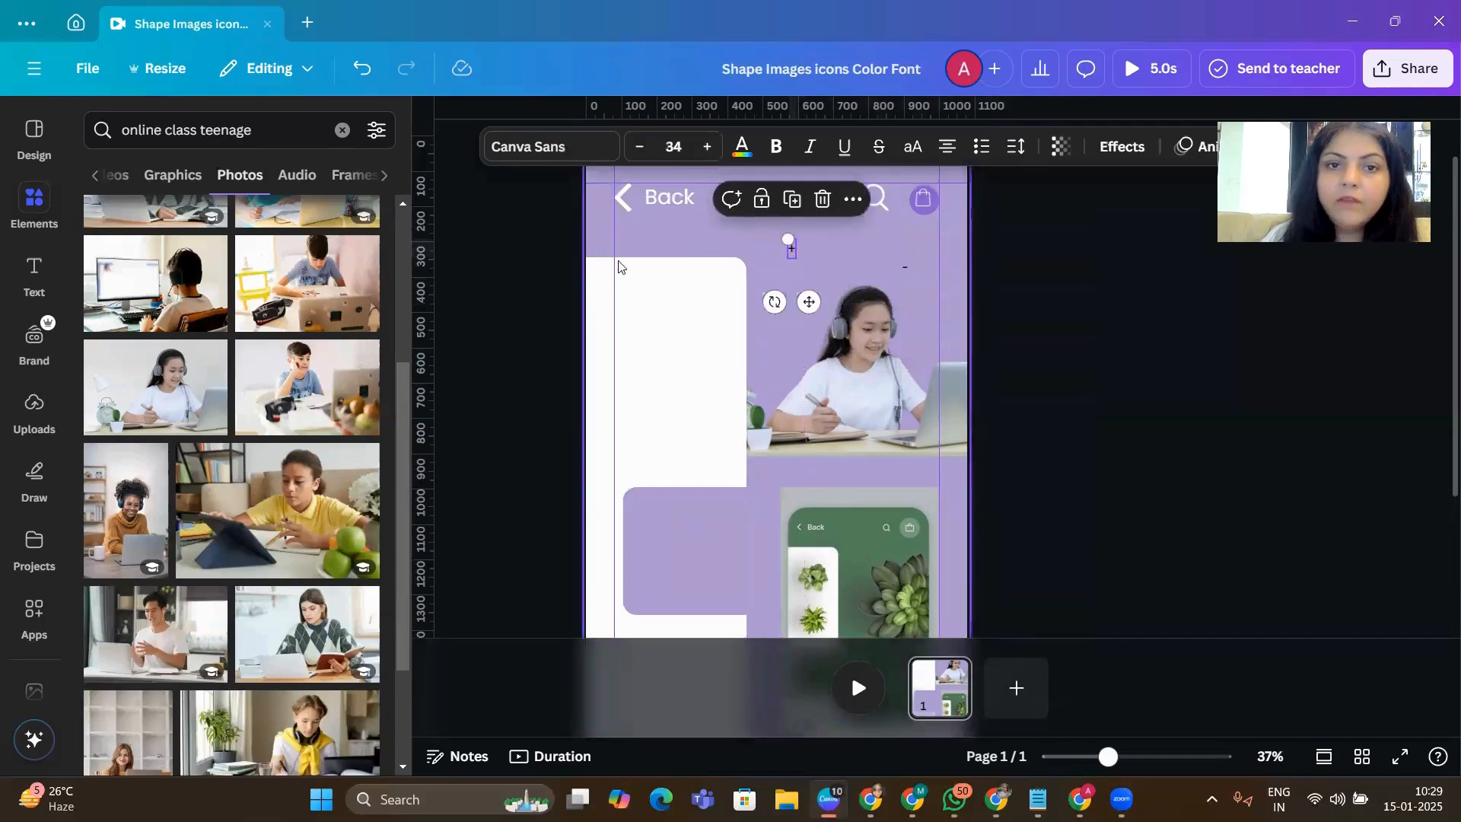
click(538, 382)
- Add a circle shape and fill it with the pink from the photo colours
key(c)
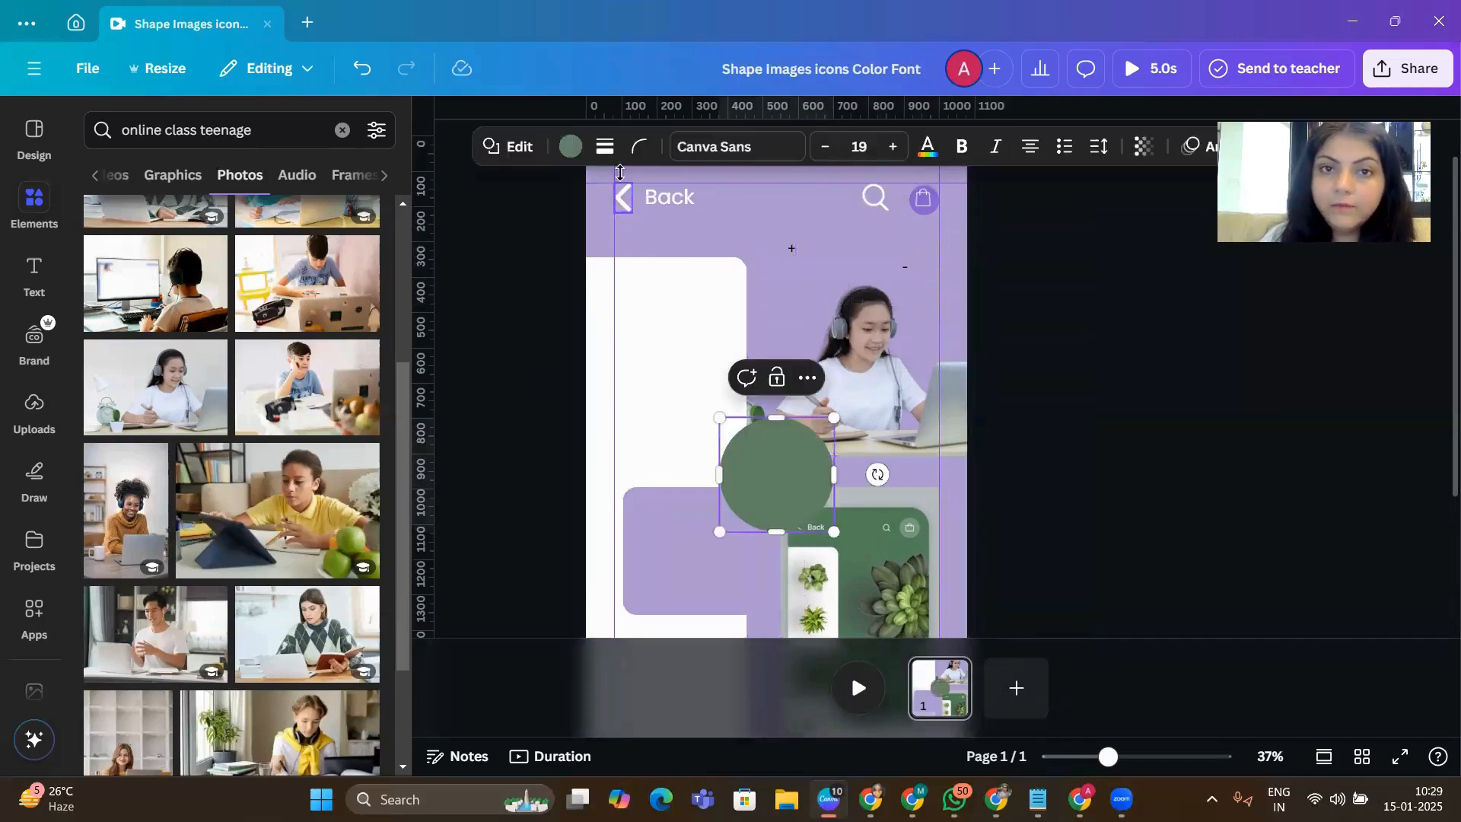
click(569, 146)
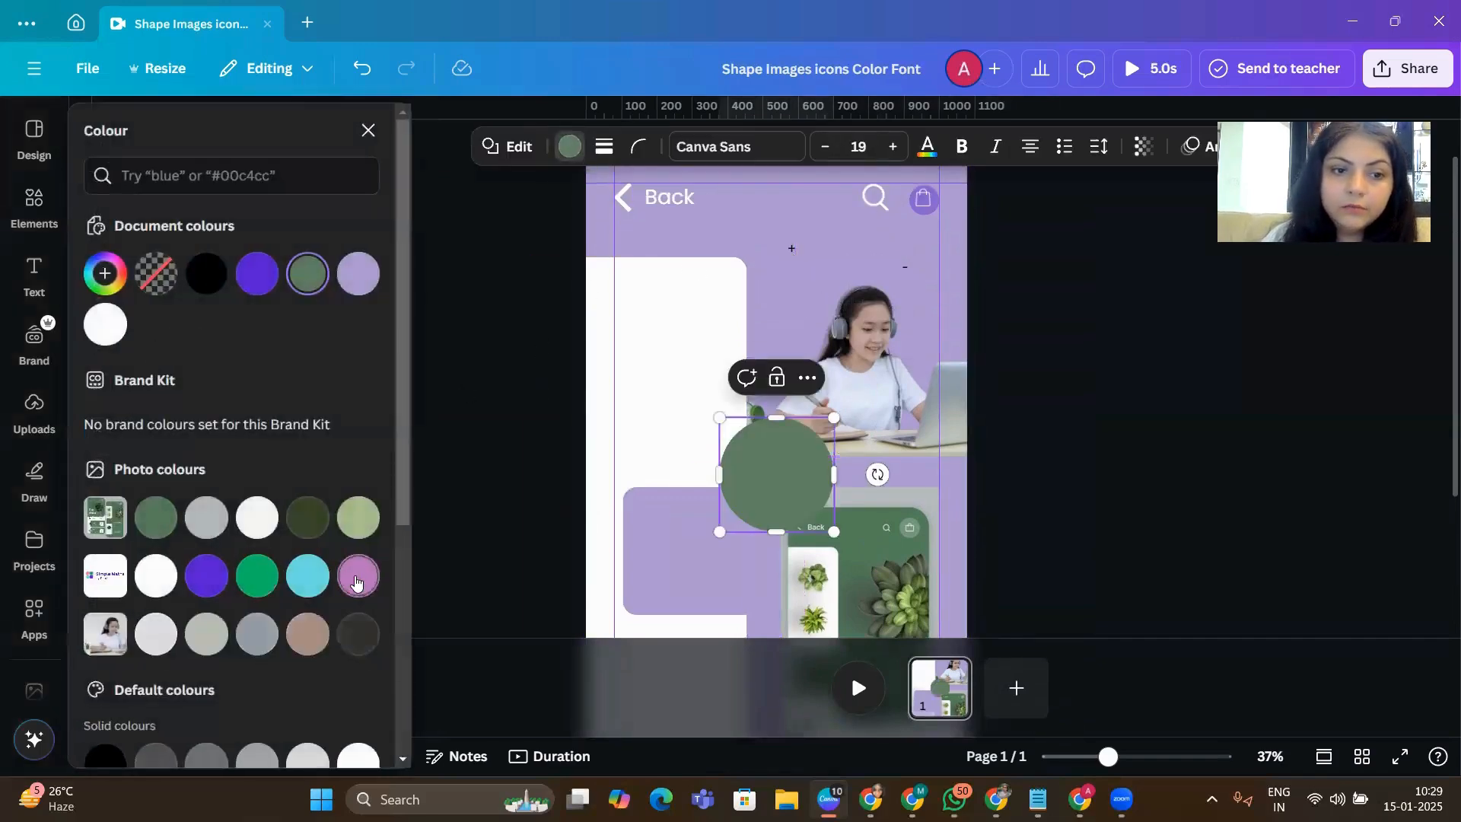
click(358, 576)
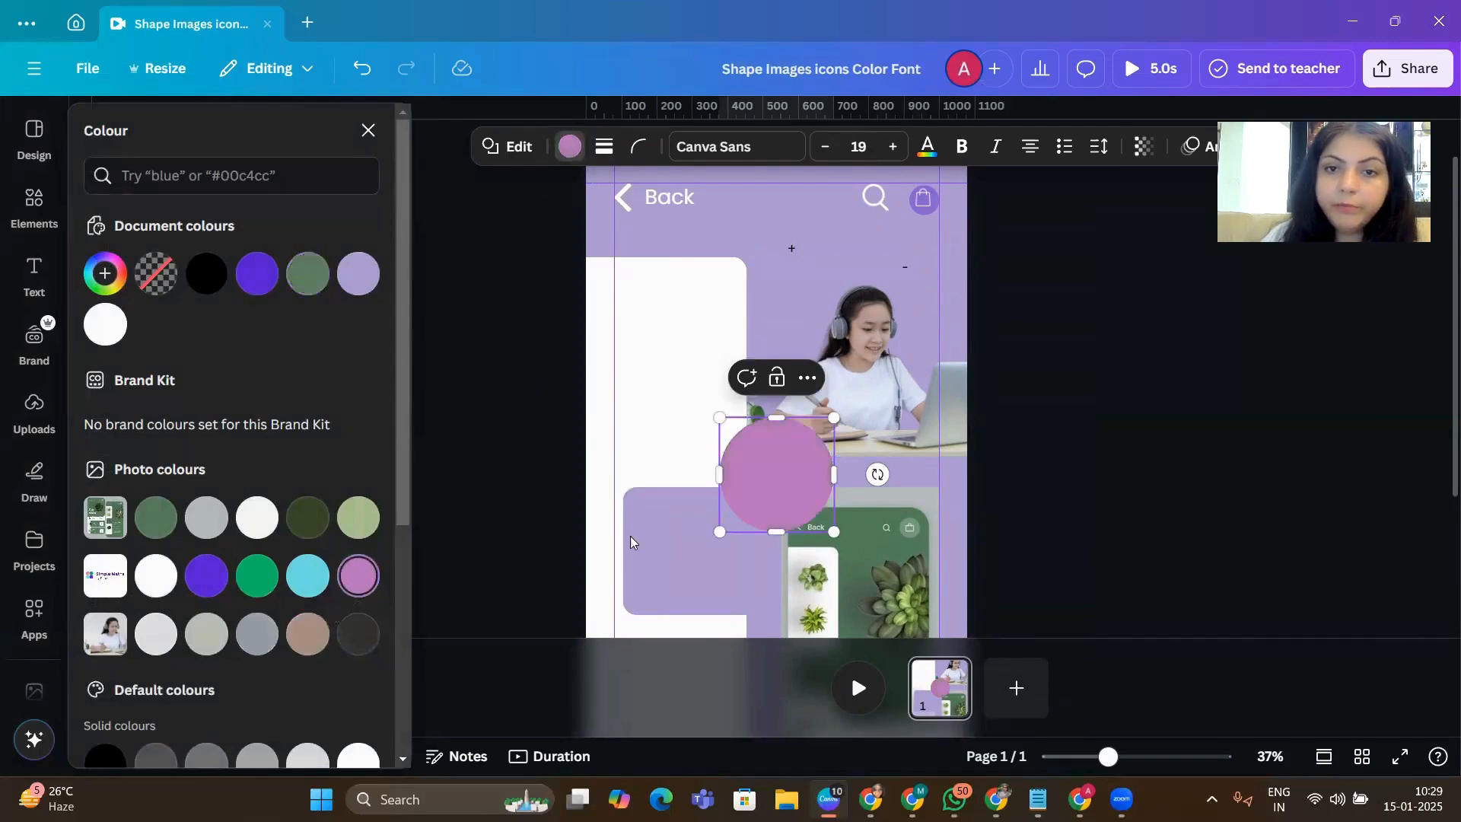
- Shrink the pink circle to about 48 px wide and place it between the white panel and the girl's head
drag(834, 417, 737, 513)
drag(750, 566, 819, 342)
drag(815, 287, 805, 297)
click(823, 249)
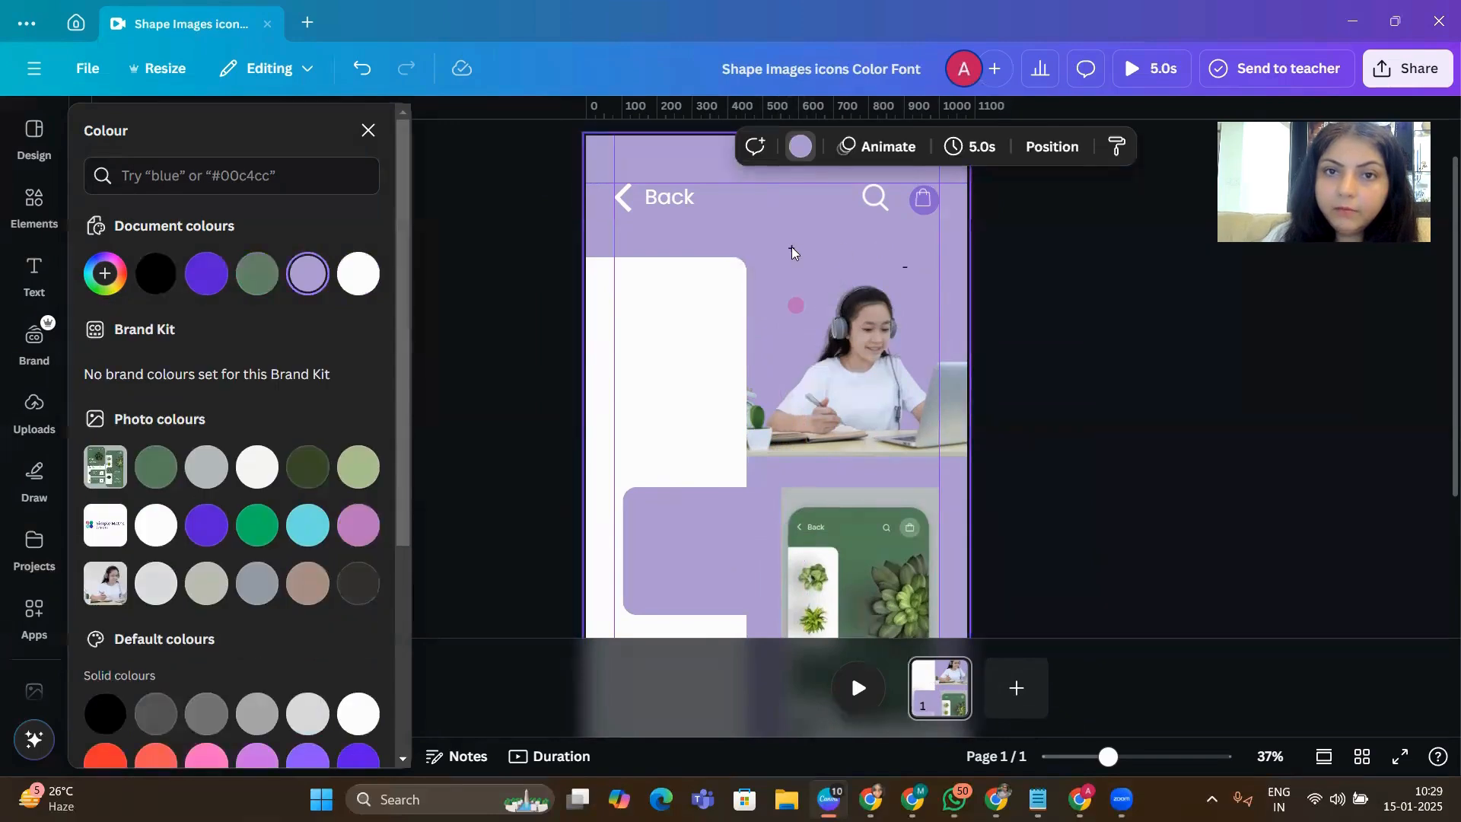
- Centre the plus sign on the small pink circle
click(1135, 757)
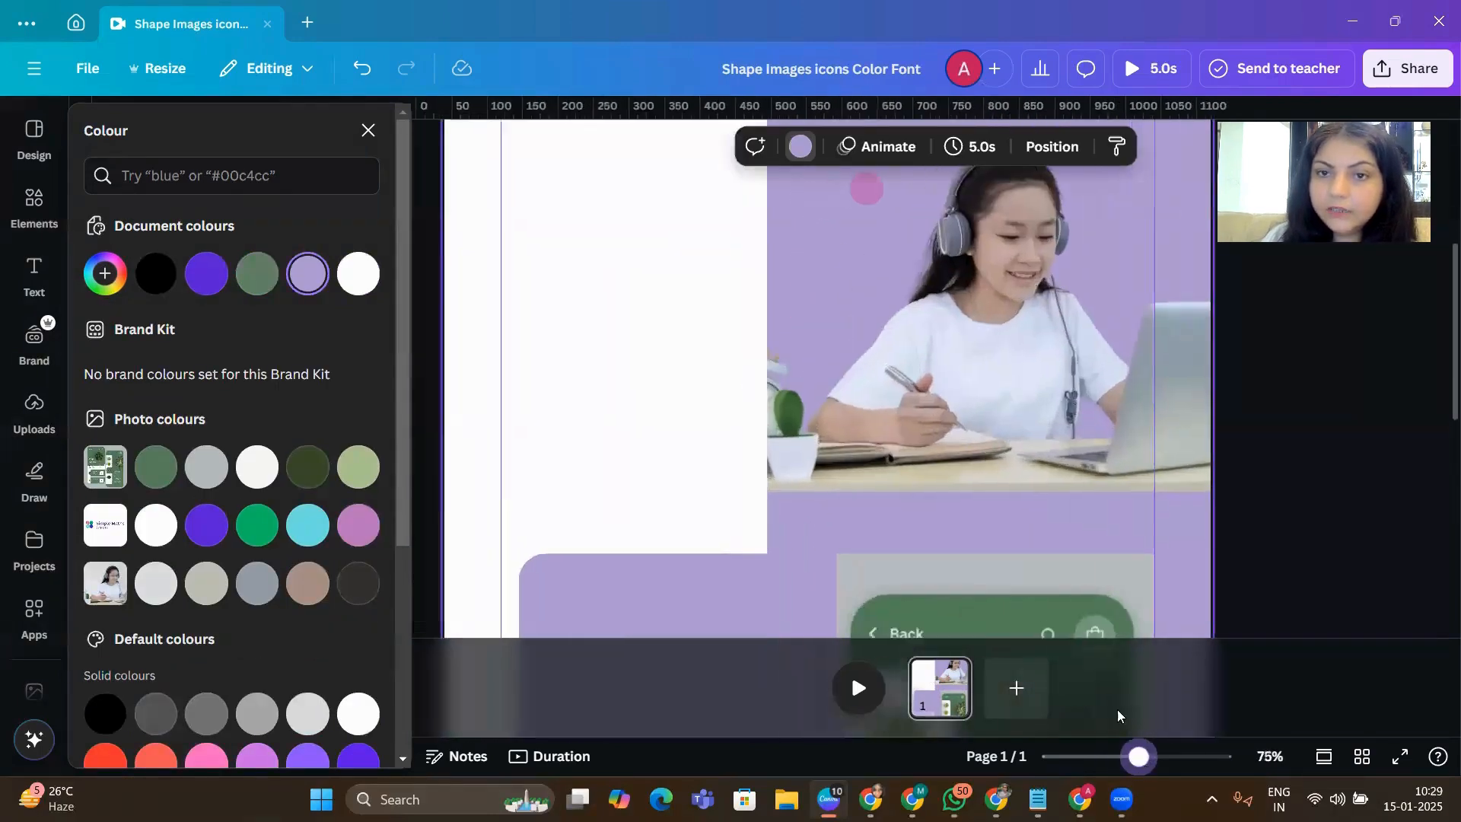
scroll(941, 315, up, 5)
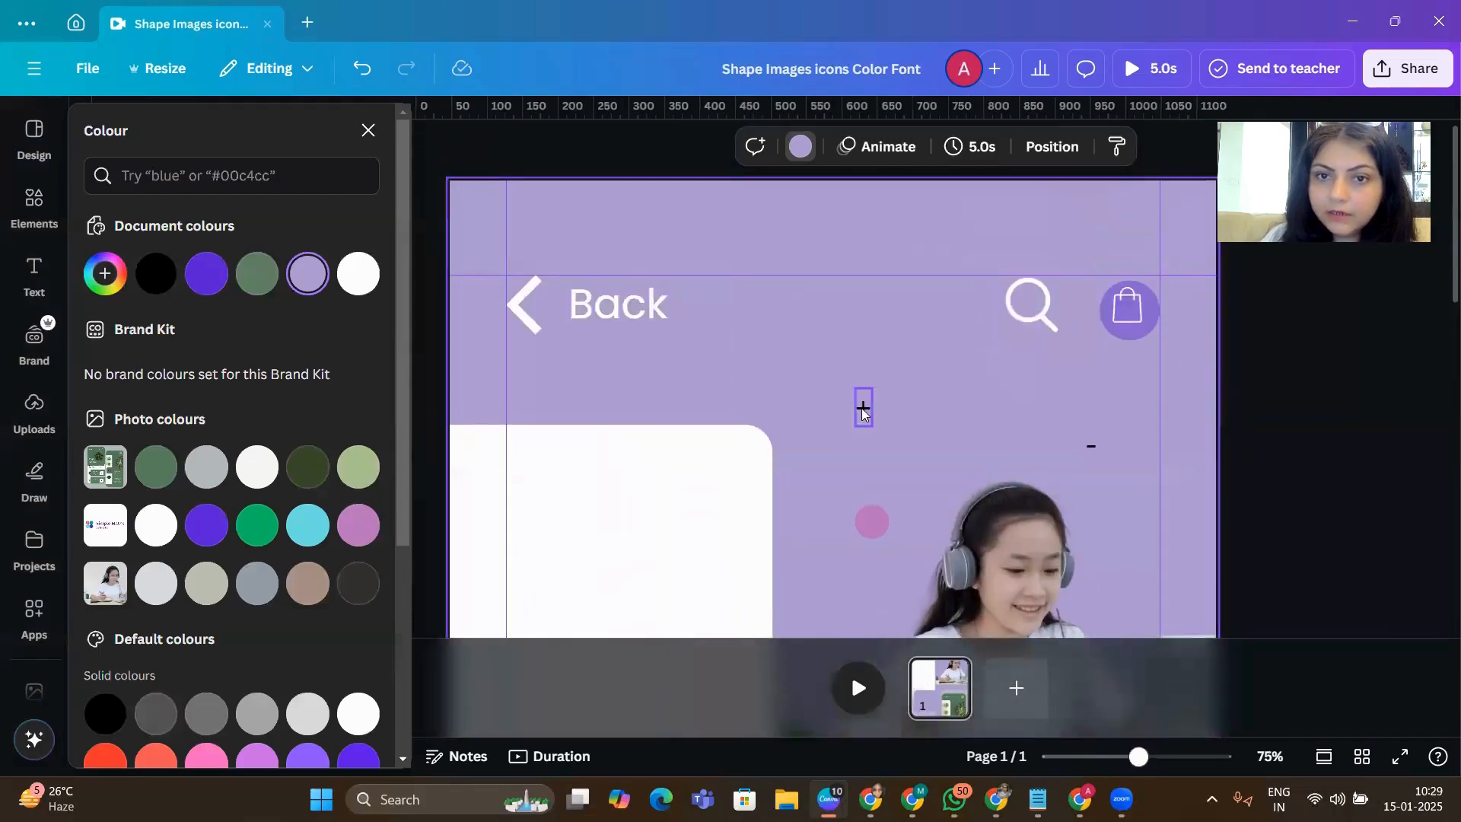
click(876, 421)
drag(884, 470, 892, 584)
click(999, 578)
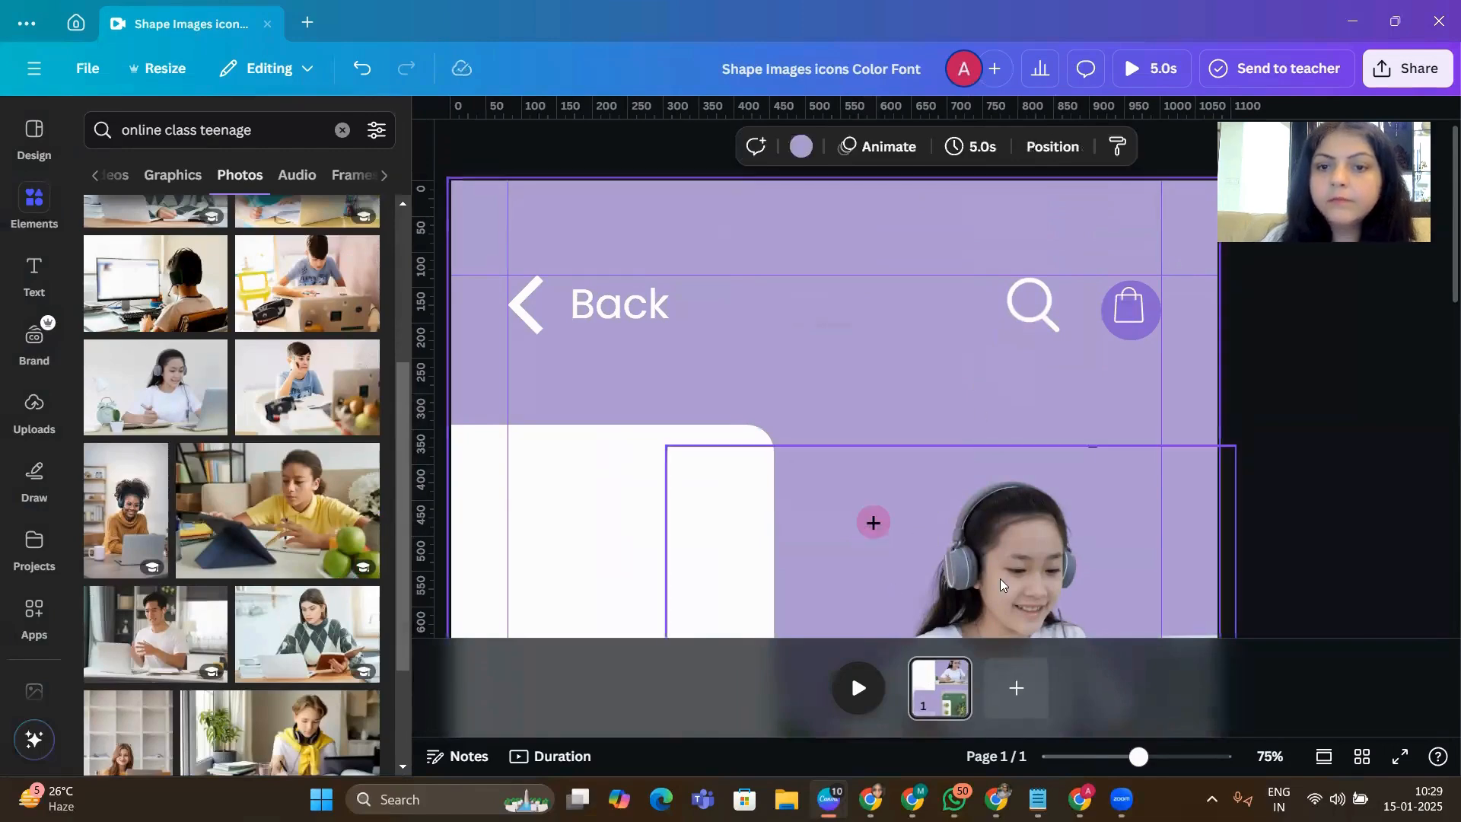
click(420, 337)
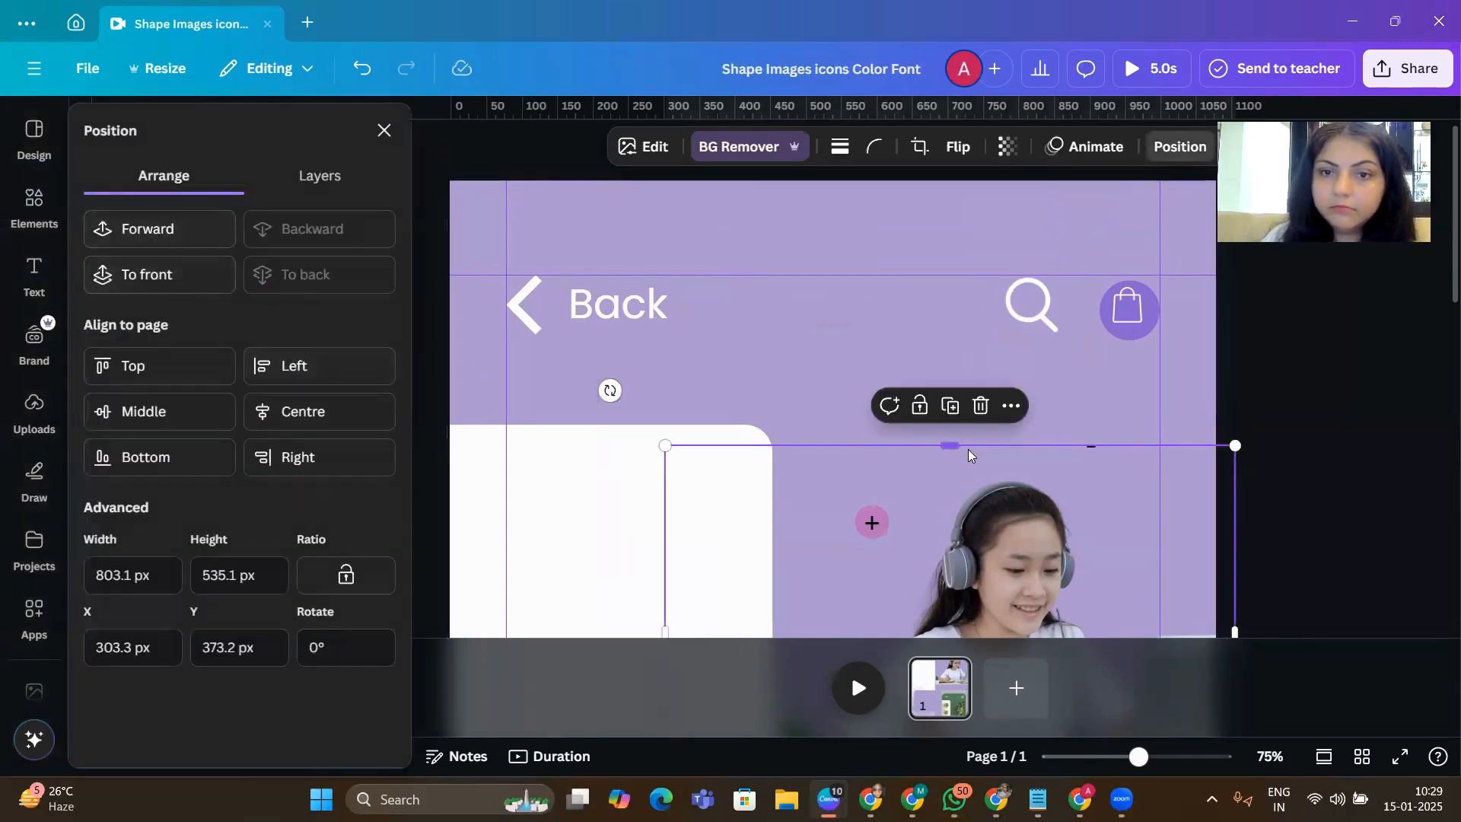
scroll(967, 449, down, 3)
scroll(817, 454, up, 3)
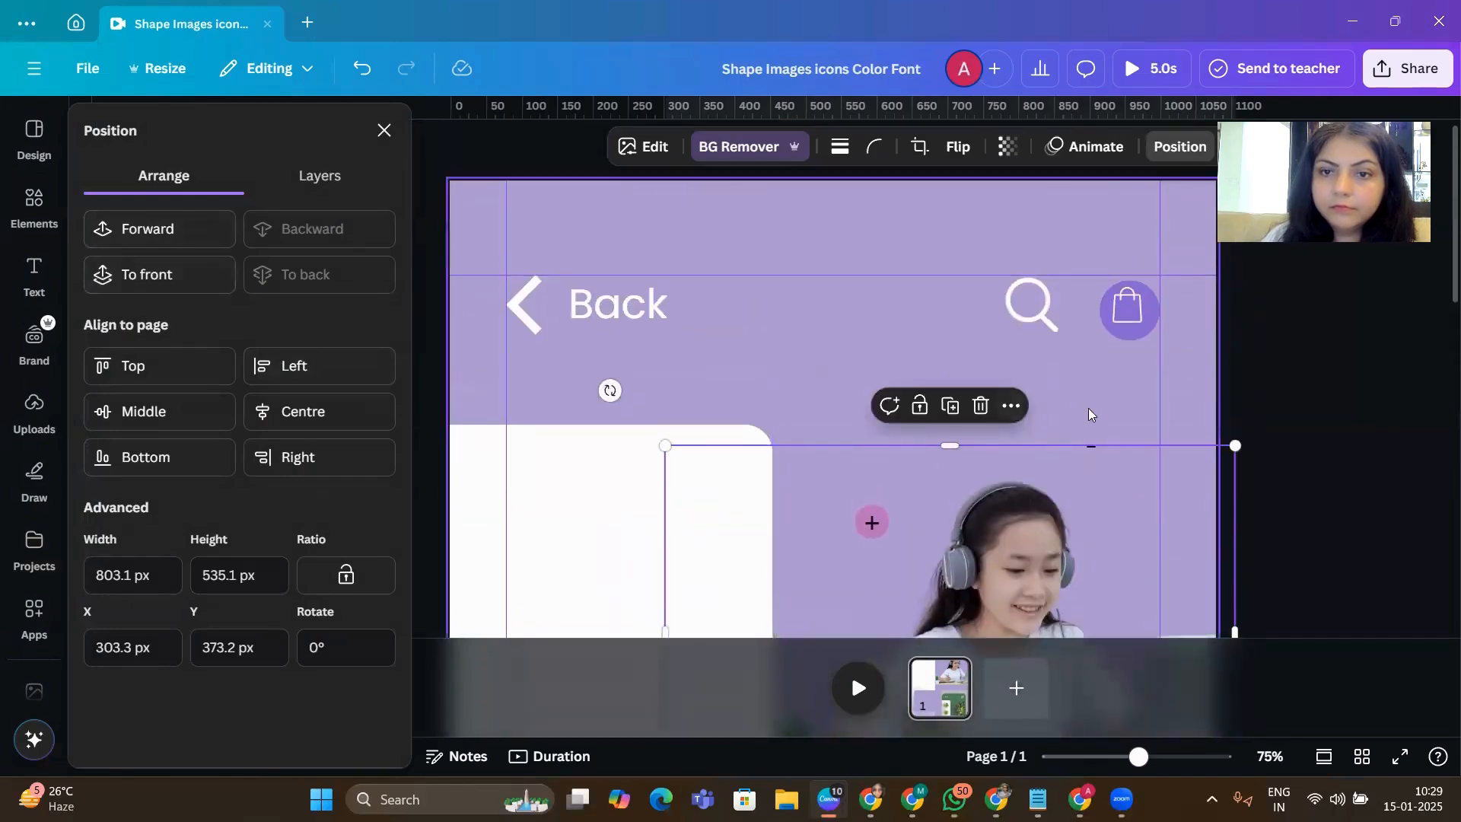
- Move the plus sign and its pink circle up between "Back" and the search icon, and group them
click(1088, 410)
click(872, 525)
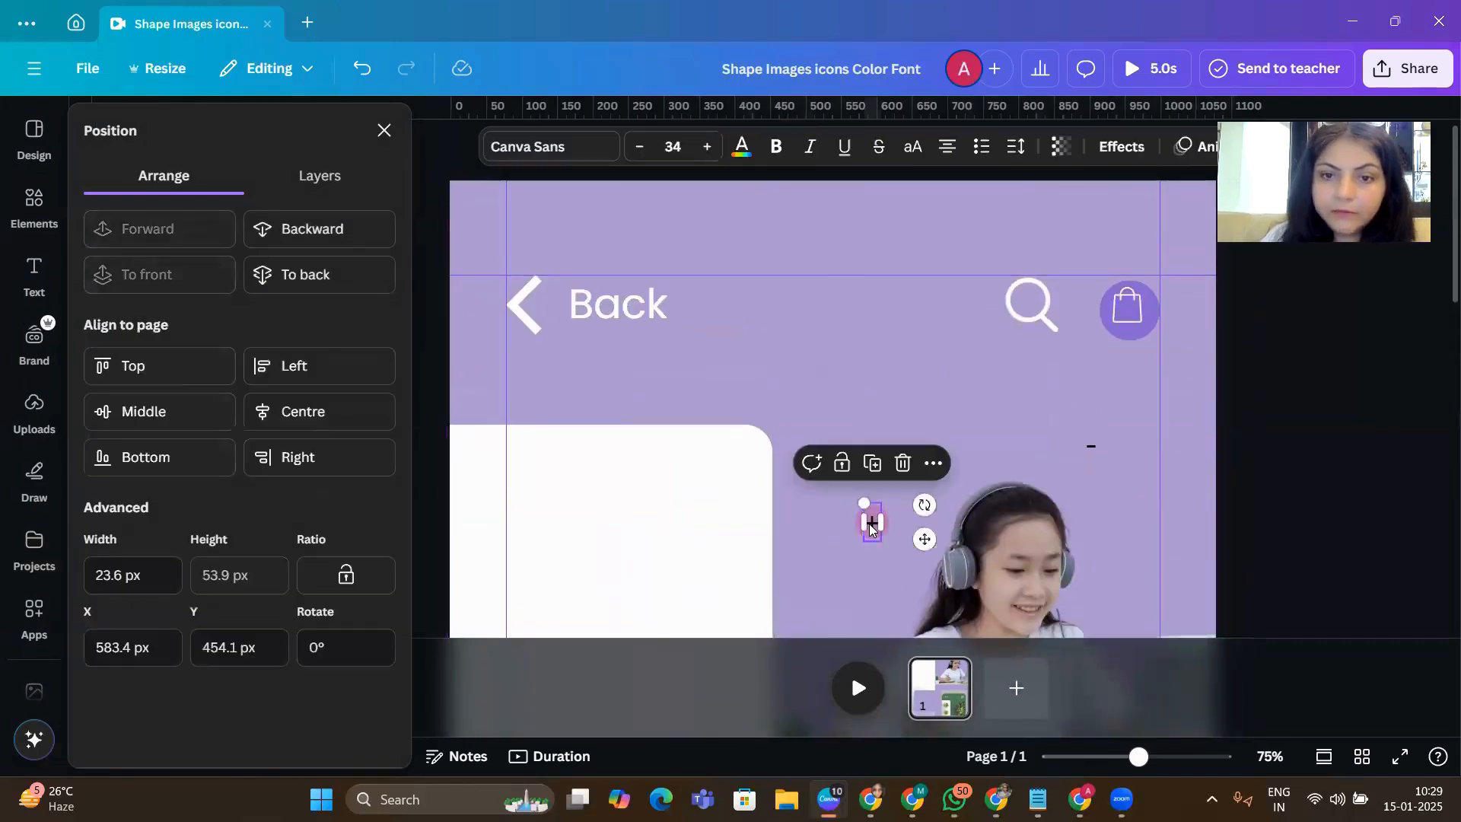
click(851, 523)
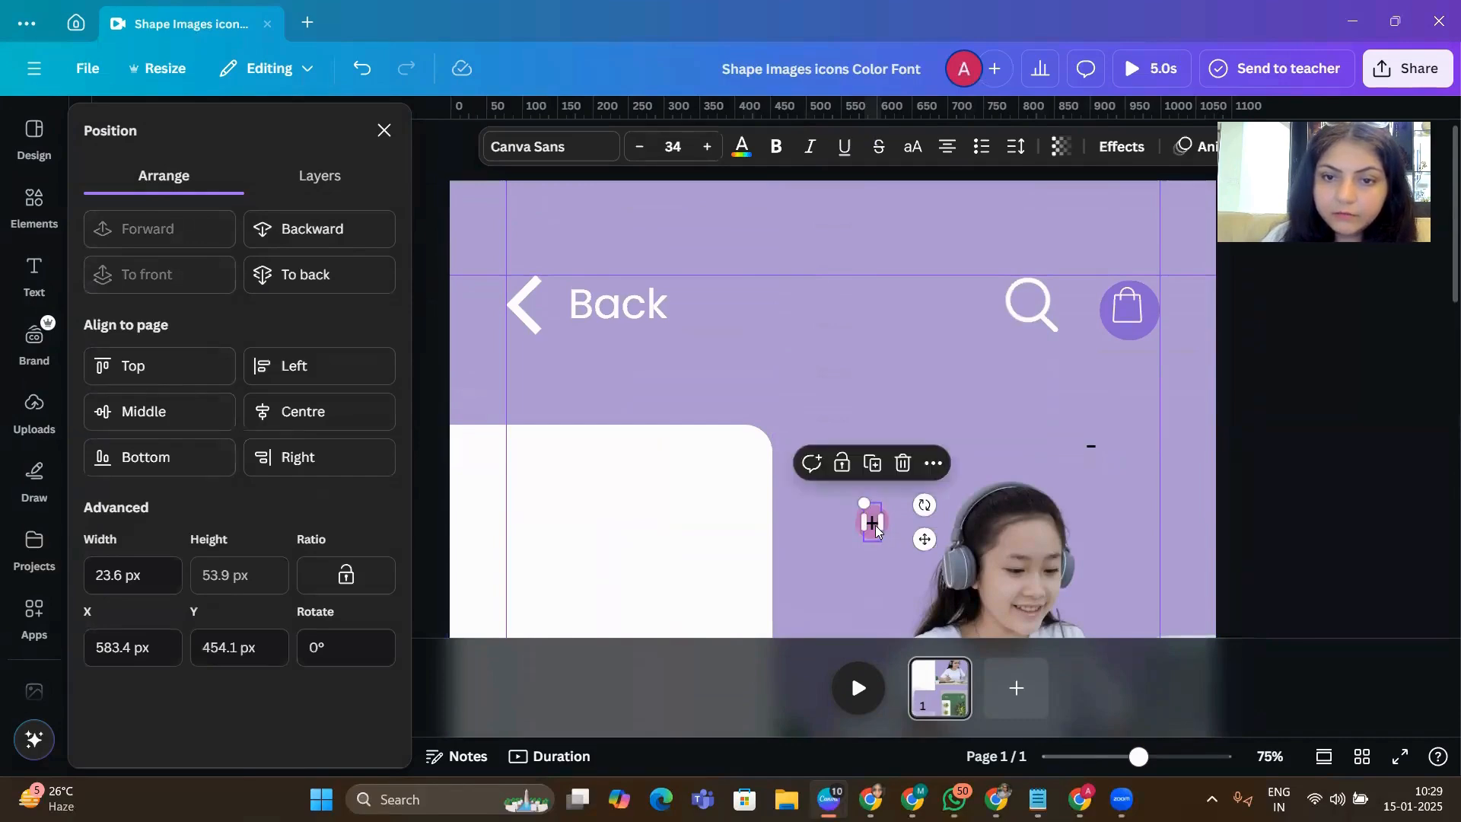
drag(873, 524, 925, 374)
drag(862, 525, 863, 339)
drag(926, 381, 846, 332)
click(916, 341)
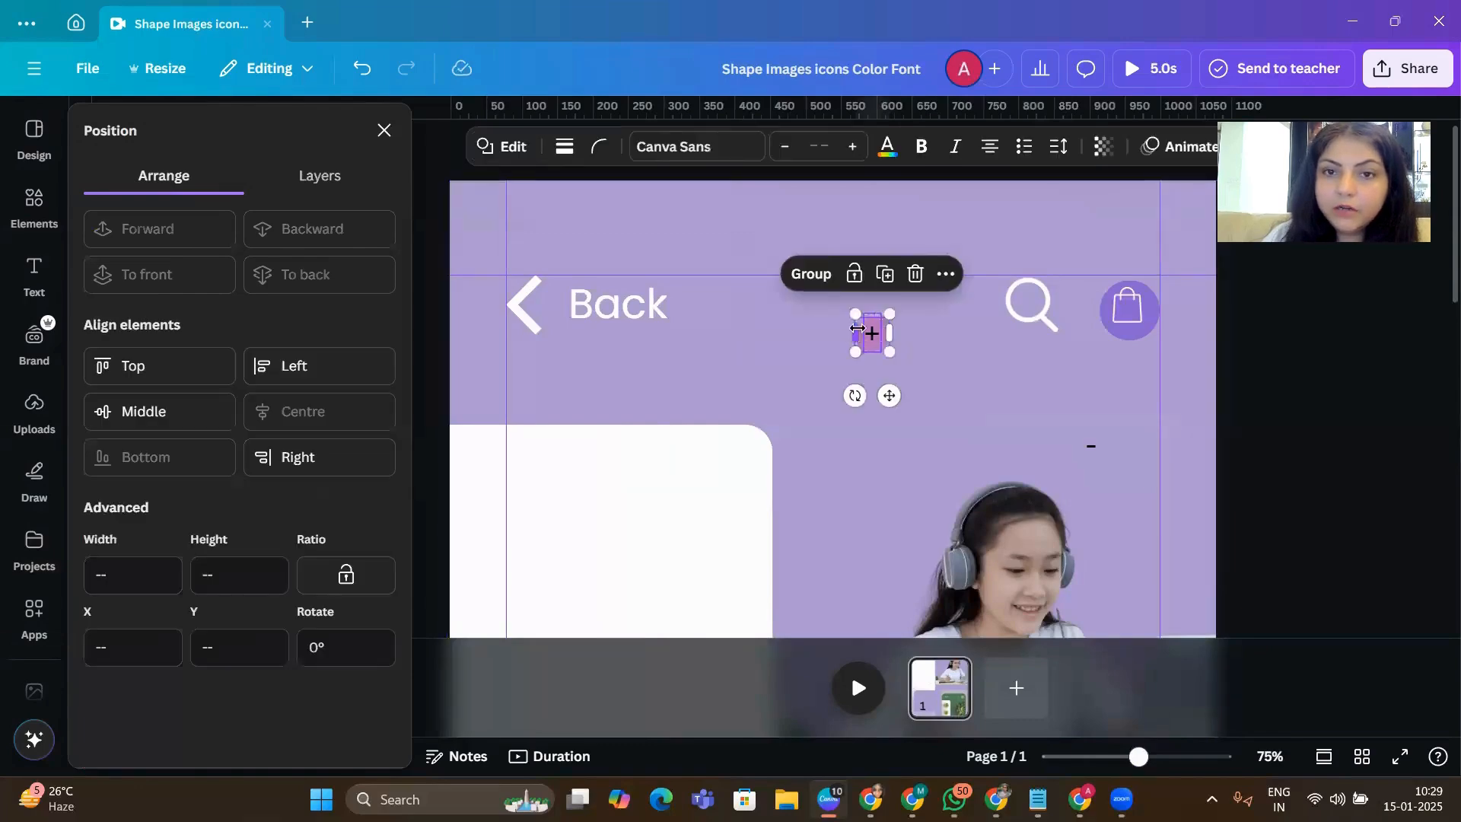
click(810, 274)
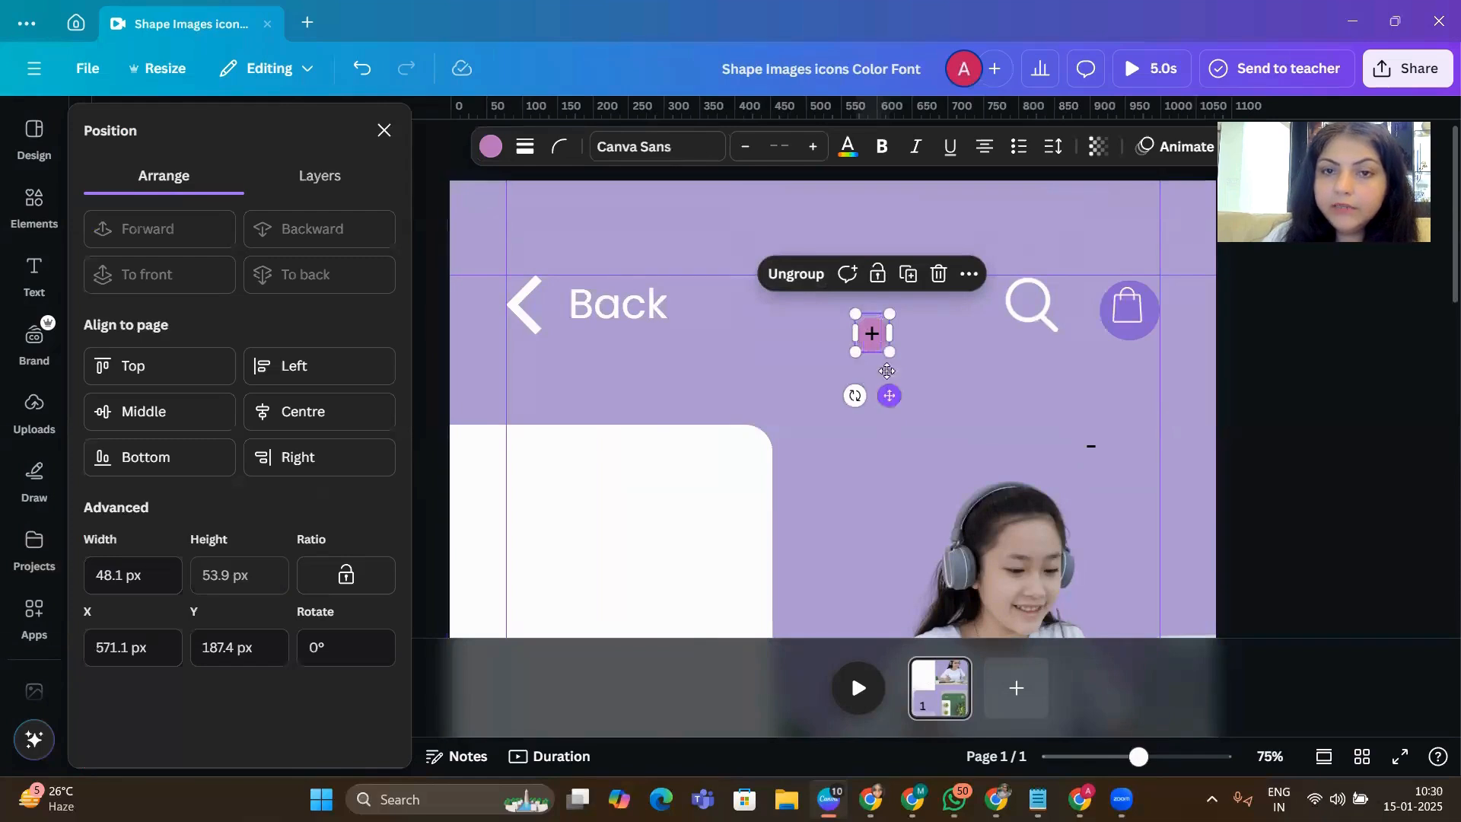
- Duplicate the plus-circle group to just below the search icon, near the minus sign, and ungroup the copy
drag(889, 395, 1039, 440)
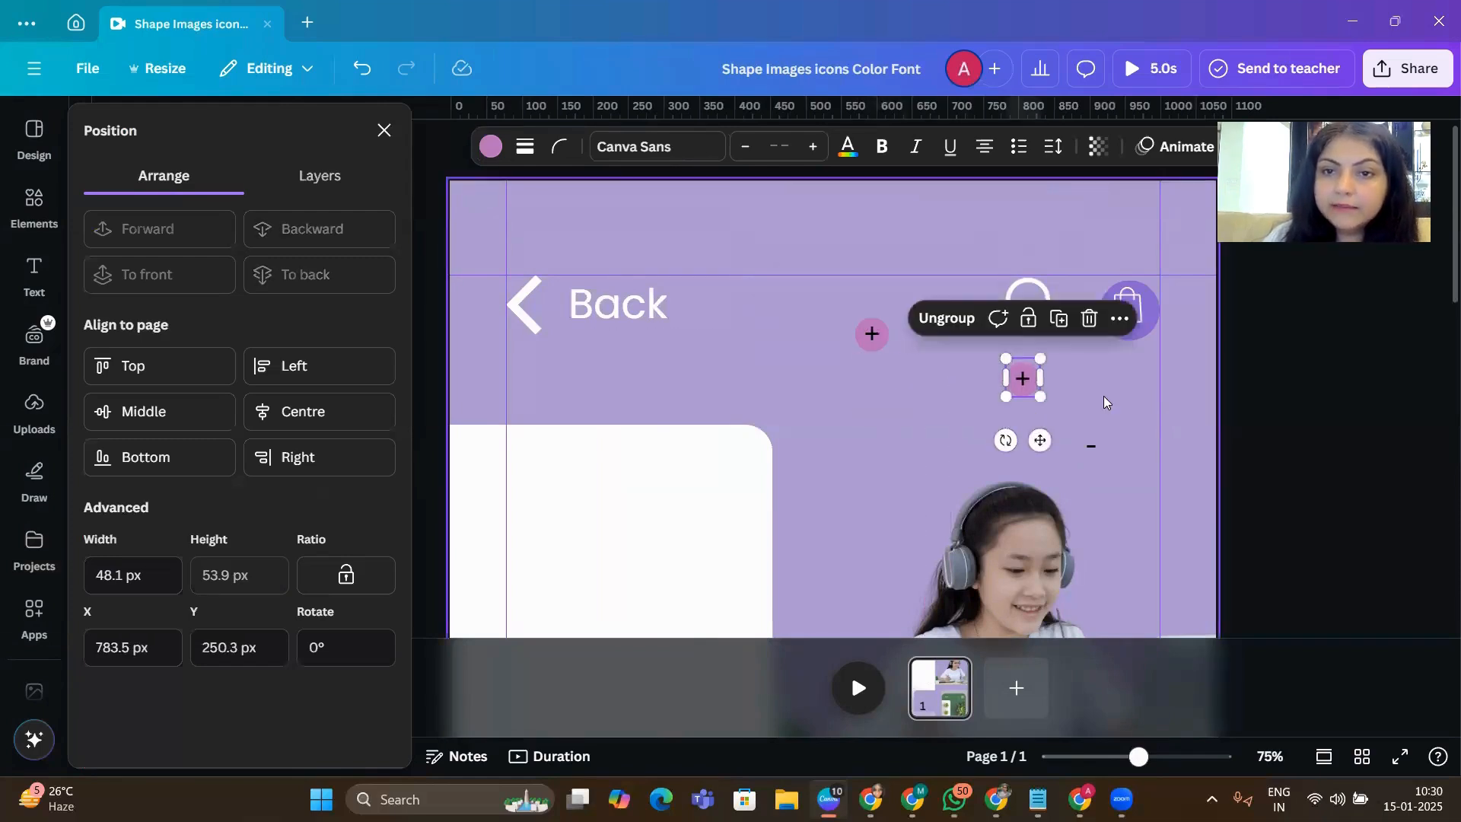
click(1103, 396)
click(1026, 385)
click(977, 327)
click(1179, 391)
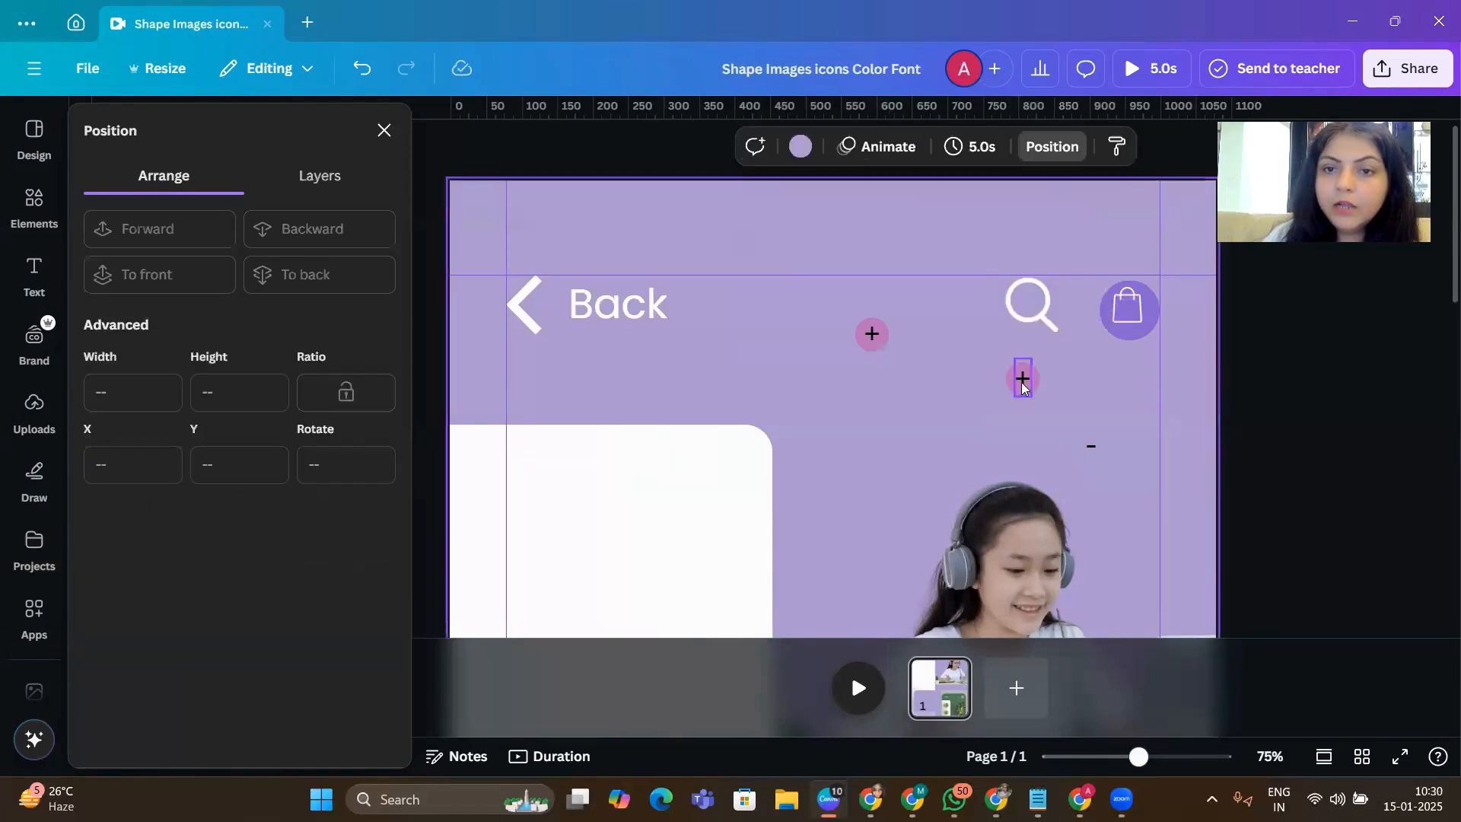
- Recolour the copied circle below the search icon green and replace its plus sign with a minus sign
click(1010, 380)
click(570, 146)
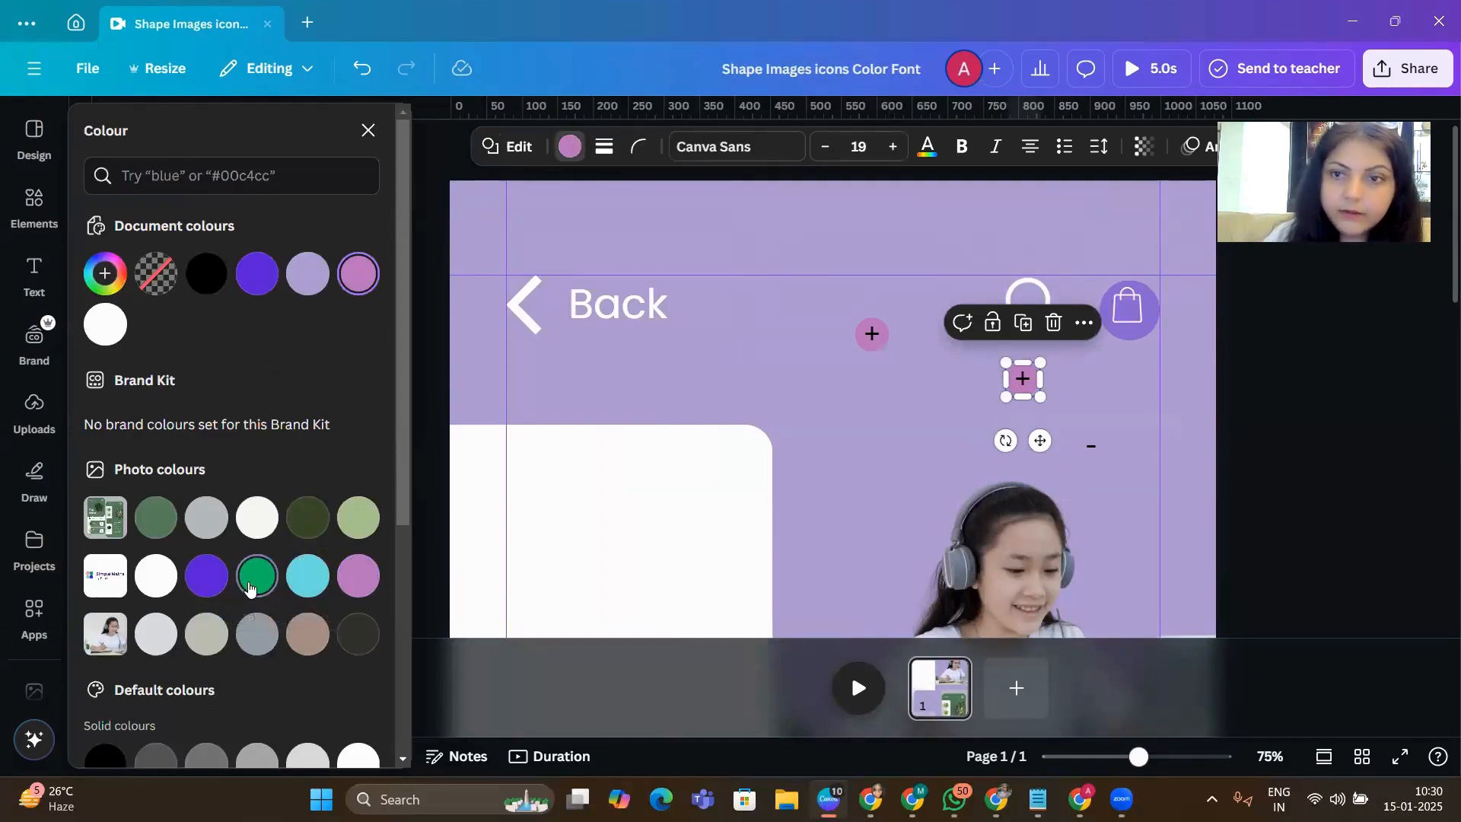
click(259, 585)
double_click(1027, 380)
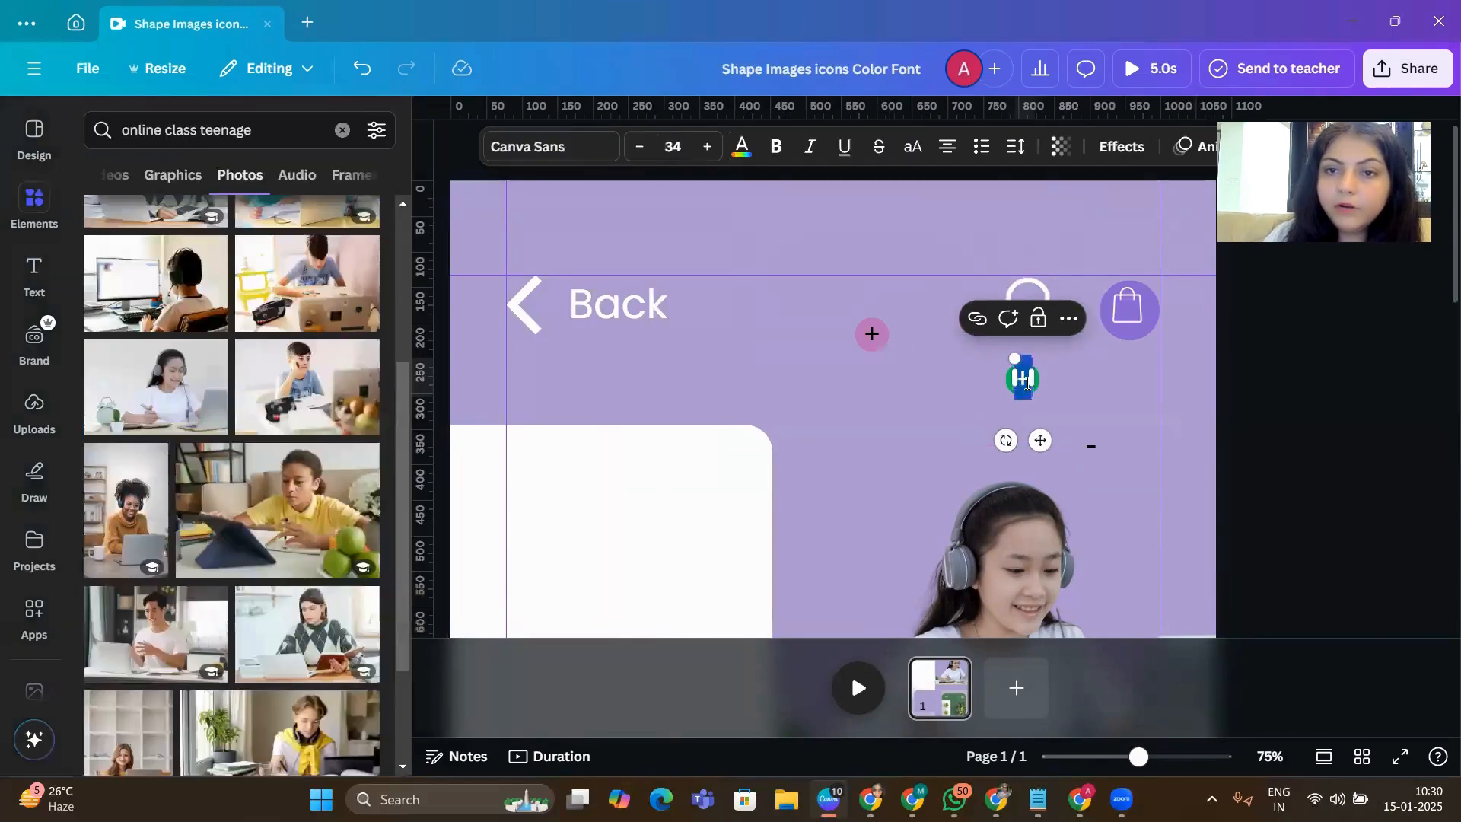
click(1027, 383)
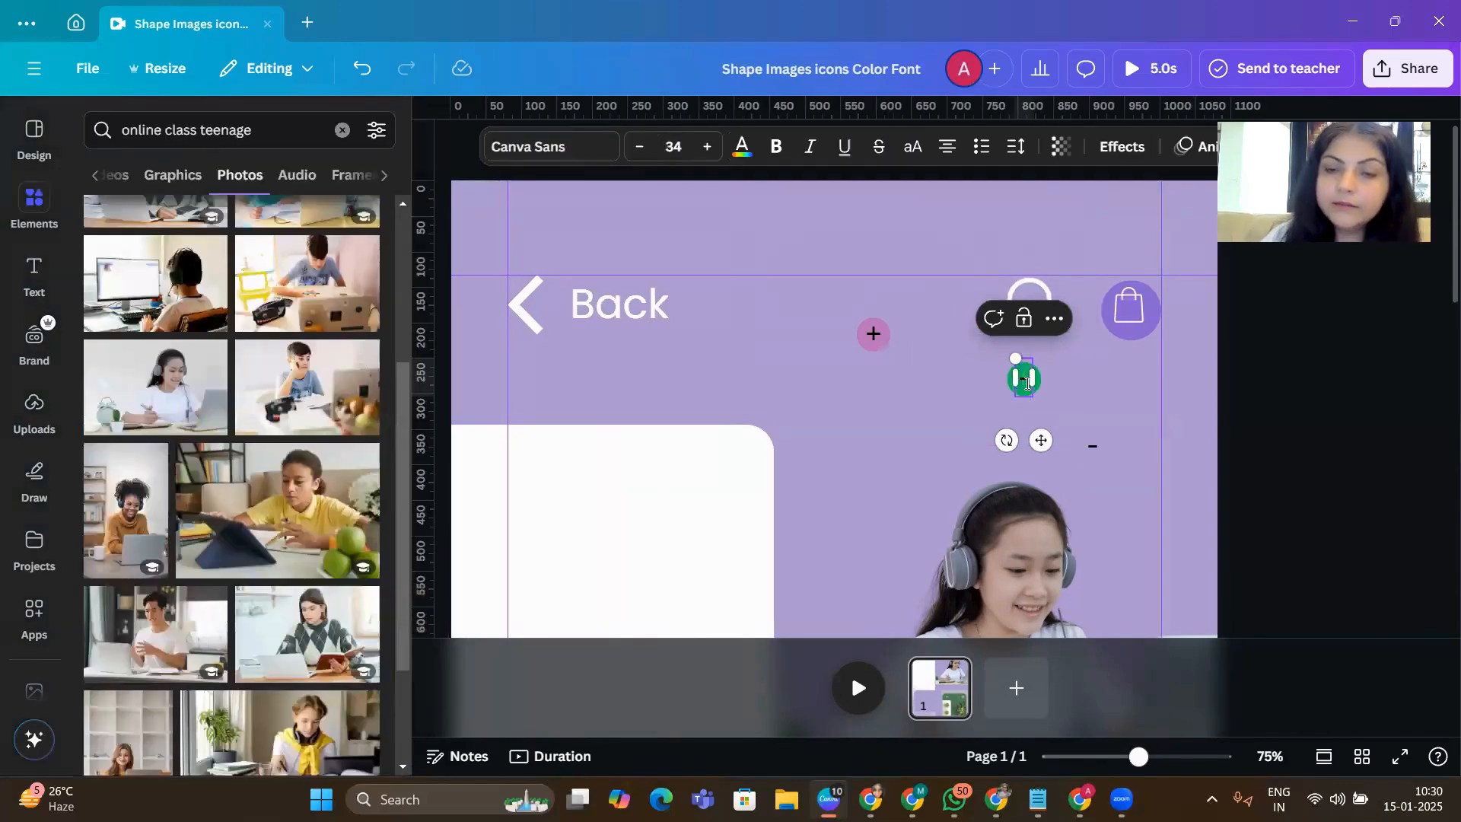
click(932, 350)
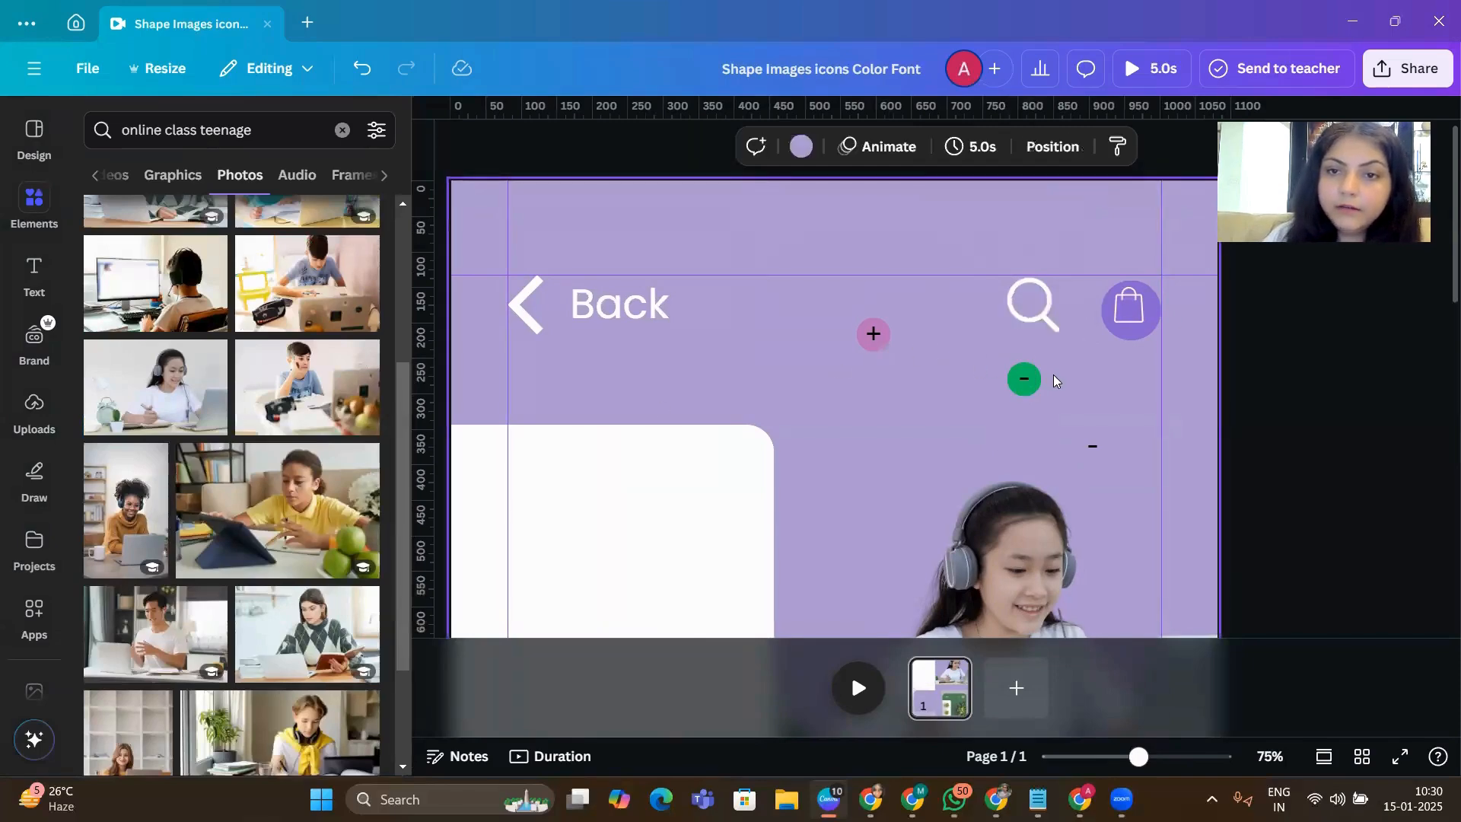
- Enlarge the minus sign on the green circle to font size 49.6 and group it with the circle
click(1025, 382)
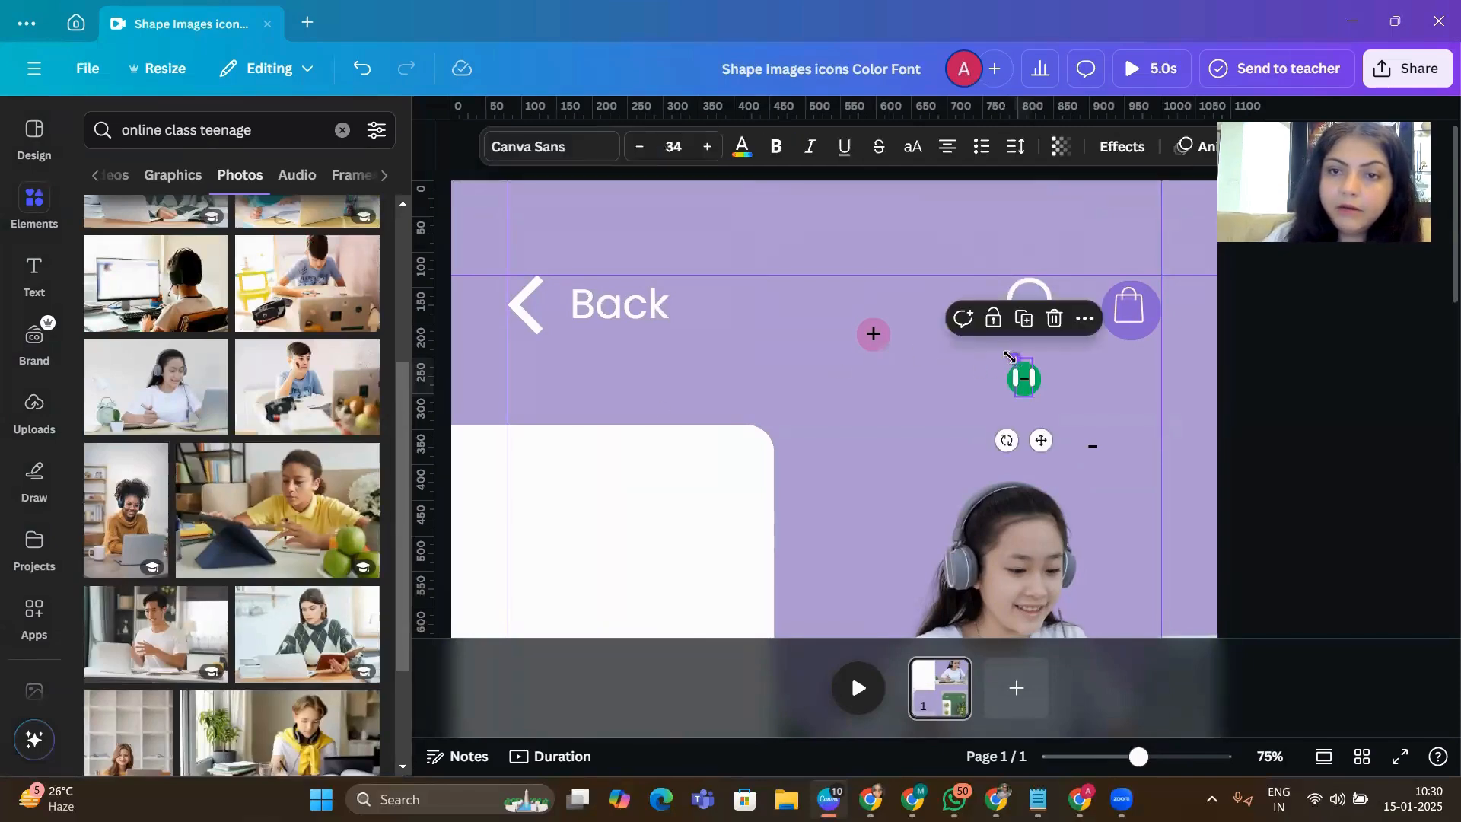
drag(1009, 357, 1022, 383)
click(1081, 383)
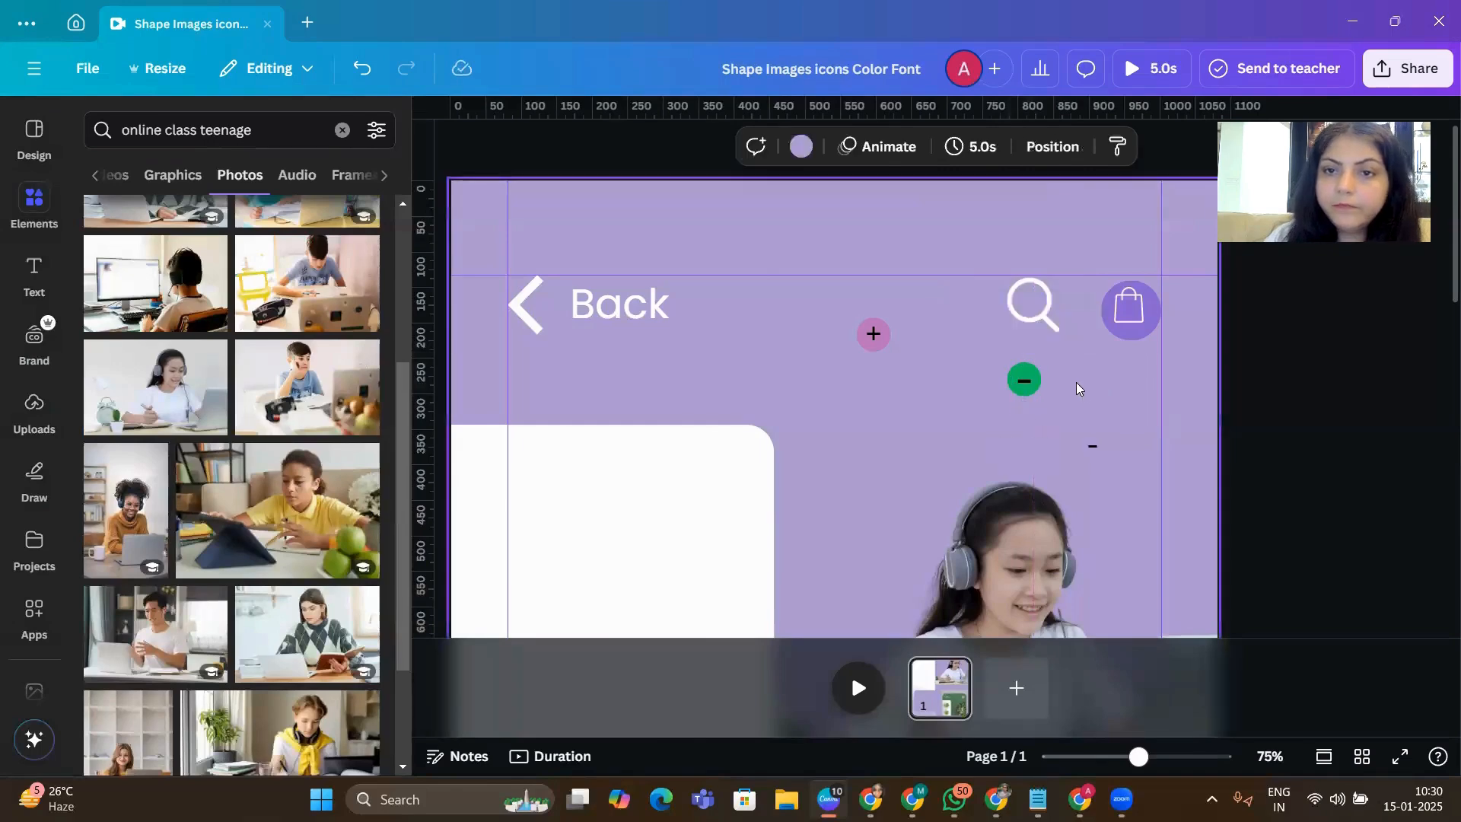
click(1026, 375)
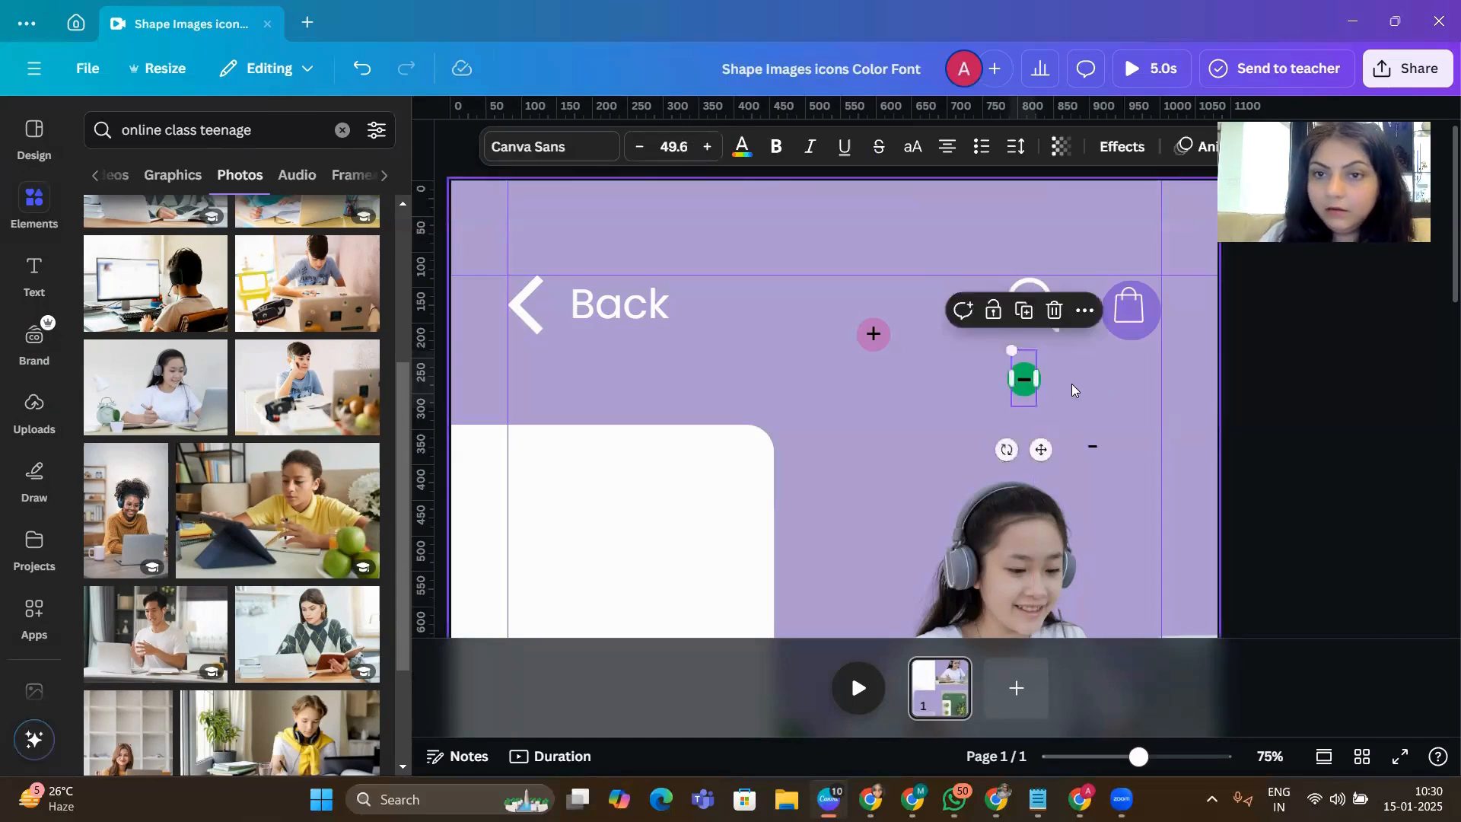
drag(1071, 383, 883, 391)
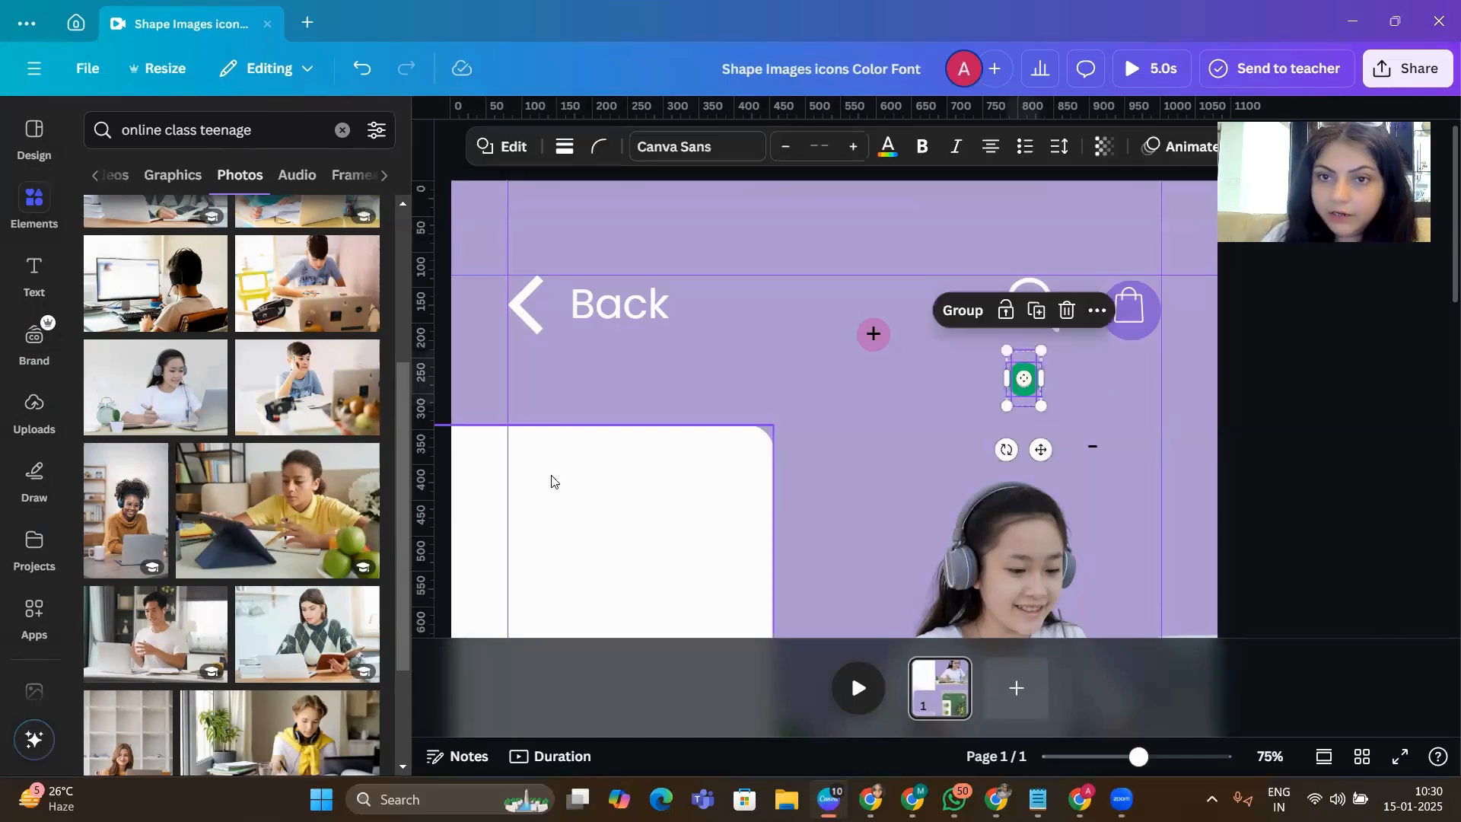
click(978, 318)
- Duplicate the green minus group to its left, ungroup the copy, and pull its minus sign off the circle
drag(1043, 450, 970, 467)
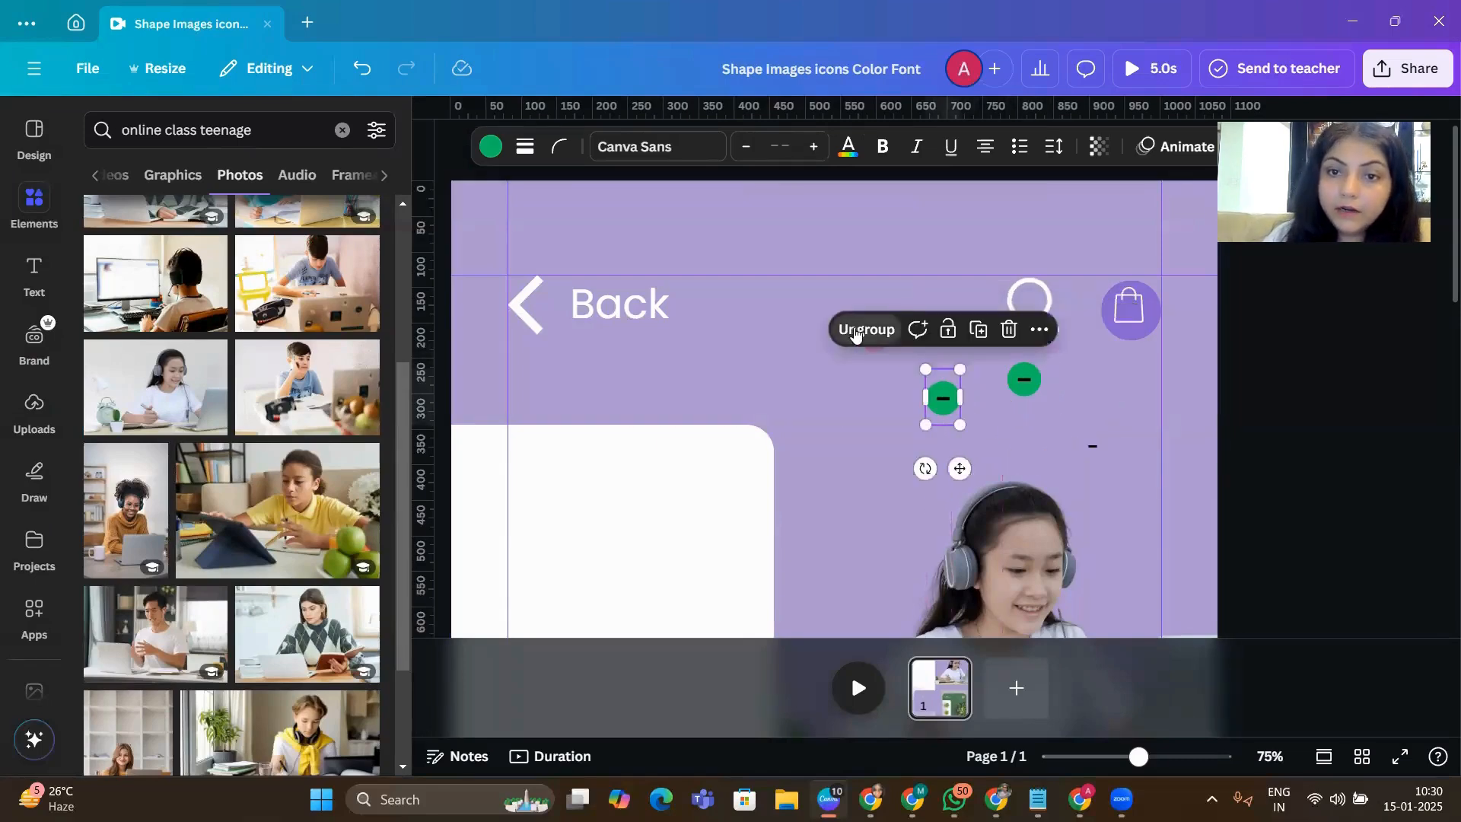
click(854, 333)
click(1211, 423)
click(966, 395)
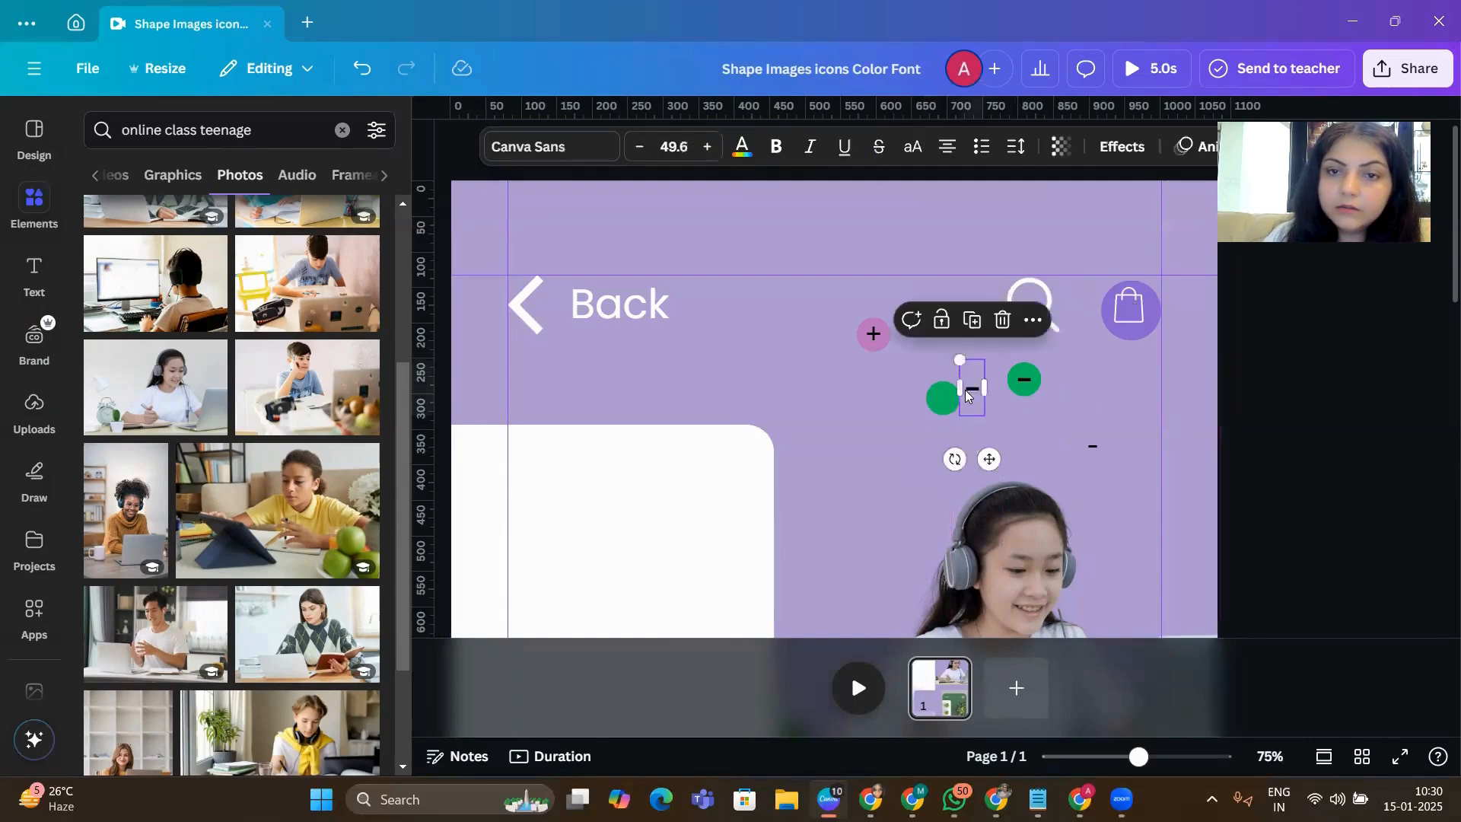
- Recolour the copied green circle light blue
click(944, 398)
click(571, 146)
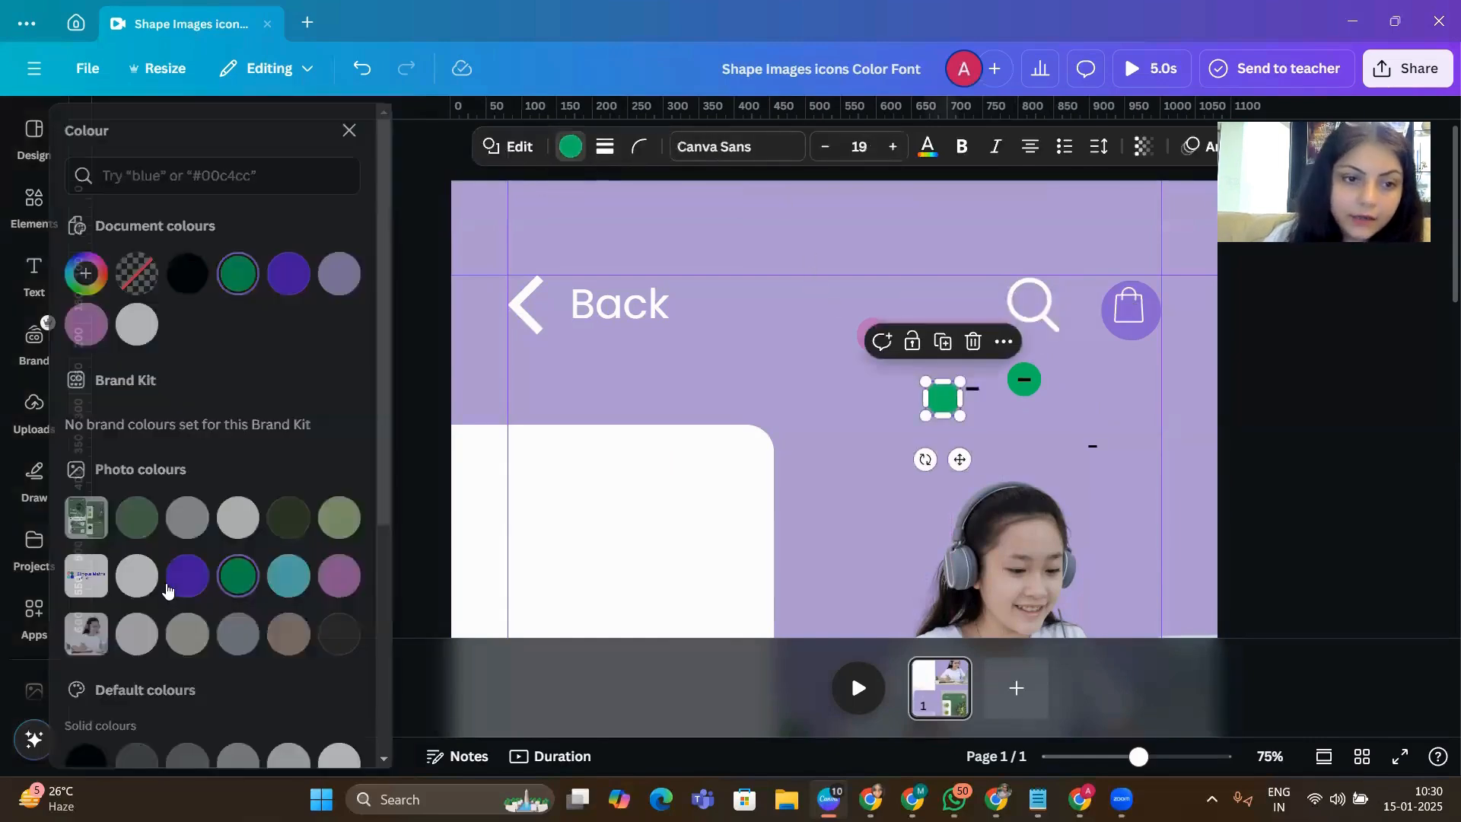
click(216, 582)
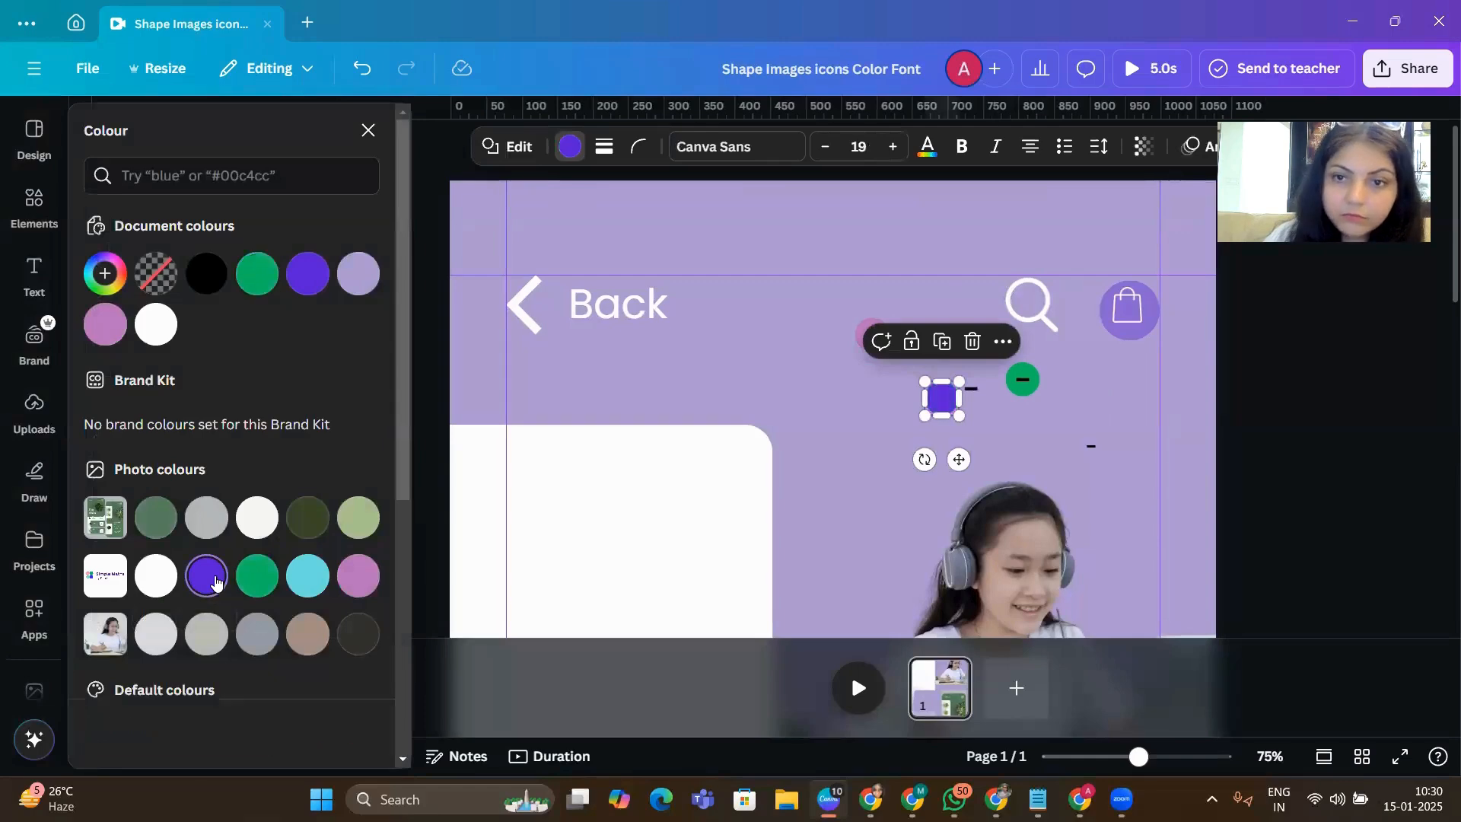
click(296, 578)
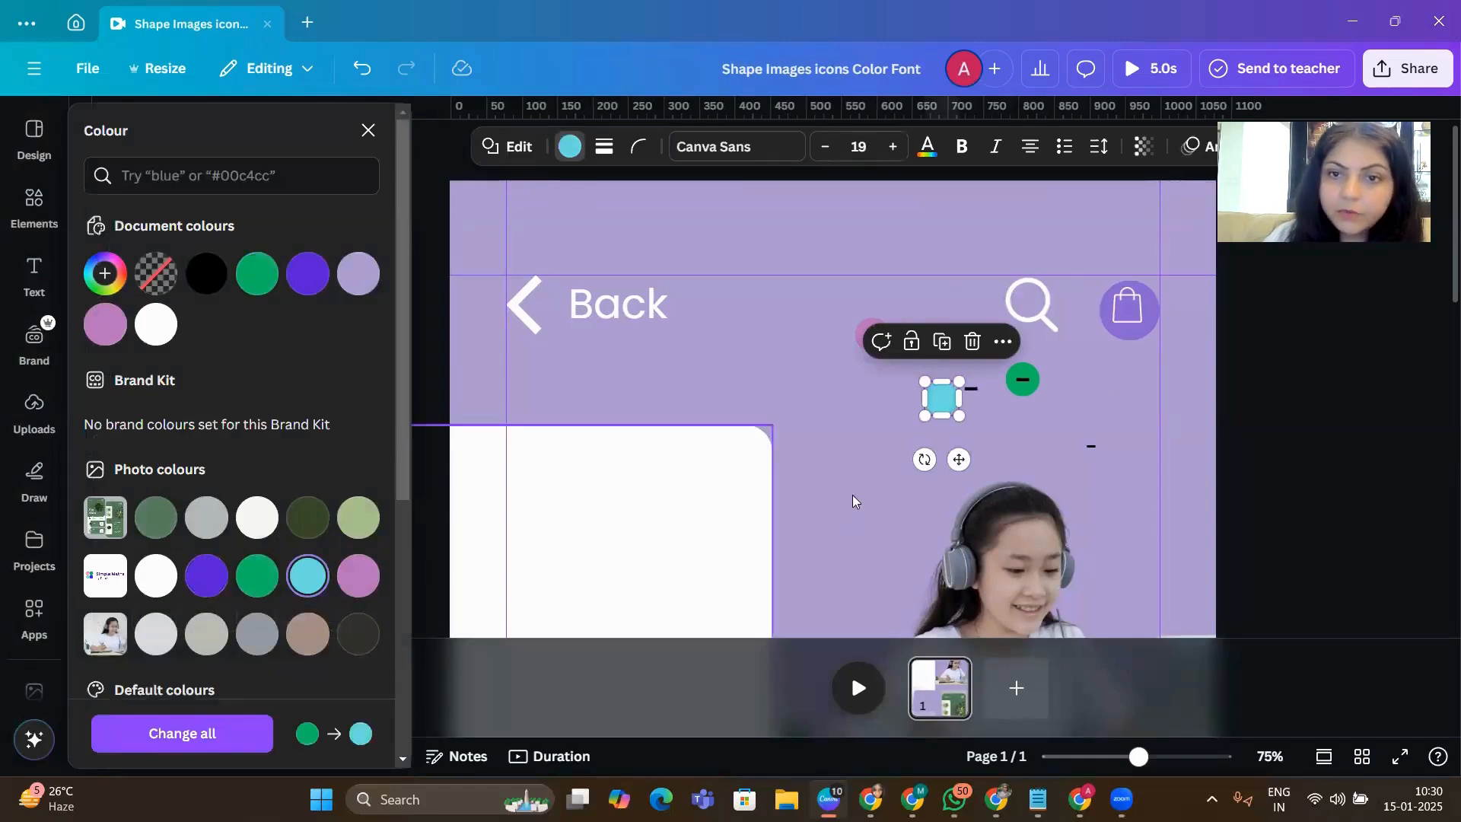
- Replace the copied minus sign with a bold % sign at font size 24.8, placed on the light-blue circle
double_click(976, 391)
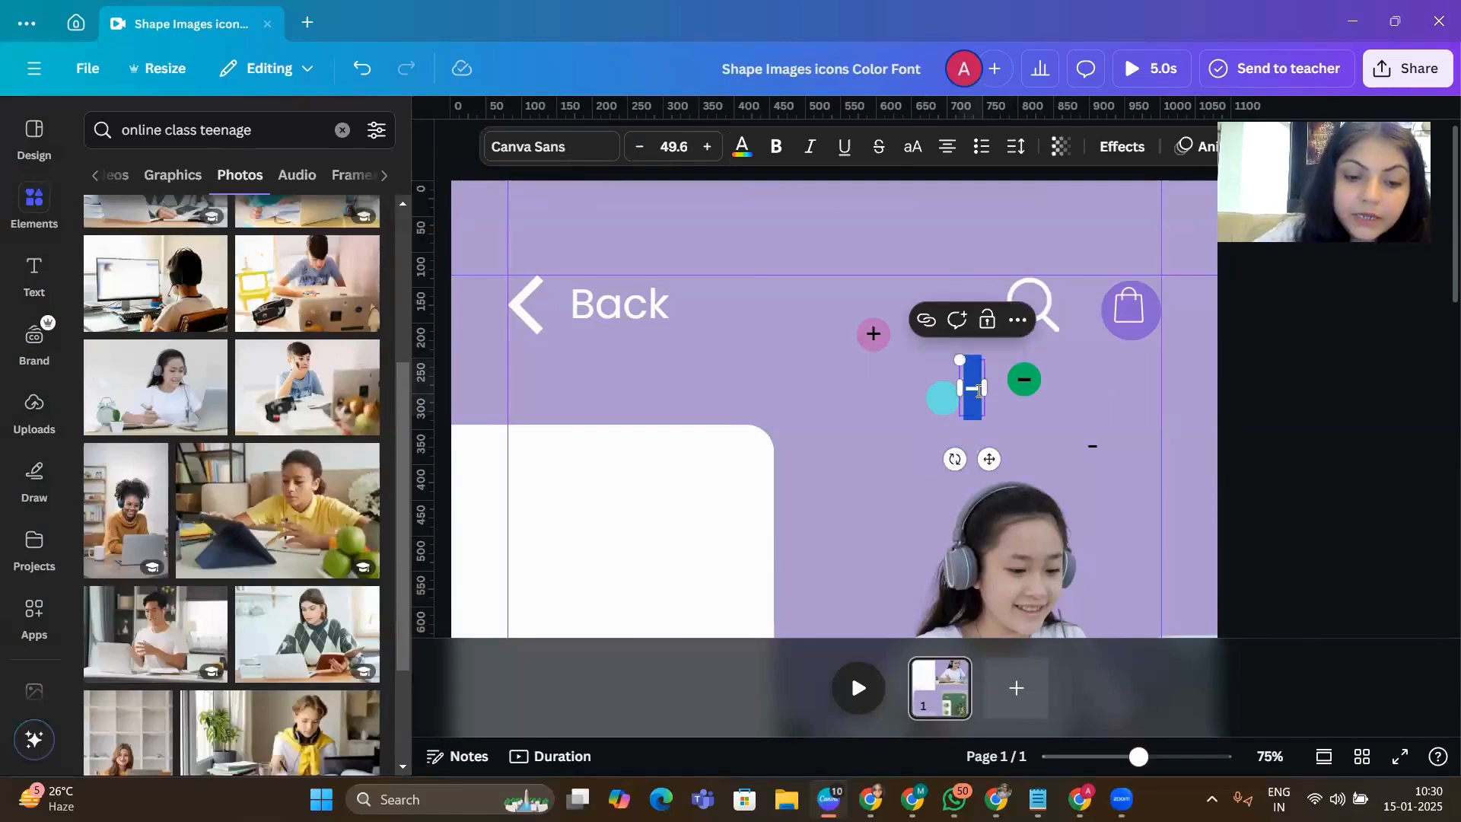
text(%)
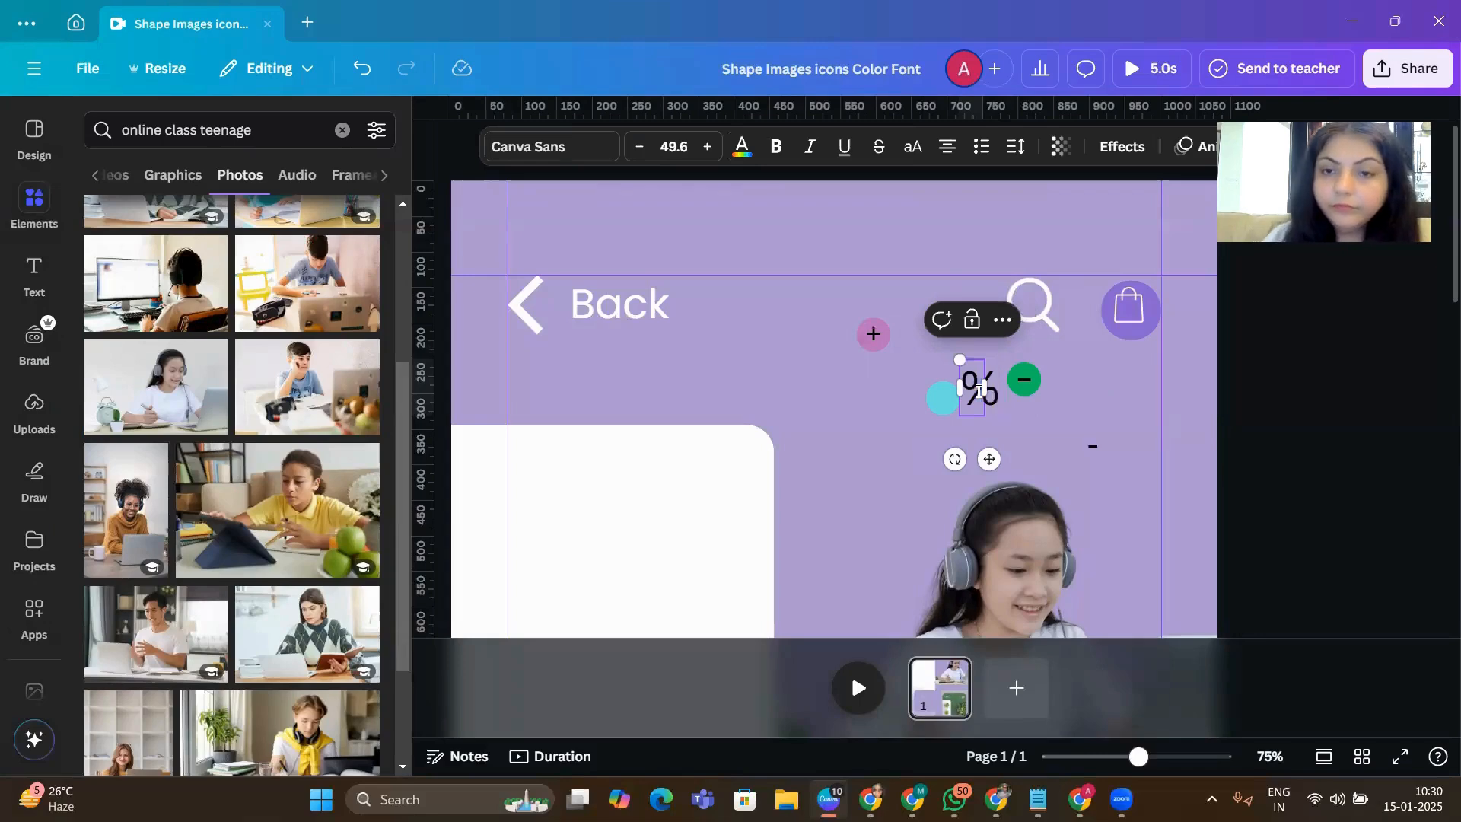
click(1145, 376)
click(979, 383)
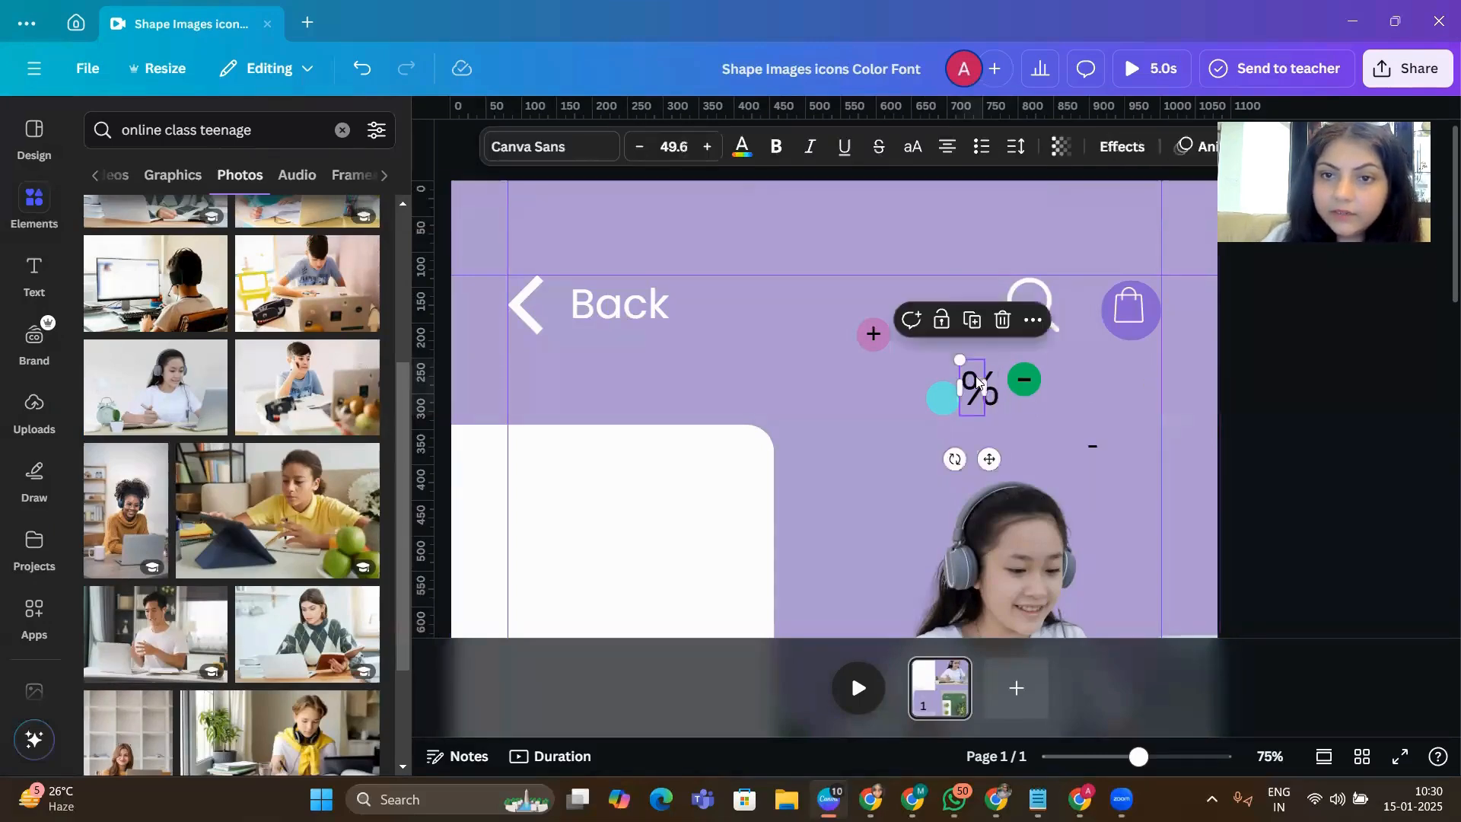
drag(958, 358, 967, 378)
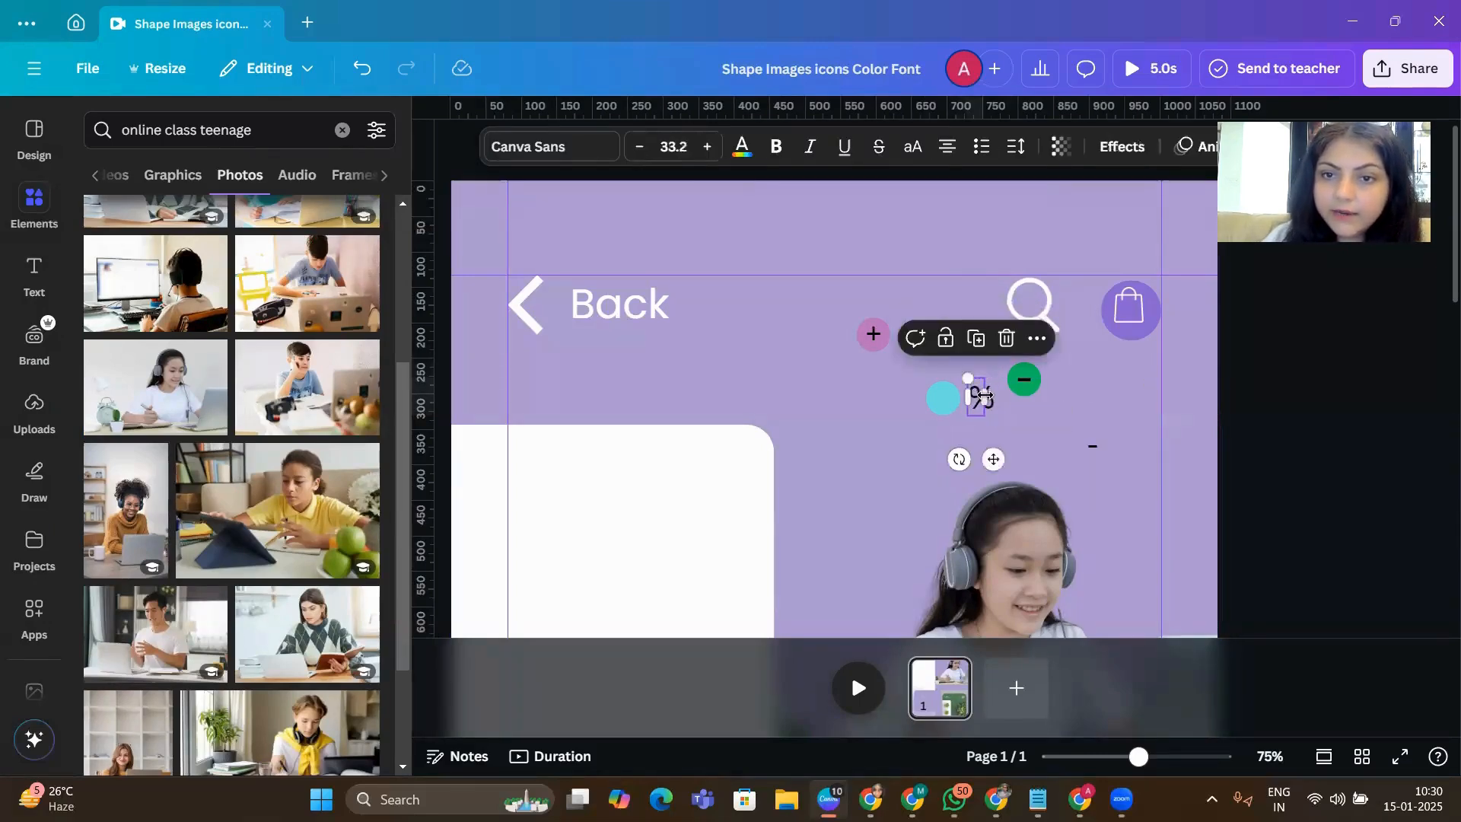
drag(993, 458, 958, 455)
drag(928, 384, 934, 391)
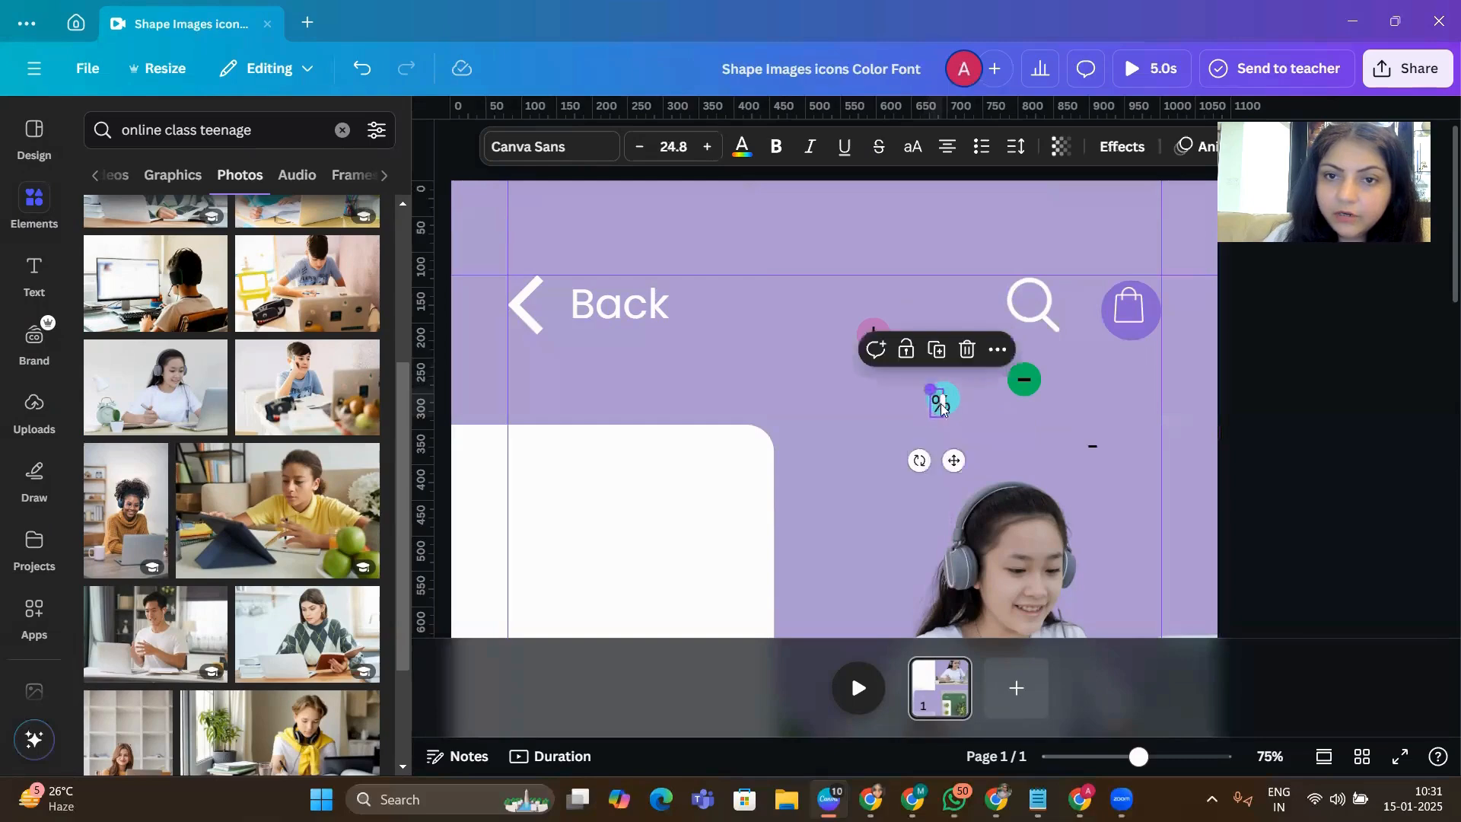
drag(951, 457, 959, 455)
click(776, 146)
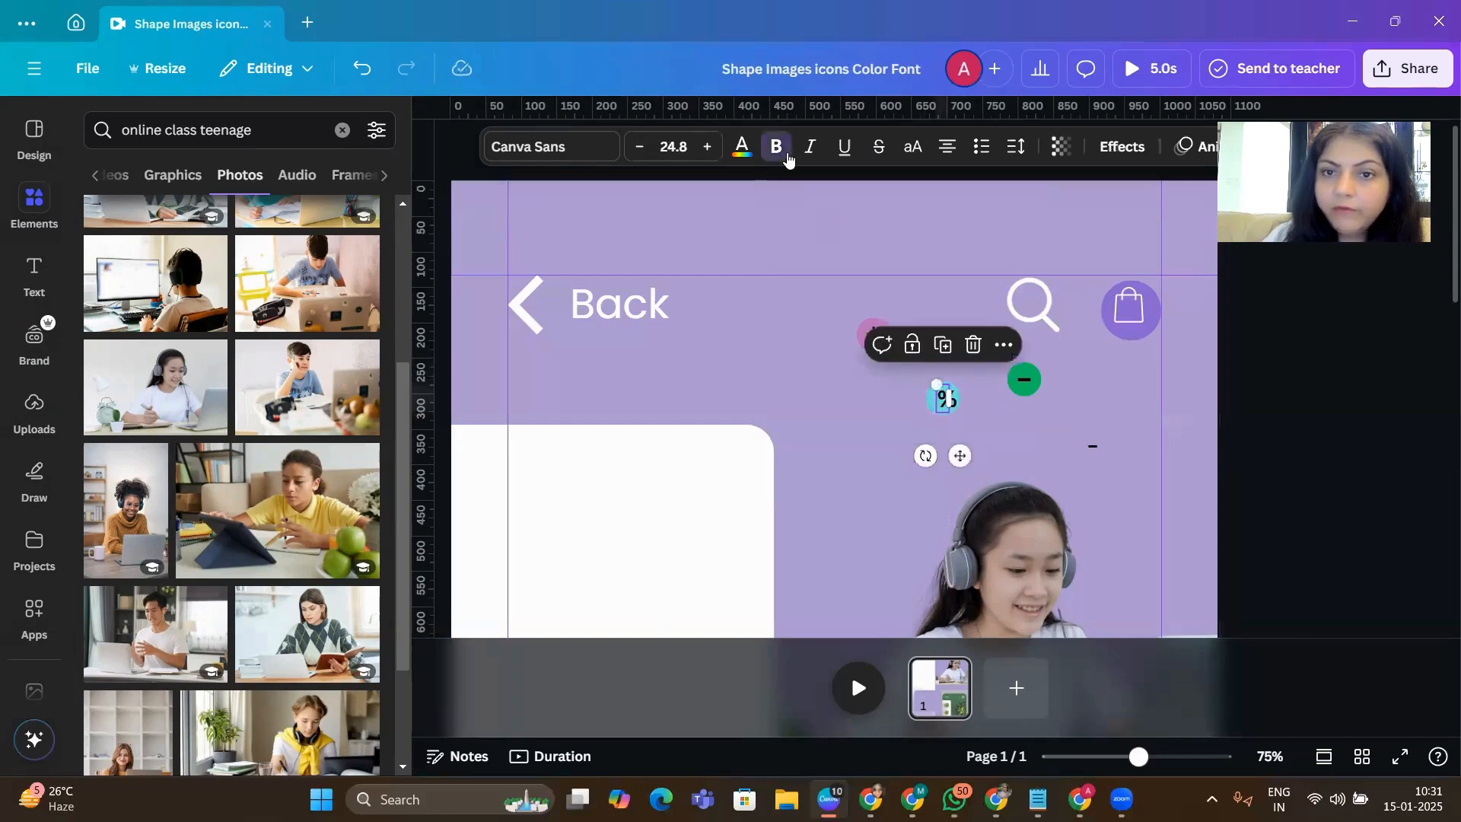
- Group the % sign with its light-blue circle and move the stray minus sign above the girl off the page
click(952, 288)
drag(916, 392, 938, 395)
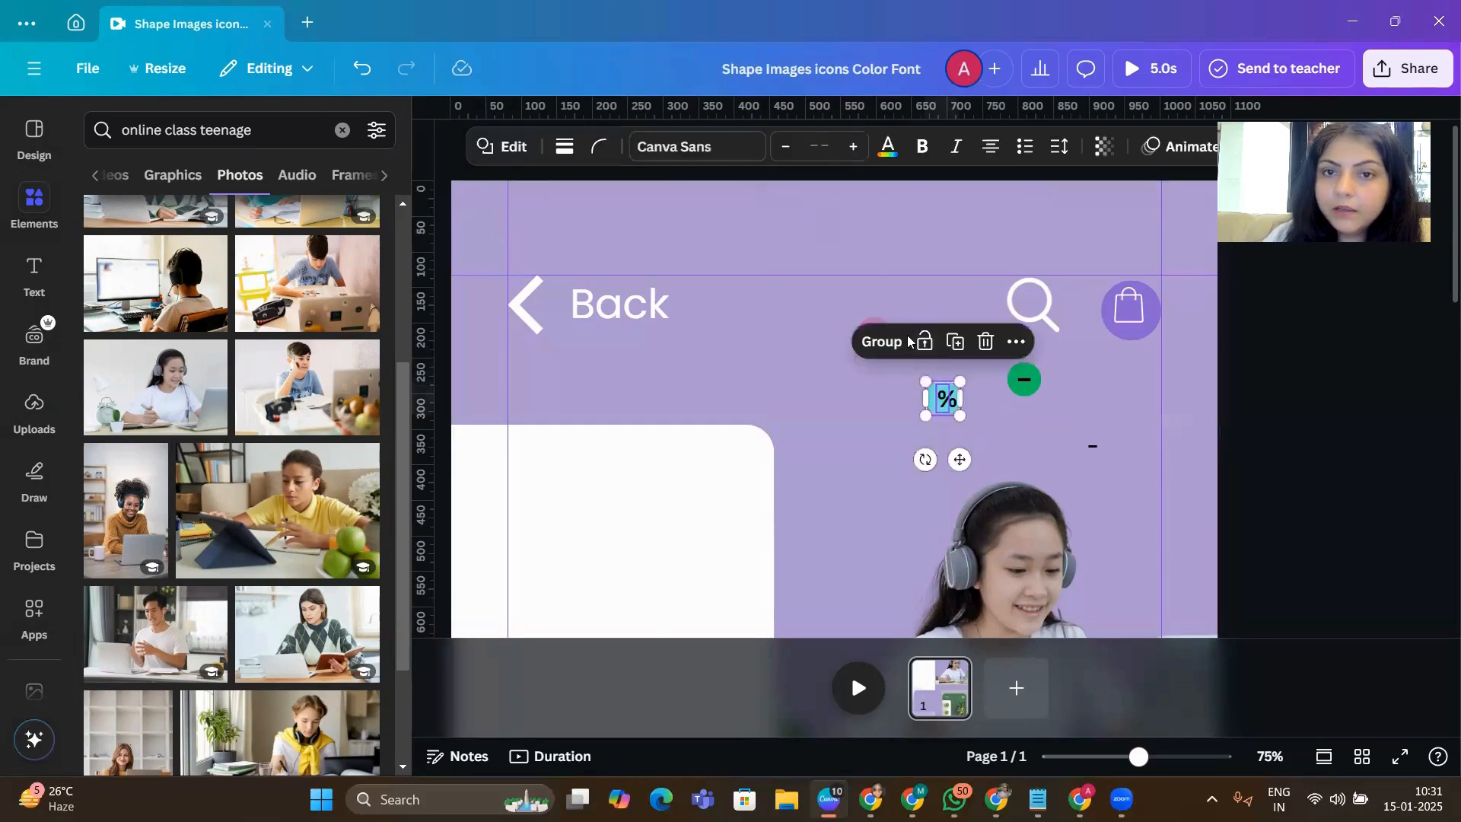
key(ctrl+g)
click(1109, 397)
drag(1095, 449, 1313, 417)
- Ungroup the % sign from its light-blue circle and nudge it closer to the circle's centre
click(950, 402)
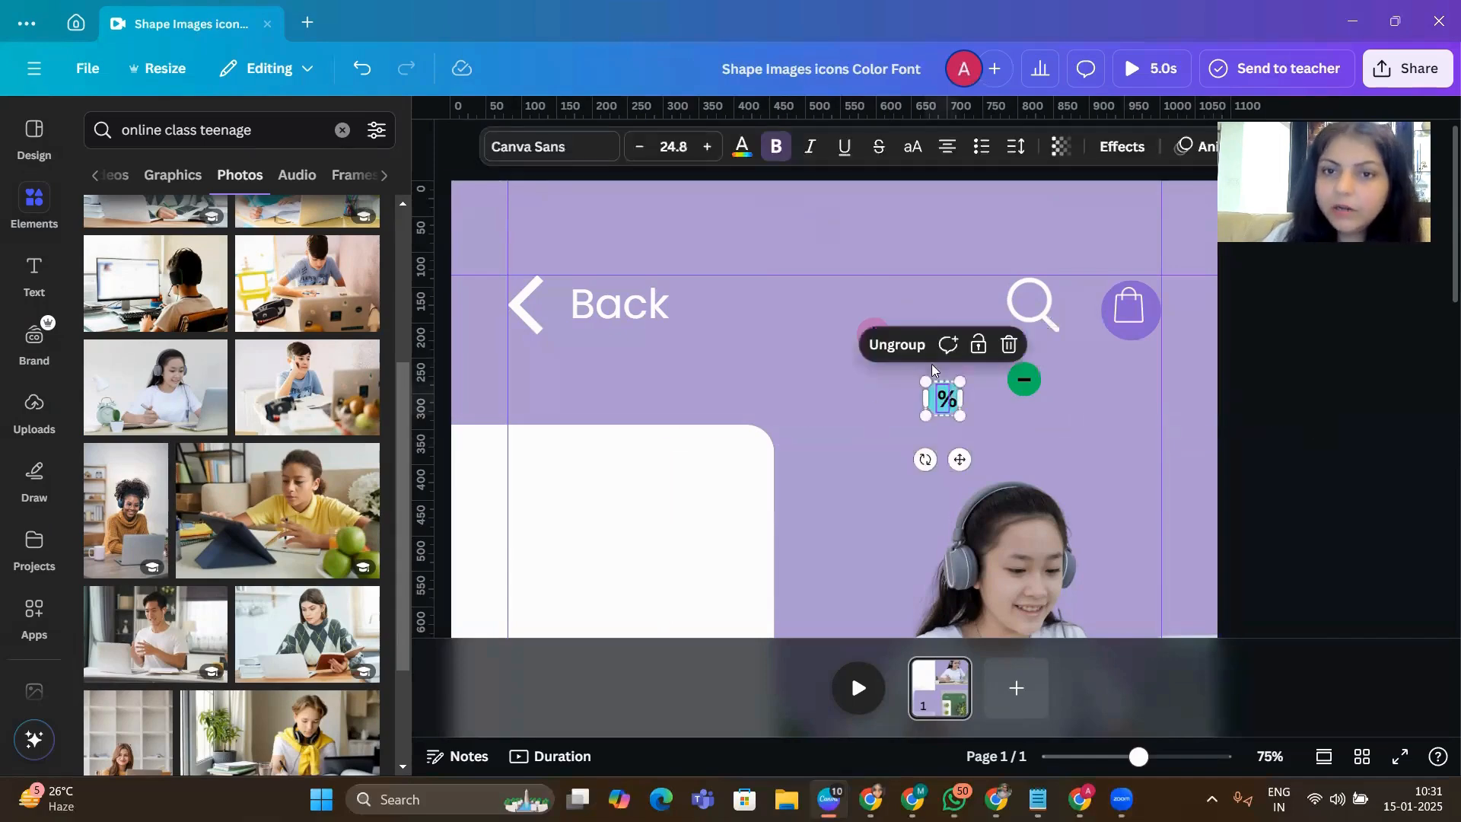
click(957, 419)
click(950, 406)
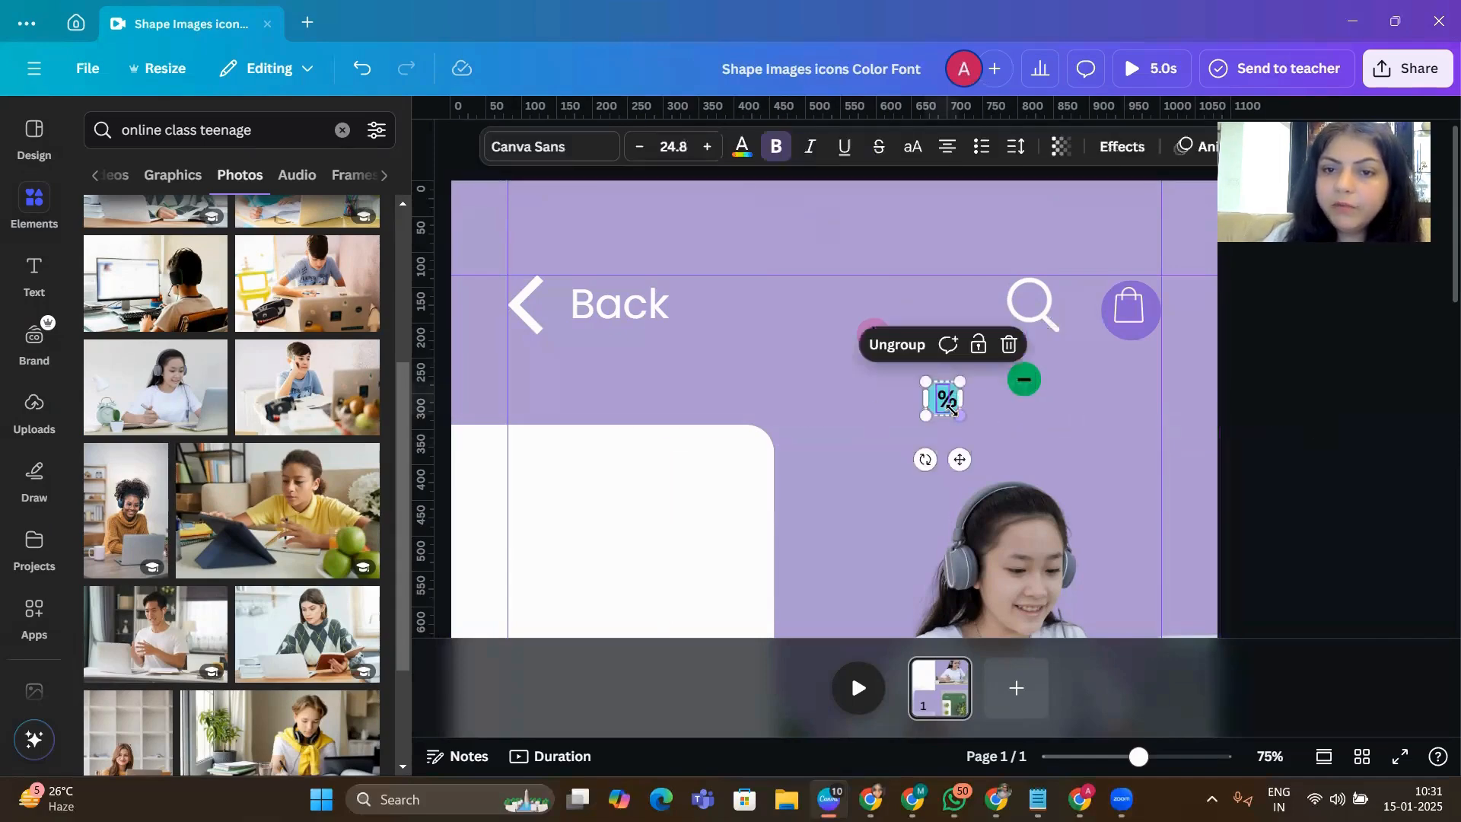
click(887, 344)
click(1022, 383)
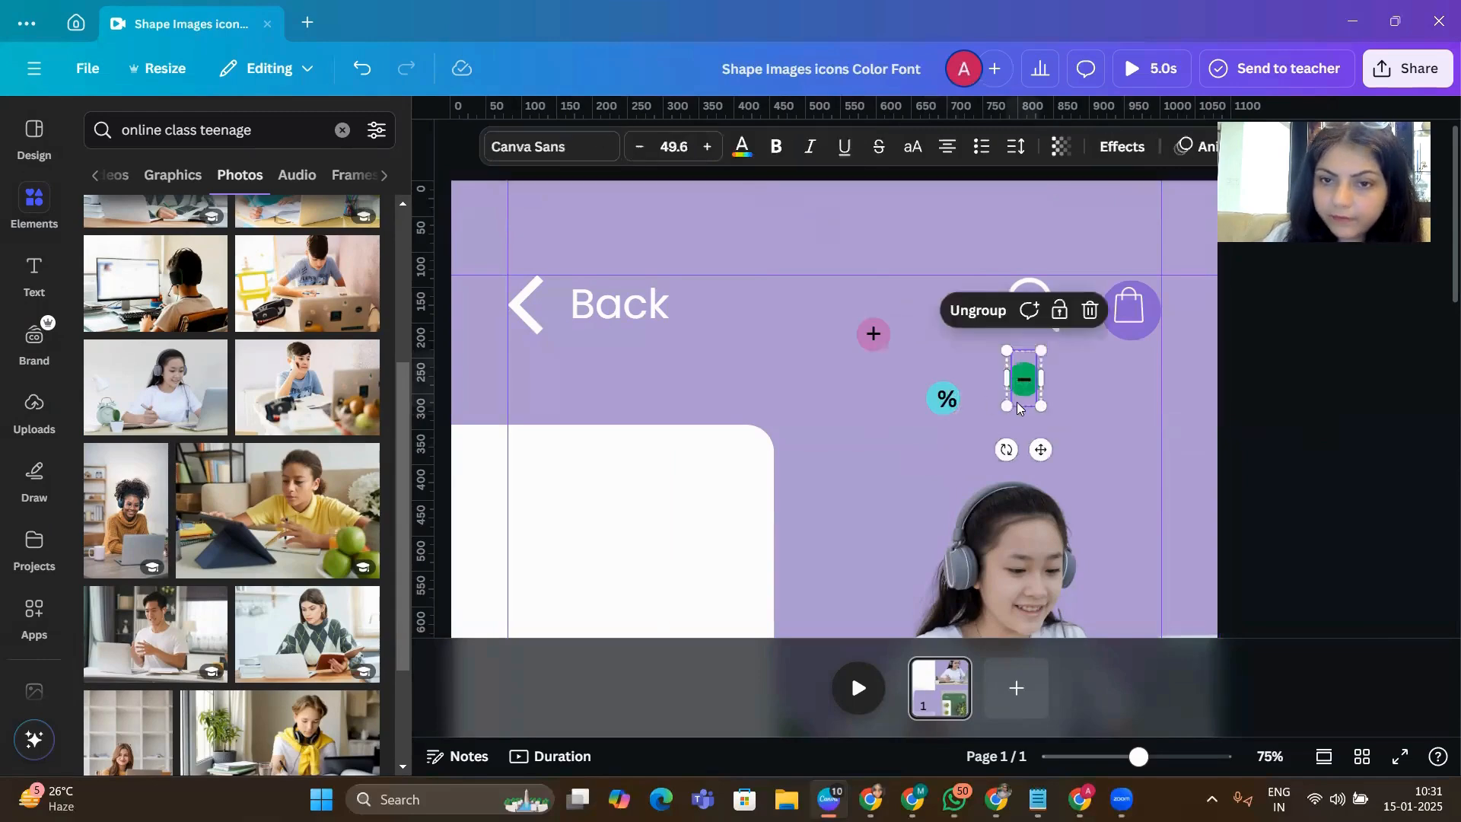
click(1177, 407)
click(946, 398)
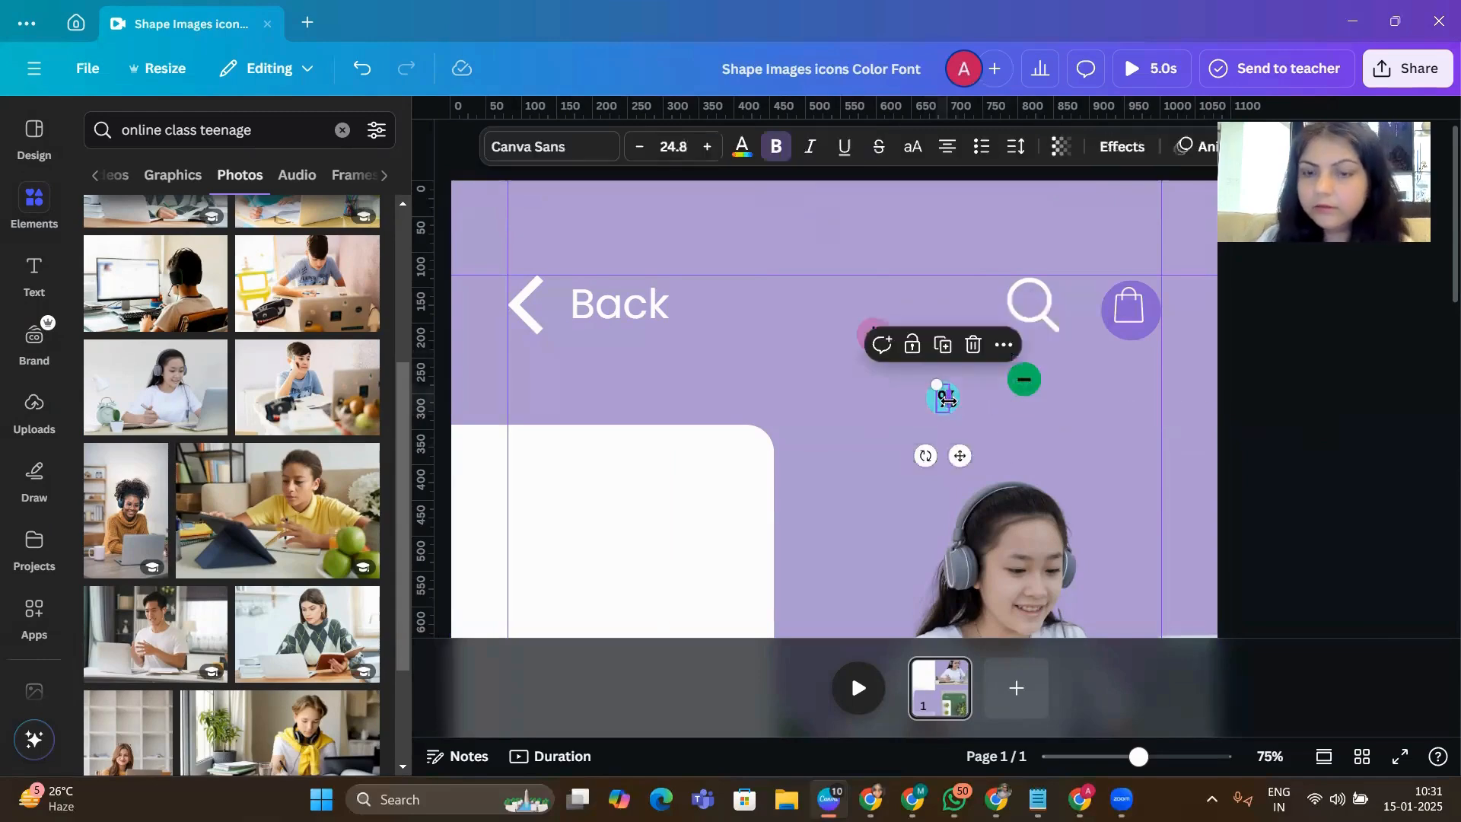
click(895, 394)
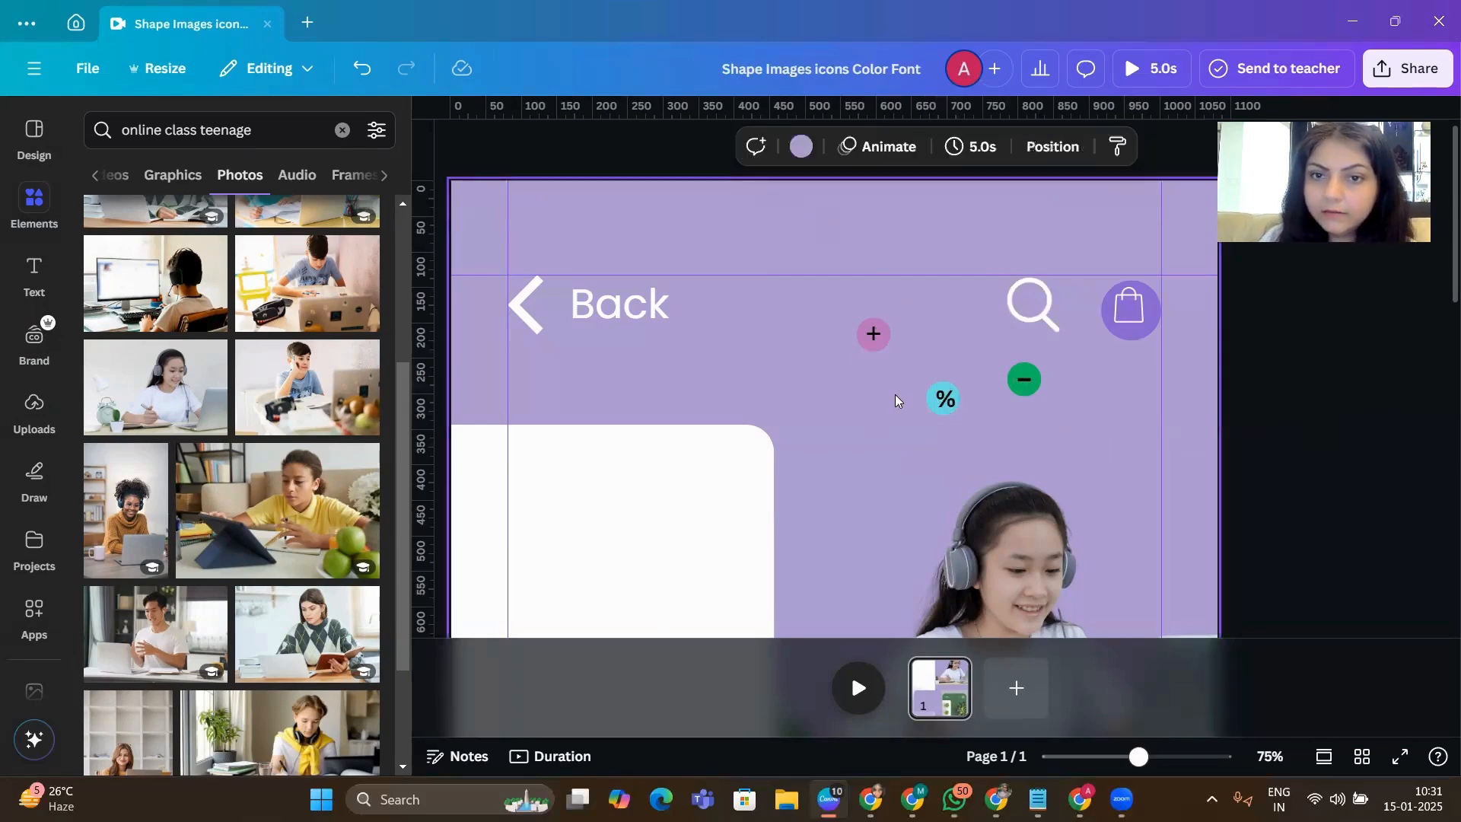
- Duplicate the light-blue % circle as grouped buttons and place one on each side of the girl's head
drag(894, 394, 951, 394)
click(957, 341)
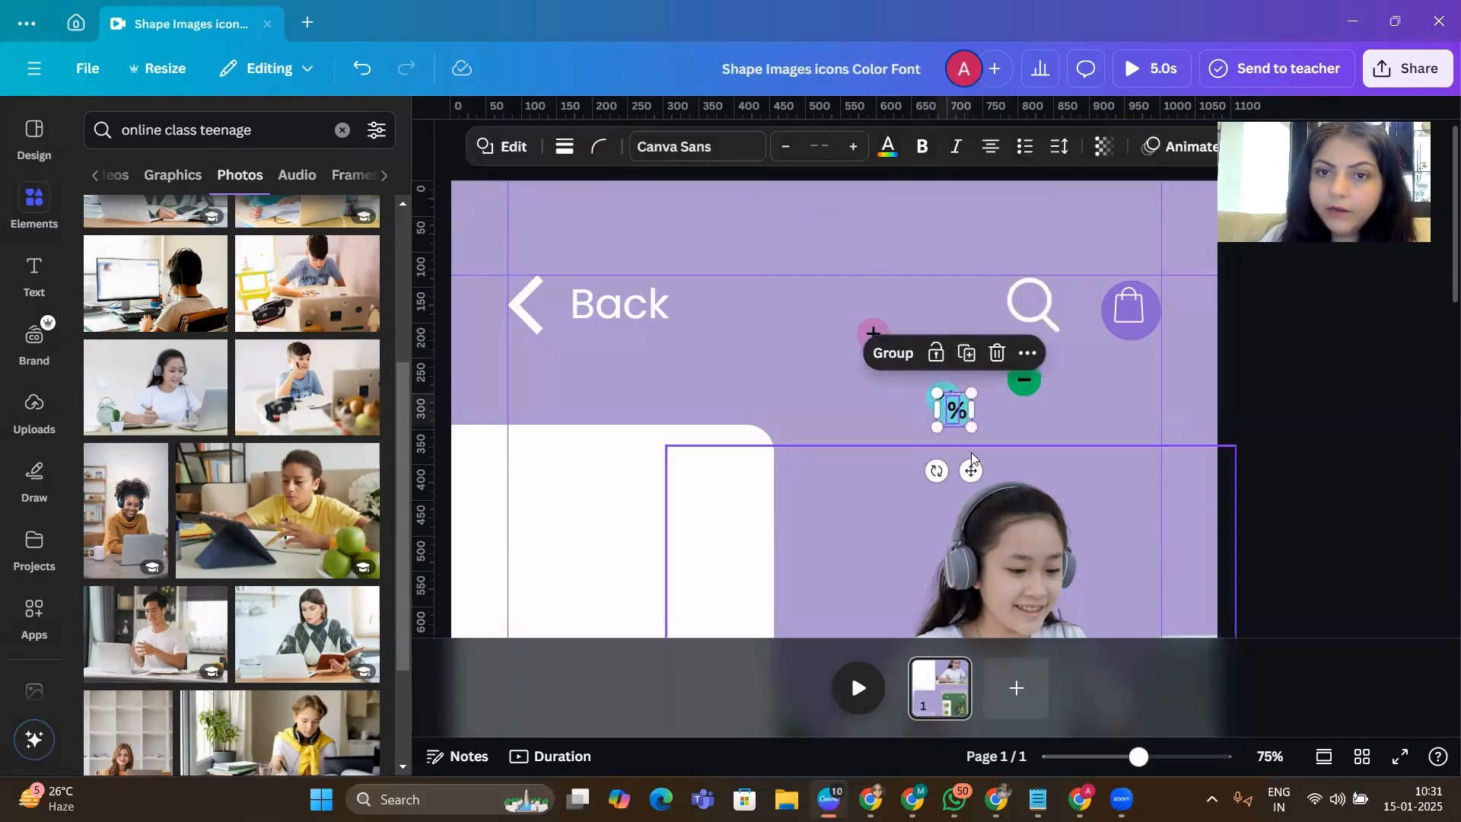
click(892, 352)
drag(970, 470, 1128, 567)
drag(910, 398, 927, 481)
click(879, 341)
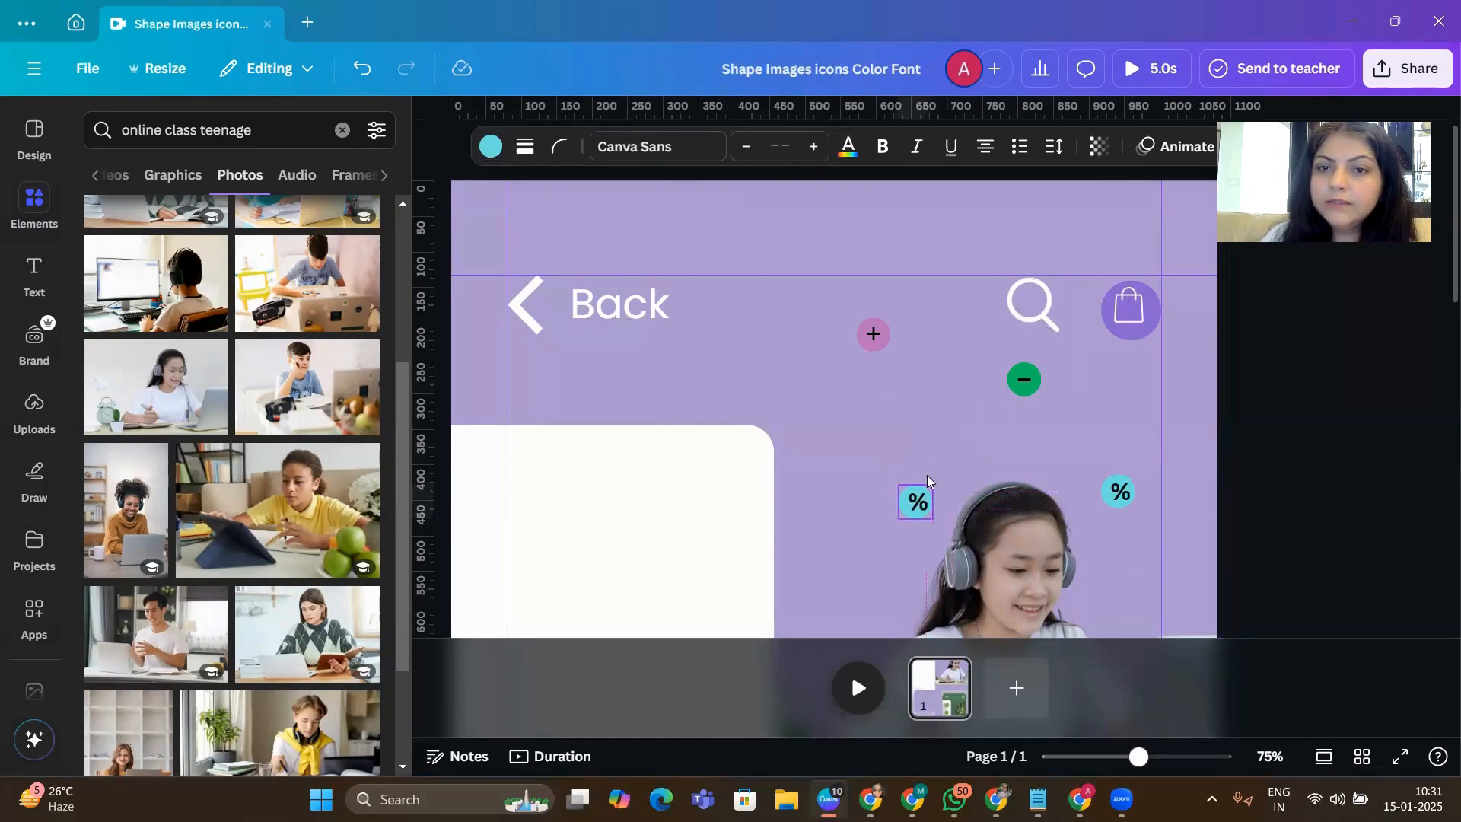
- Move the green minus and pink plus circles down above the girl's head, forming an arc with the % circles
drag(1024, 381, 1075, 426)
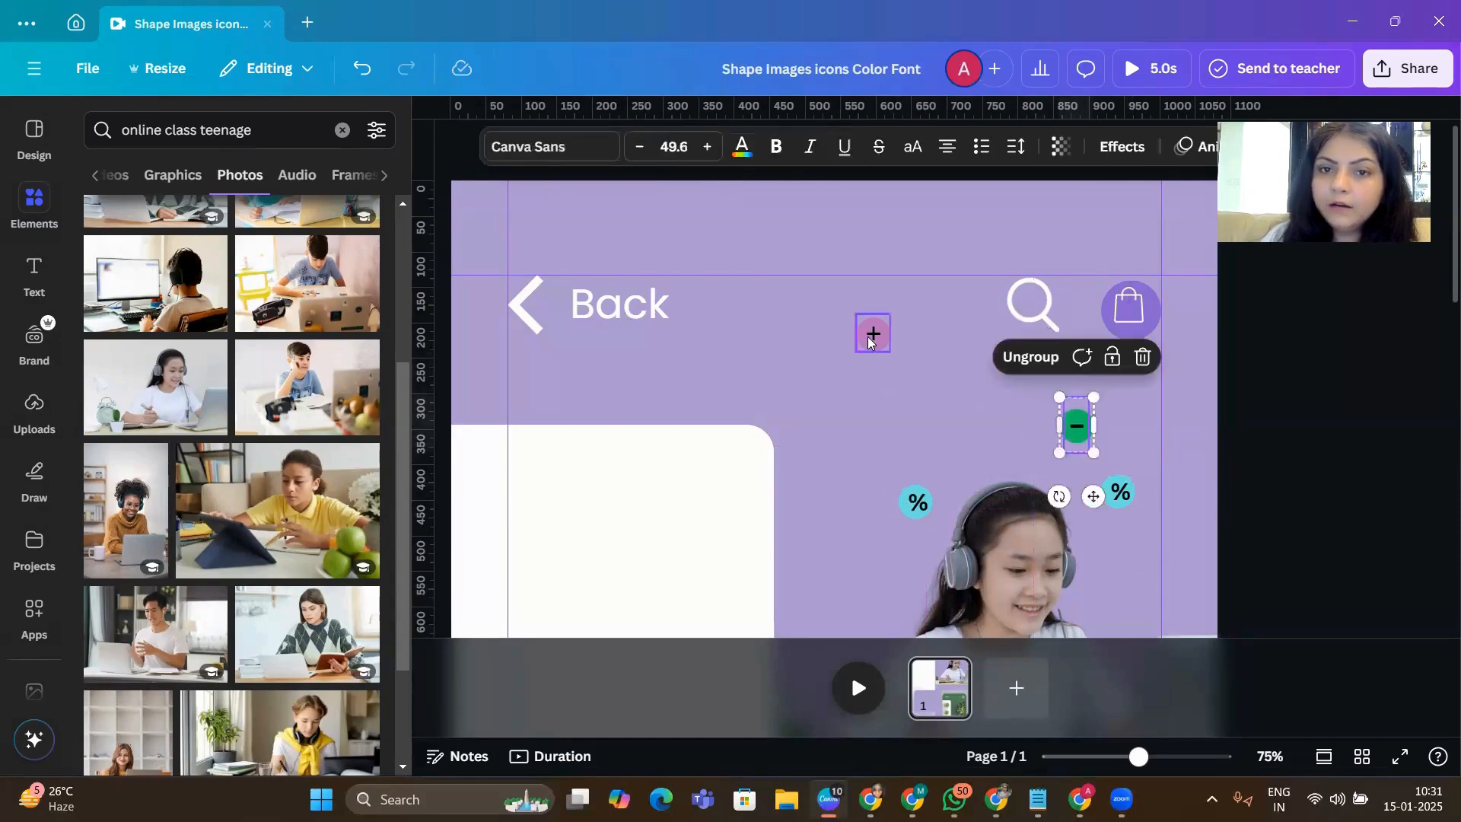
drag(869, 342, 964, 406)
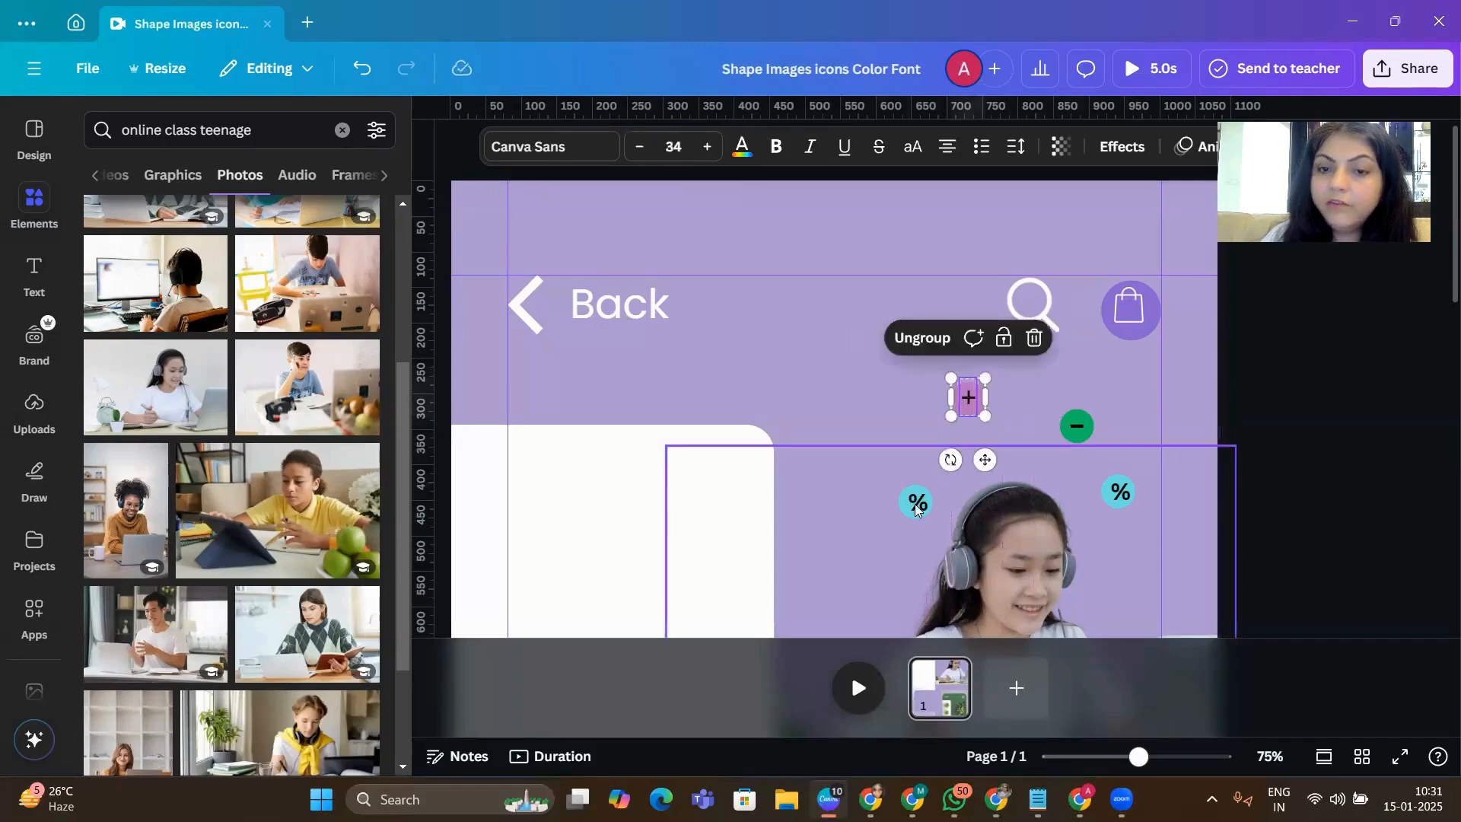
drag(915, 508, 921, 505)
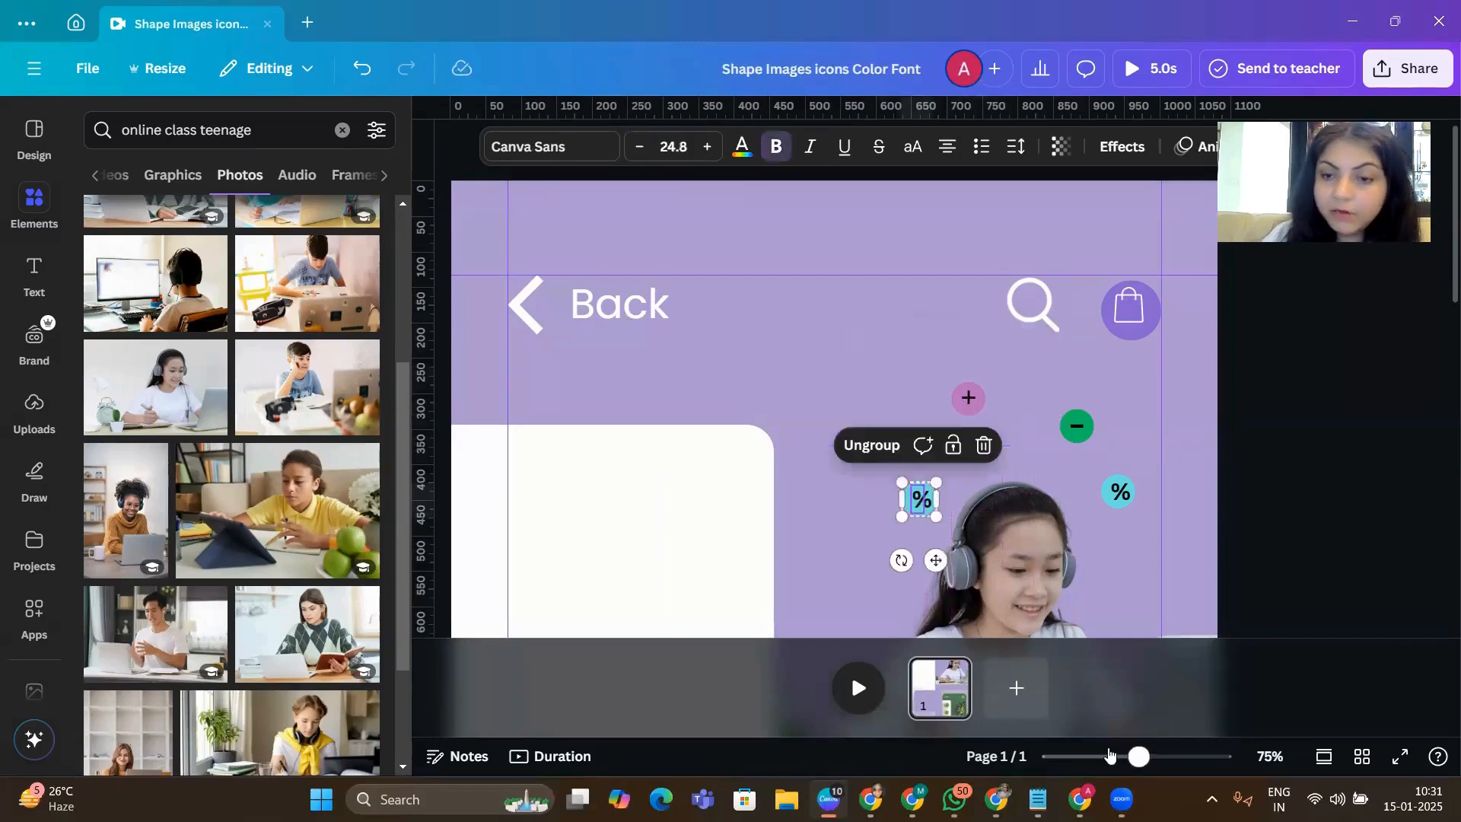
drag(1132, 756, 1128, 756)
click(1130, 443)
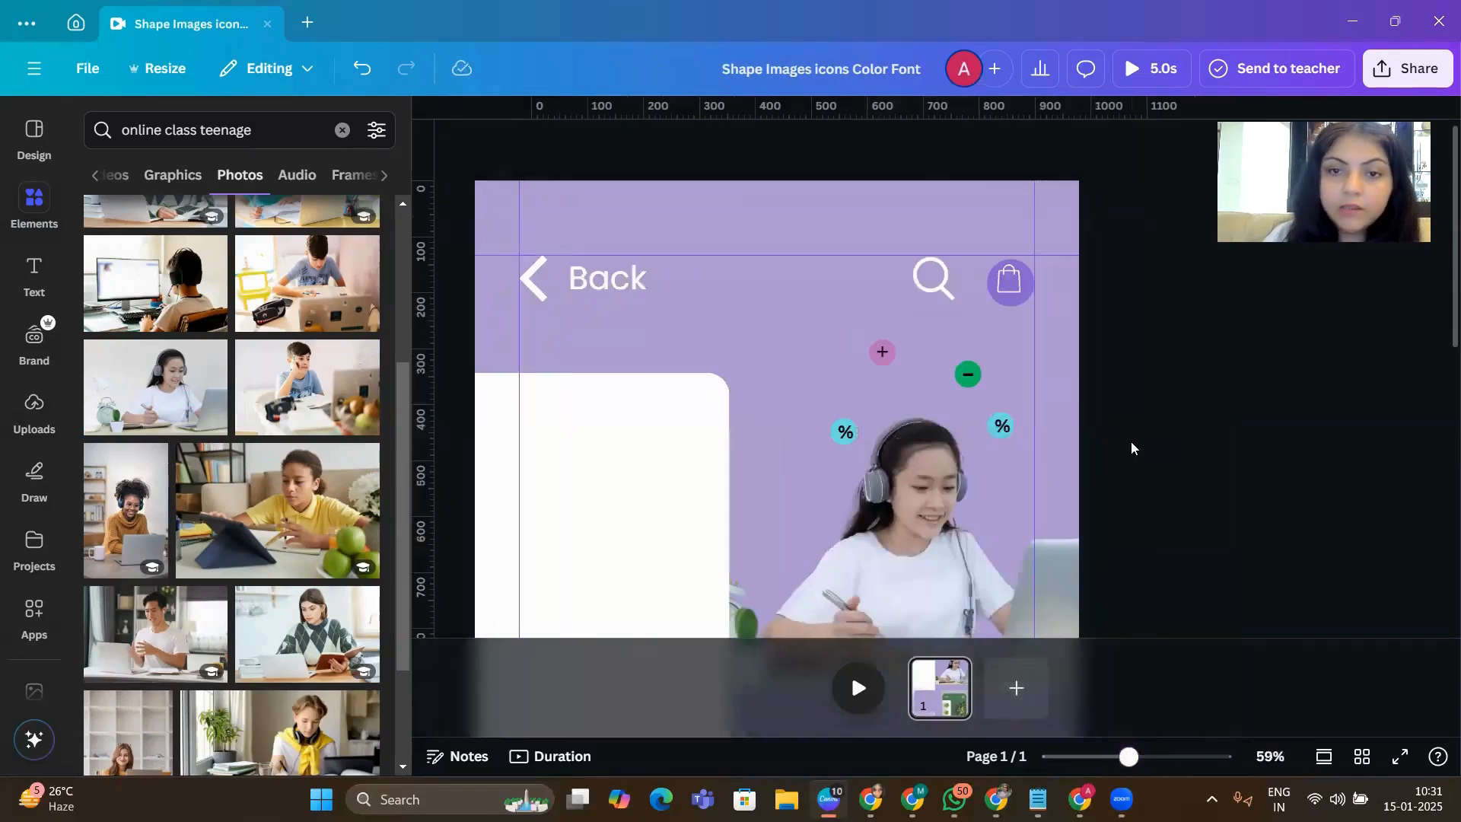
- Search the elements library for "math" and show only the graphics
click(252, 130)
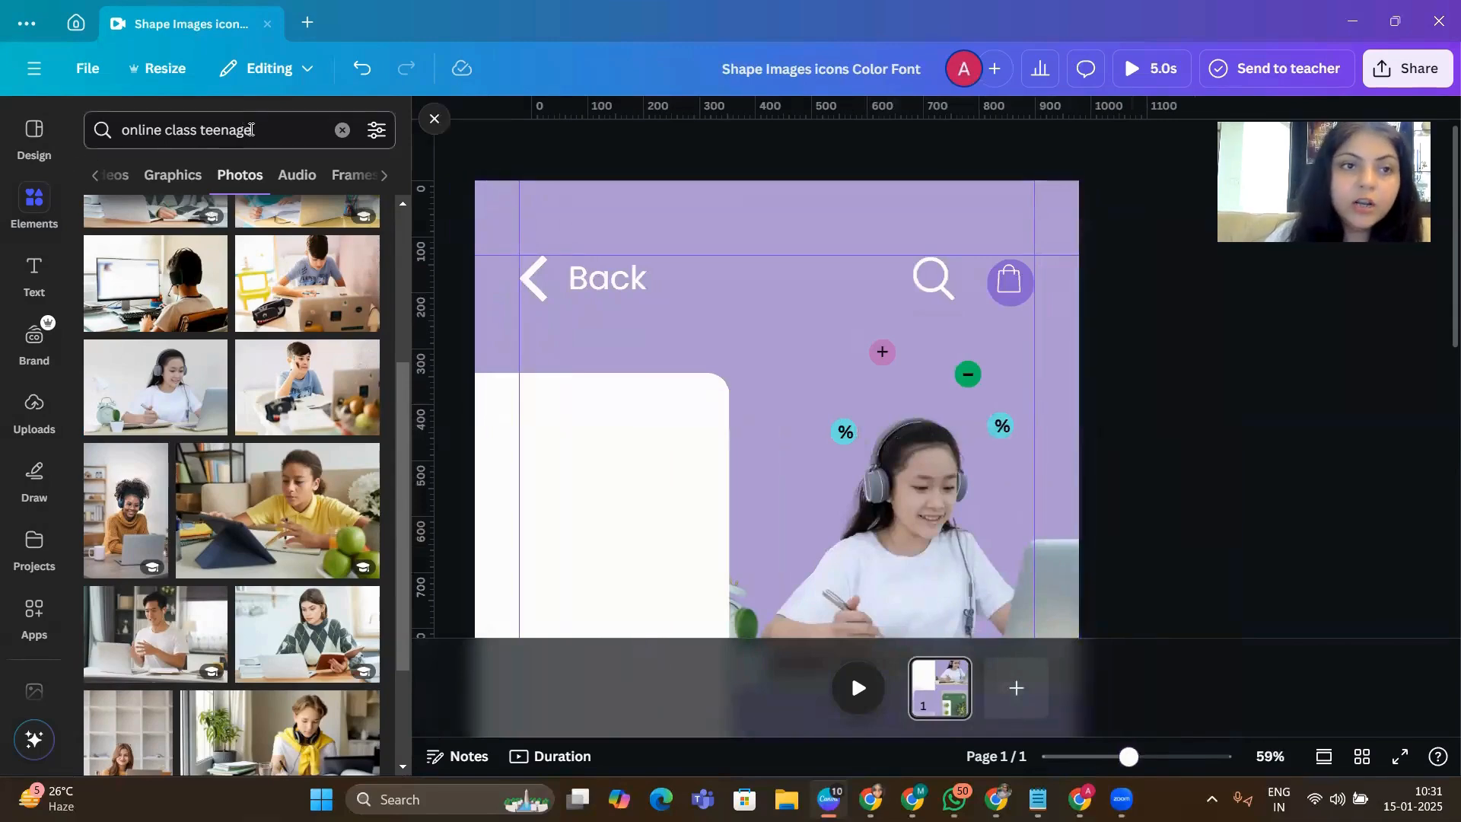
drag(275, 130, 50, 128)
text(math)
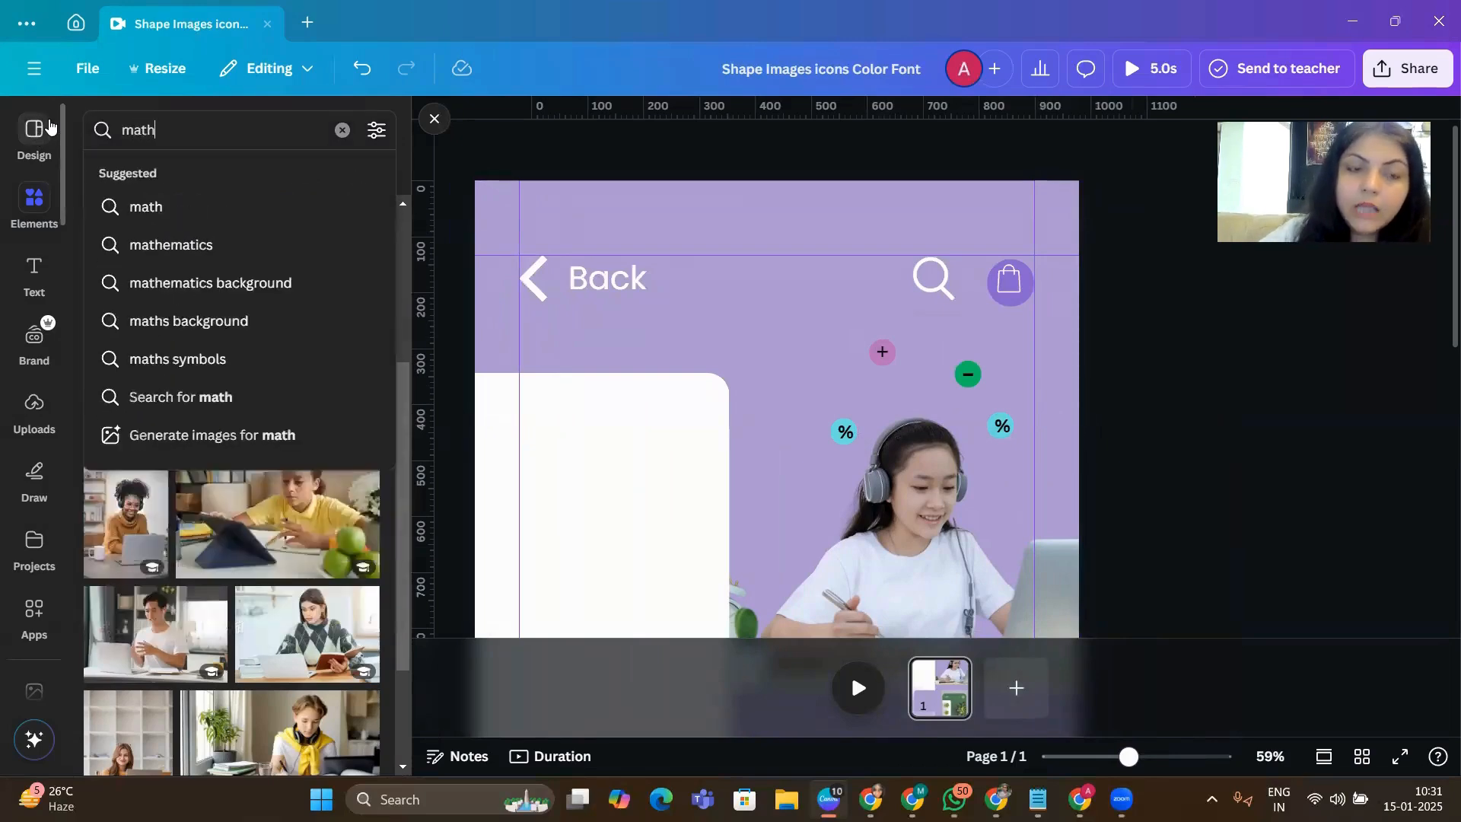
key(Return)
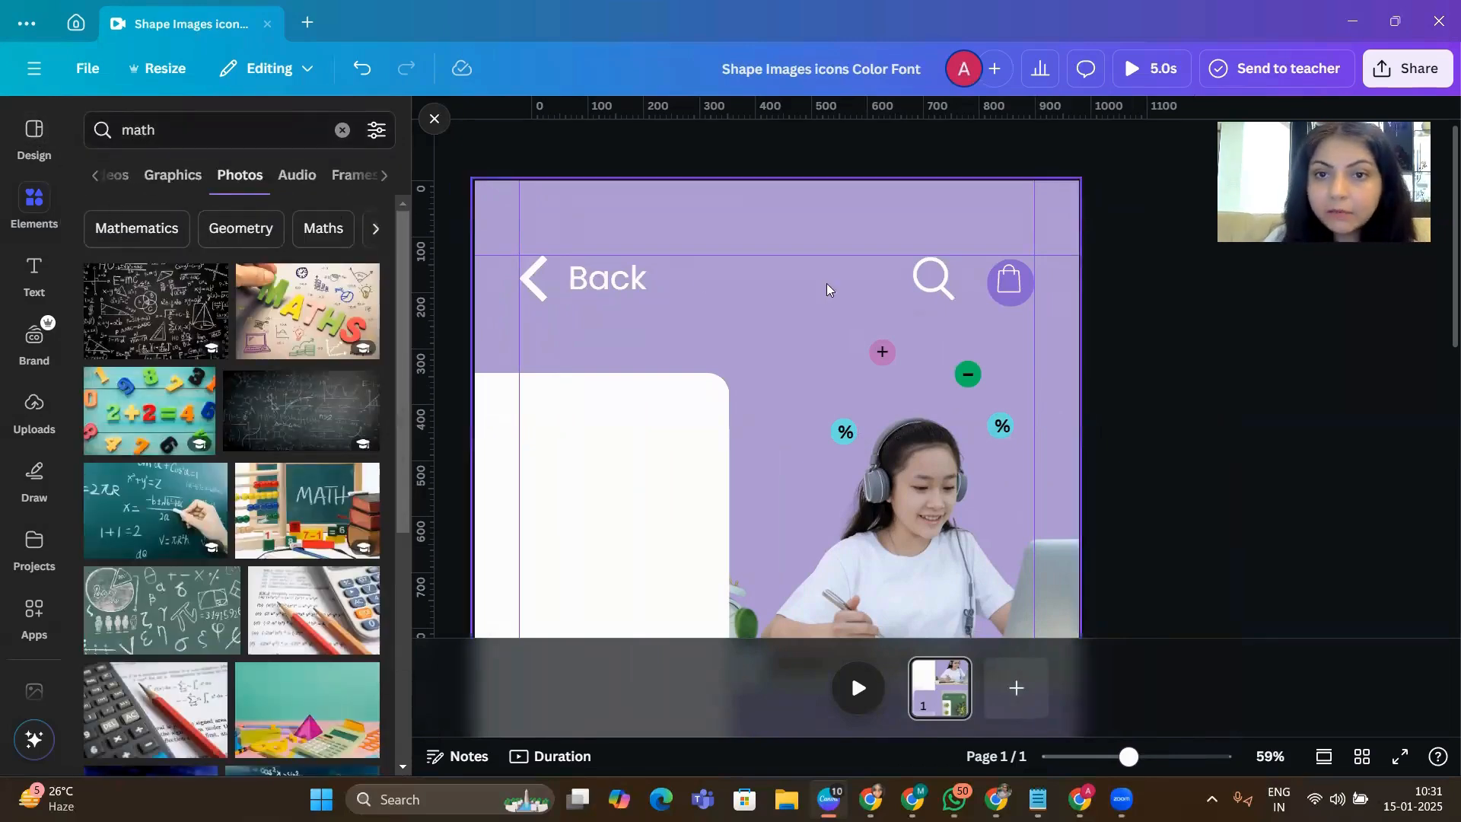
click(173, 175)
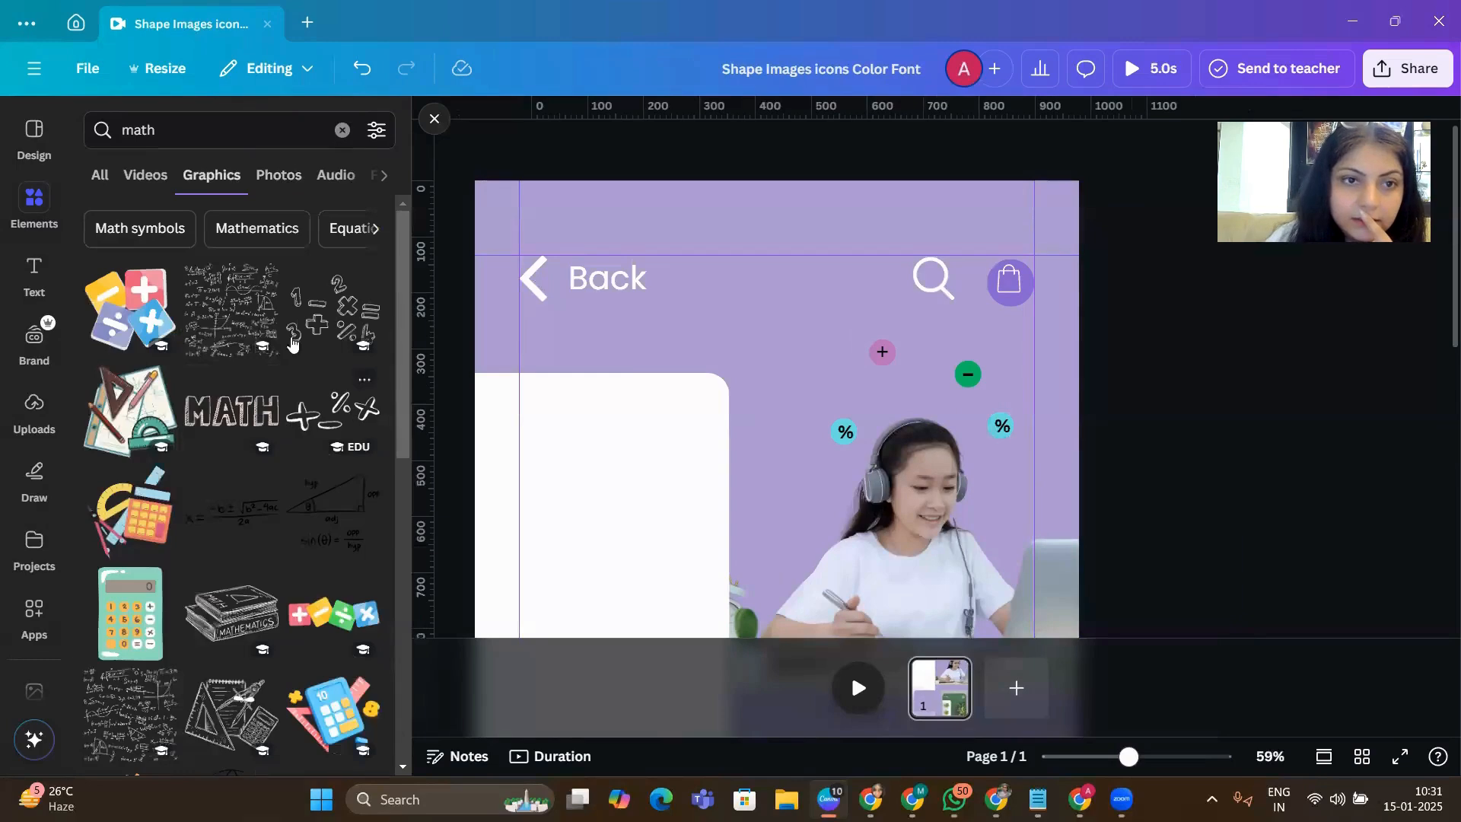
- Add the white handwritten math-formula graphic and enlarge it to cover the purple area around the girl, up to the page's right edge
click(227, 312)
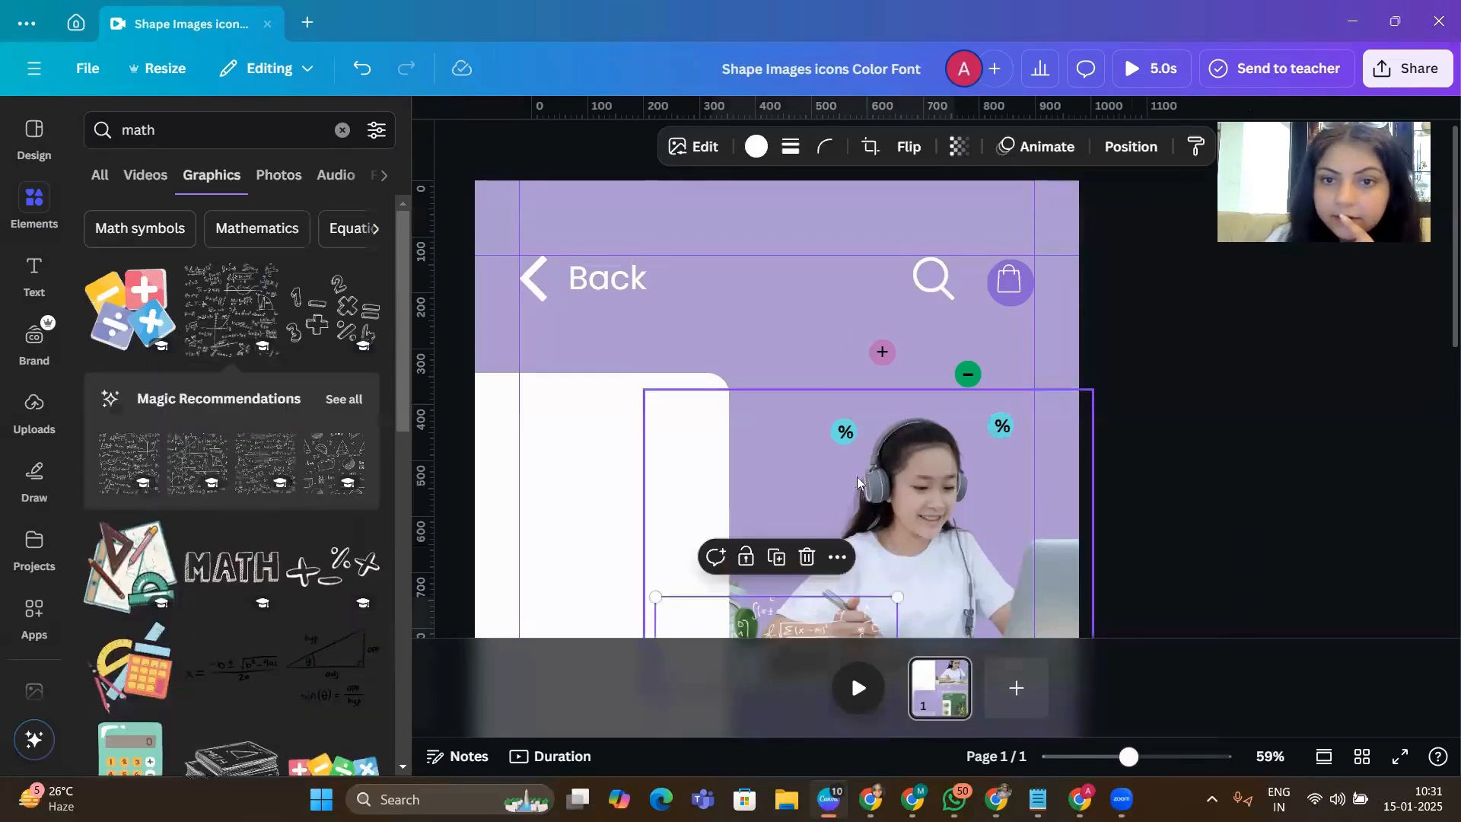
scroll(800, 455, down, 4)
drag(800, 455, 888, 266)
scroll(889, 266, up, 4)
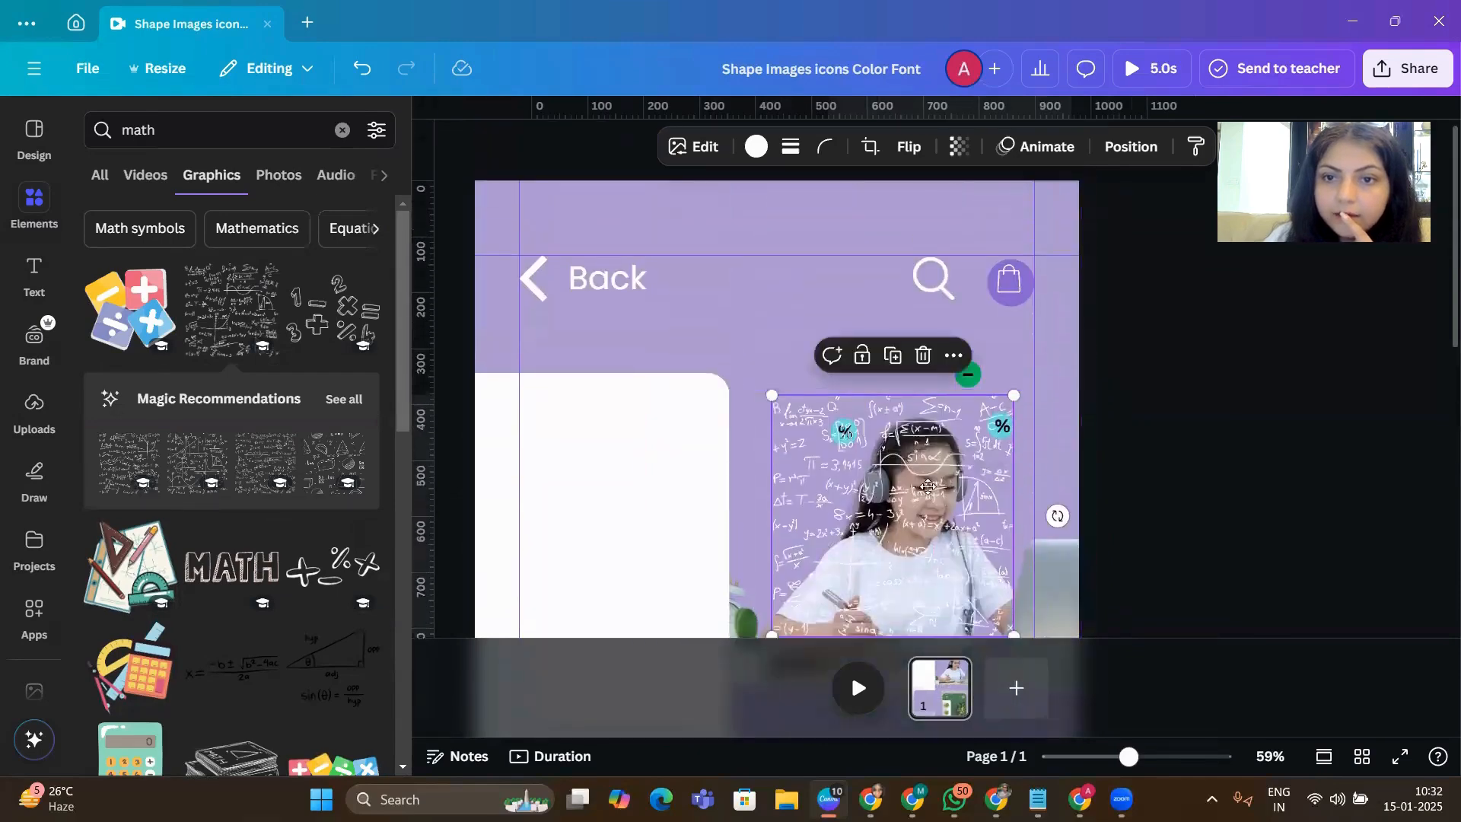
drag(928, 487, 993, 464)
scroll(858, 471, down, 4)
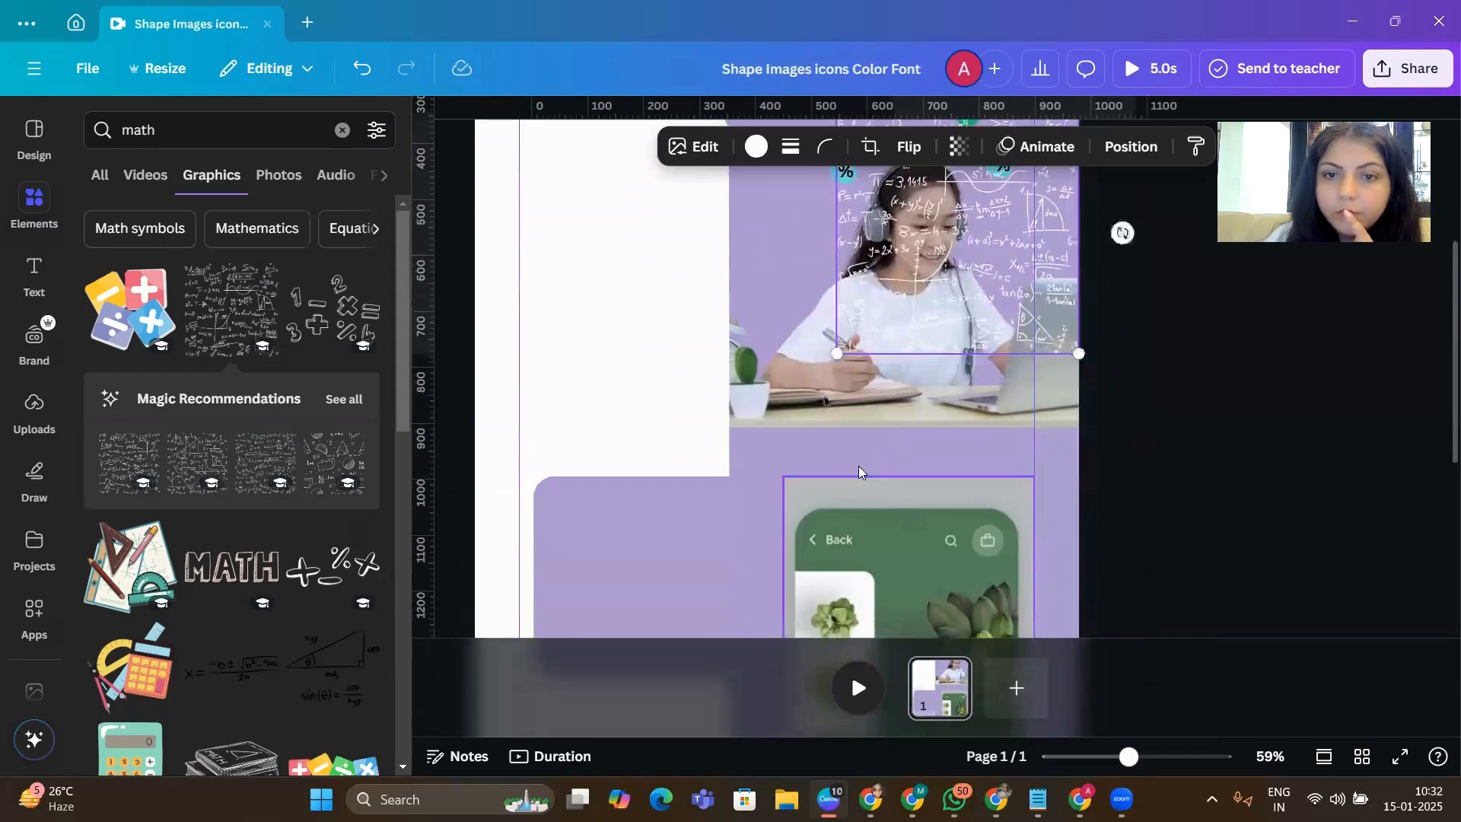
drag(837, 328, 740, 363)
scroll(780, 291, up, 3)
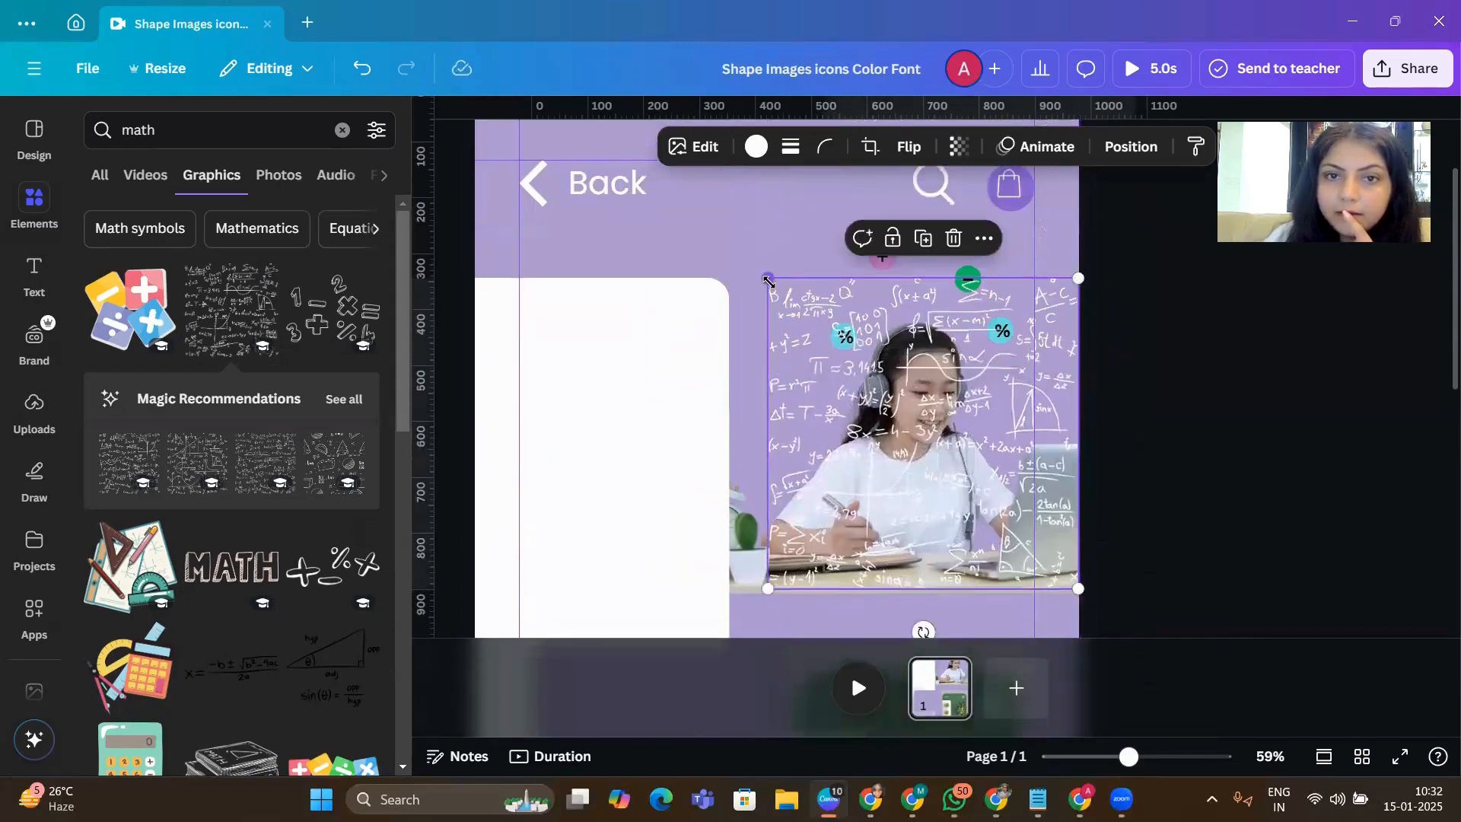
drag(768, 282, 733, 245)
click(1182, 386)
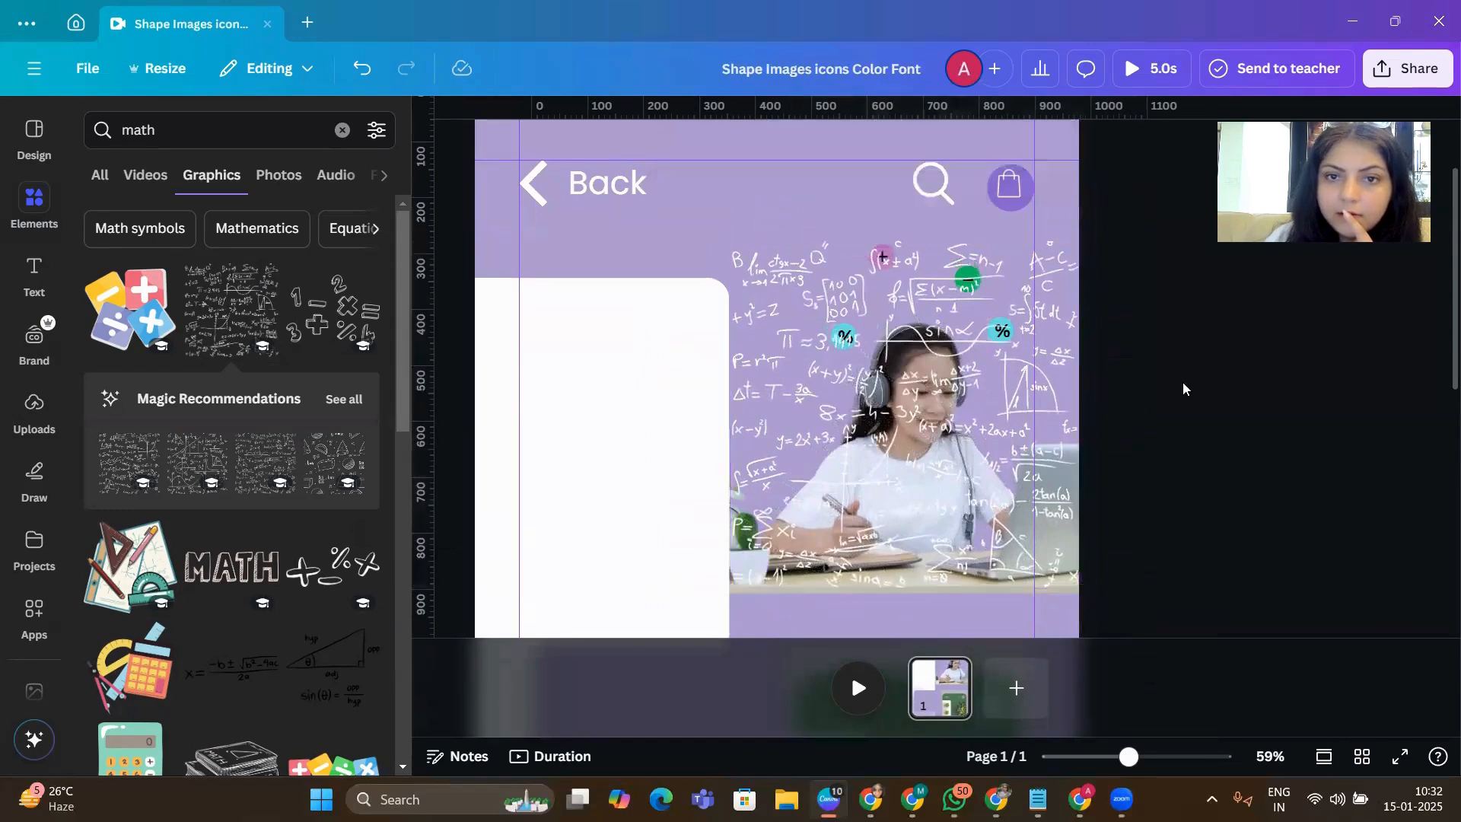
- Send the math-formula graphic behind the girl and the symbol circles, and set its transparency to 41
click(880, 393)
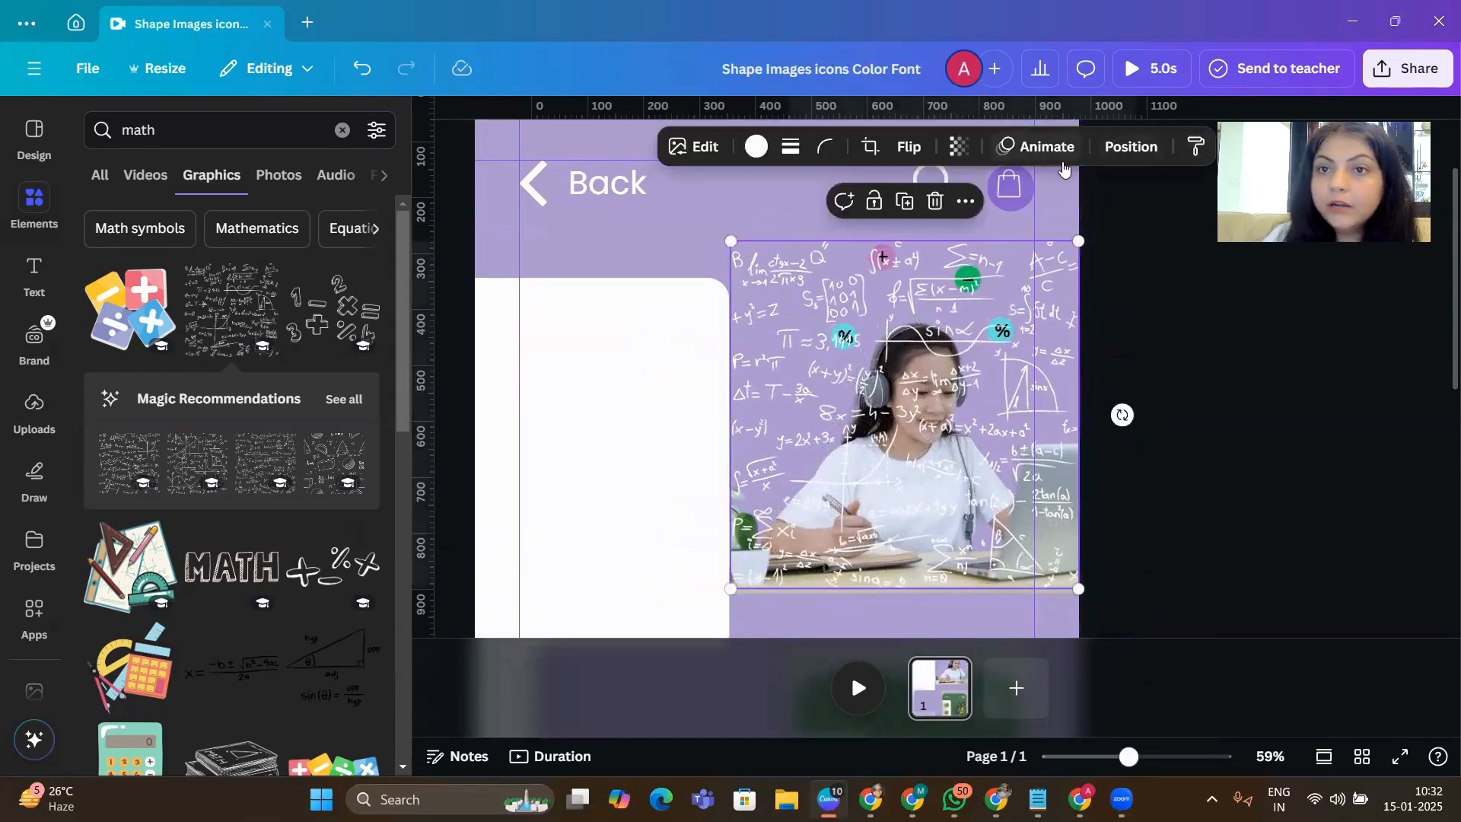
click(1128, 147)
click(318, 274)
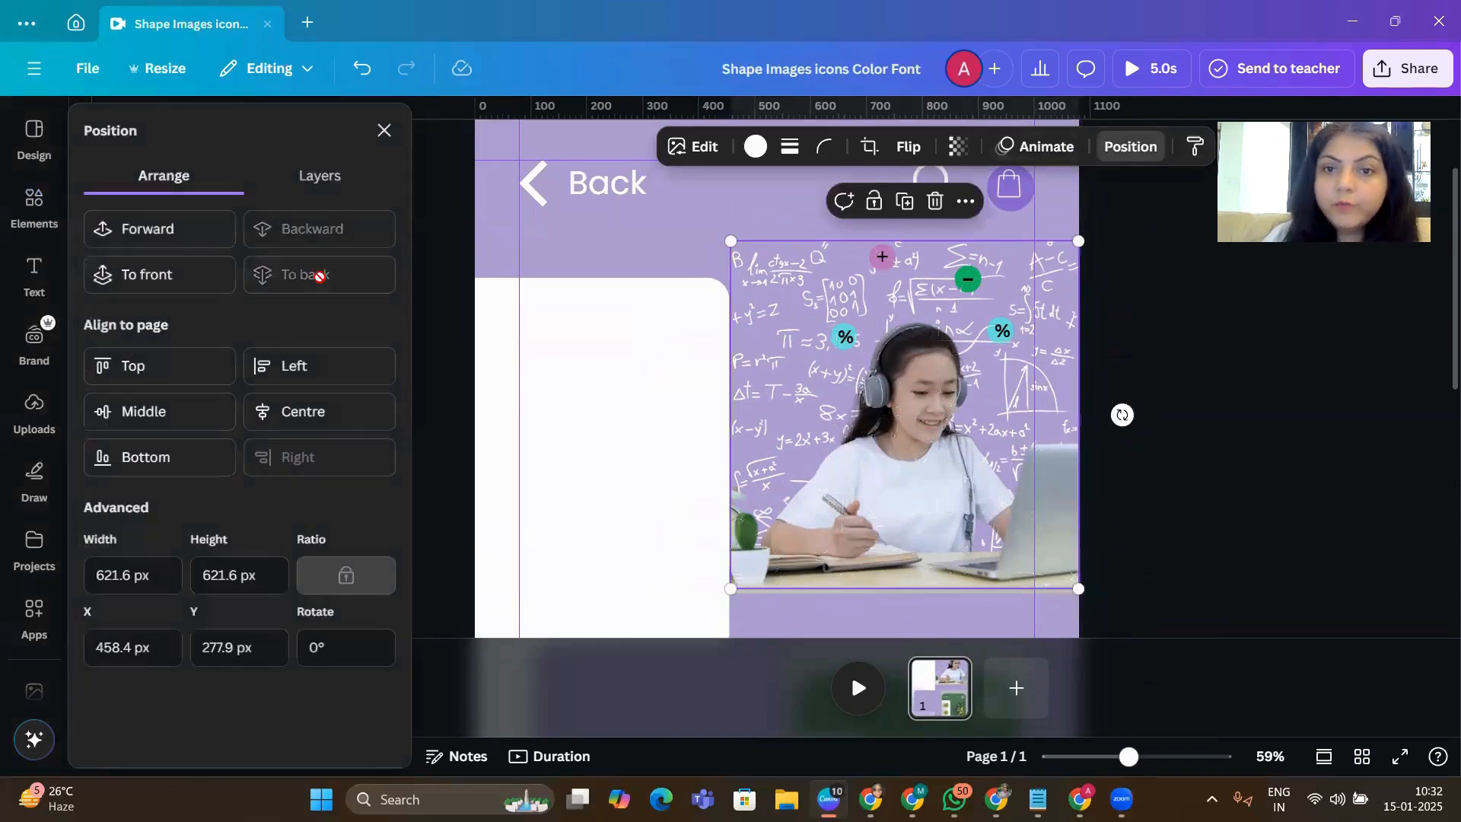
click(958, 146)
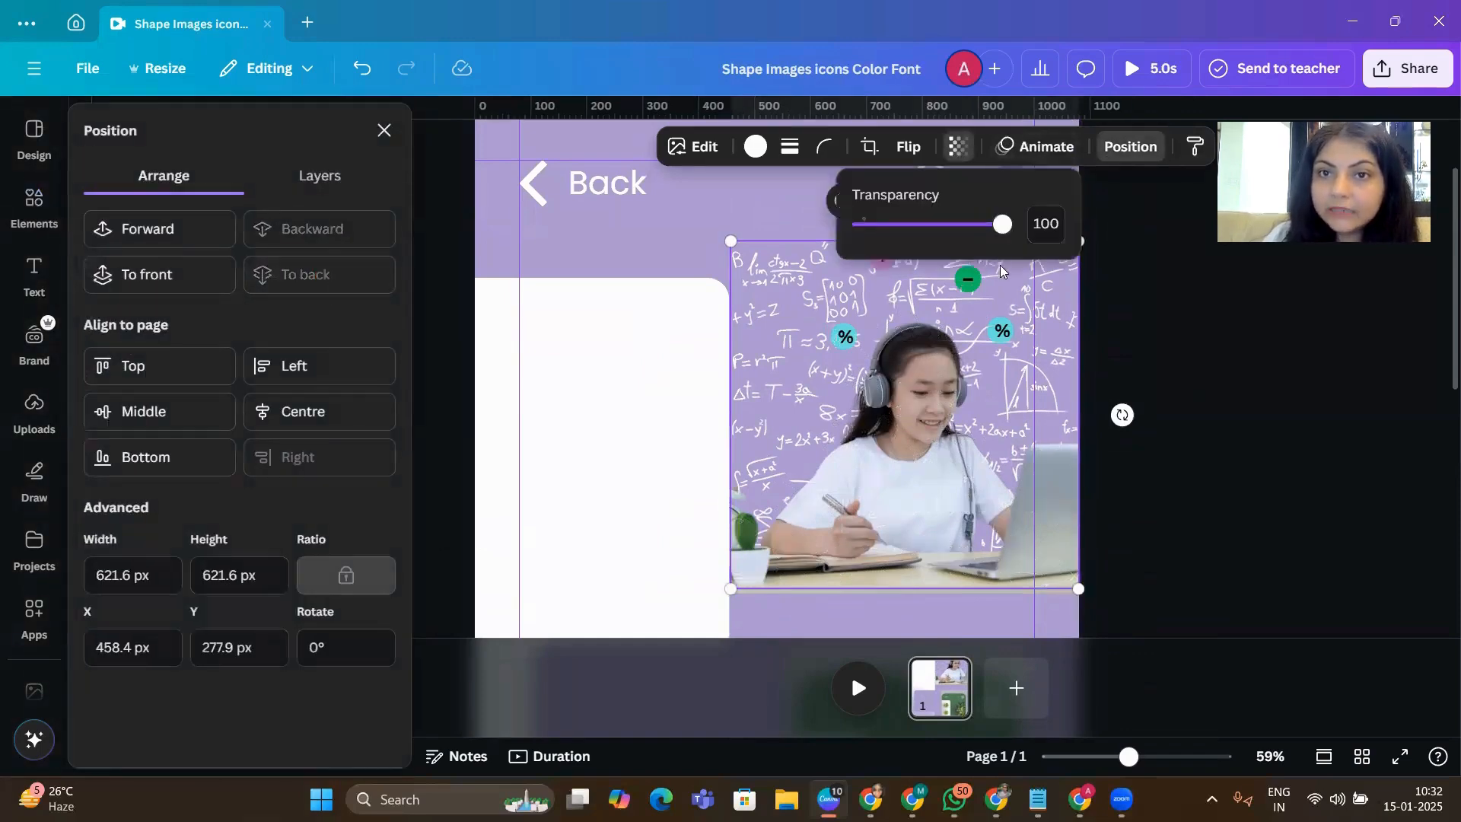
drag(997, 236, 921, 240)
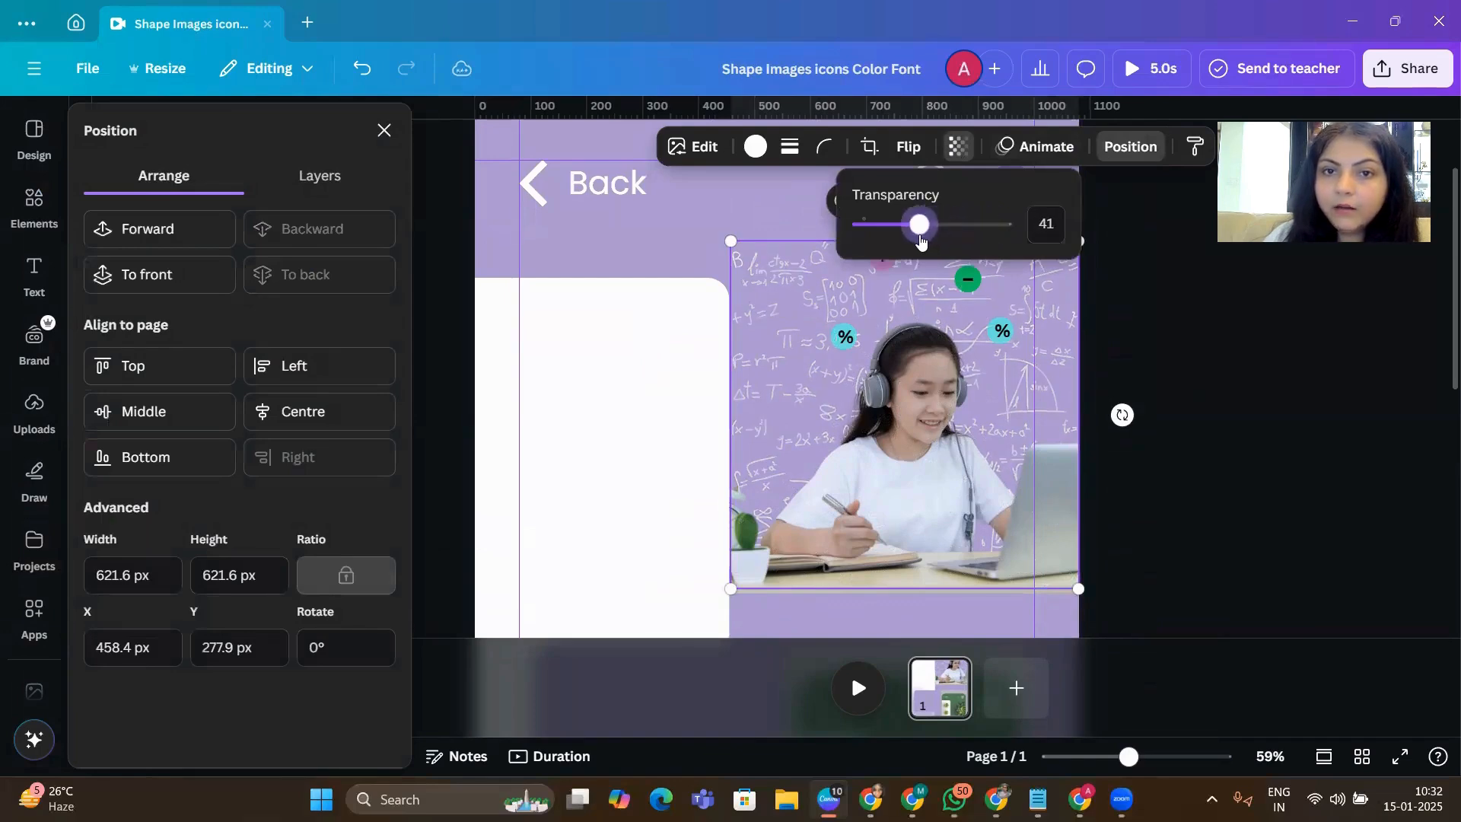
click(1253, 415)
click(1254, 415)
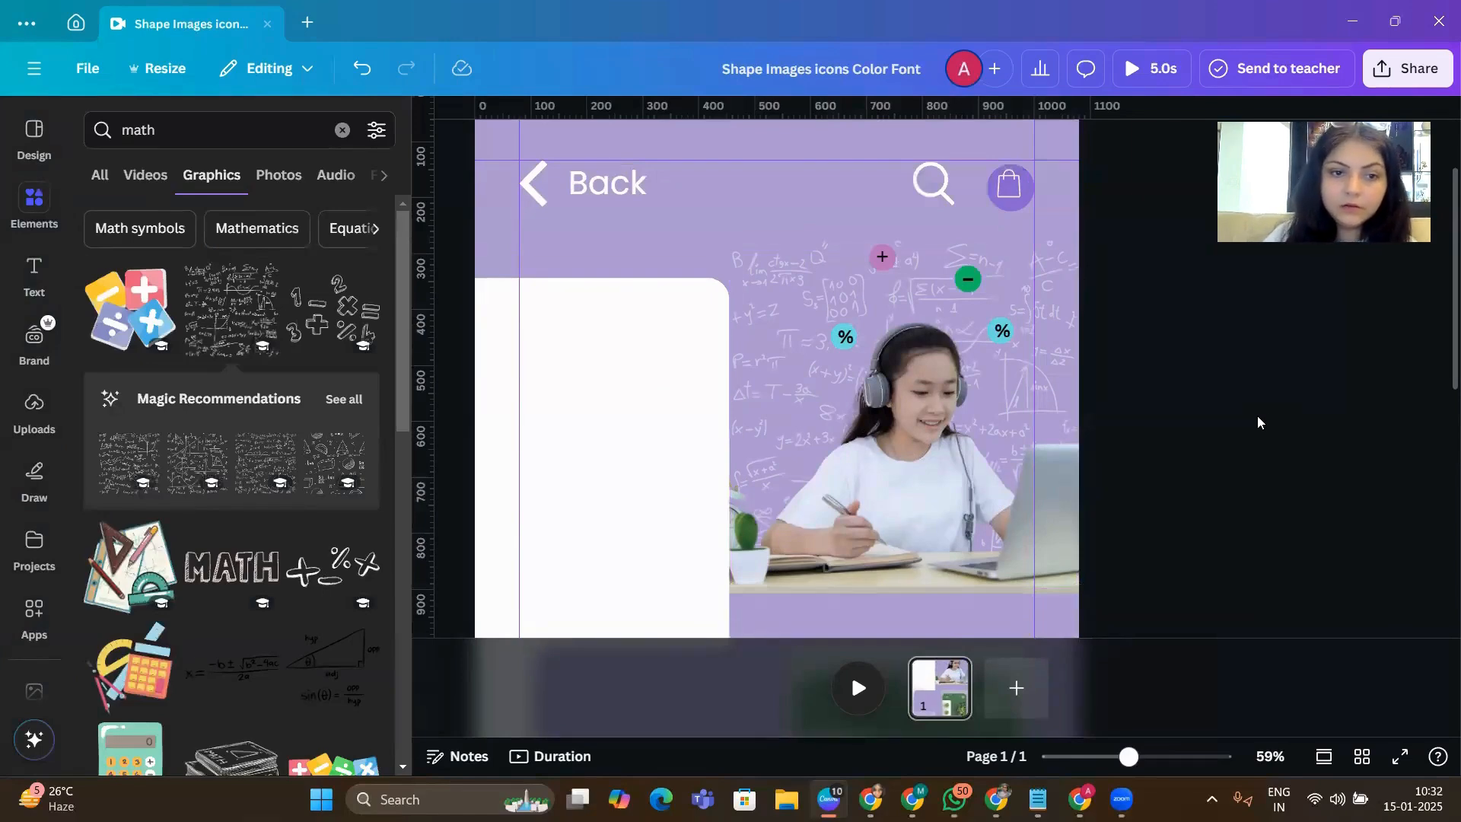
- Add the right-triangle sin(θ) graphic, shrink it to just over half size and colour it white
click(315, 674)
drag(724, 327, 734, 214)
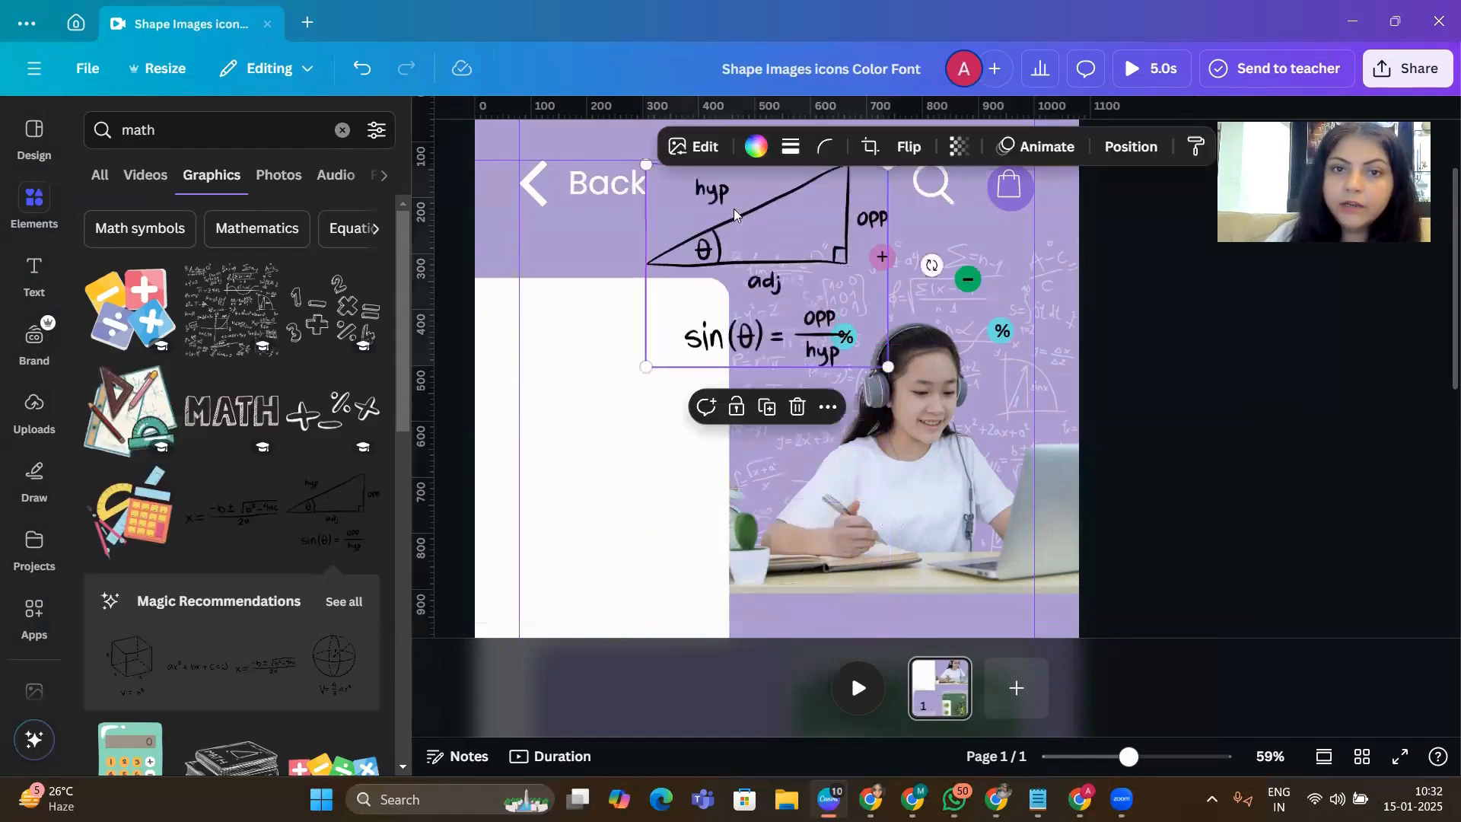
drag(652, 168, 754, 258)
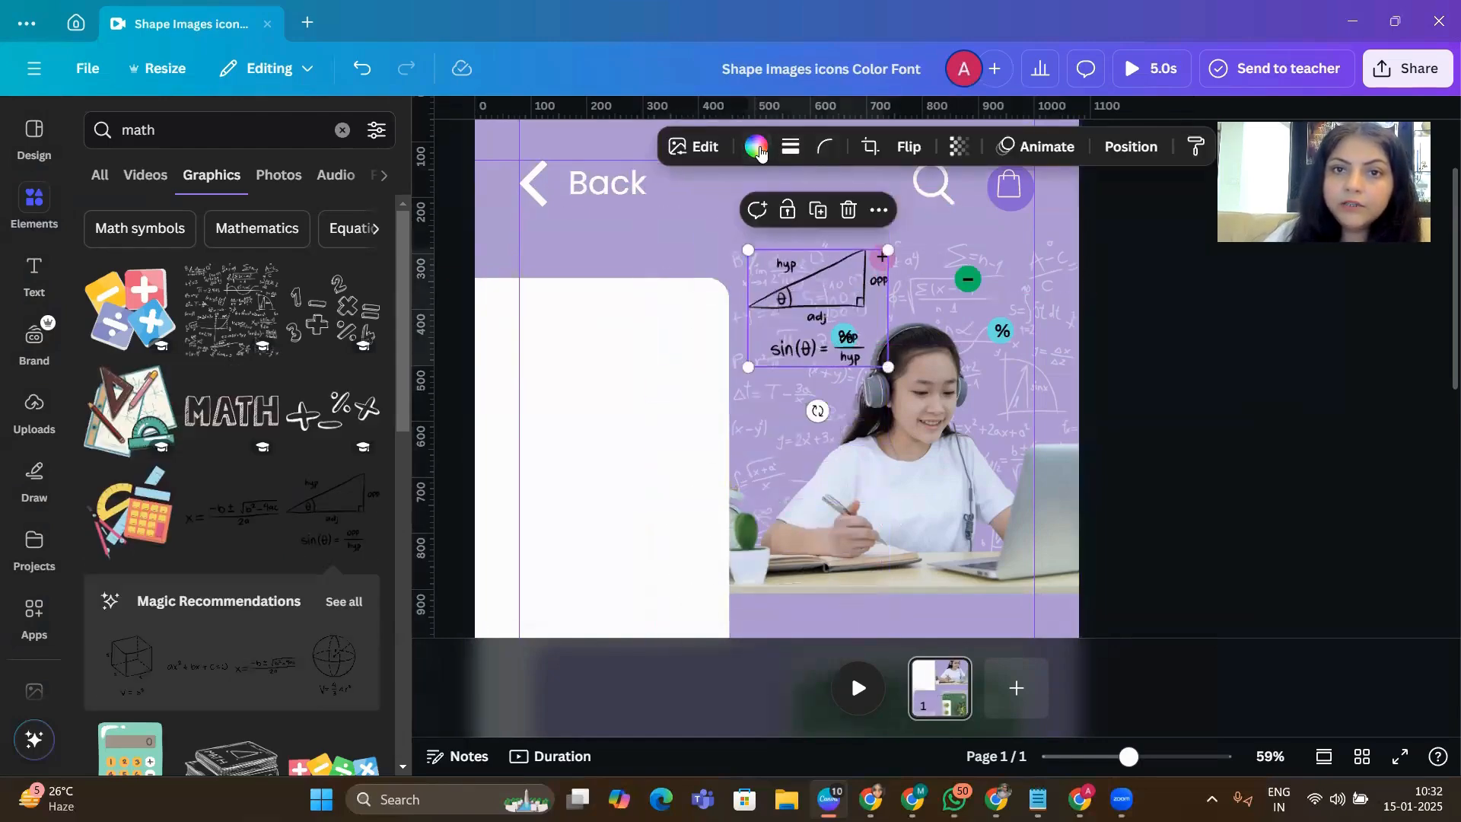
click(755, 146)
click(156, 324)
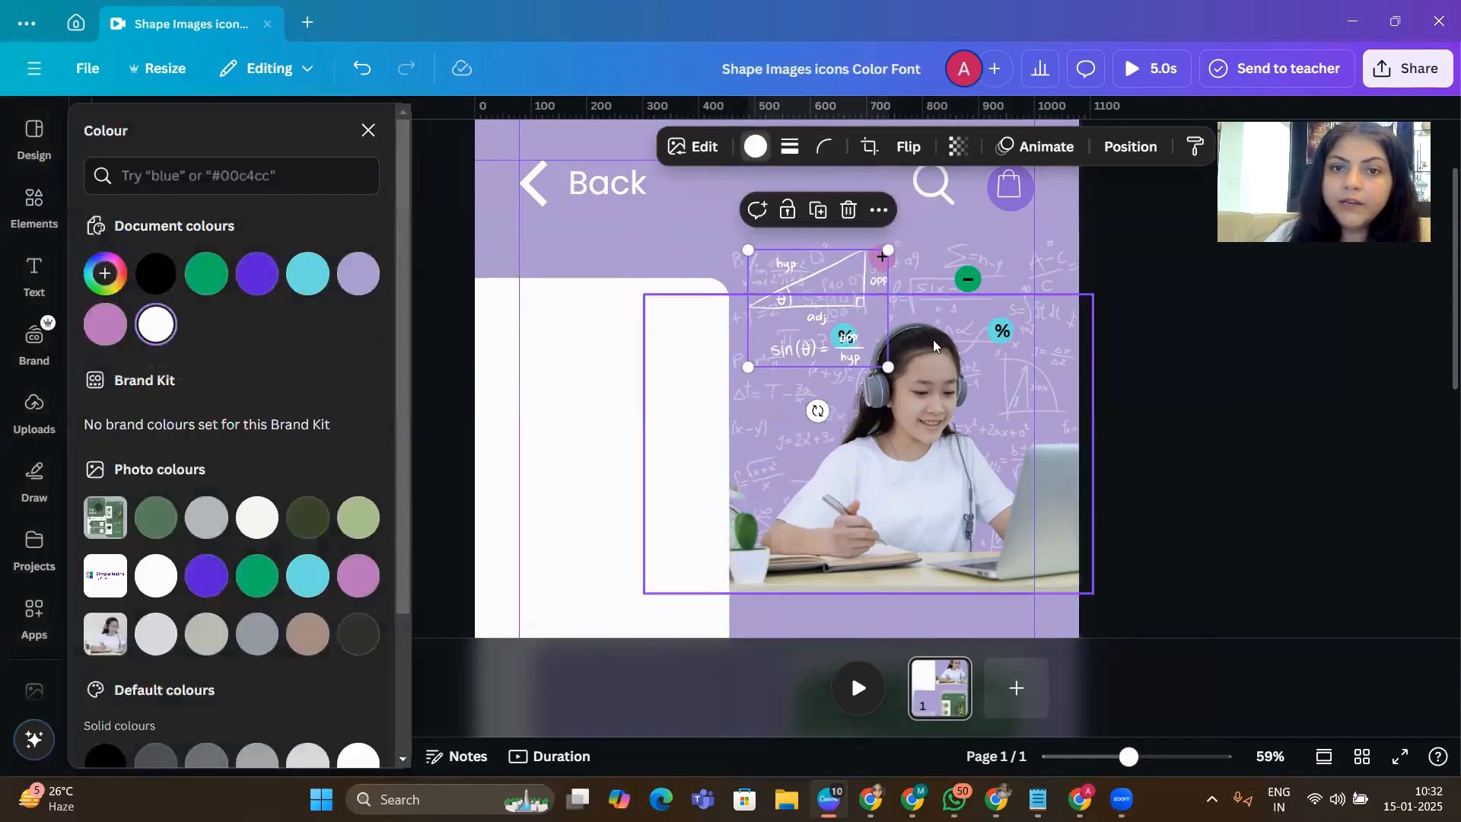
- Place the triangle graphic in the header between Back and the search icon, and set its transparency to 34
drag(812, 329, 709, 224)
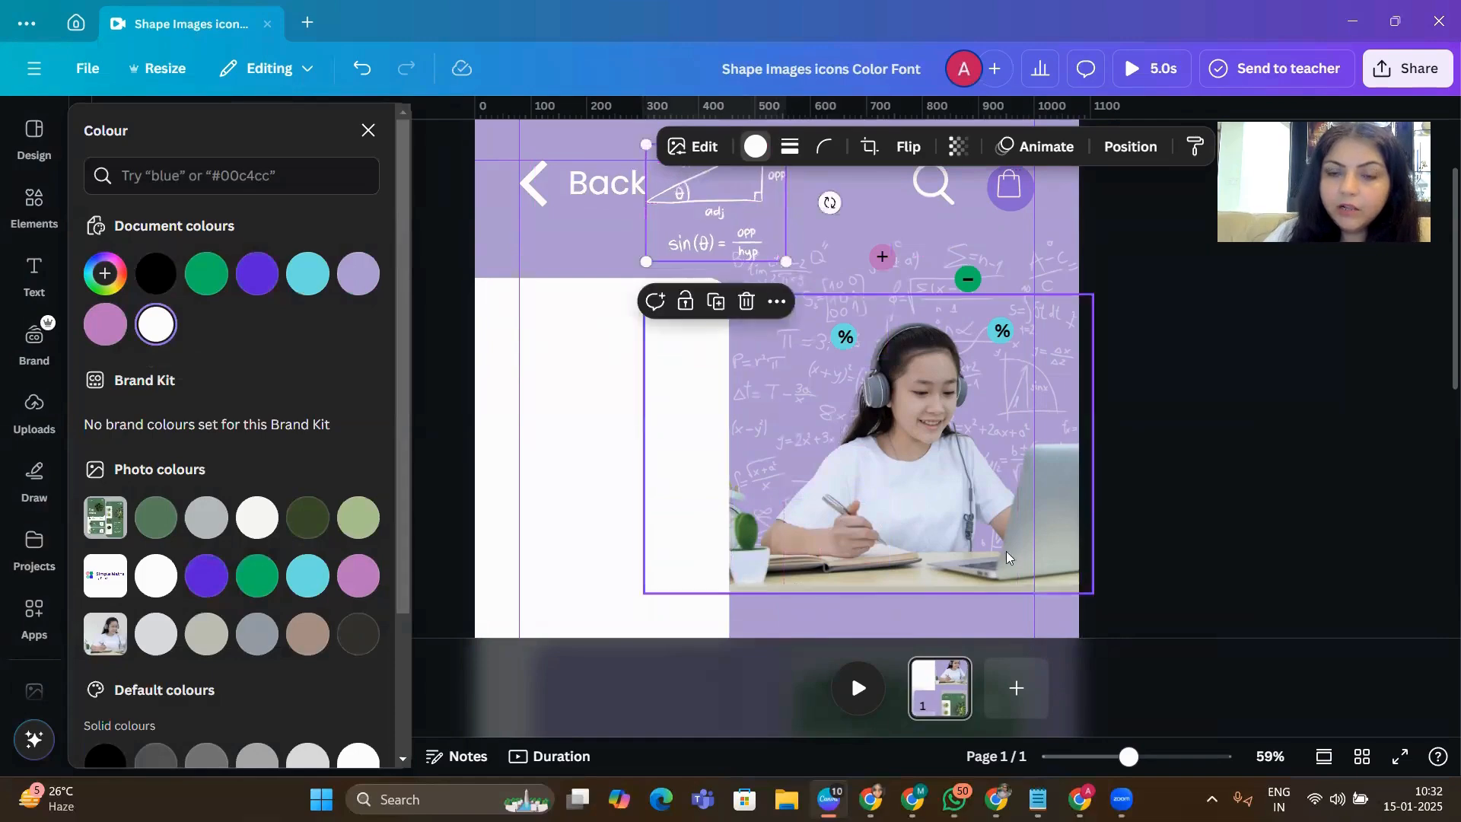
scroll(1005, 551, up, 2)
drag(1123, 768, 1110, 764)
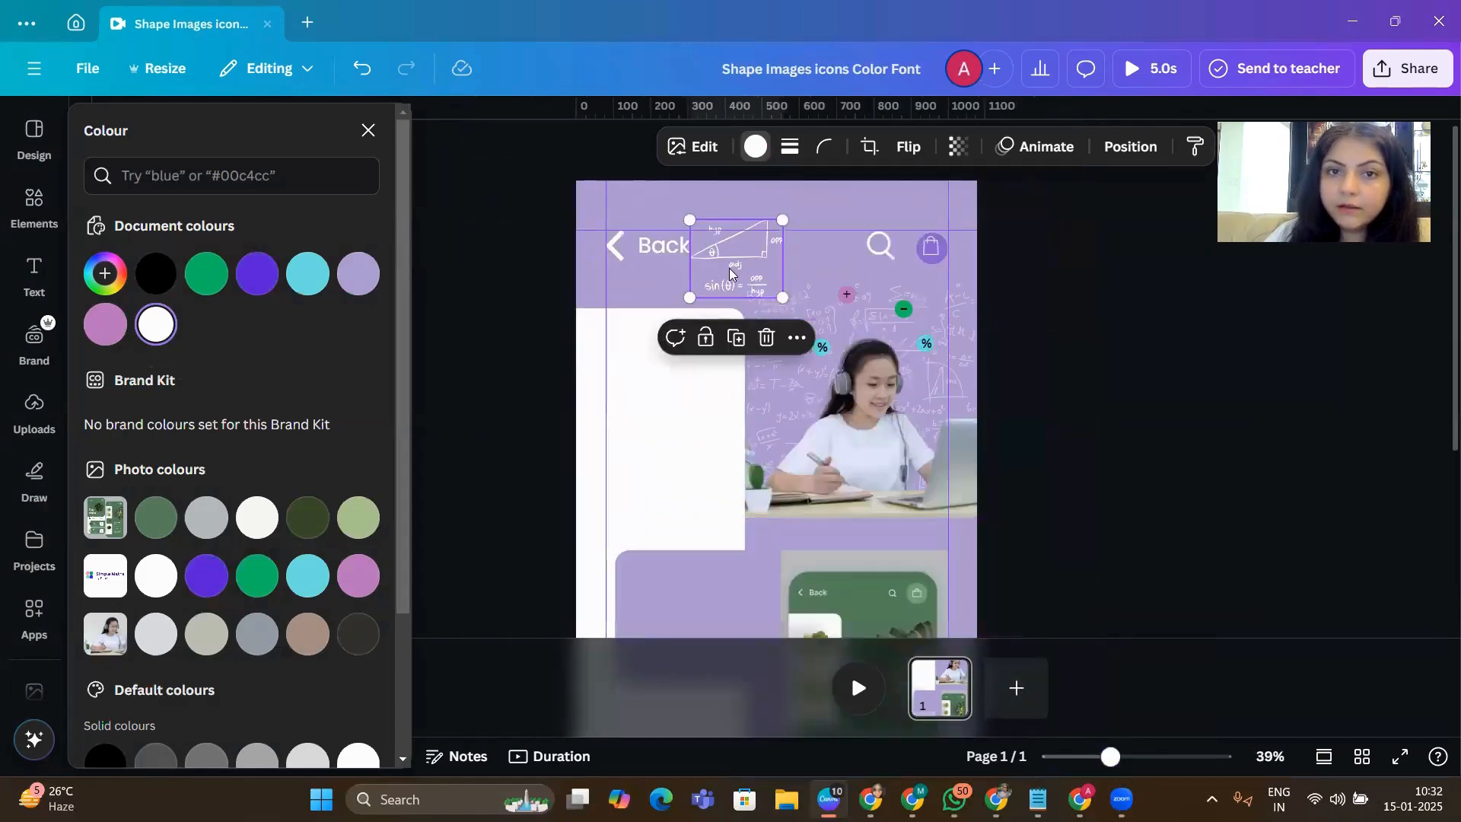
drag(729, 268, 769, 249)
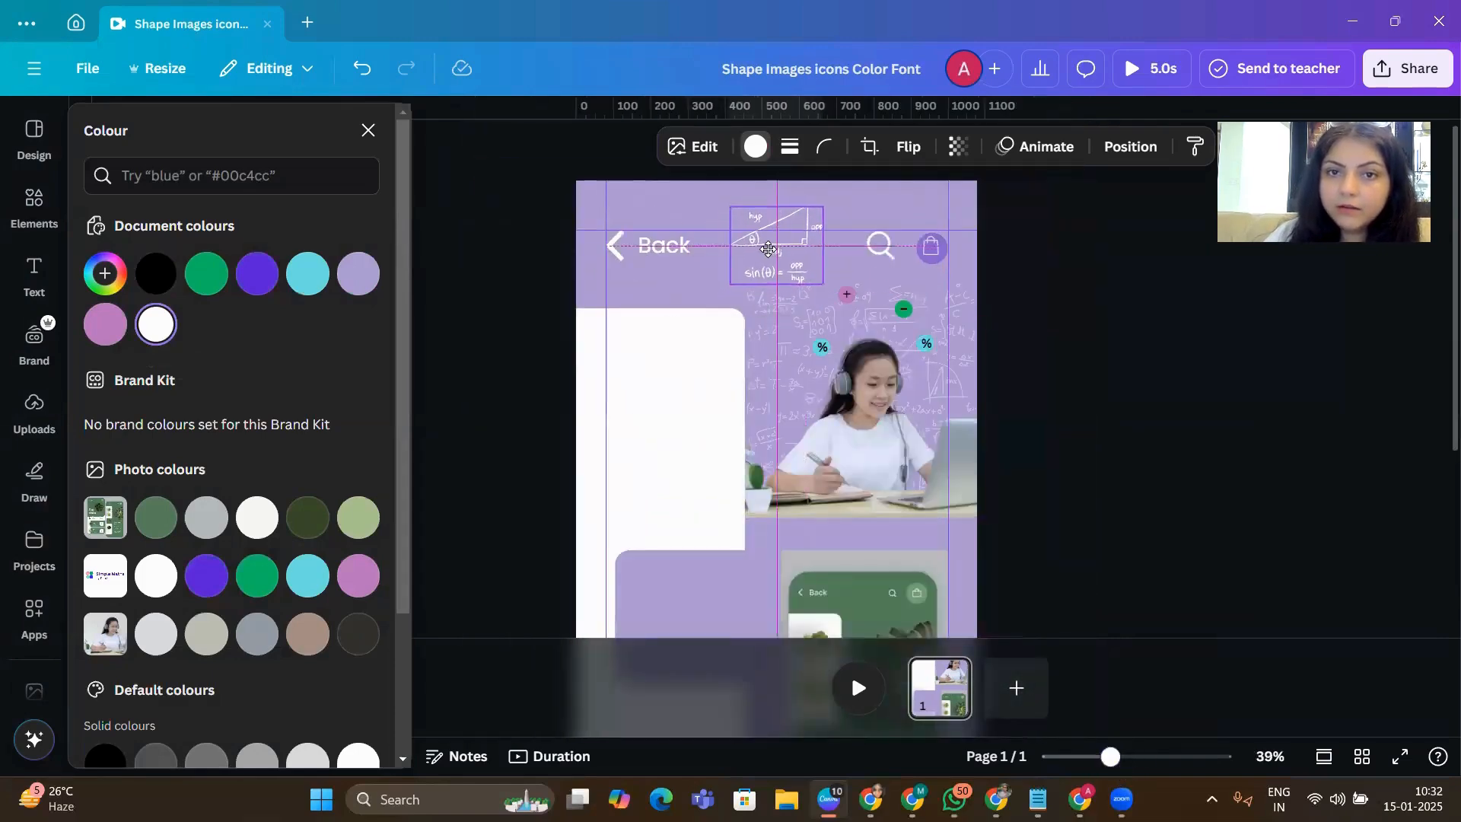
click(956, 150)
drag(994, 230, 971, 231)
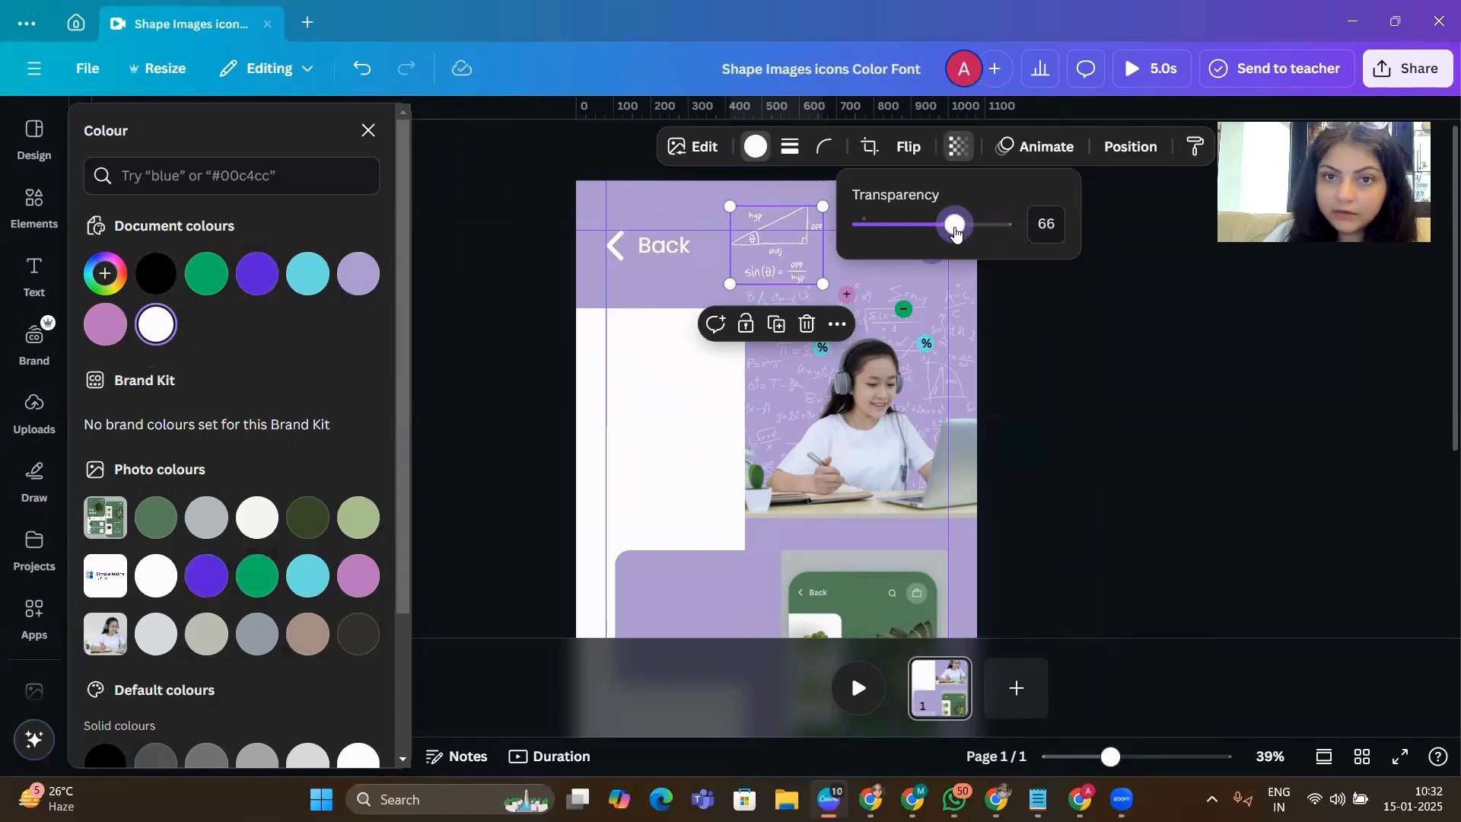
drag(951, 226, 910, 231)
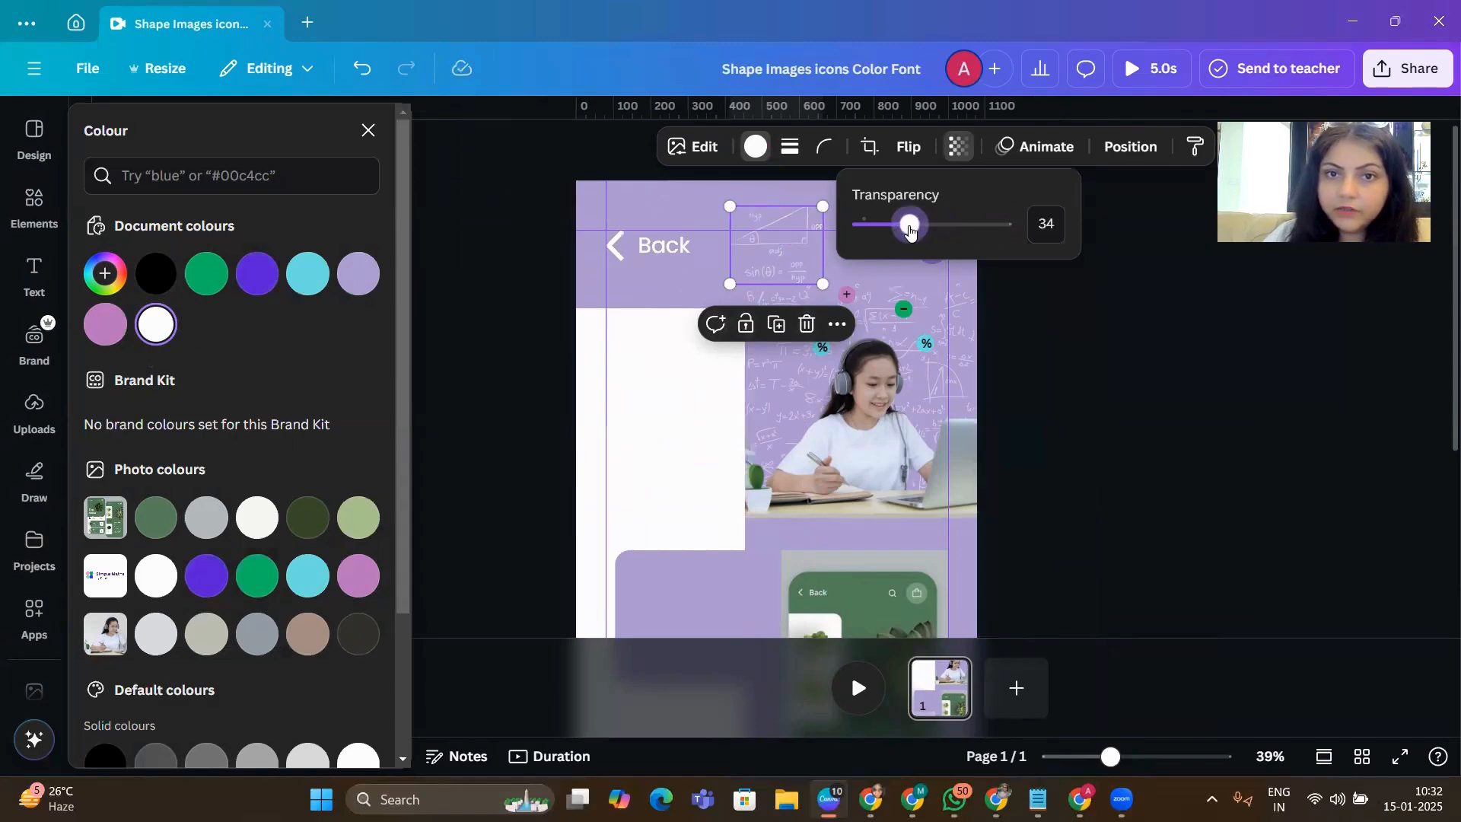
click(1144, 330)
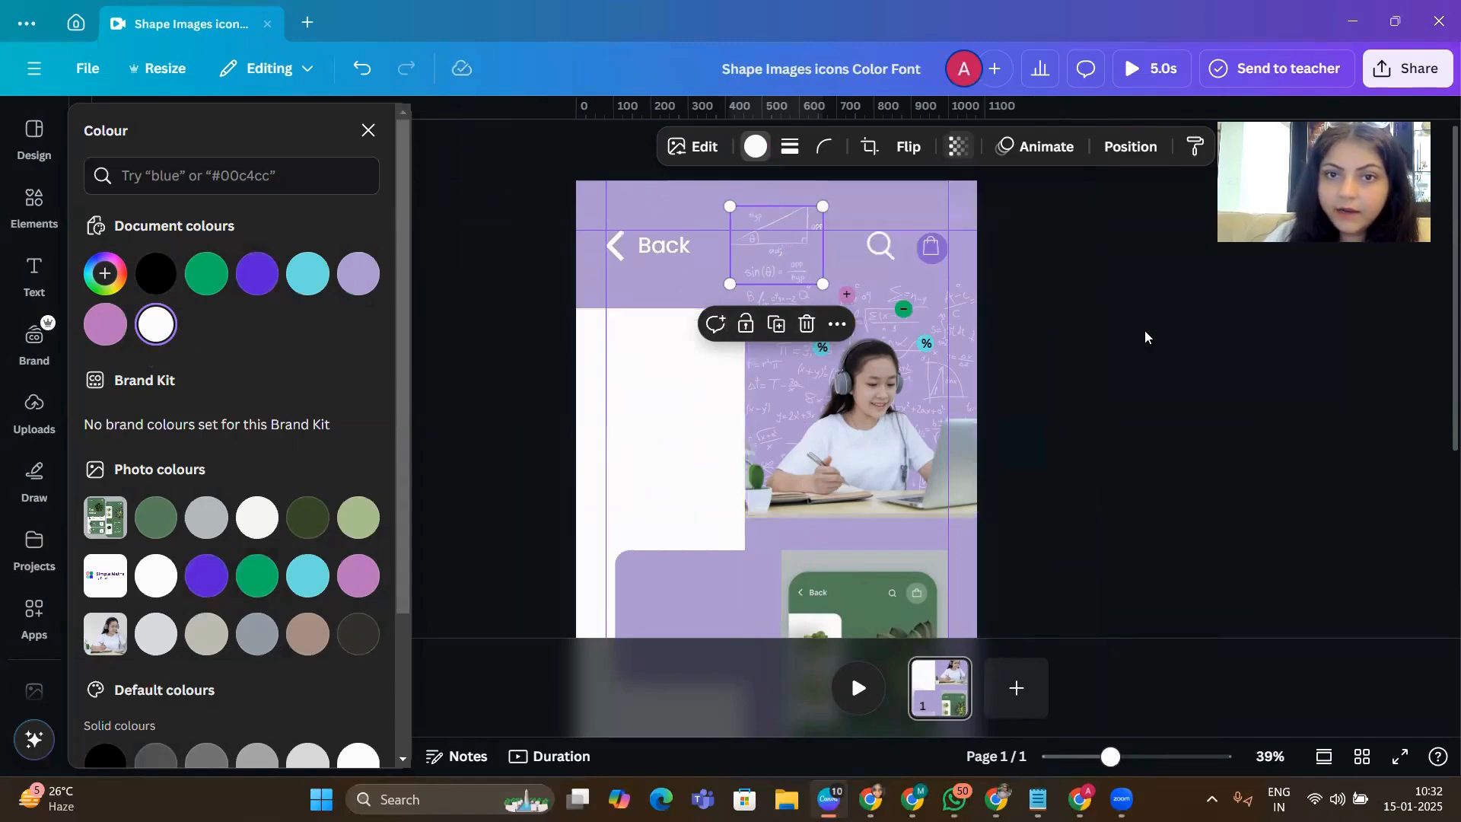
- Rotate the triangle graphic counter-clockwise so it sits tilted in the header
click(840, 251)
click(751, 239)
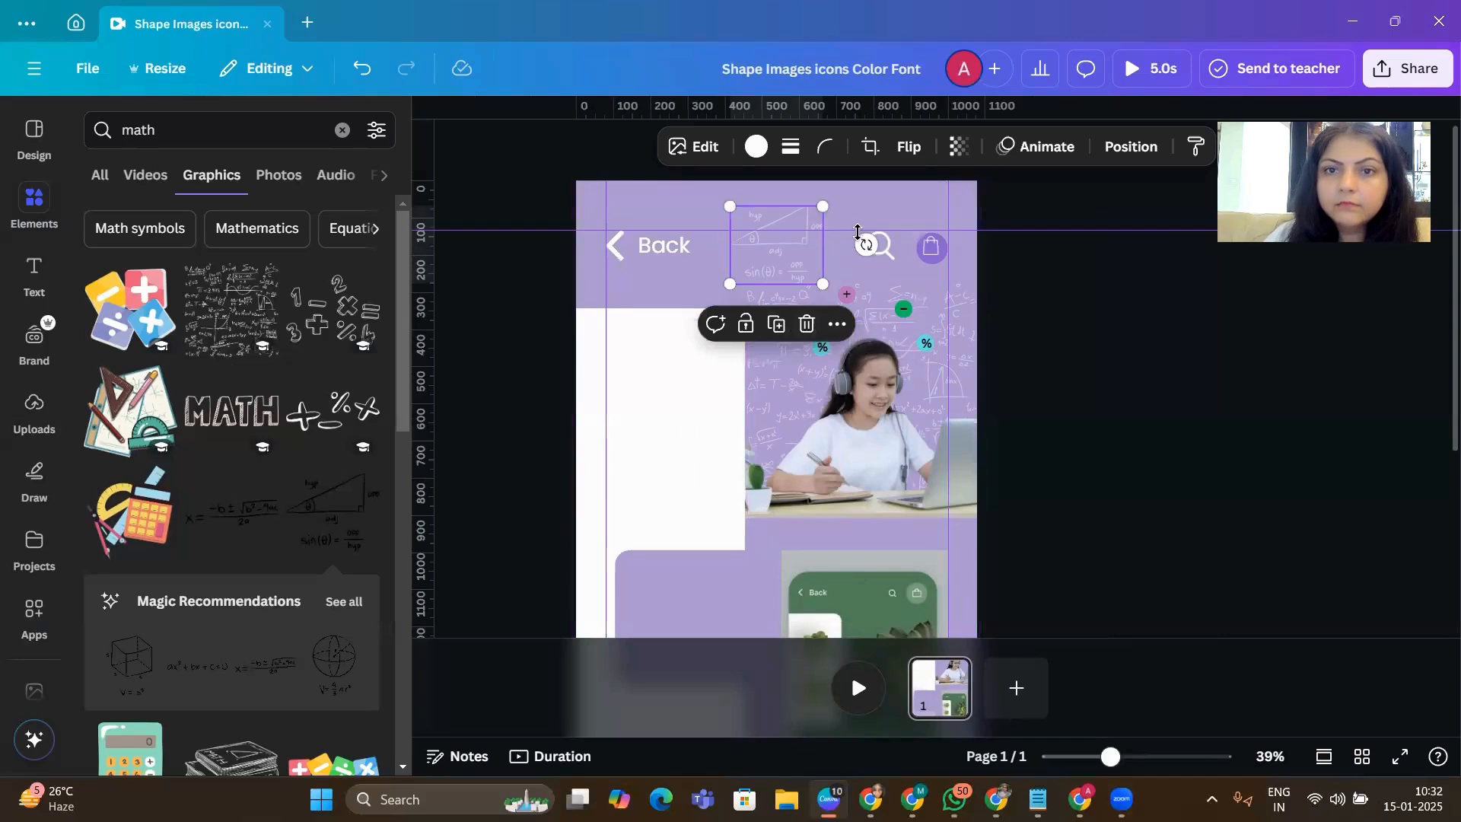
drag(873, 249, 867, 210)
click(1115, 334)
- Shift the pink plus circle and the % circle beside the girl's headphones slightly down and outward, away from her head
scroll(1077, 335, down, 3)
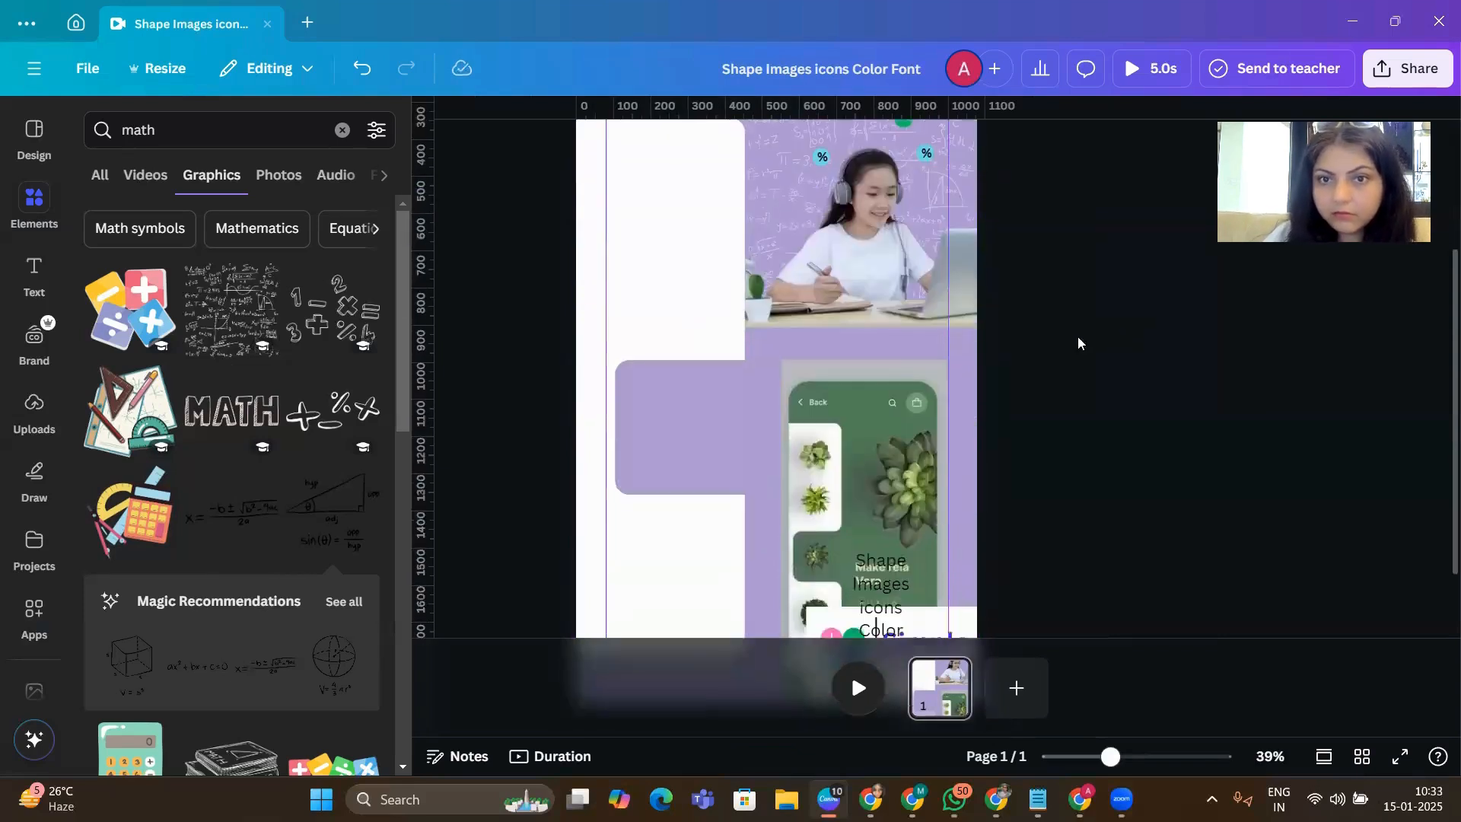
scroll(1009, 435, up, 3)
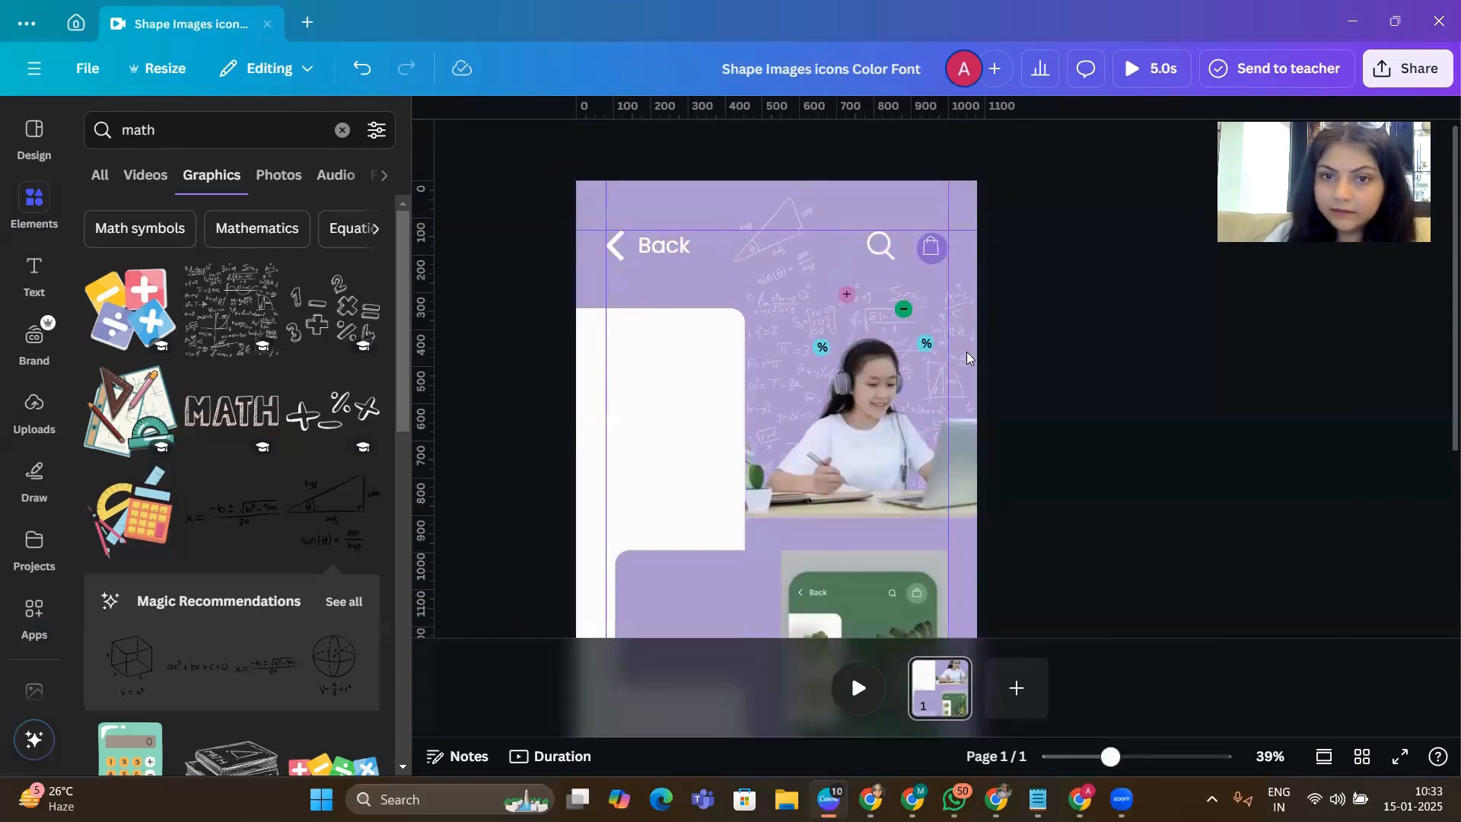
click(844, 301)
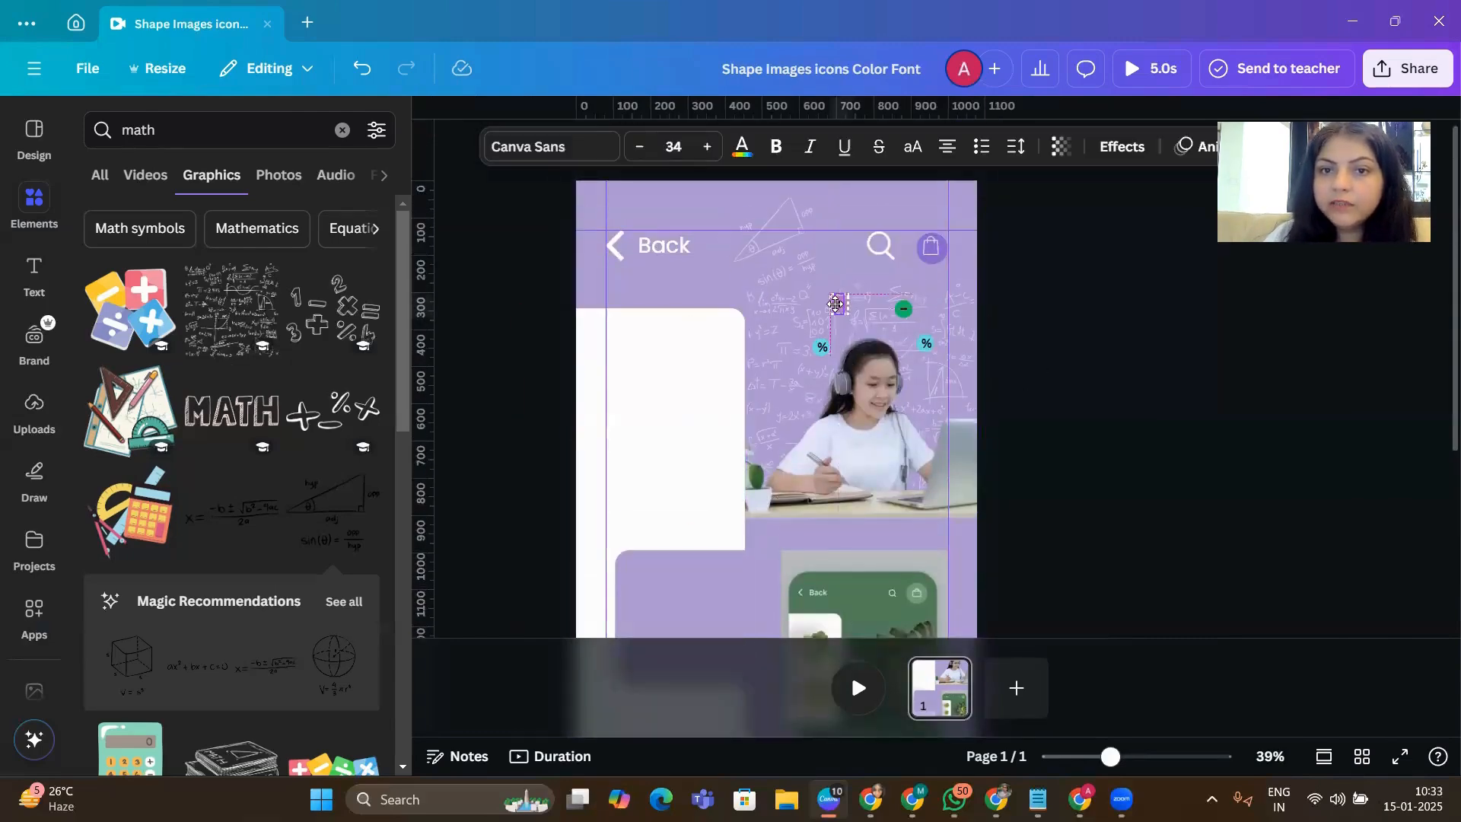
drag(818, 343, 804, 358)
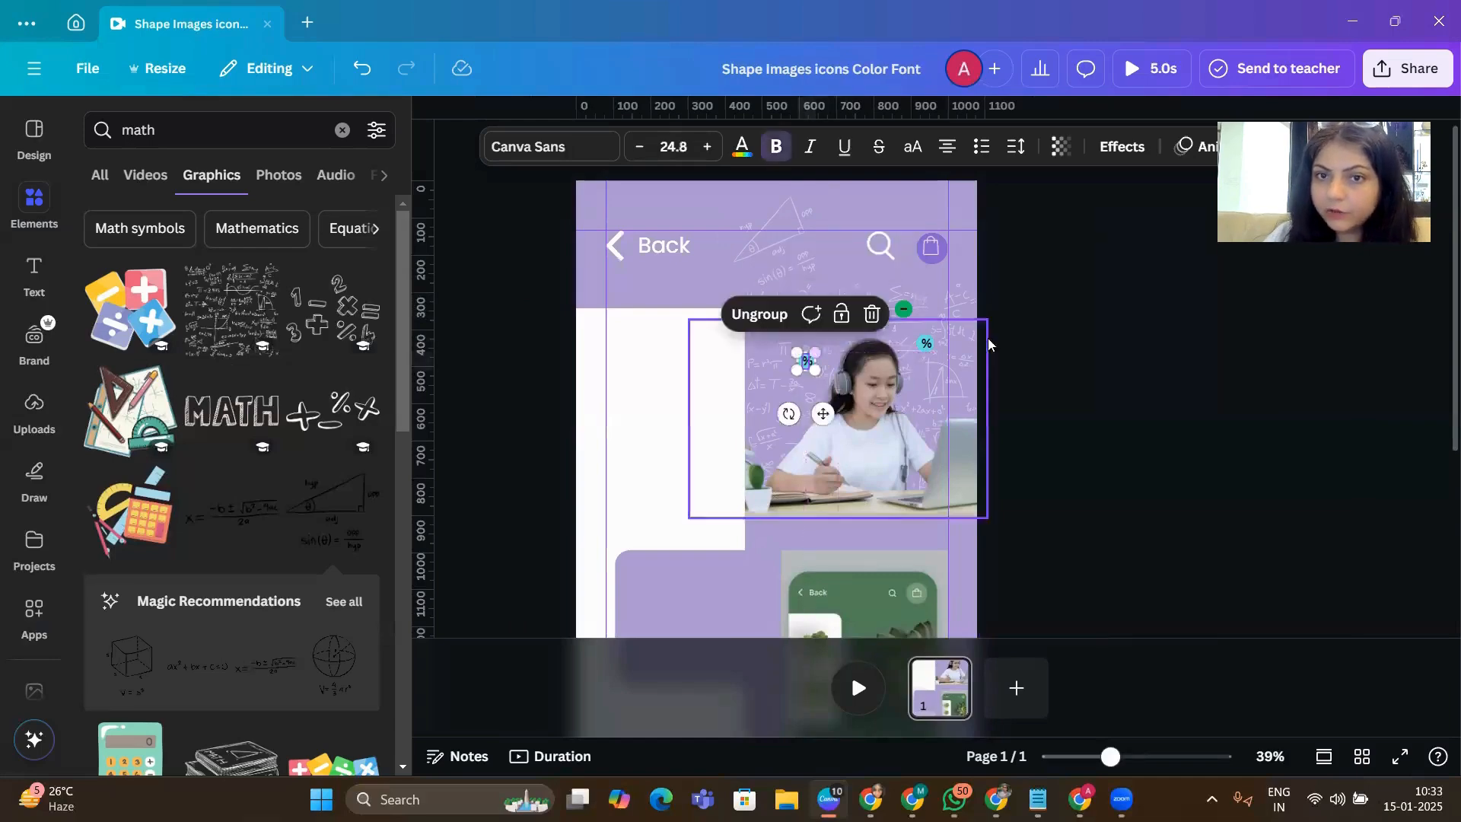
click(1047, 339)
- Enlarge the plant app reference image and place it below the girl's desk, partly beyond the page's right edge
scroll(910, 413, down, 1)
scroll(910, 413, down, 2)
scroll(988, 403, up, 2)
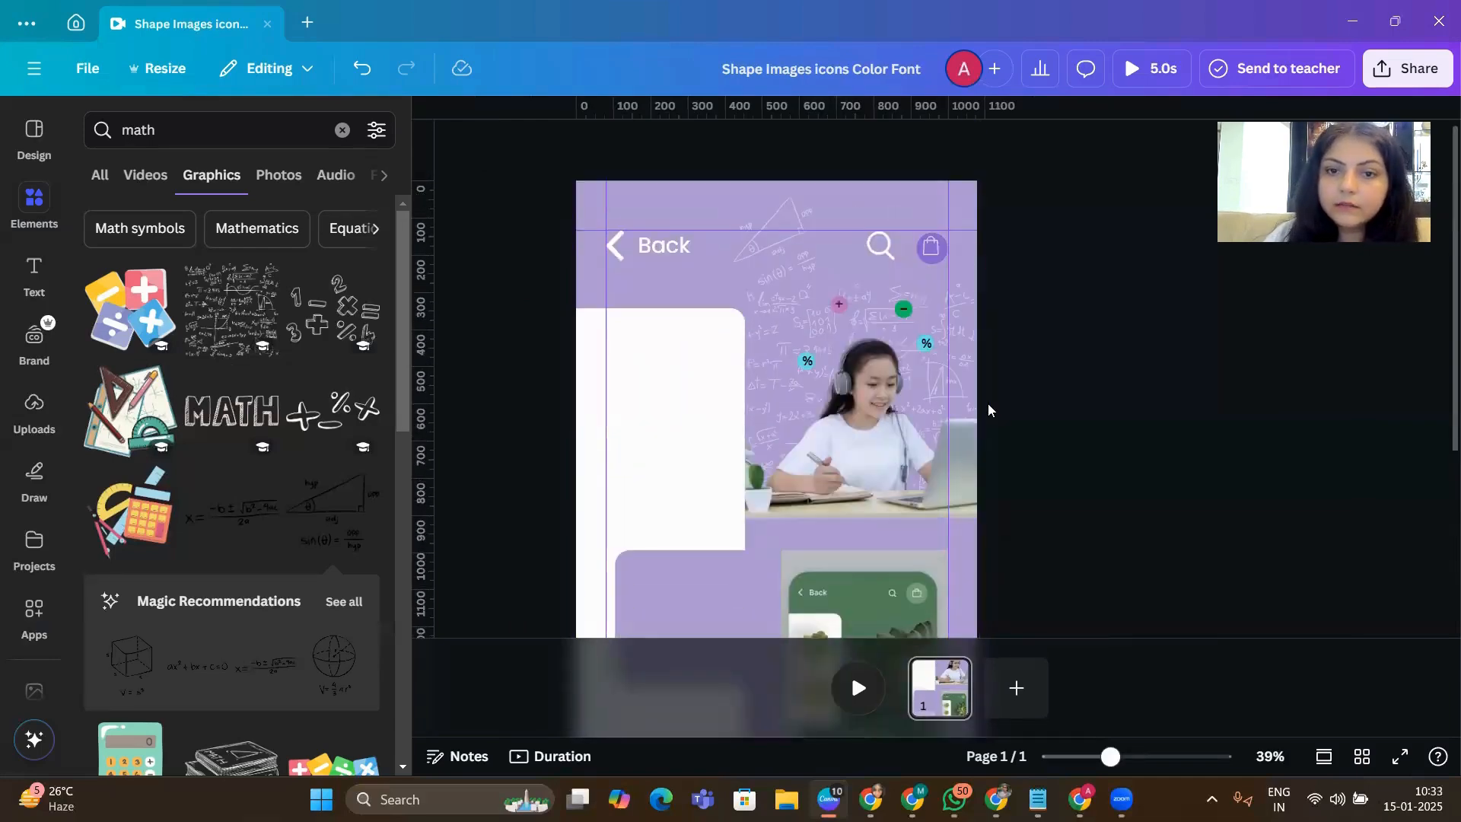
scroll(988, 405, down, 2)
click(884, 489)
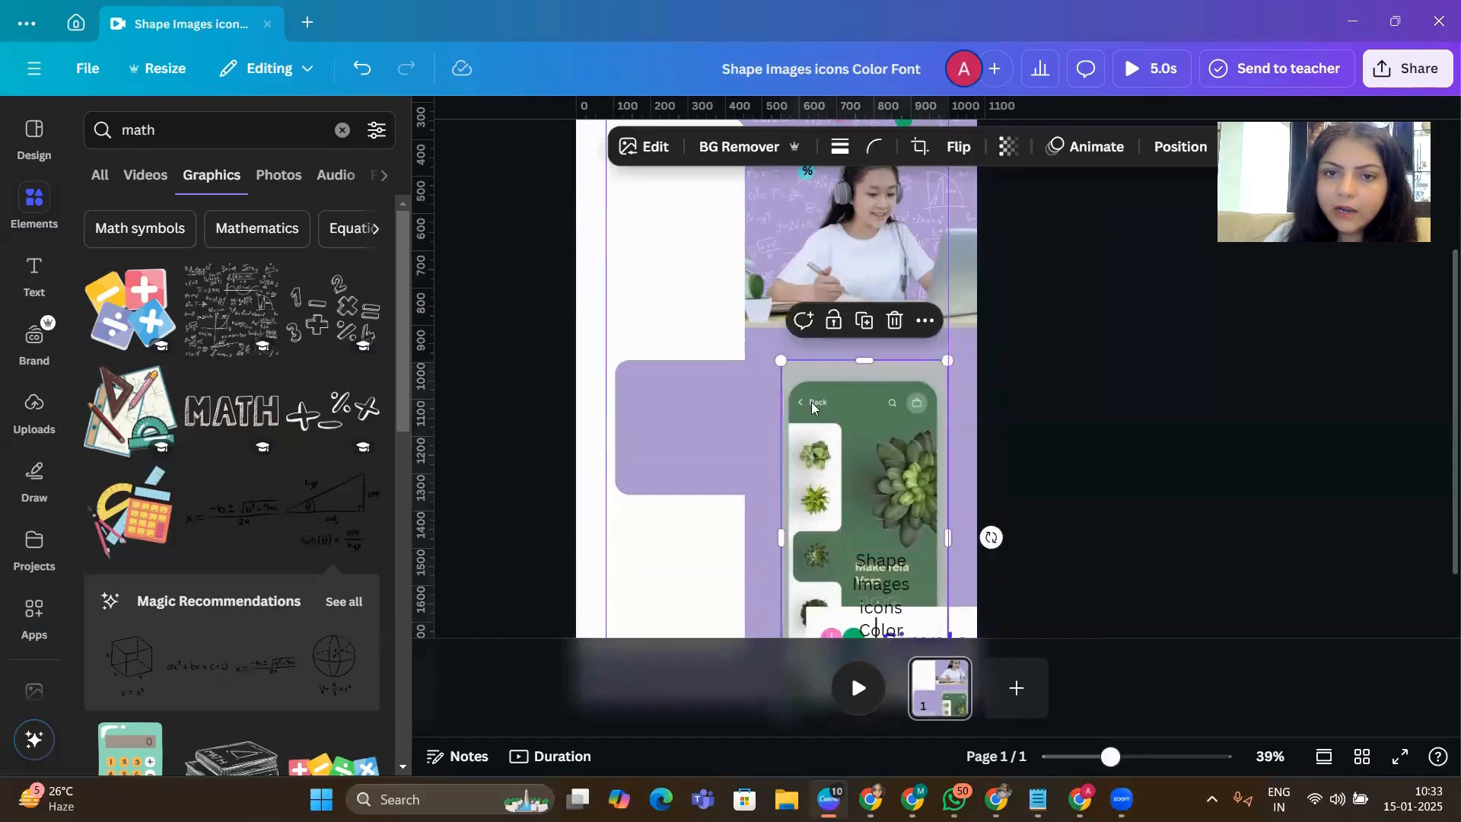
drag(786, 213, 661, 222)
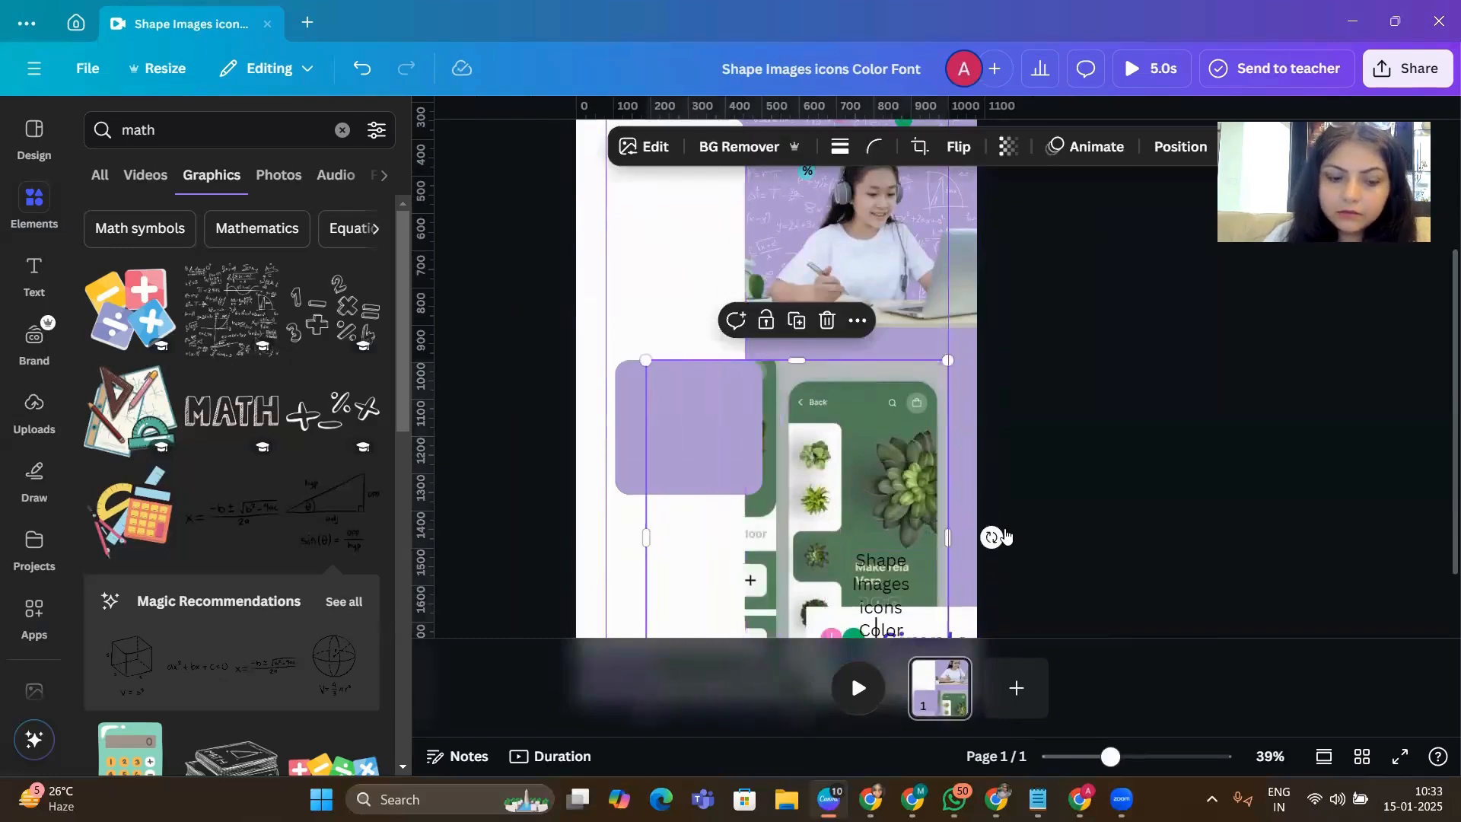
key(ctrl+z)
drag(779, 359, 664, 221)
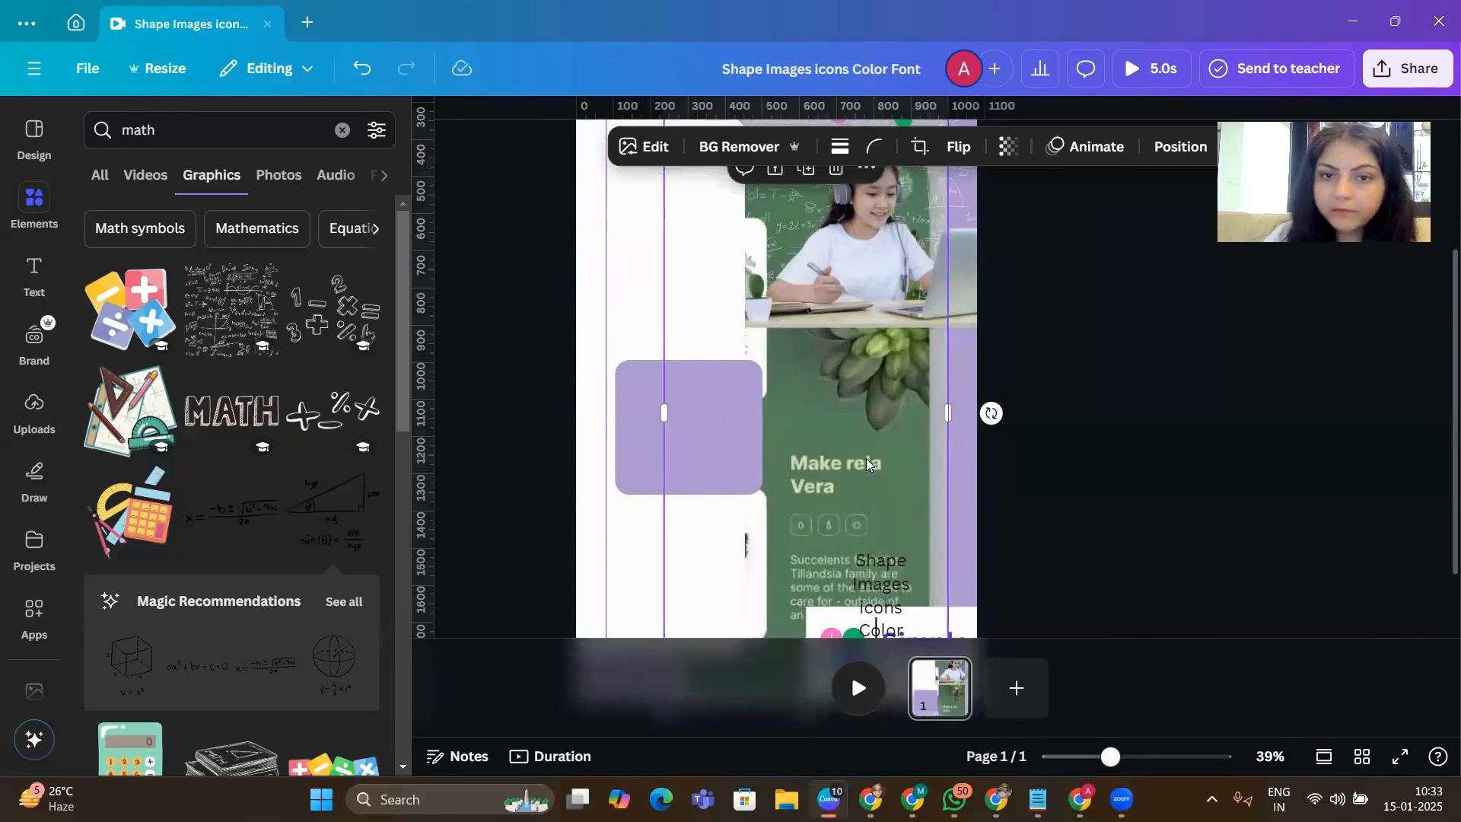
scroll(867, 464, up, 2)
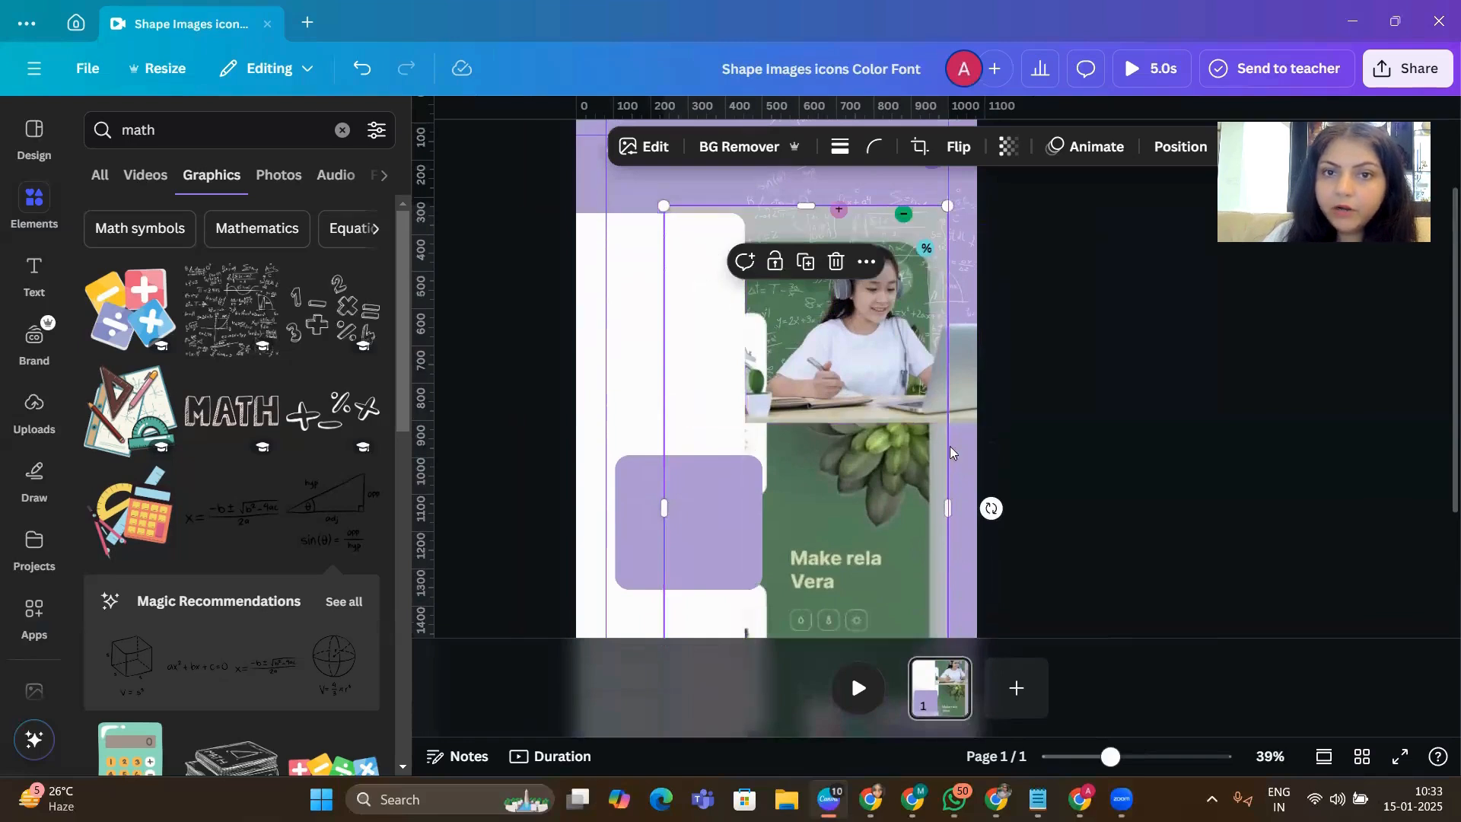
drag(889, 530, 1040, 545)
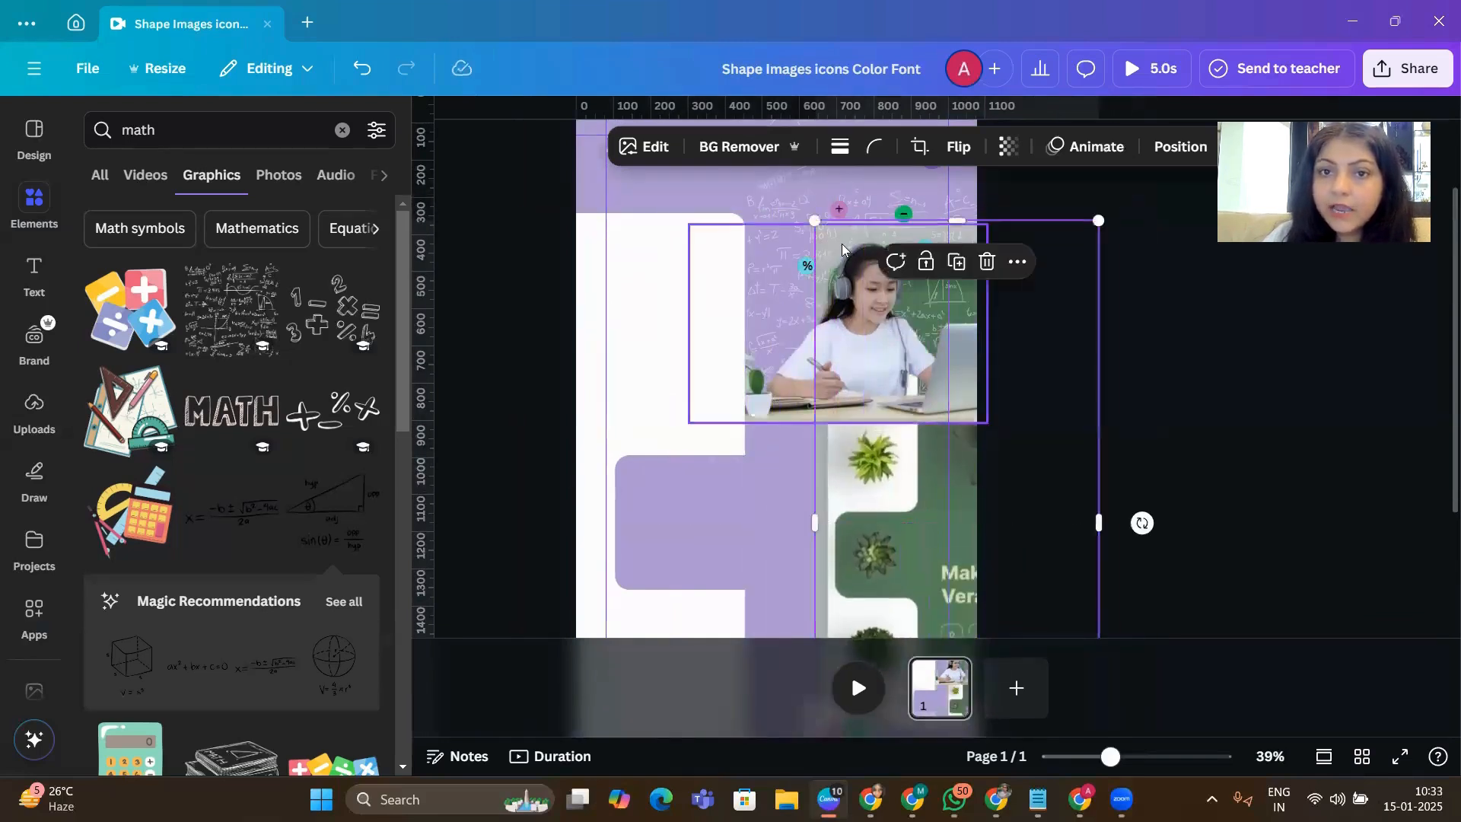
drag(817, 221, 881, 361)
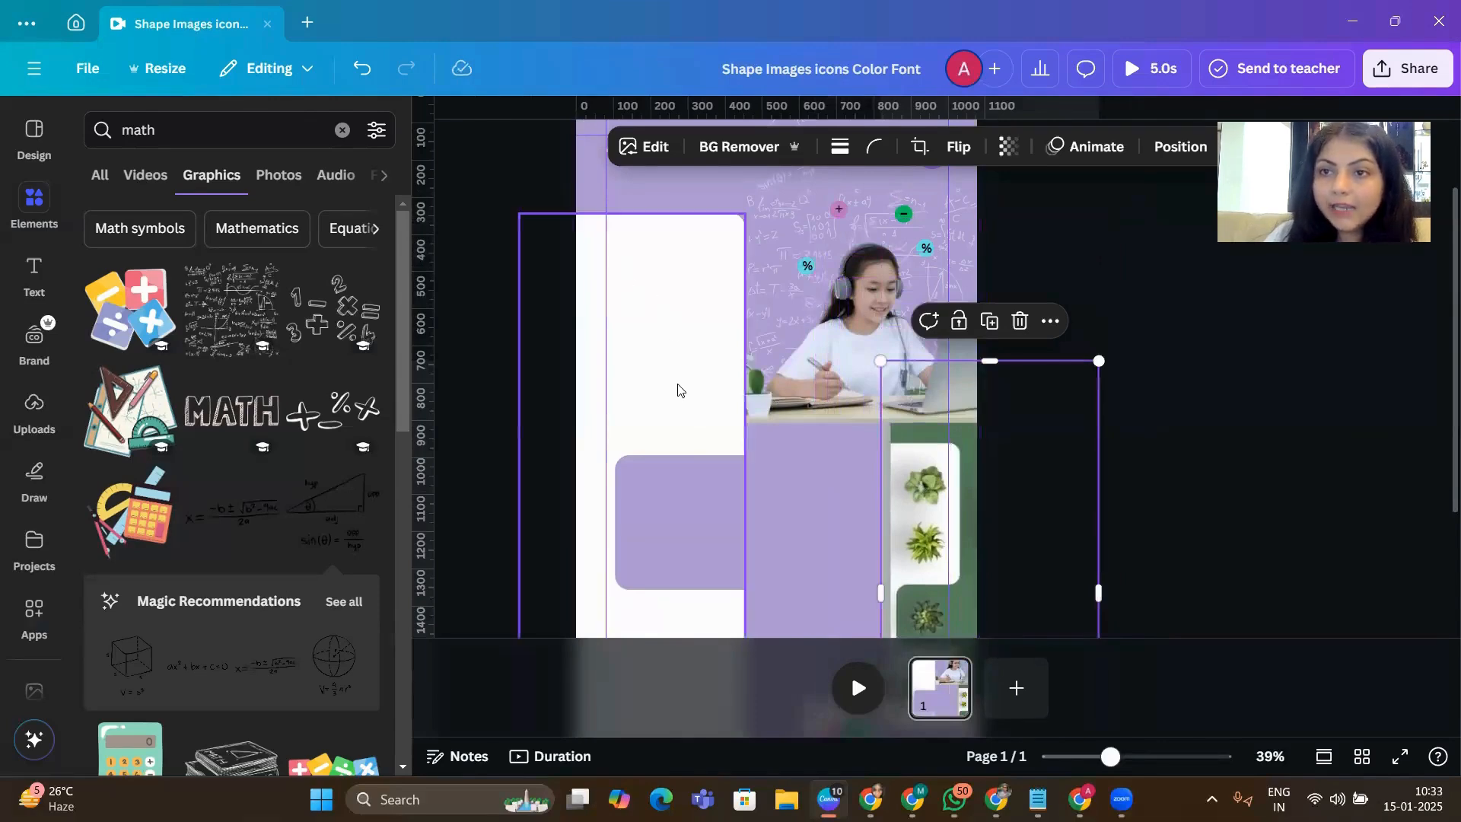
- Search the graphics library for "algebra" and look through the matching graphics
scroll(685, 586, down, 2)
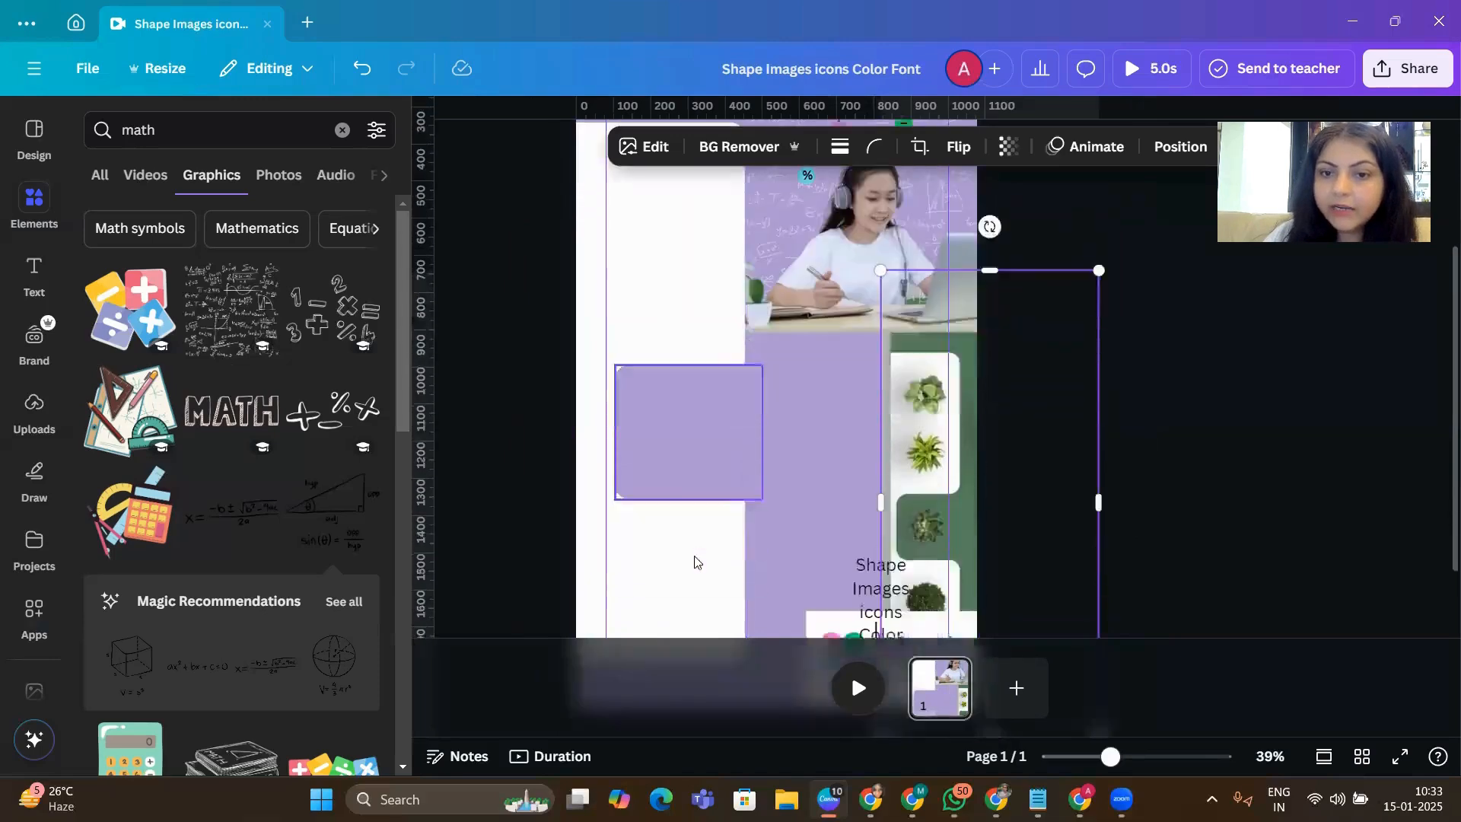
scroll(692, 551, down, 2)
scroll(694, 525, up, 6)
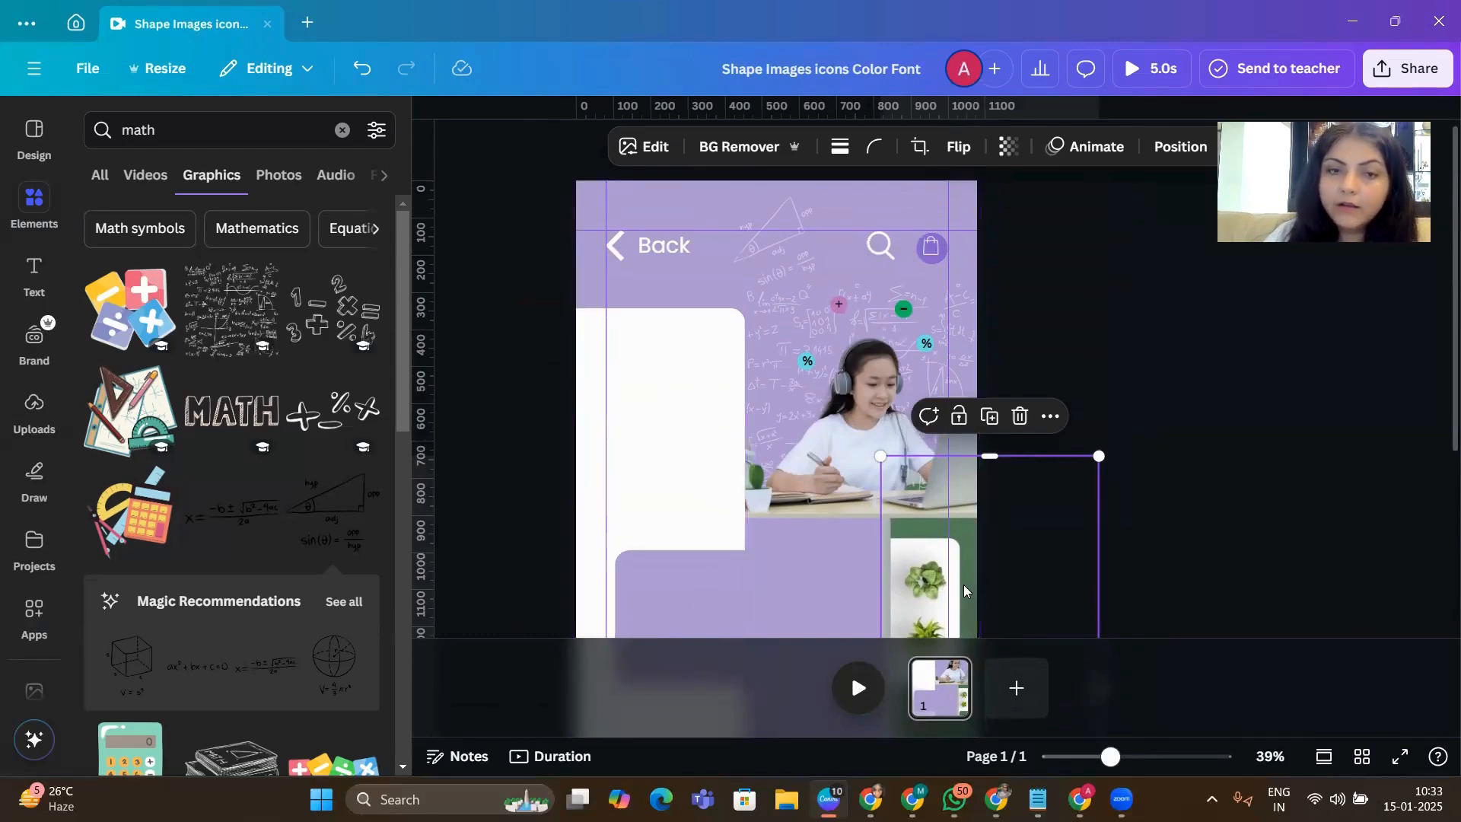
click(104, 126)
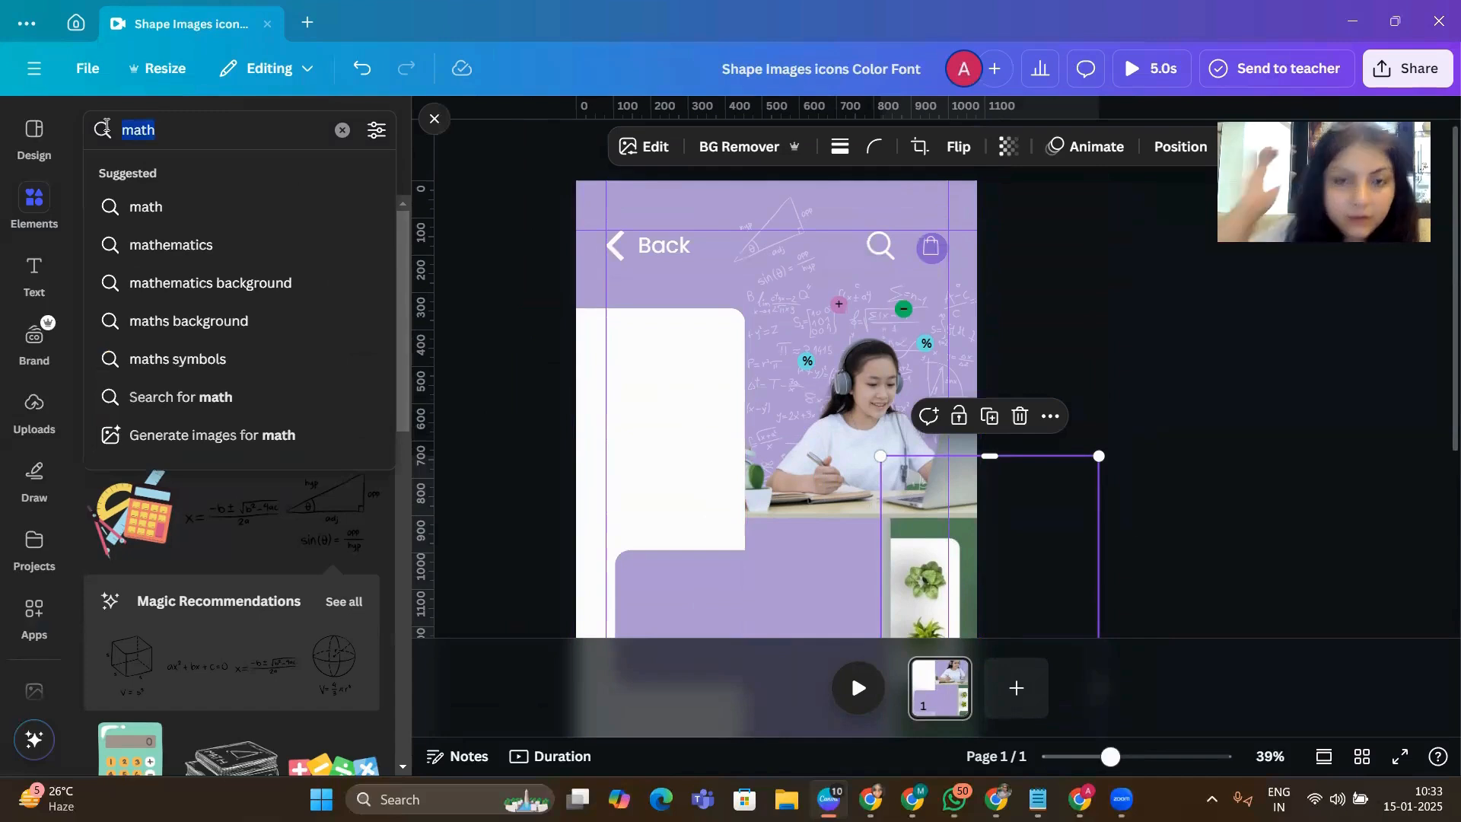
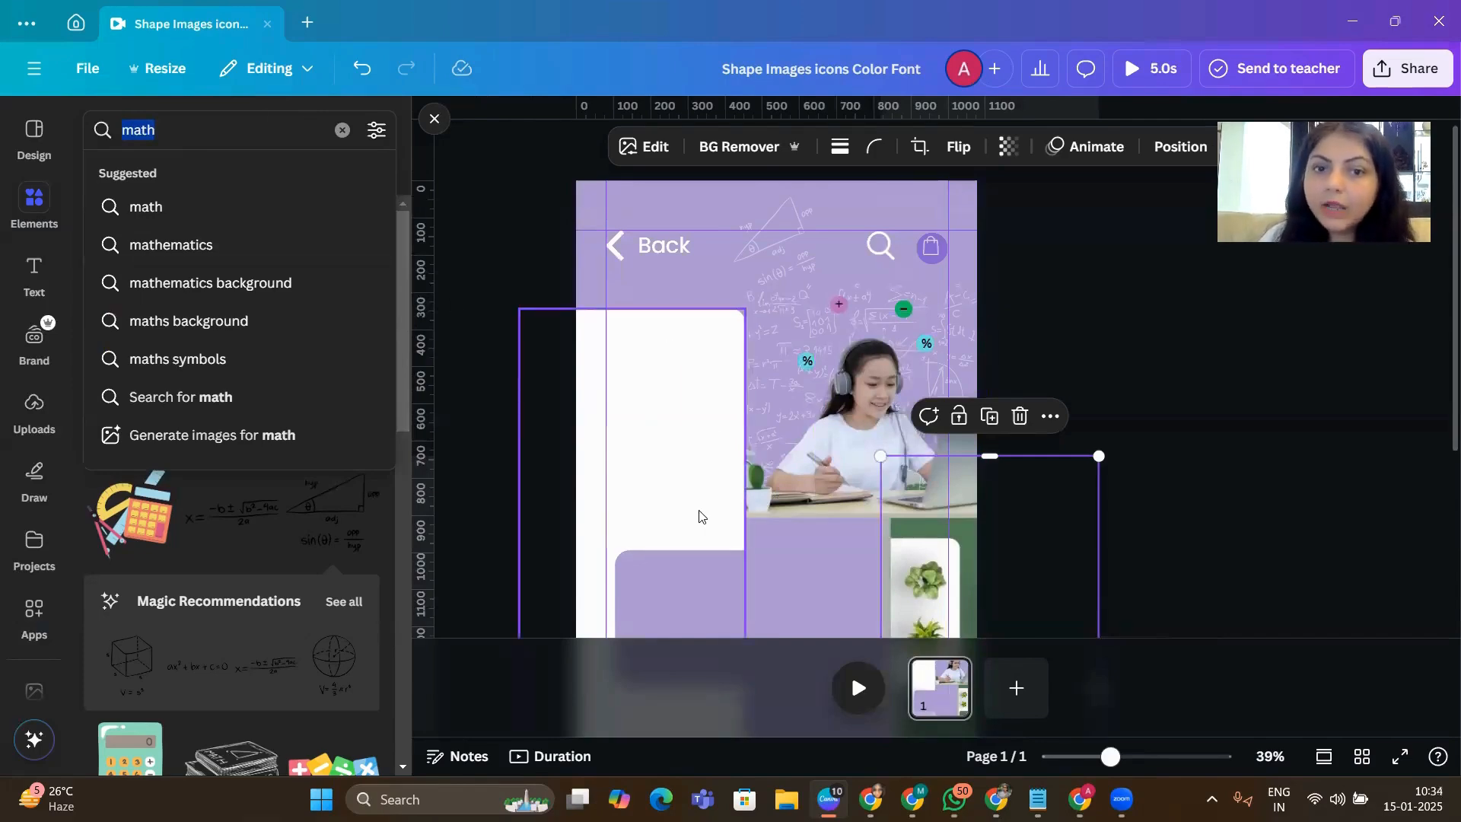
text(al)
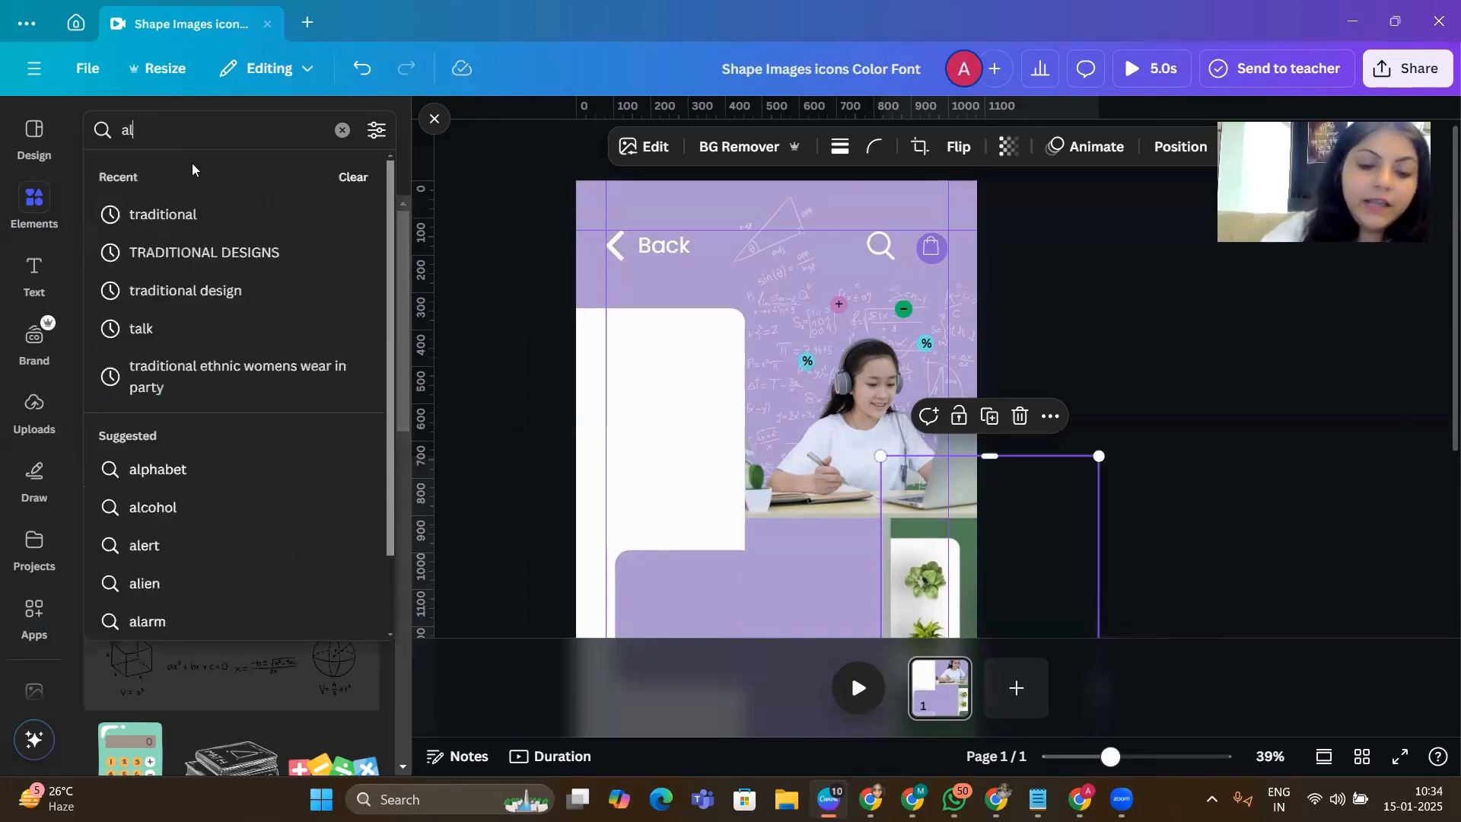
text(gebra)
key(Return)
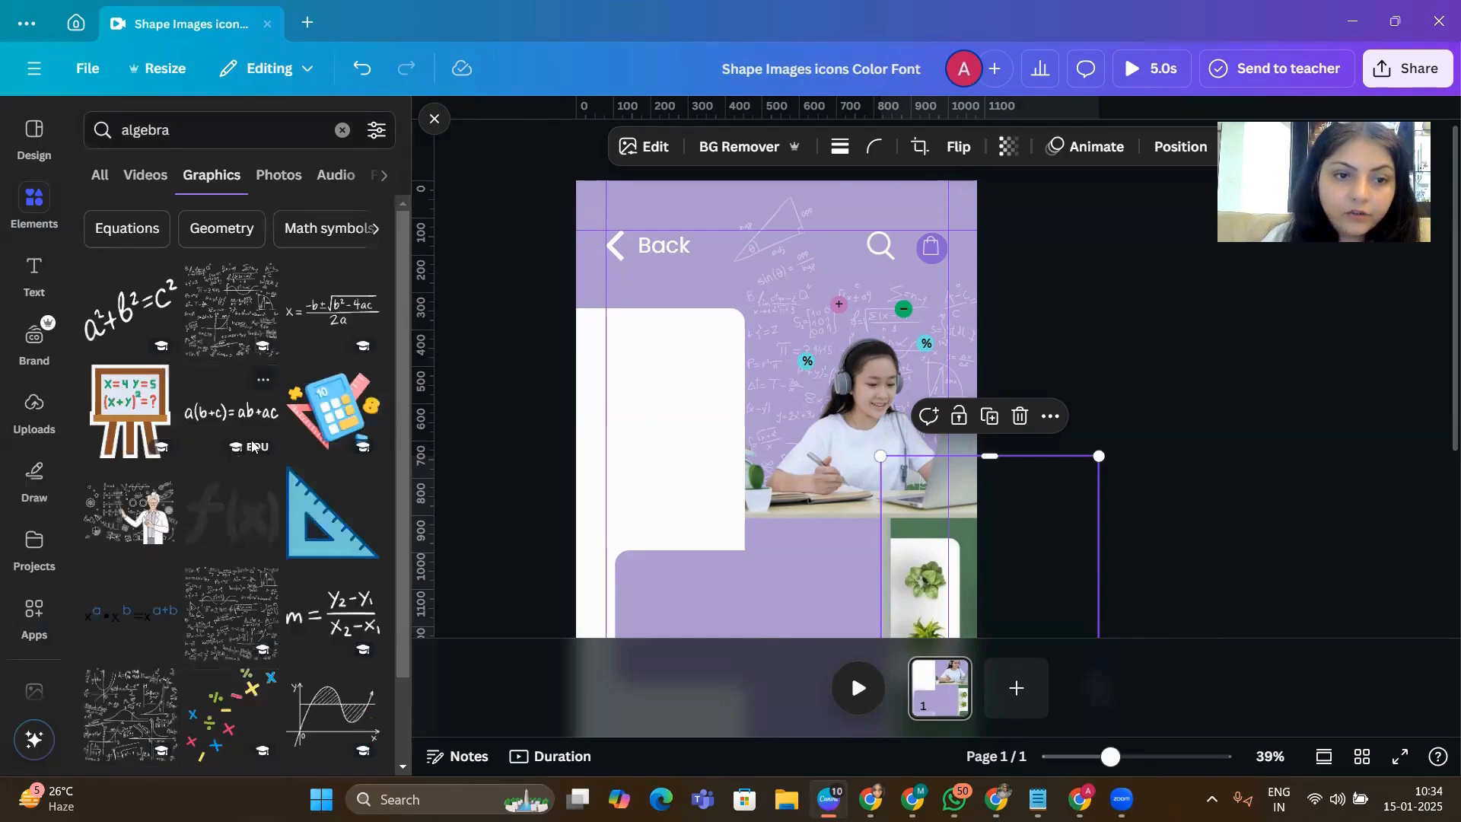
scroll(254, 449, down, 1)
scroll(354, 459, down, 6)
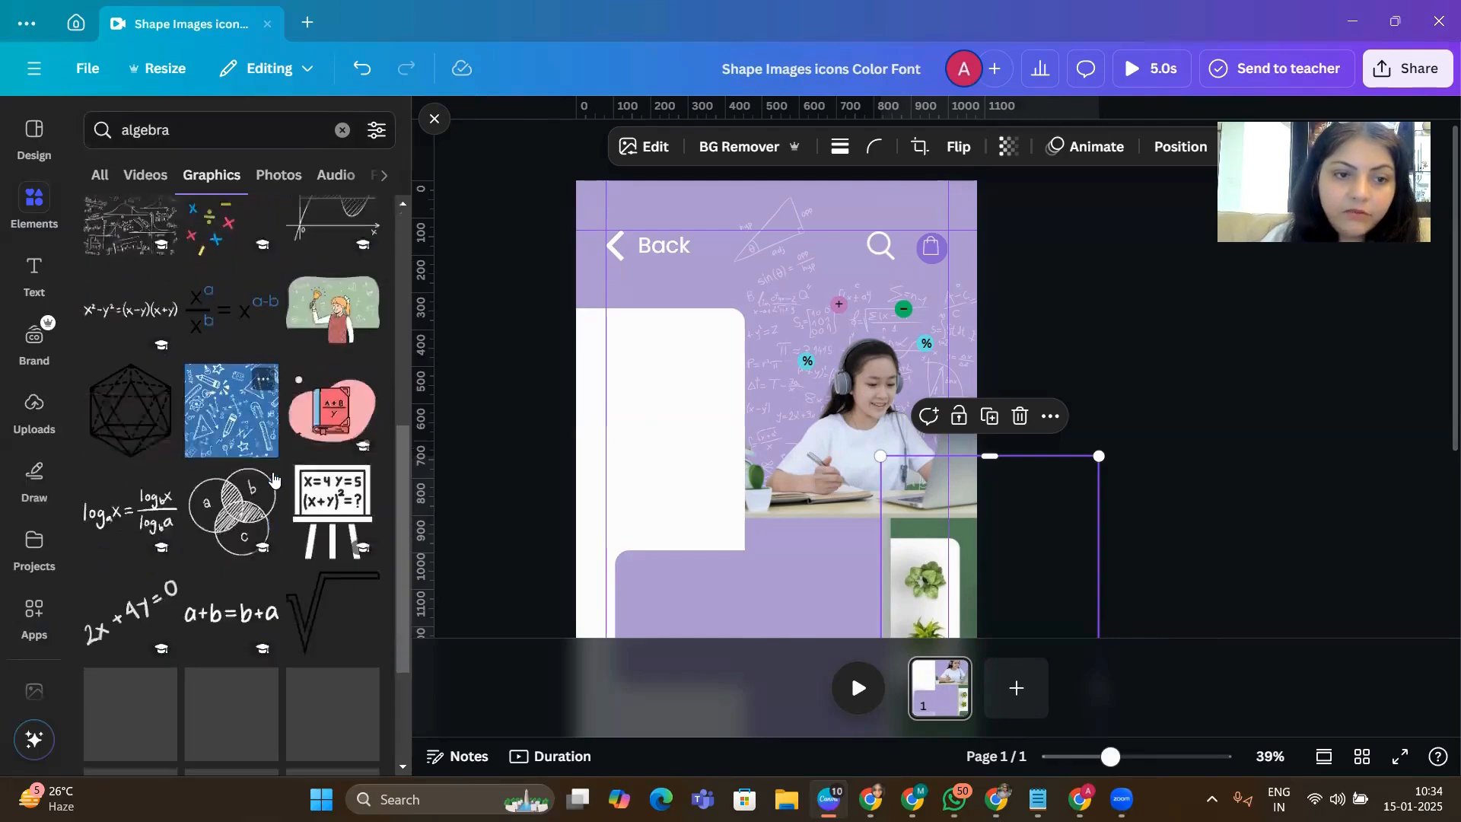
scroll(306, 446, up, 3)
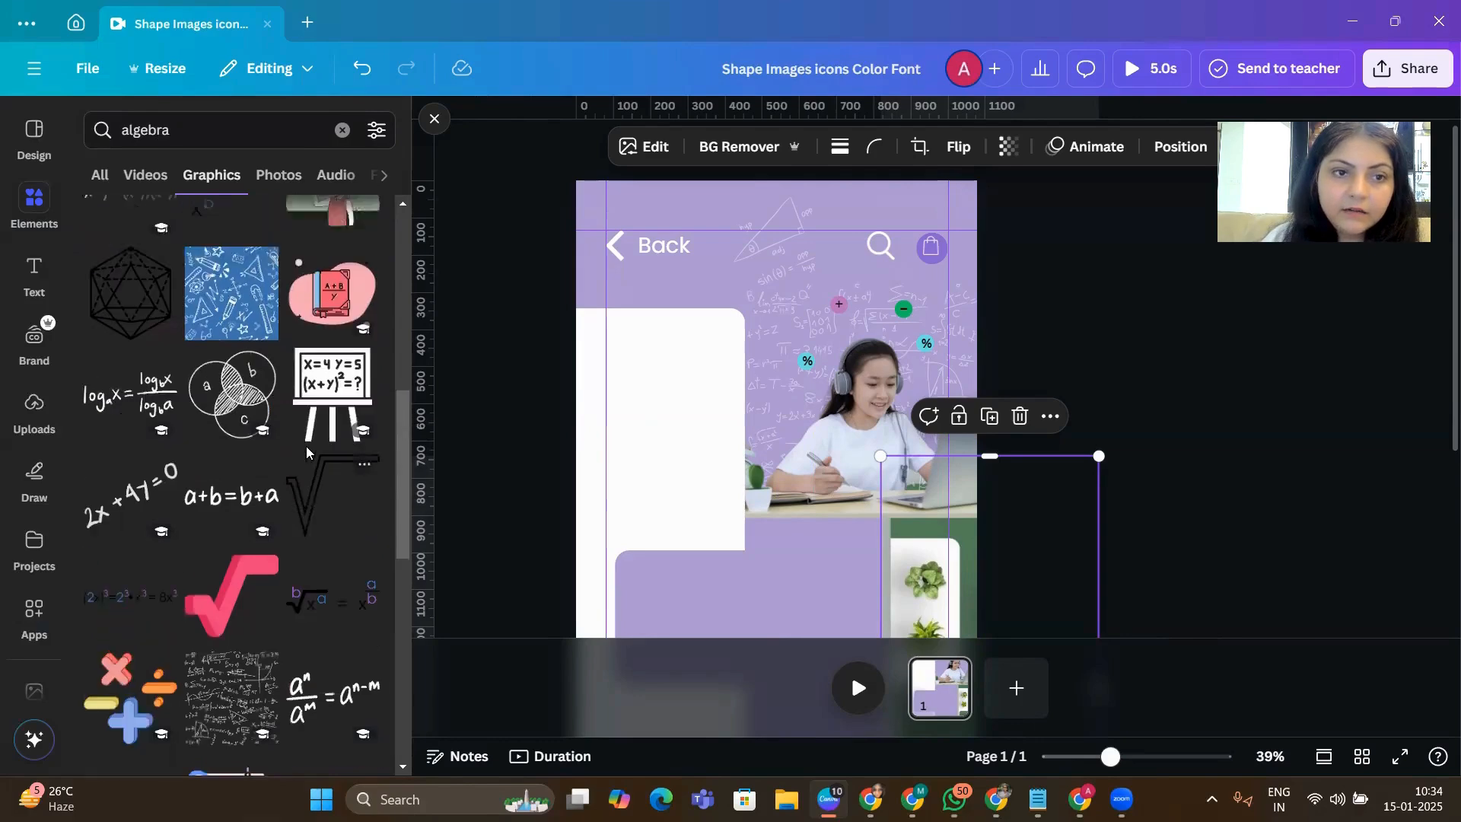
- Look through the algebra photos for a picture that could suit the design
click(279, 174)
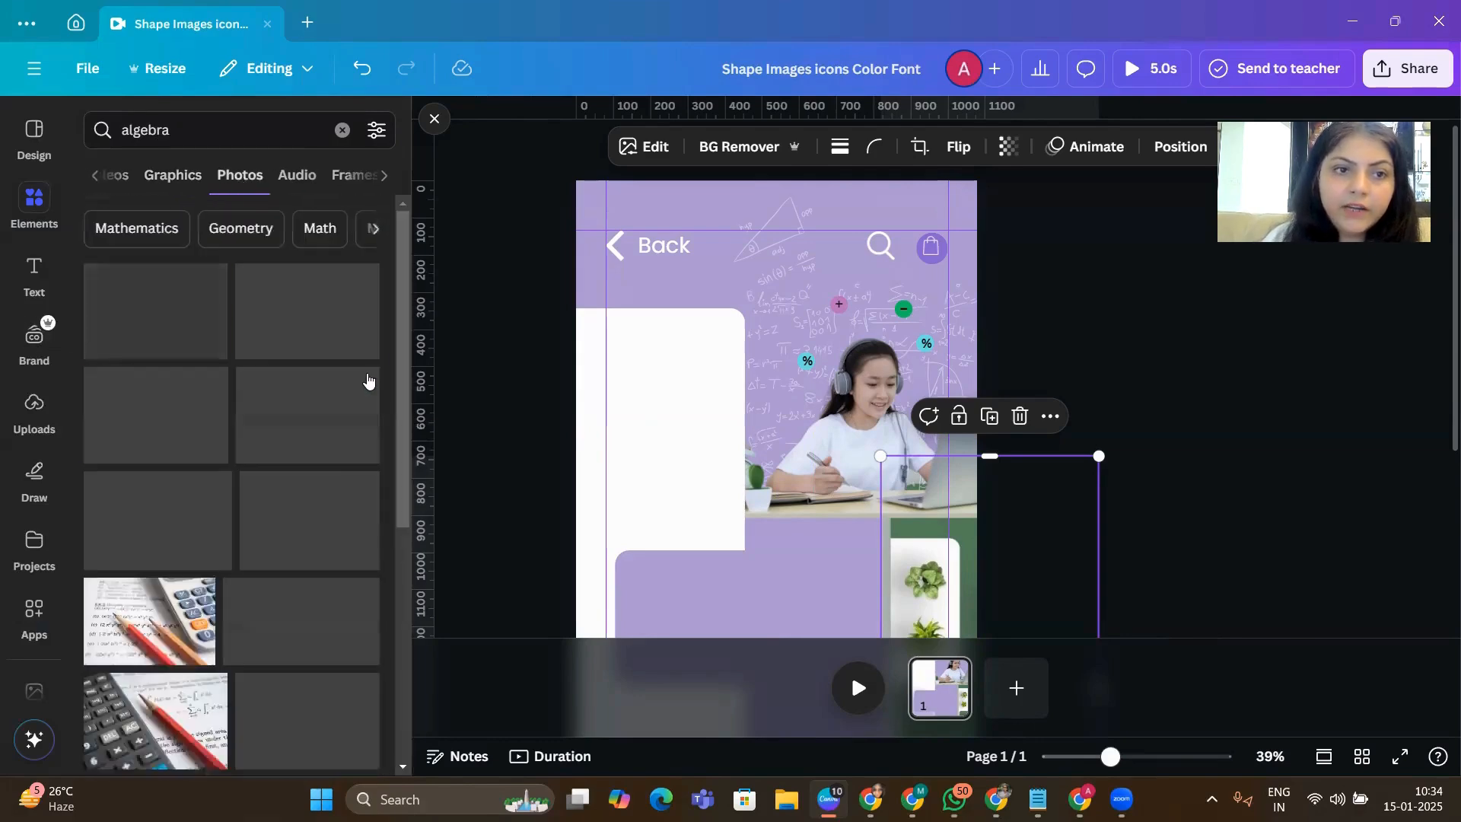
scroll(332, 493, down, 5)
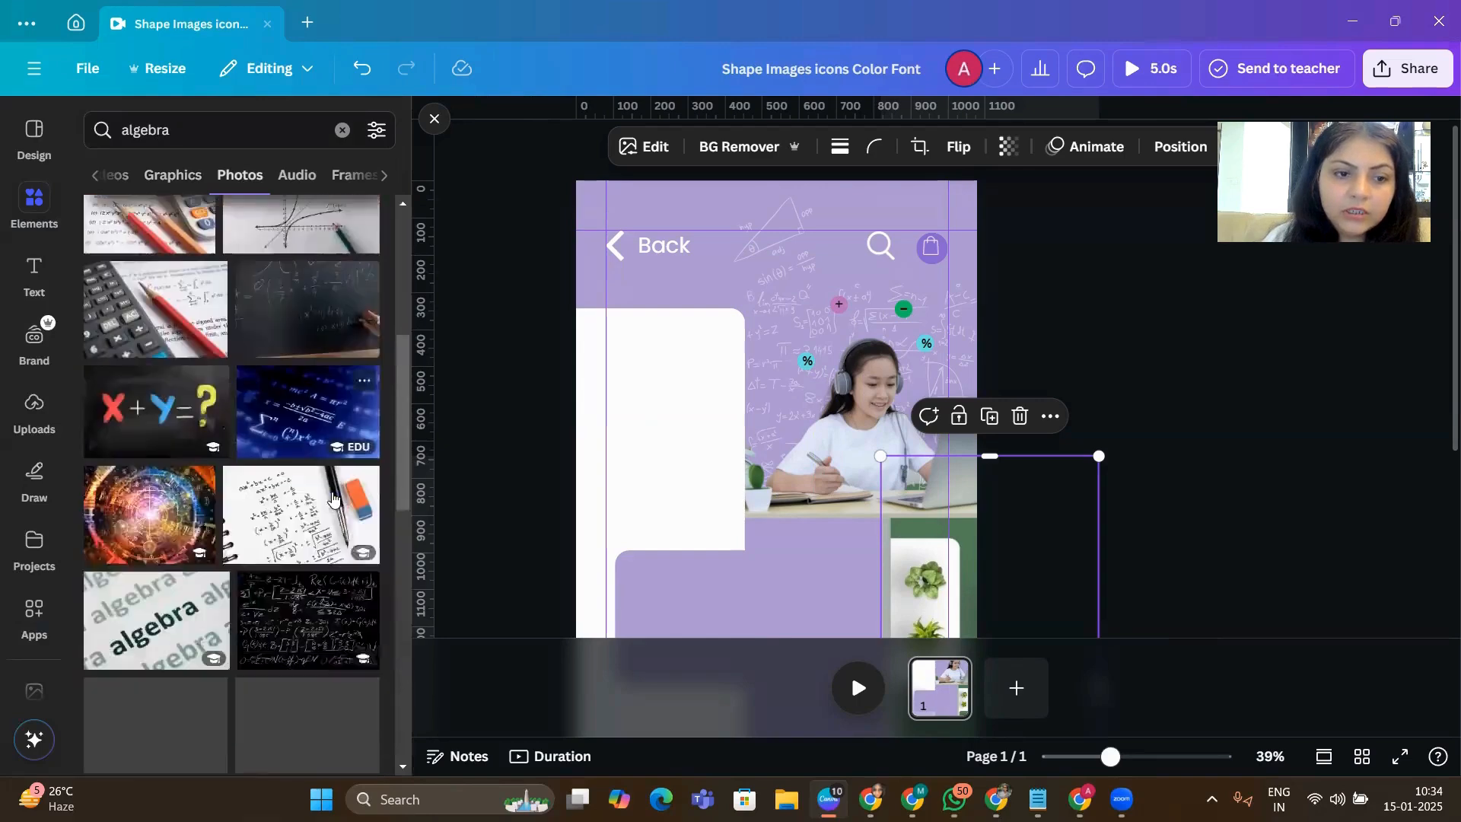
scroll(329, 498, down, 2)
scroll(328, 496, up, 4)
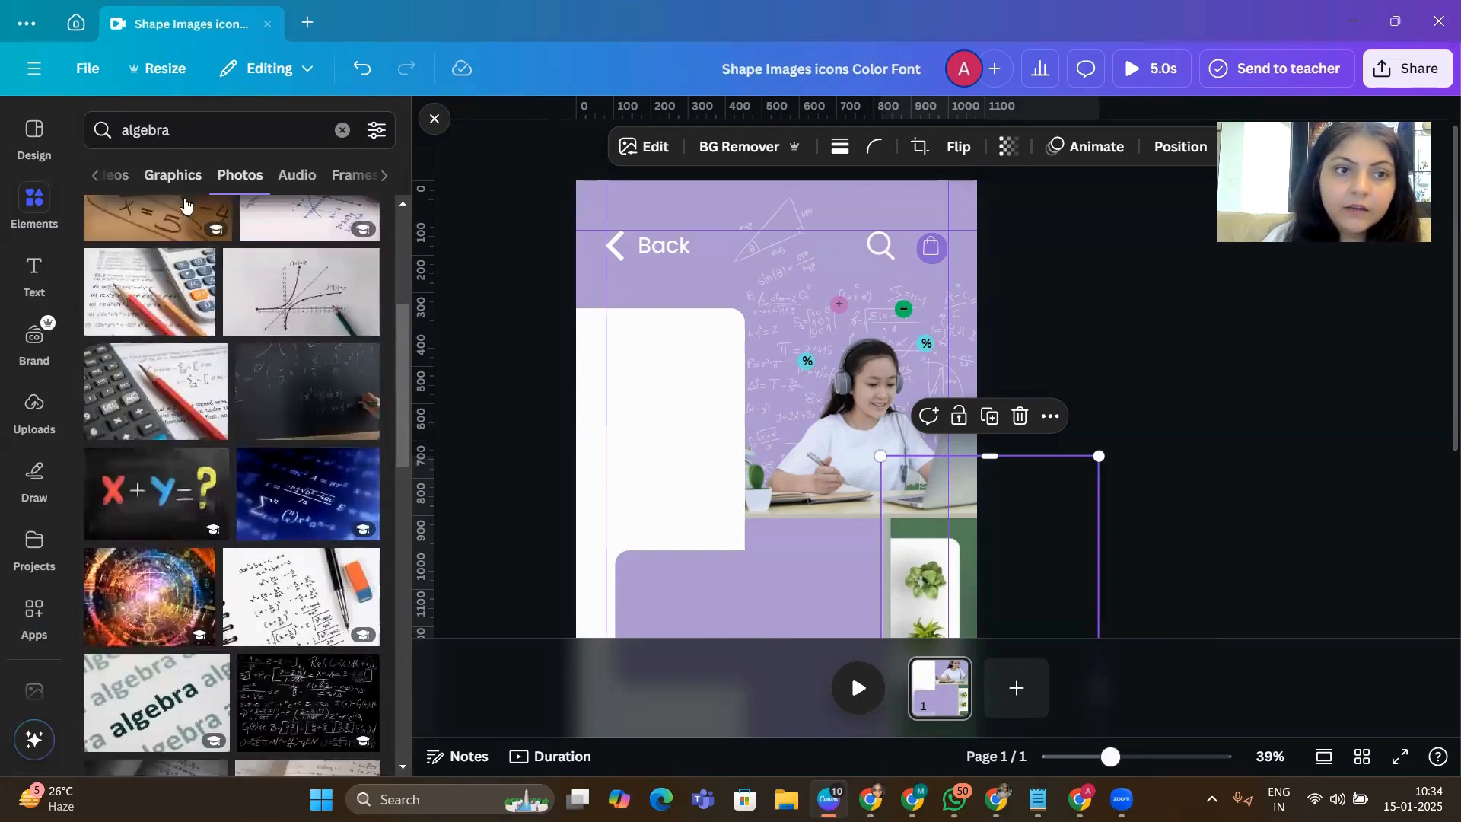
- Add the three-circle Venn diagram graphic labelled a, b and c, and place it over the girl
click(183, 181)
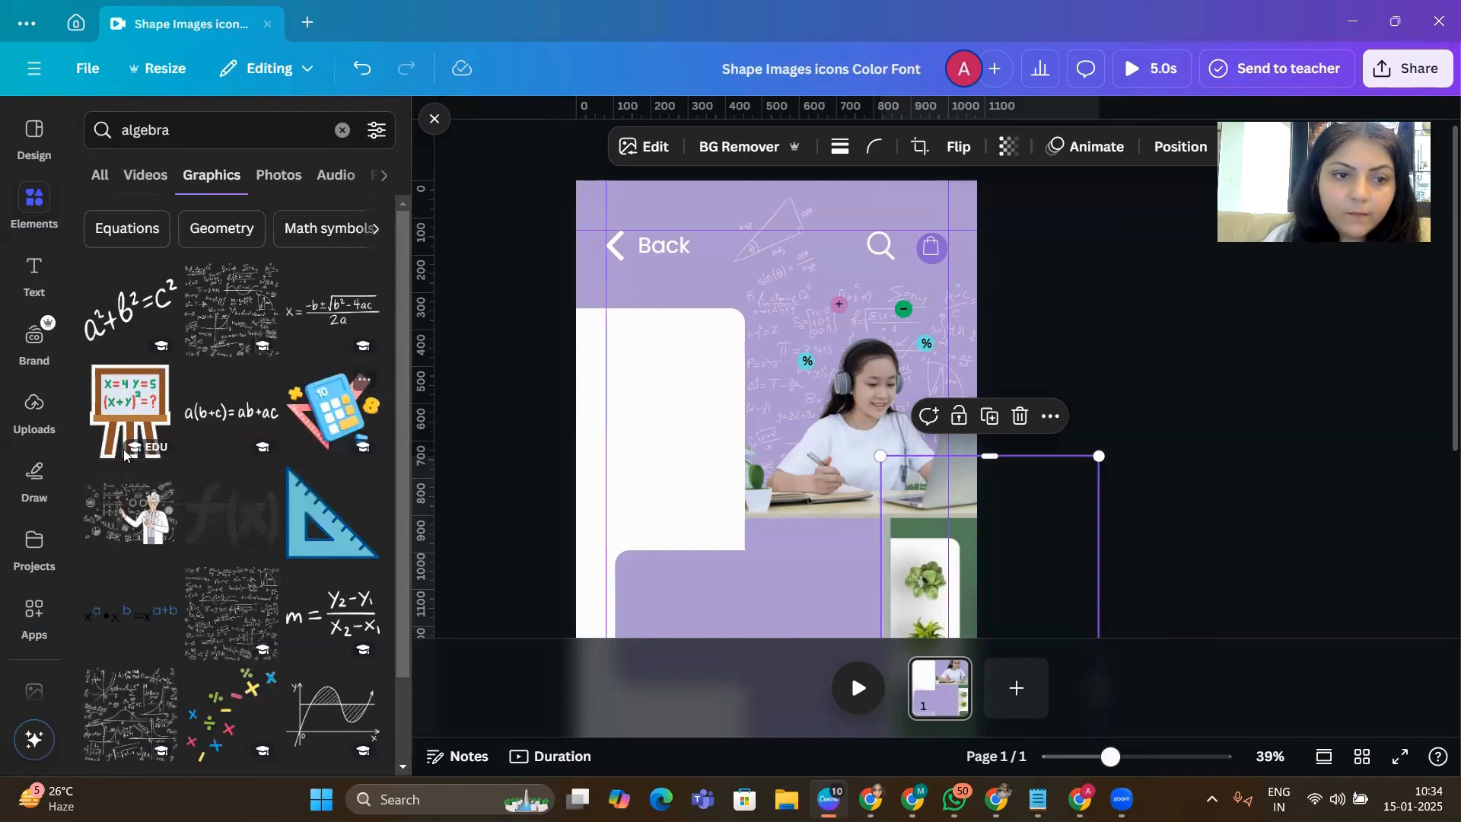
scroll(155, 459, down, 1)
scroll(155, 459, down, 3)
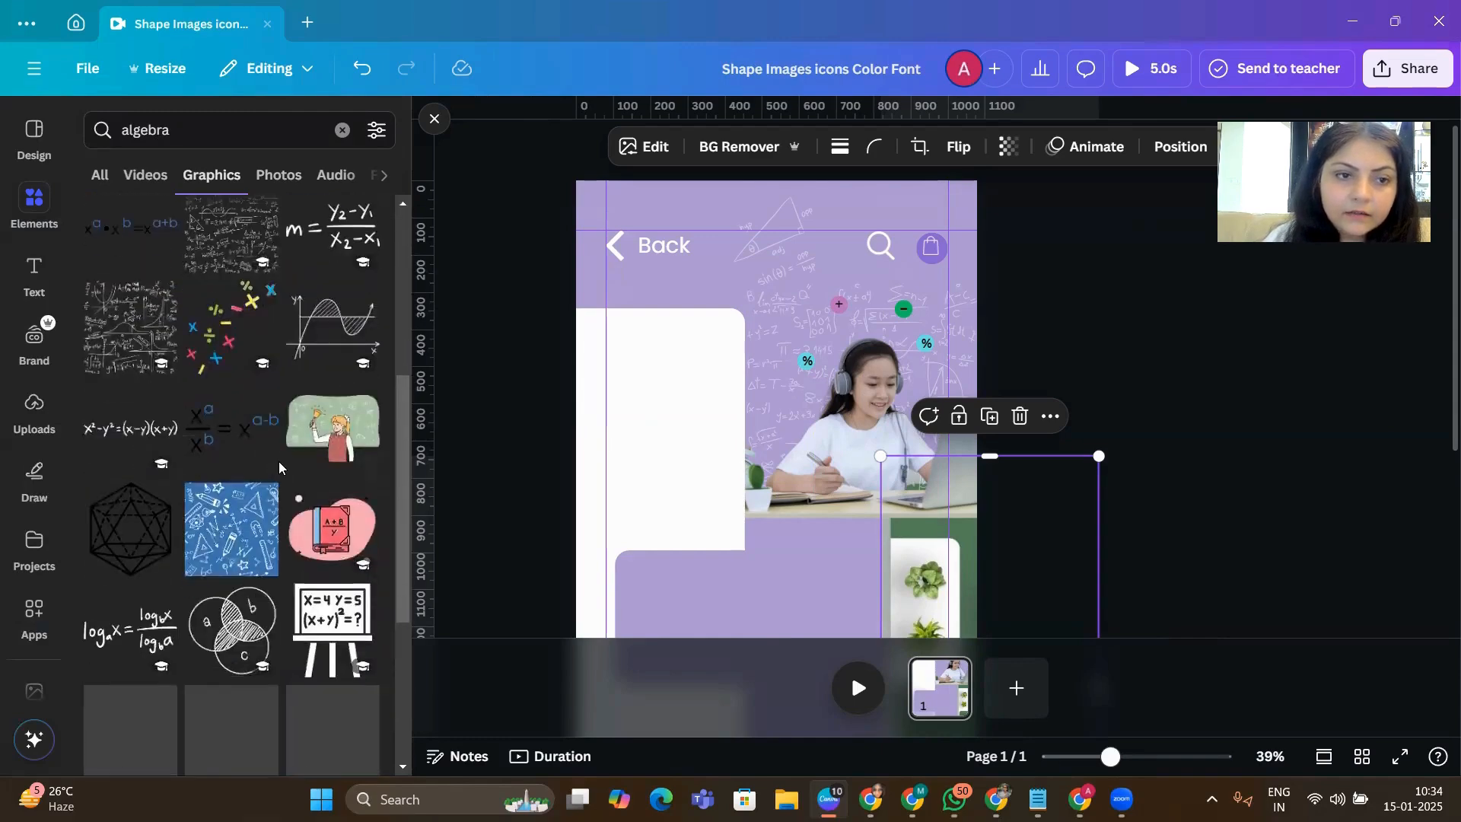
scroll(278, 461, down, 2)
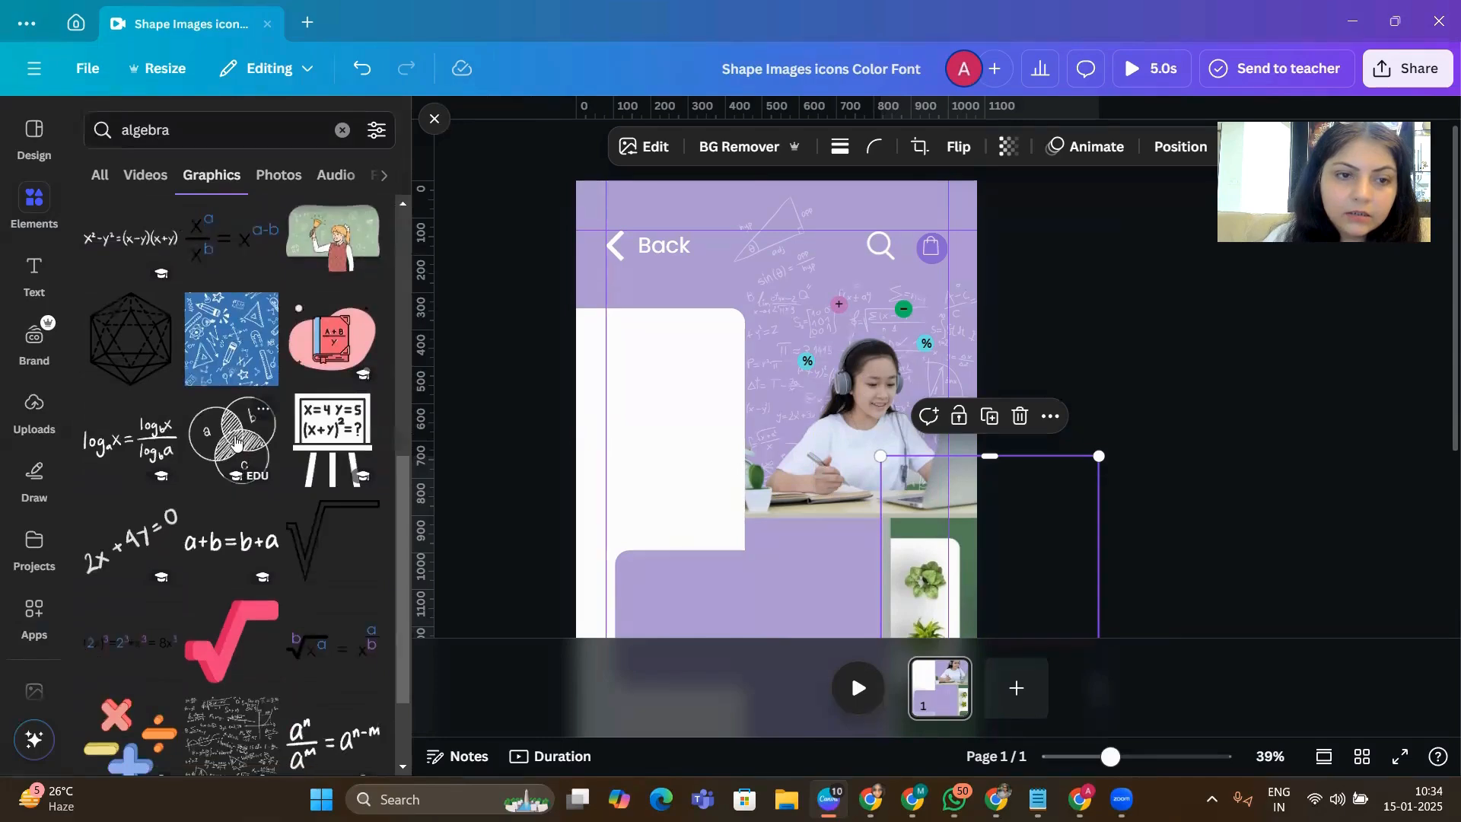
scroll(235, 441, down, 1)
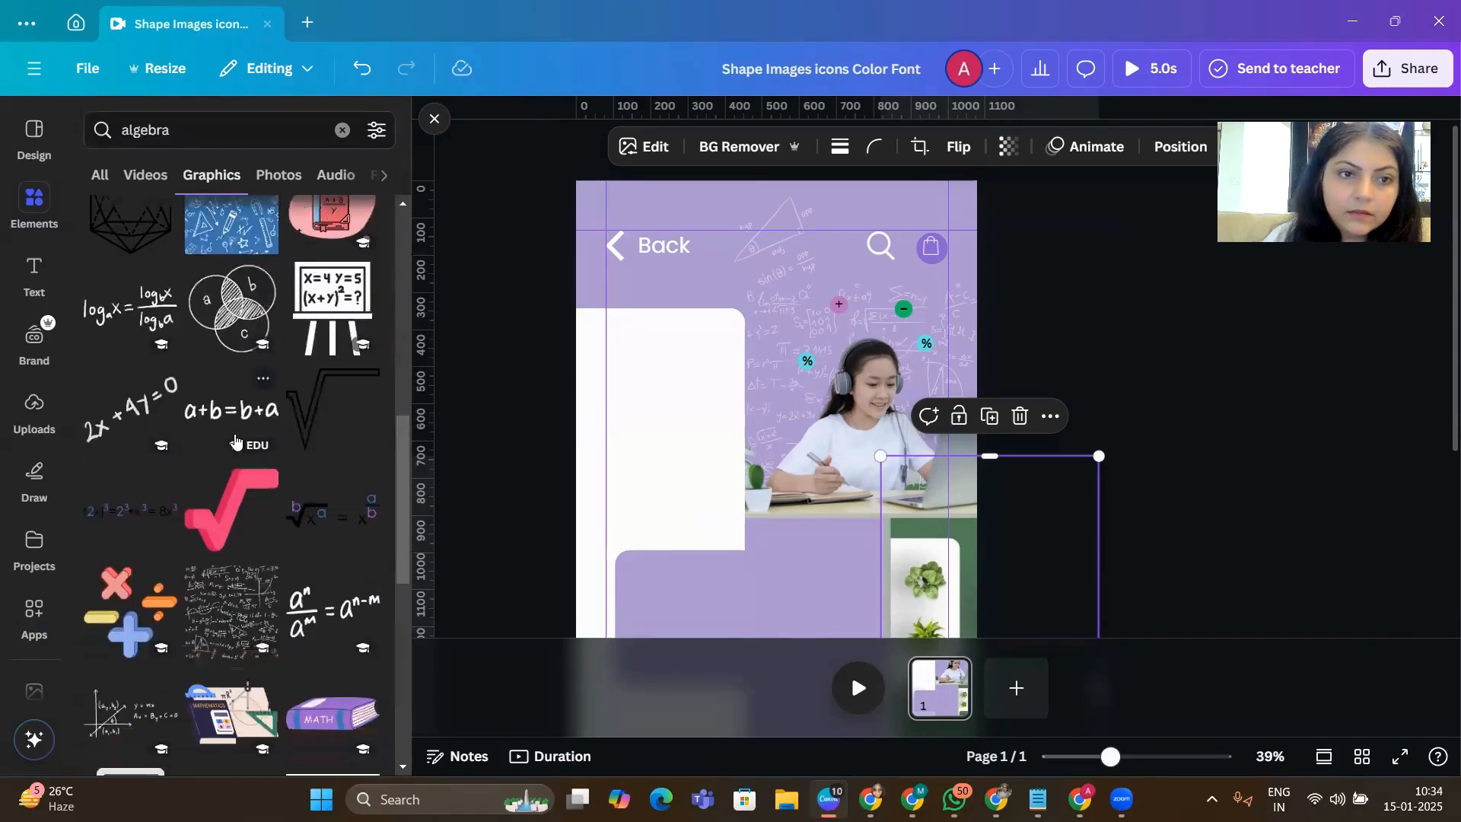
scroll(270, 432, down, 2)
scroll(259, 426, up, 3)
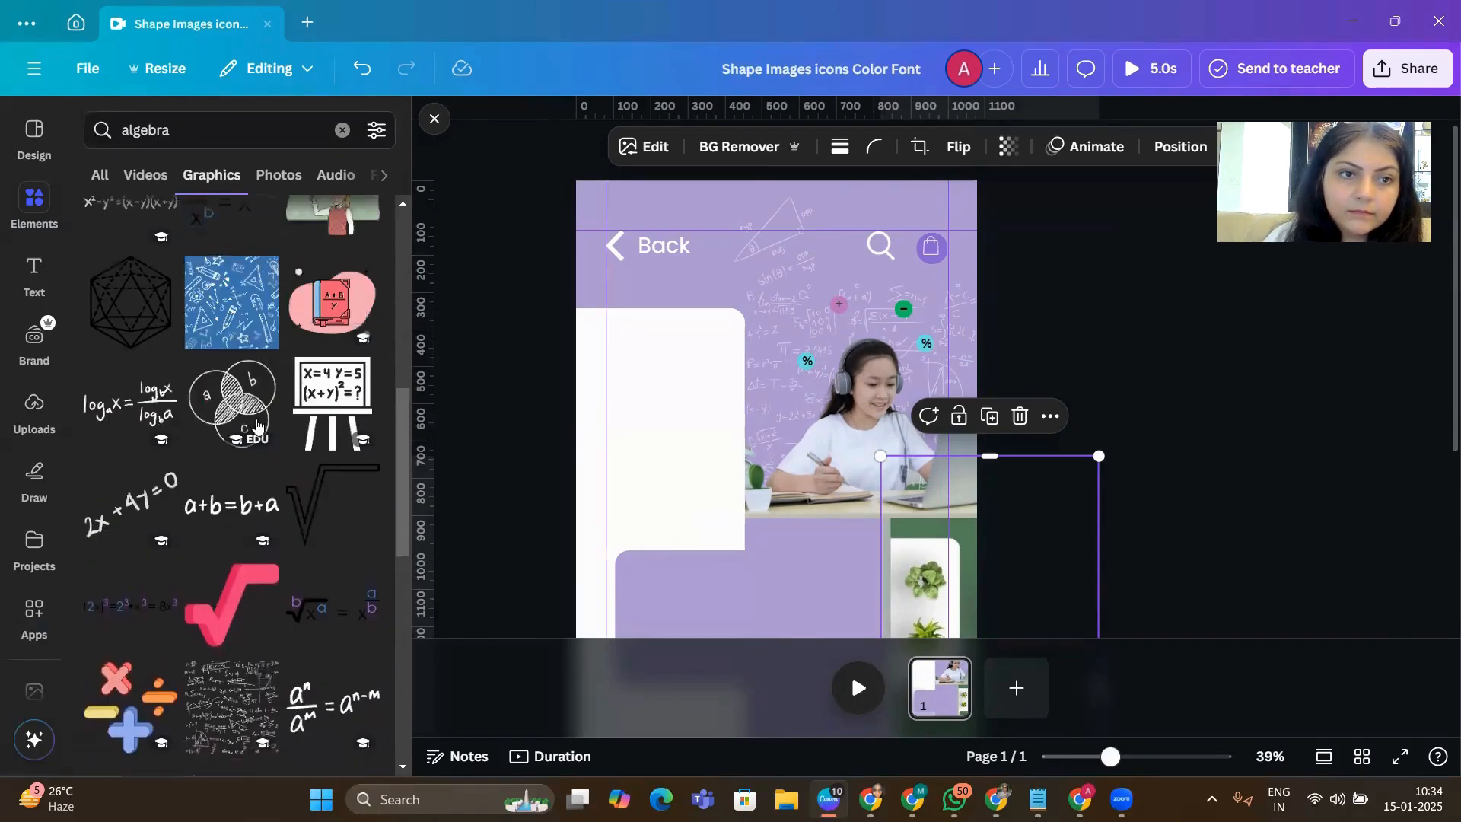
click(230, 413)
drag(804, 540, 884, 402)
- Look further through the algebra graphics for a formula or symbol to use on the white panel
scroll(264, 440, down, 5)
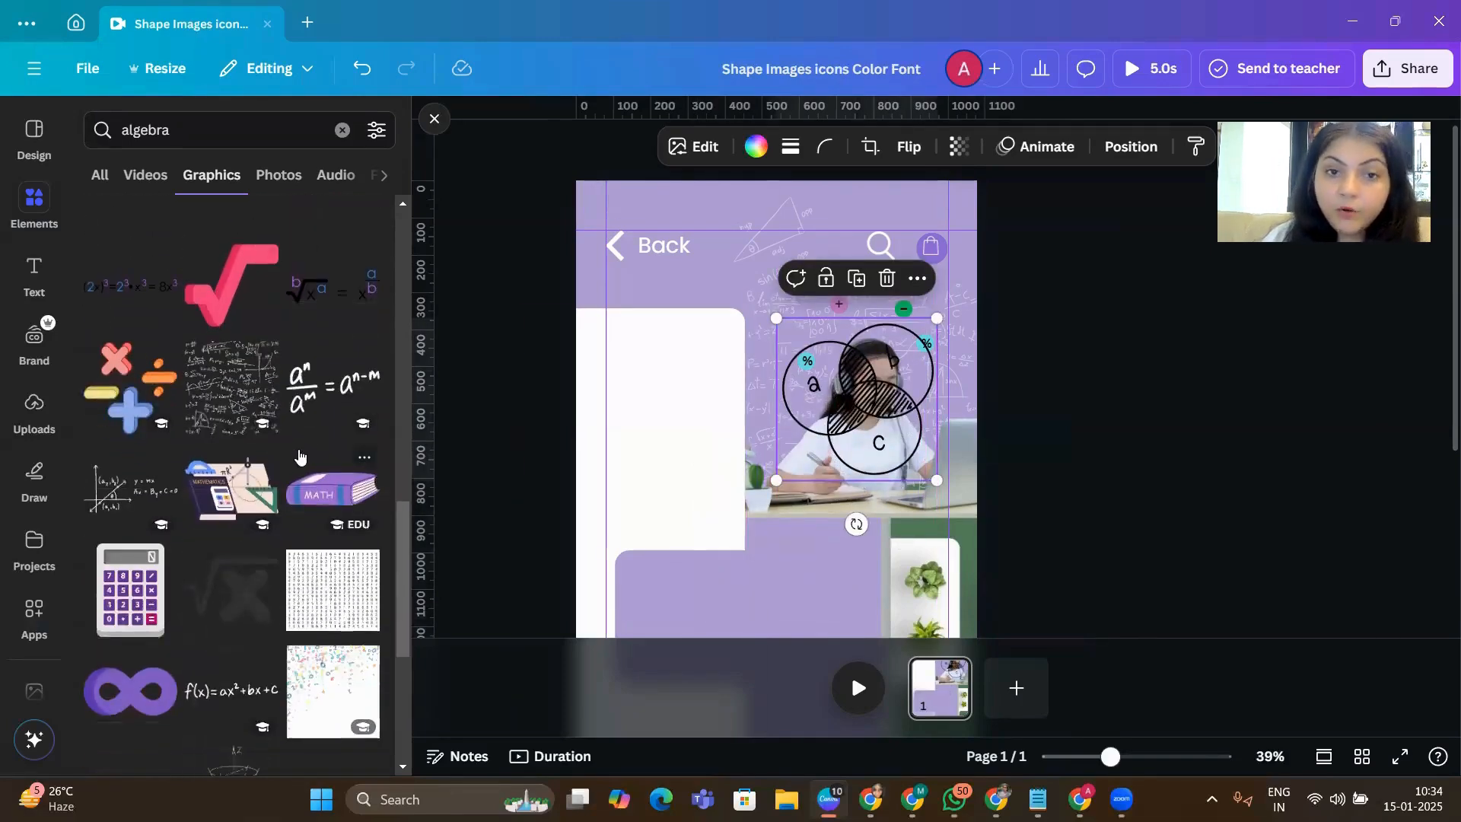
scroll(297, 486, down, 2)
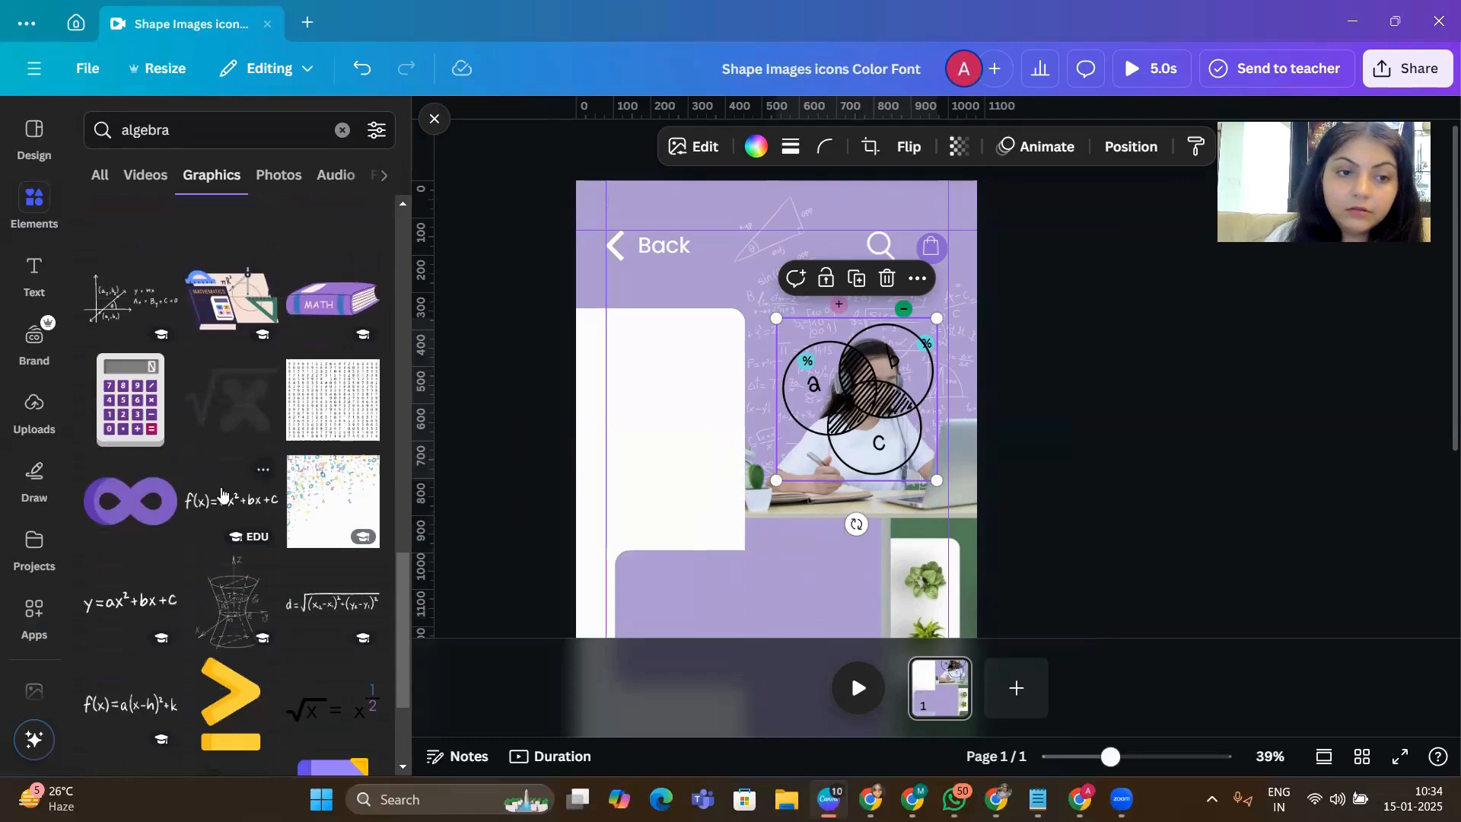
scroll(235, 487, down, 2)
scroll(299, 473, down, 2)
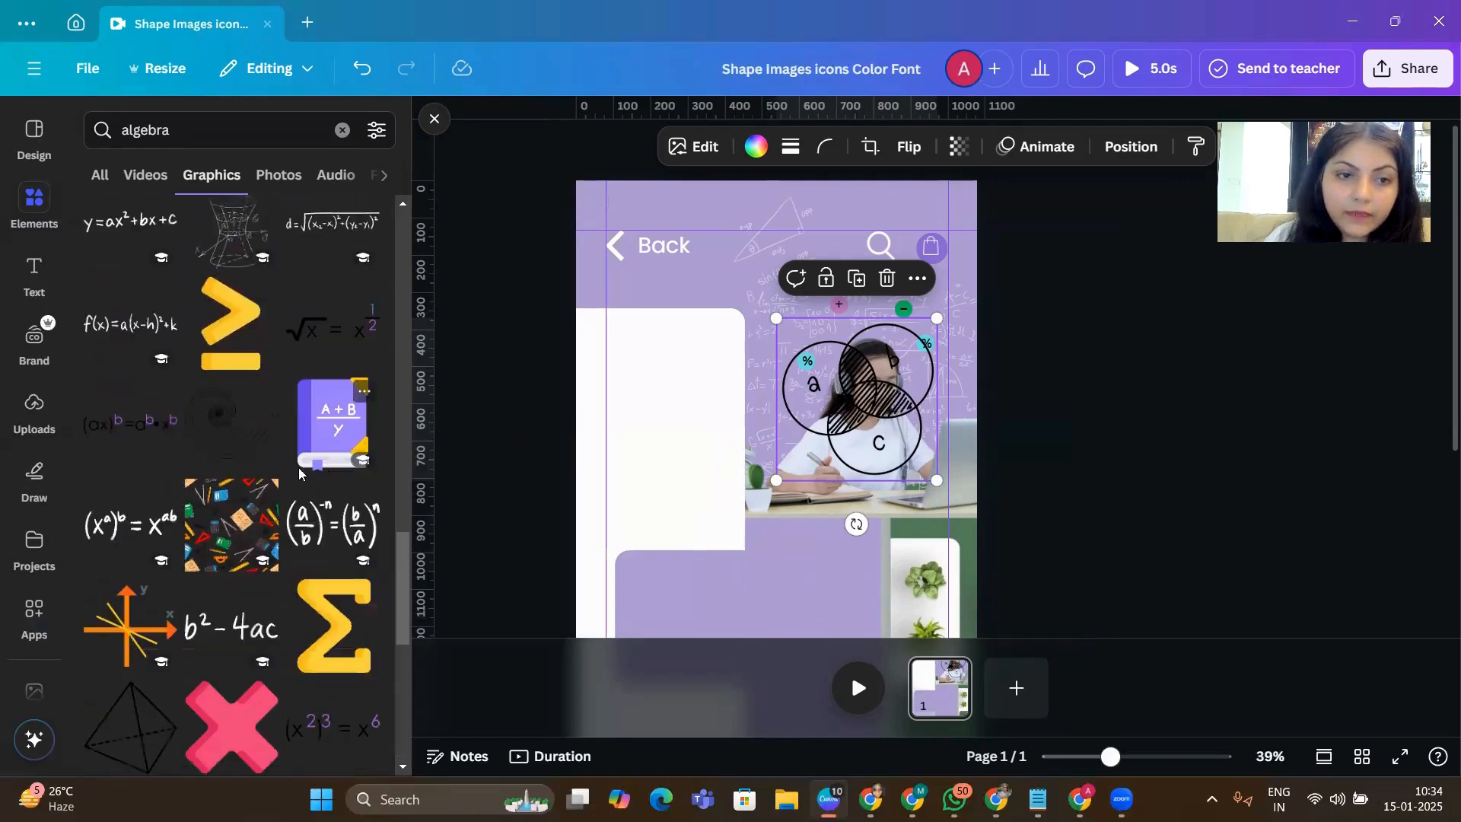
scroll(251, 426, down, 2)
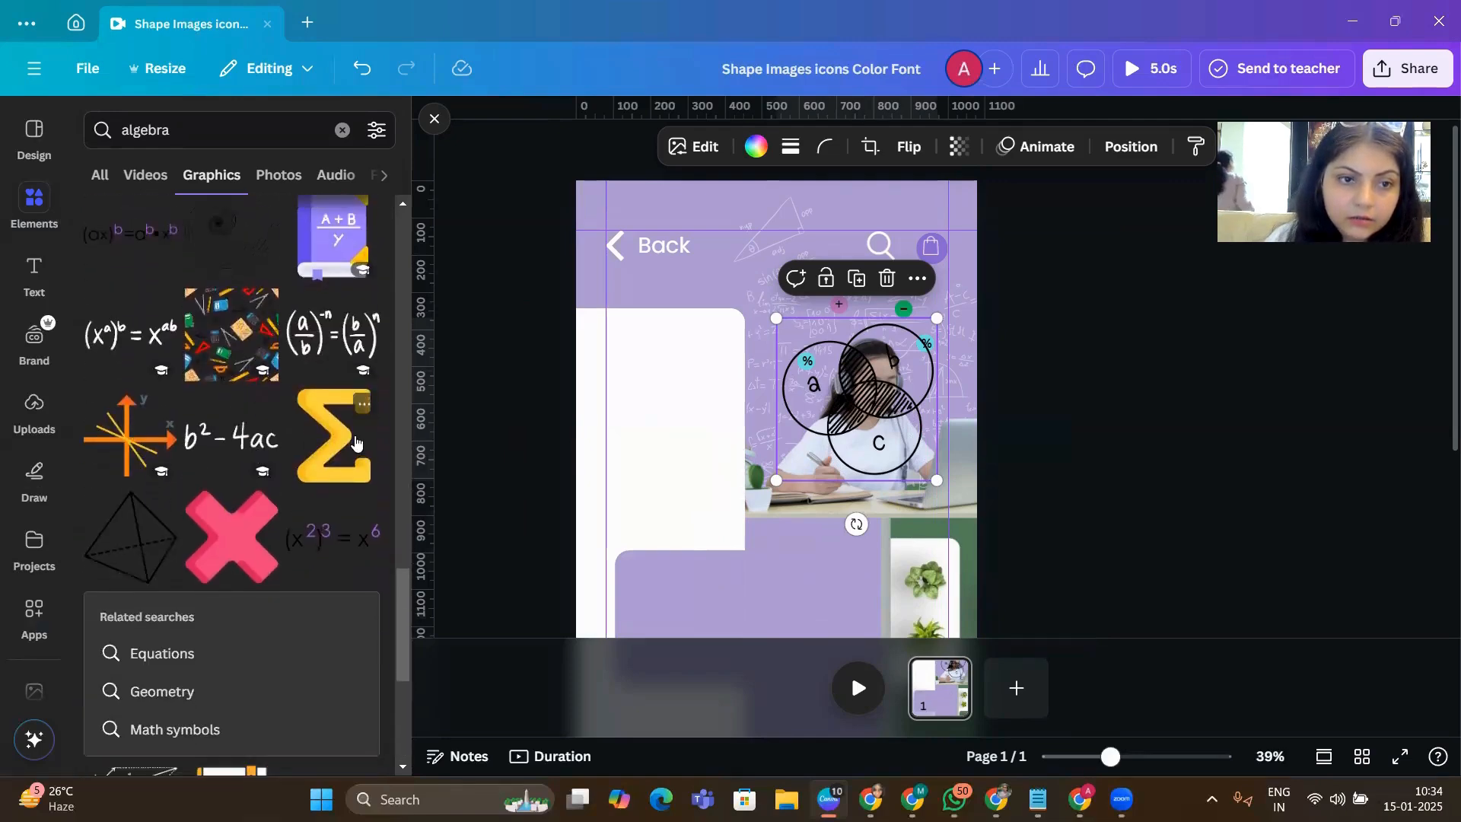
scroll(271, 386, down, 2)
scroll(291, 469, down, 2)
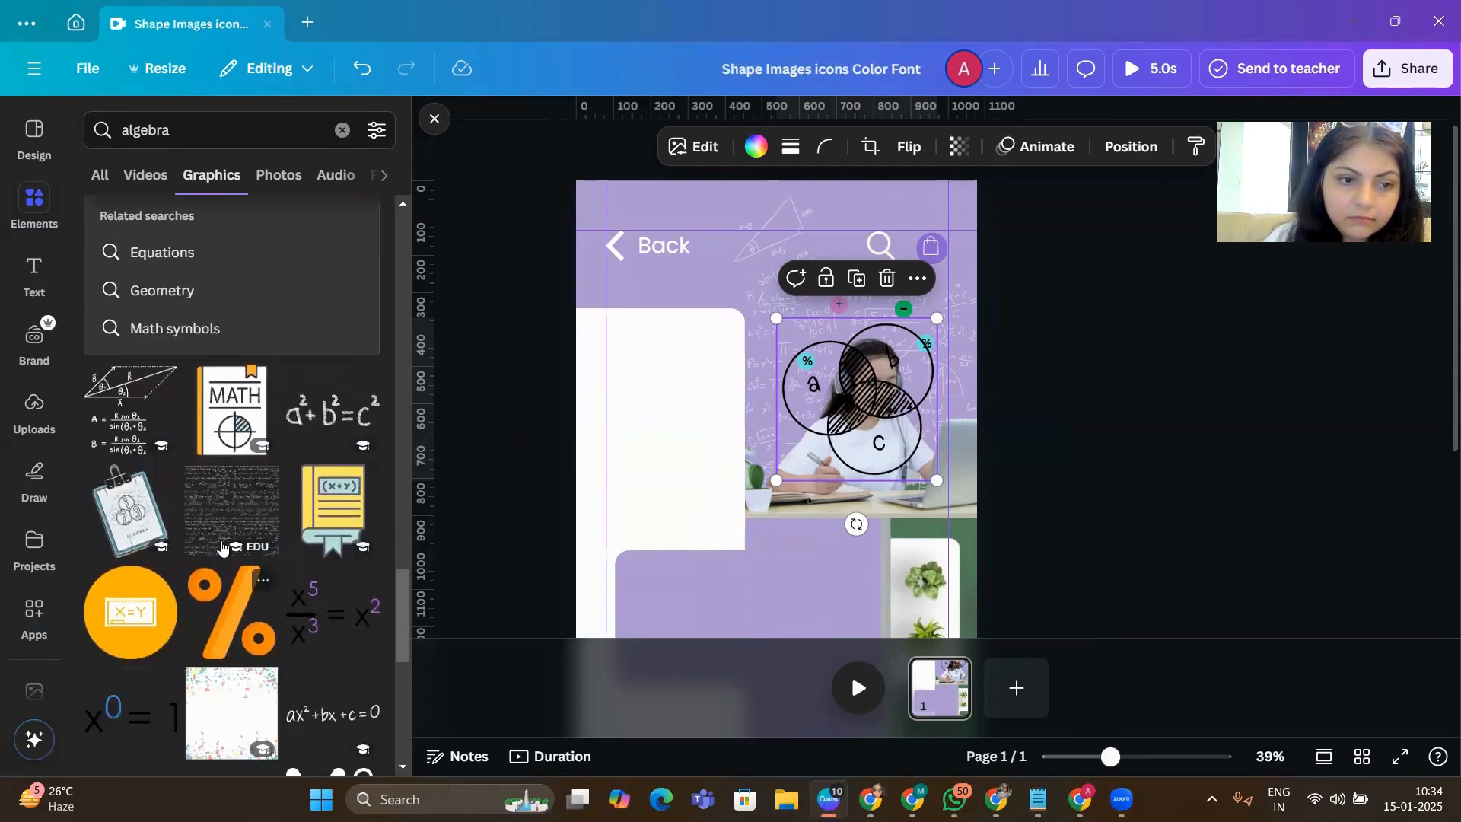
scroll(222, 548, down, 3)
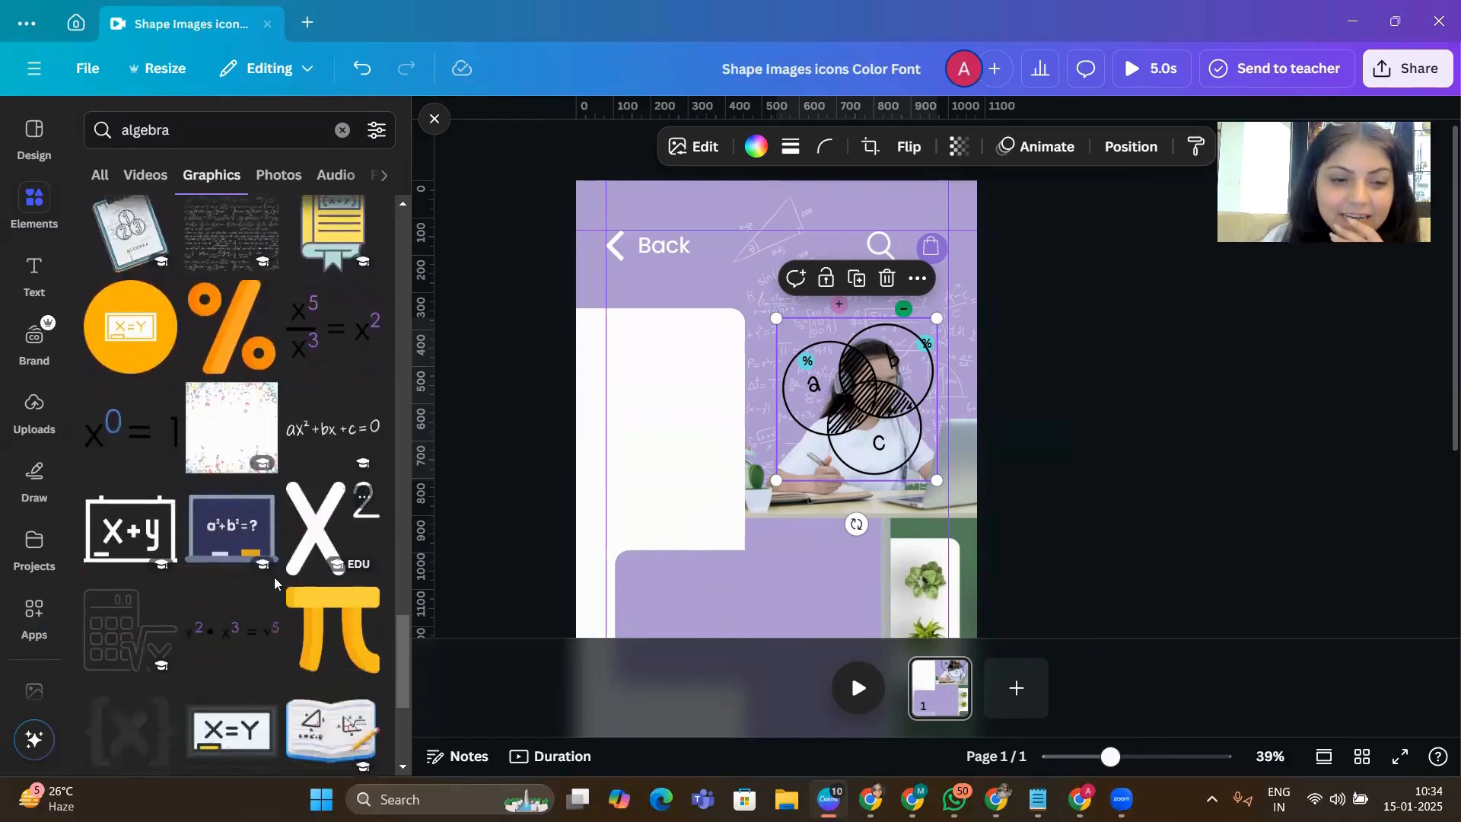
scroll(279, 525, up, 20)
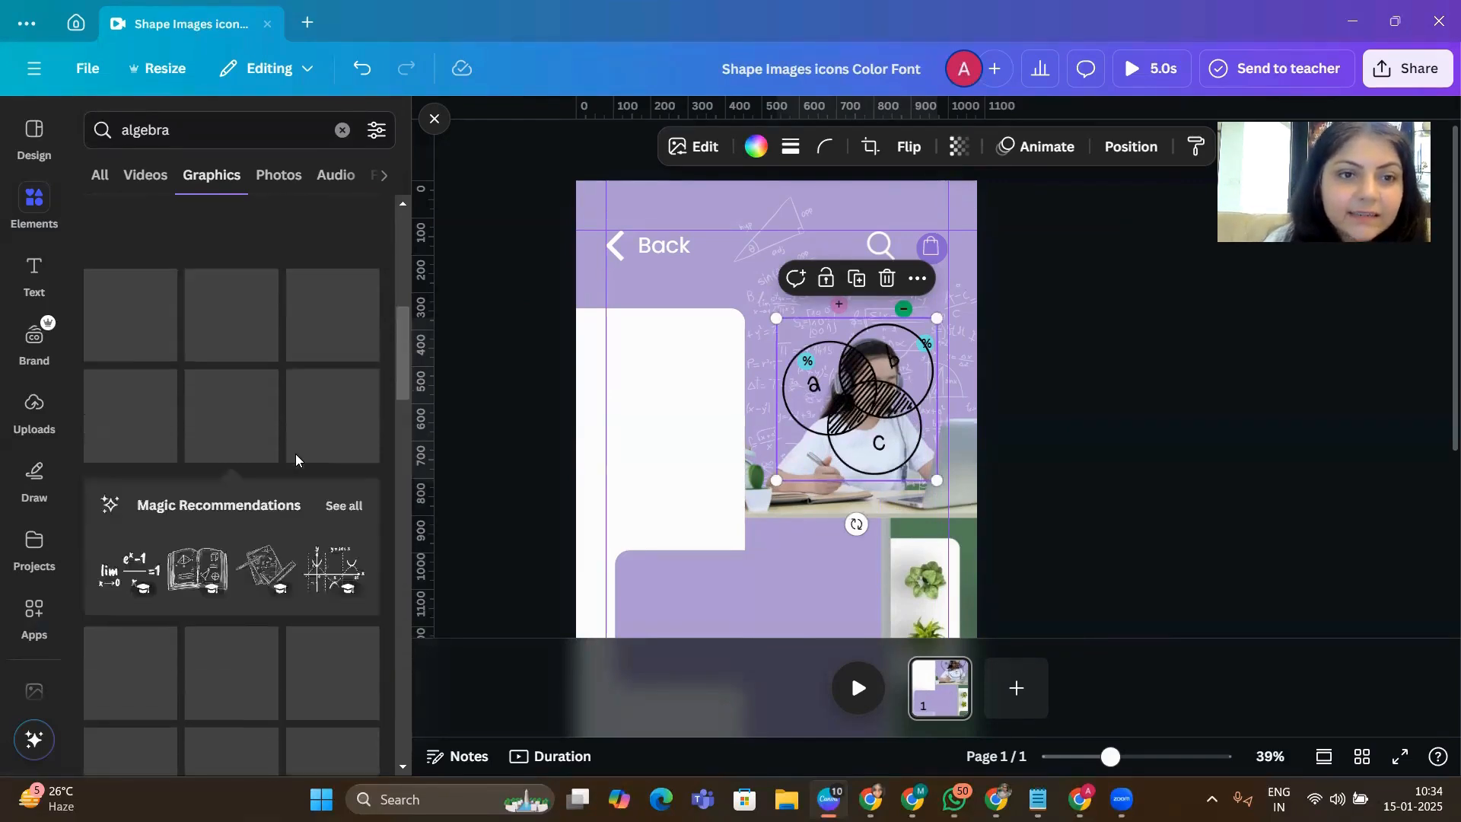
scroll(295, 453, up, 3)
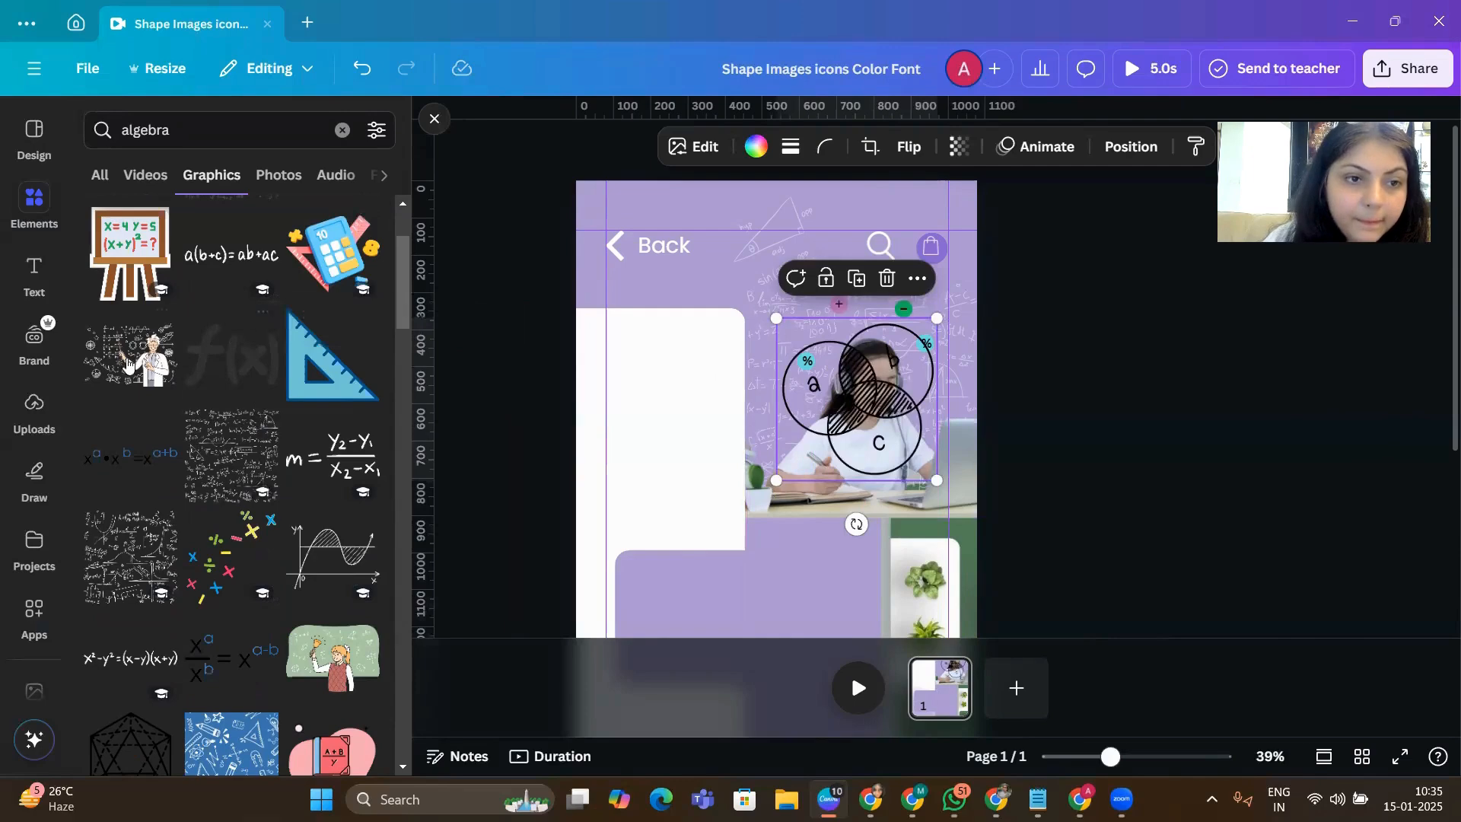
- Add the exponent formula graphic xᵃ·xᵇ = xᵃ⁺ᵇ, shrink it, and place it in the upper part of the white panel
scroll(219, 401, down, 1)
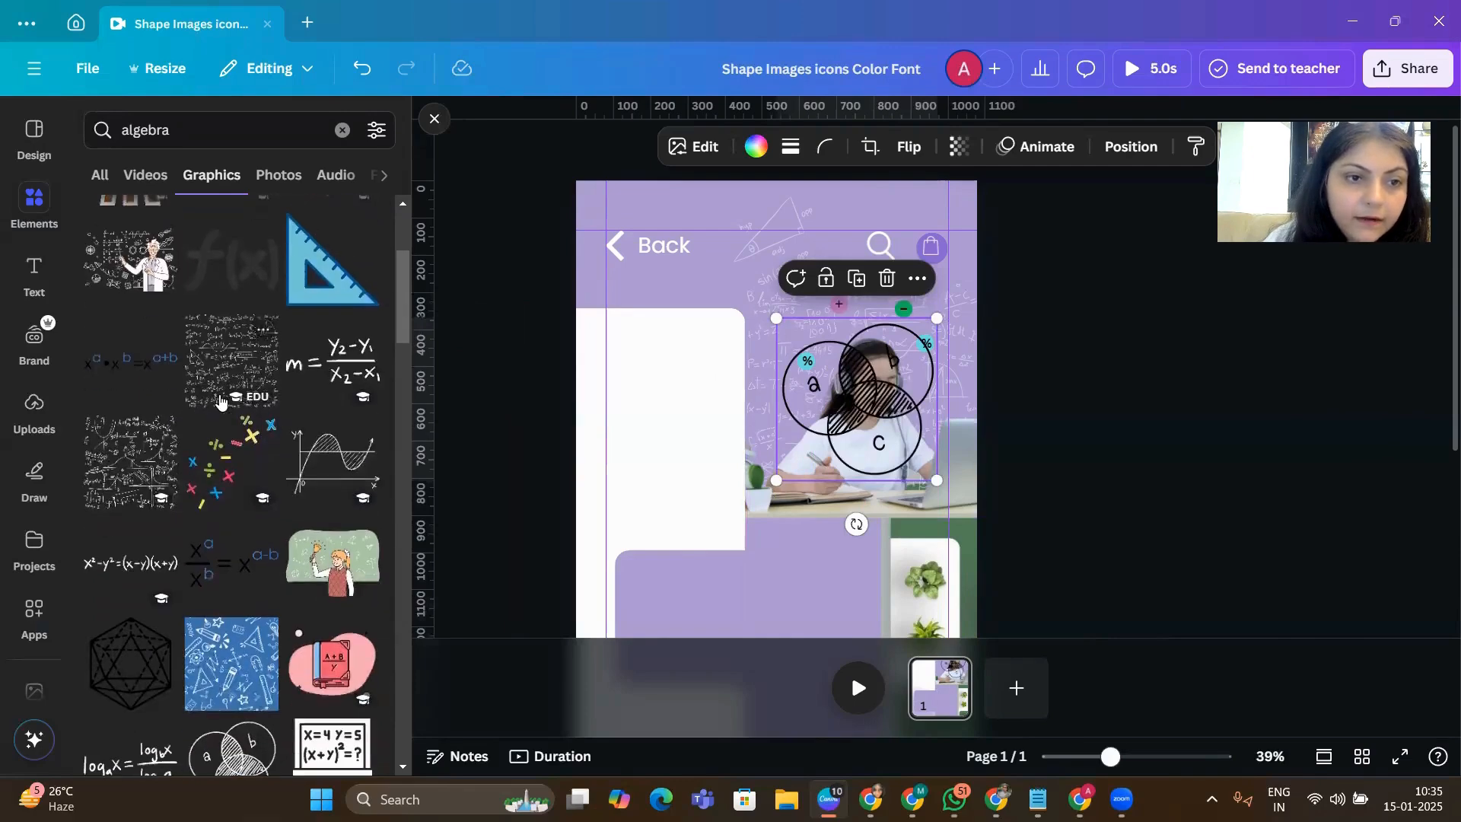
click(137, 373)
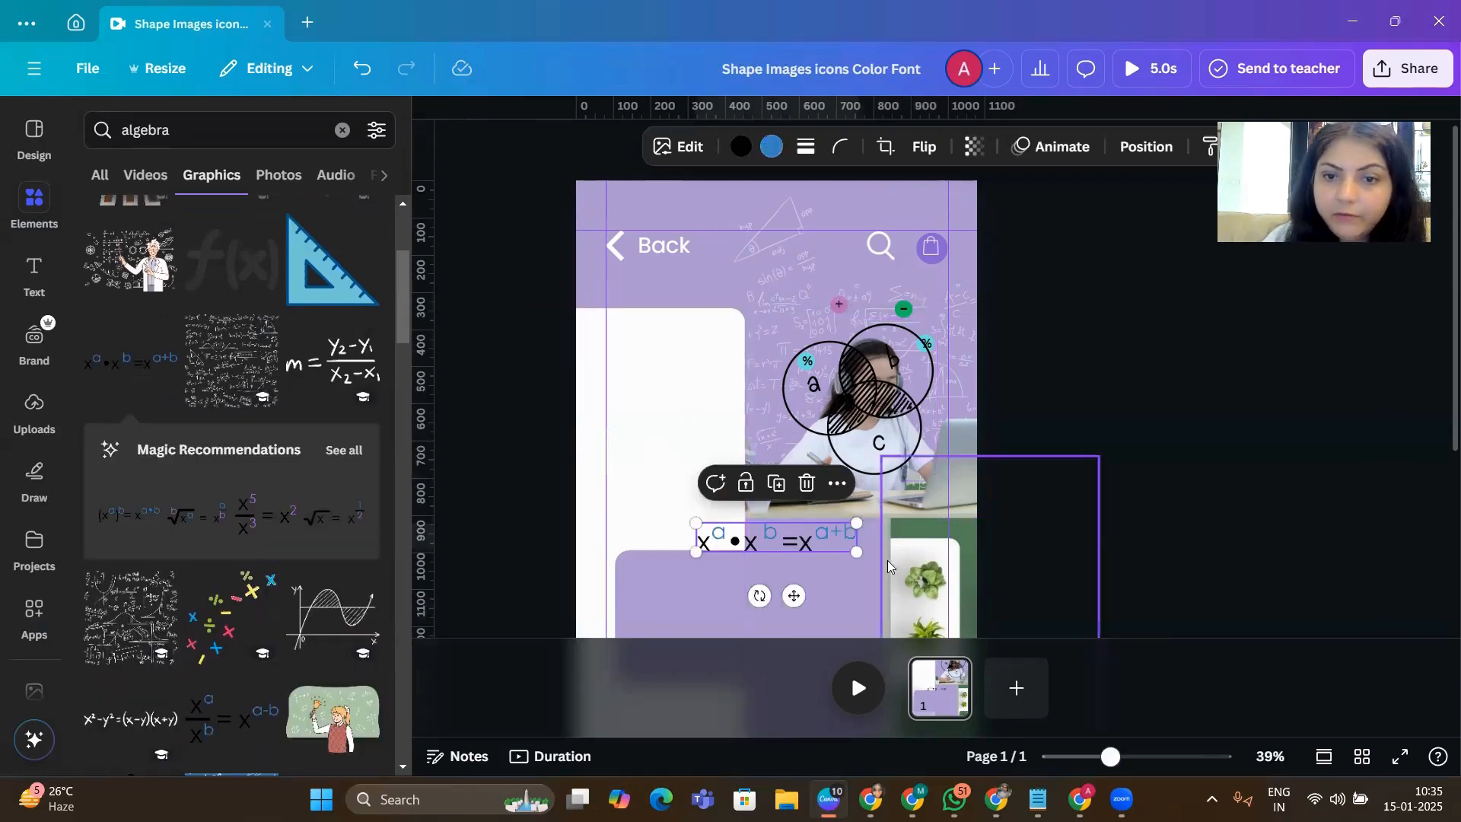
drag(856, 551, 663, 355)
- Add a two-line text reading "ALGEBRA CLASSES" and place it beneath the exponent formula on the white panel
click(731, 440)
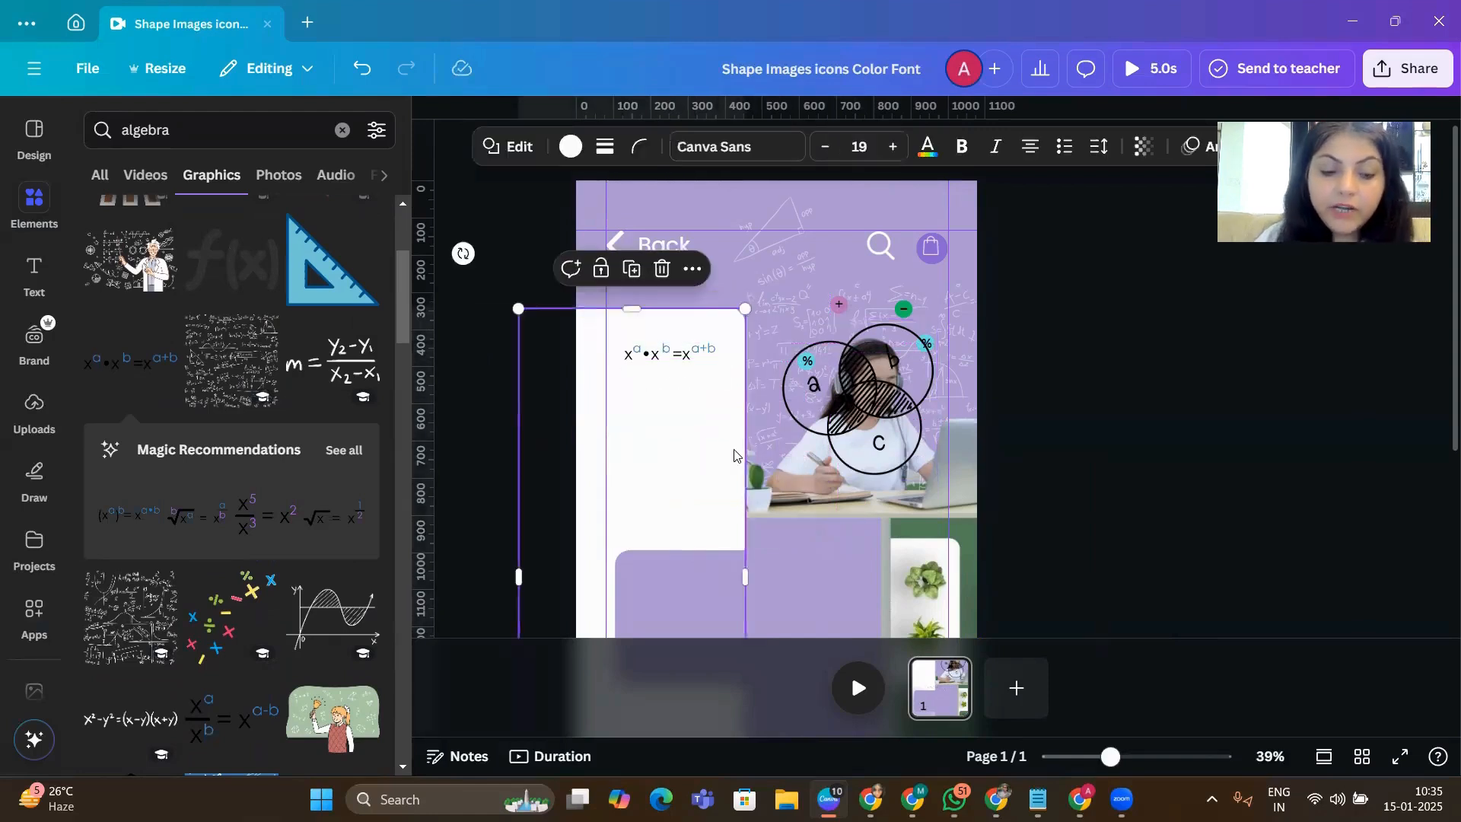
text(t)
text(ALGEBRA)
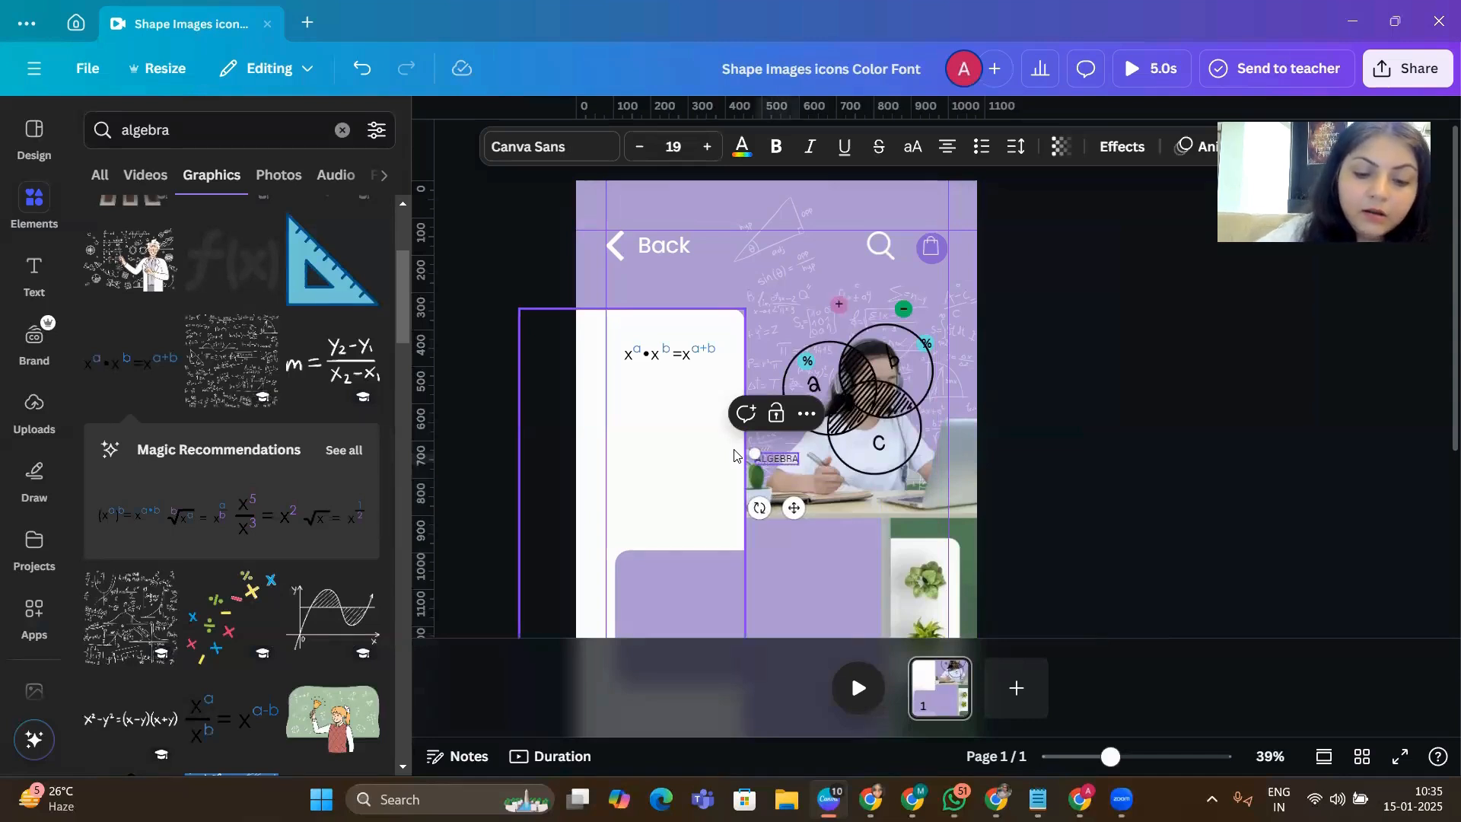
key(Return)
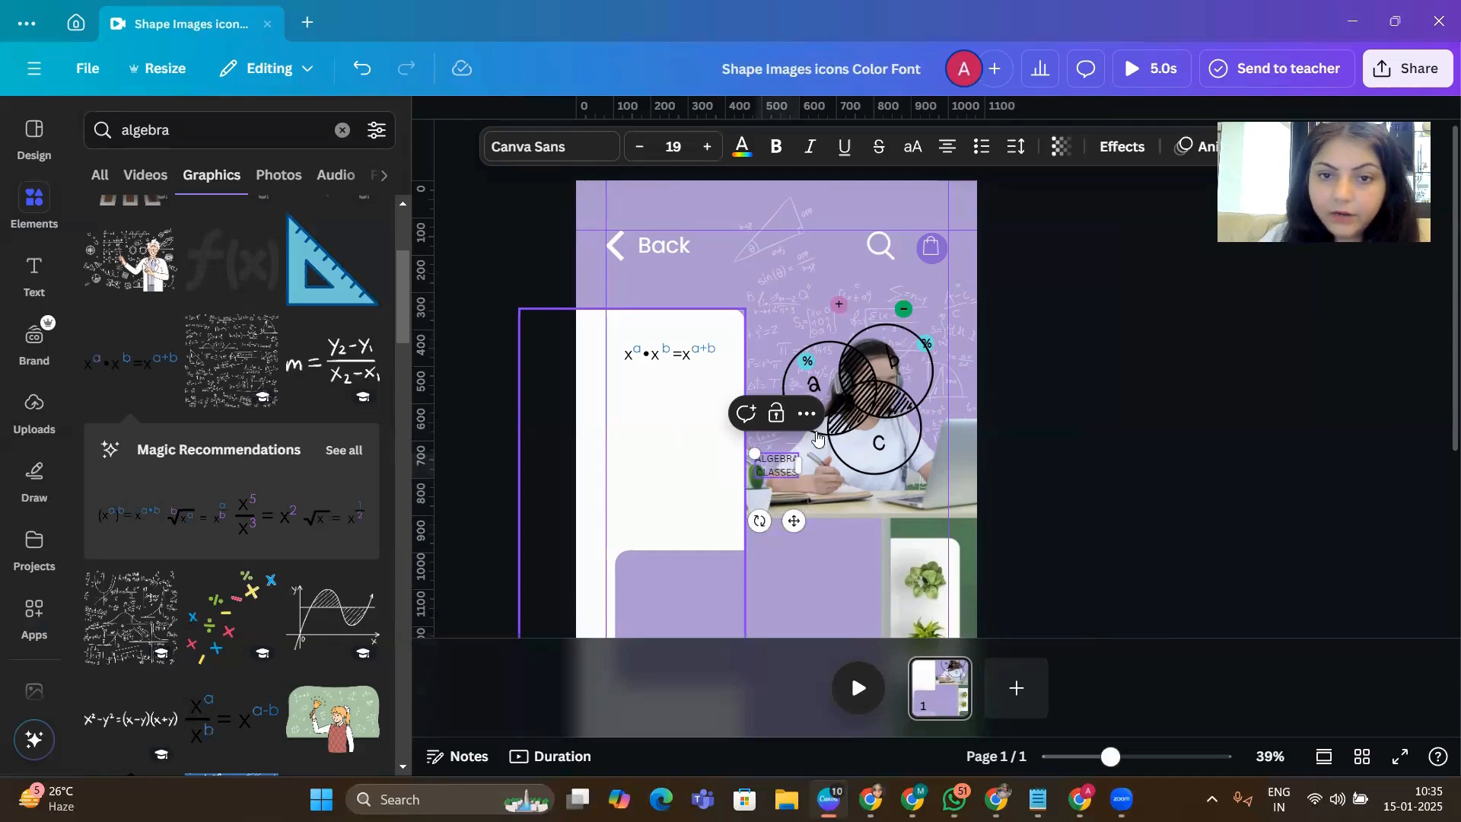
click(1072, 476)
drag(773, 469, 663, 391)
- Set the ALGEBRA CLASSES text to Poppins Medium and widen its text box slightly
click(556, 150)
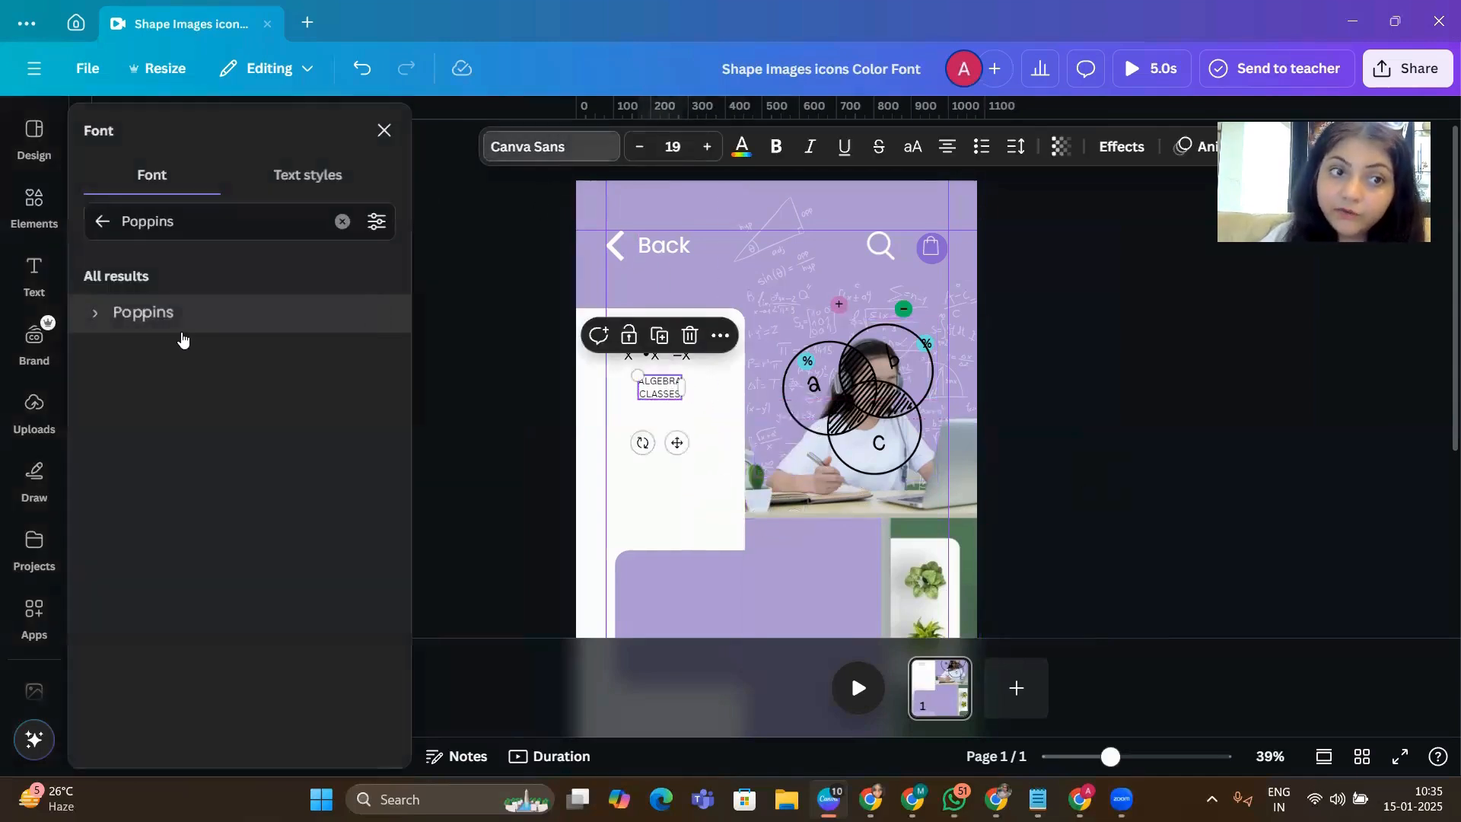
click(180, 324)
click(98, 323)
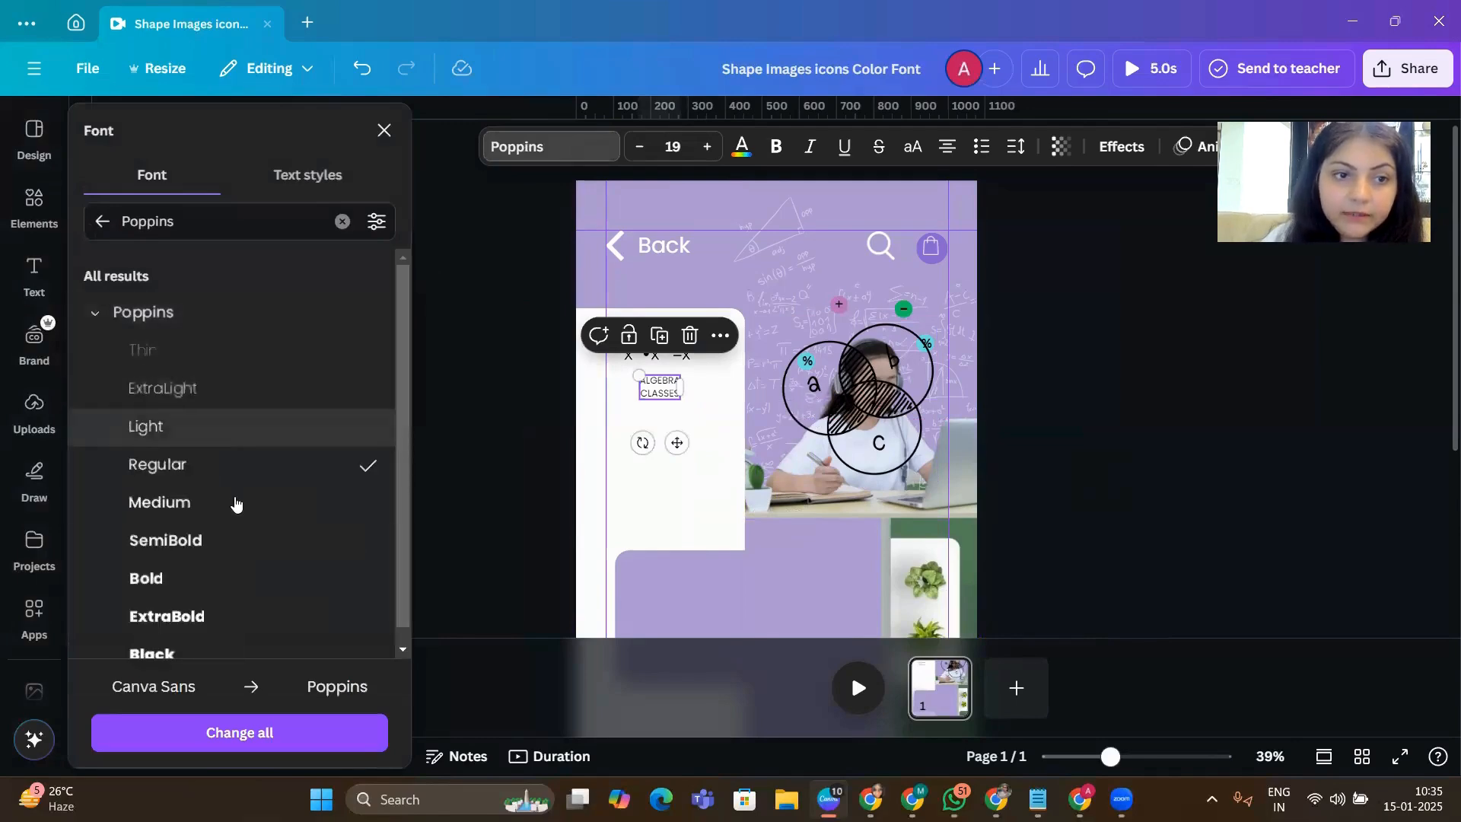
click(231, 505)
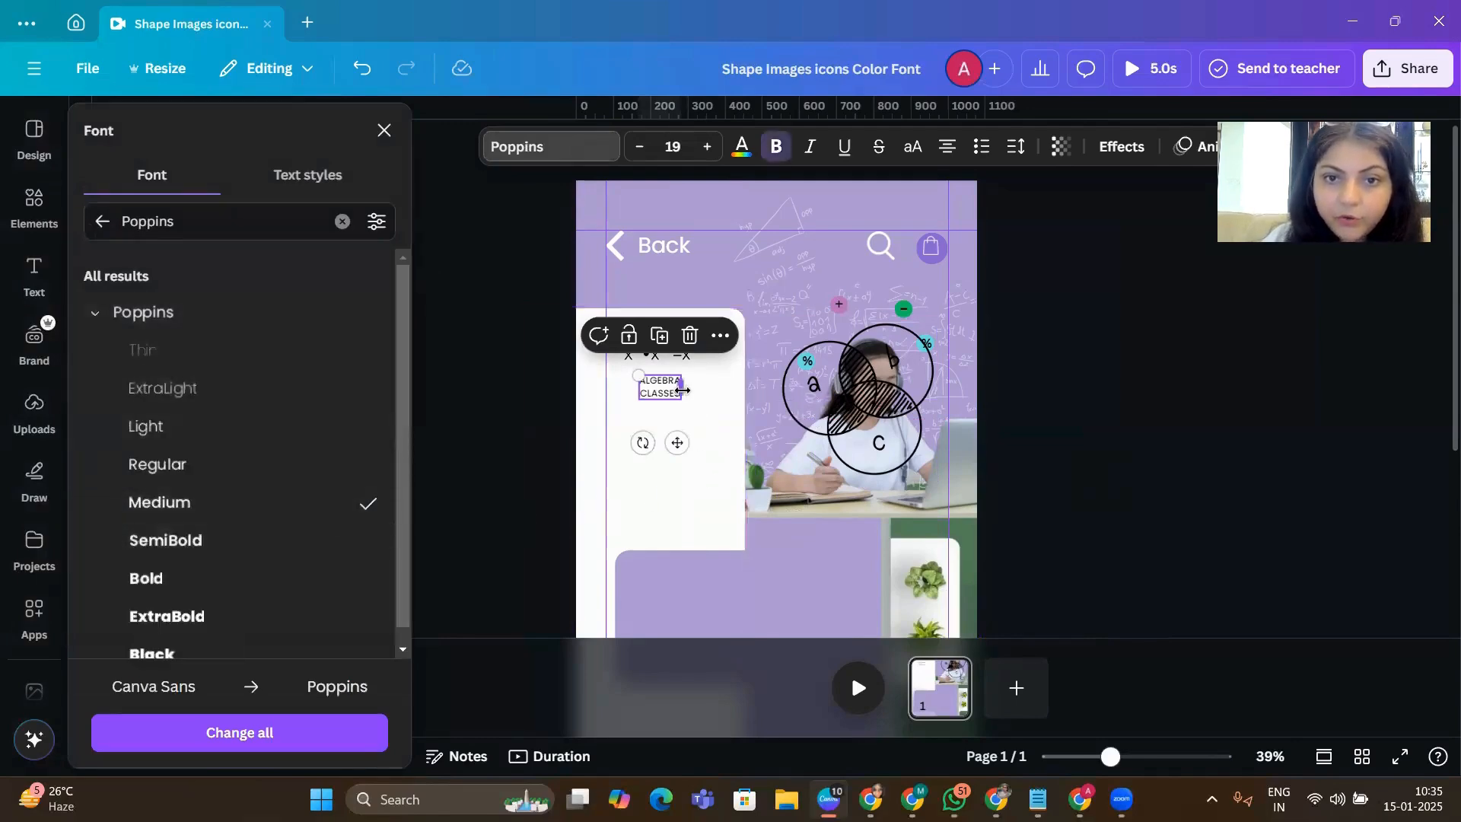
drag(681, 387, 700, 392)
click(724, 461)
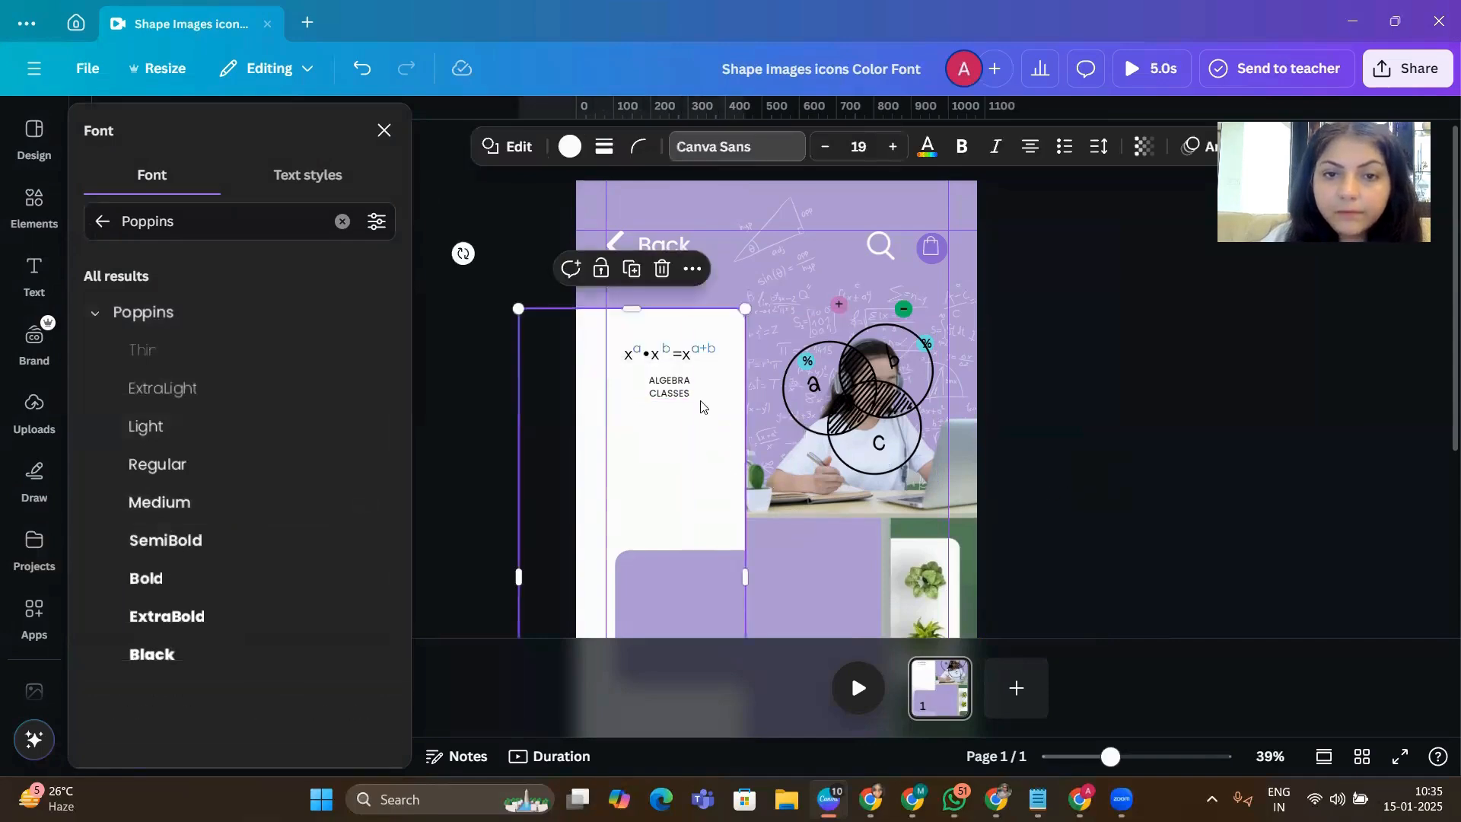
- Move the plant app reference image slightly up and further onto the page, below the girl's desk
scroll(942, 442, down, 2)
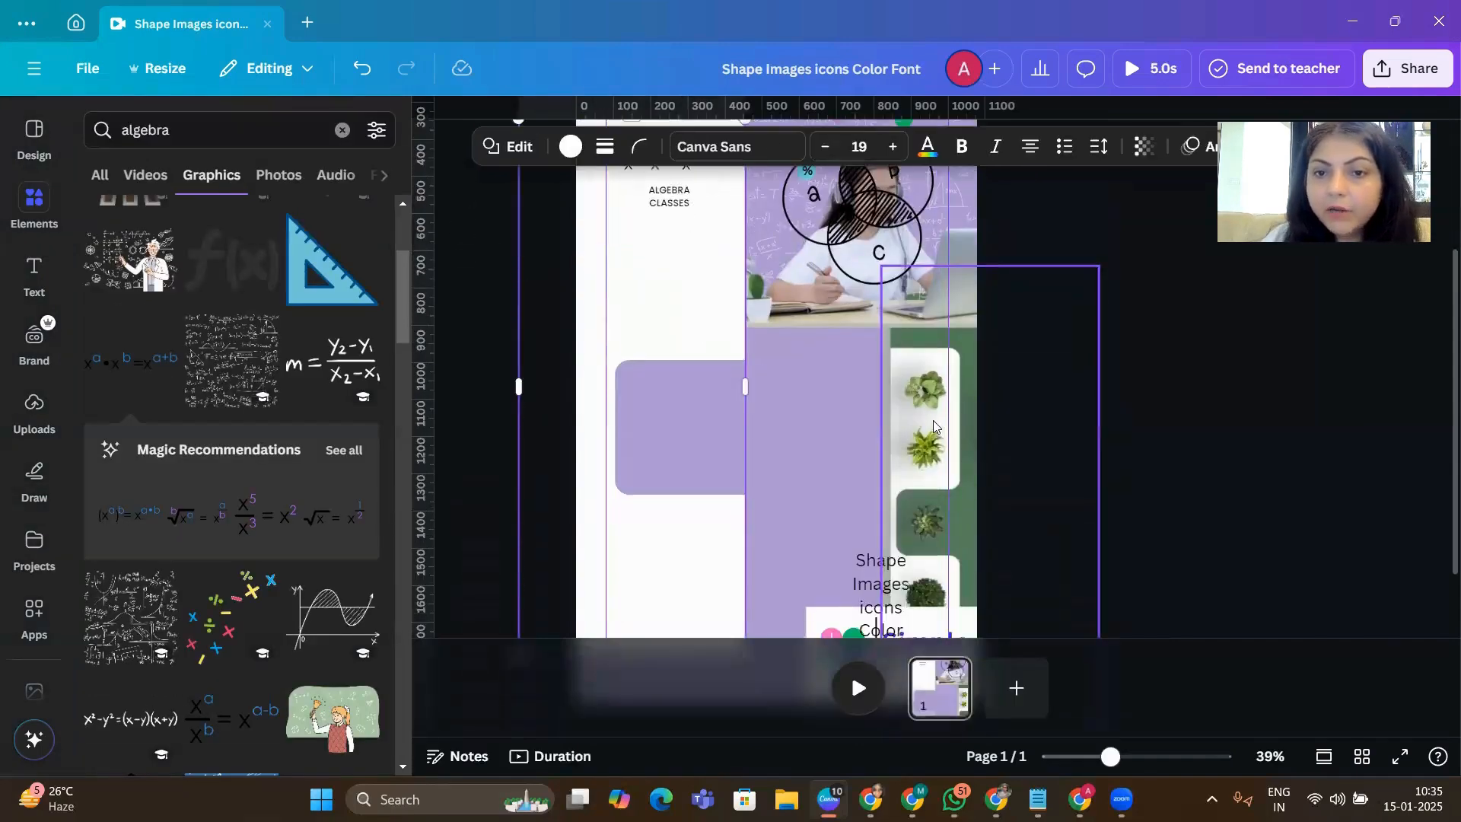
drag(934, 426, 896, 367)
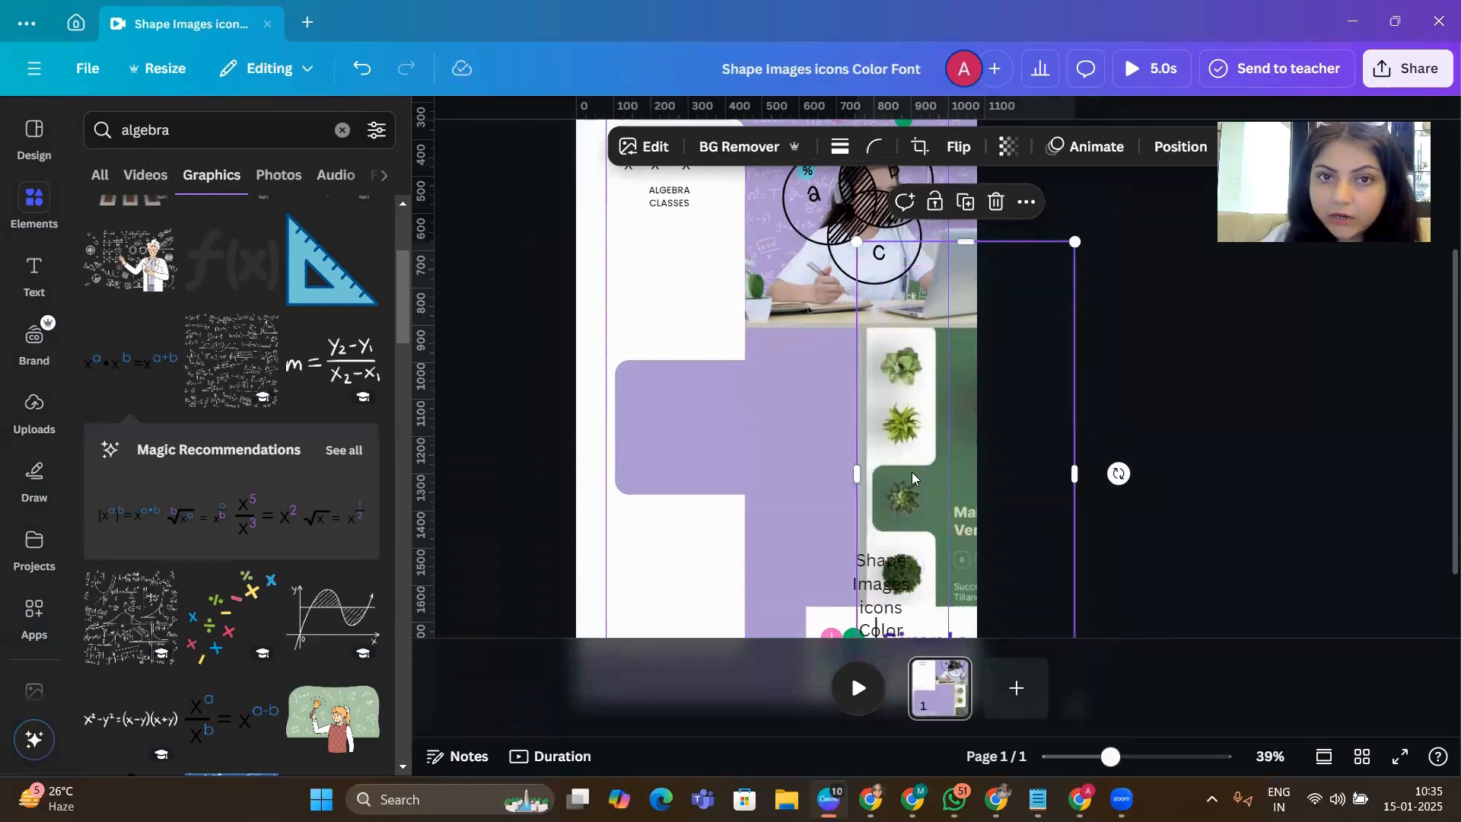
- Make the ALGEBRA CLASSES text bold and enlarge it to a font size of about 23.6 below the exponent formula
scroll(912, 477, up, 1)
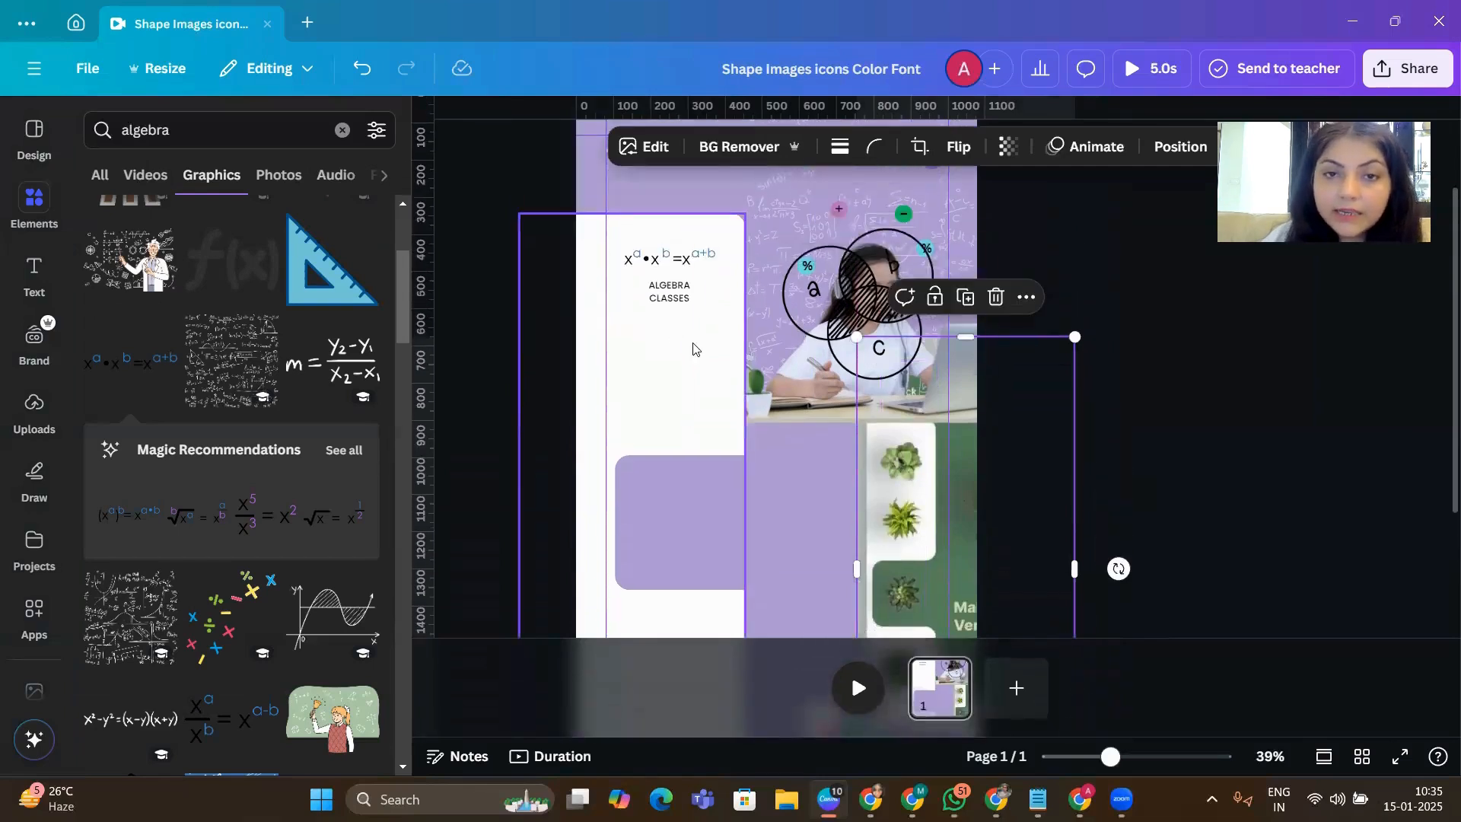
click(667, 297)
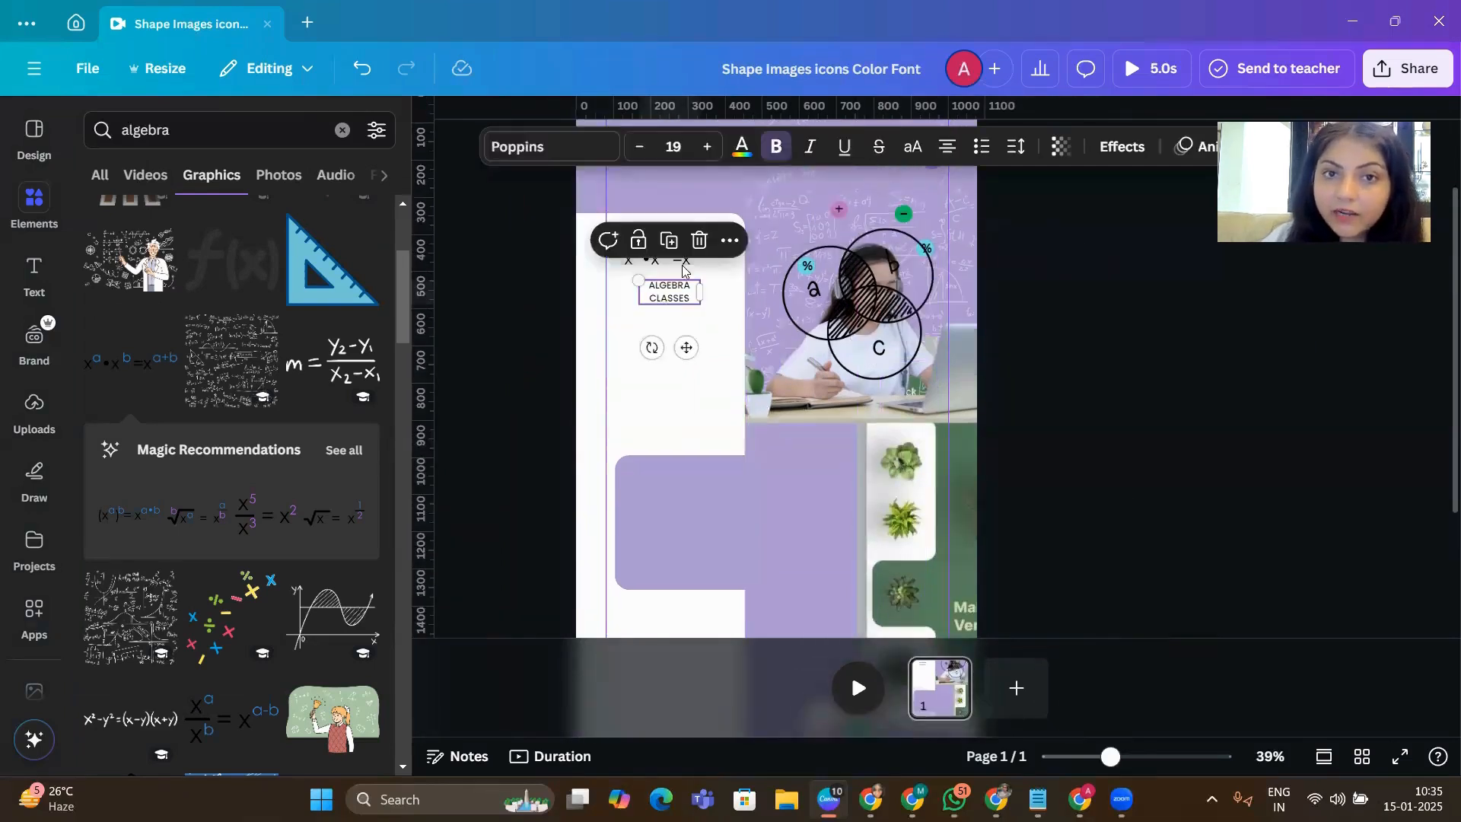
click(777, 152)
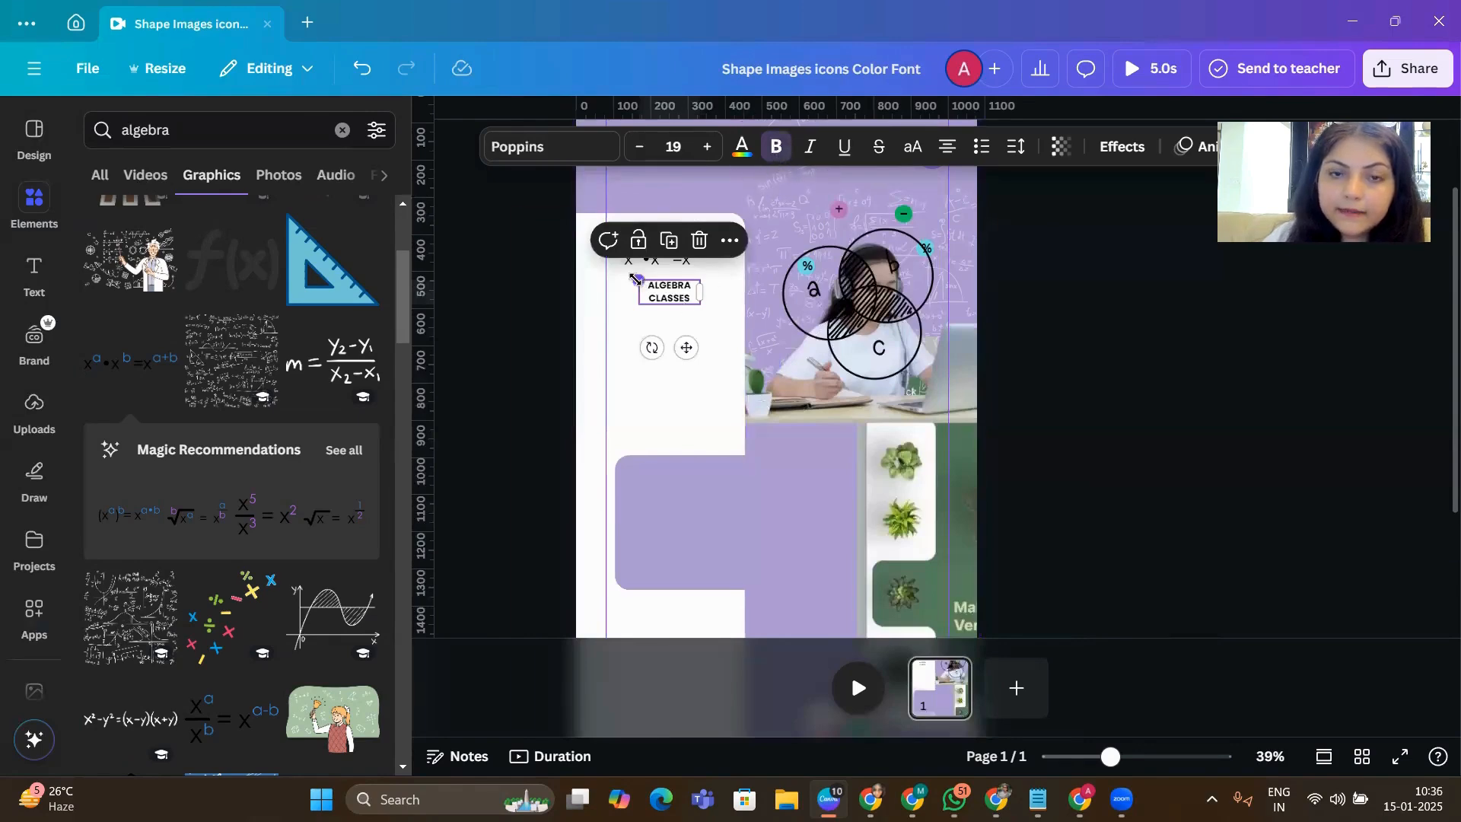
drag(633, 278, 668, 302)
click(1056, 408)
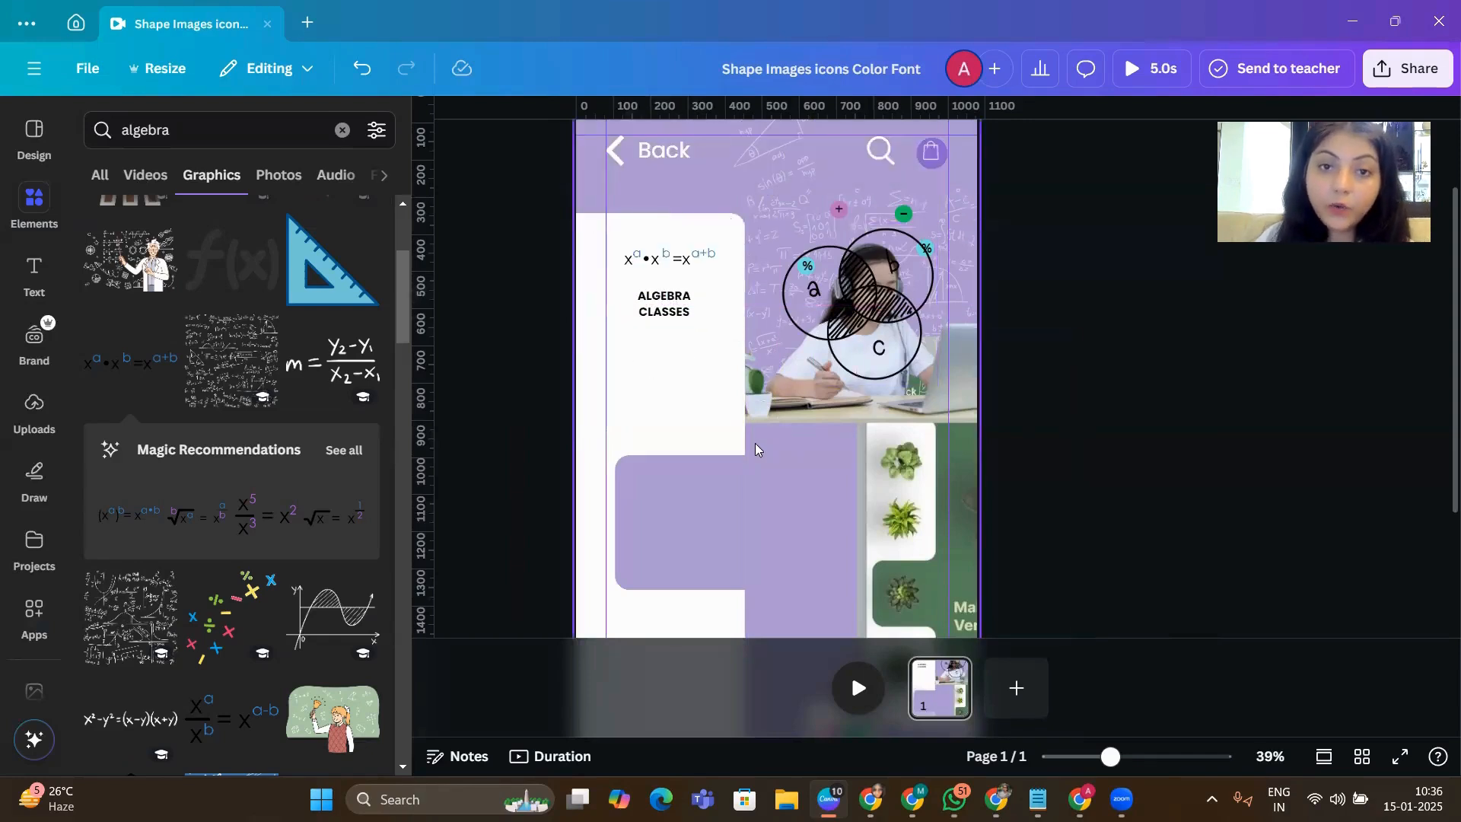
- Duplicate the purple rounded square, narrow and shorten it slightly, and place the copy over the formula and label on the white panel
click(186, 129)
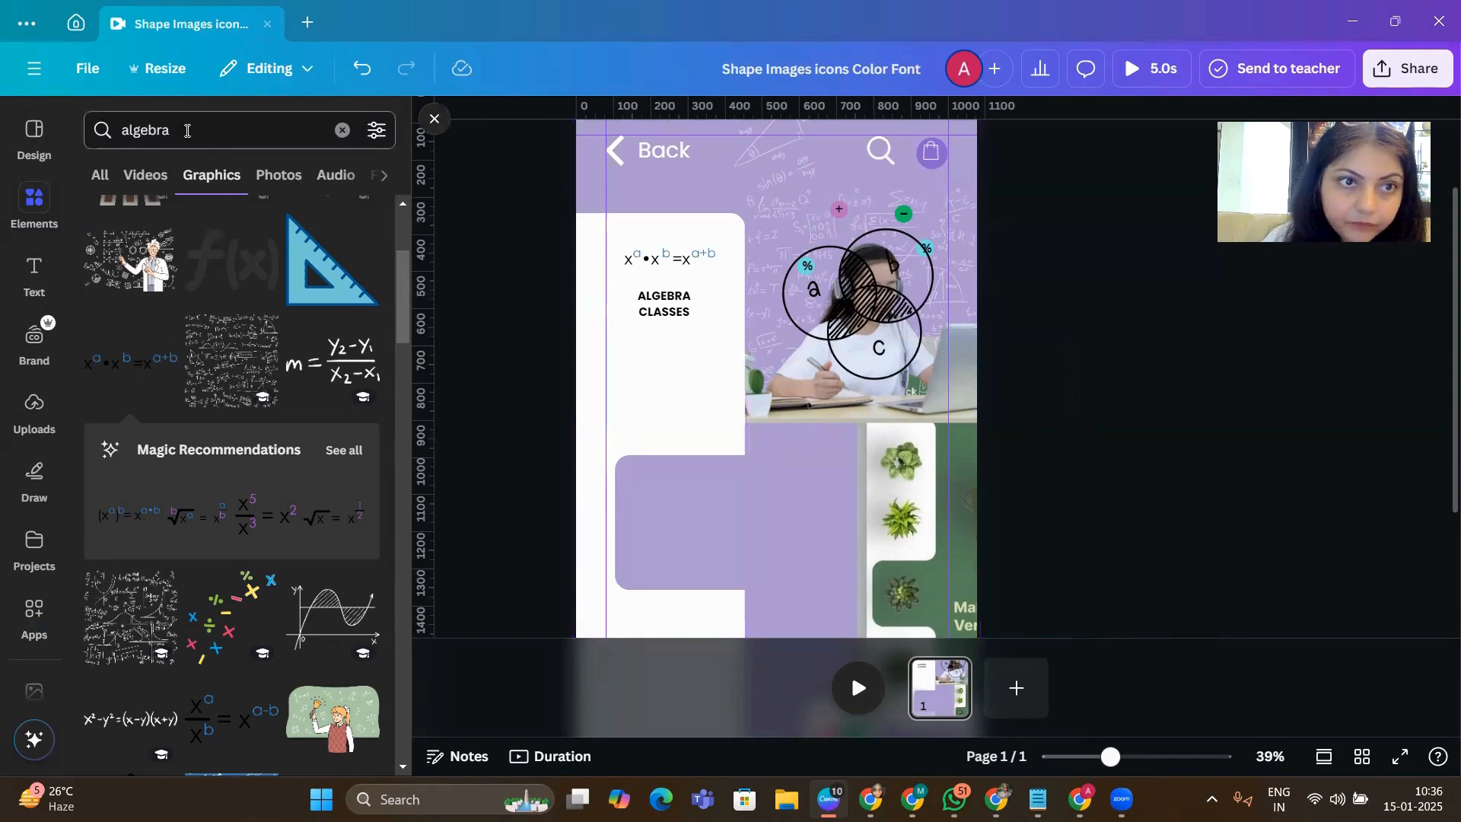
click(687, 531)
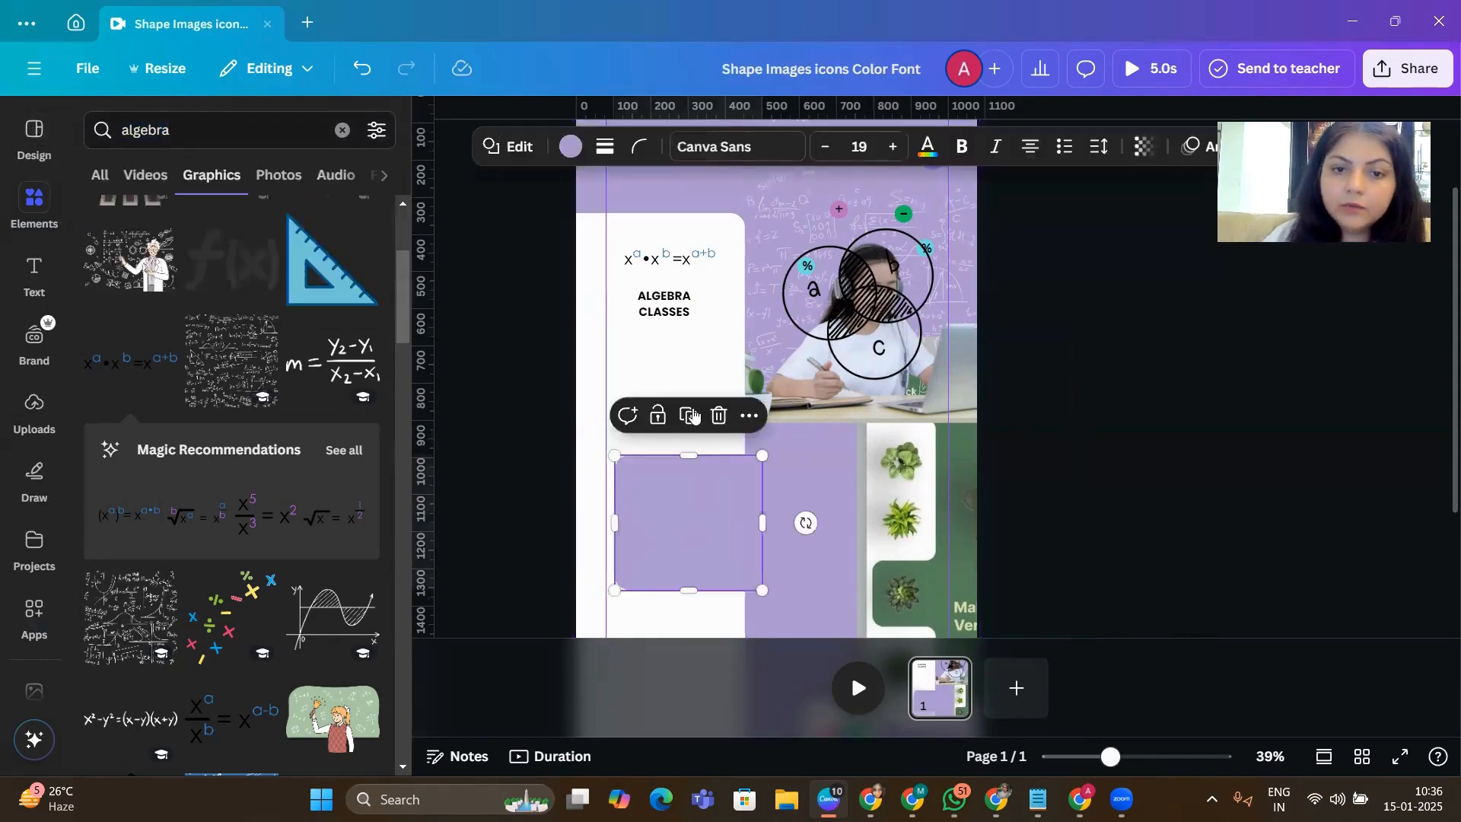
click(689, 416)
drag(731, 546, 730, 295)
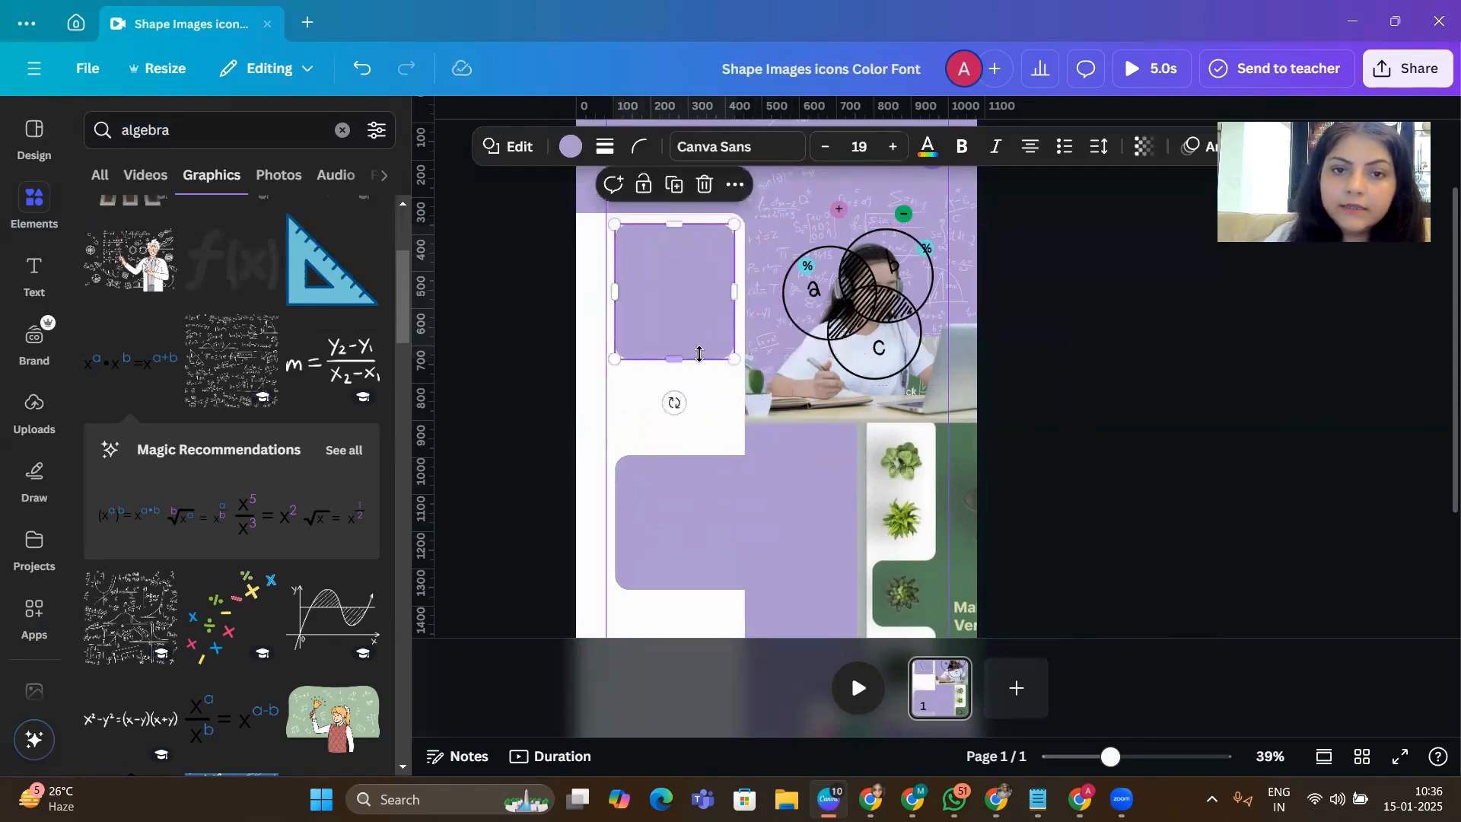
drag(679, 359, 678, 350)
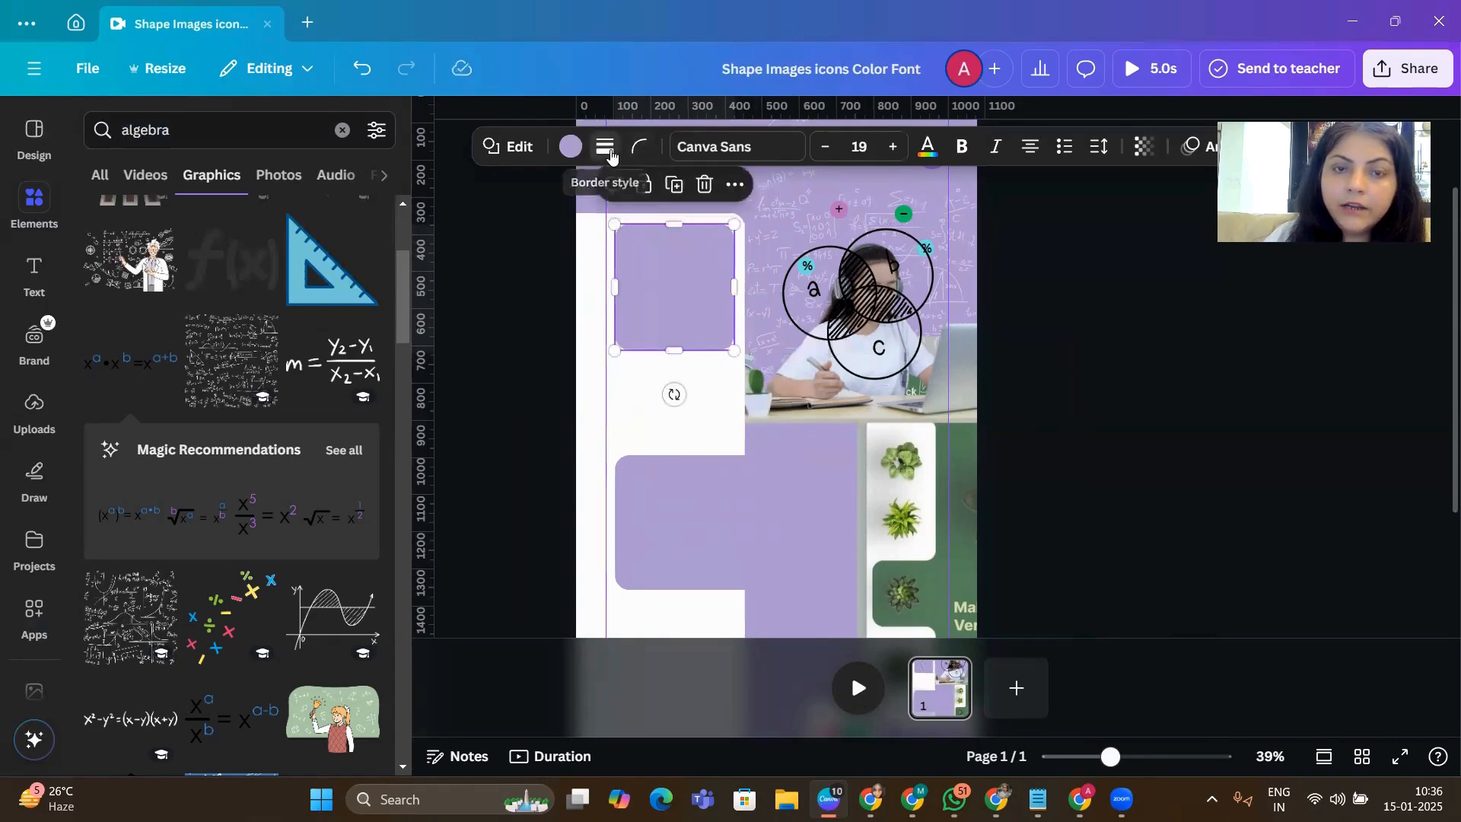
- Give the copied rounded square a solid black border of weight 2 and a white fill
click(605, 147)
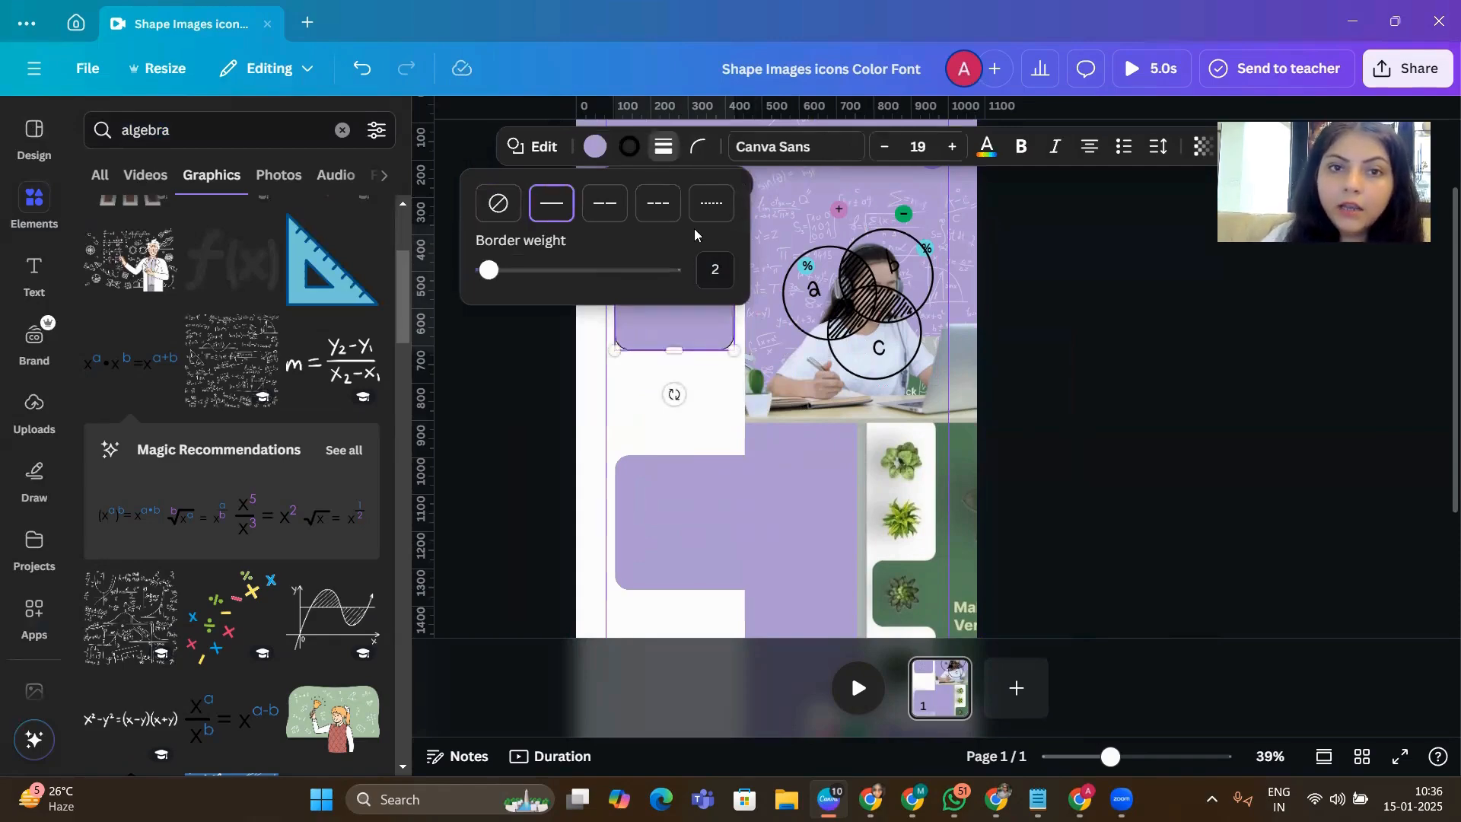
click(589, 155)
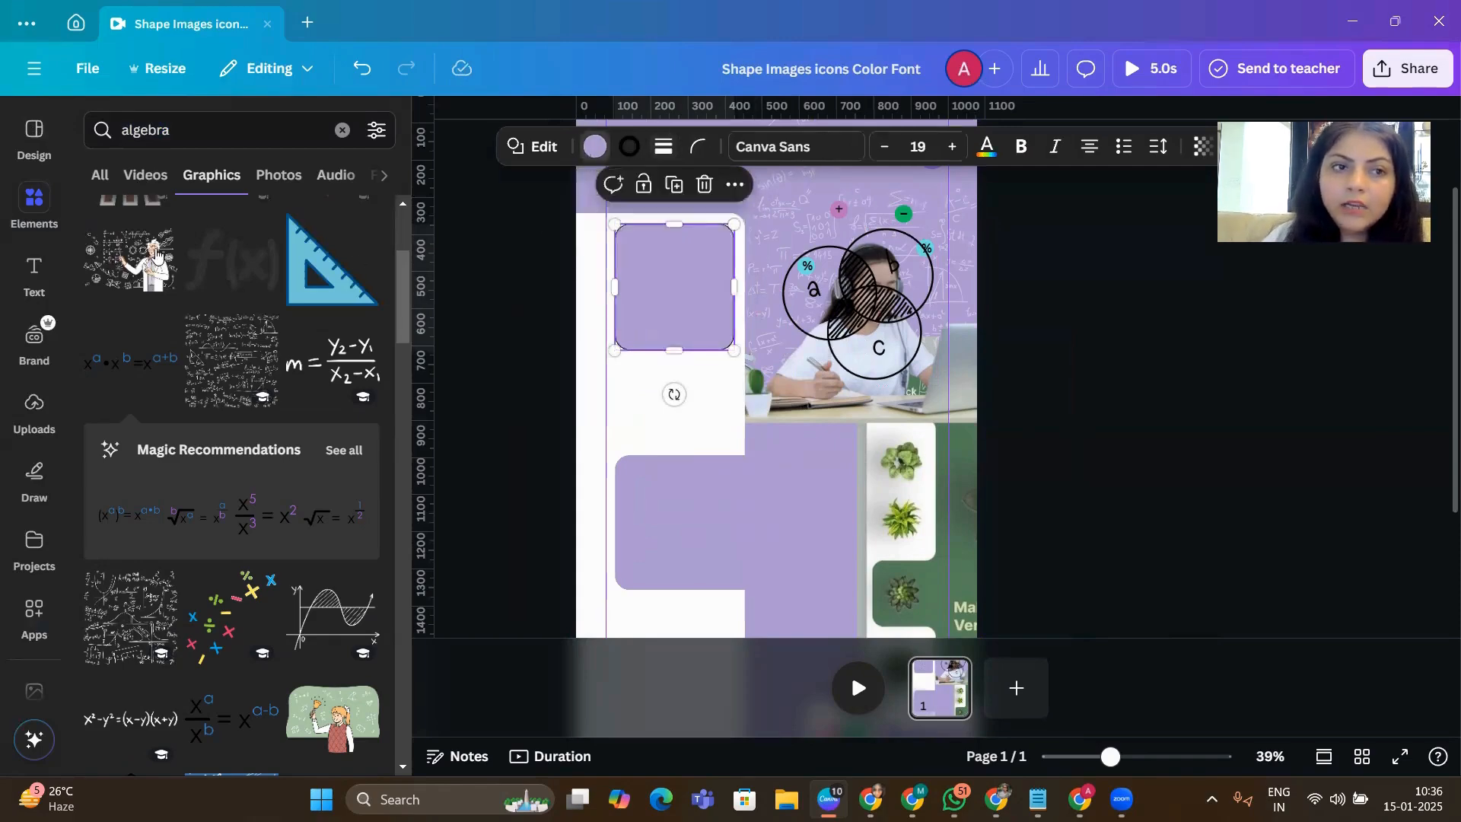
click(265, 330)
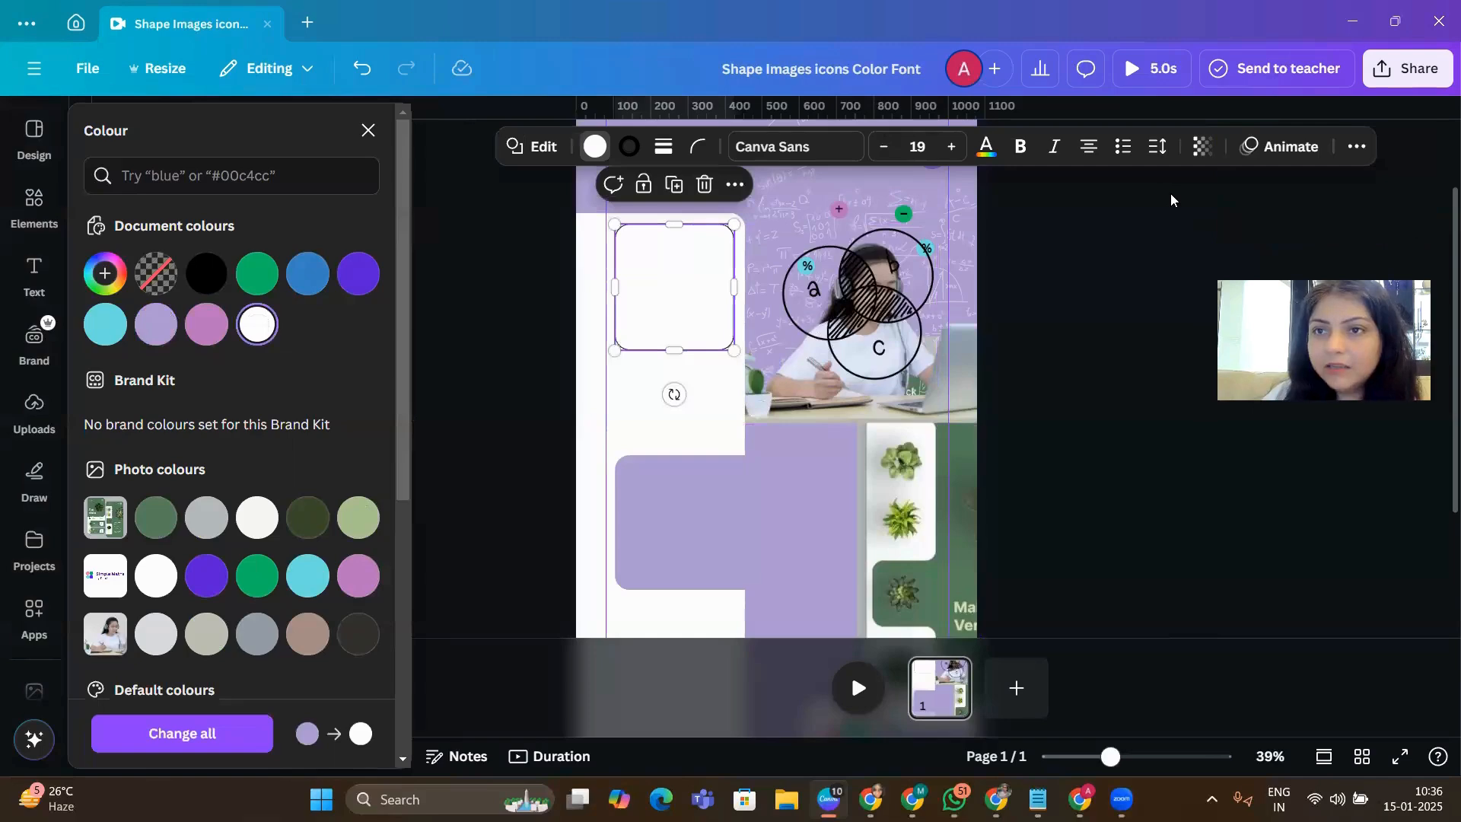
- Send the white bordered square backward two levels, behind the exponent formula and the ALGEBRA CLASSES text
click(1356, 146)
click(1294, 187)
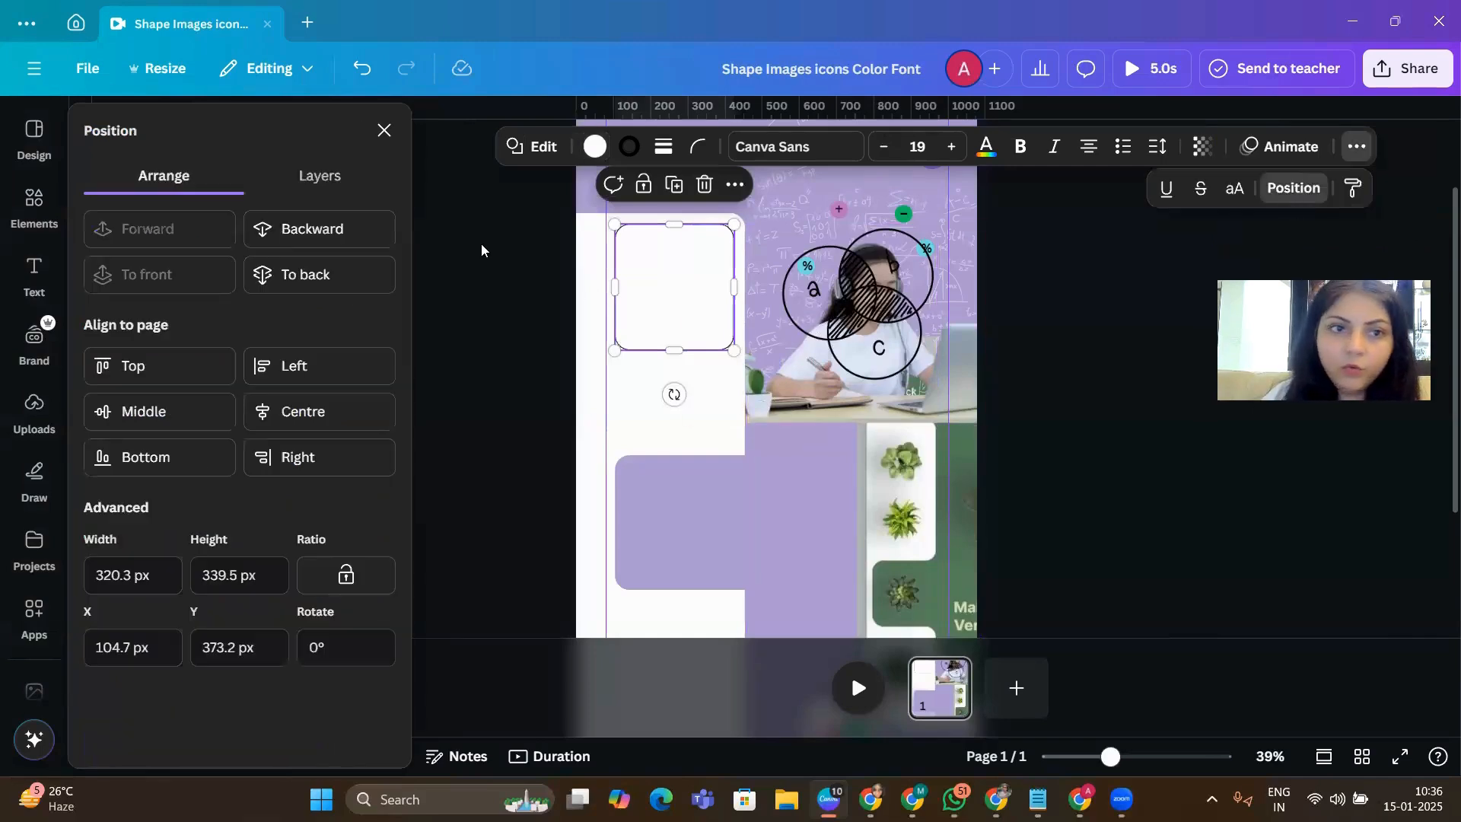
click(307, 230)
click(306, 230)
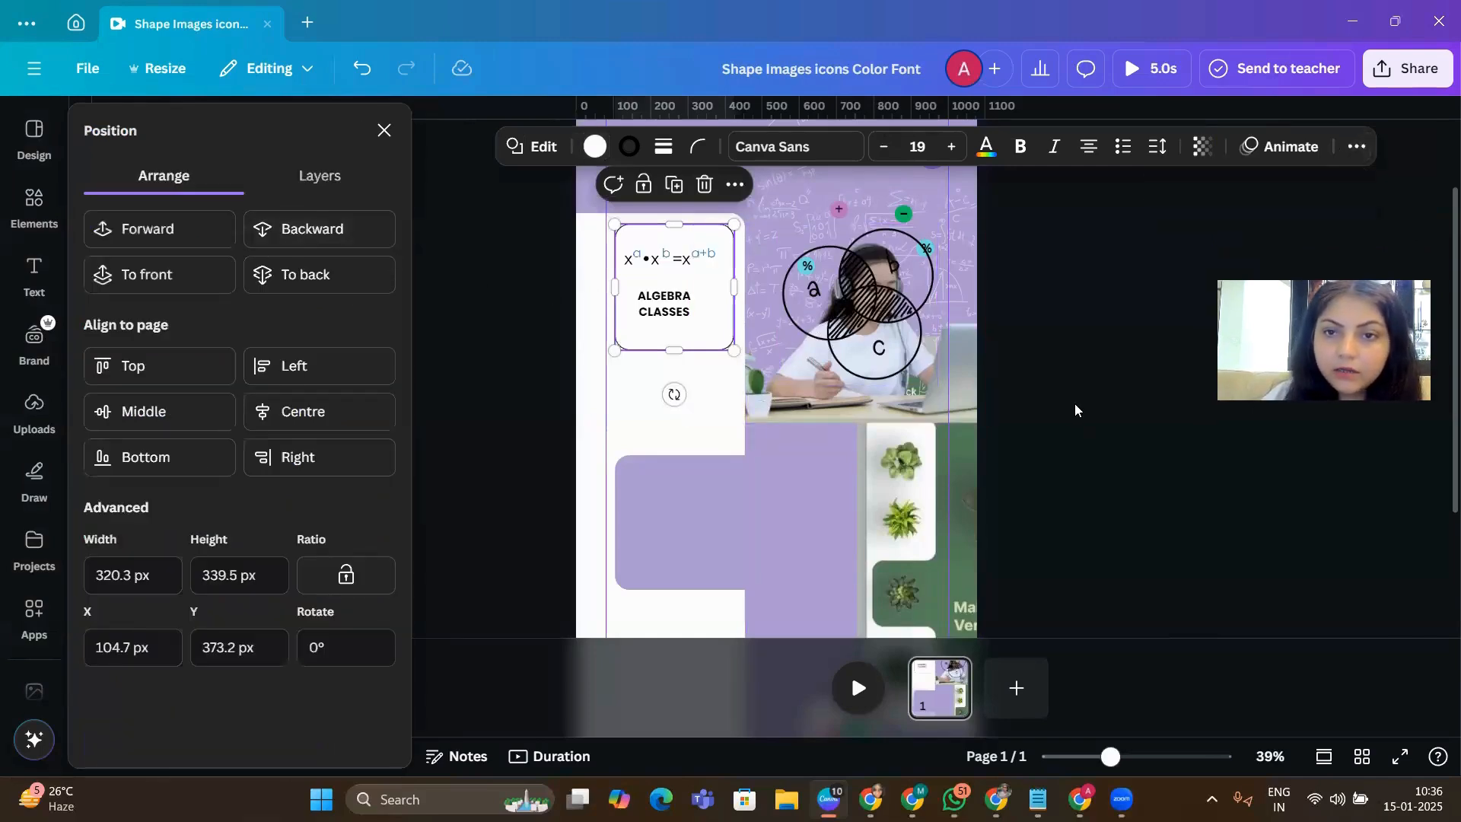
- Move the ALGEBRA CLASSES text and the exponent formula down inside the bordered card, roughly centred
drag(684, 304, 698, 319)
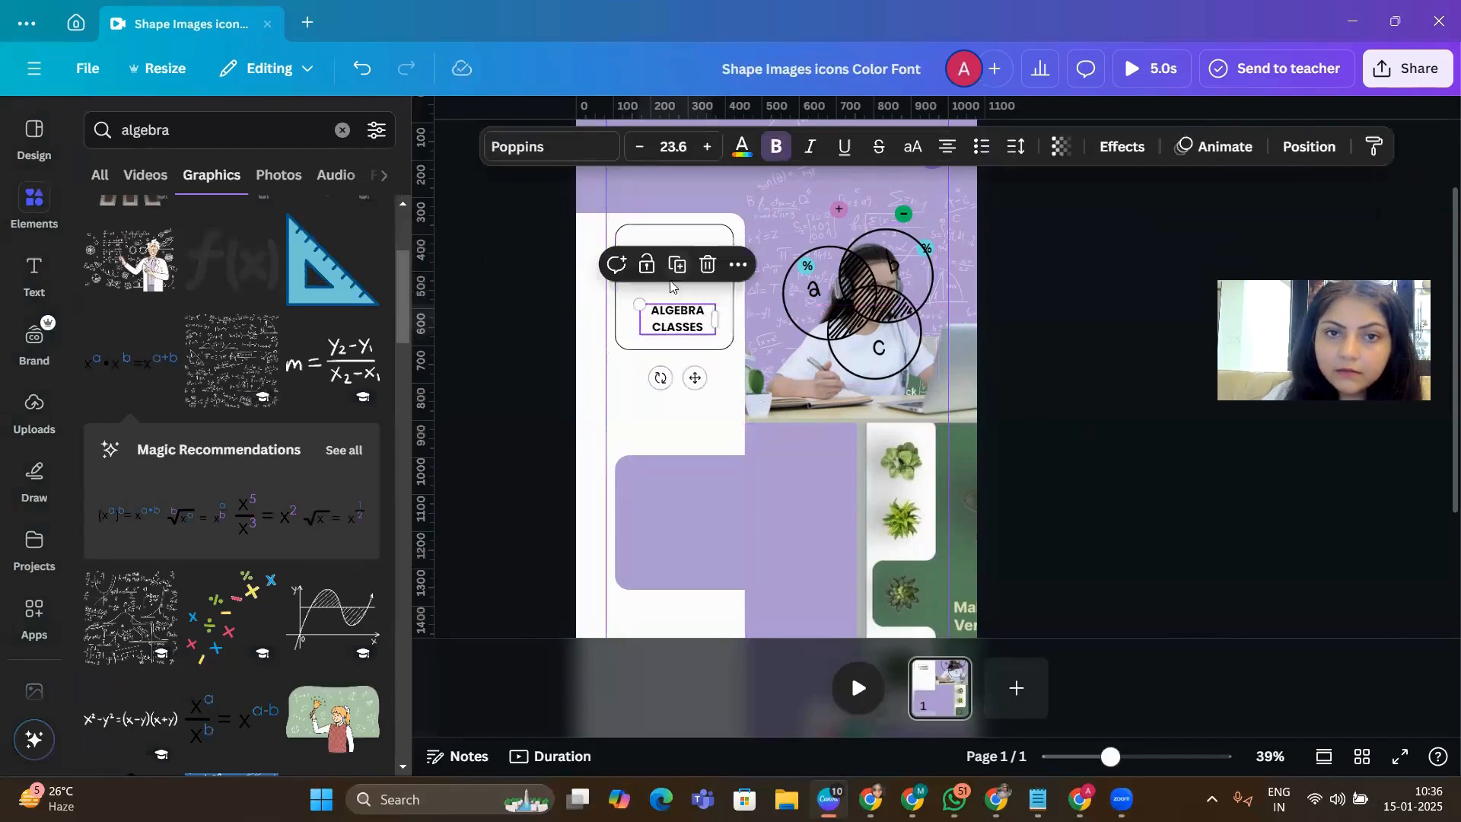
click(1122, 379)
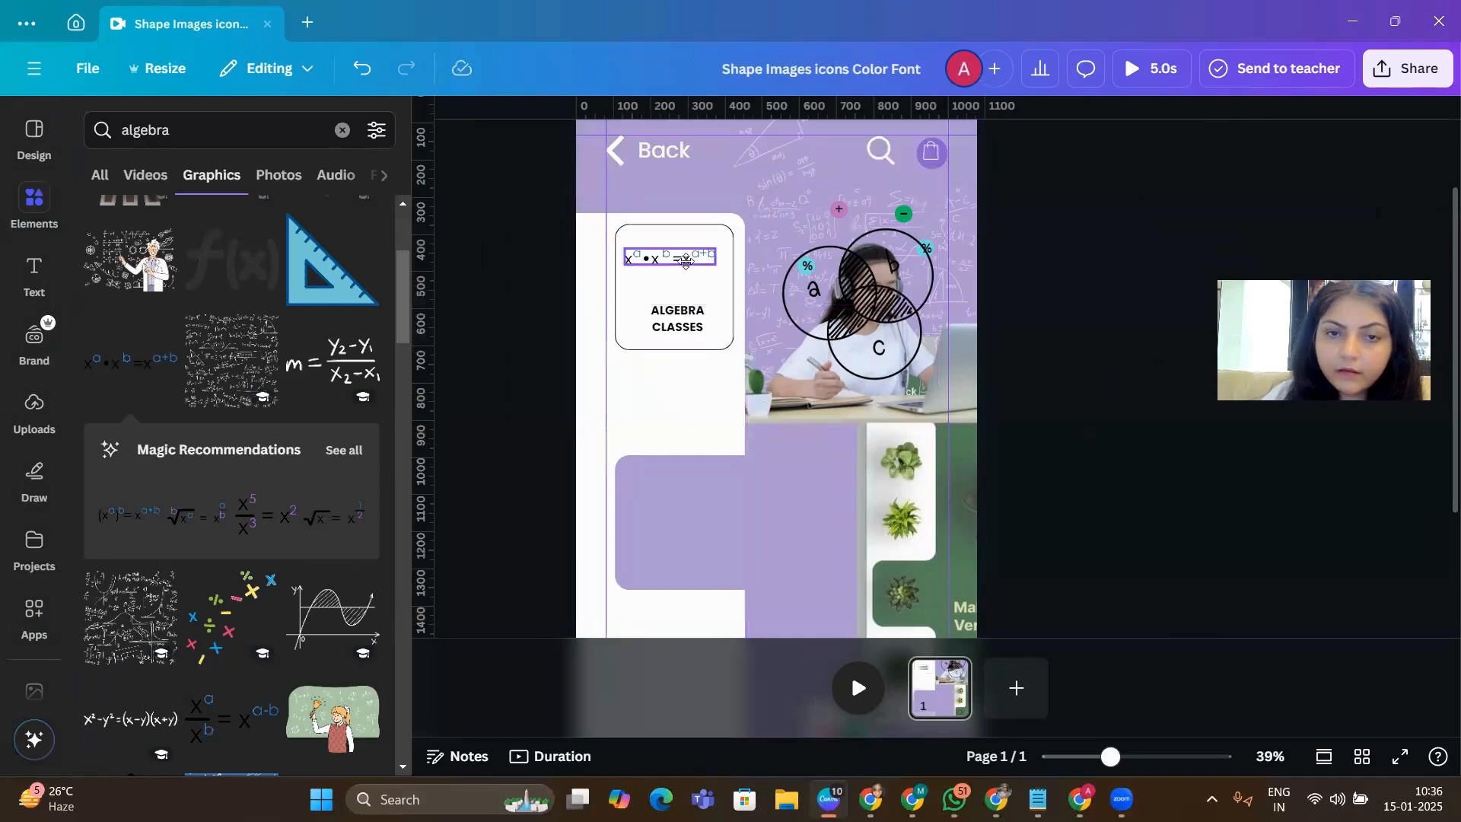
drag(685, 261, 684, 279)
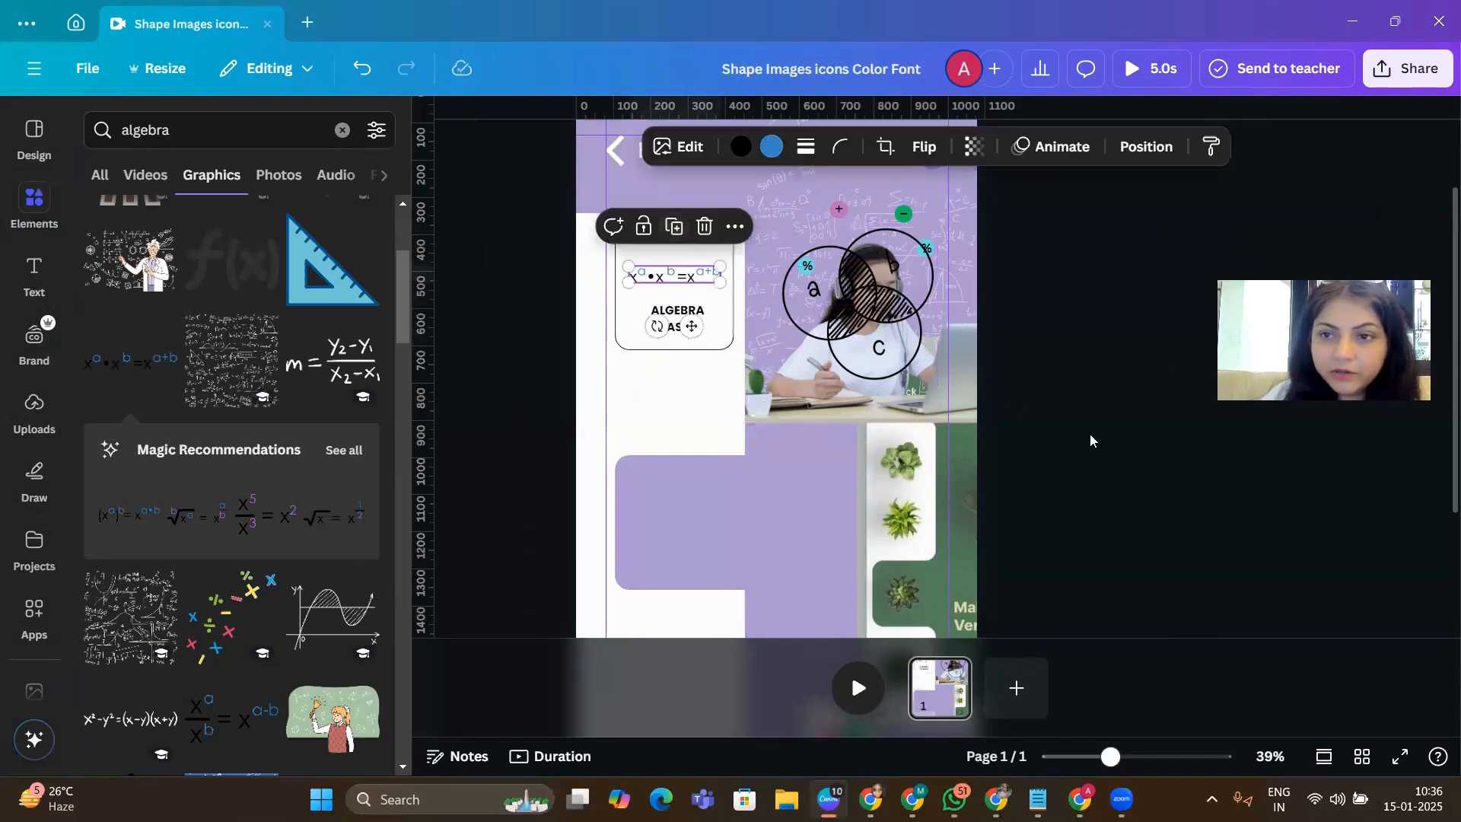
click(1131, 489)
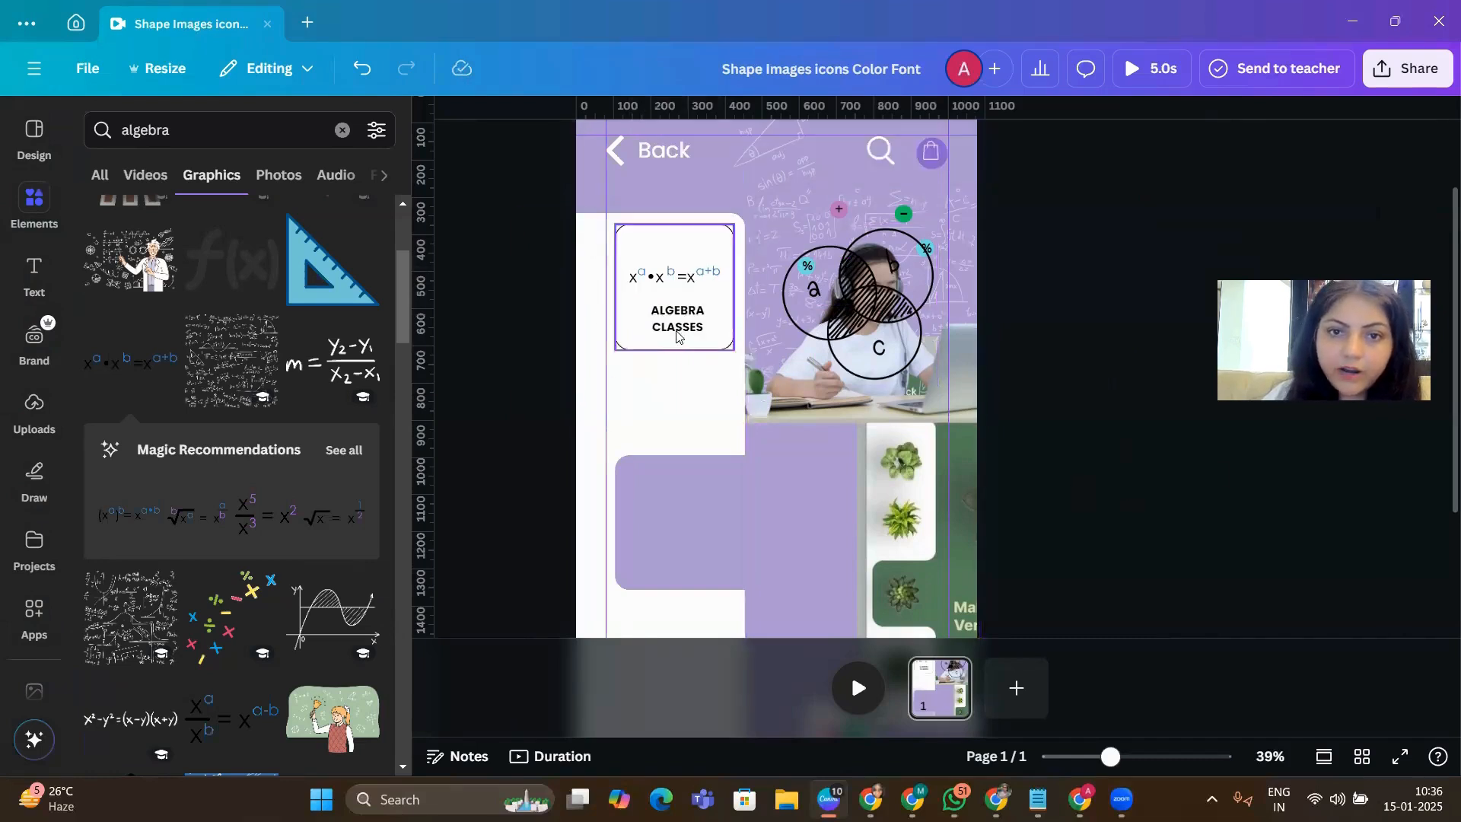
- Enlarge the ALGEBRA CLASSES text to a font size of about 29.1 within the card
click(659, 317)
drag(639, 307, 628, 298)
drag(719, 338, 726, 346)
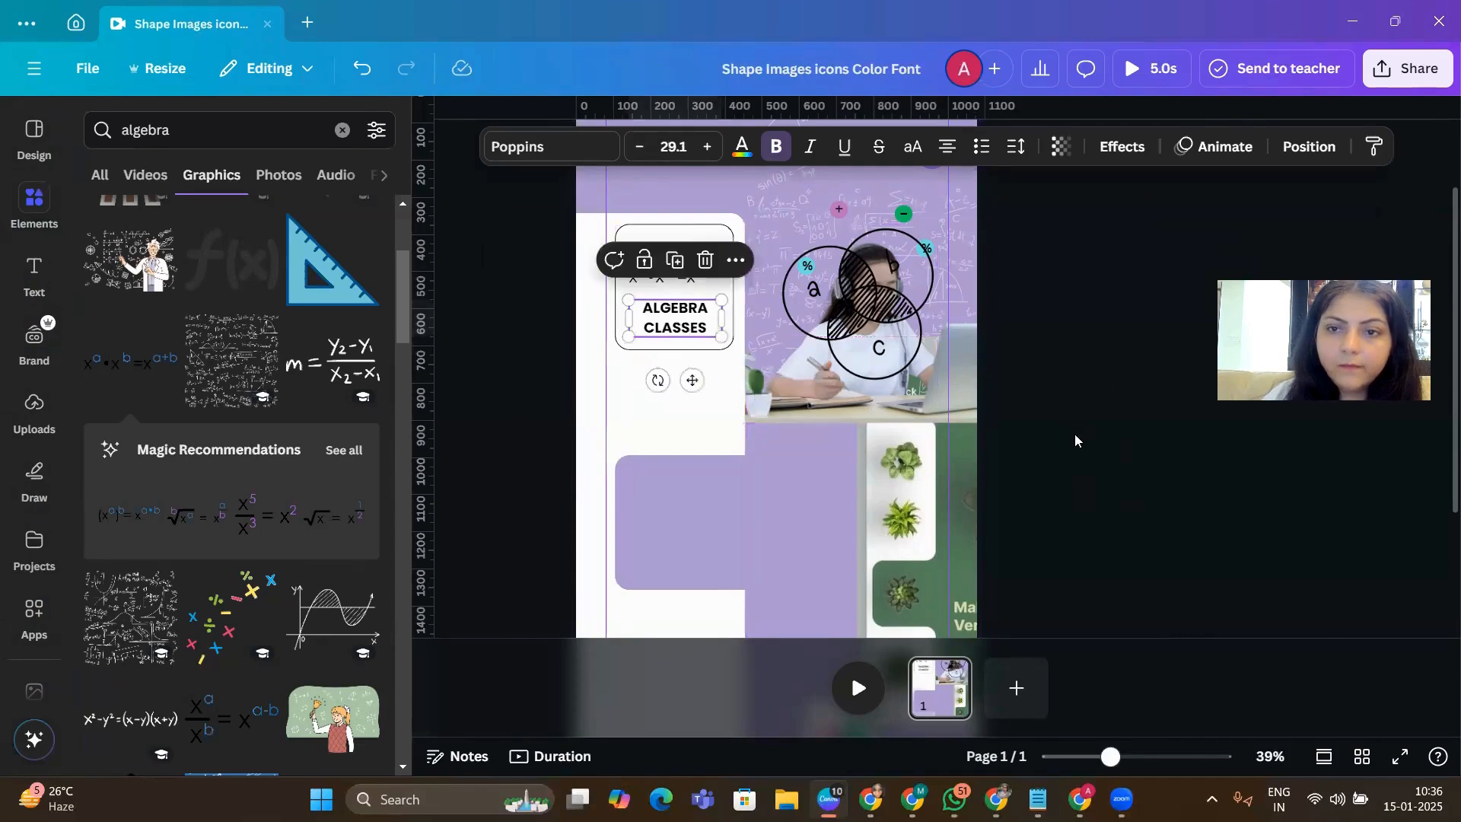
click(1075, 433)
- Search the graphics for SHADOW, add a thin horizontal shadow, shrink it to the card's width, and place it under the card's lower edge
click(122, 129)
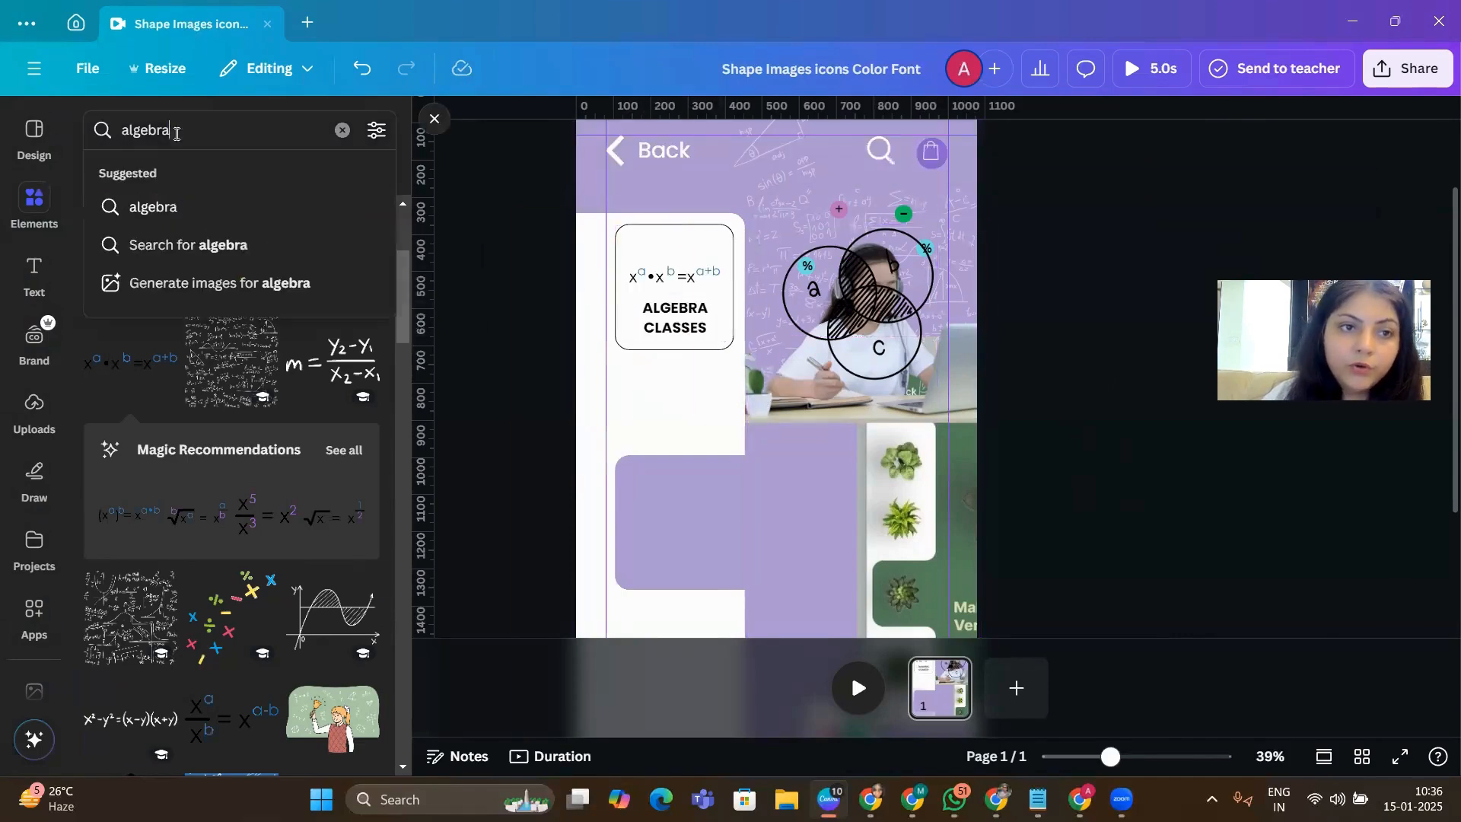
double_click(122, 130)
text(SHADOW)
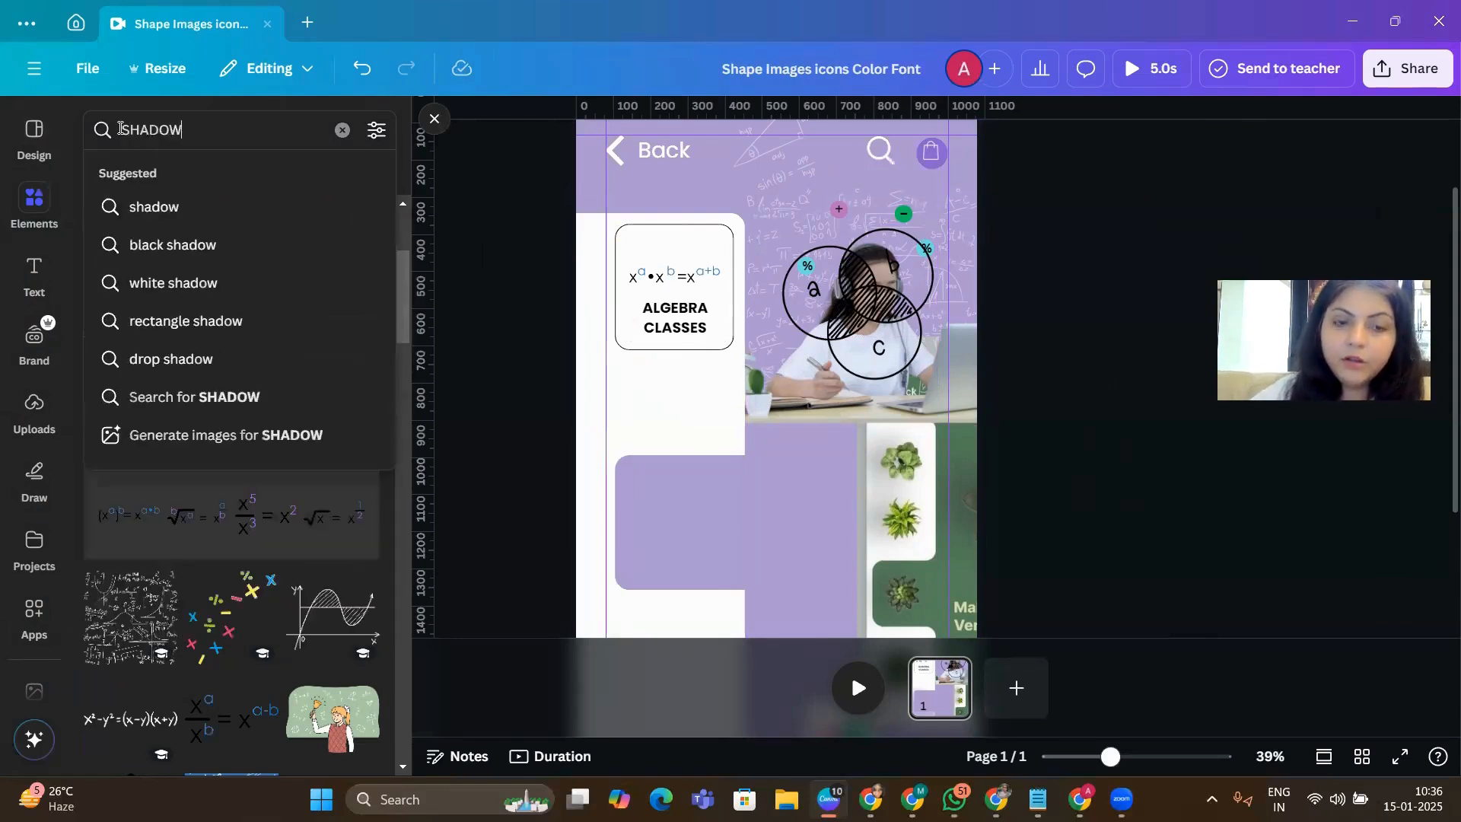
key(Return)
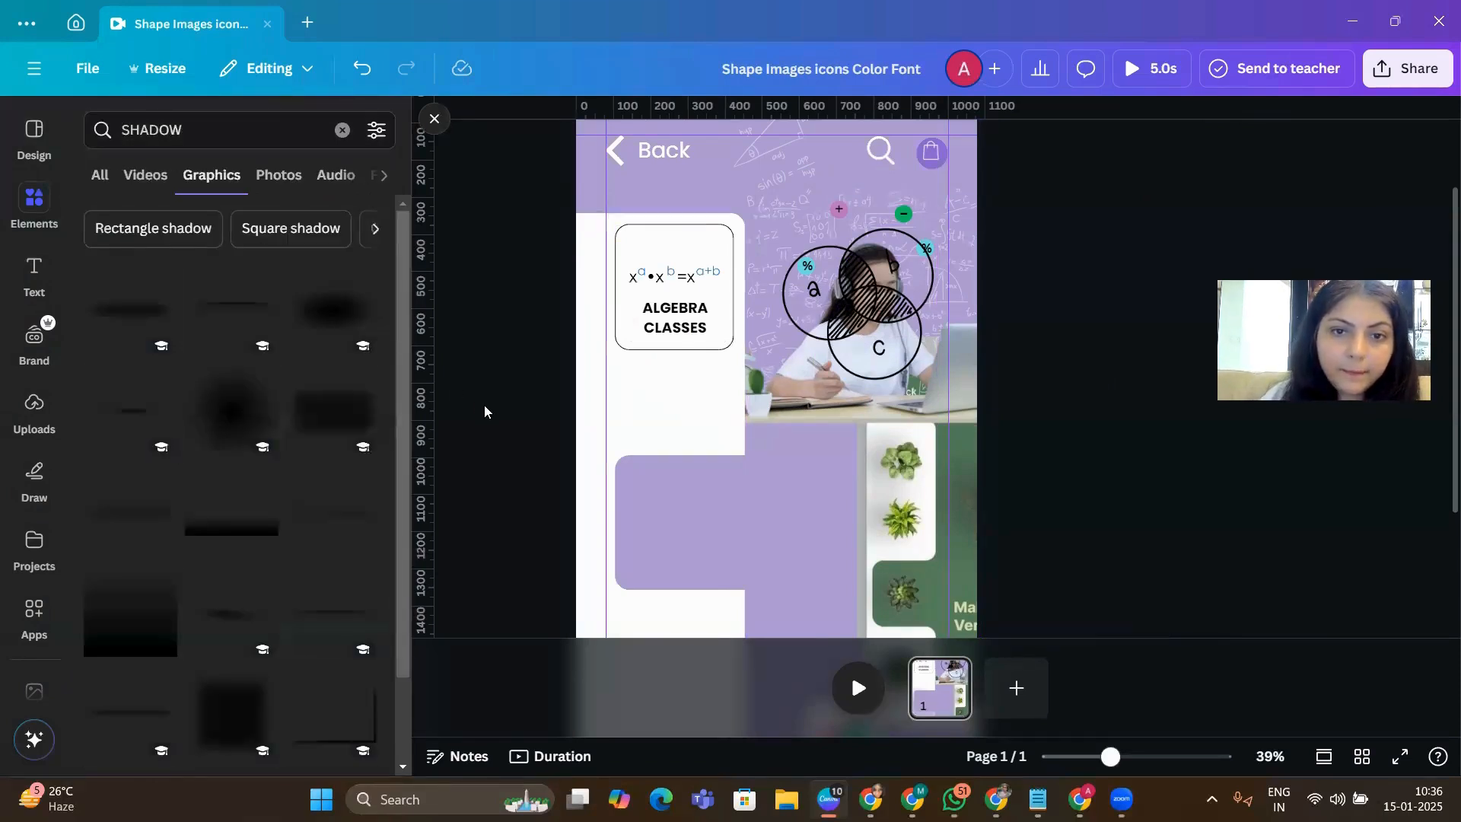
click(225, 320)
drag(936, 473, 740, 434)
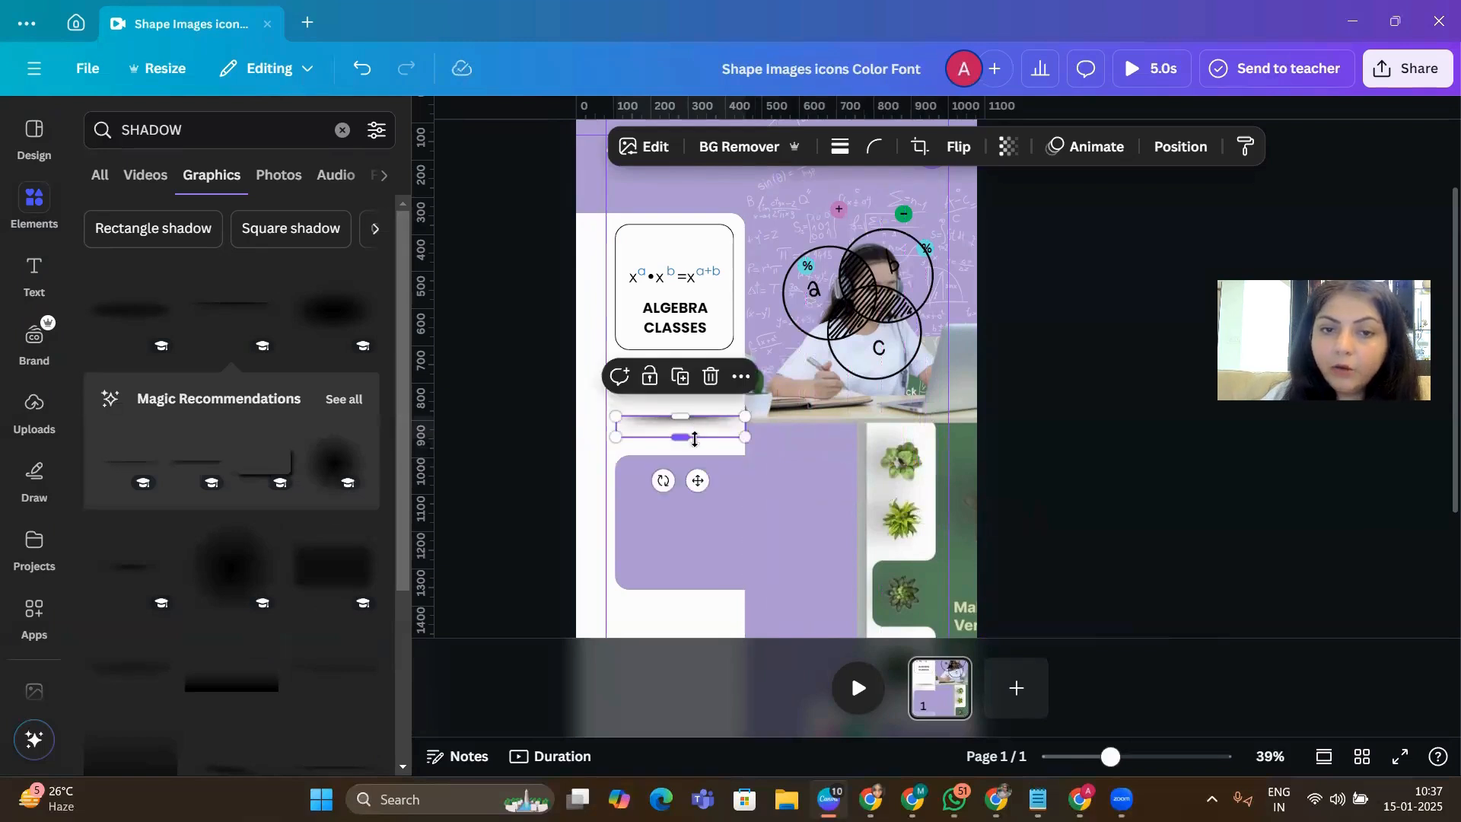
drag(691, 483, 728, 368)
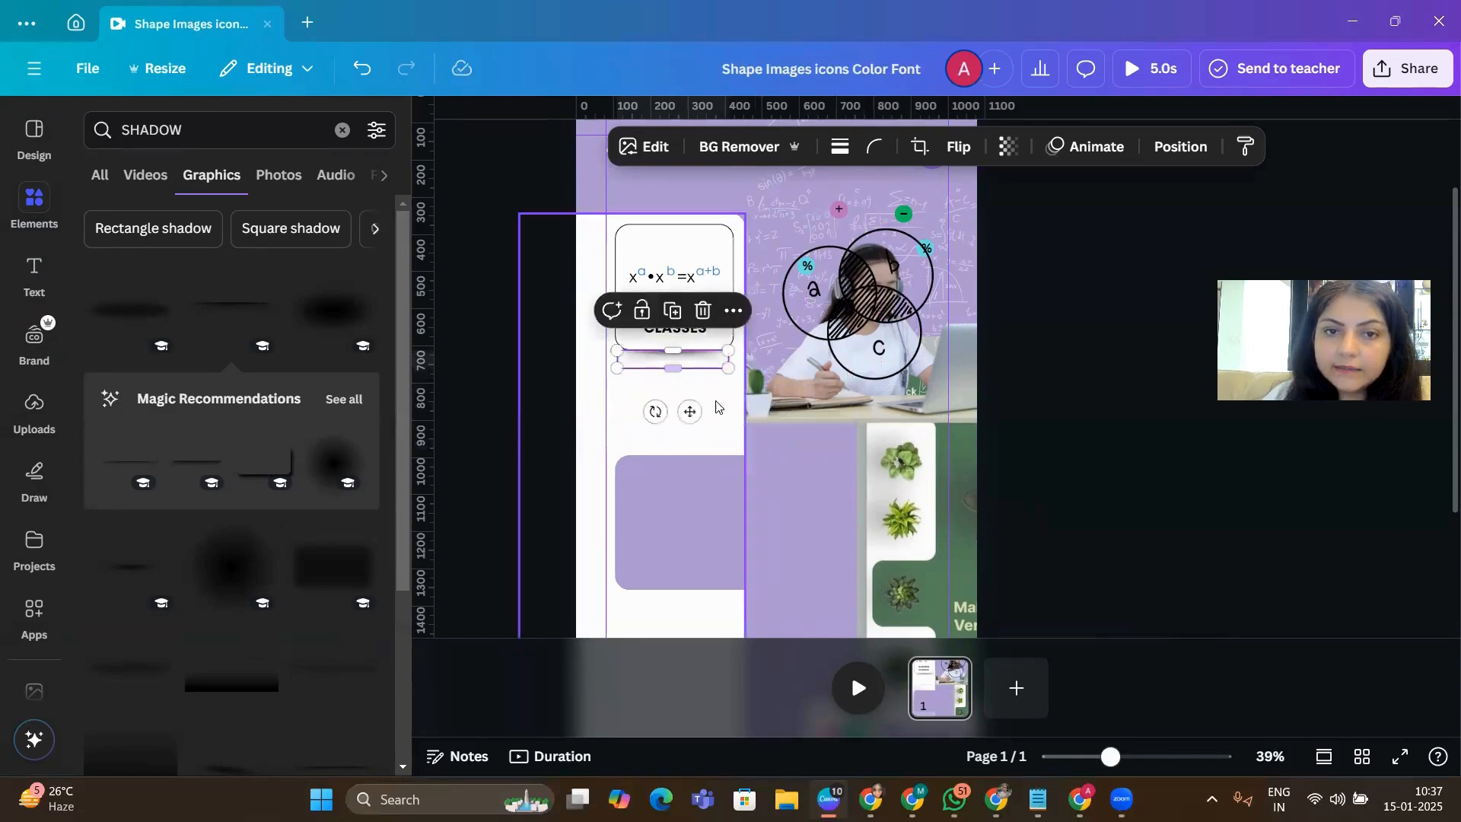
click(984, 521)
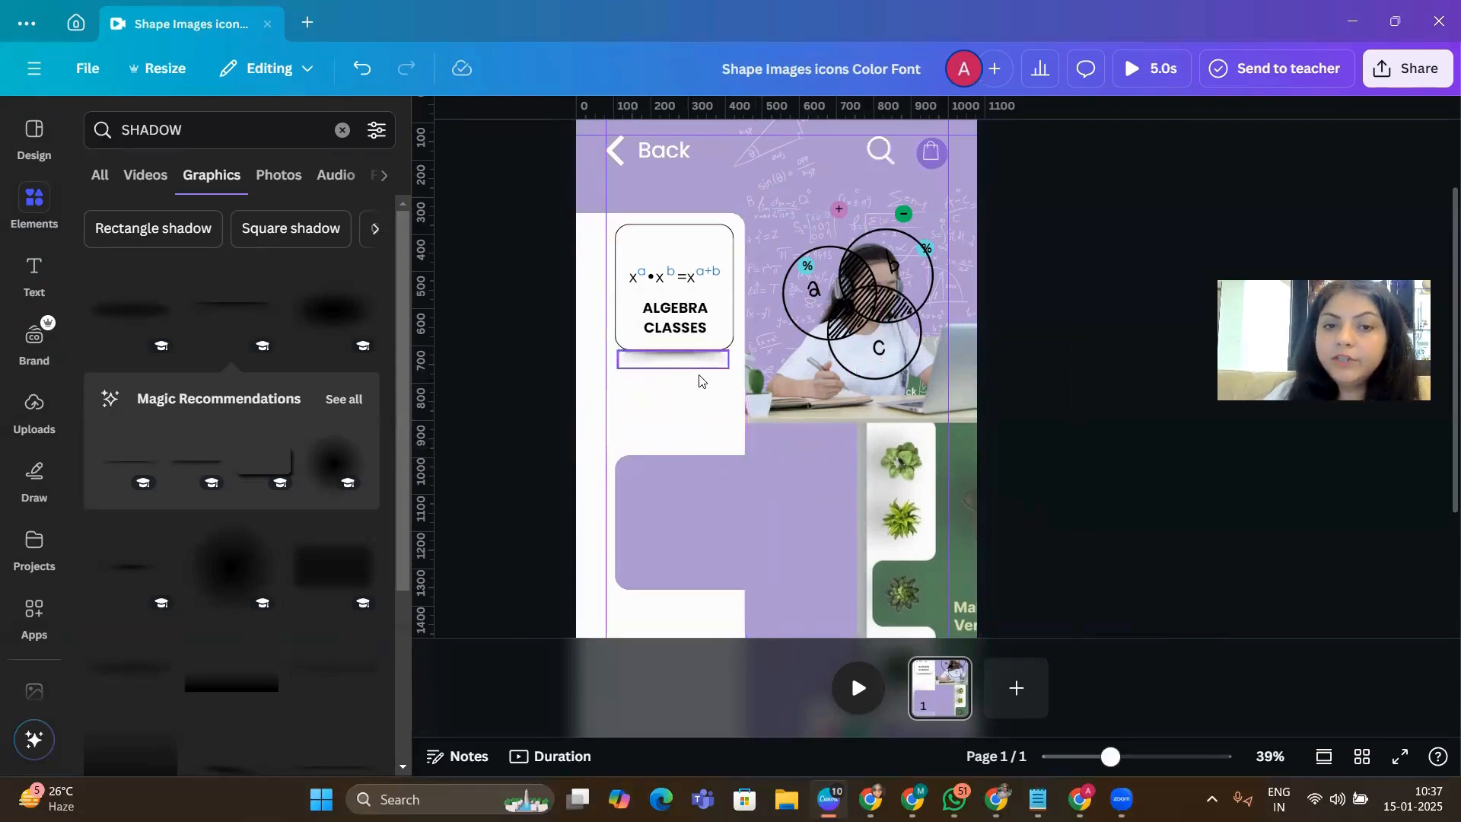
- Shorten the bordered card by lowering its upper edge to just above the exponent formula
click(671, 250)
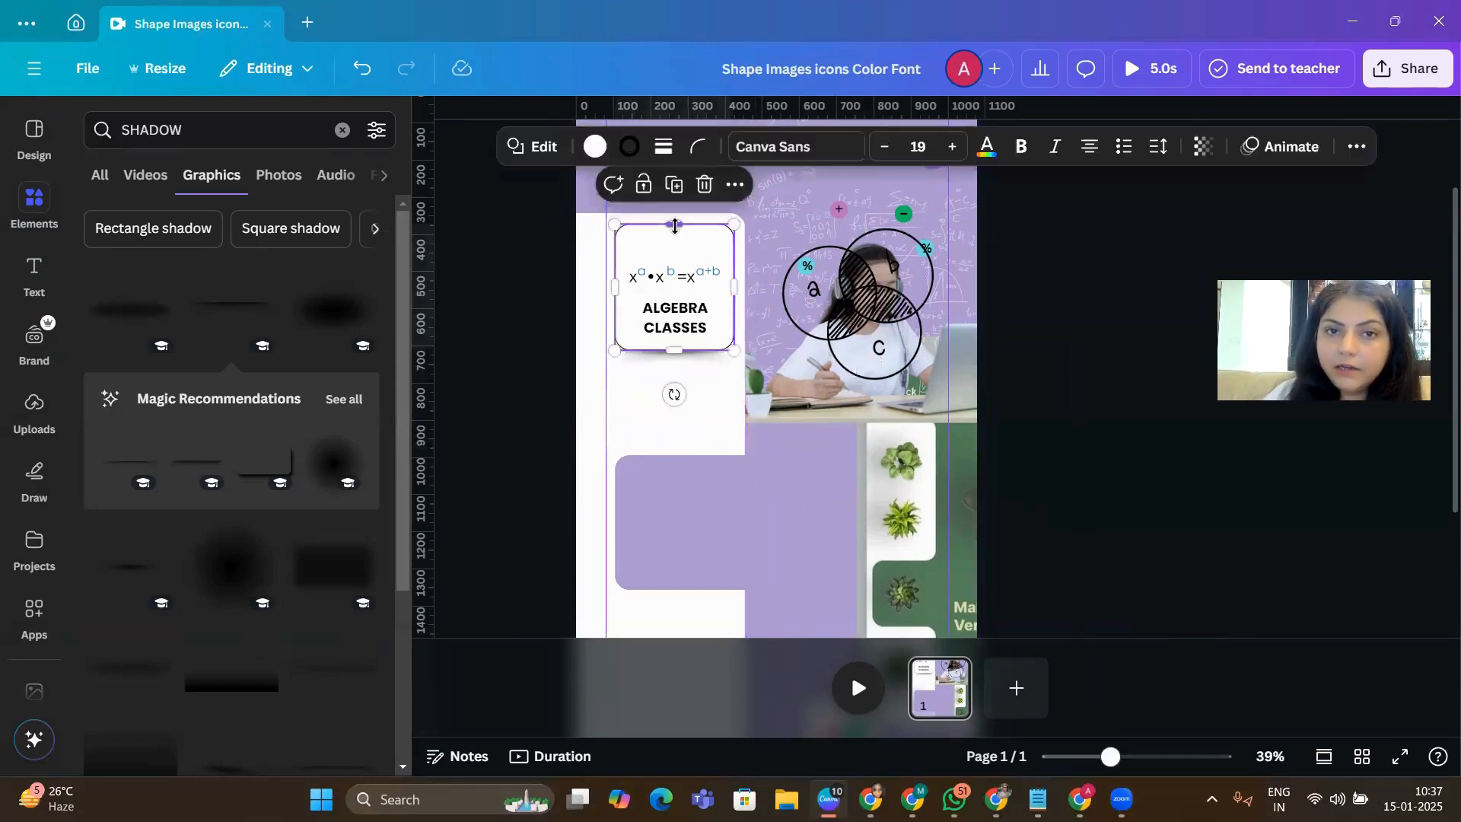
drag(674, 225, 673, 252)
click(1169, 452)
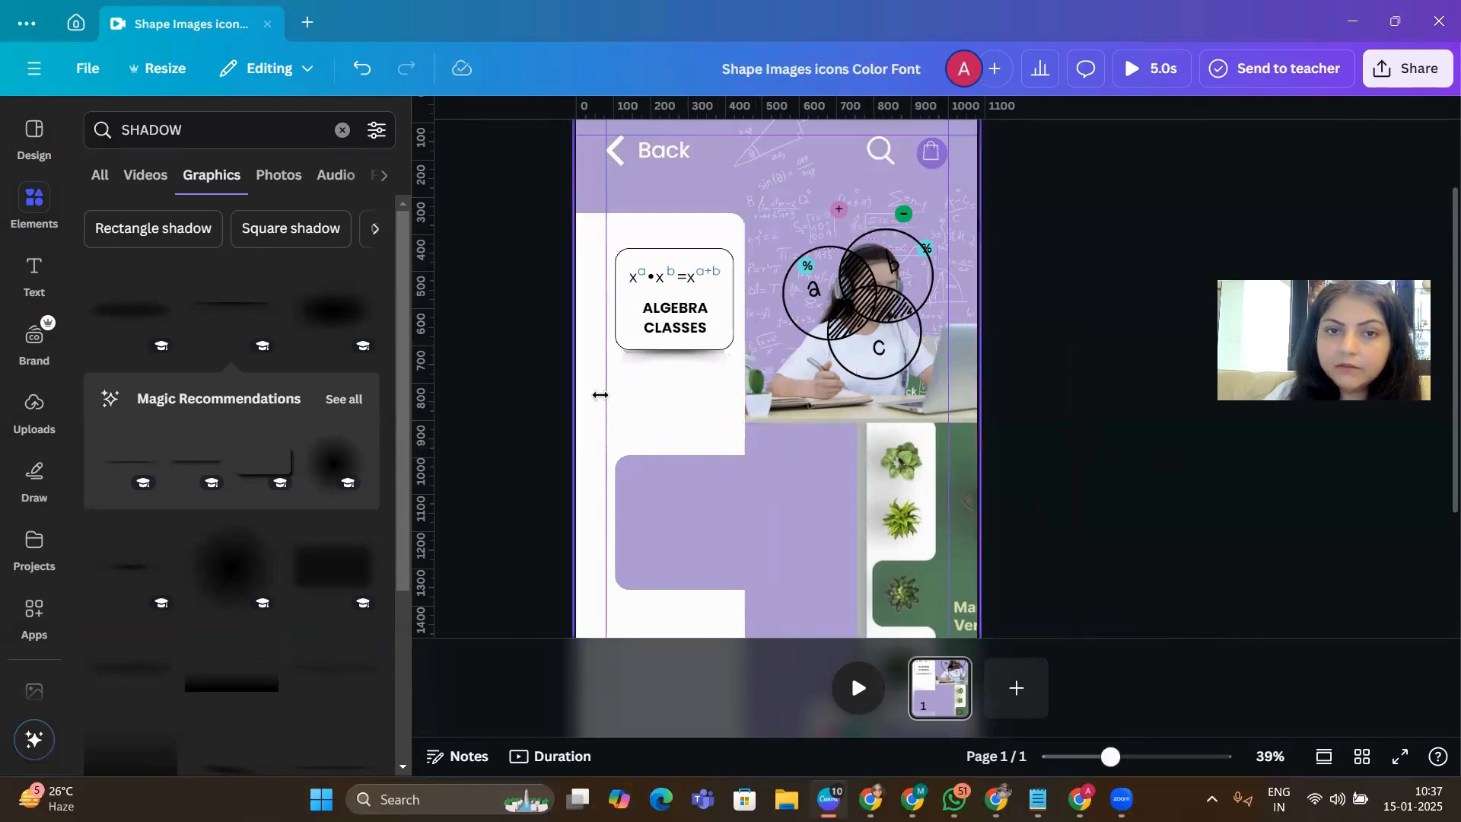
- Lock the white panel and nudge the whole algebra card, with its formula, label and shadow, up close to the panel's upper edge
click(655, 394)
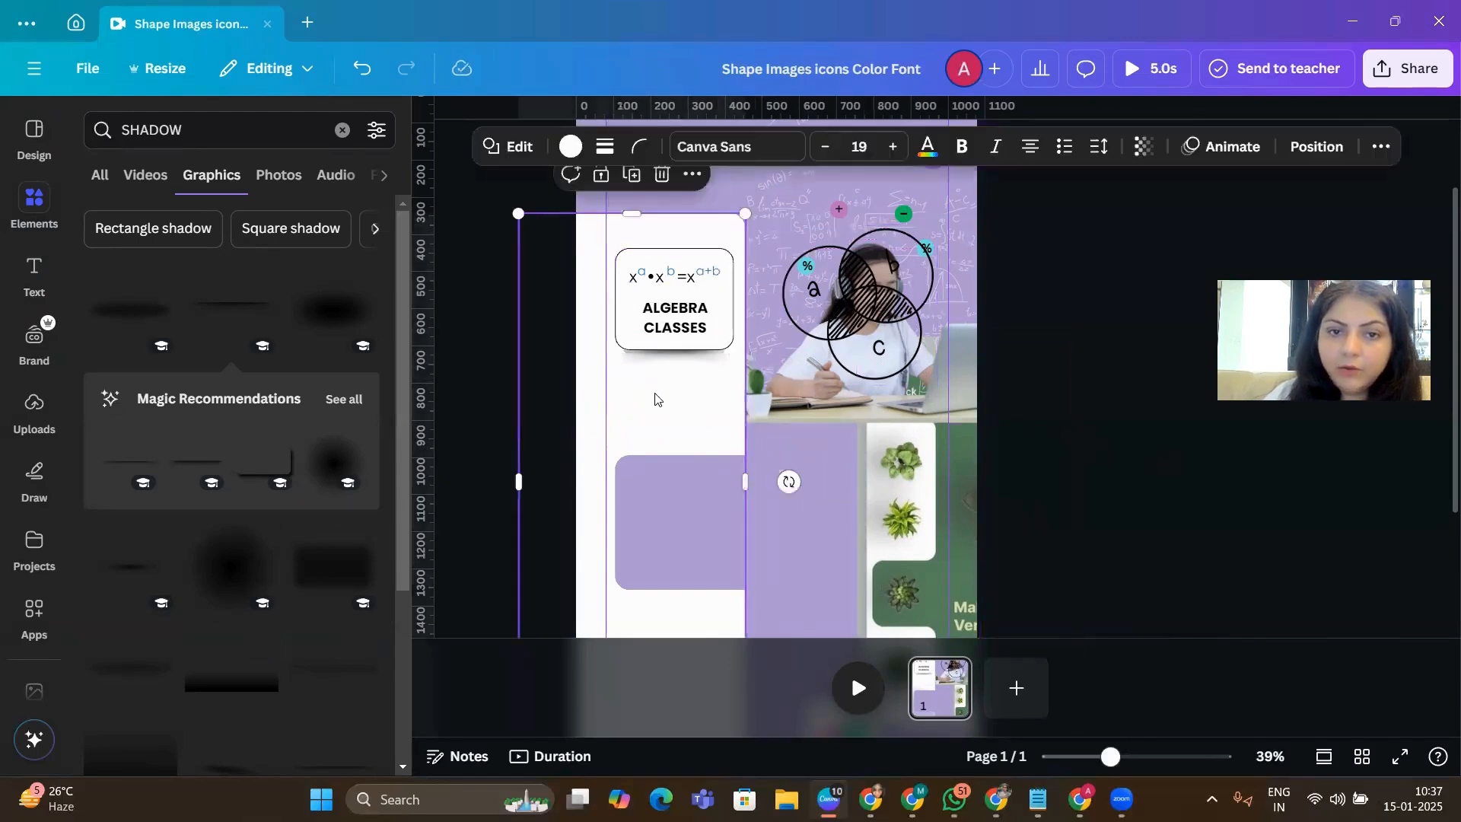
click(603, 176)
drag(685, 406, 657, 249)
key(Up)
key(Up)
key(Up)
key(Up)
key(Up)
key(Up)
key(Up)
key(Up)
key(Up)
key(Up)
key(Up)
key(Up)
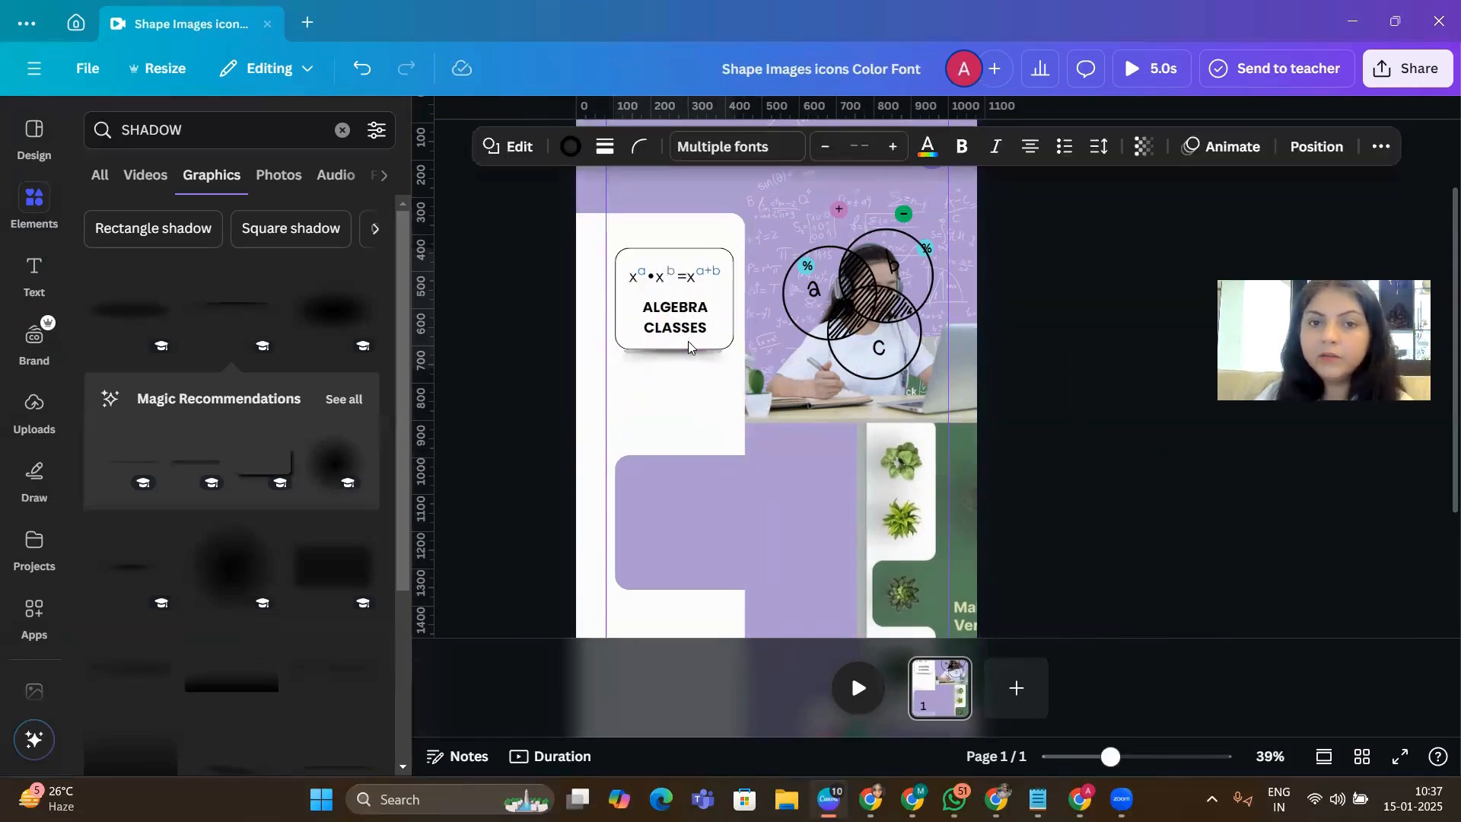
key(Up)
key(Up)
key(Up)
key(Up)
key(Up)
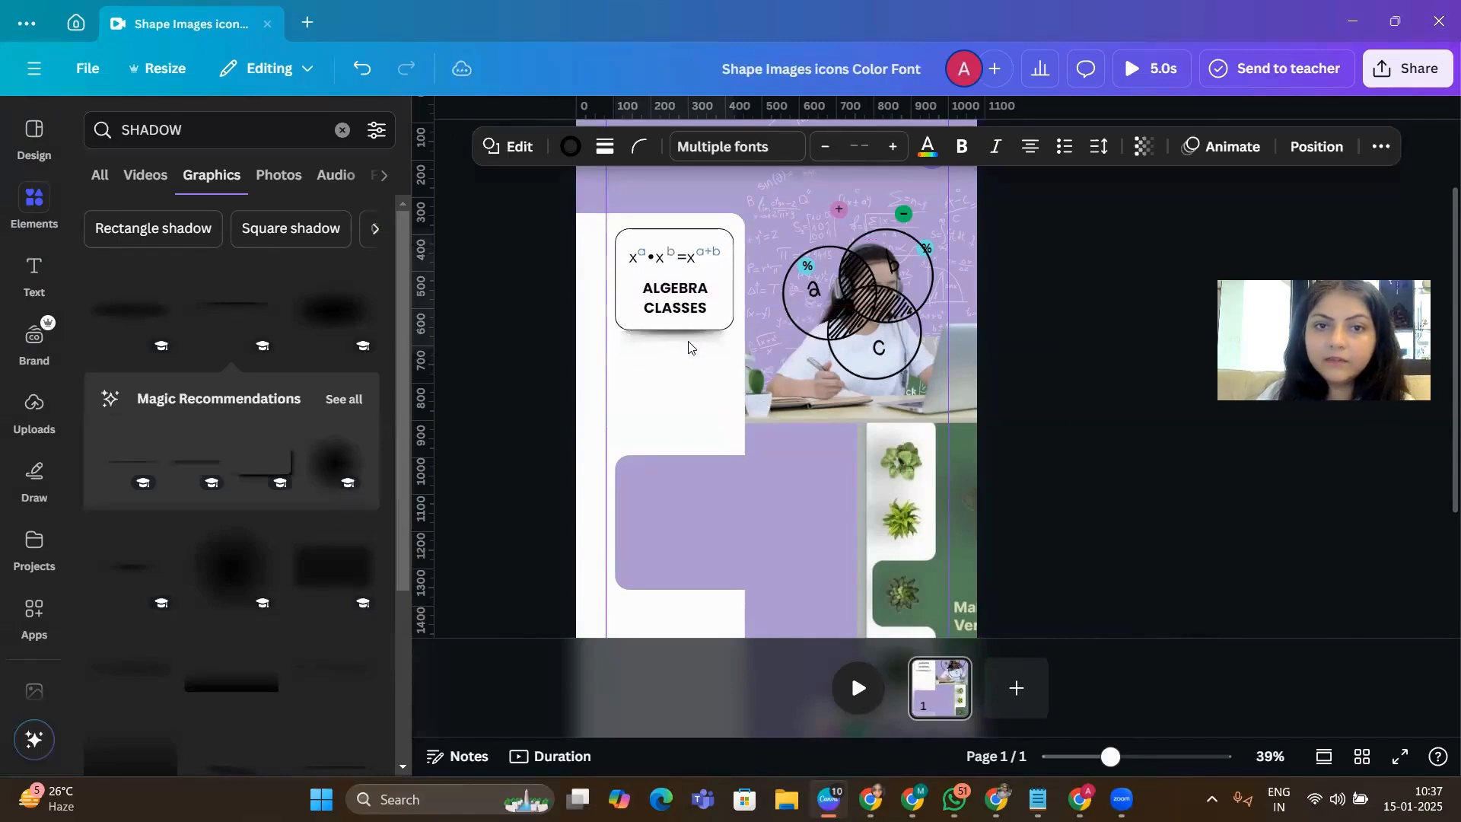
- Duplicate the algebra card with its label and shadow, without the formula, and place the copy directly below the original
click(1139, 438)
click(656, 297)
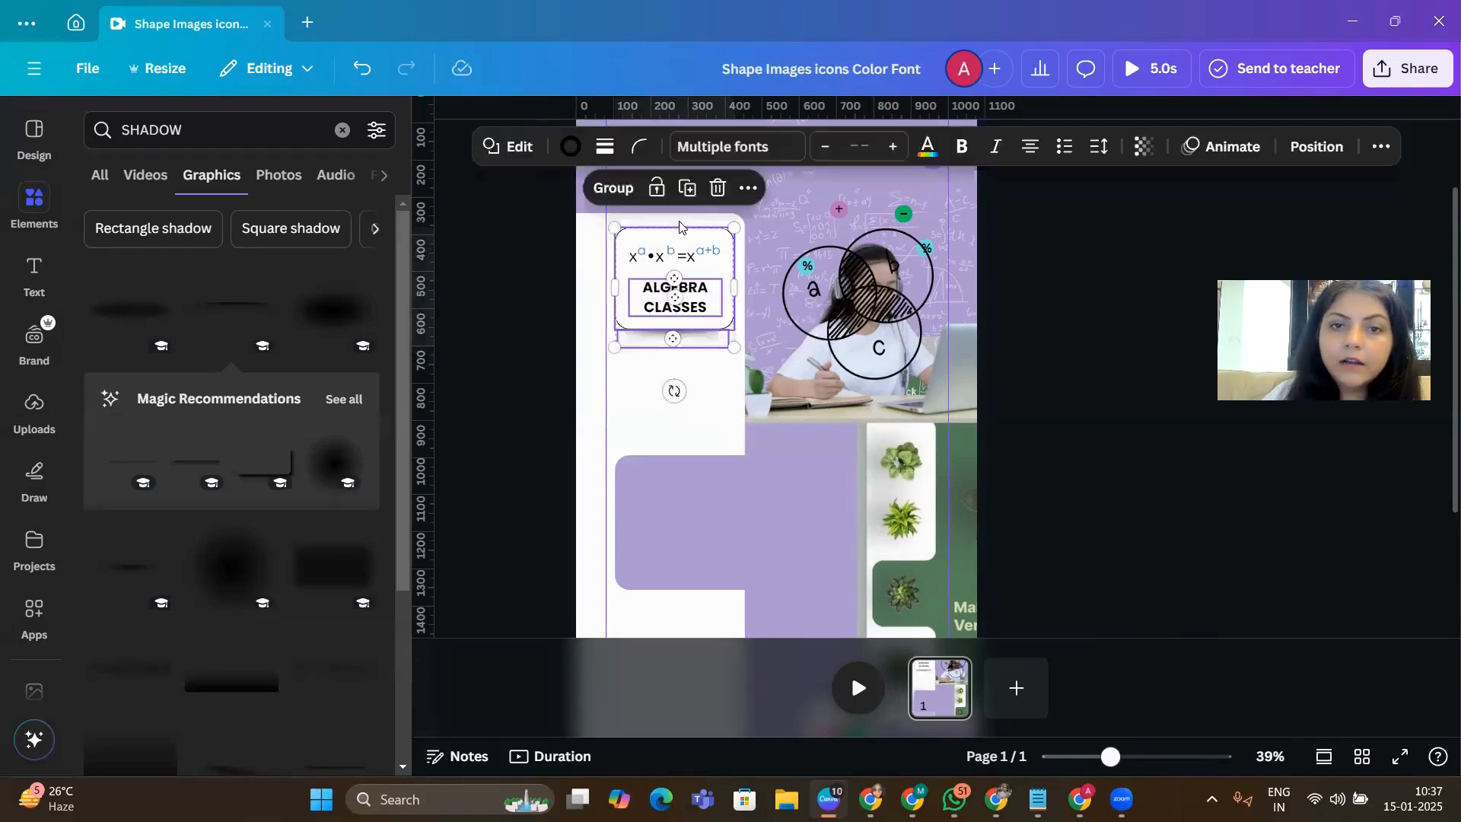
drag(655, 326, 662, 411)
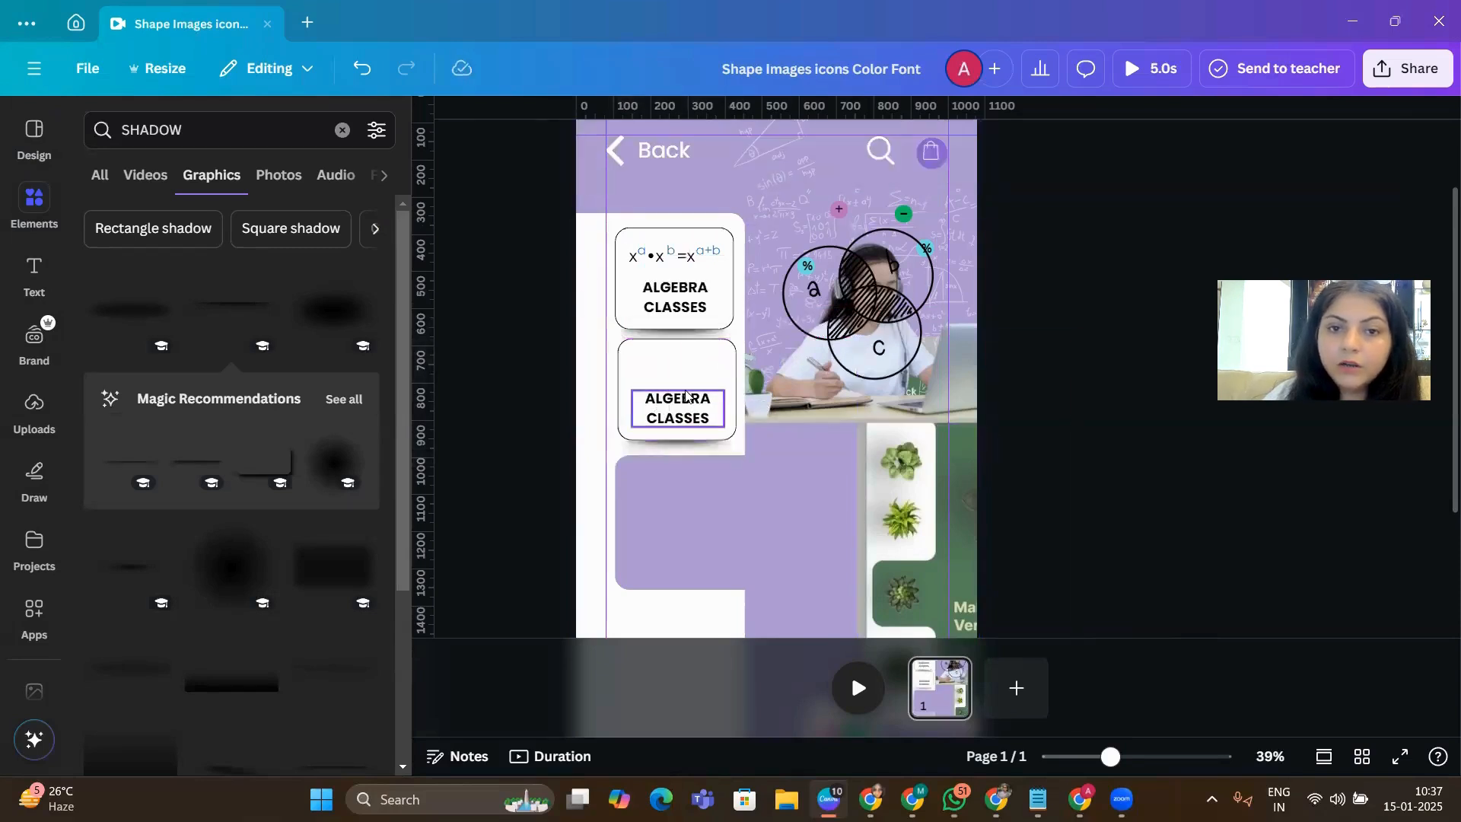
- Change the copied card's label to read "GEOMETRY CLASSES" in capitals
click(693, 408)
click(701, 404)
drag(701, 404, 644, 398)
text(gE)
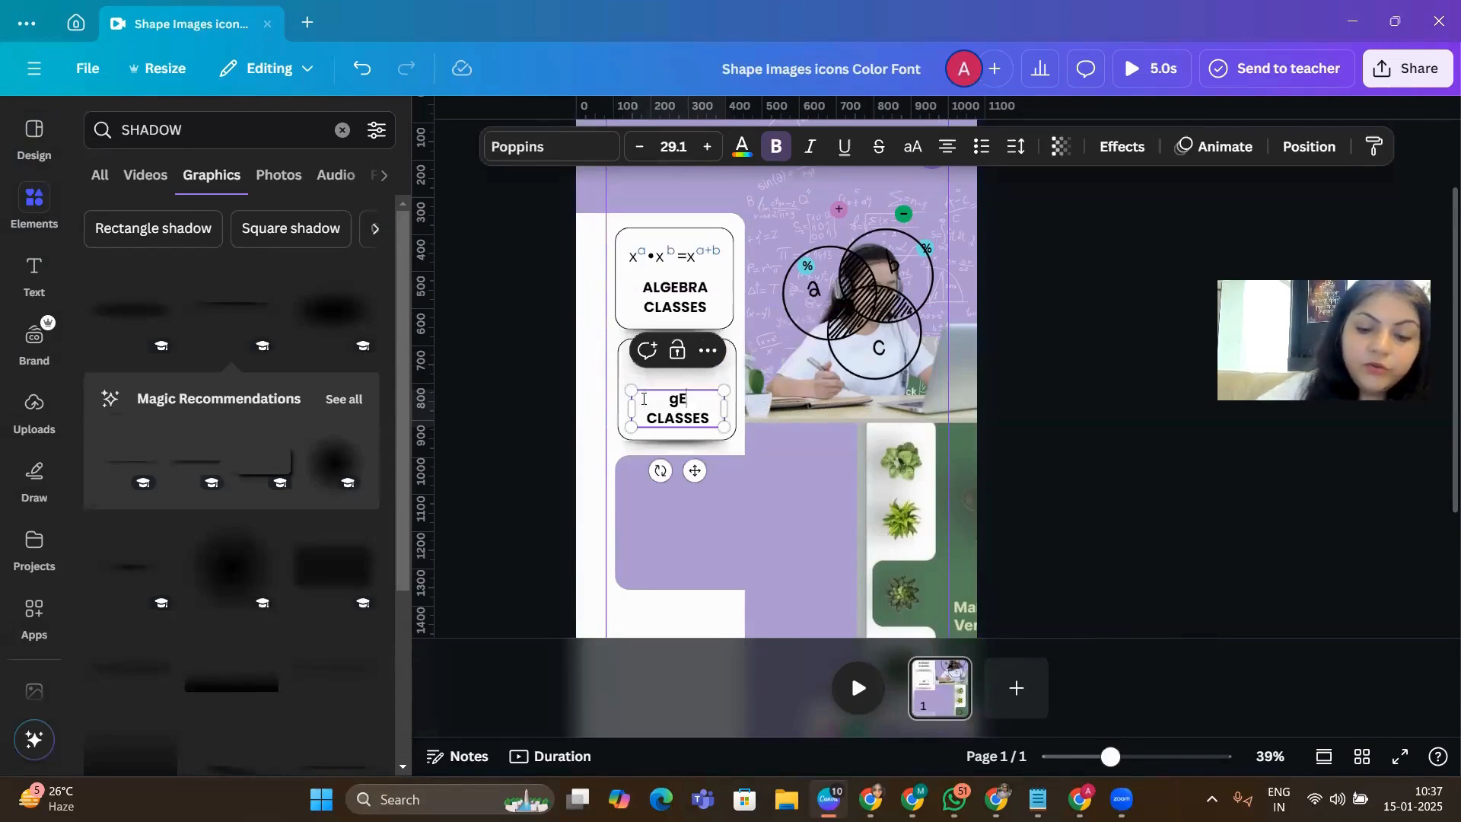
text(OMETRY)
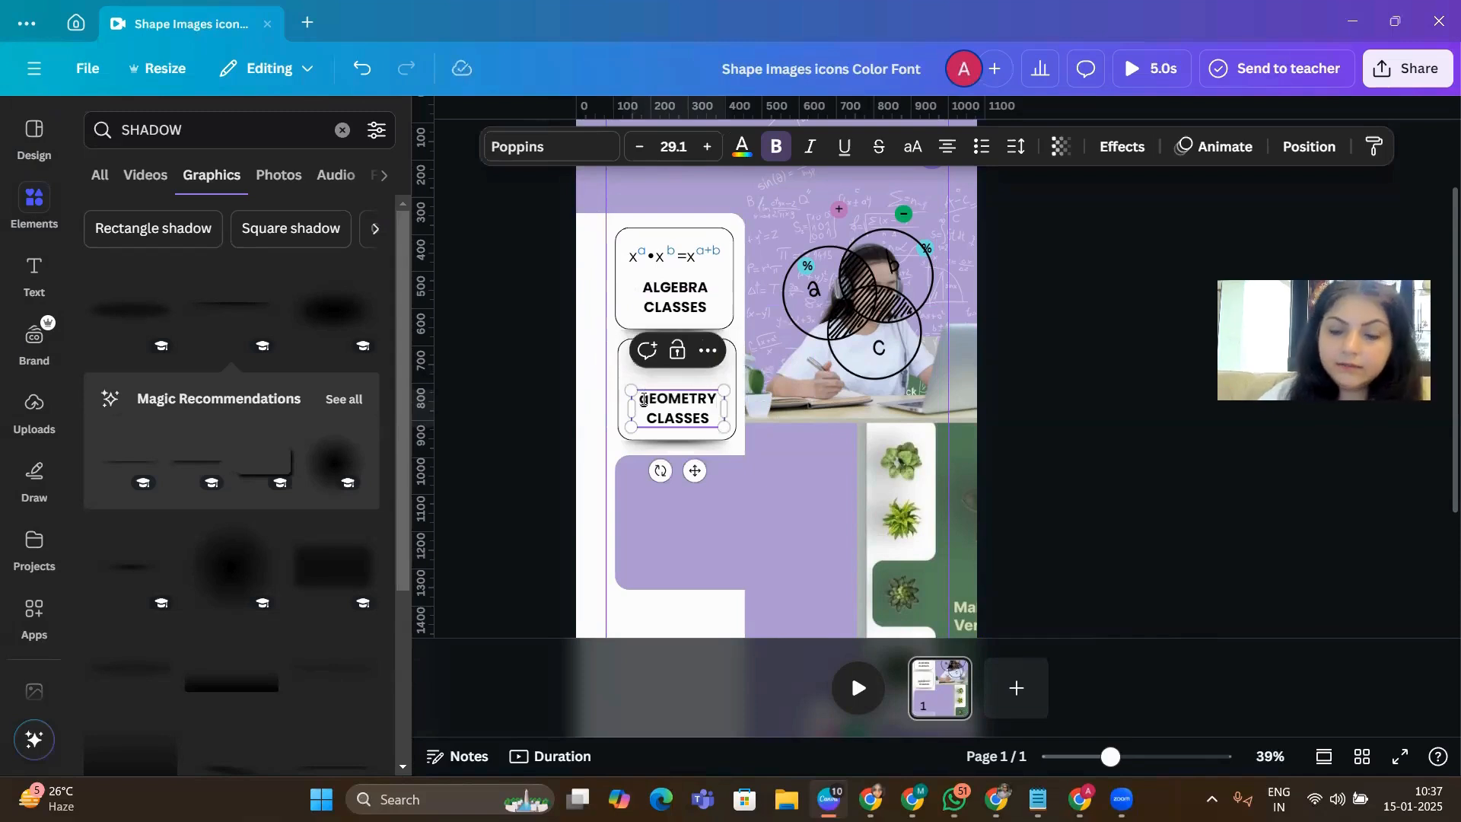
key(BackSpace)
key(BackSpace)
key(BackSpace)
key(BackSpace)
key(BackSpace)
key(BackSpace)
key(BackSpace)
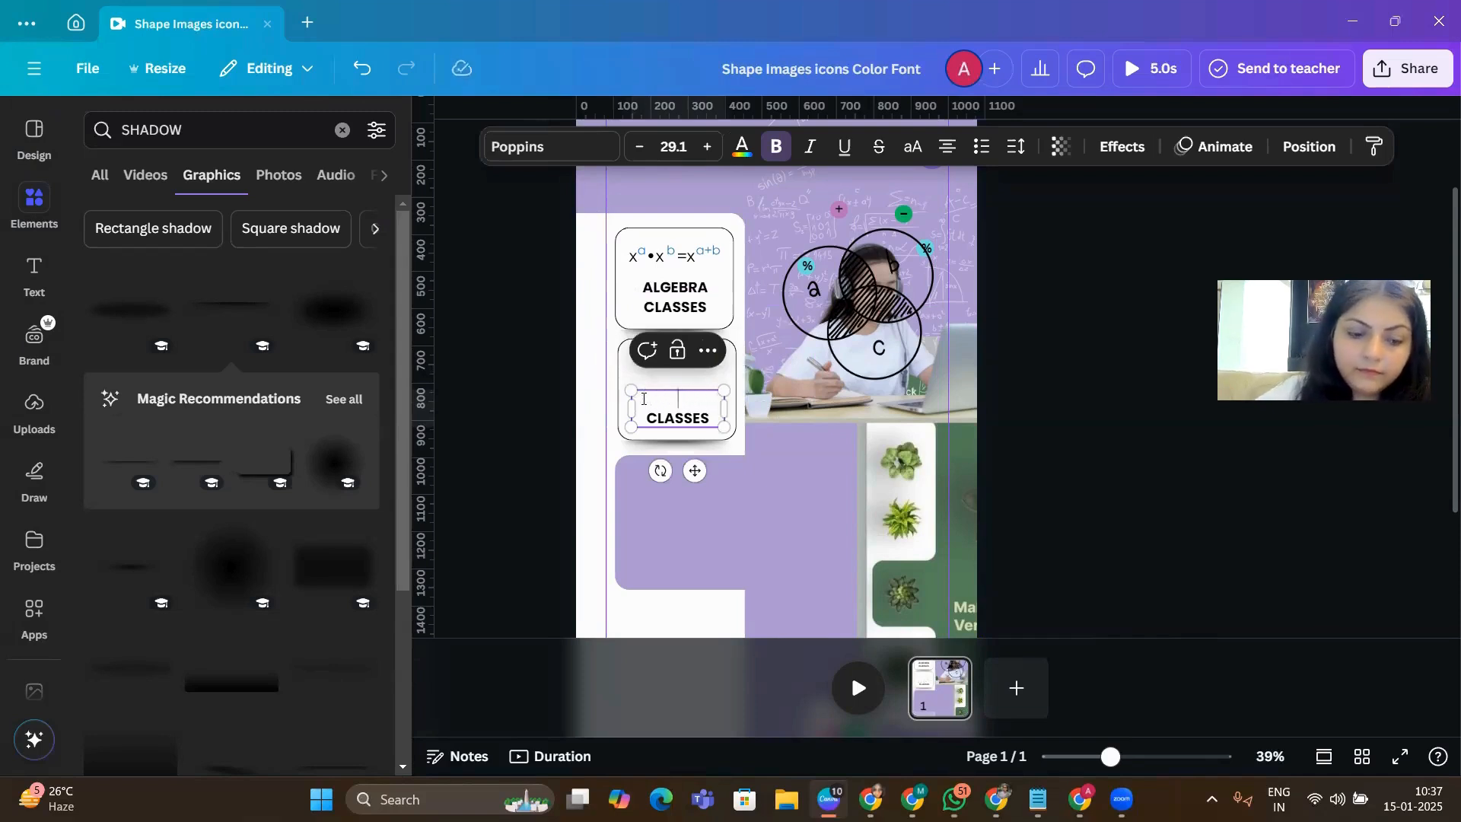
text(EOMETRY)
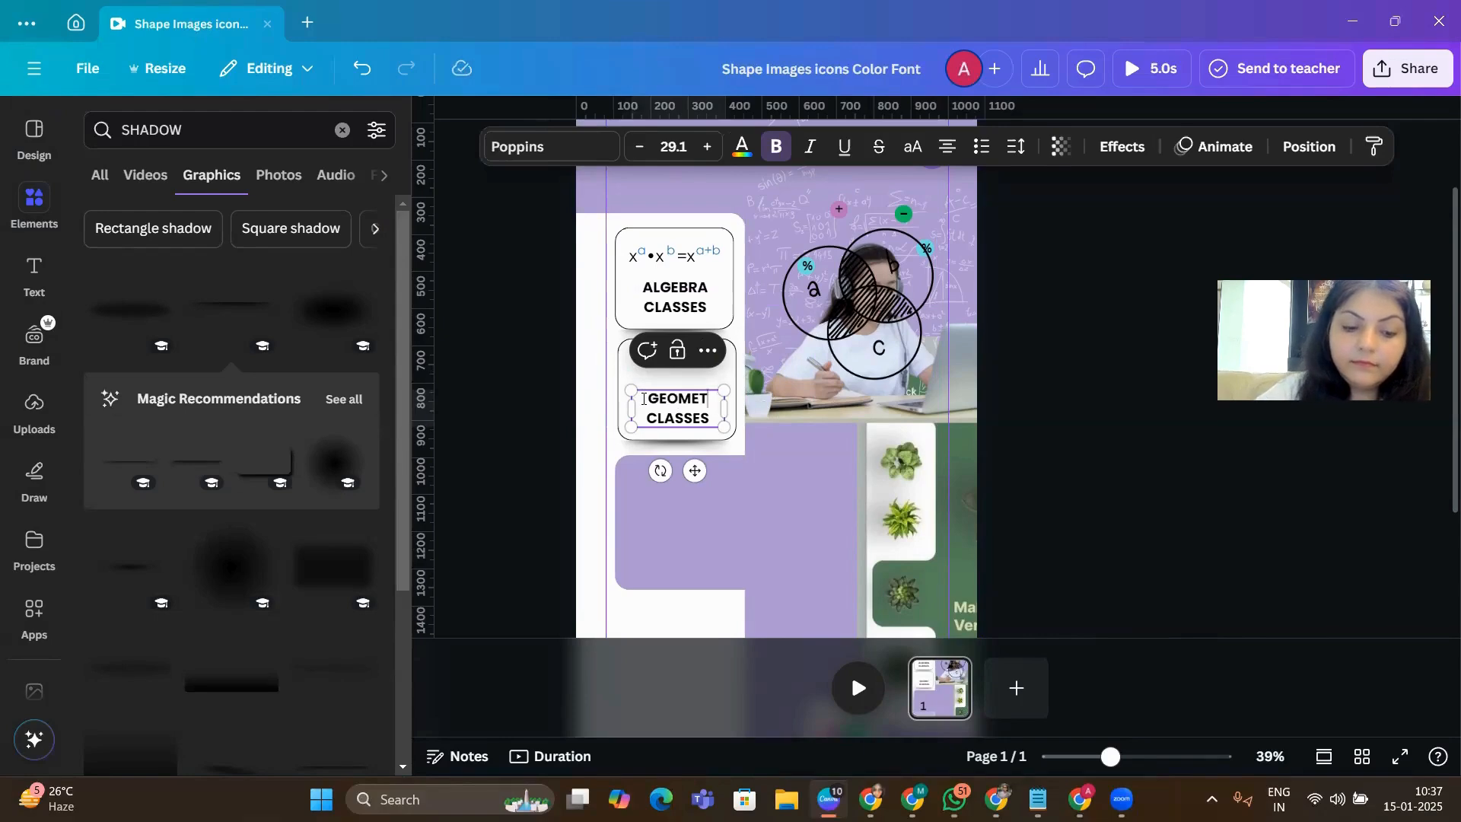
- Finish the geometry label and move the Simple Maths logo image up beside the purple rounded shape
click(1015, 464)
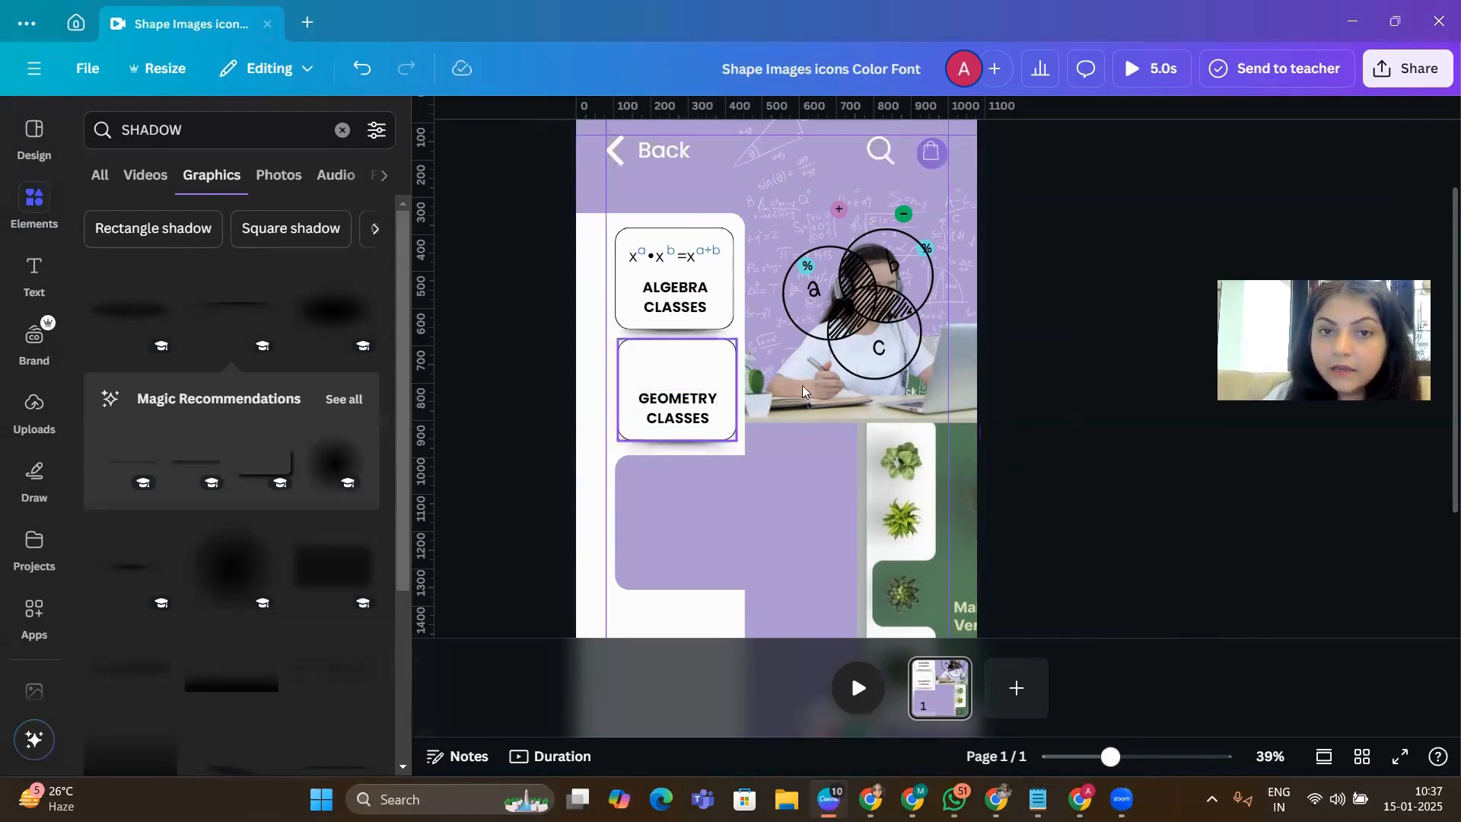
scroll(802, 385, down, 3)
drag(831, 600, 801, 375)
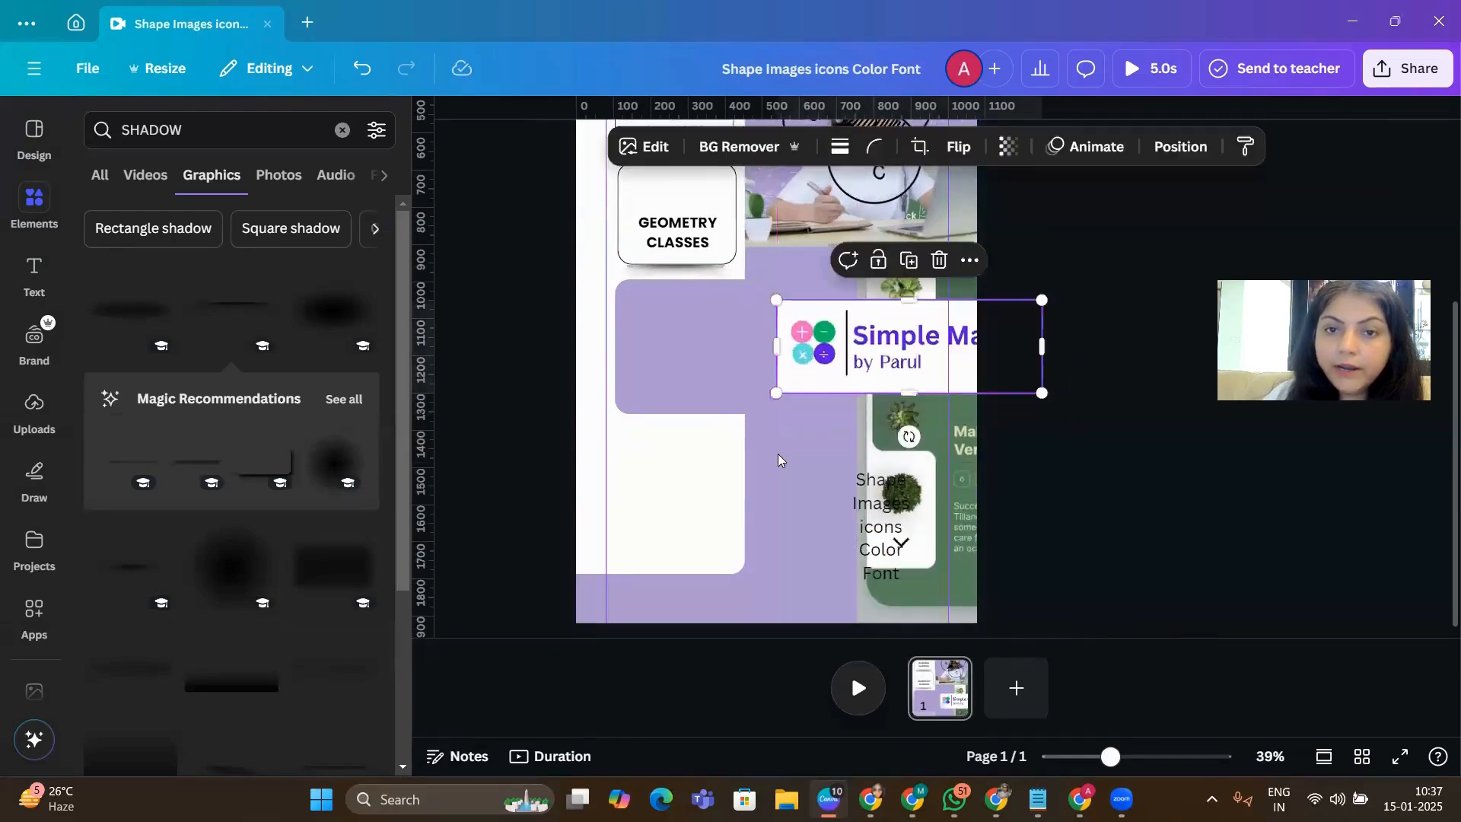
scroll(775, 452, up, 4)
- Colour the ALGEBRA CLASSES label pink and the GEOMETRY CLASSES label purple, using the photo colours from the logo
click(689, 405)
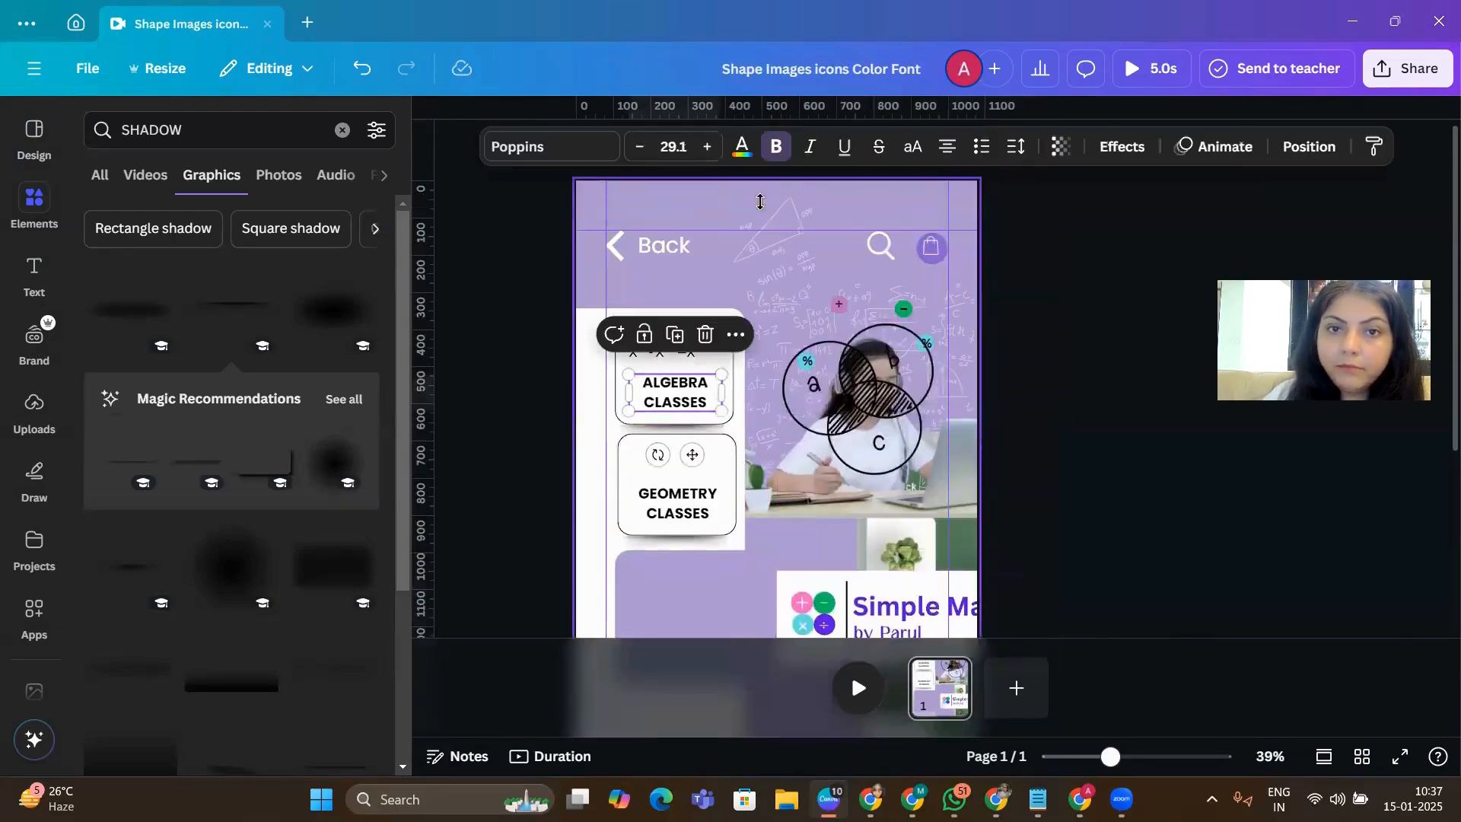
click(742, 146)
click(359, 594)
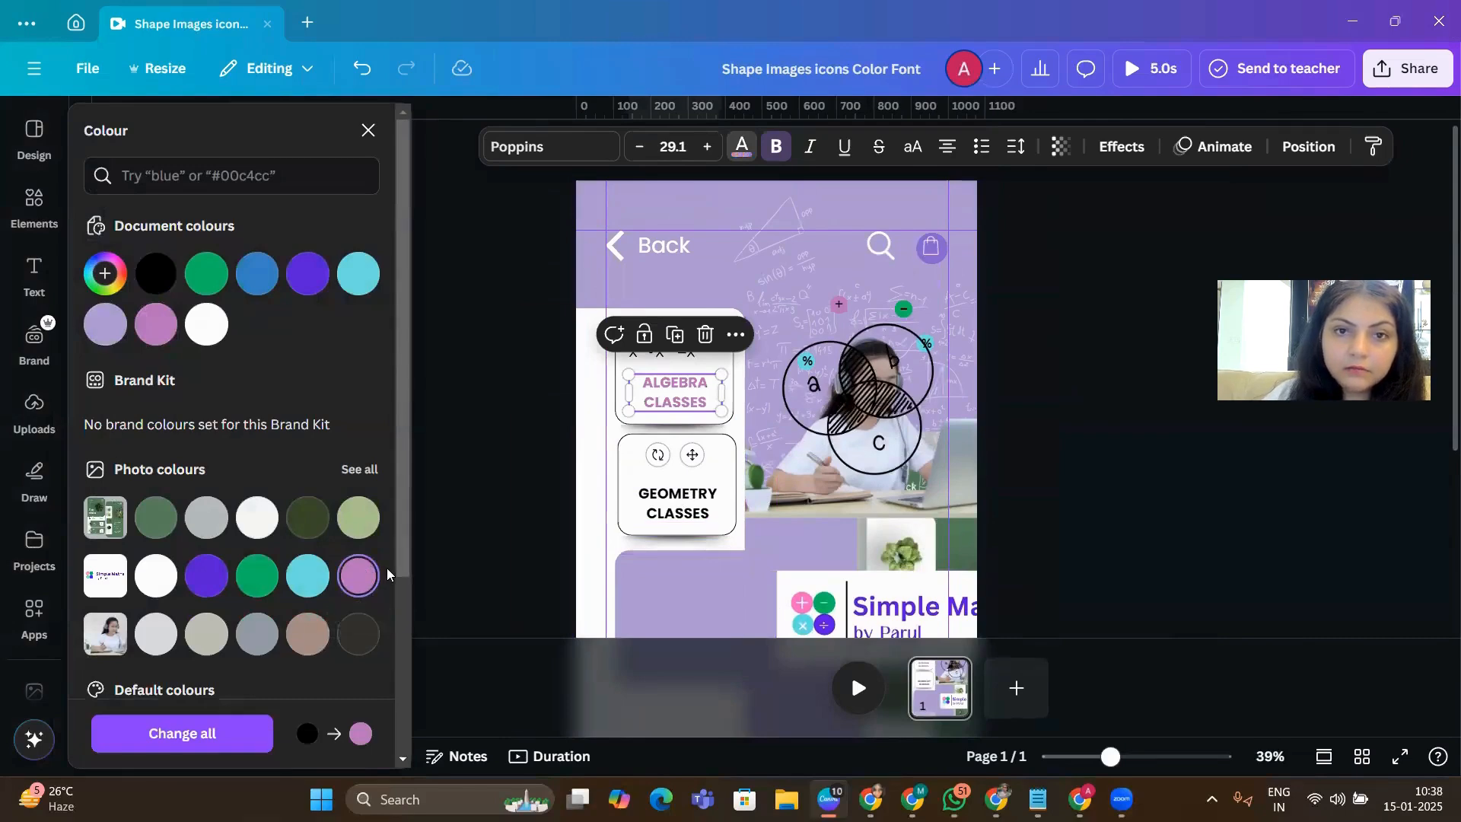
click(660, 522)
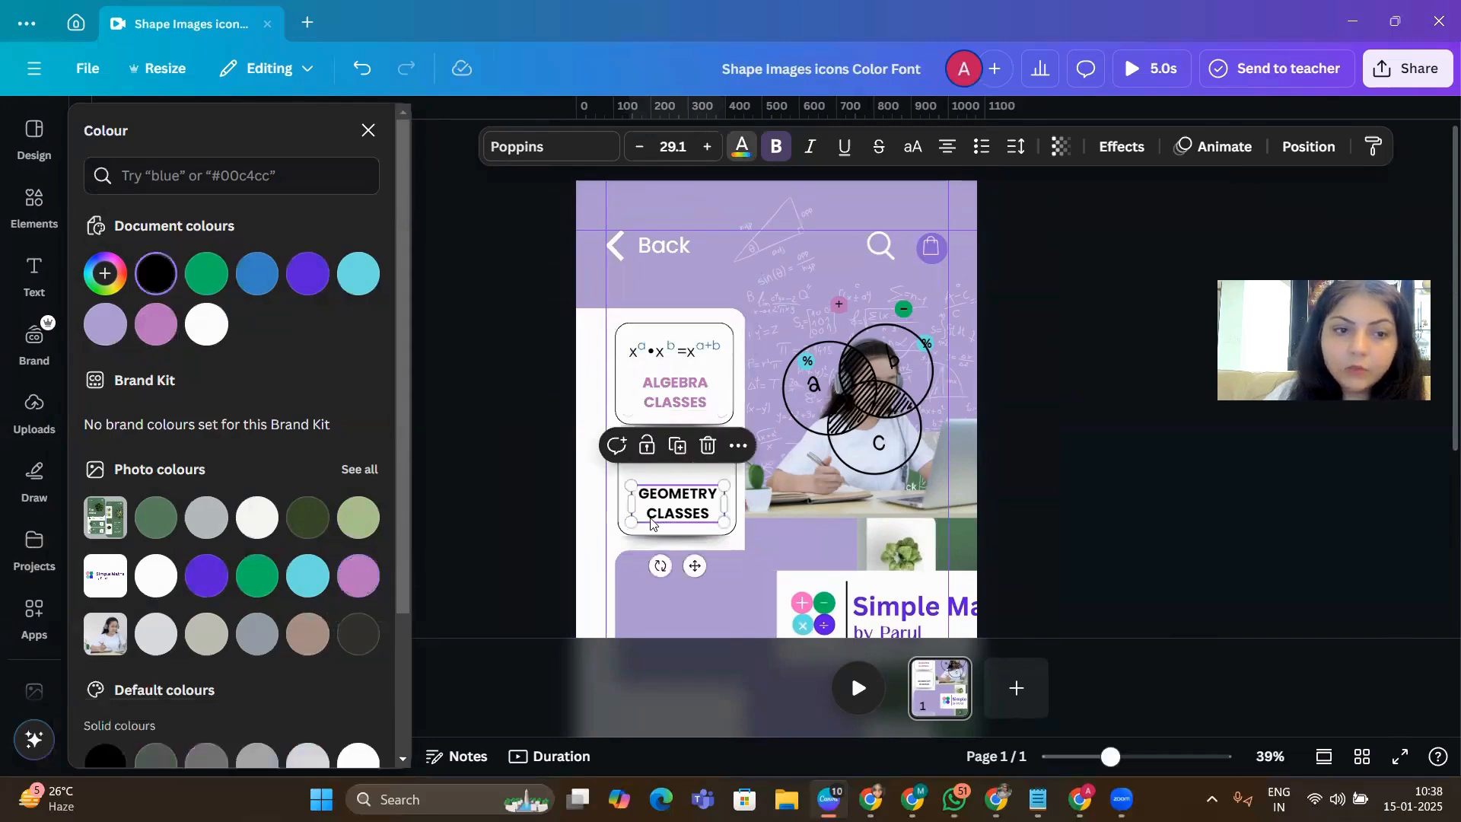
click(207, 576)
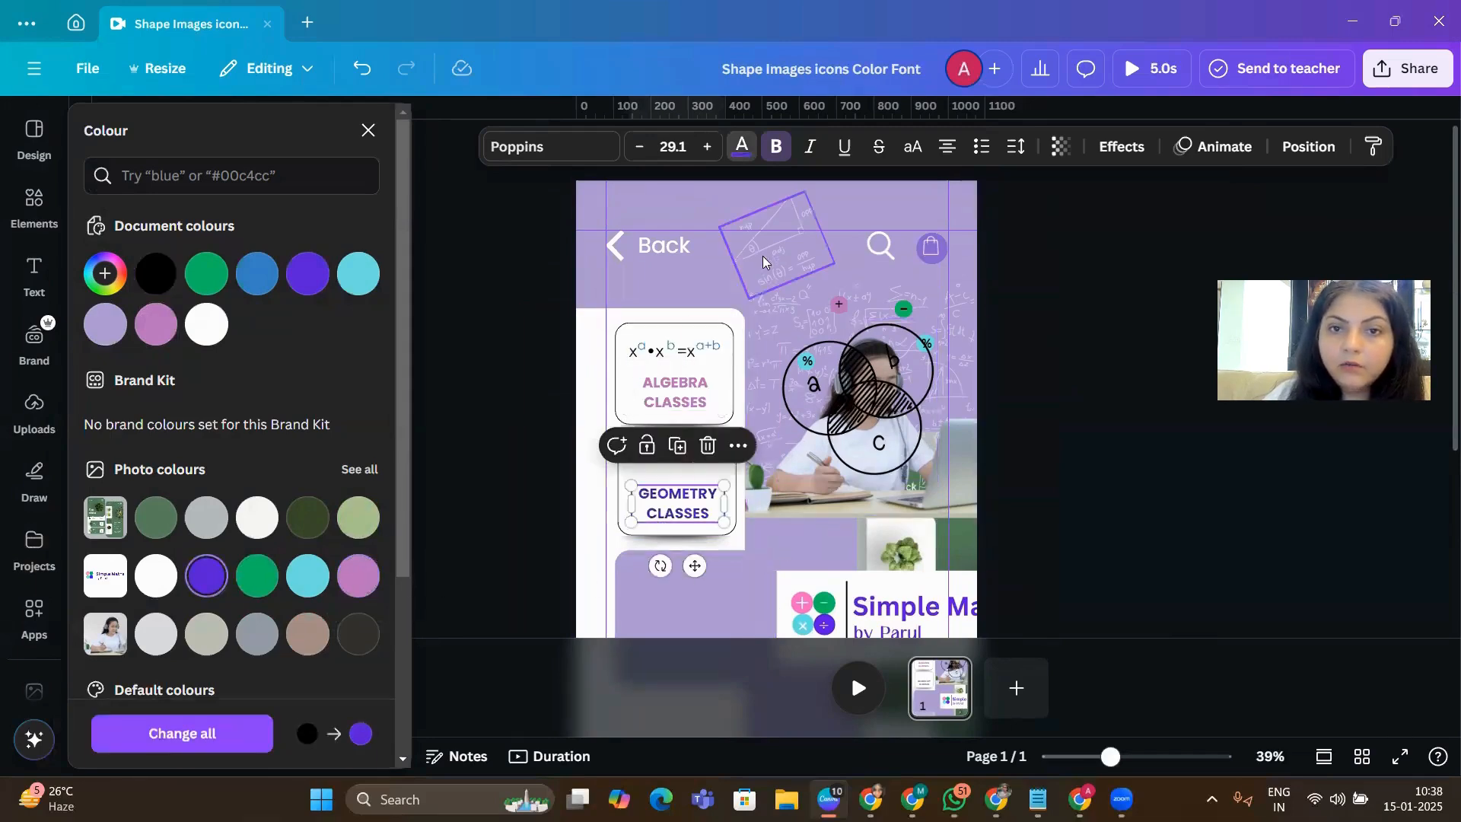
- Shrink the three-circle Venn graphic to about 148 px wide and move it onto the upper part of the geometry card
click(873, 205)
scroll(930, 483, down, 2)
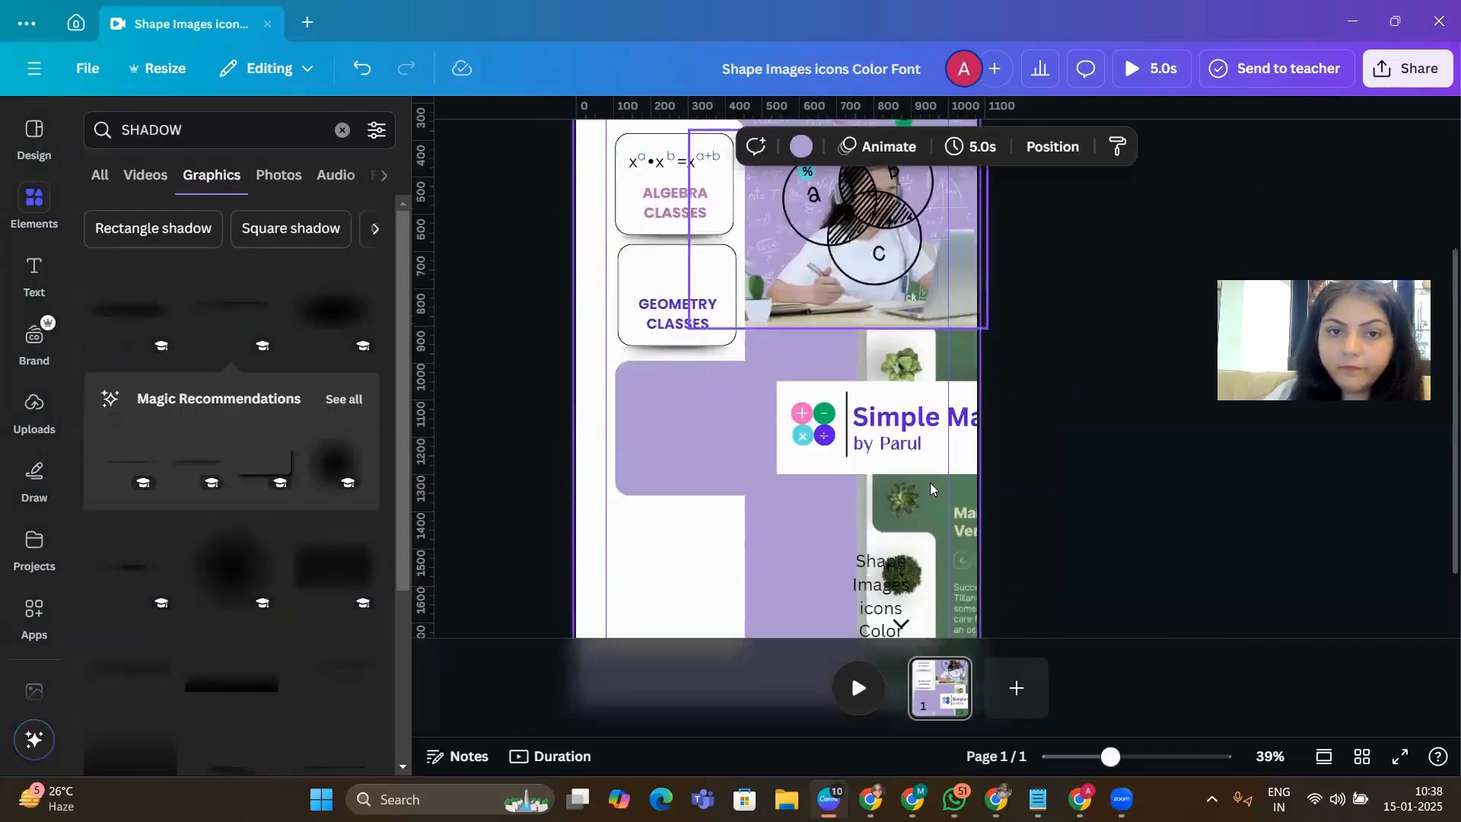
click(663, 416)
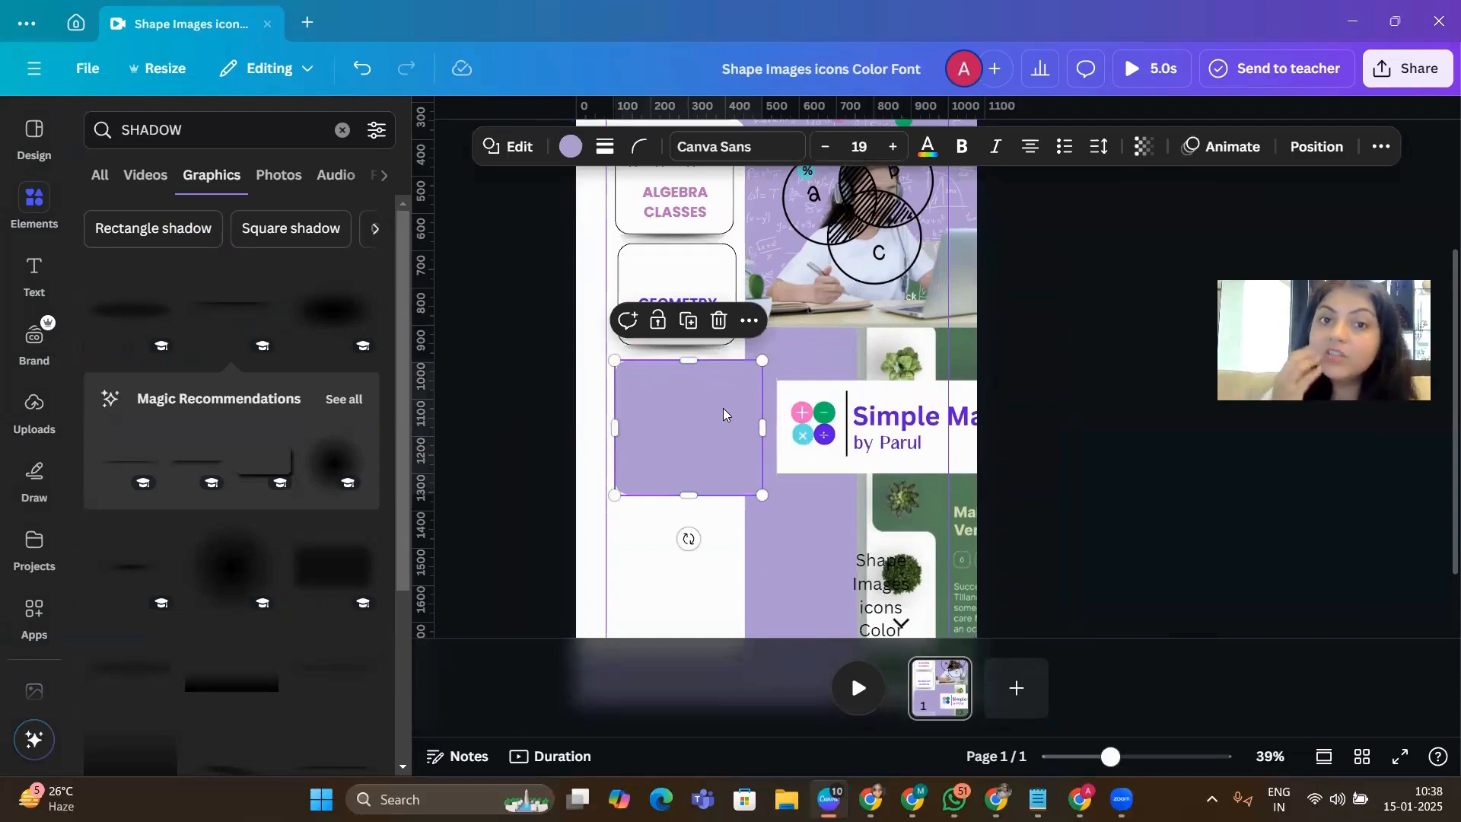
click(863, 239)
scroll(955, 329, up, 3)
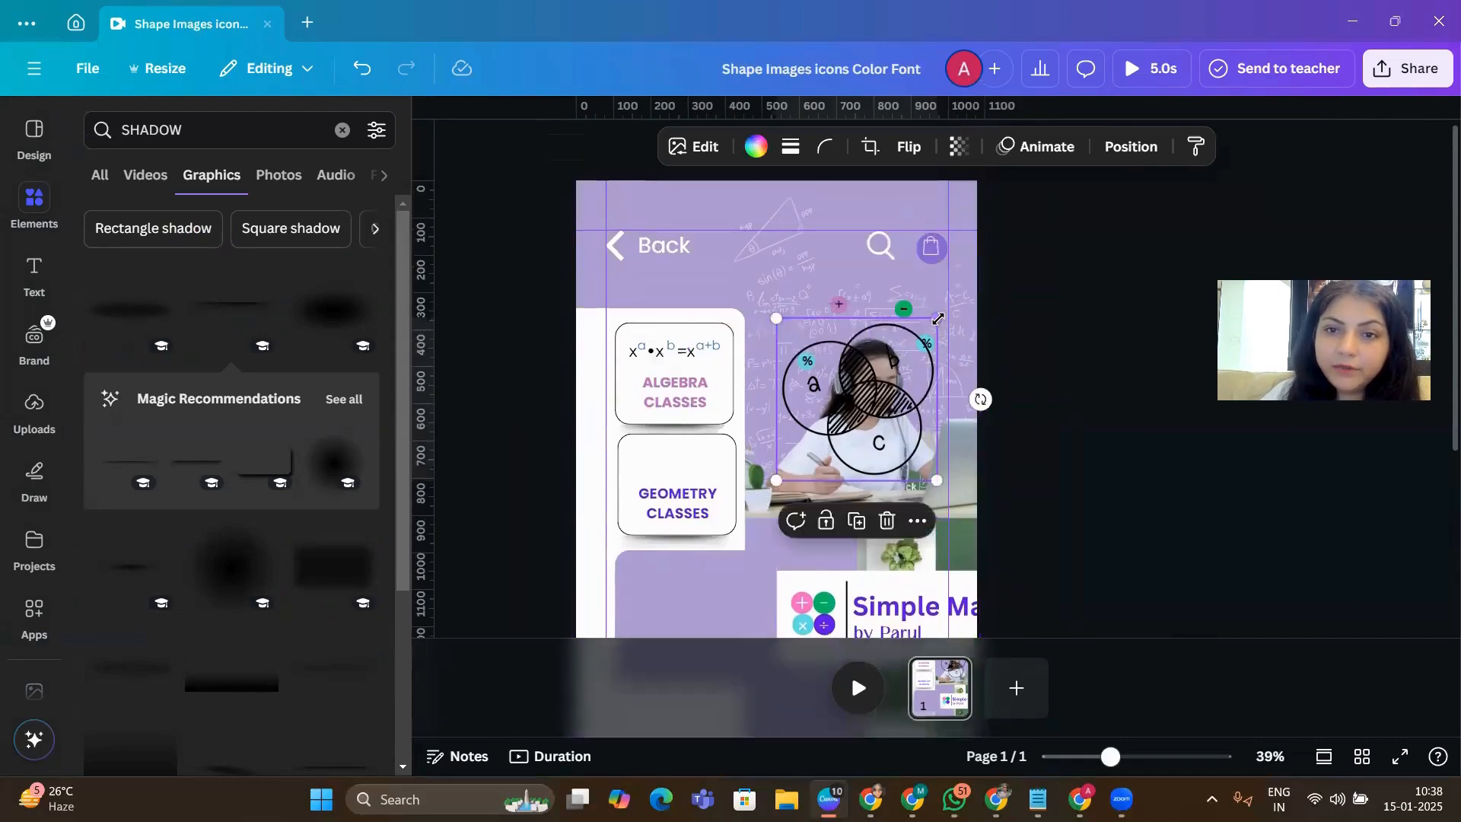
drag(936, 318, 675, 457)
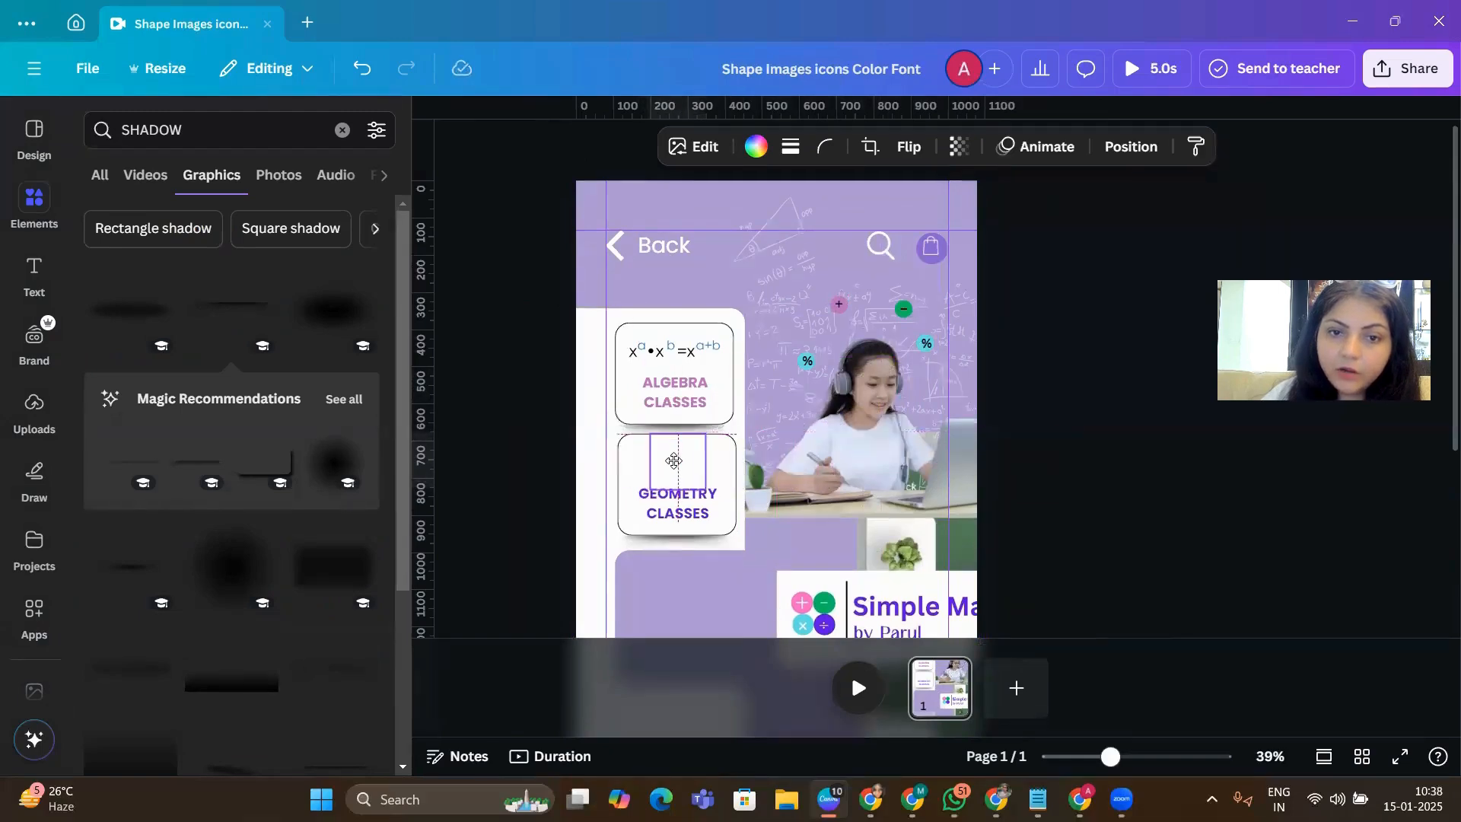
- Bring the Venn graphic in front of the geometry card and shift it and the label slightly down so they do not overlap
click(1141, 147)
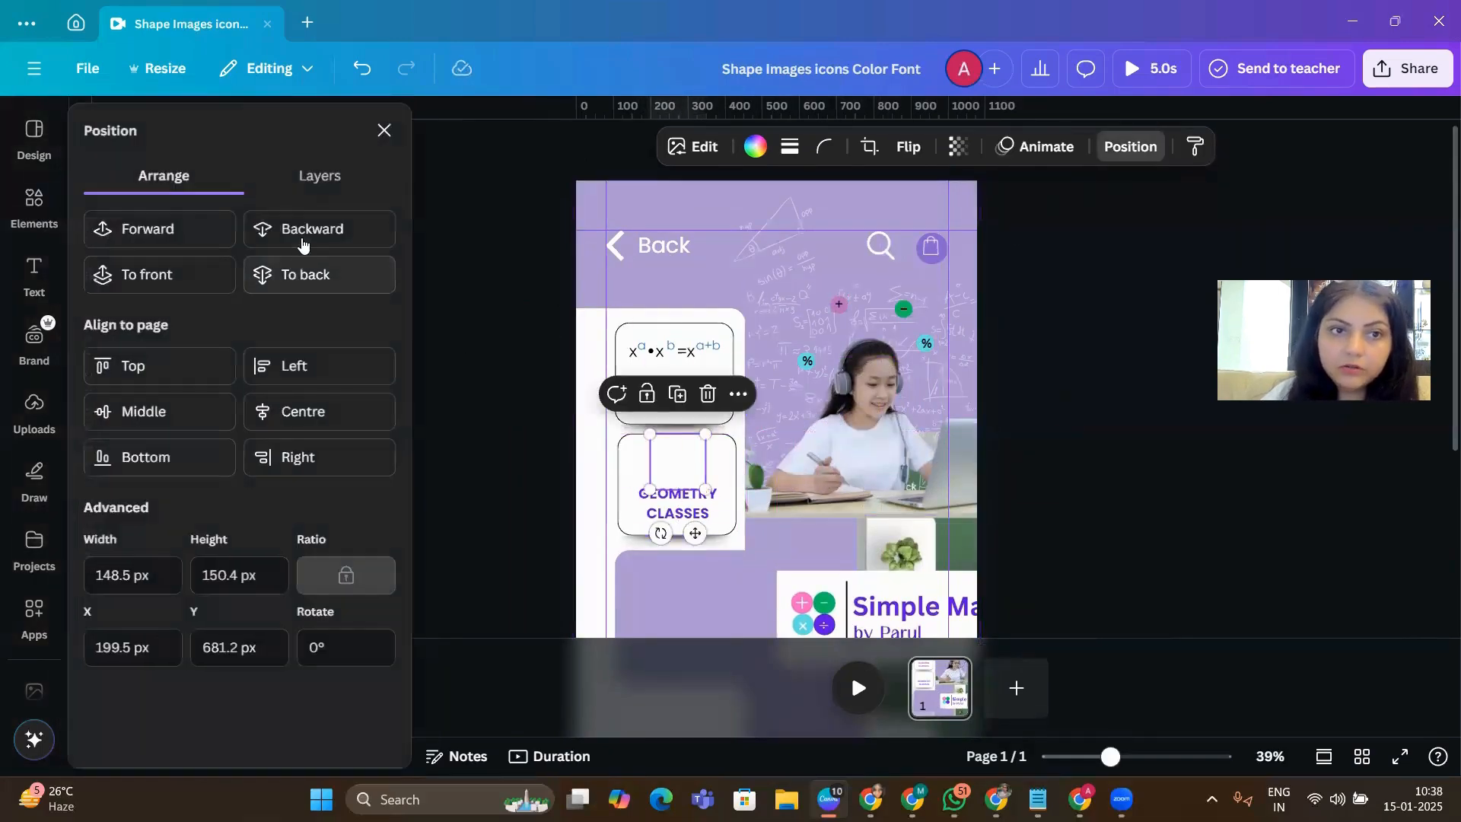
click(126, 235)
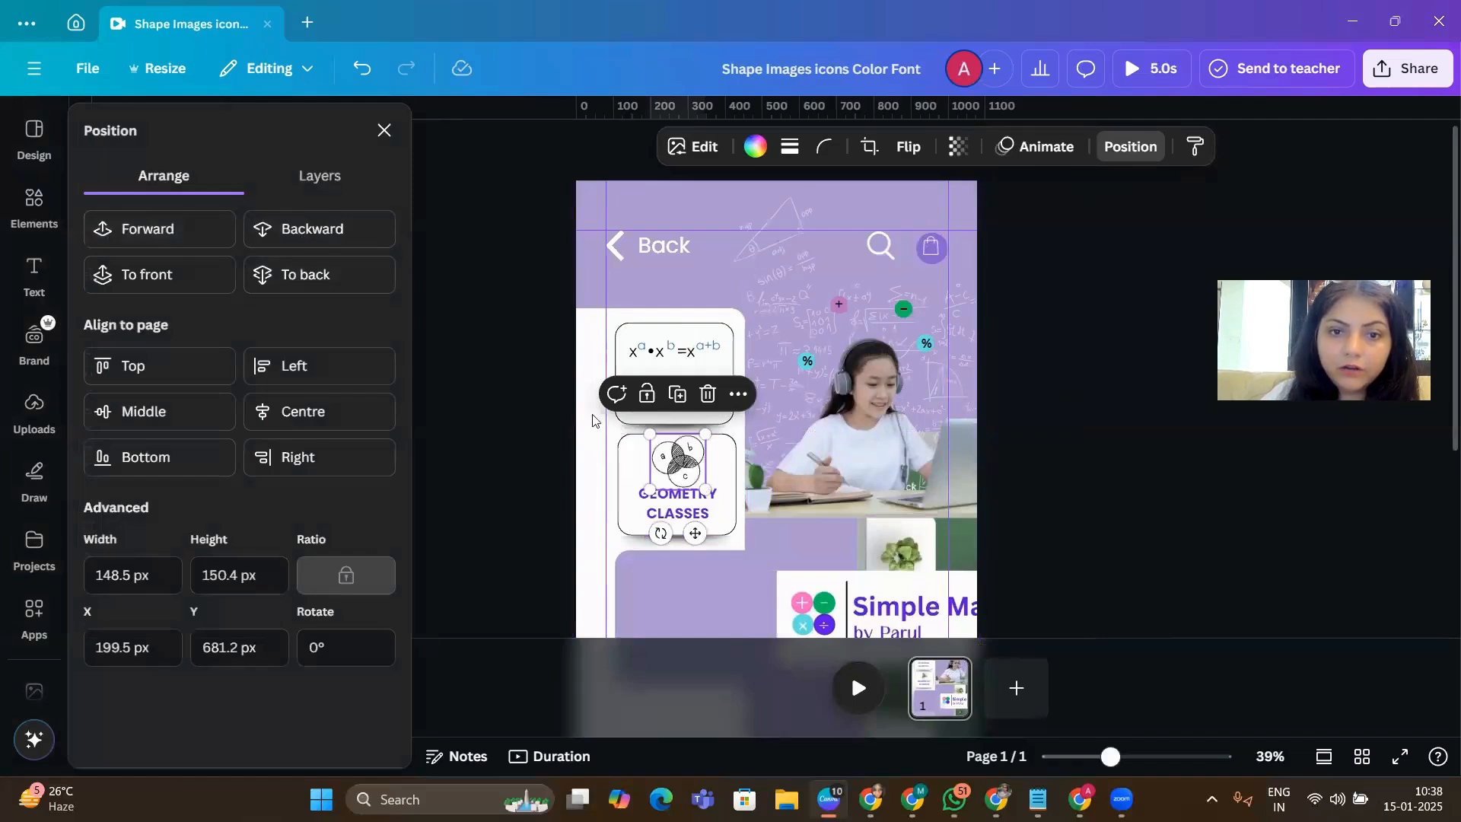
drag(671, 505, 675, 483)
click(676, 480)
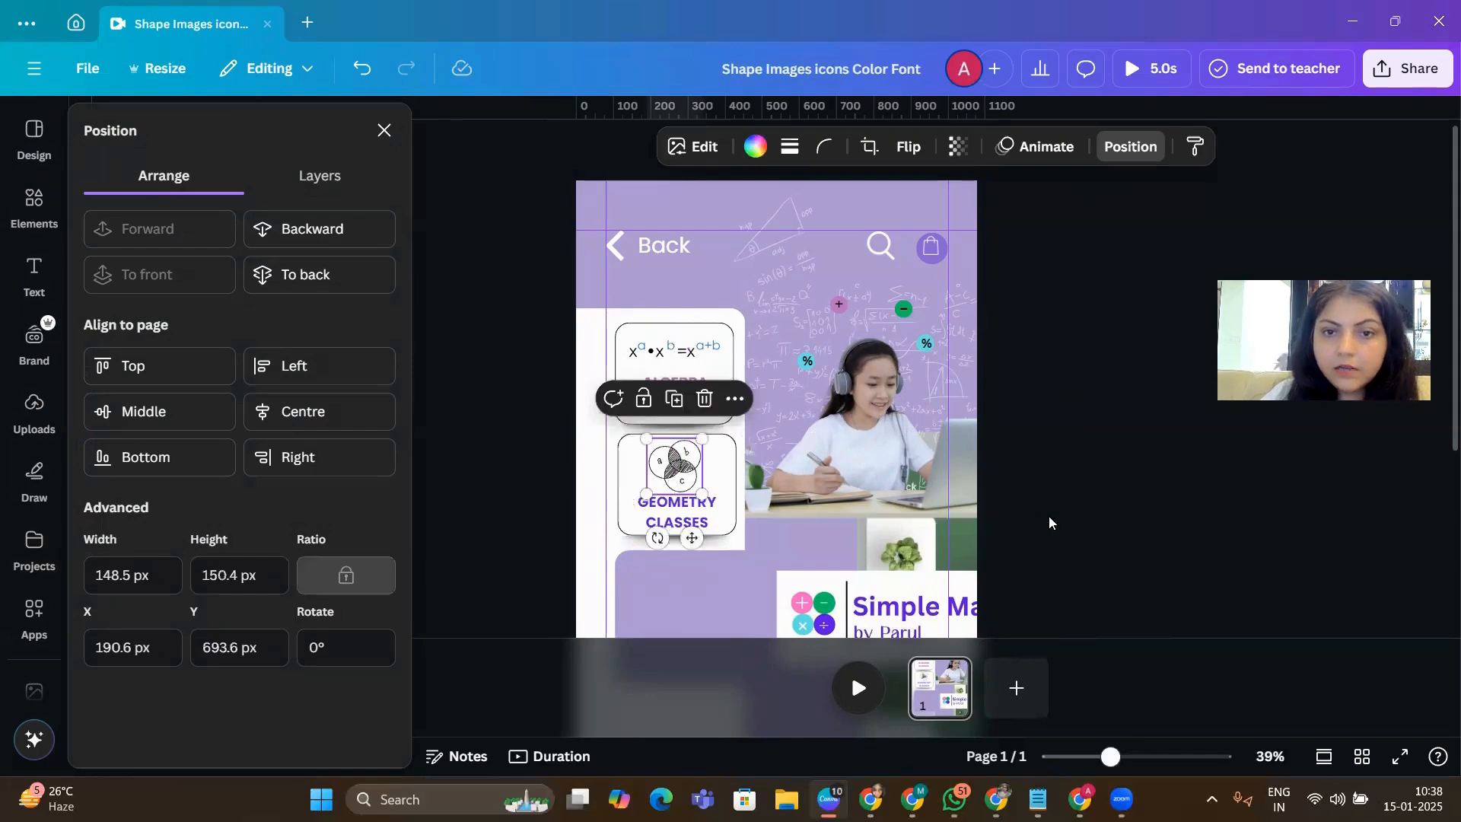
click(1048, 519)
- Duplicate the GEOMETRY CLASSES label and place the copy on the purple rounded shape below the geometry card
scroll(745, 482, down, 3)
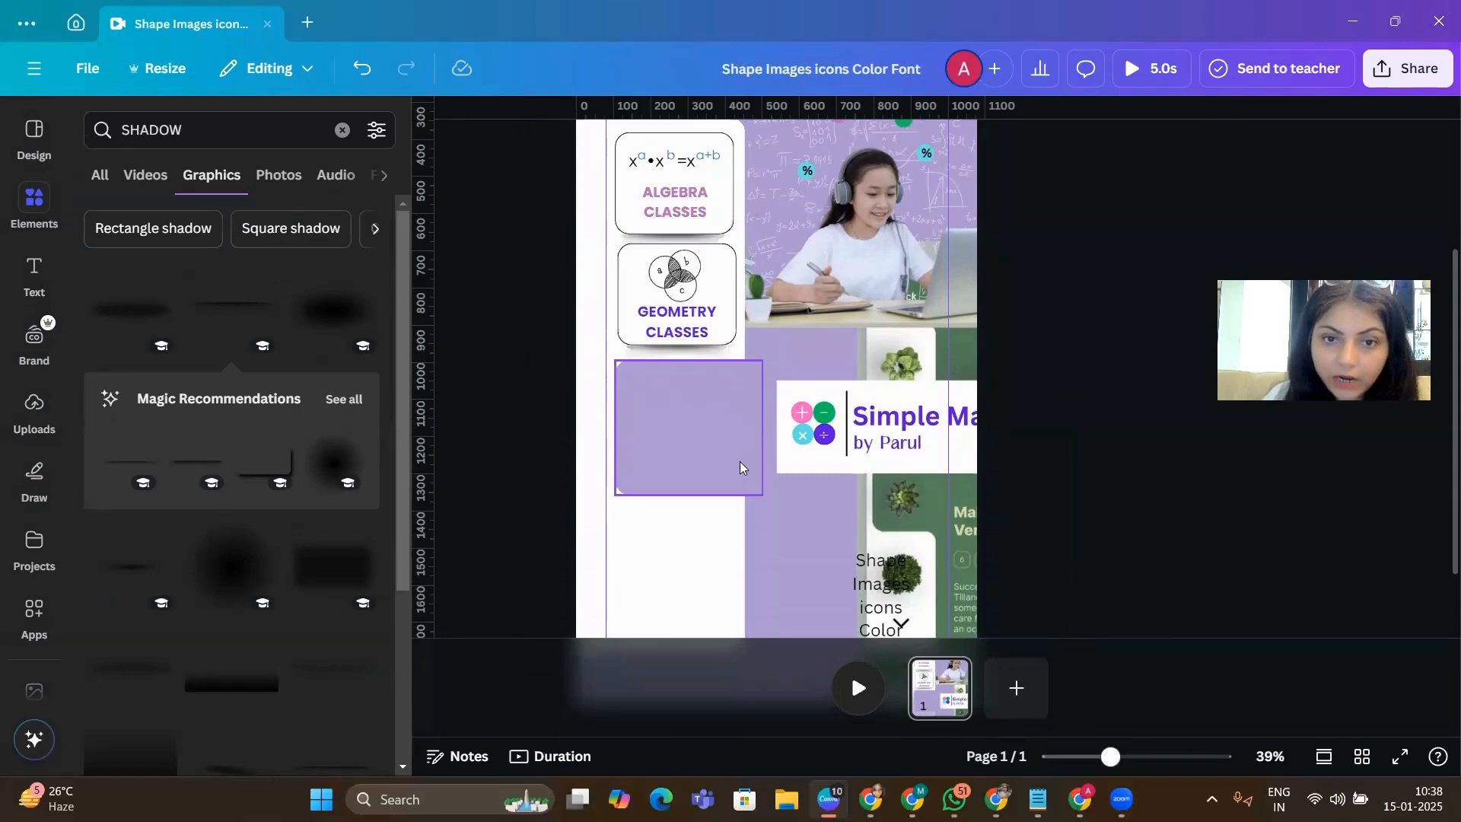
scroll(739, 463, down, 1)
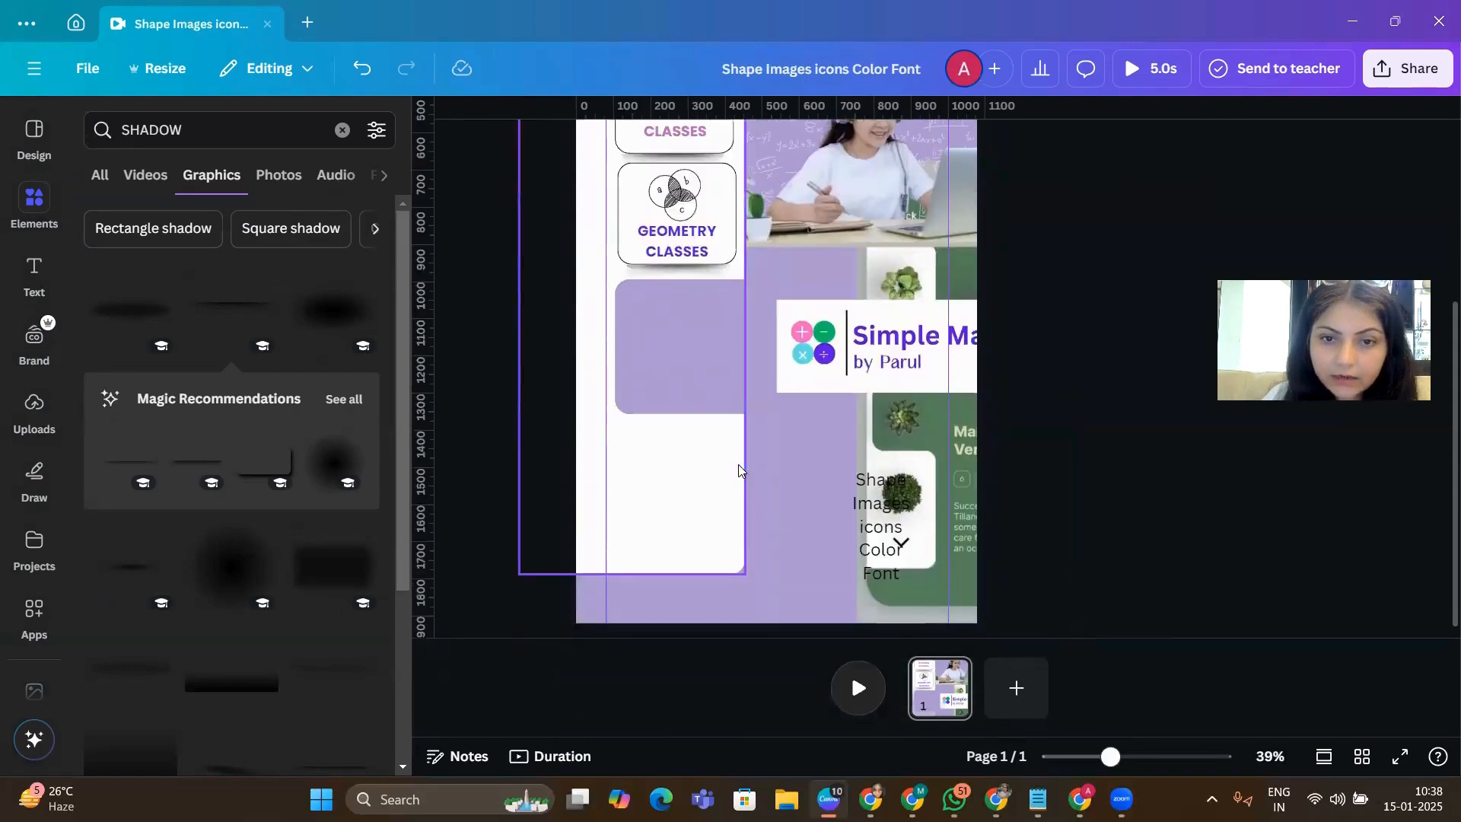
click(862, 523)
scroll(677, 379, up, 1)
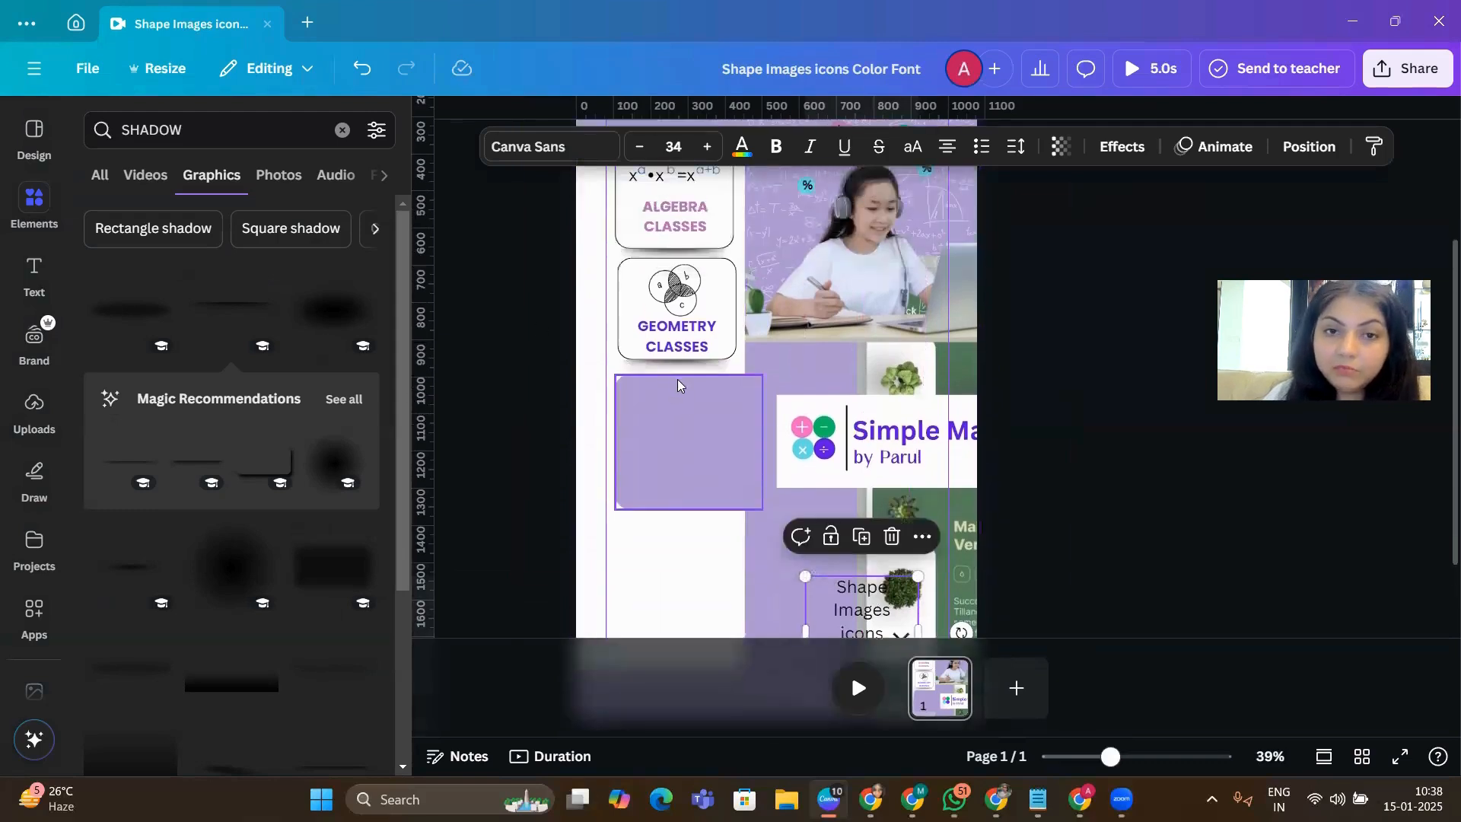
click(681, 342)
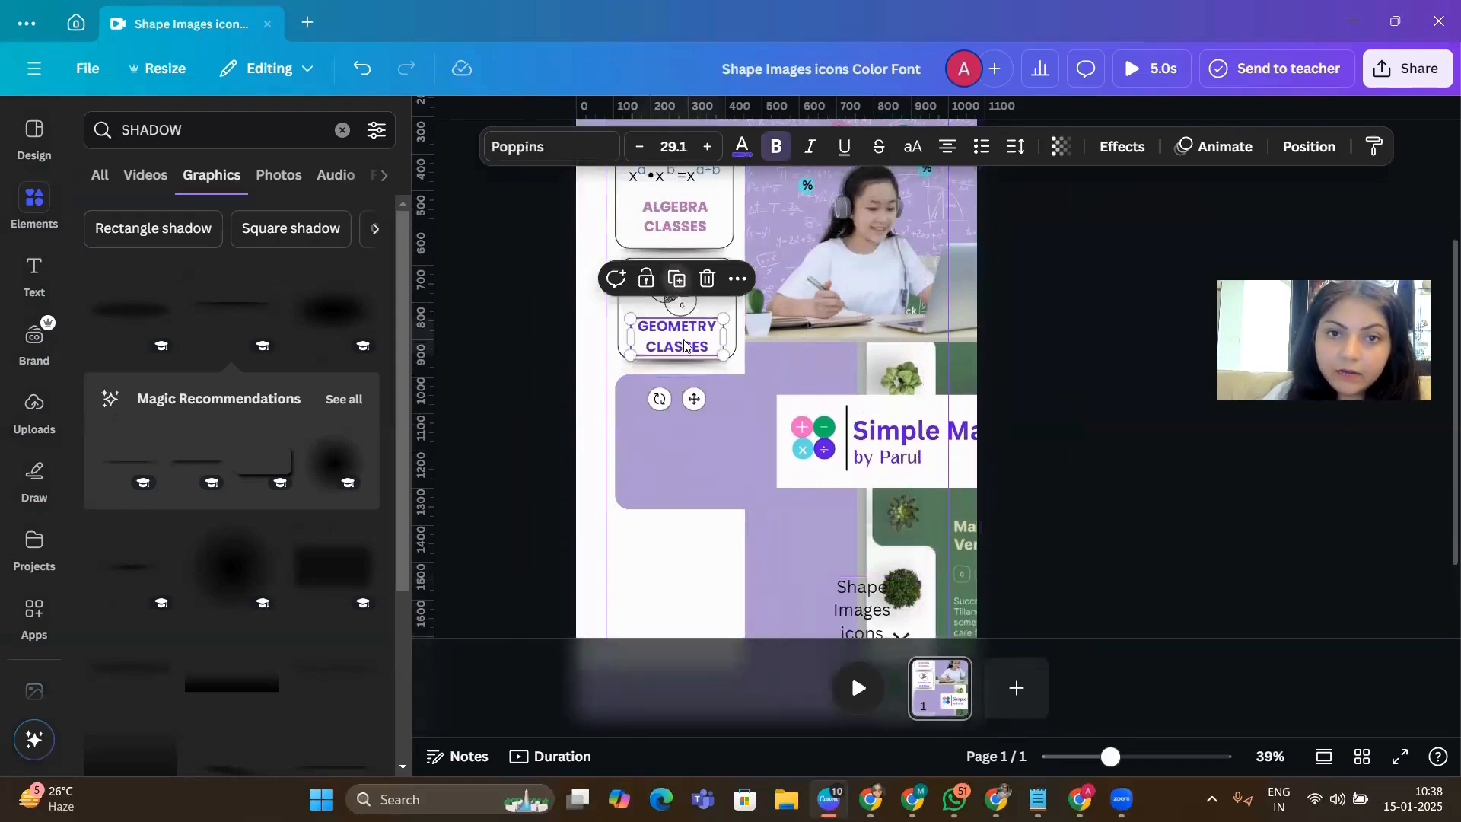
drag(684, 344, 678, 476)
- Replace the copied label's text with "TRIGONOMETRY" in capitals
double_click(679, 476)
key(BackSpace)
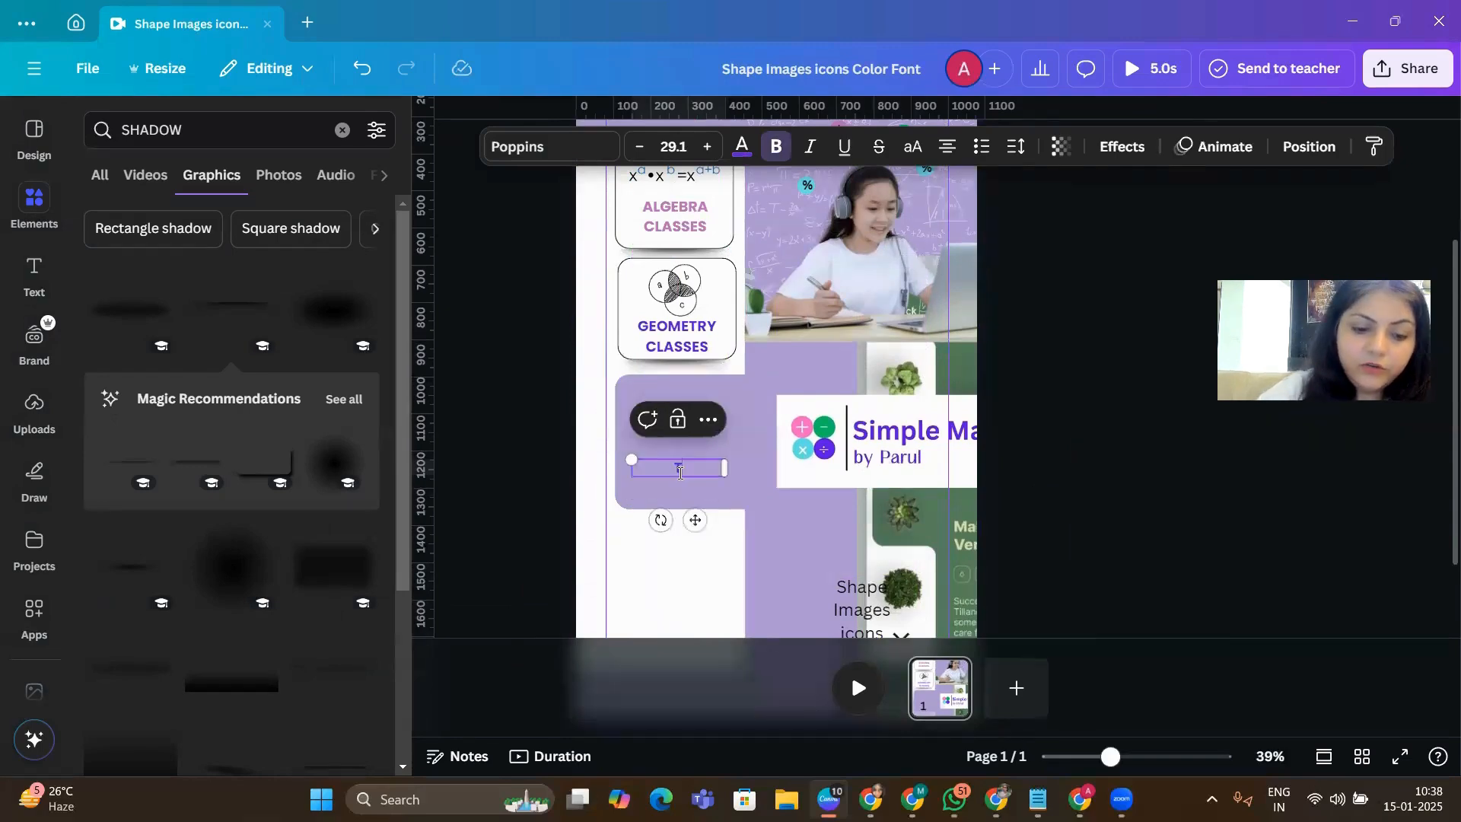
text(TRIGONO)
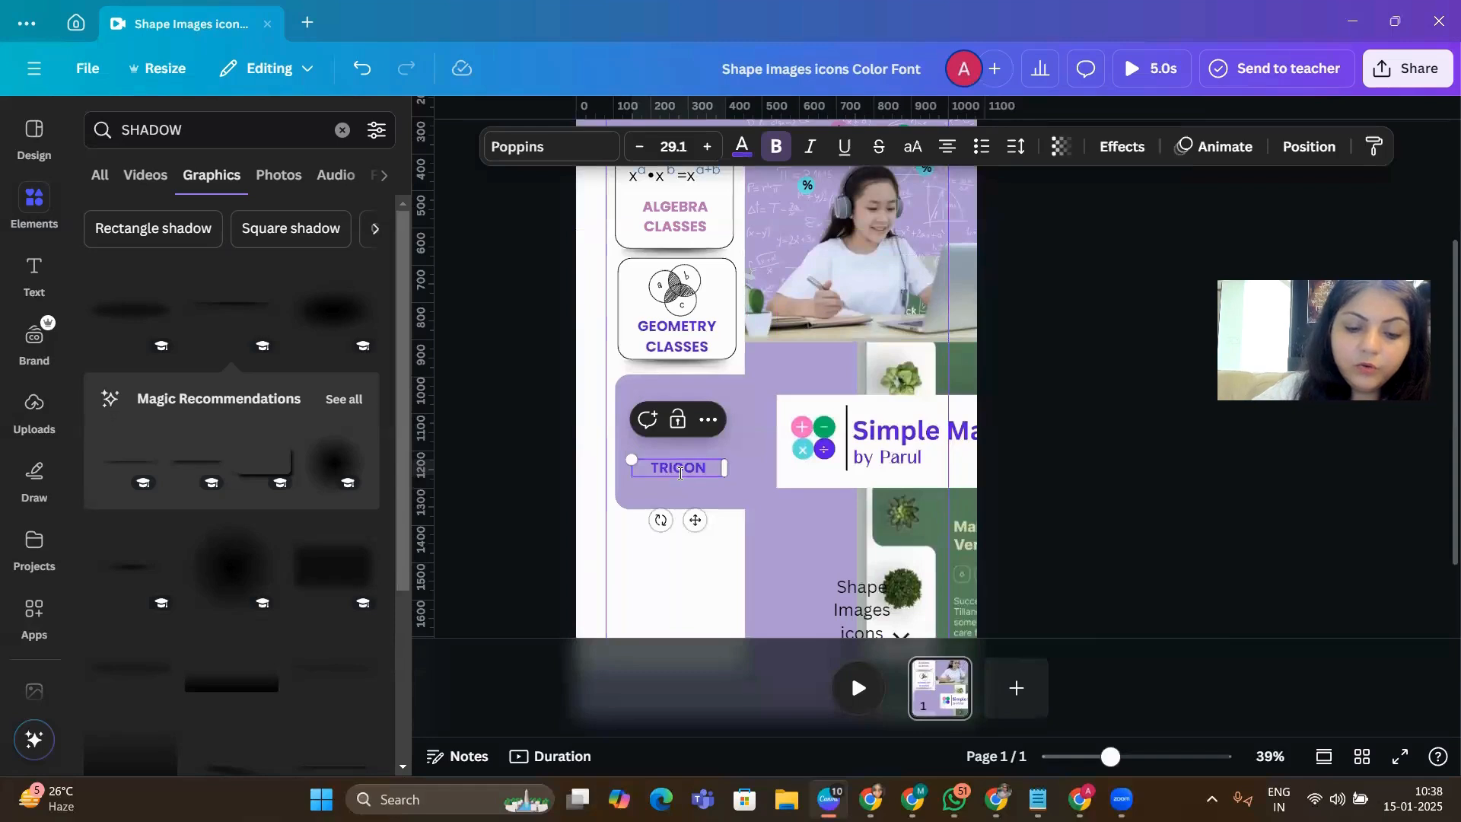
text(METRY)
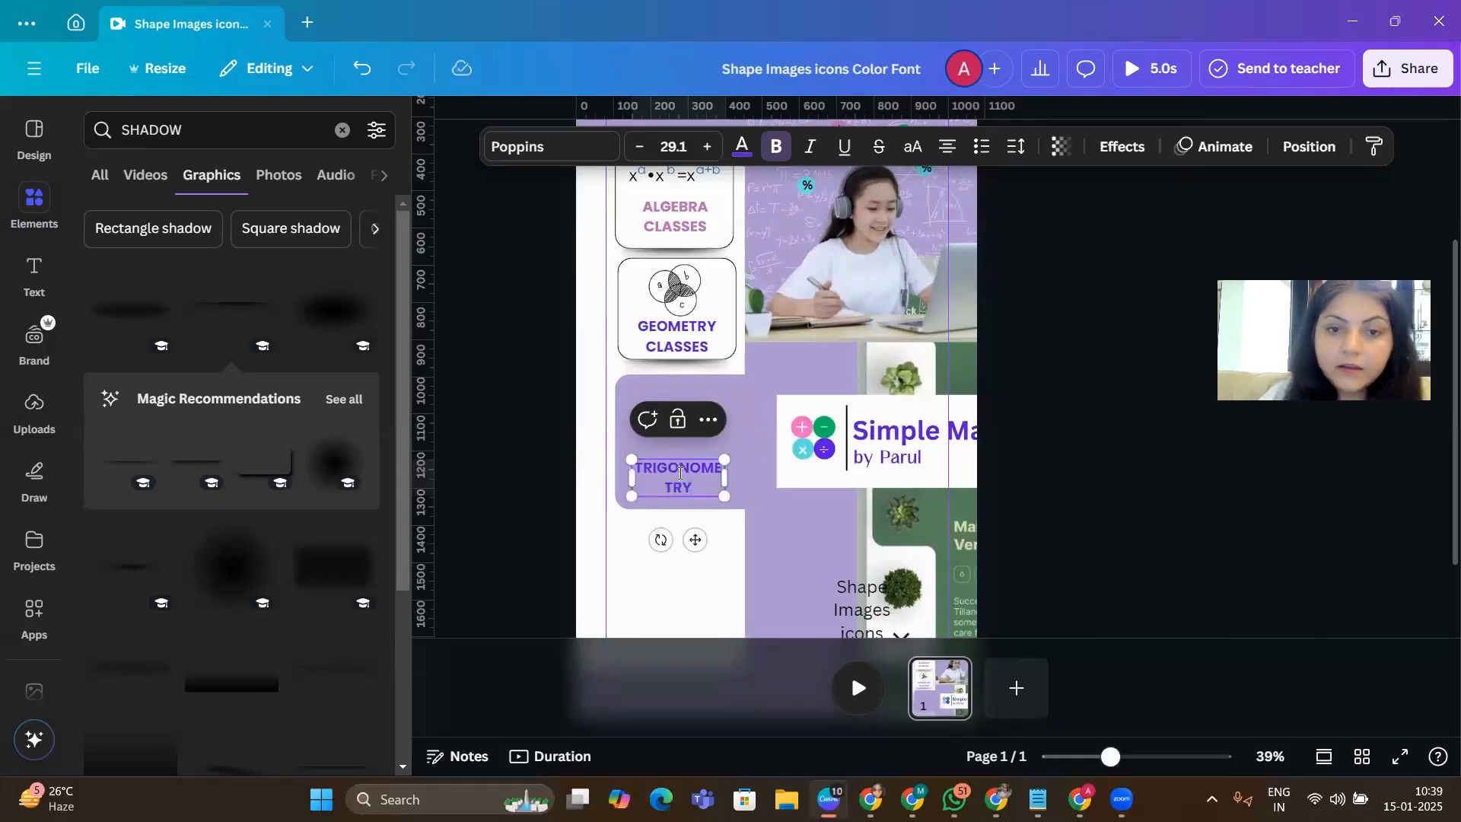
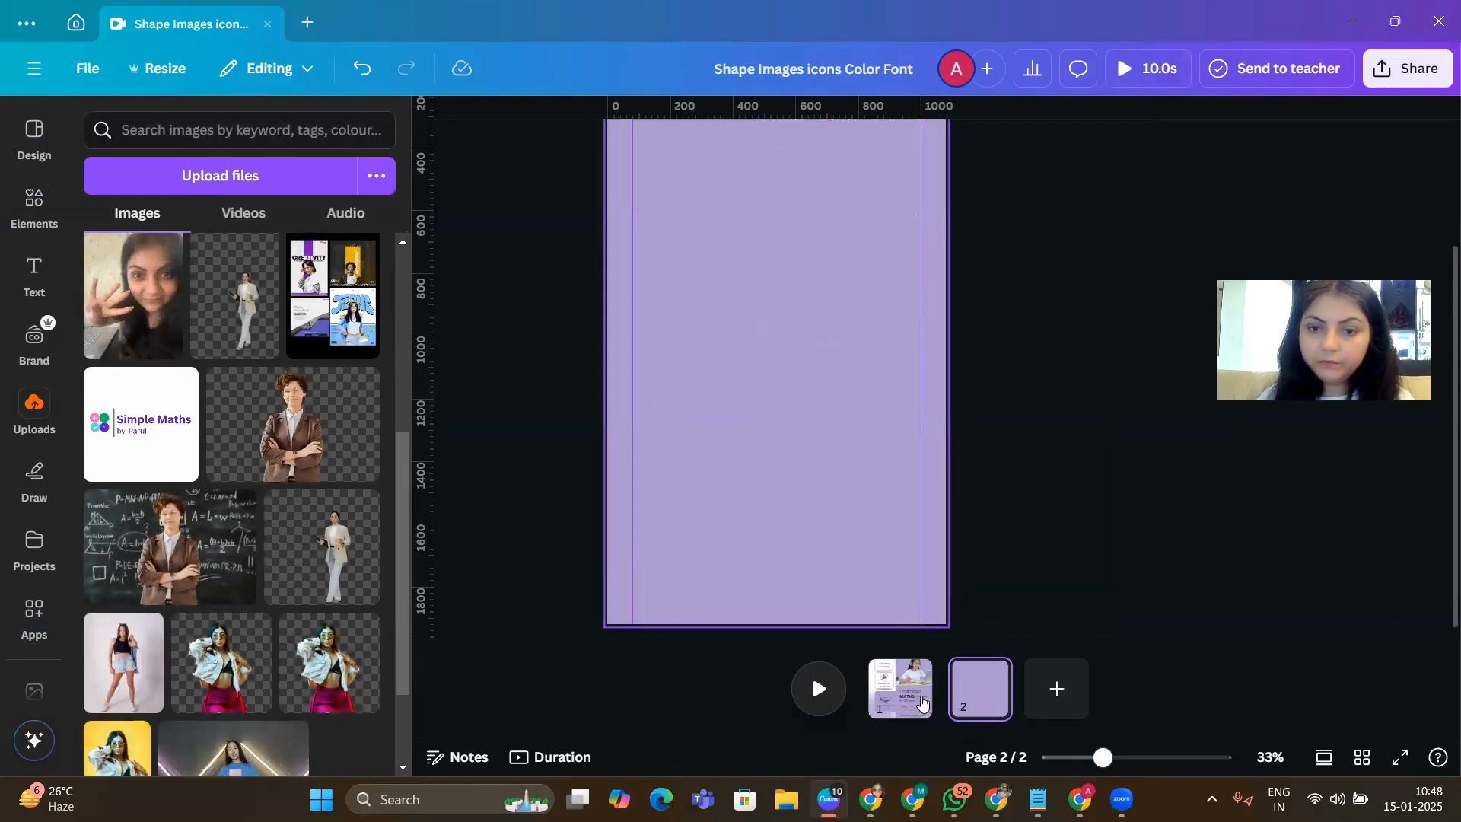
- Undo the added blank page and the removal of the plant app reference image from page 1
click(909, 699)
key(ctrl+z)
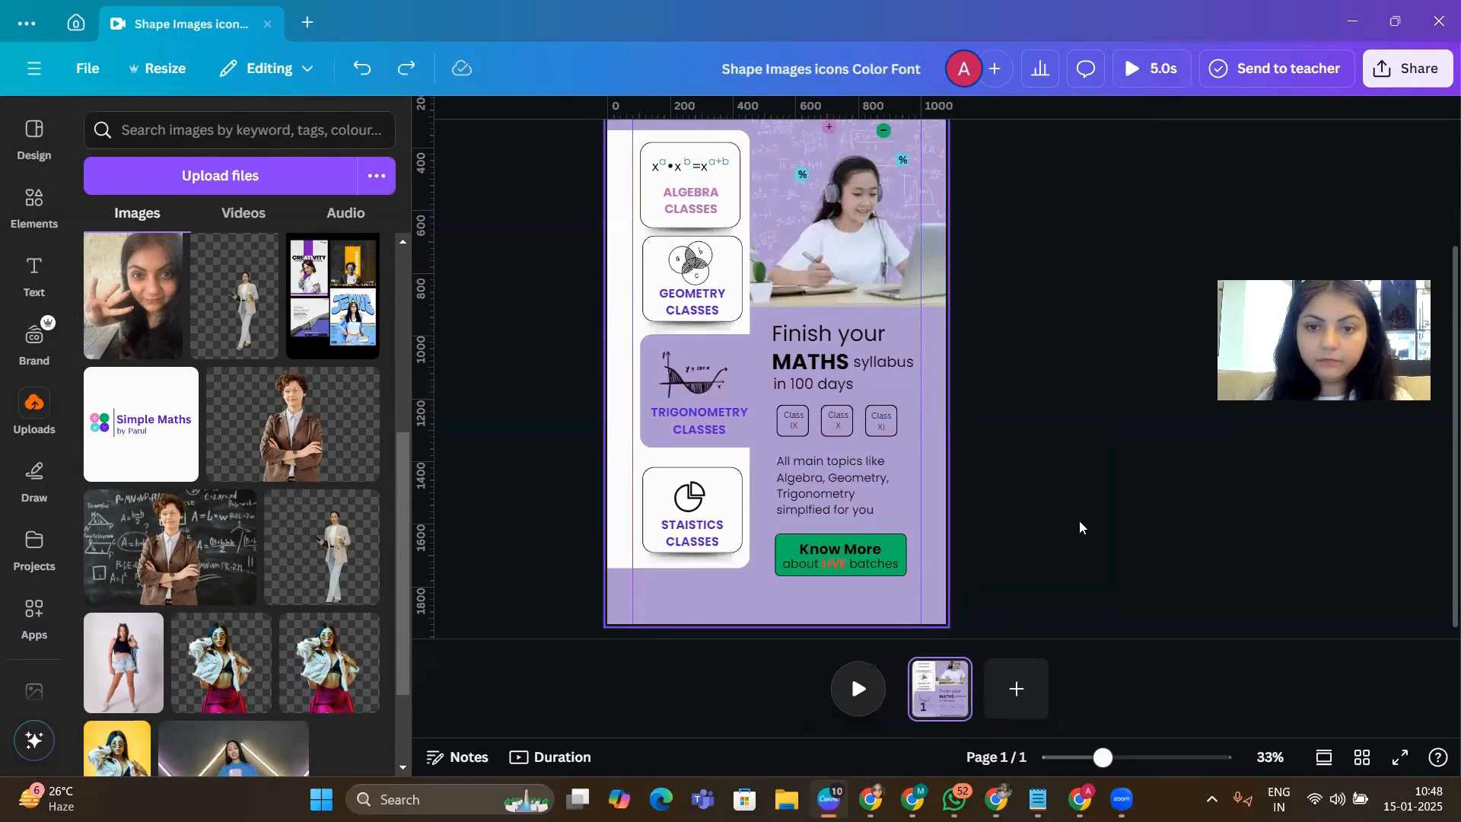
key(ctrl+z)
- Move the plant app reference image from page 1 onto a new second page and position it across the page width
click(938, 470)
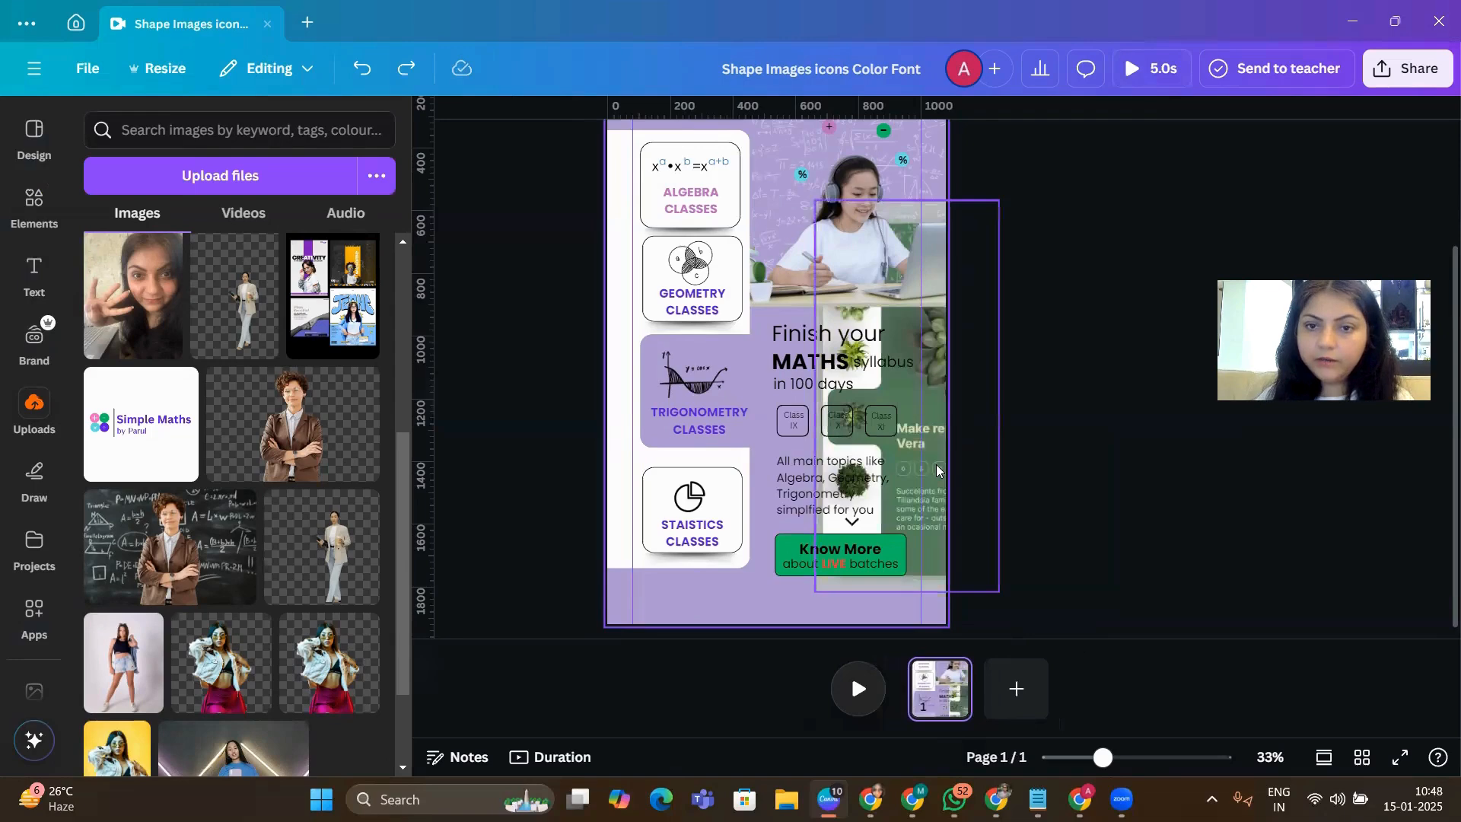
drag(937, 471, 1025, 686)
drag(875, 371, 593, 388)
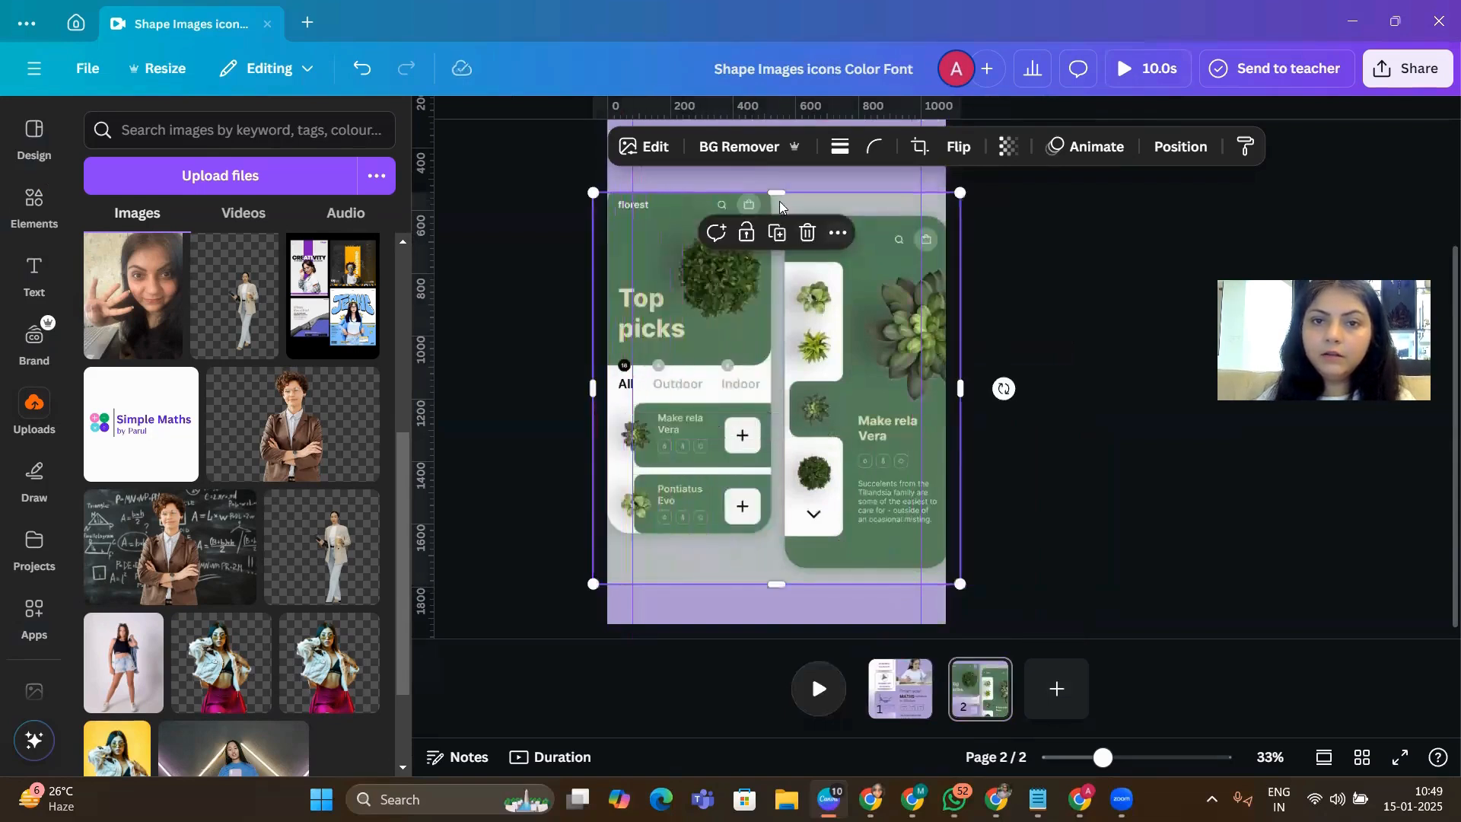
- Extend the reference image's upper edge, shift the image right and crop its right side to leave only the "Top picks" screen
drag(779, 180, 779, 158)
drag(665, 343, 740, 349)
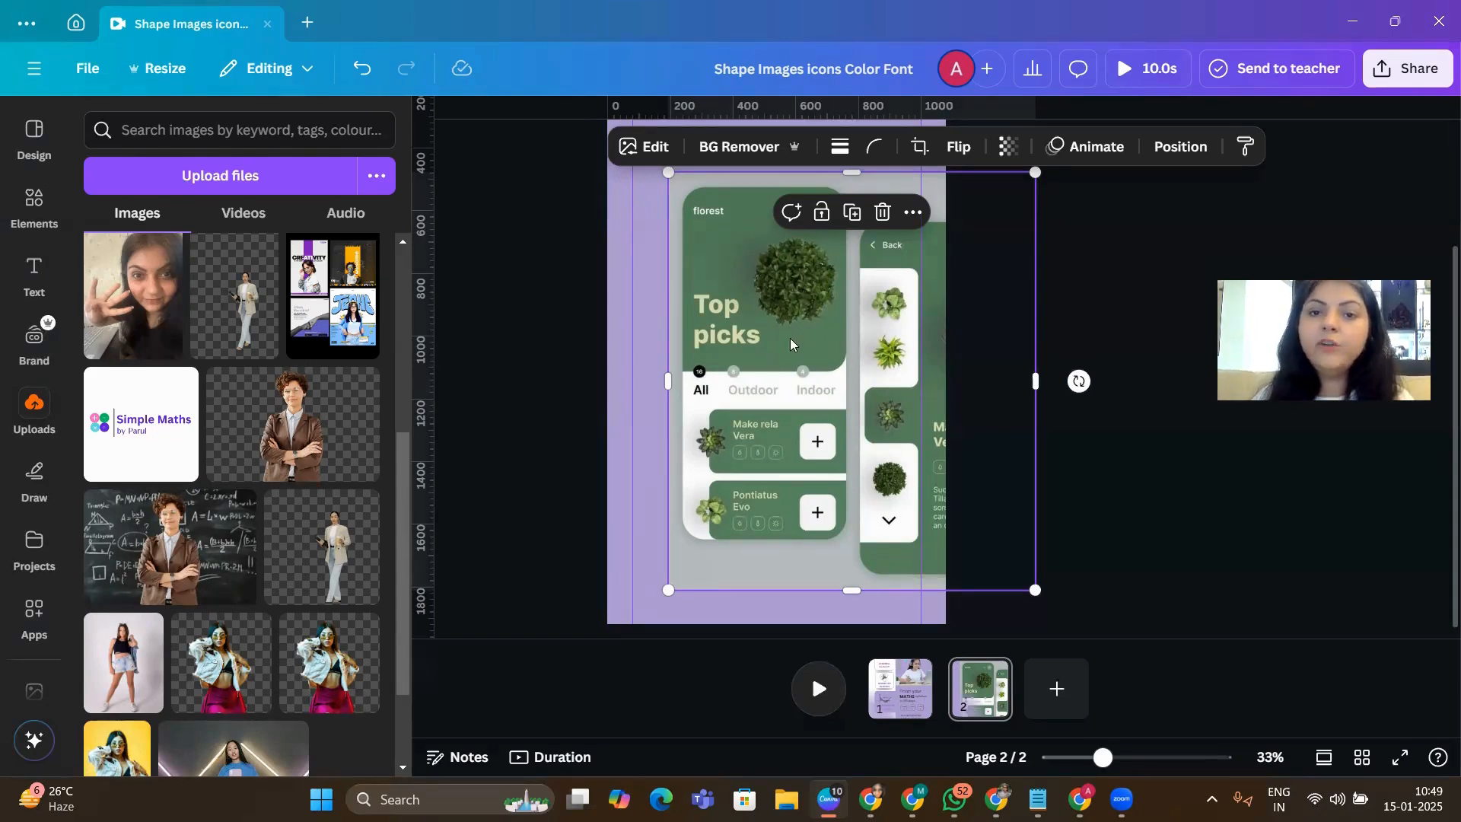
drag(1041, 379, 855, 380)
click(947, 711)
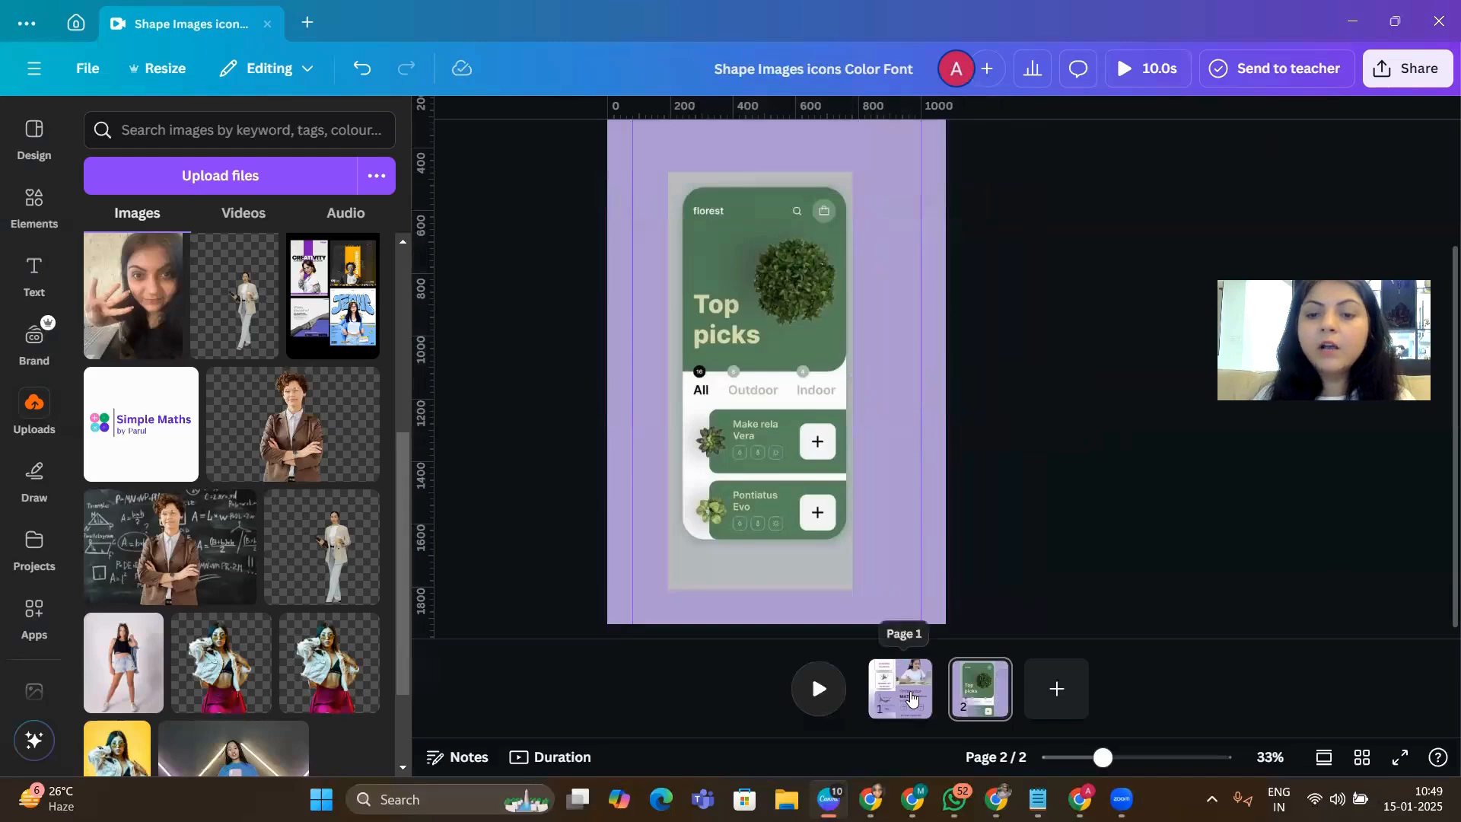
- Return to page 1 of the design, open the download options and limit the download to page 1
click(913, 696)
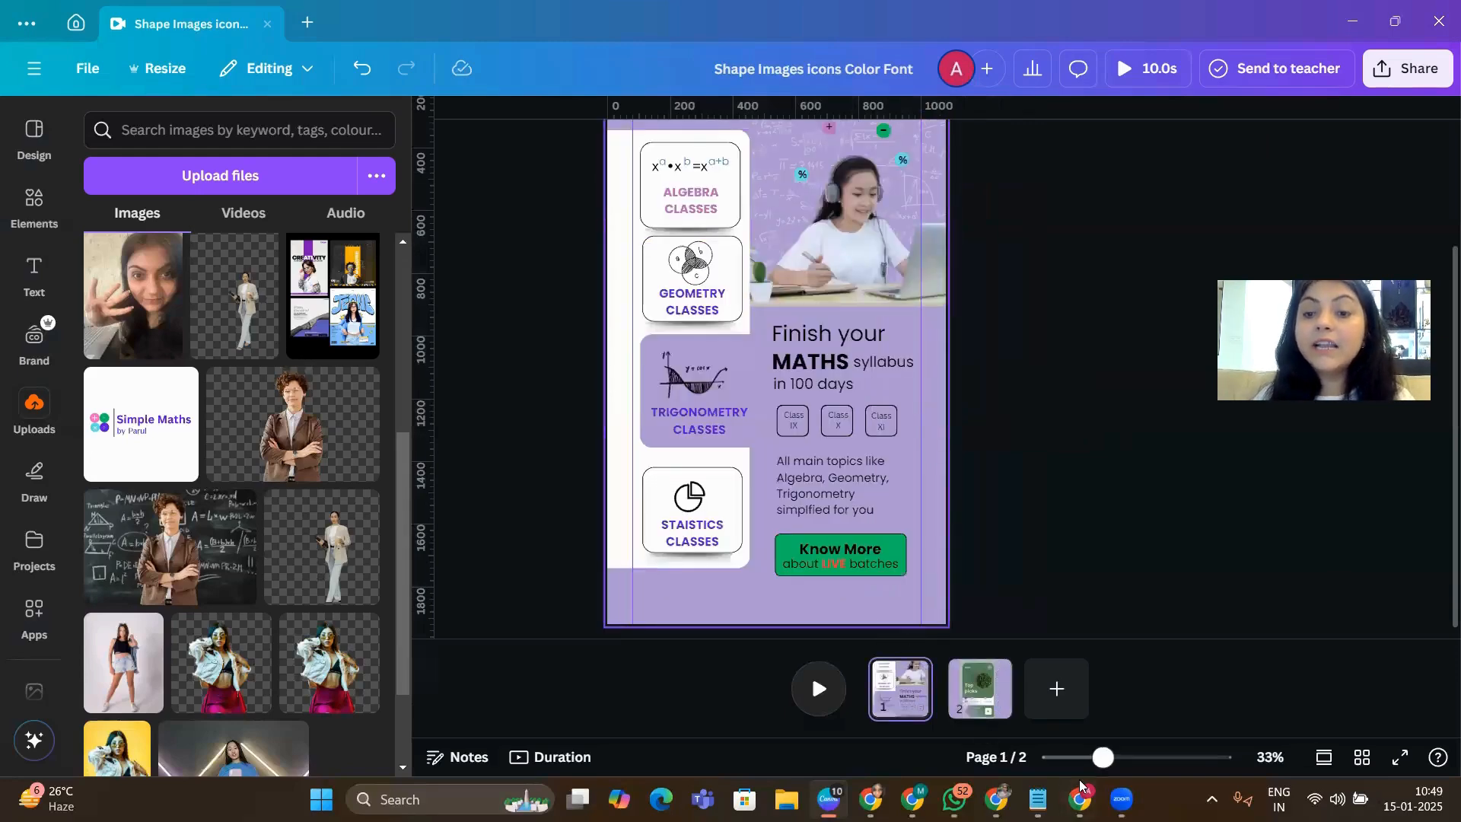
click(1081, 758)
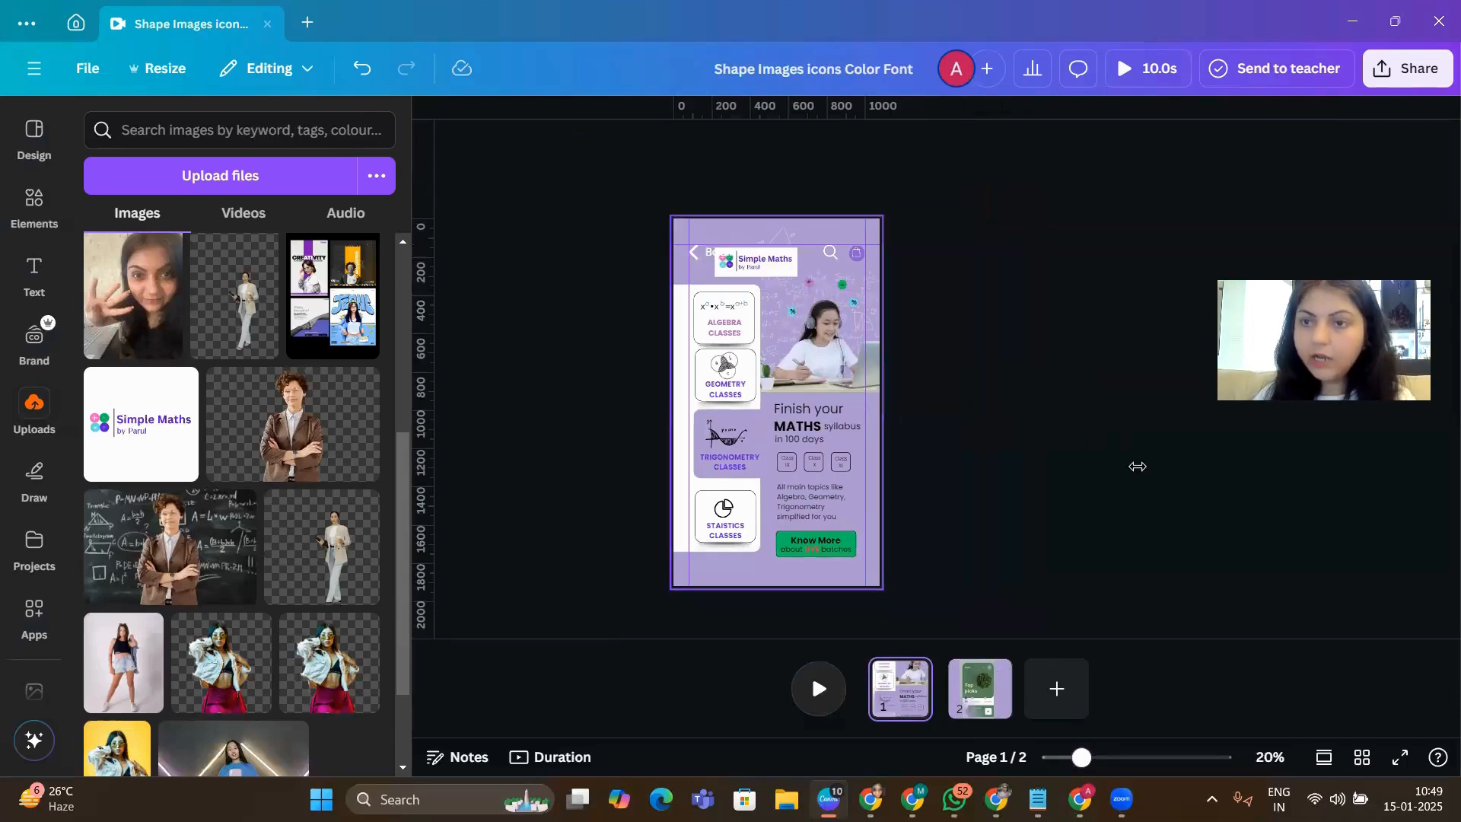
click(1406, 73)
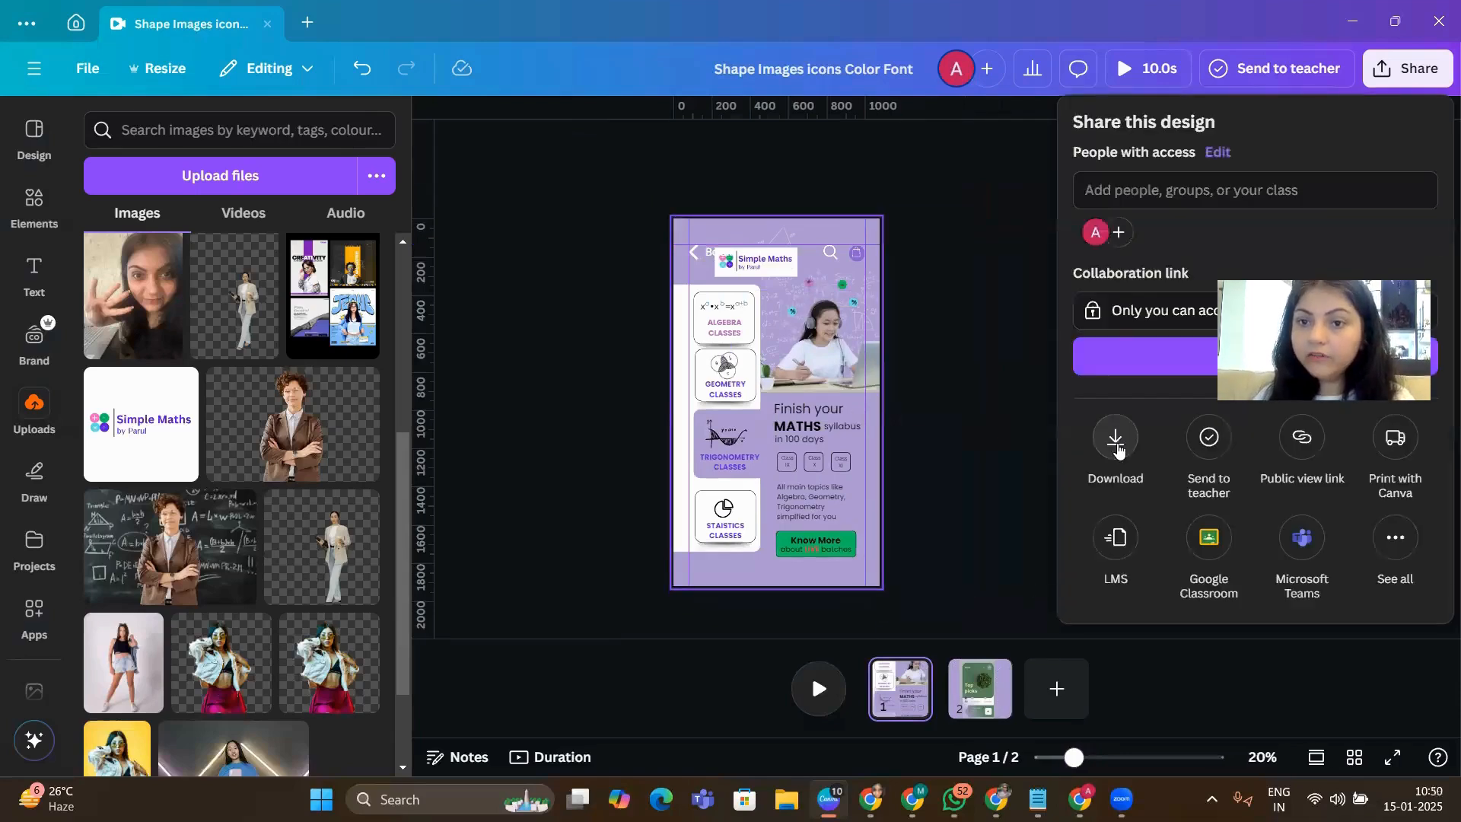
click(1115, 437)
click(1180, 388)
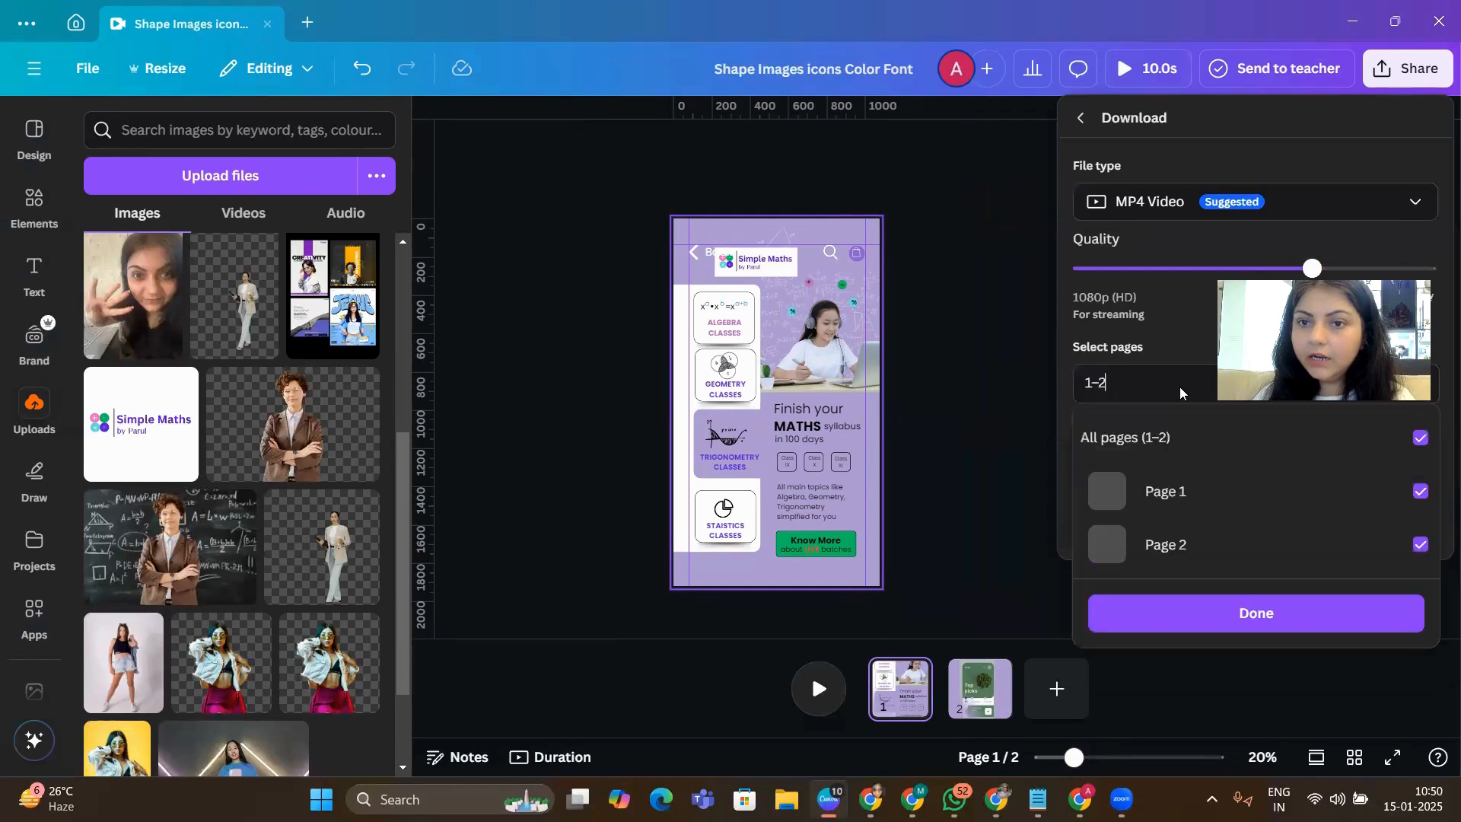
click(1160, 437)
click(1167, 490)
click(1177, 613)
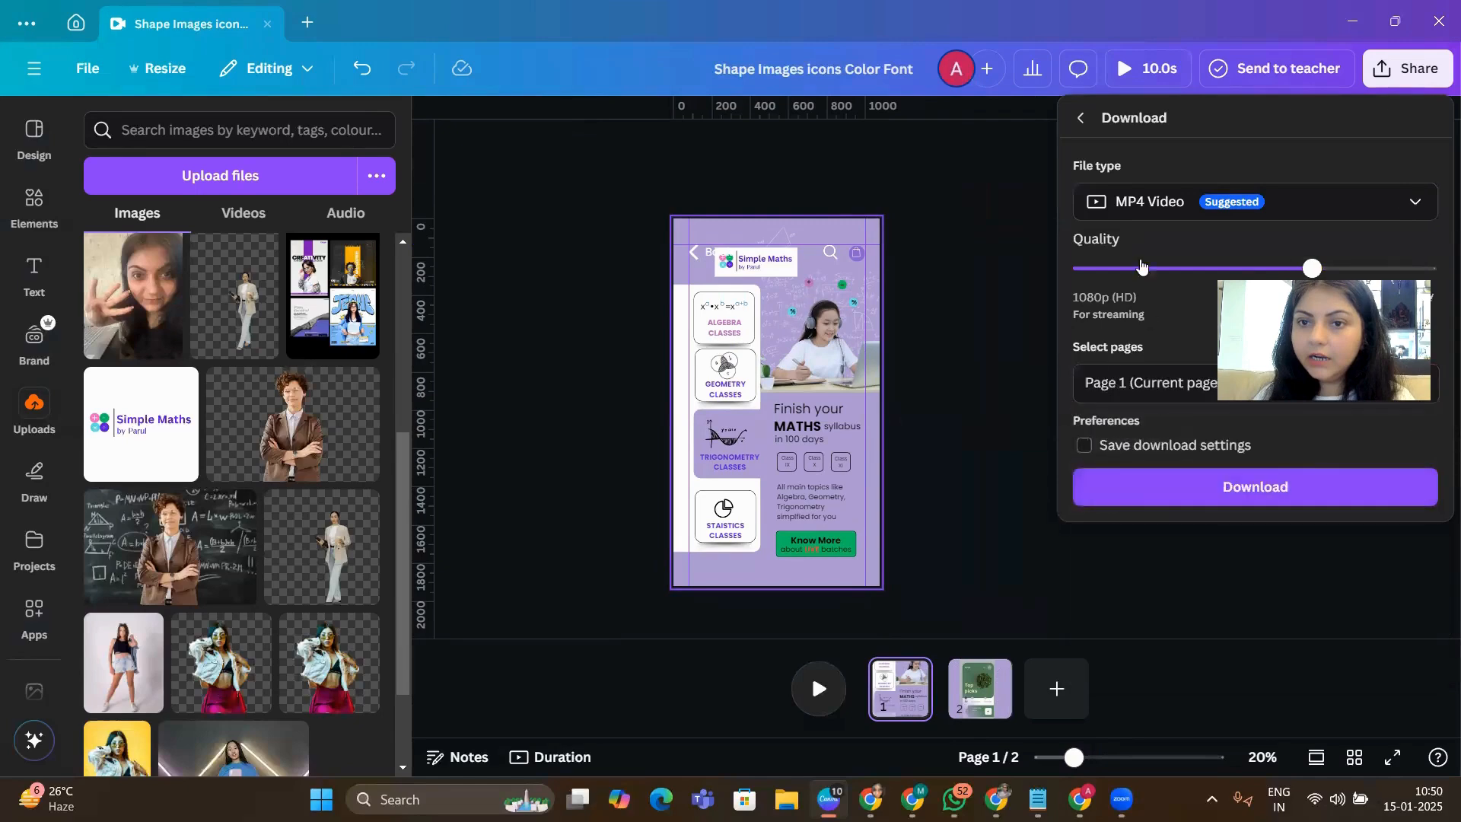
- Set the download file type to PNG and download the page
click(1156, 202)
click(1119, 318)
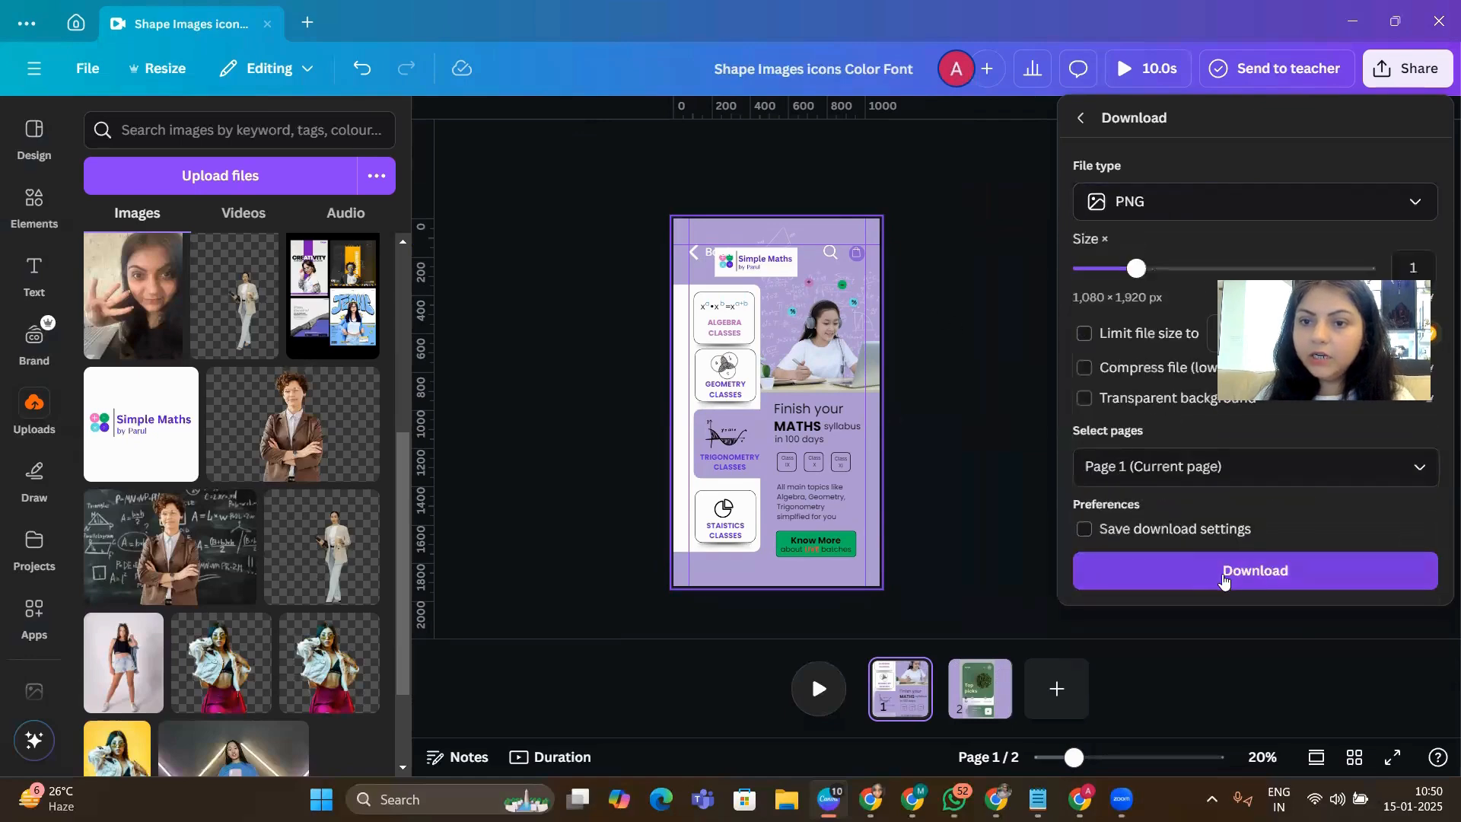
click(1278, 571)
- Open the recent Instagram Post design "Copy of Brown Online Course" from the Canva home page
click(76, 28)
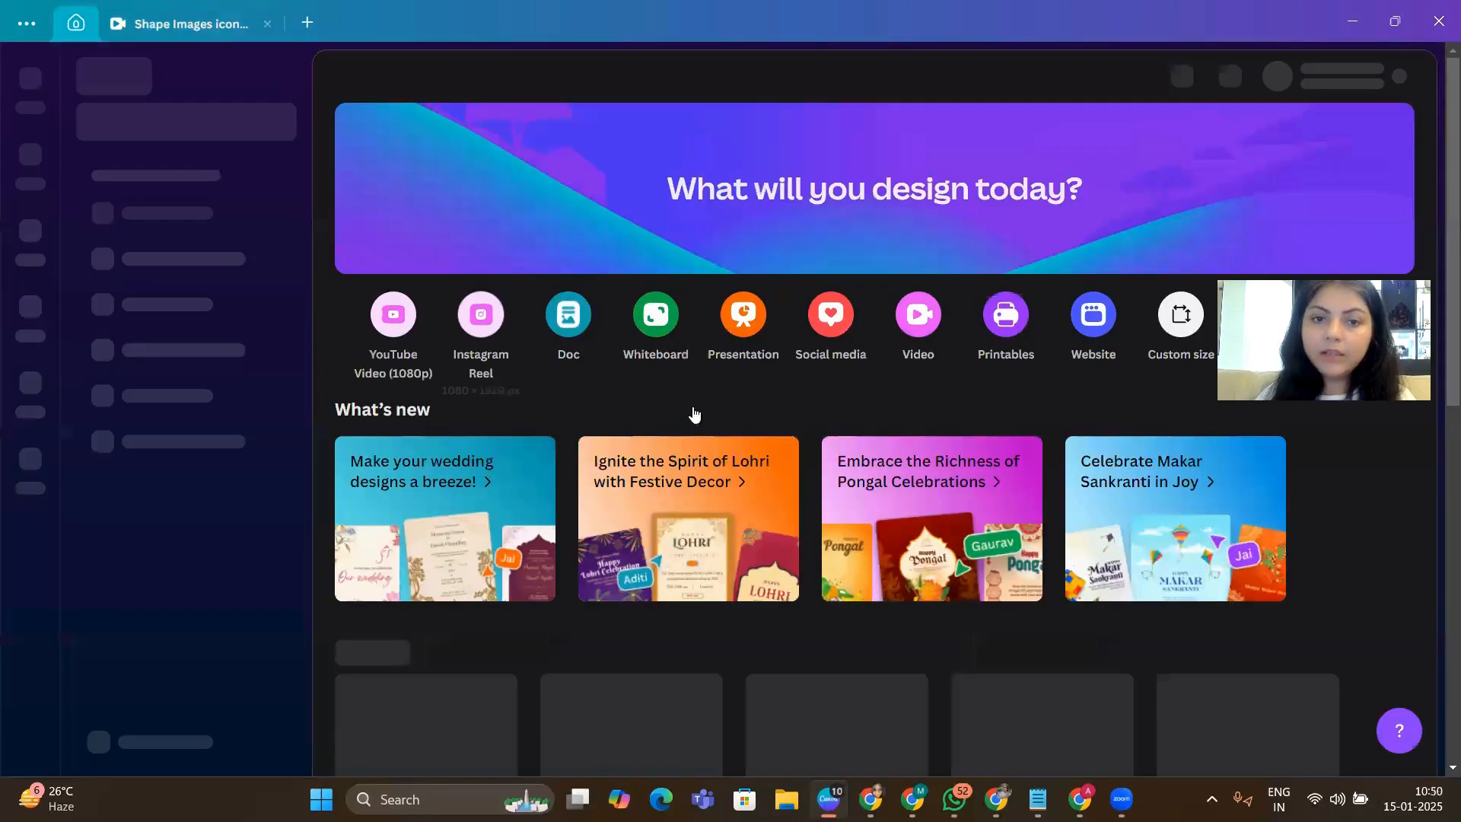
scroll(1003, 496, down, 4)
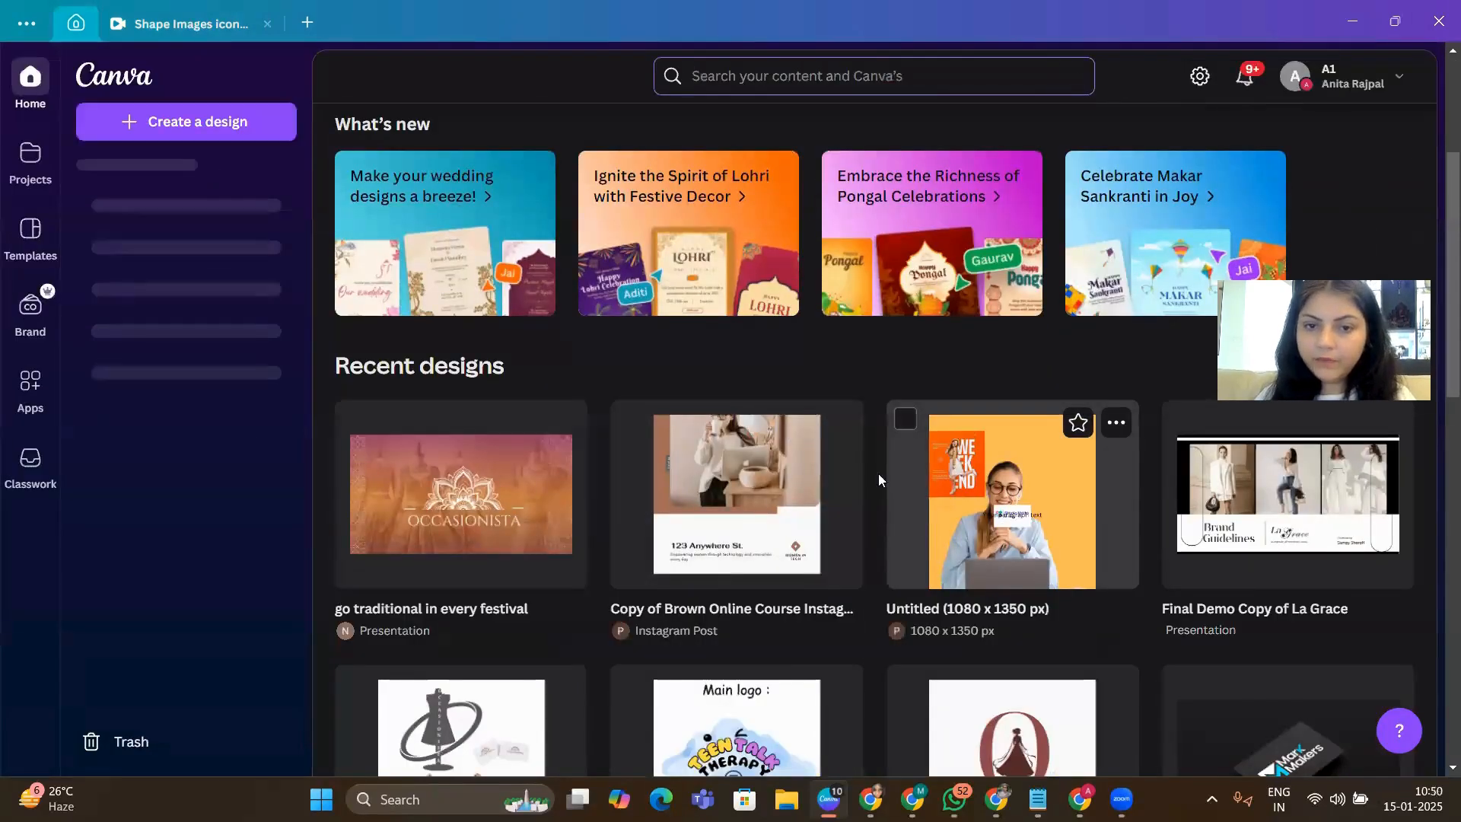
click(742, 491)
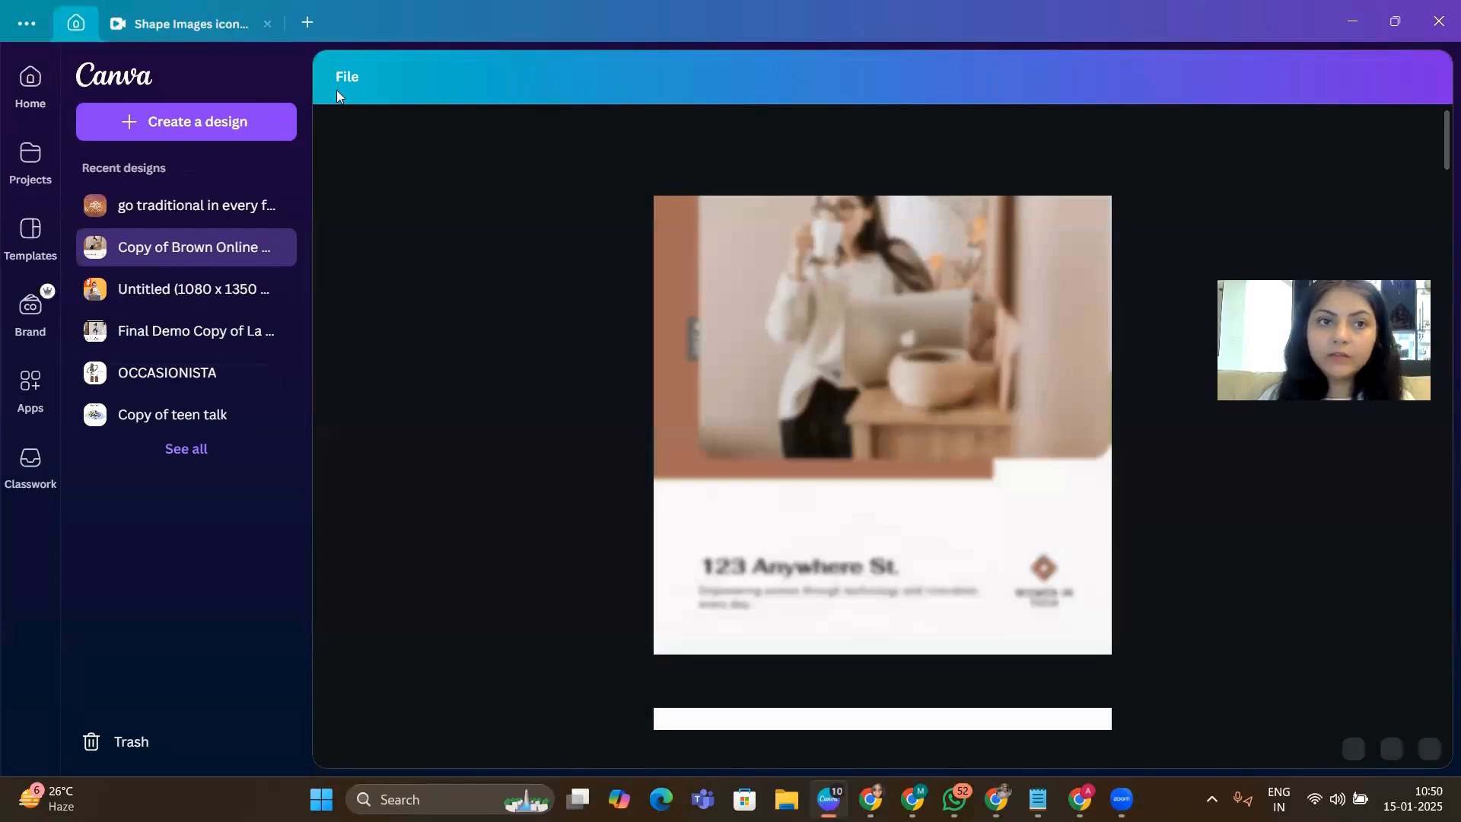
- Open the previewed "Copy of Brown Online Course" design for editing and go to its blank page 13
key(Return)
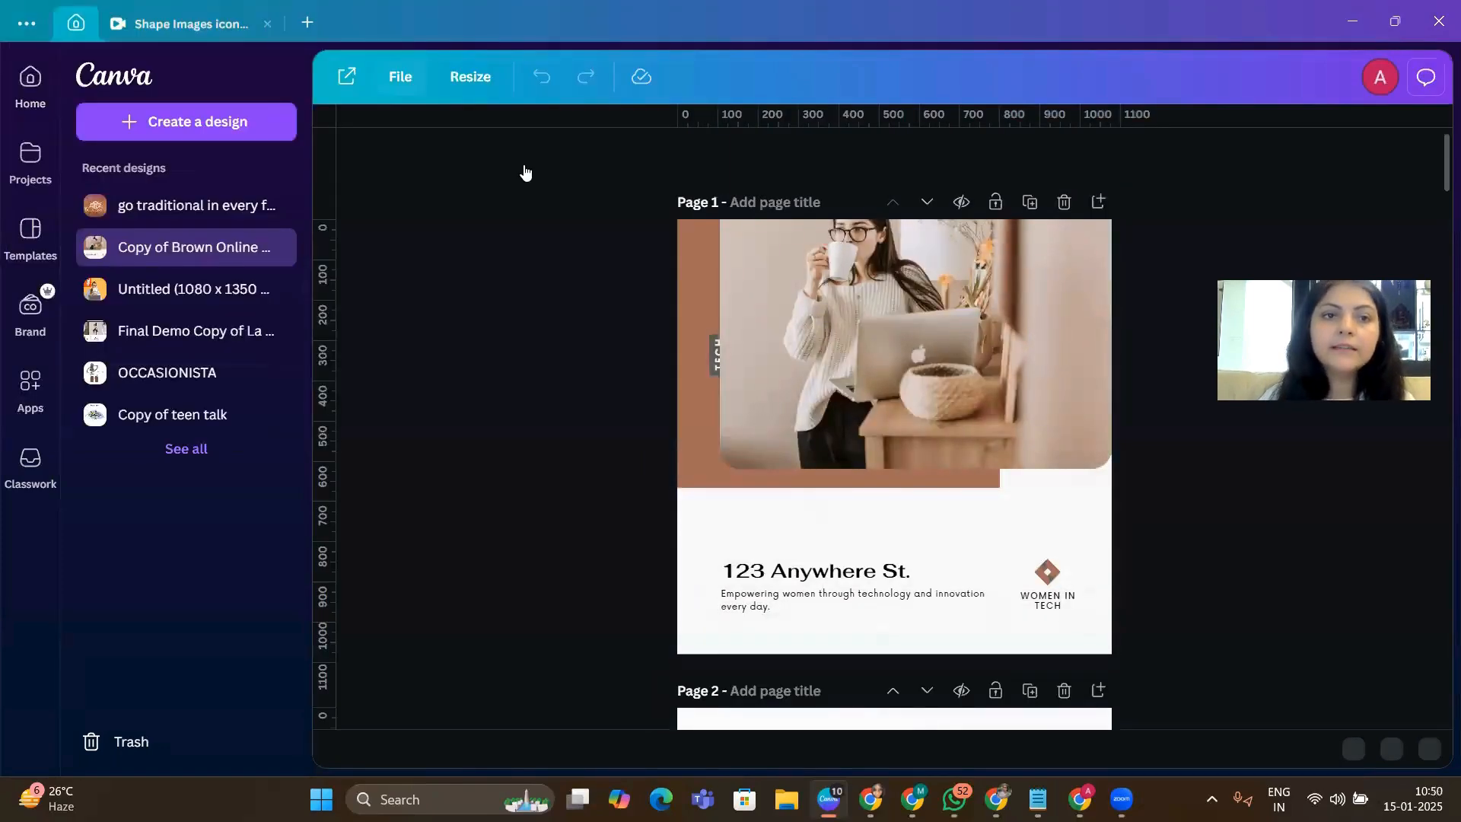
click(819, 291)
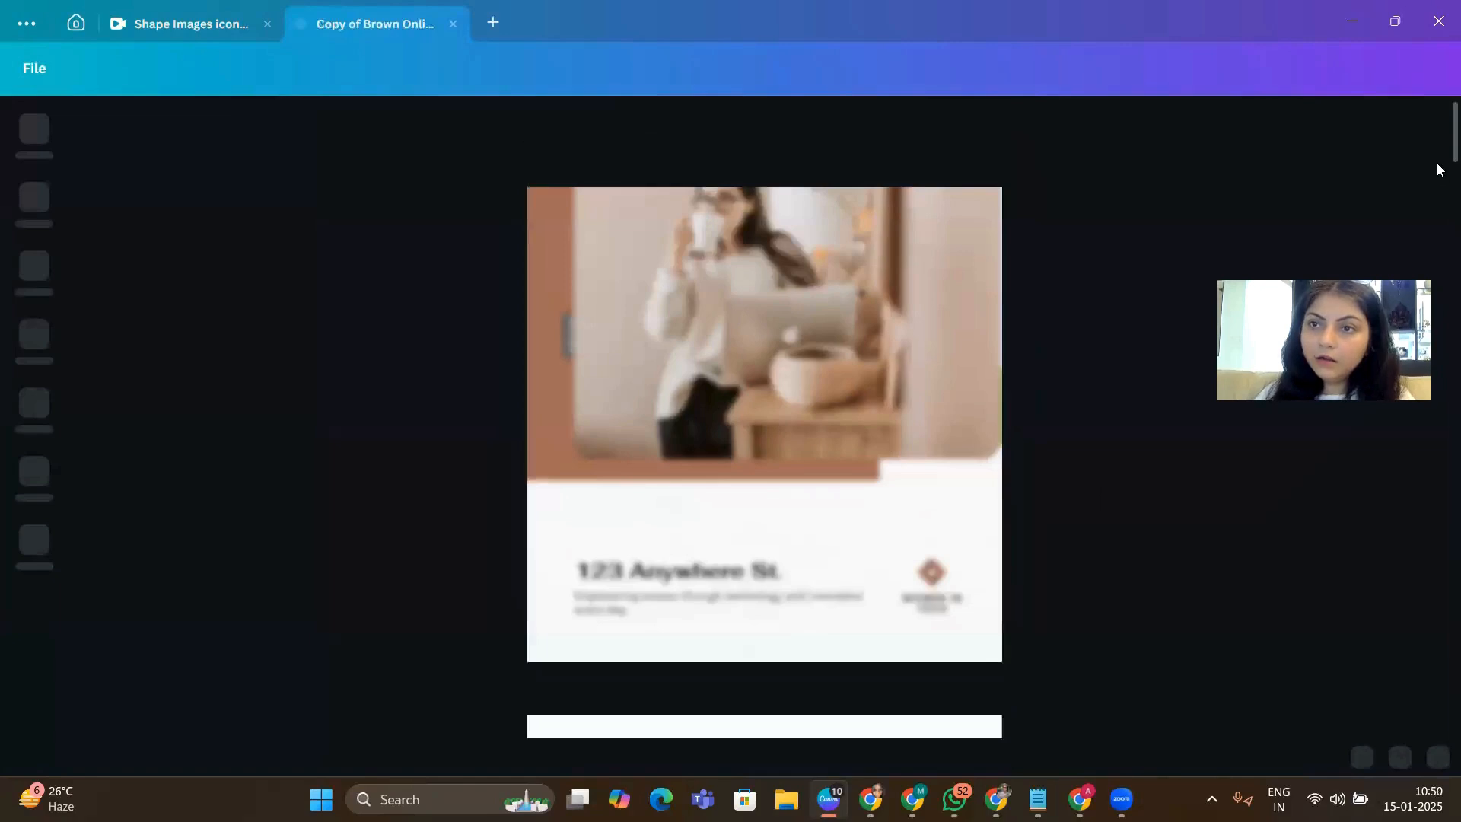
scroll(1437, 166, down, 1)
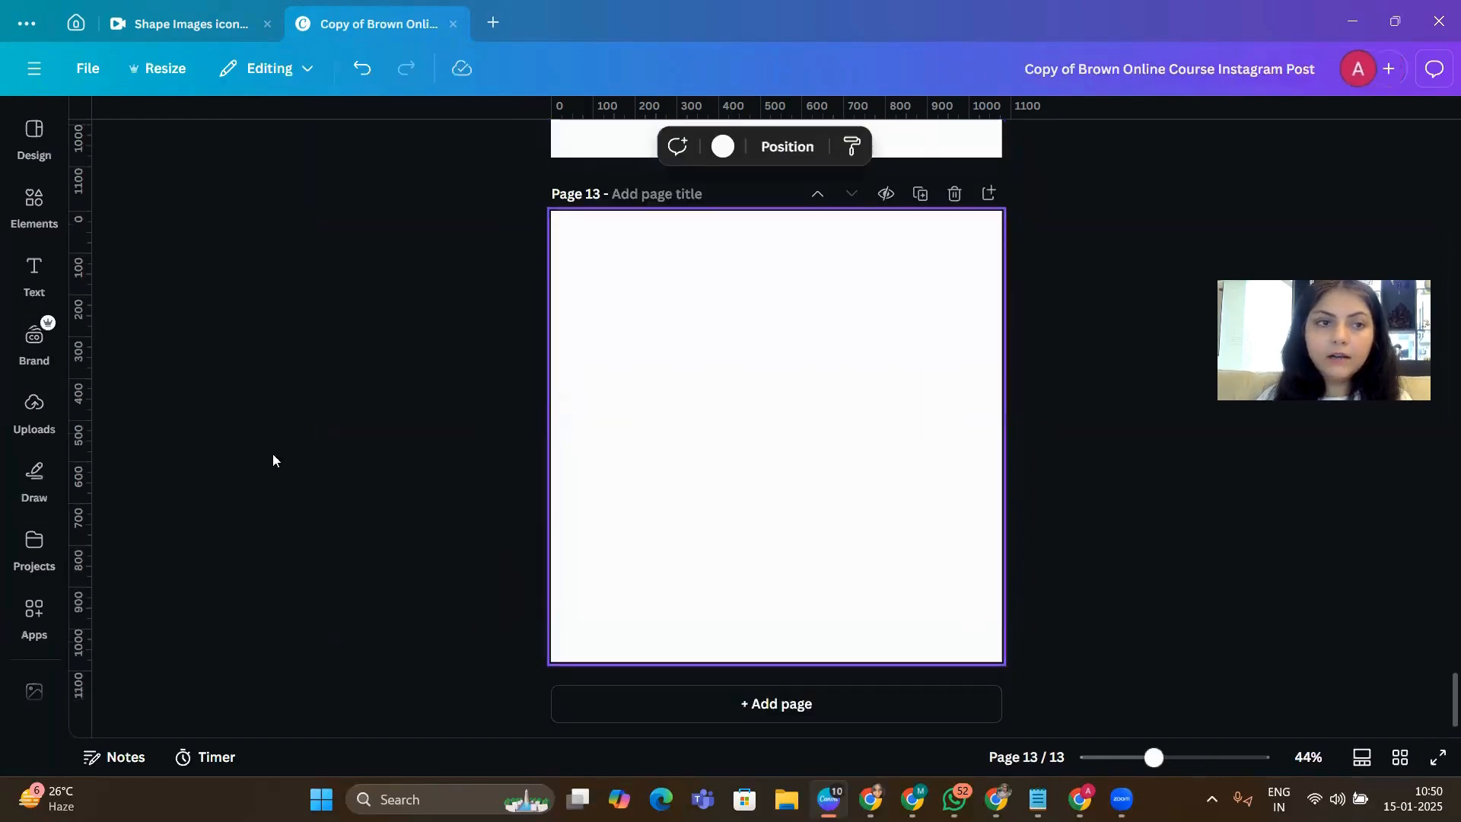
- Search the elements library for "frame" and show all results in the Frames category
click(34, 204)
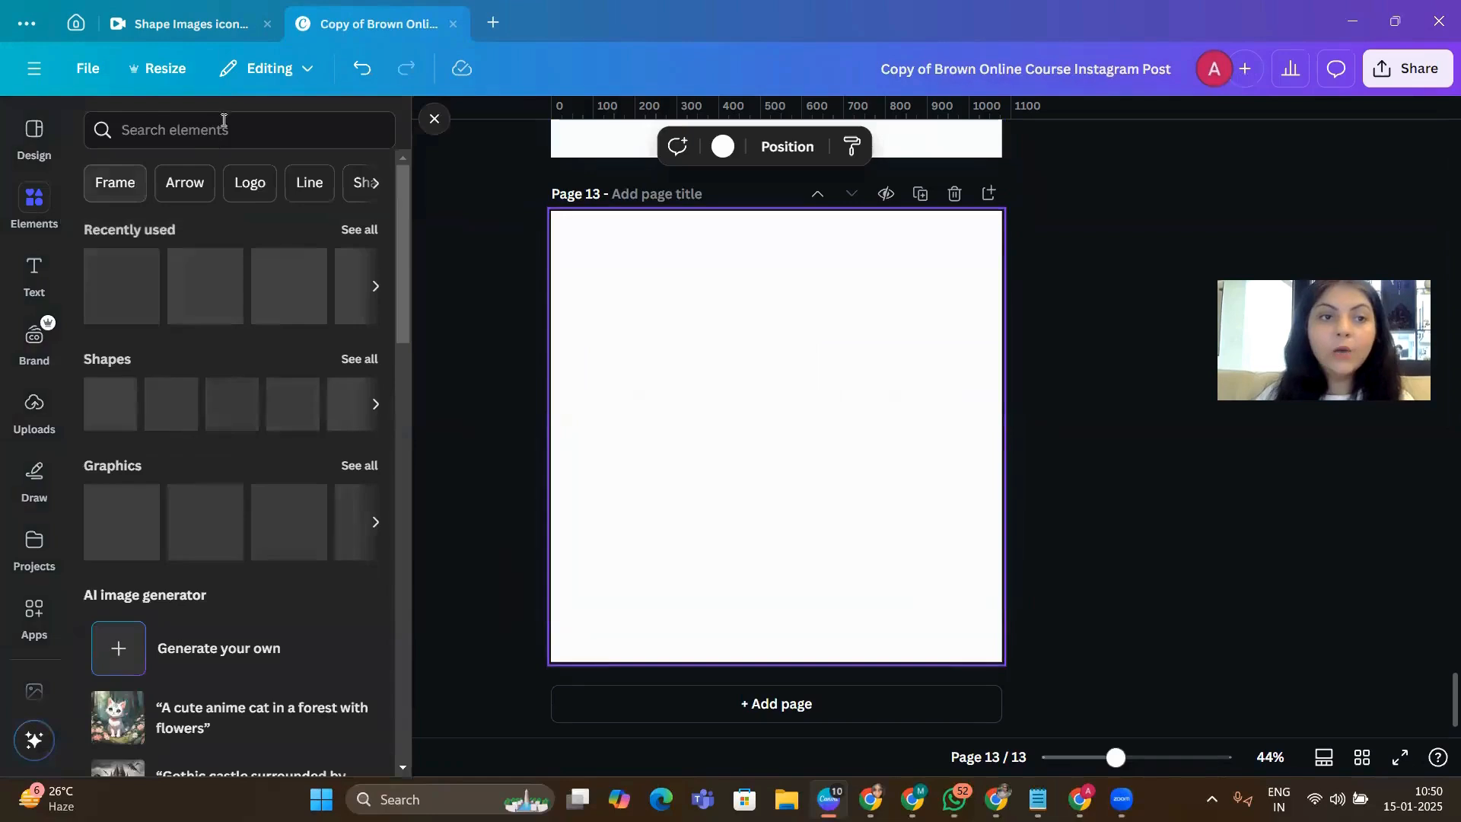
click(224, 126)
text(fr)
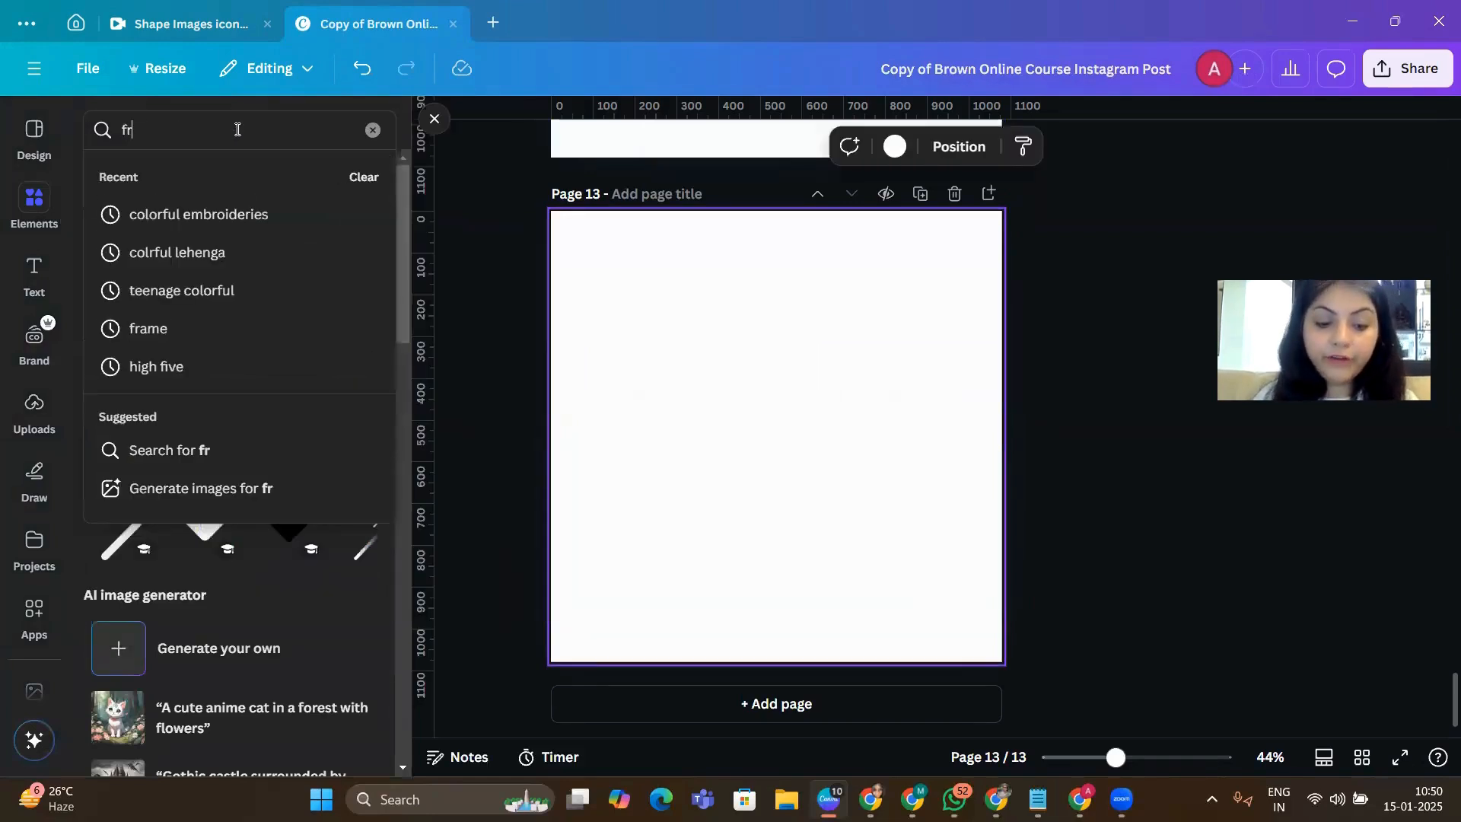
text(ame)
key(Return)
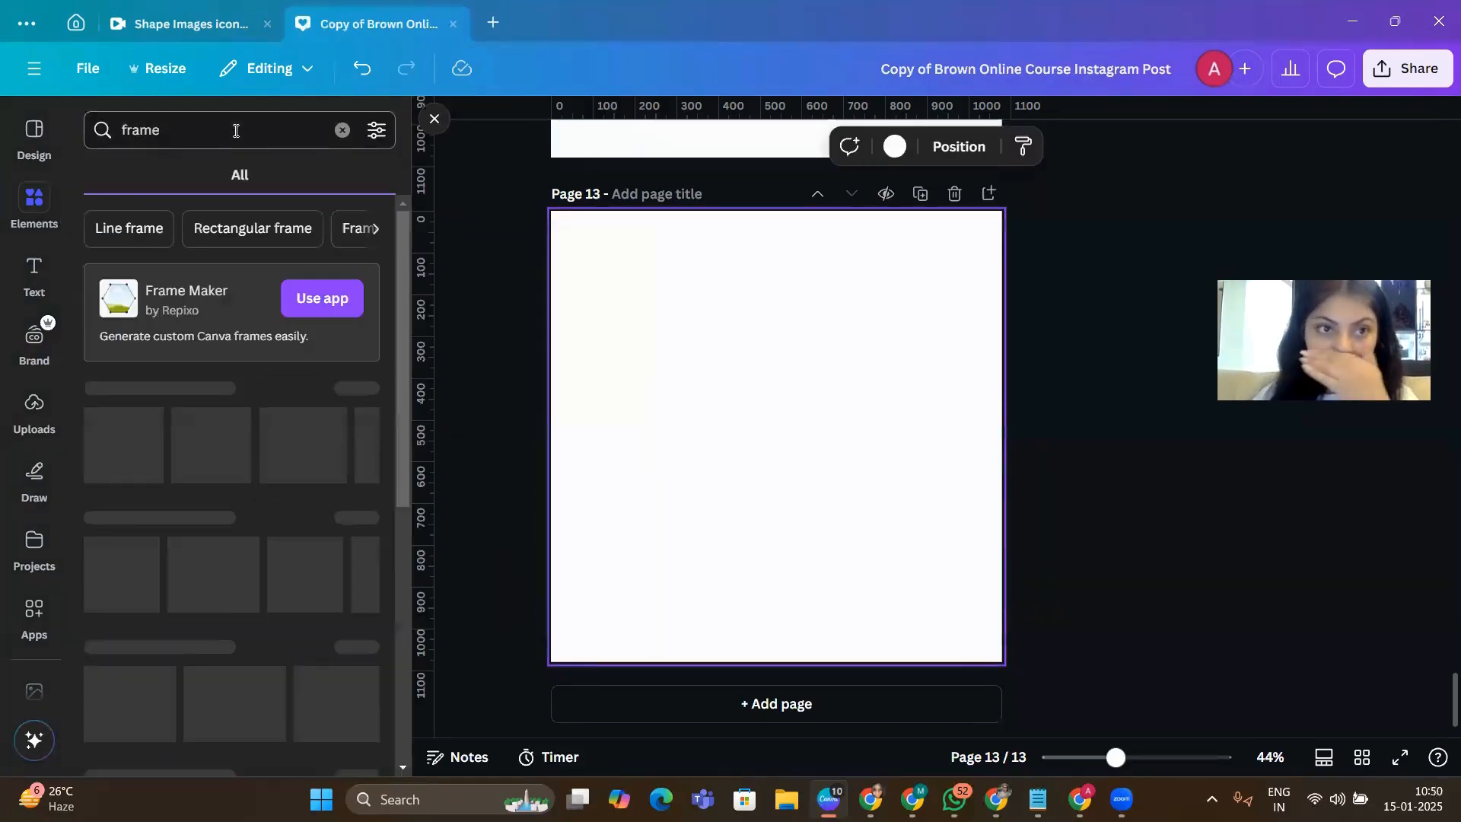
click(354, 388)
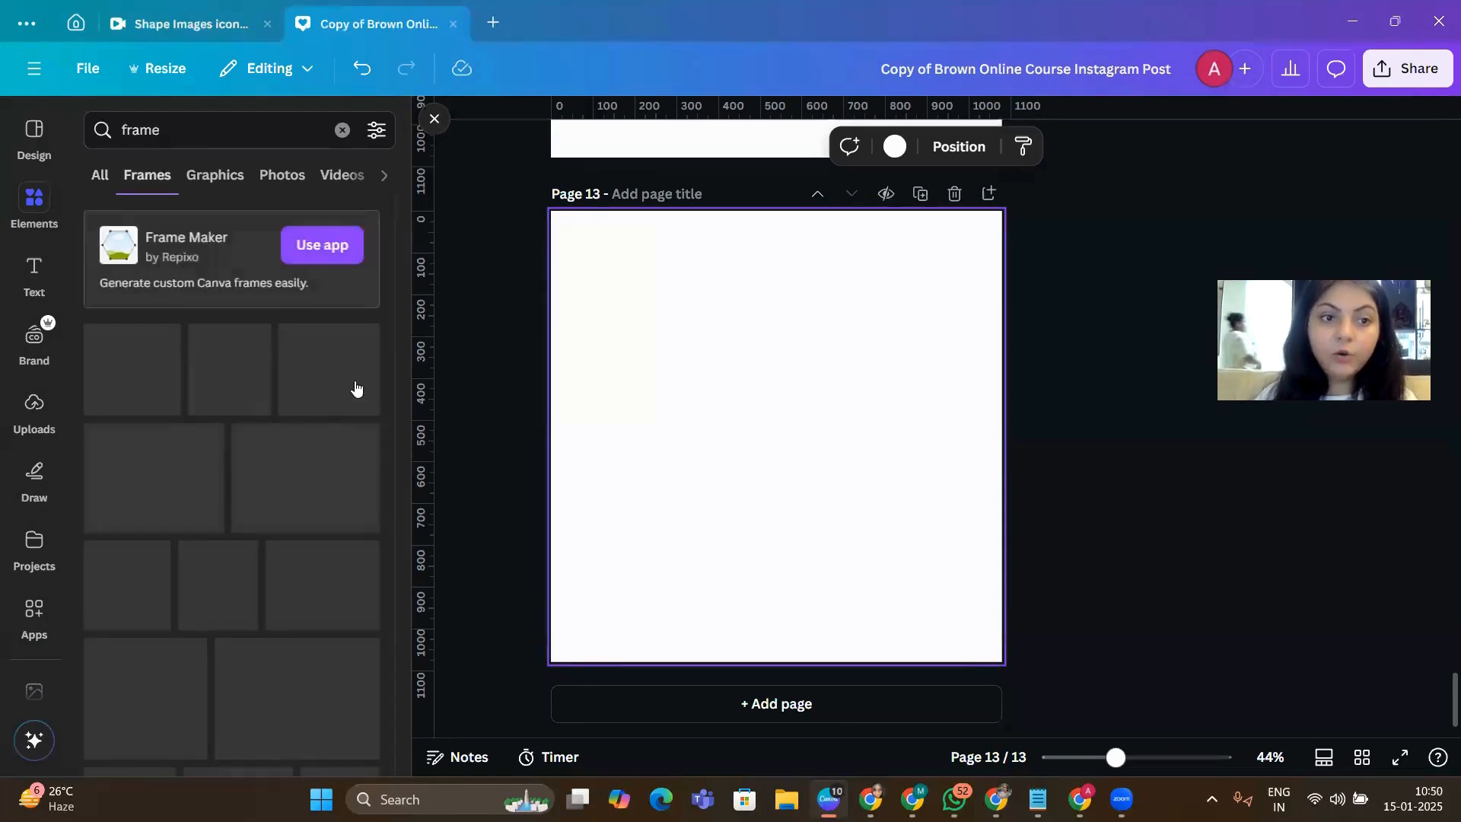
- Add the smartphone frame to page 13, place it on the page's left half and enlarge it to most of the page height
scroll(221, 403, down, 5)
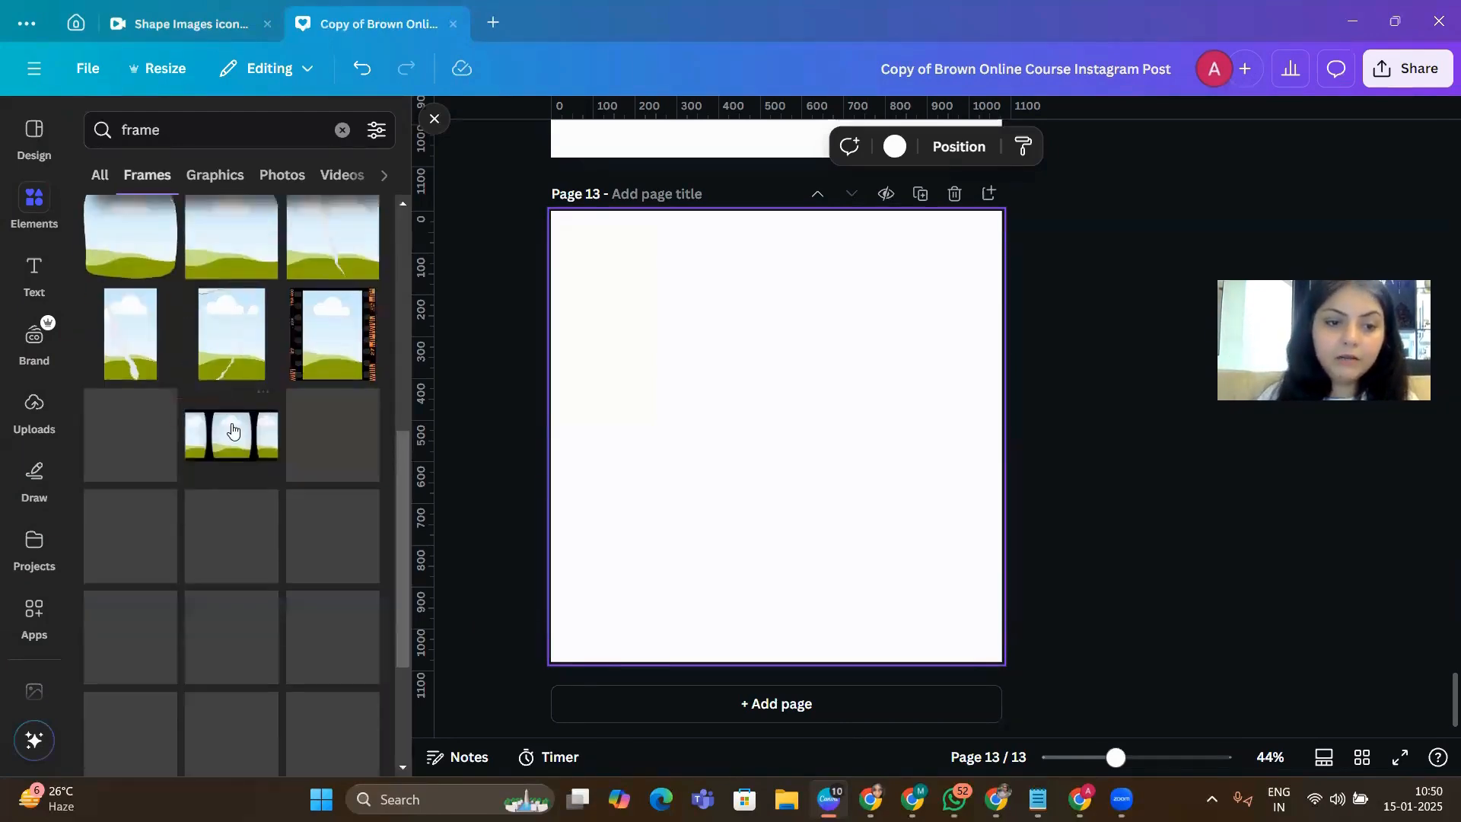
scroll(232, 431, down, 1)
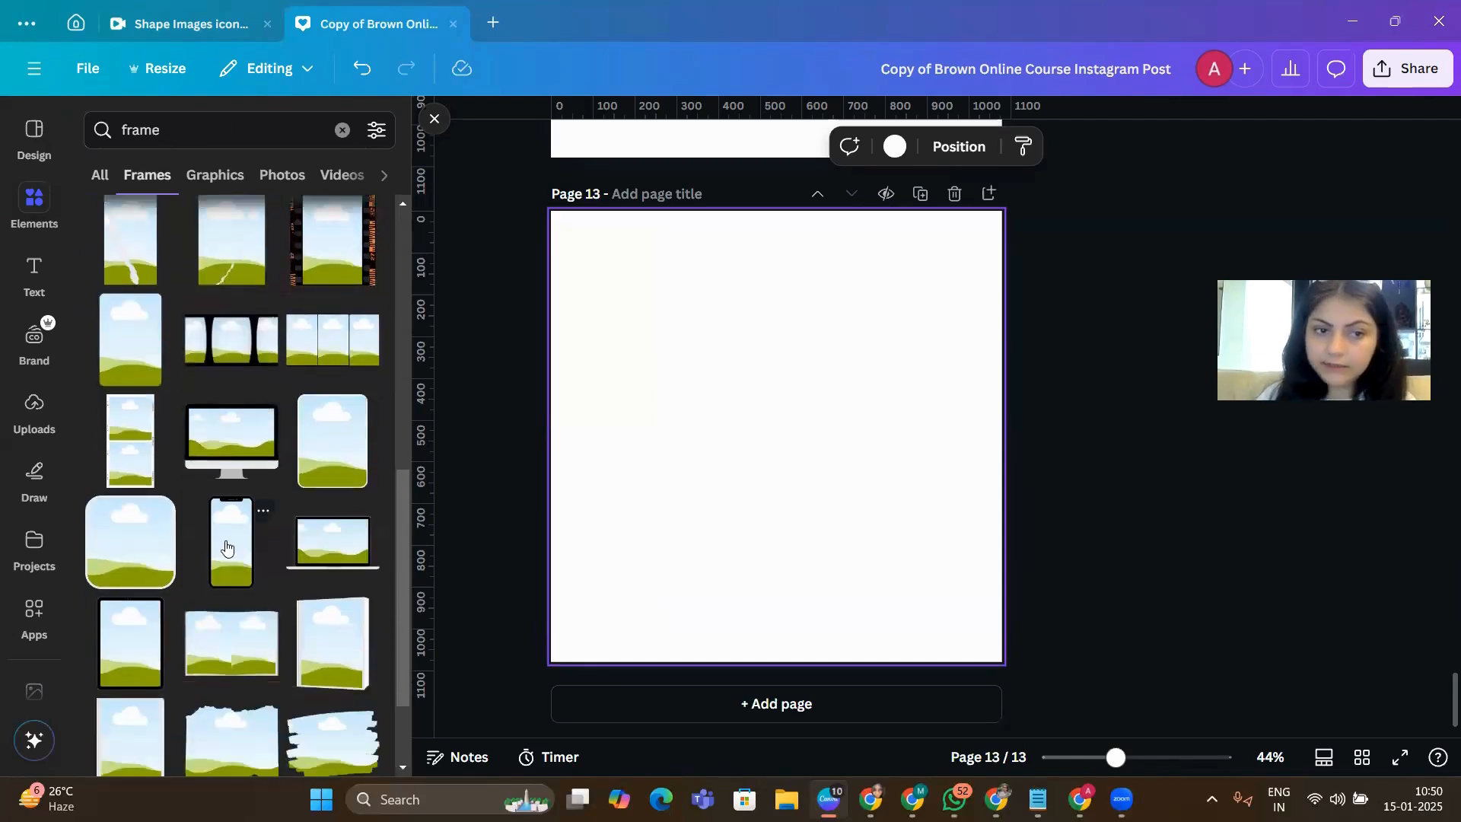
click(226, 546)
drag(783, 445, 664, 373)
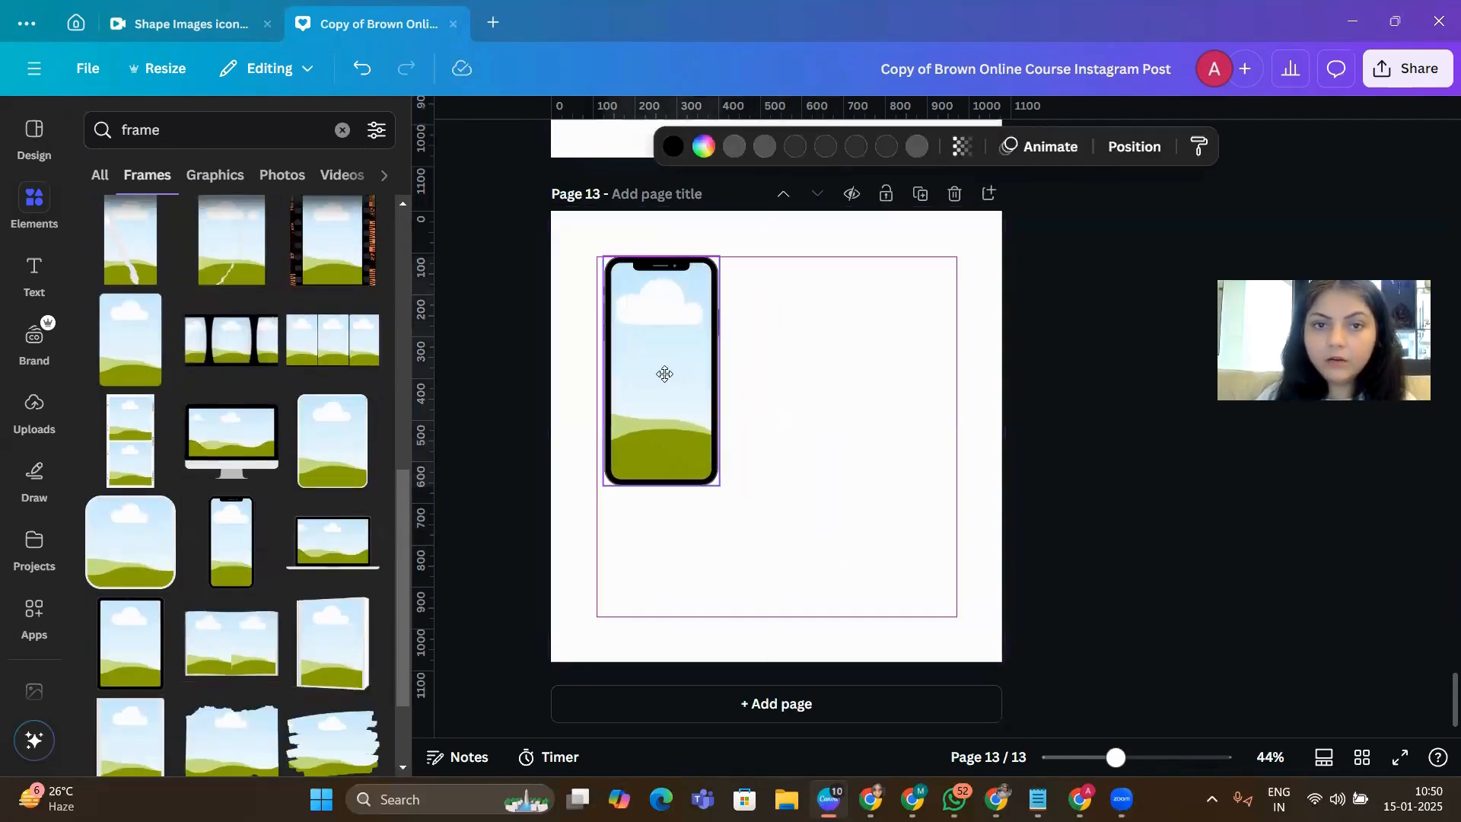
drag(719, 485, 811, 649)
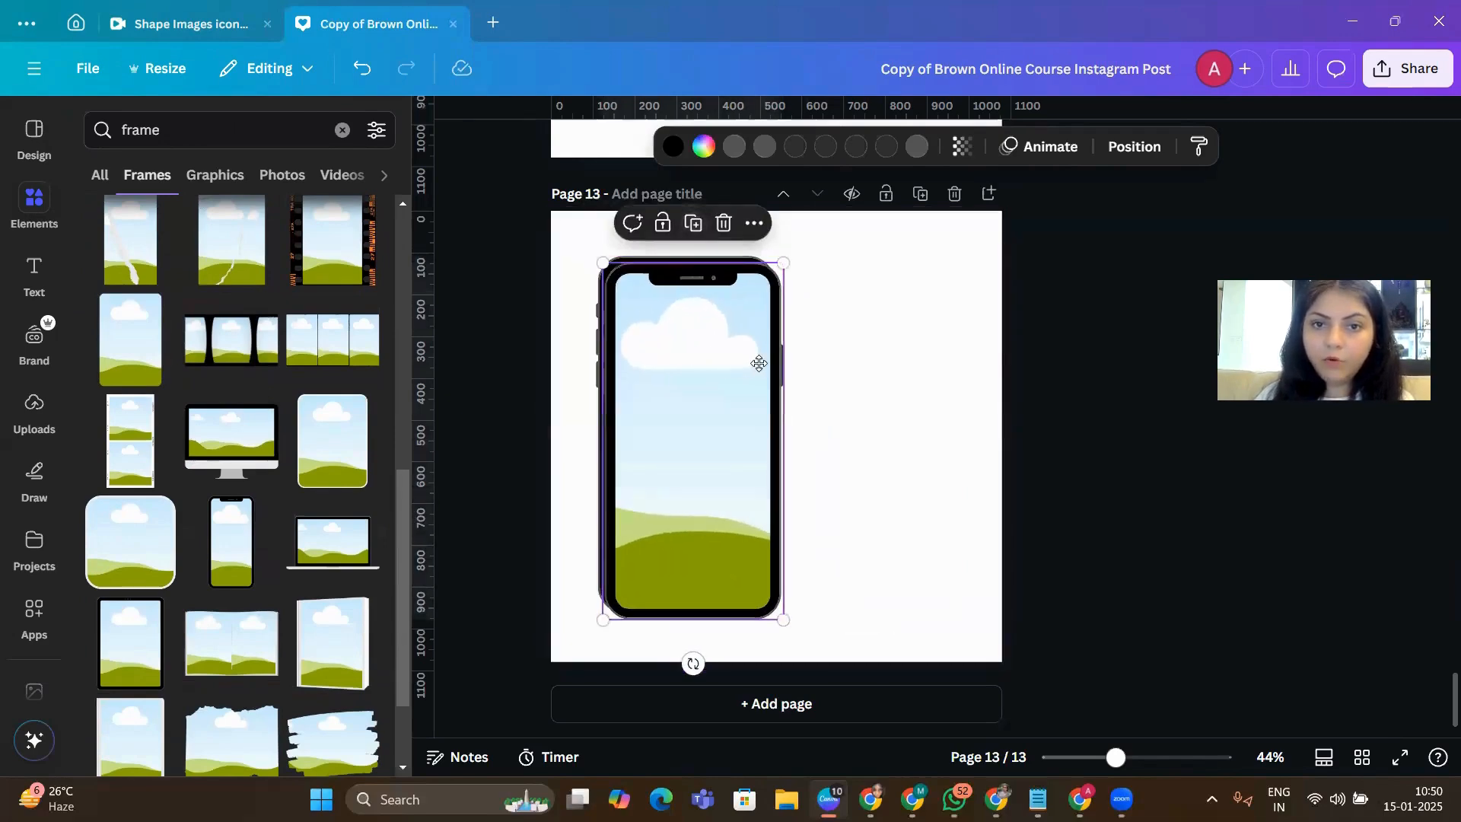
- Duplicate the phone frame beside the first and fill the copy with the math-class screen image from the Downloads folder
key(ctrl+d)
drag(758, 363, 865, 352)
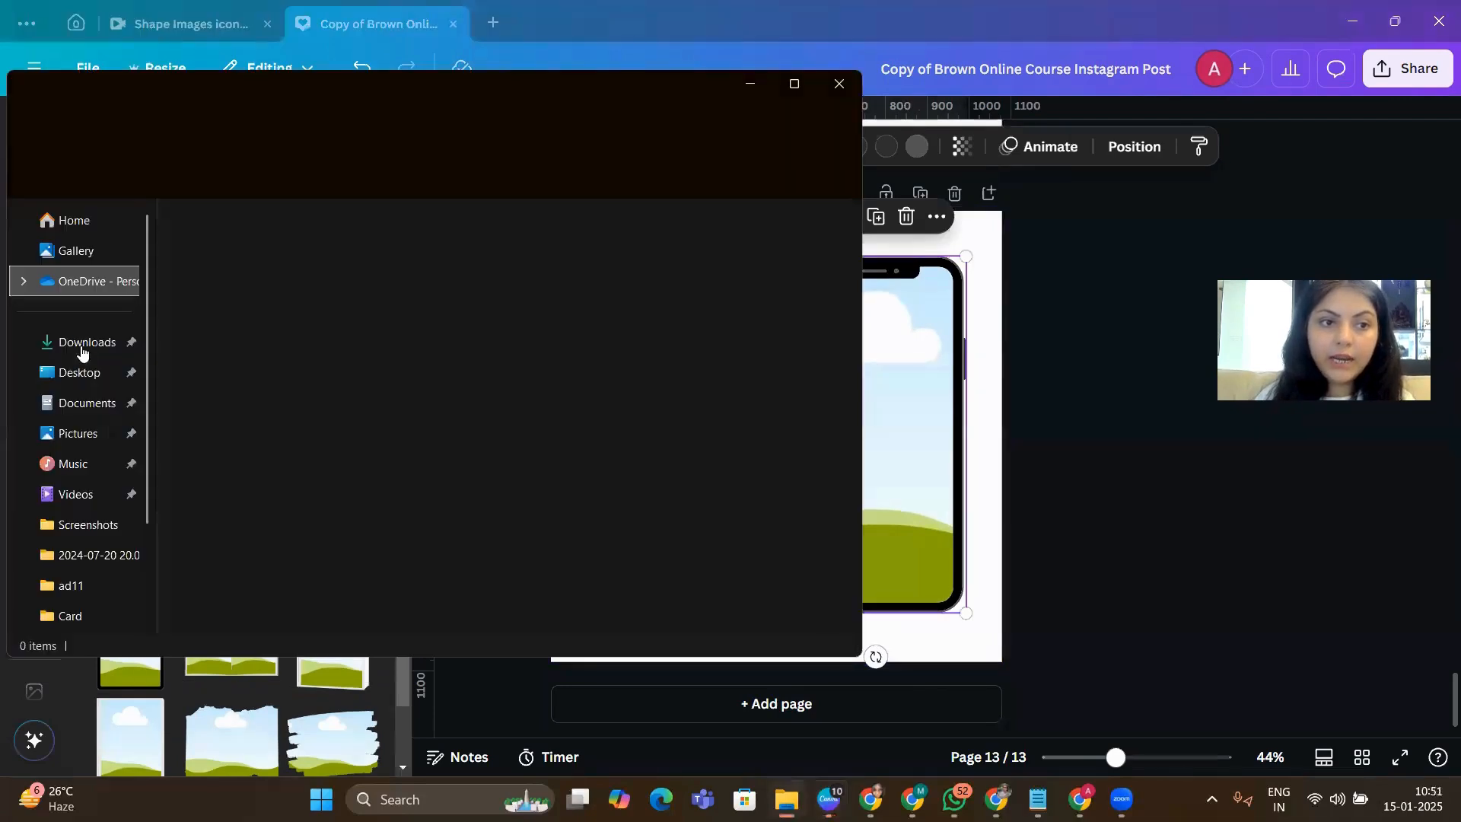
click(89, 341)
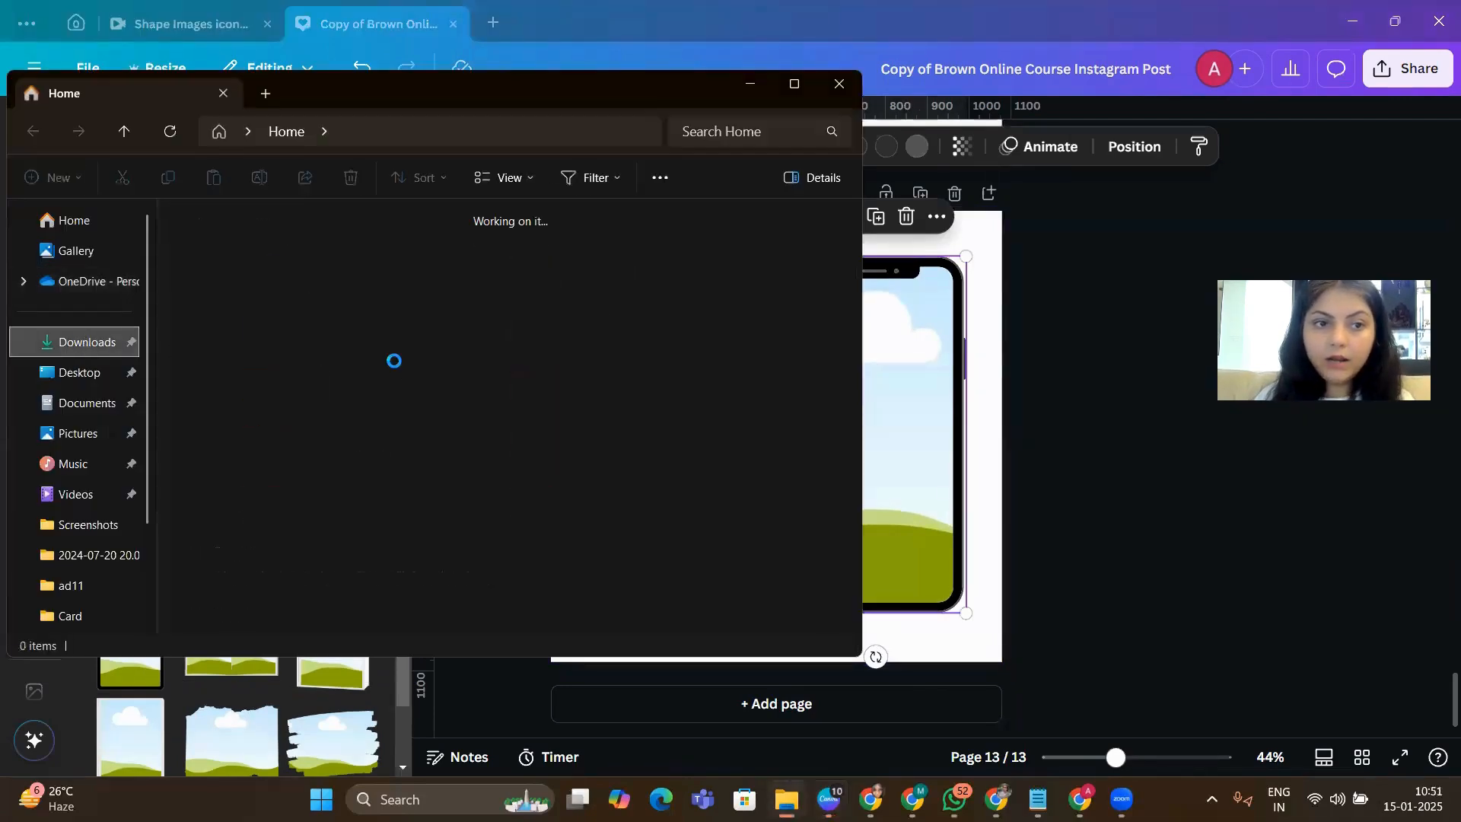
drag(295, 346, 886, 434)
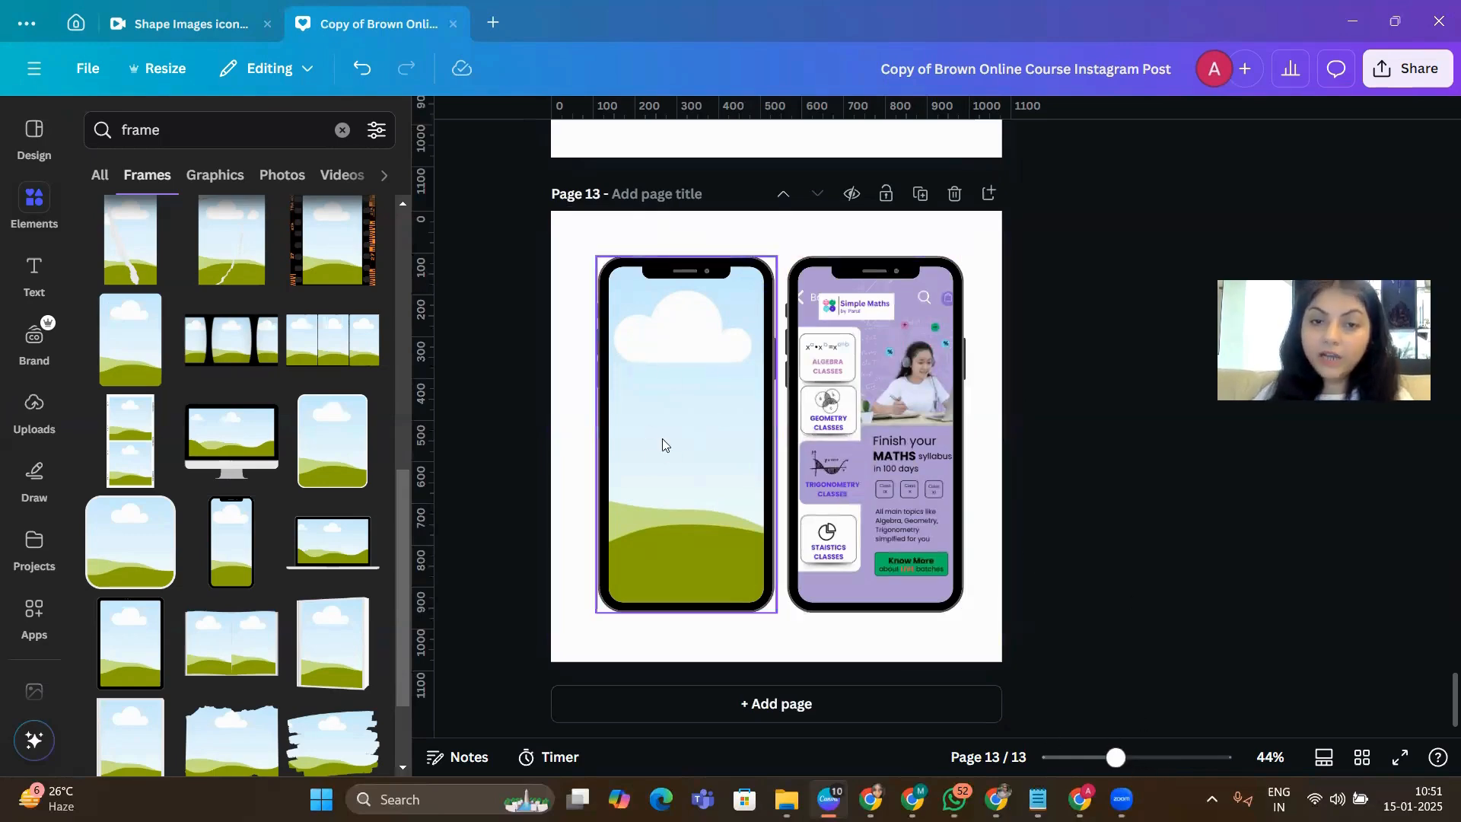
- Try lavender #AC9CD0, the darker purples #8D80A9 and #685C85, and the green photo colour as the page background
click(639, 453)
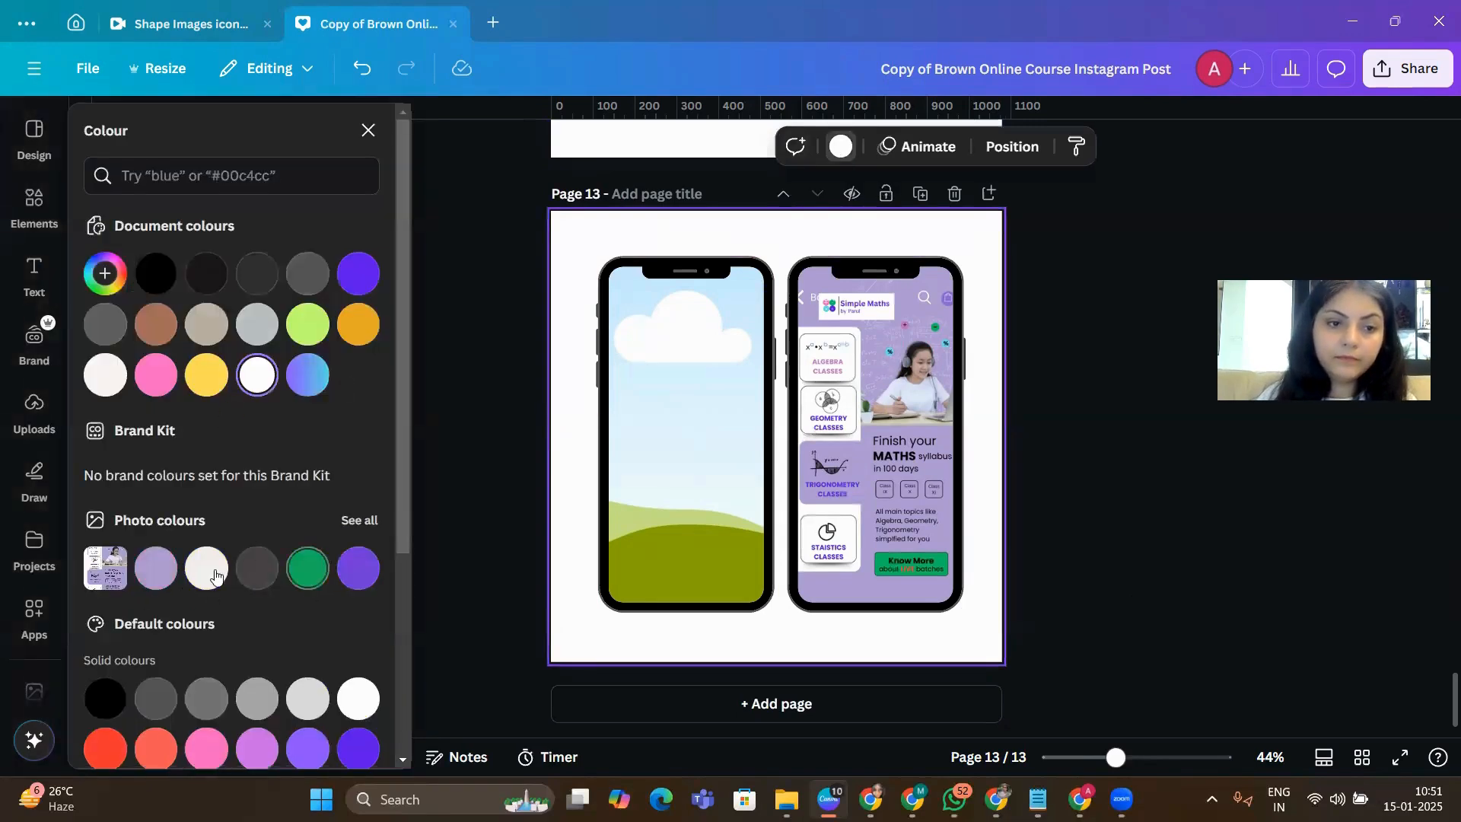
click(157, 571)
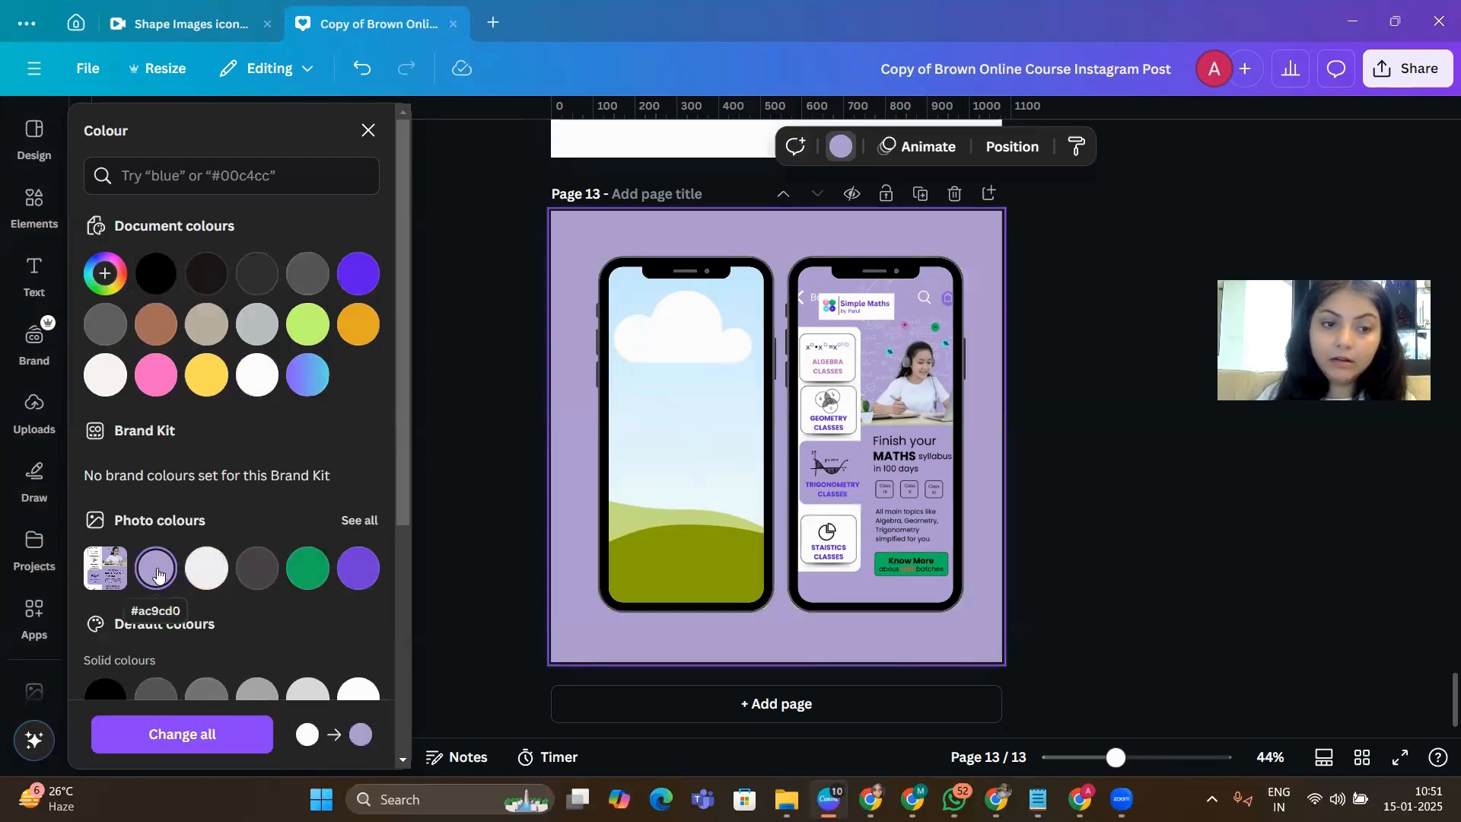
click(105, 273)
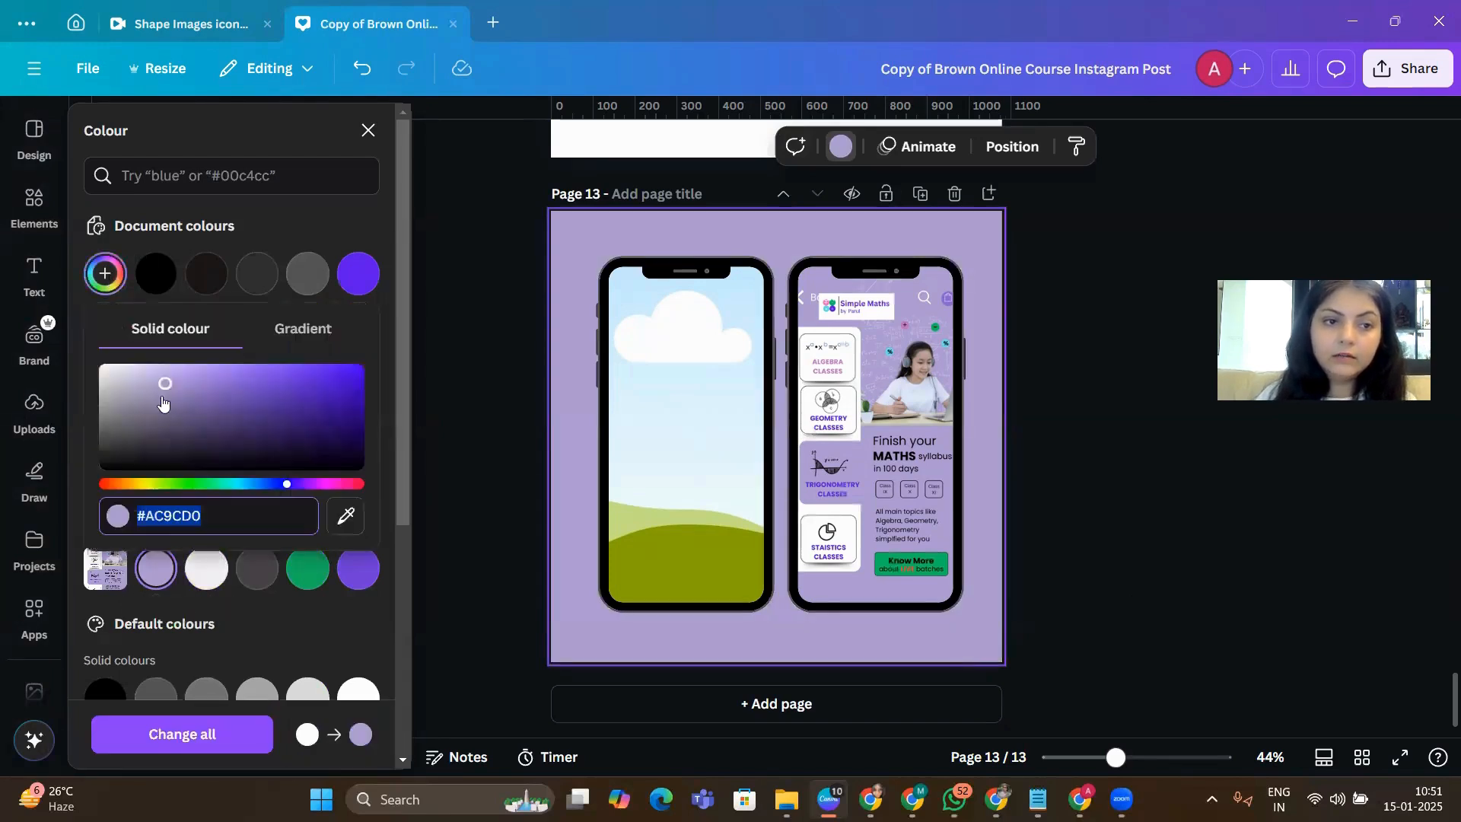
click(163, 400)
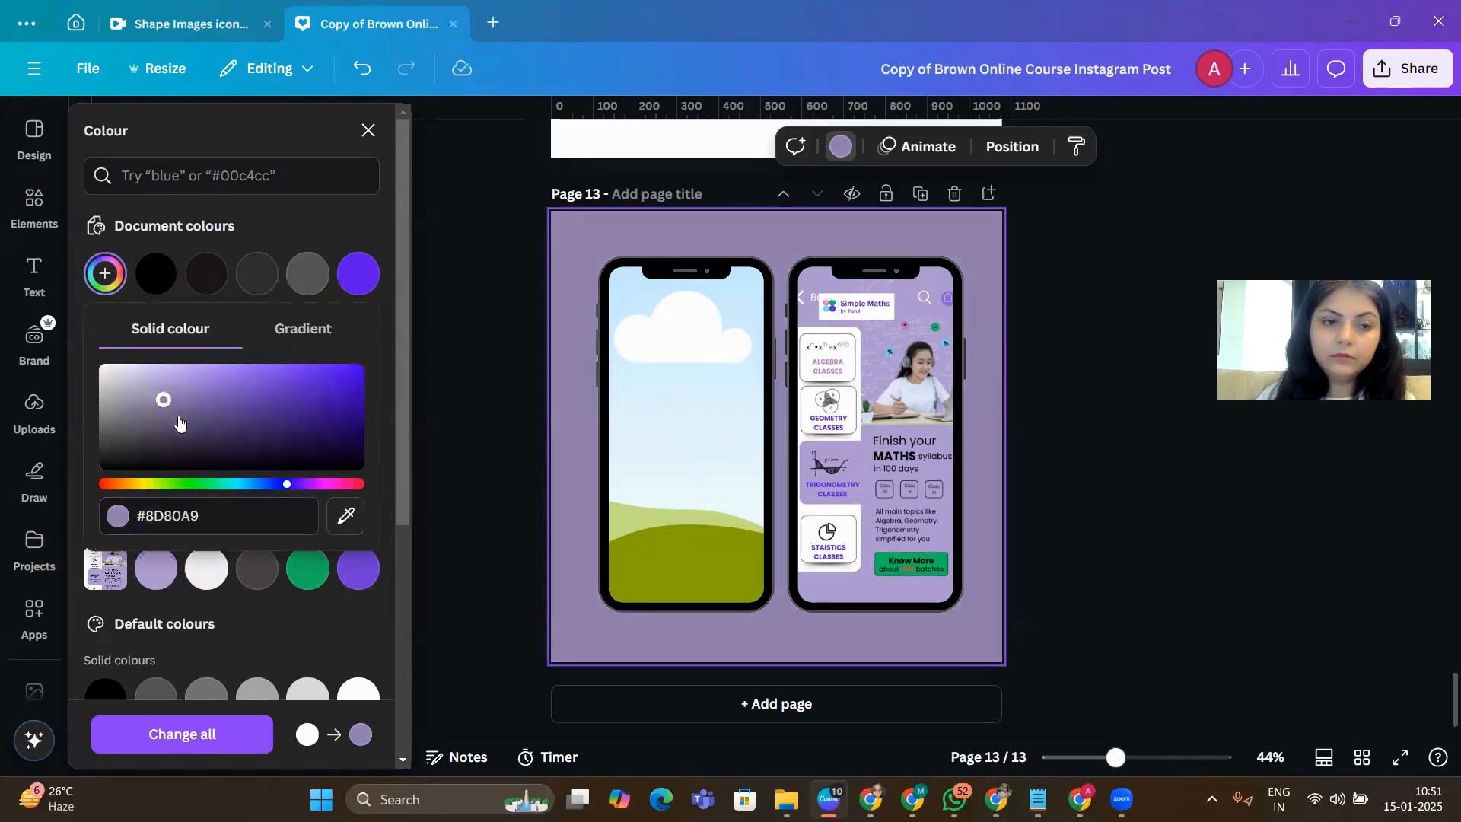
click(182, 416)
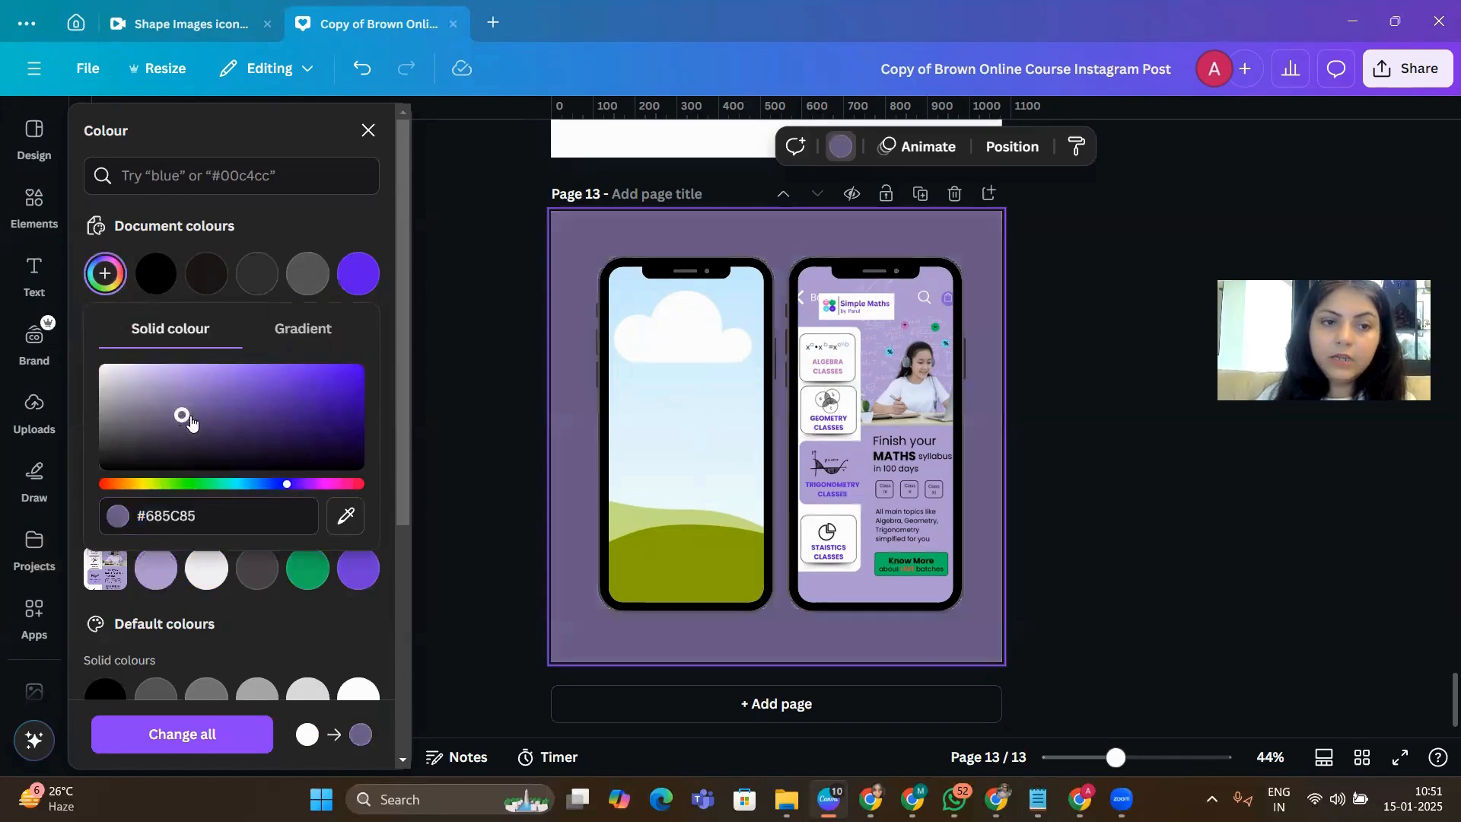
click(307, 568)
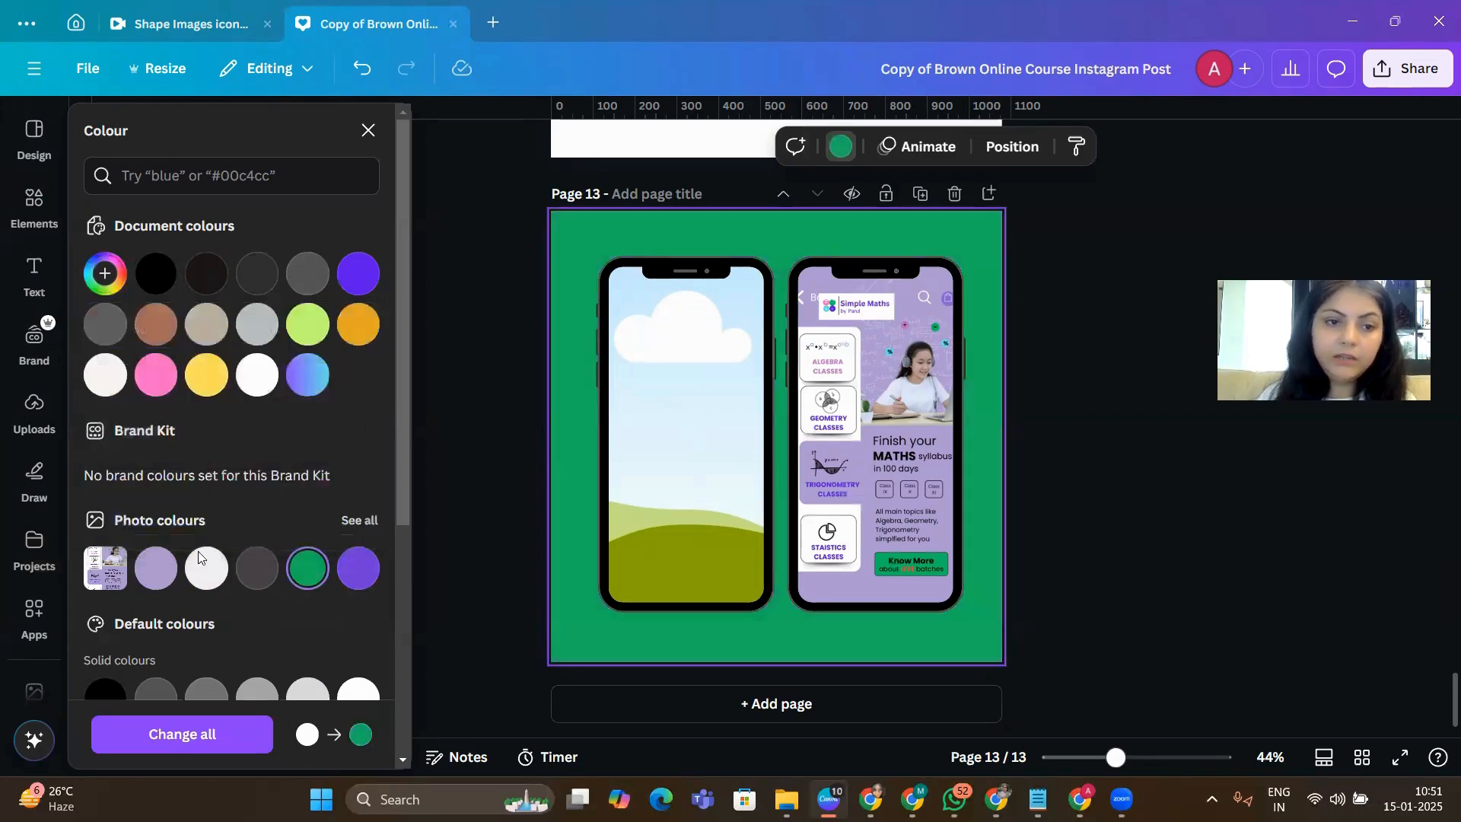
- Set the page 13 background to the light green document colour
click(307, 327)
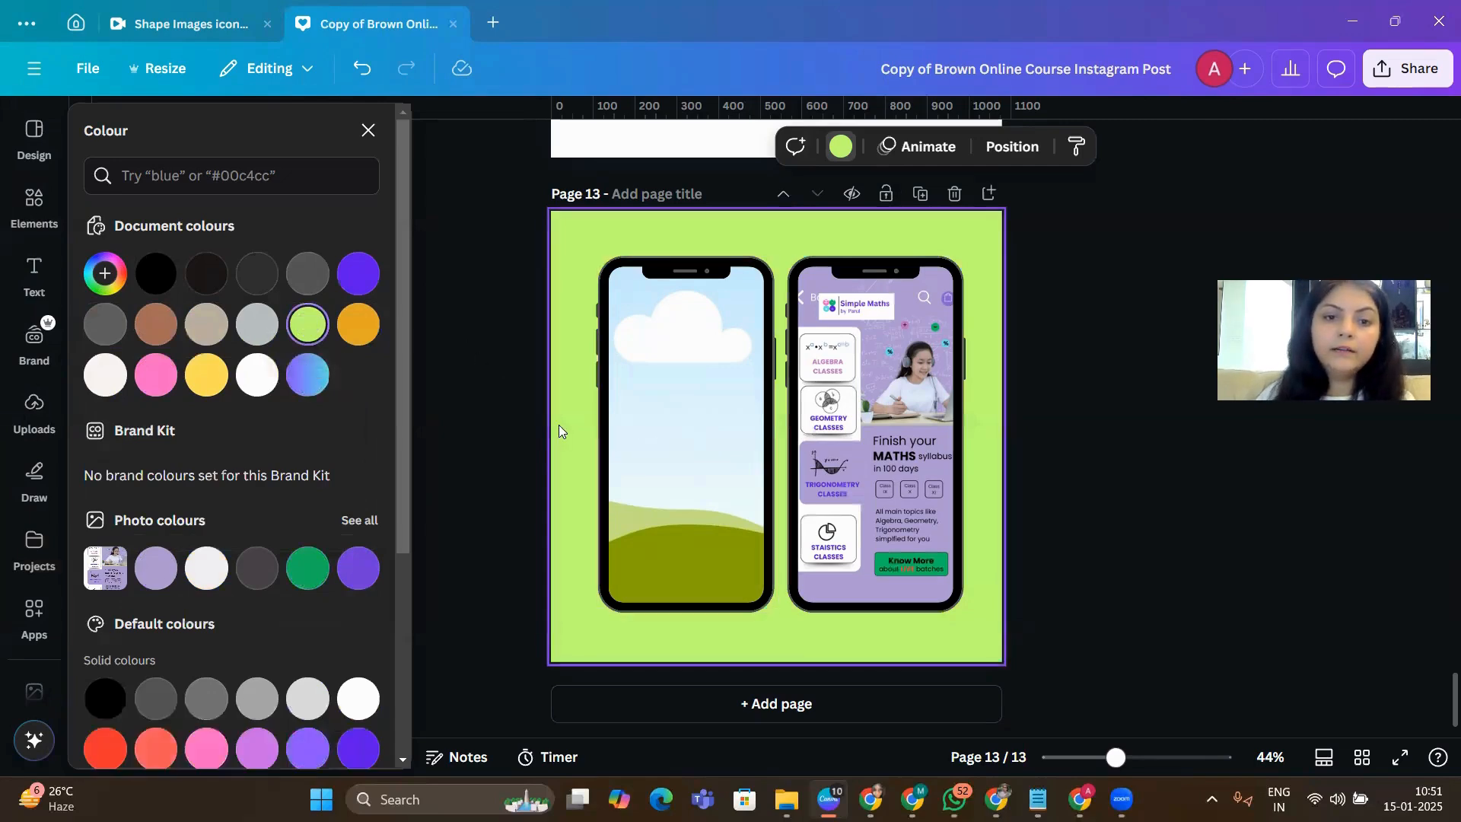
key(Escape)
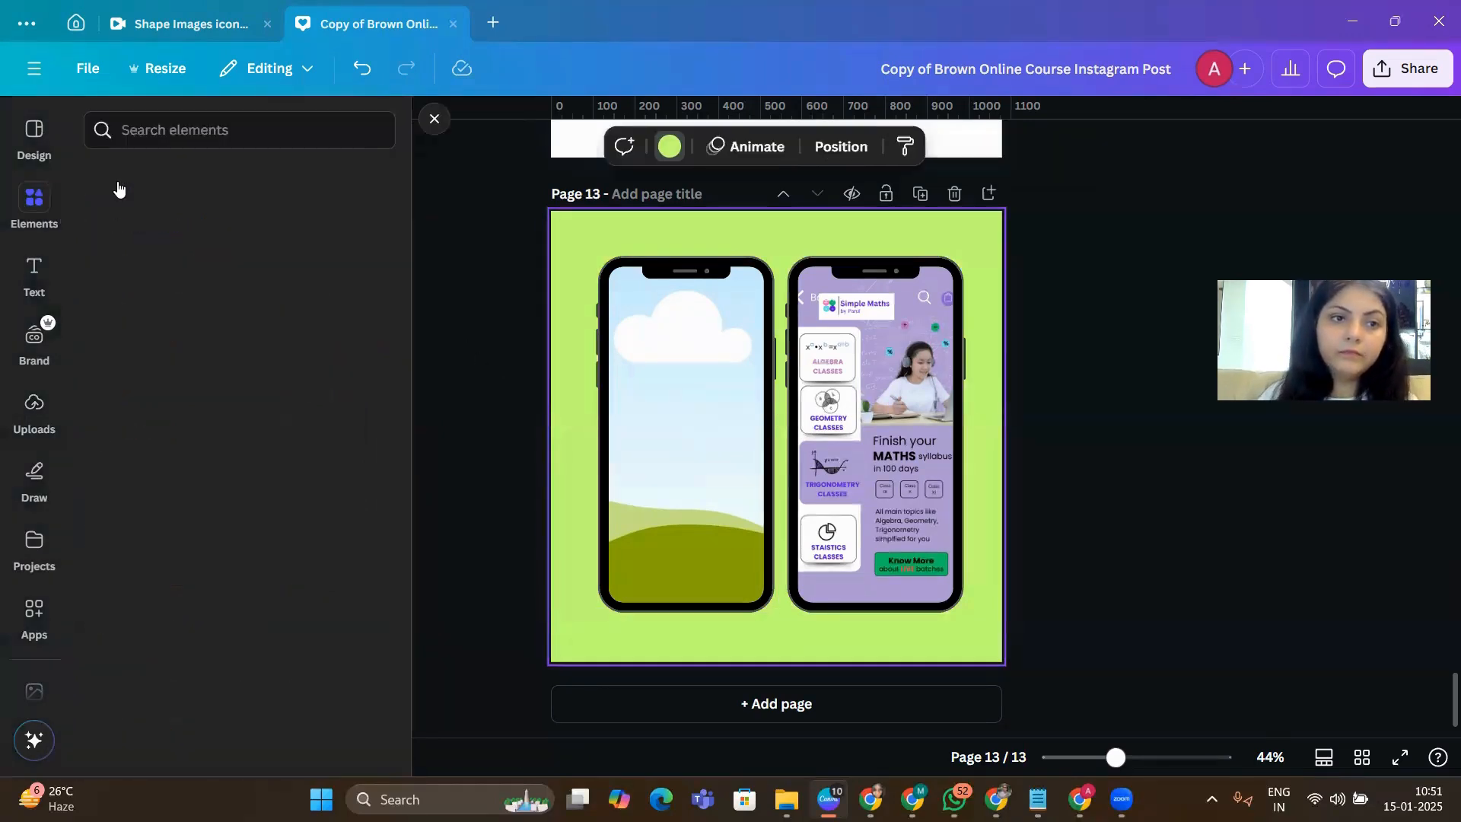
- Search the elements library for "blob" graphics and add the sage-green four-lobed blob to the page
click(207, 130)
text(blob)
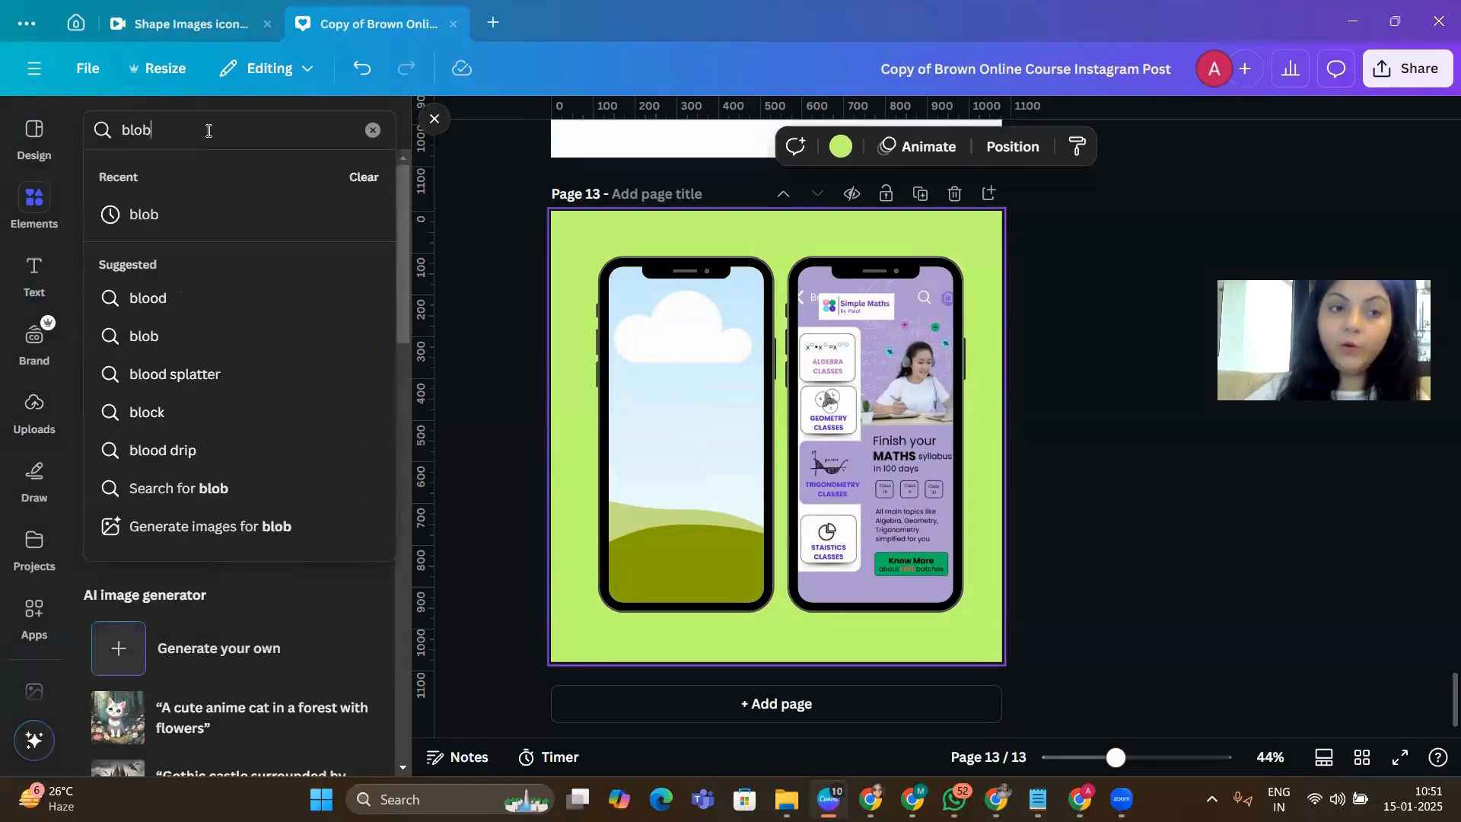
key(Return)
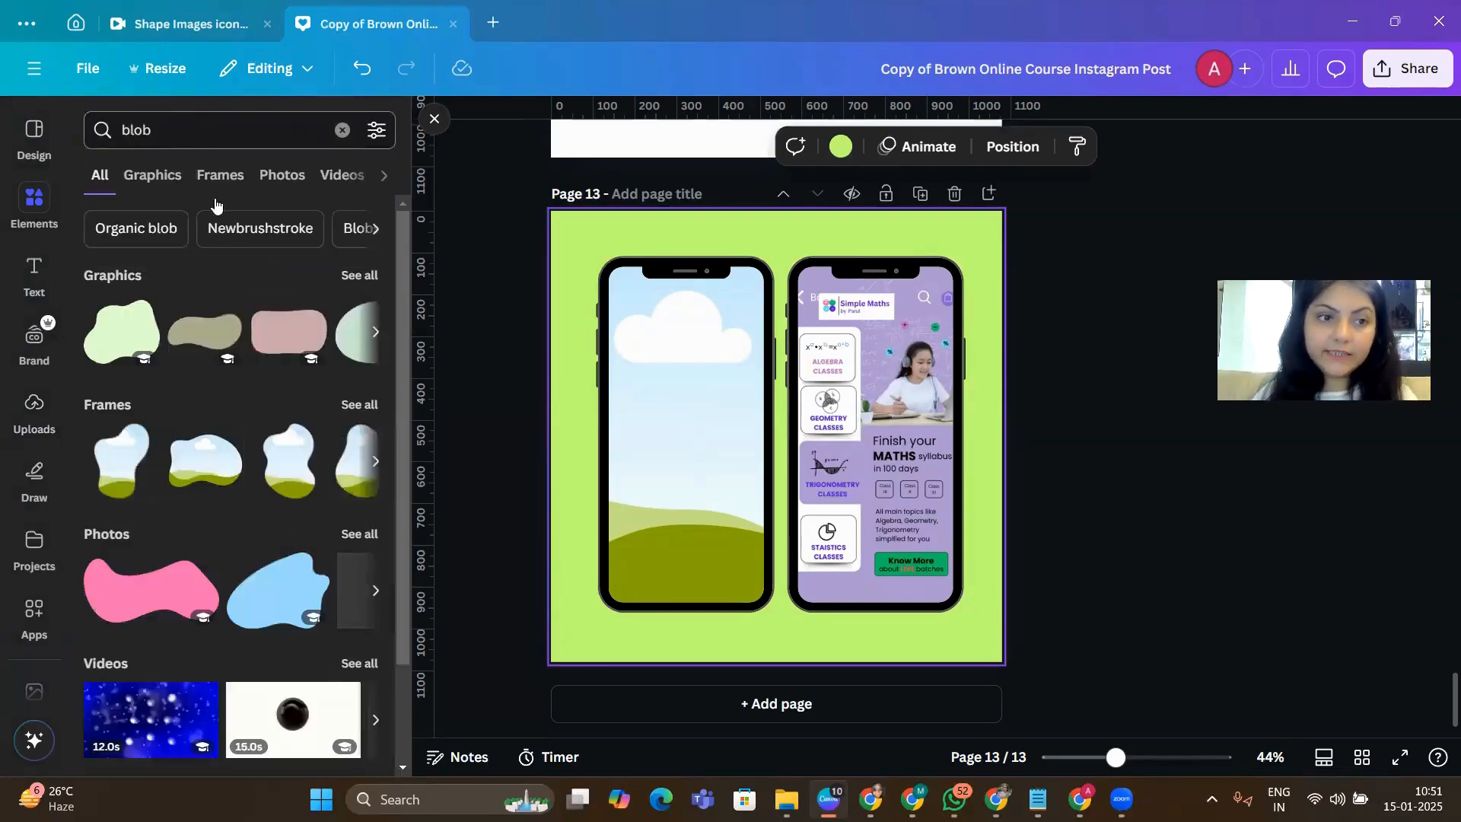
click(362, 276)
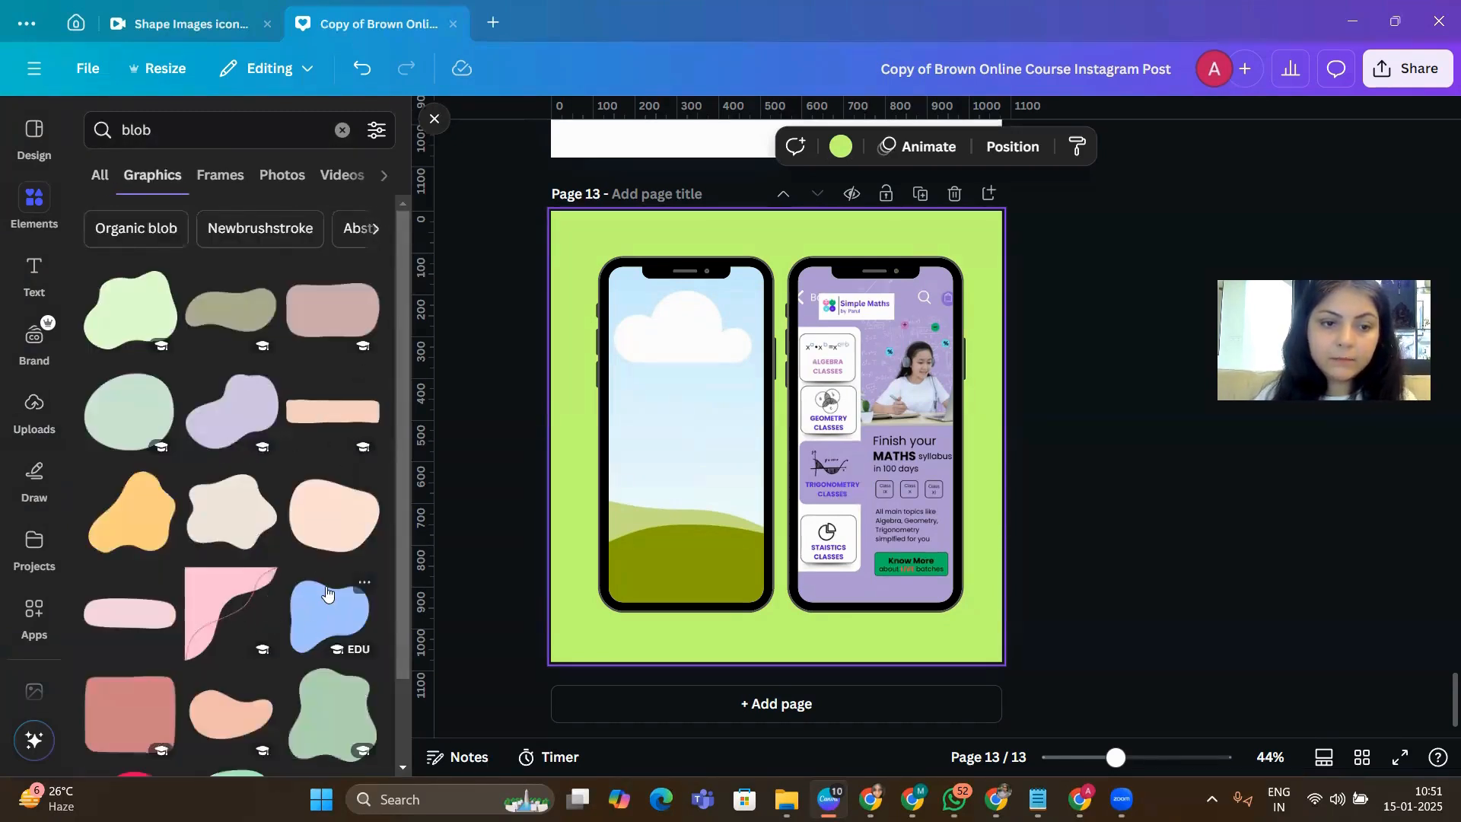
scroll(327, 592, down, 1)
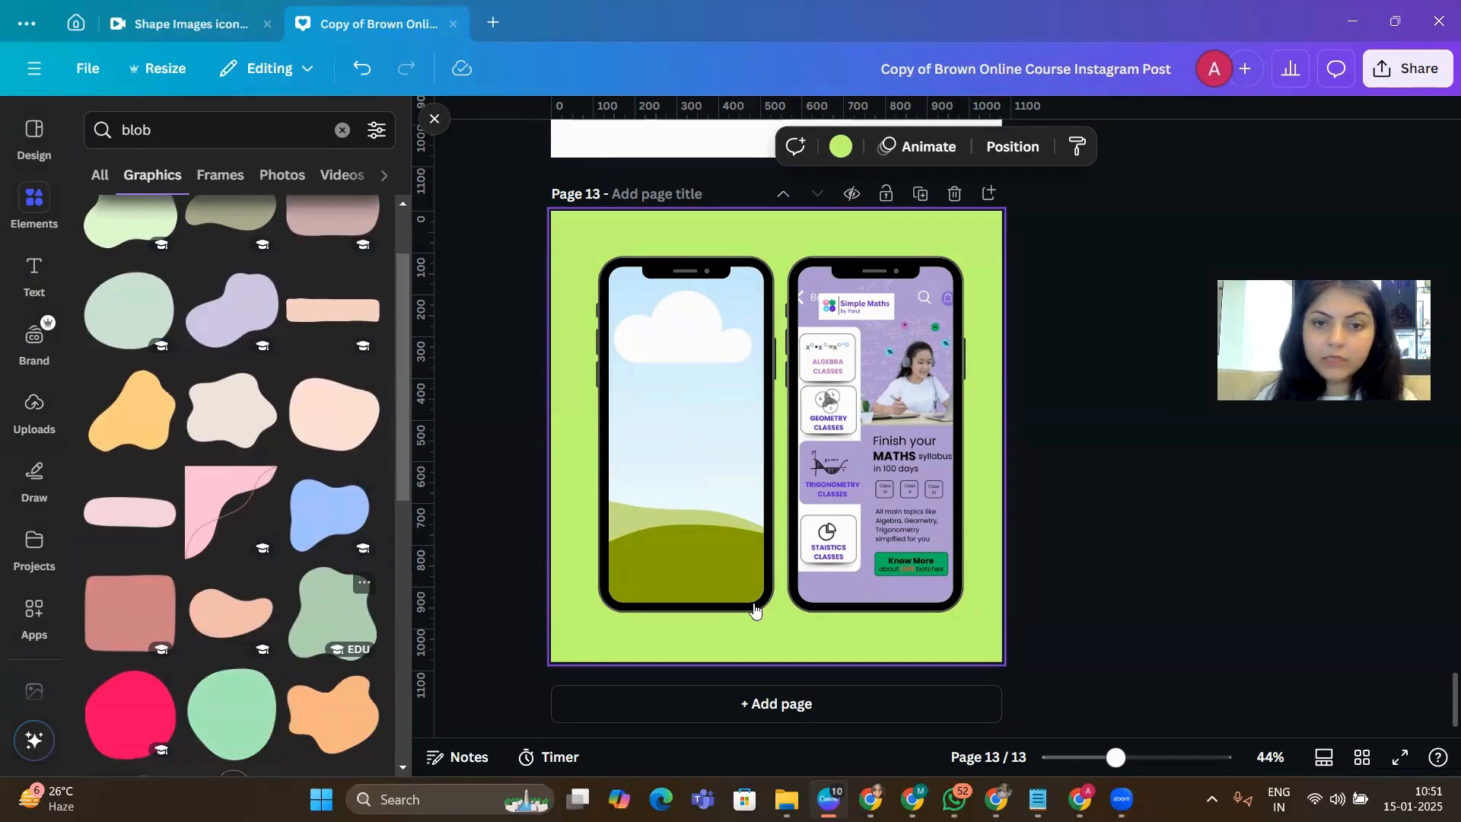
- Recolour the blob with the bright purple document colour, rotate it and enlarge it to about 844 × 890 px
click(755, 147)
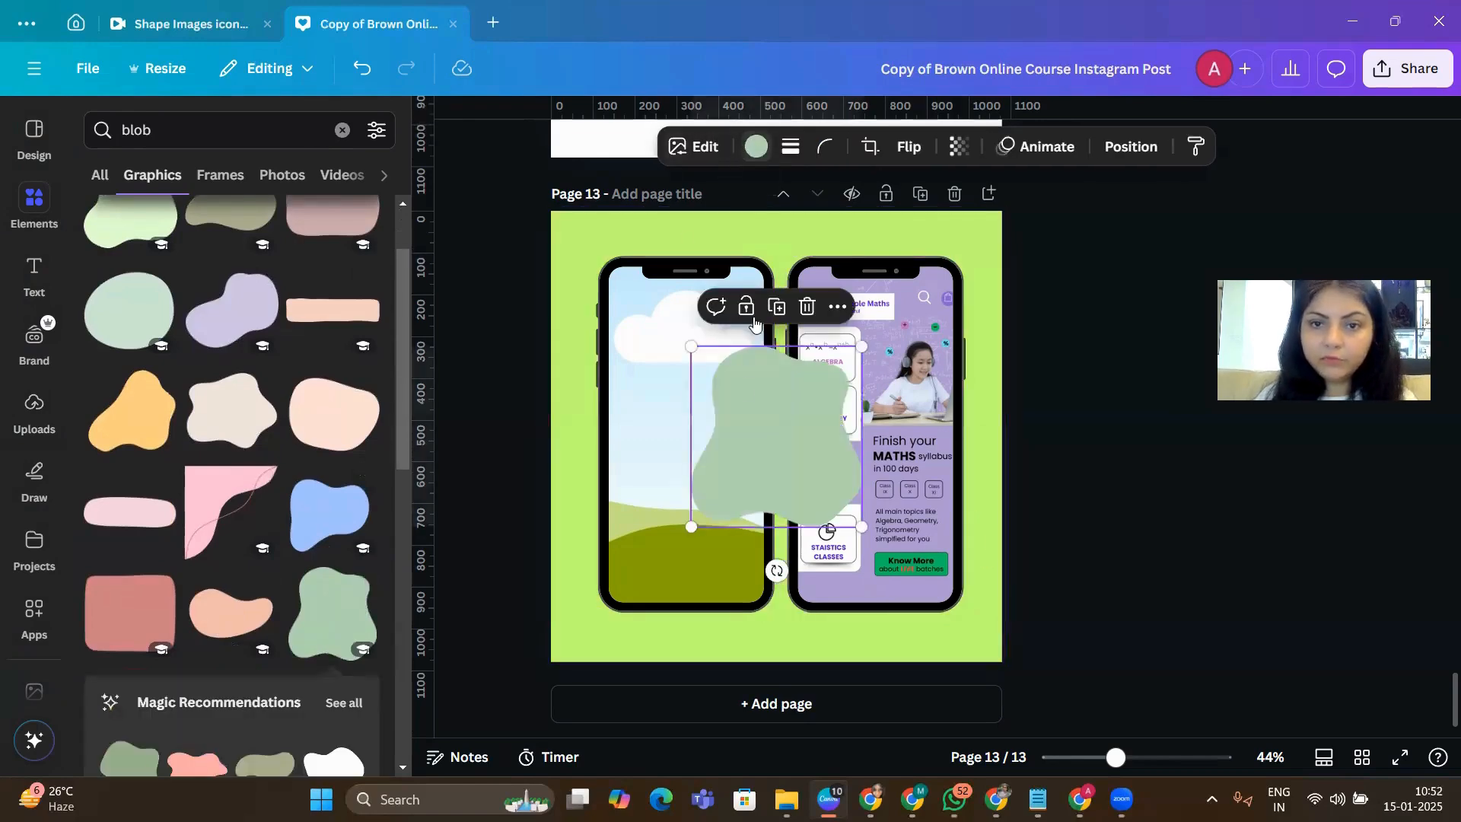
click(357, 274)
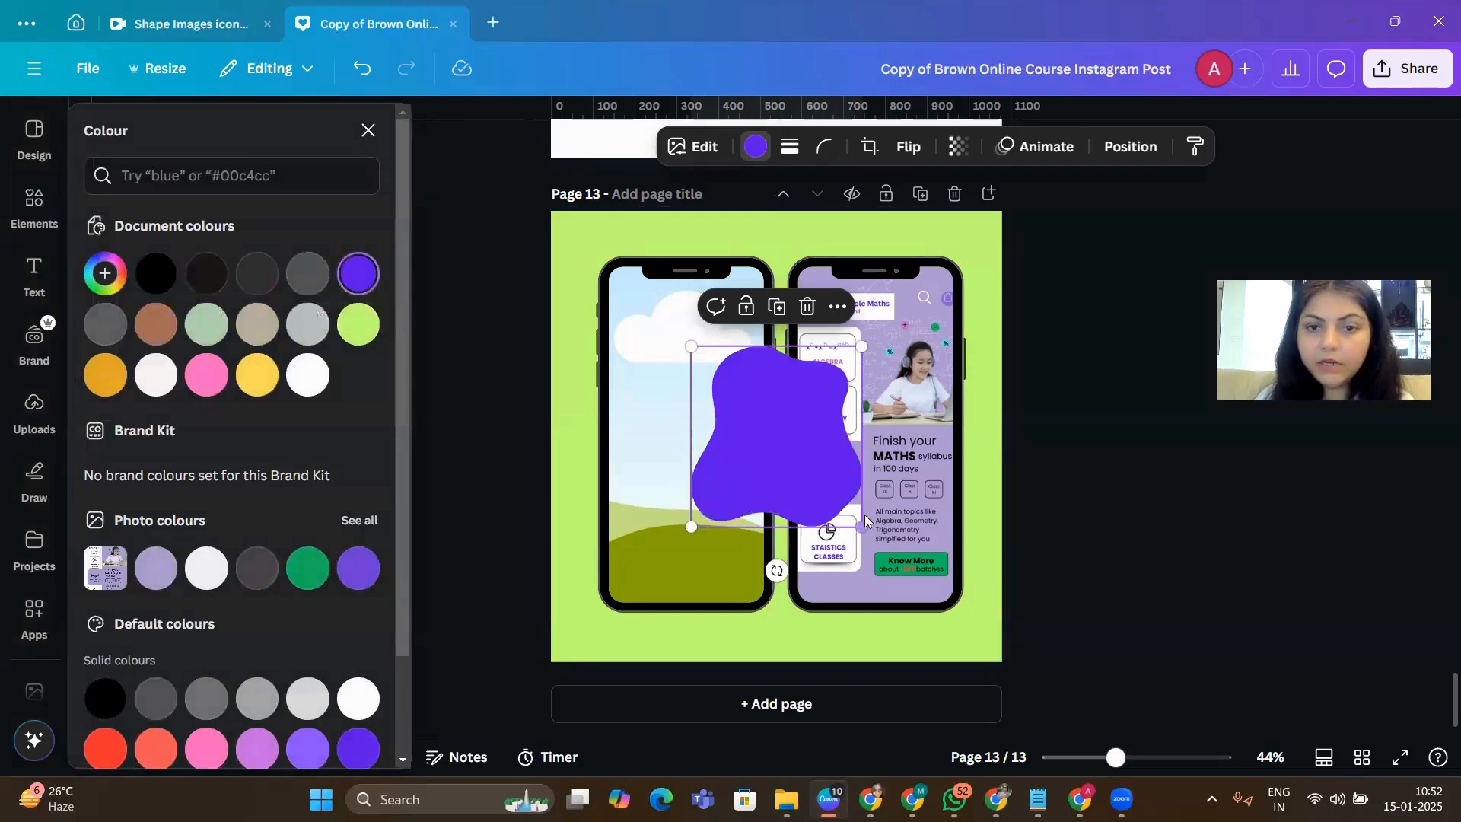
drag(776, 570, 643, 452)
drag(676, 363, 463, 209)
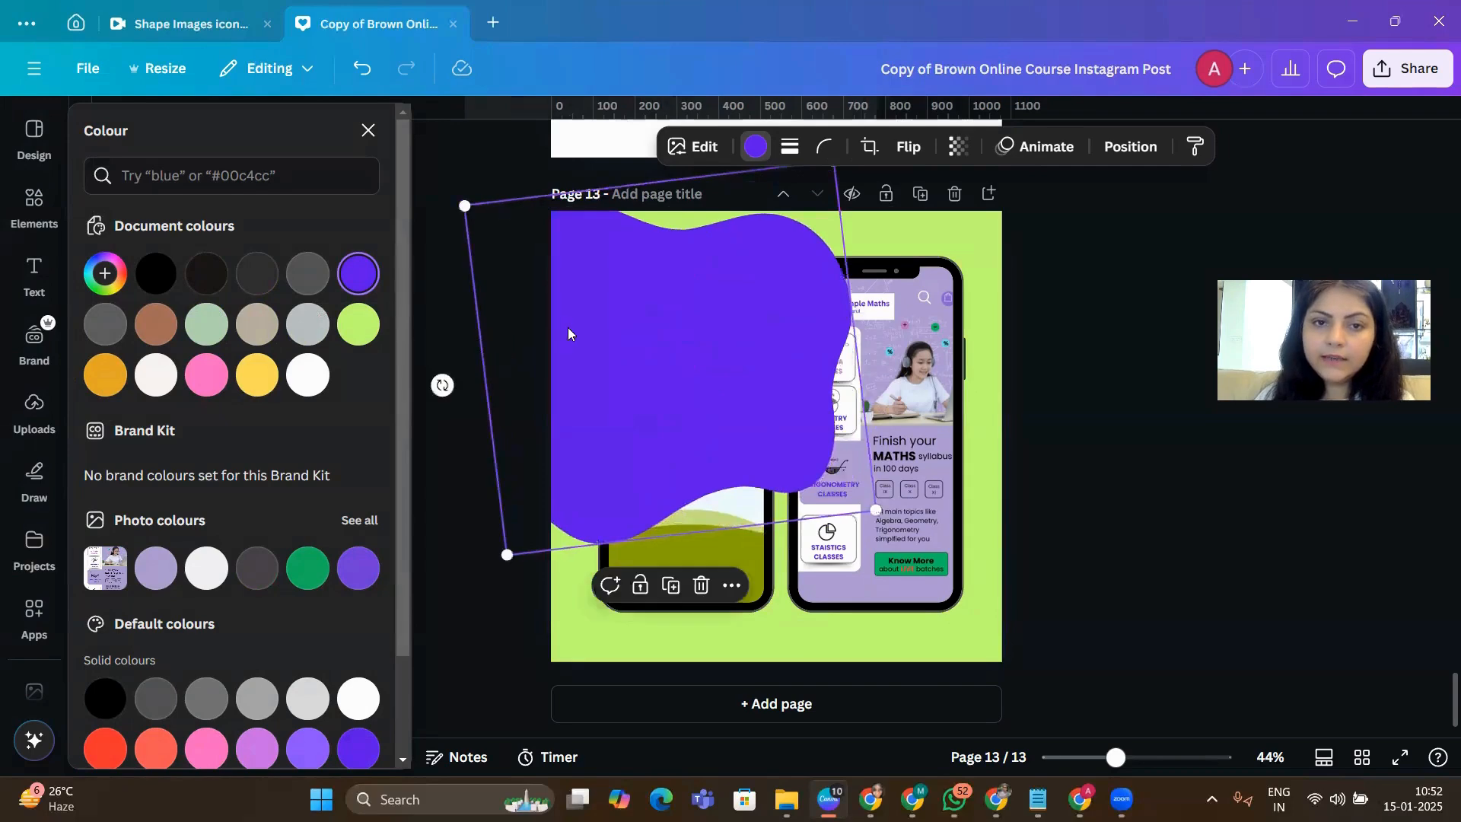
- Move the purple blob over the page's lower-left corner and rotate it to about 105°
drag(657, 471, 676, 620)
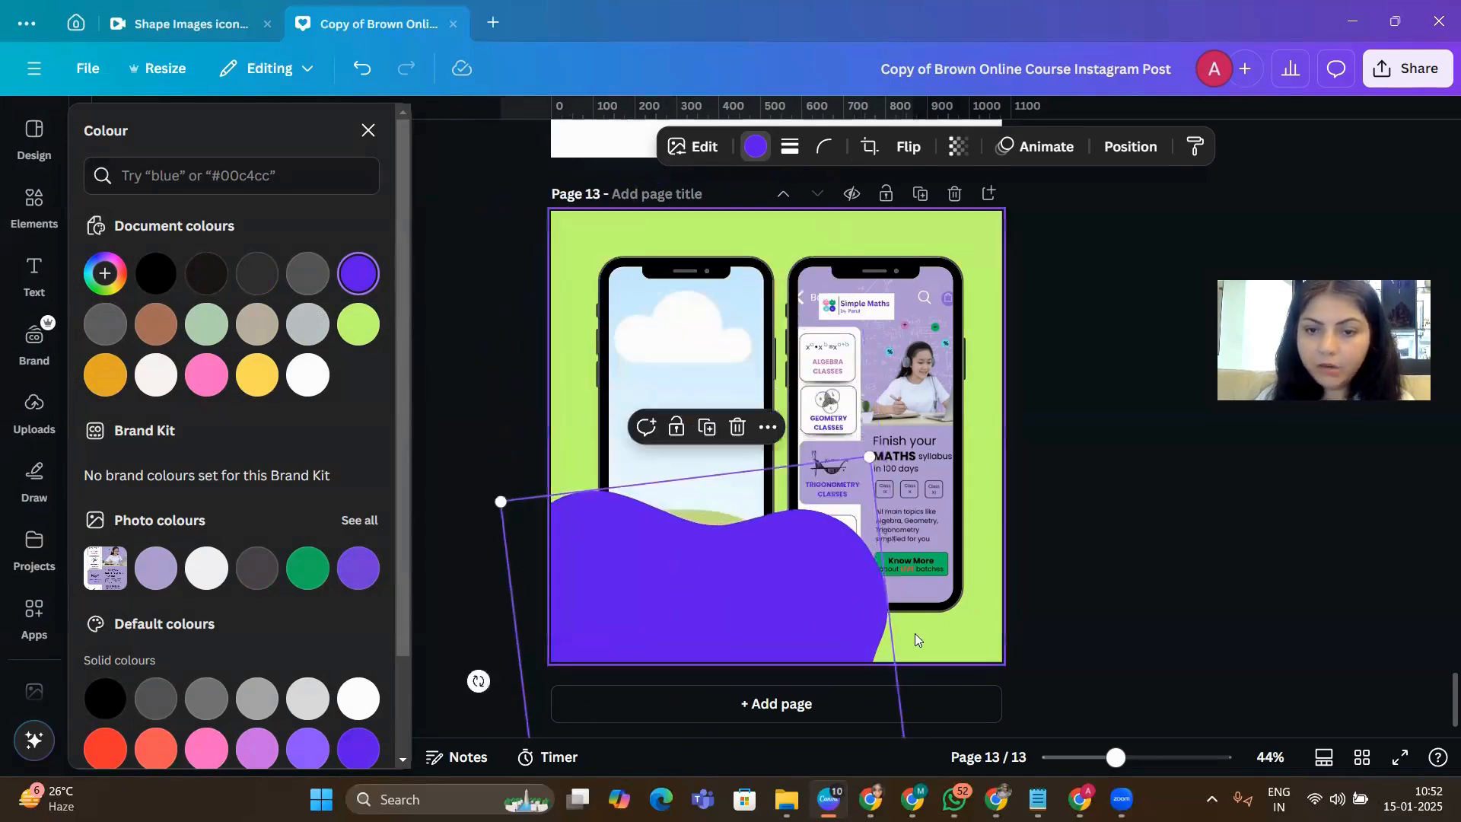
drag(479, 681, 467, 587)
drag(613, 601, 563, 619)
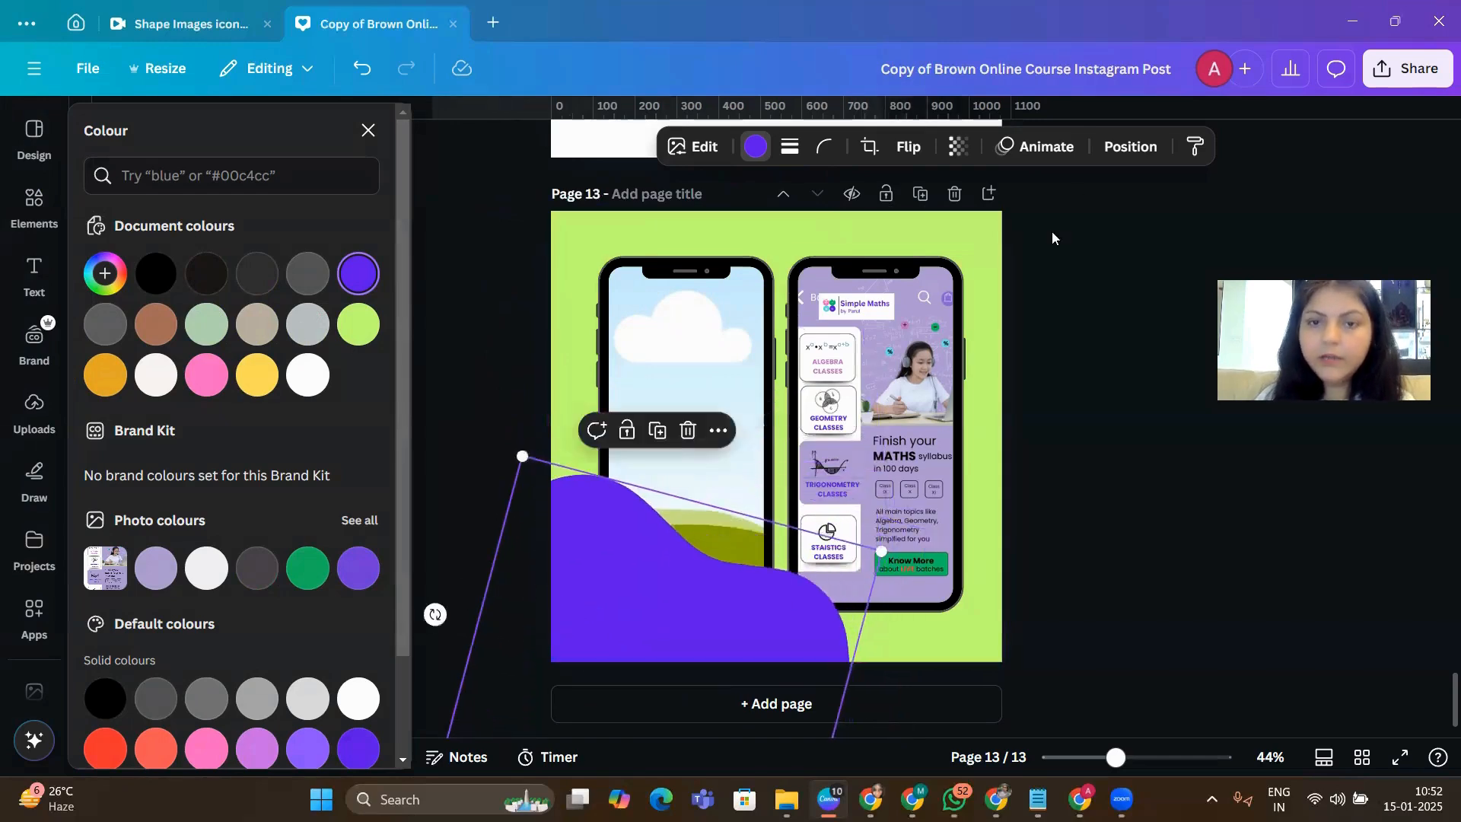
- Send the purple blob behind the phone frames and set its transparency to 69
click(1128, 150)
click(341, 286)
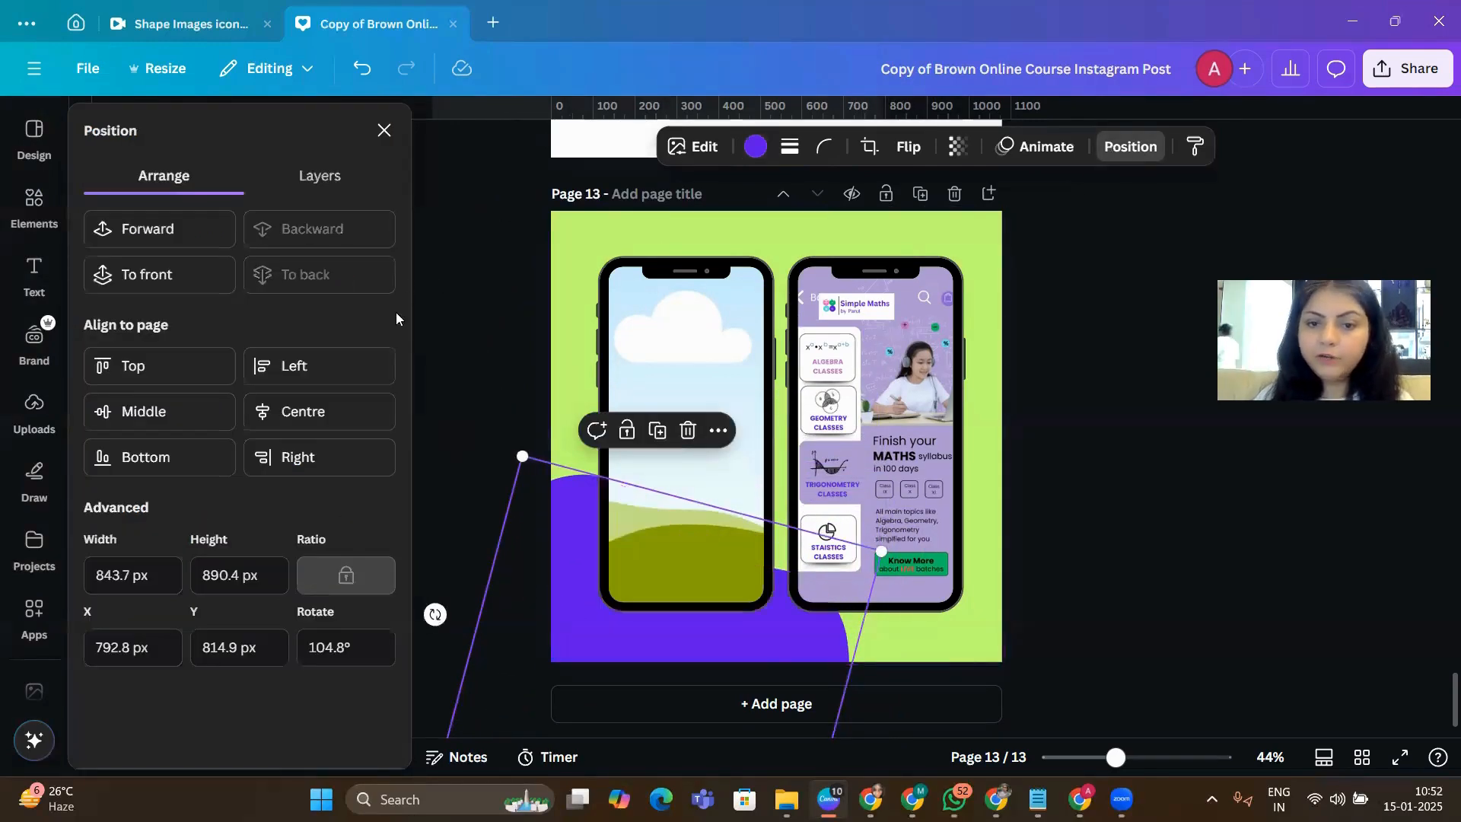
click(957, 146)
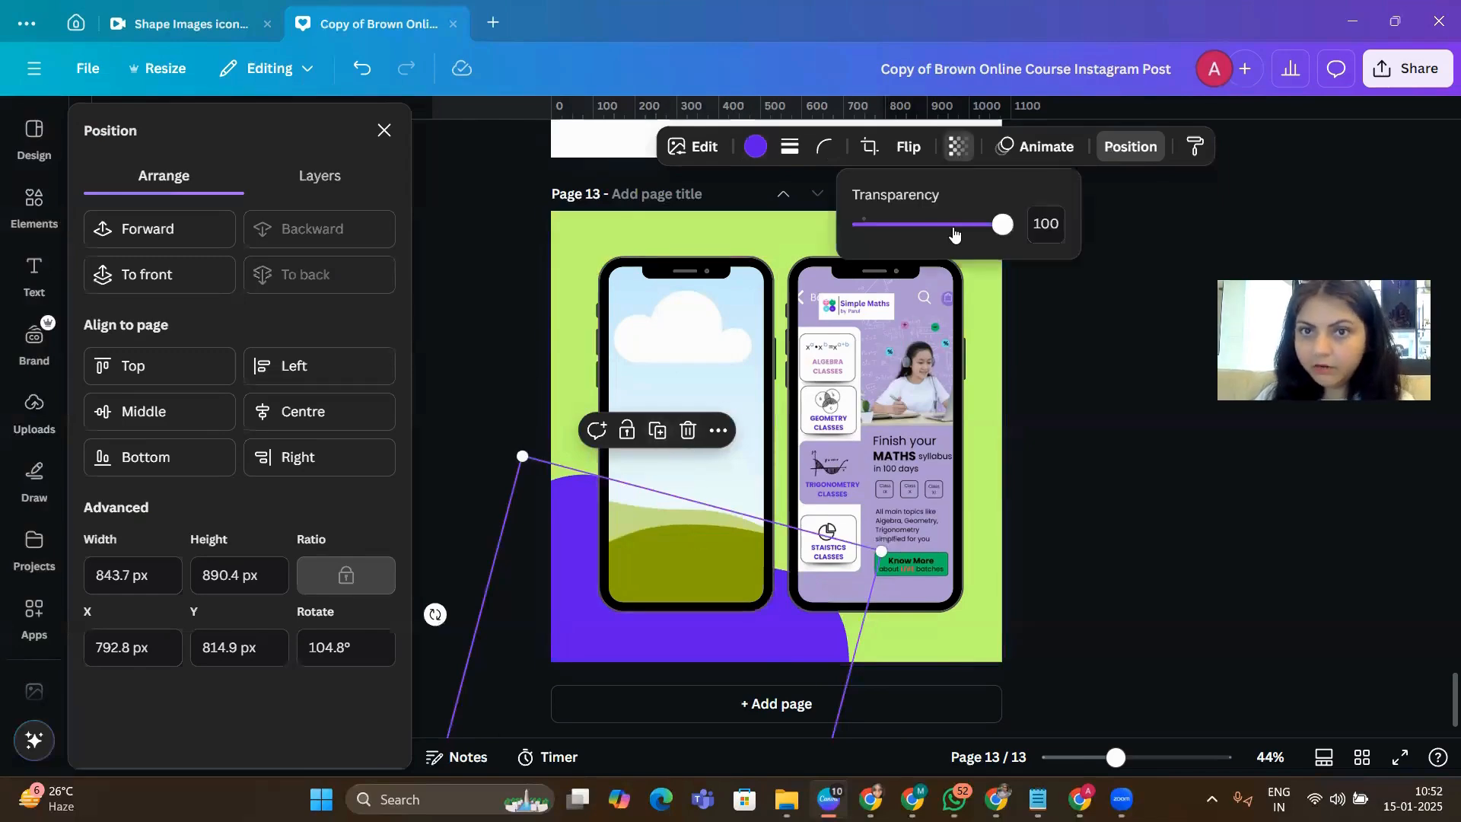
drag(993, 233, 961, 235)
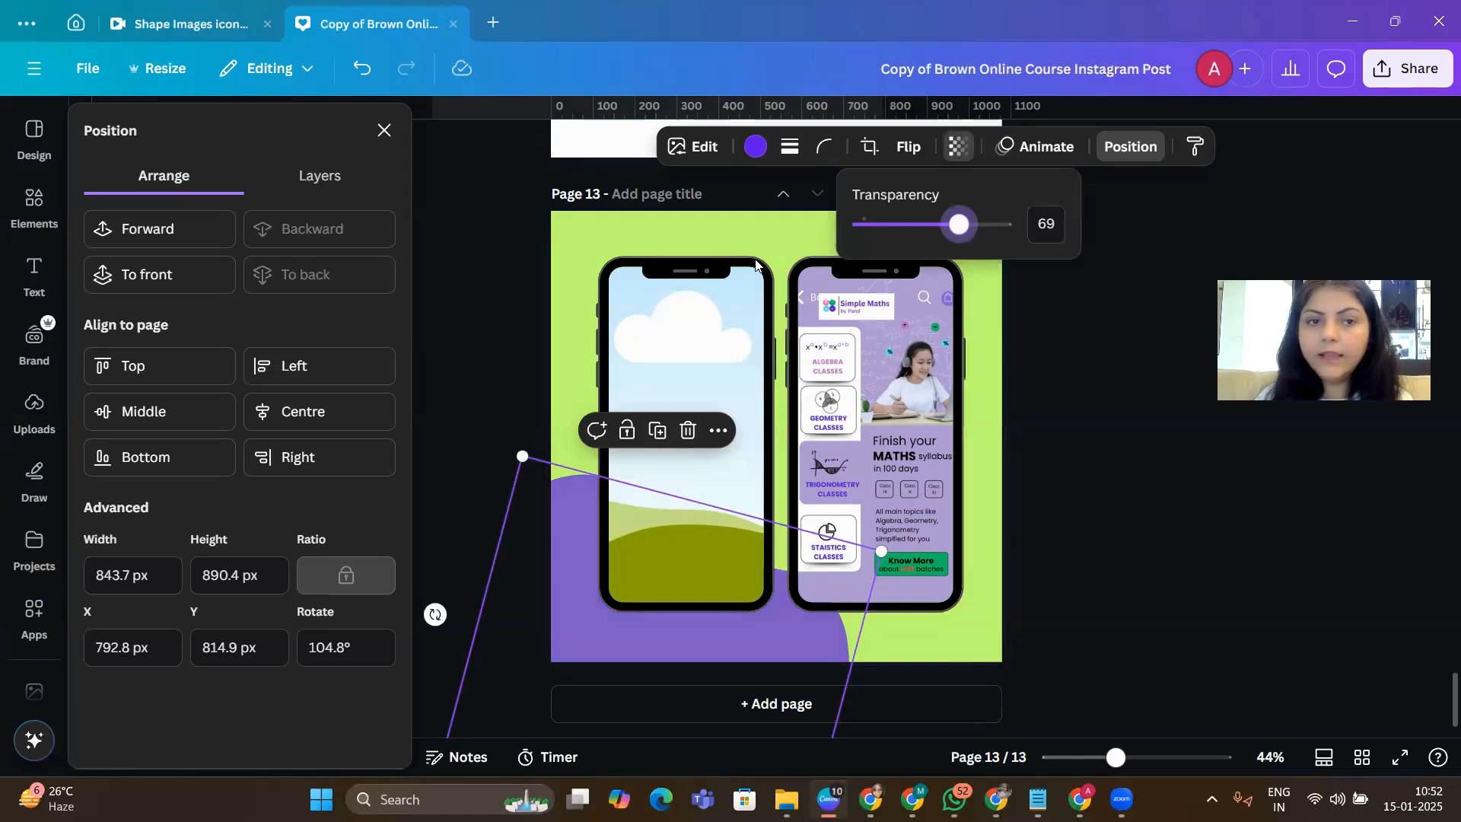
- Duplicate the purple blob and place the copy over the page's upper-right corner
click(657, 431)
drag(568, 569, 1008, 71)
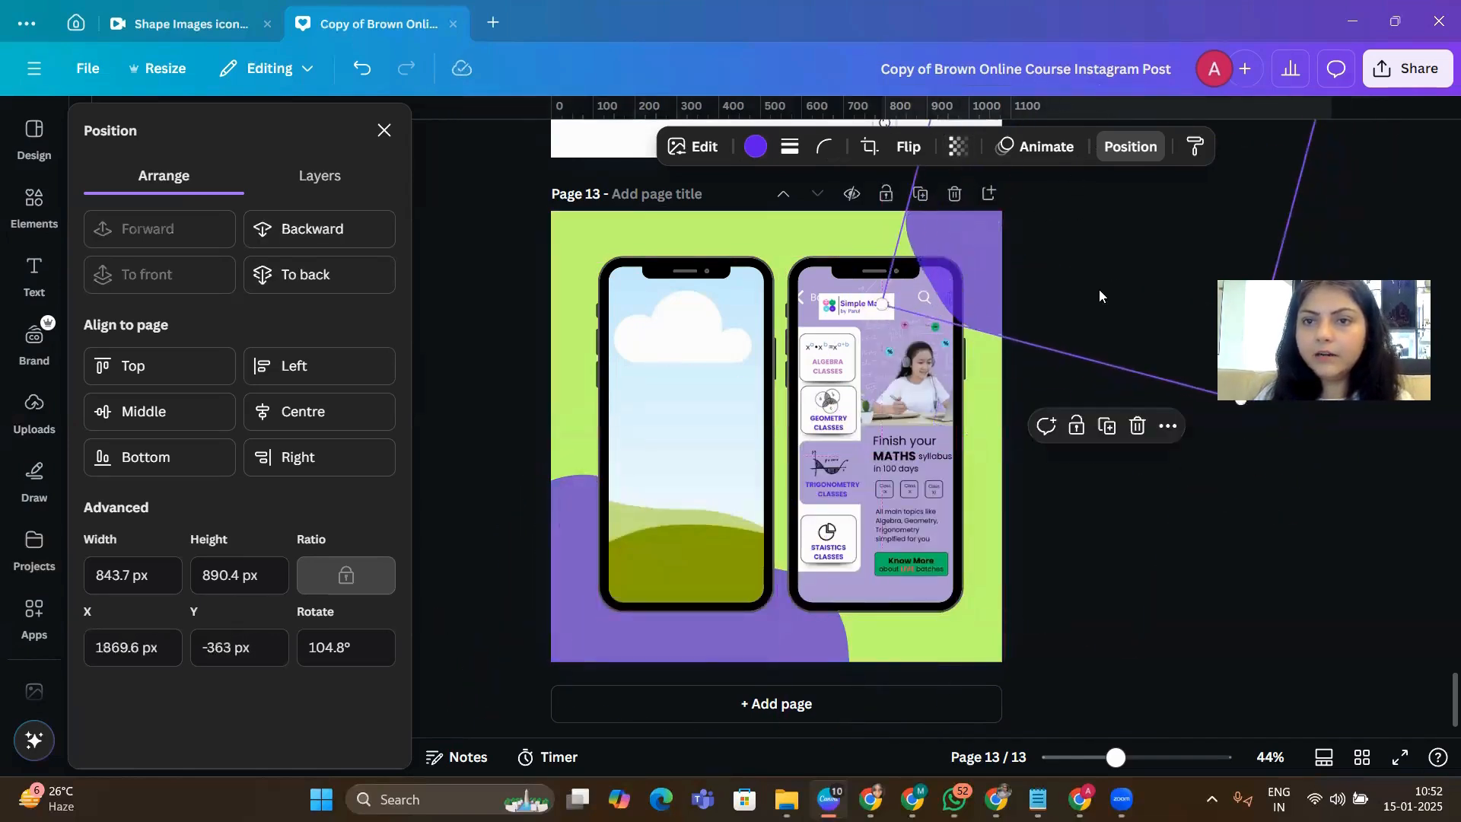
- Send the purple blob copy in the page's upper-right corner behind the phone frames
click(297, 274)
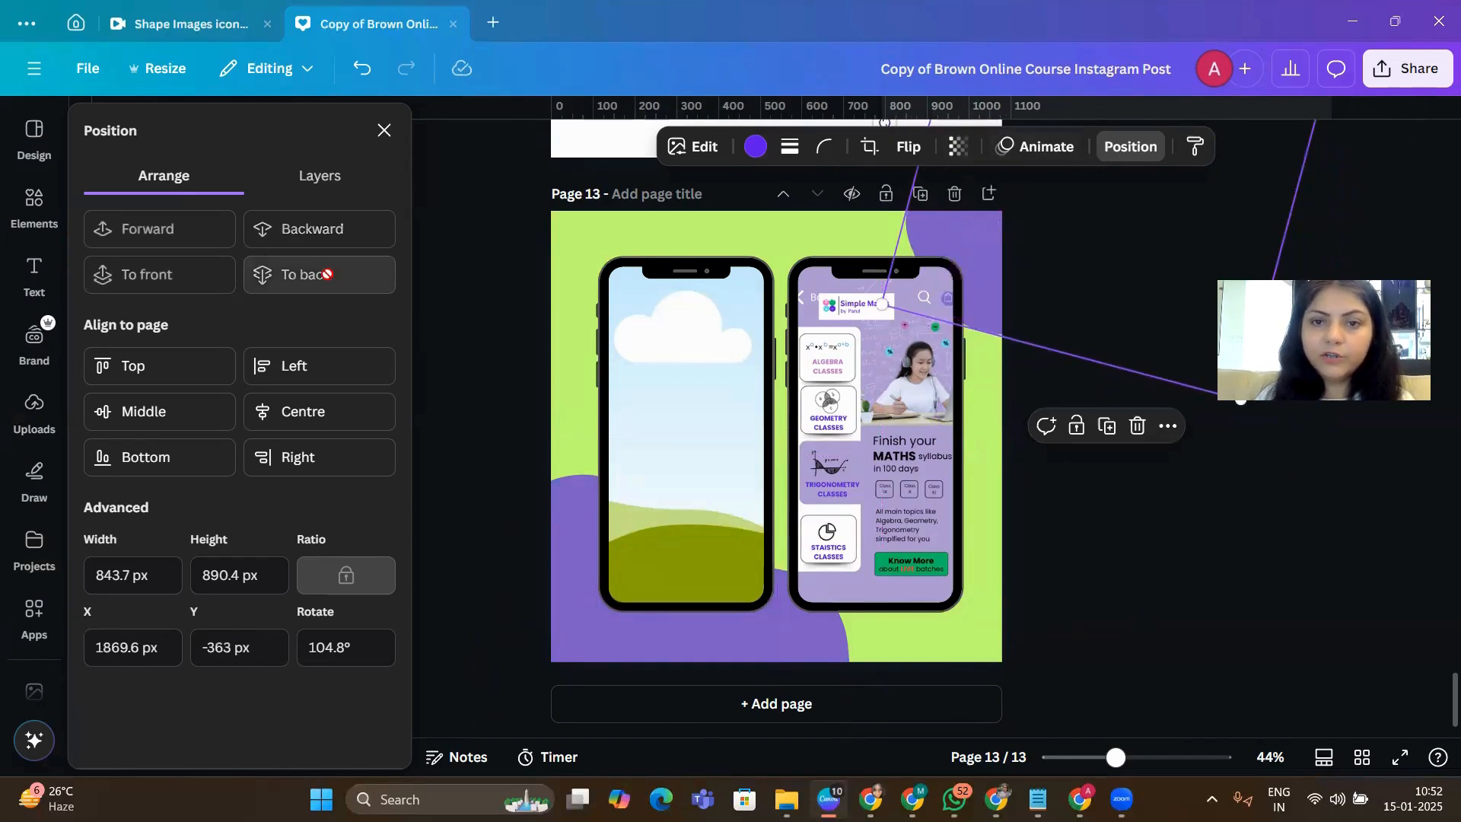
click(1042, 605)
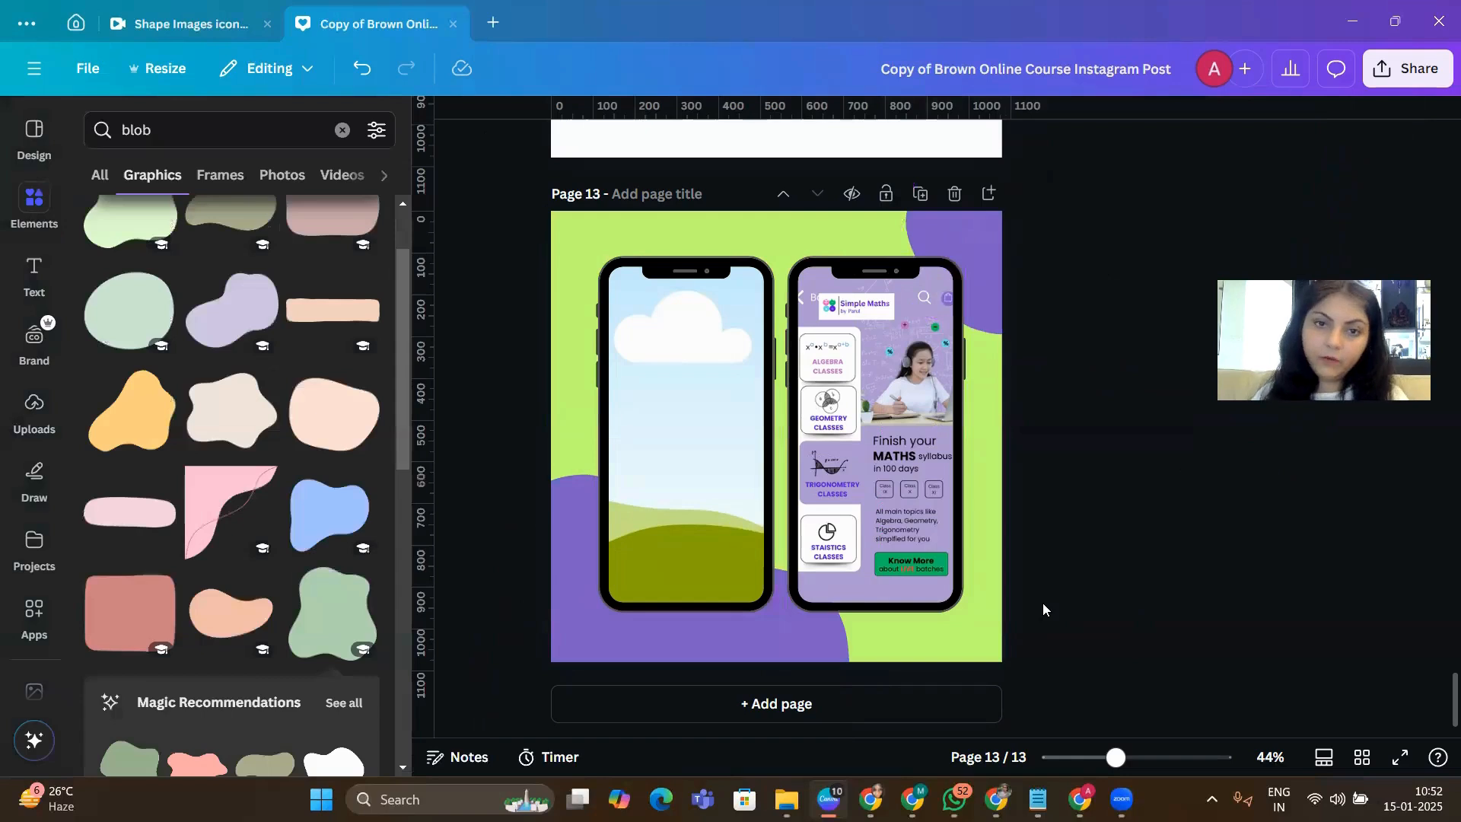
- Move both phone frames together slightly down and left, leaving space above them and centring them across the page
click(35, 411)
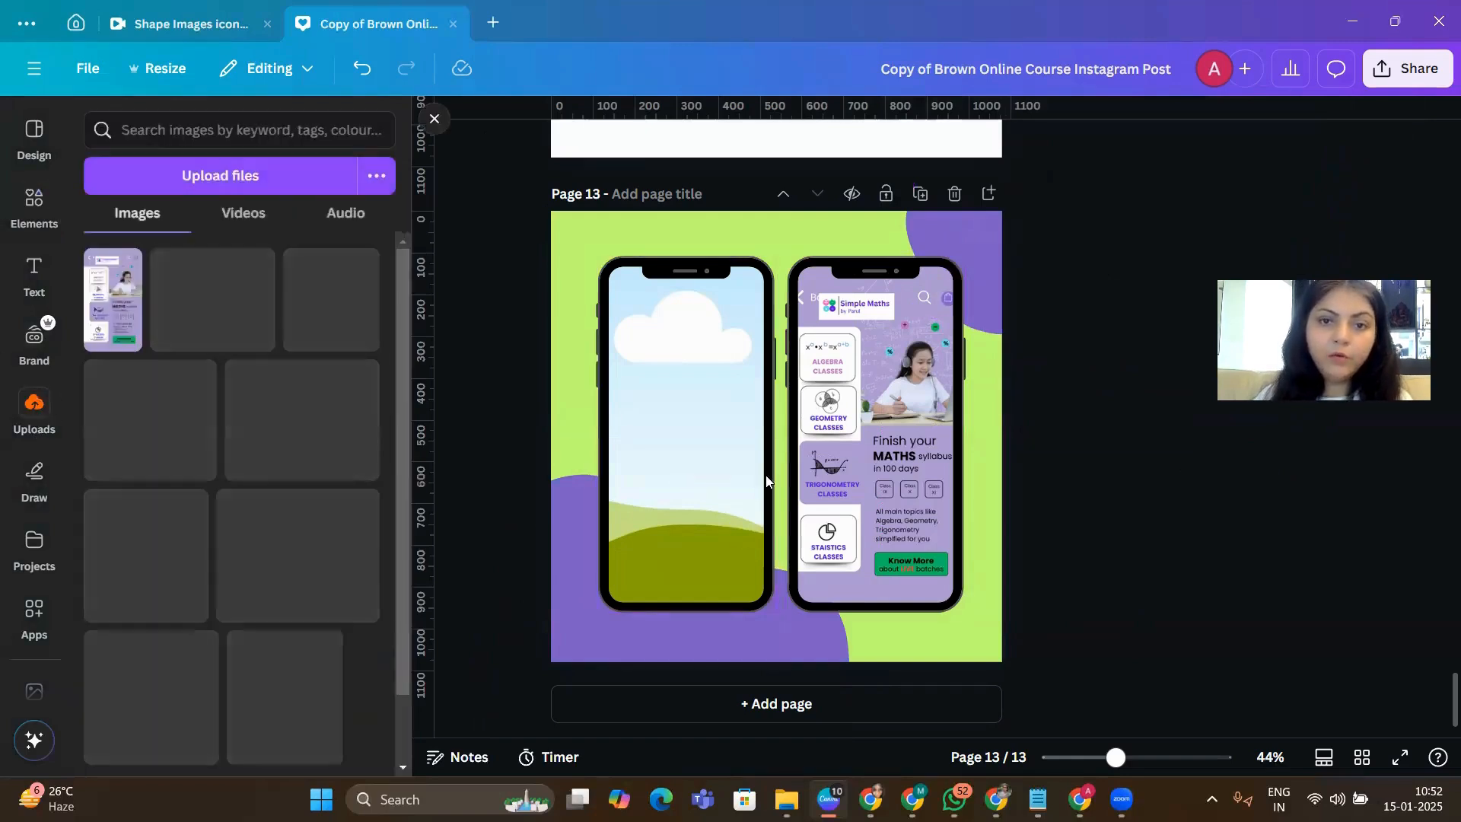
drag(1039, 451, 615, 274)
drag(789, 386, 775, 390)
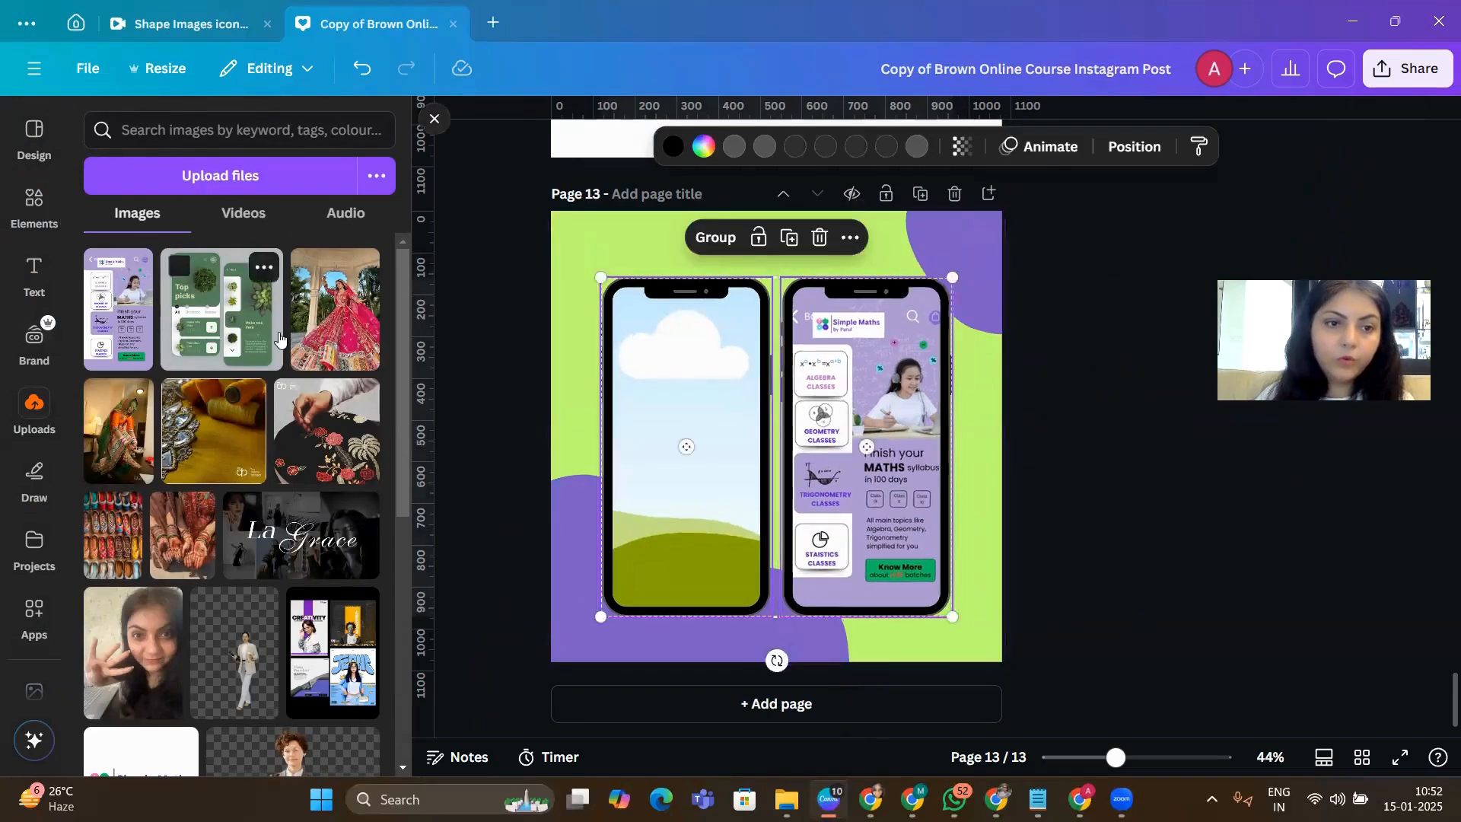
- Add the uploaded Simple Maths logo to page 13 and place it in the green area above the empty phone frame
scroll(152, 494, down, 4)
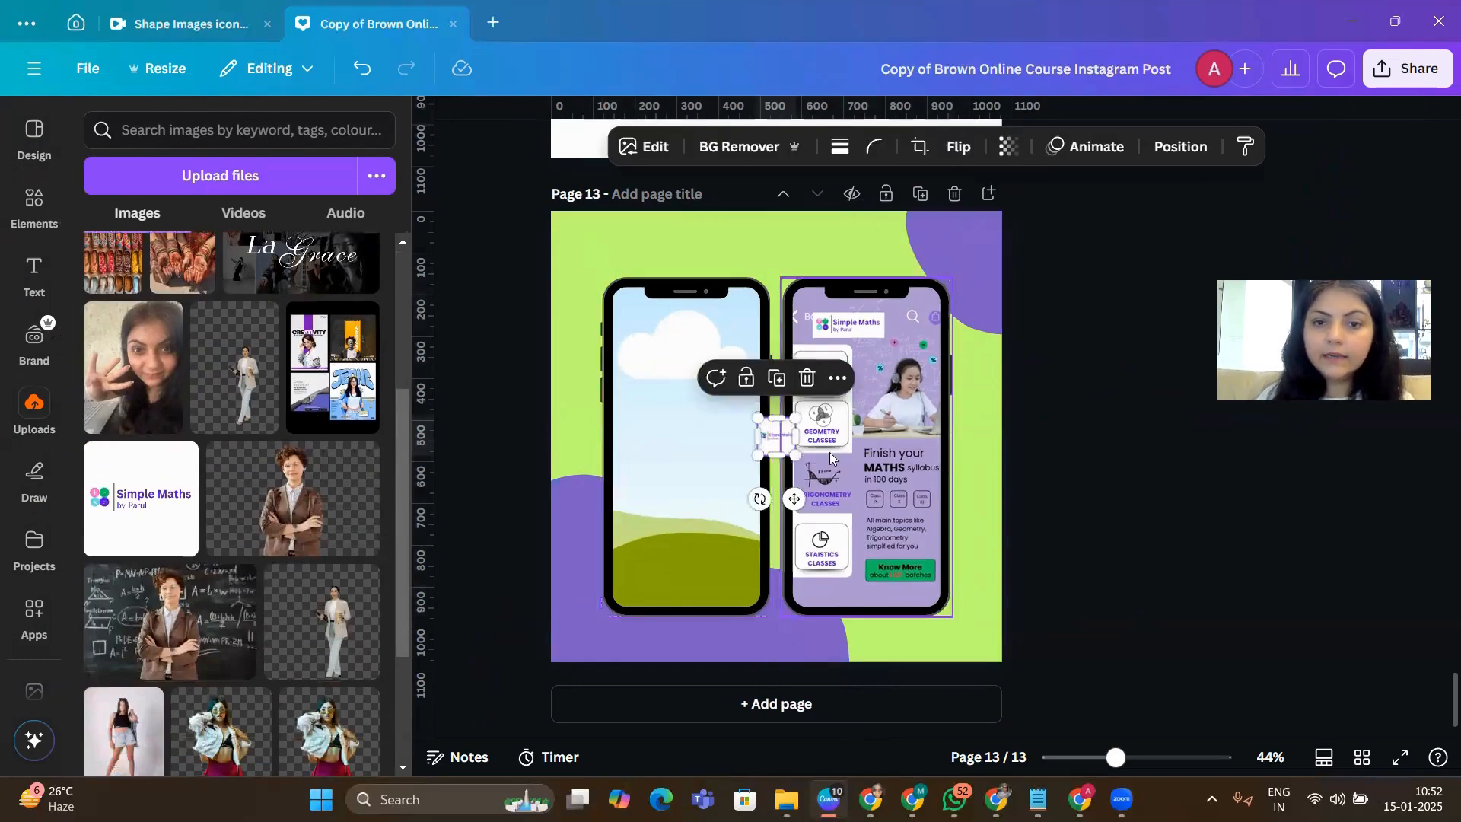
drag(783, 438, 621, 237)
drag(1112, 755, 1149, 756)
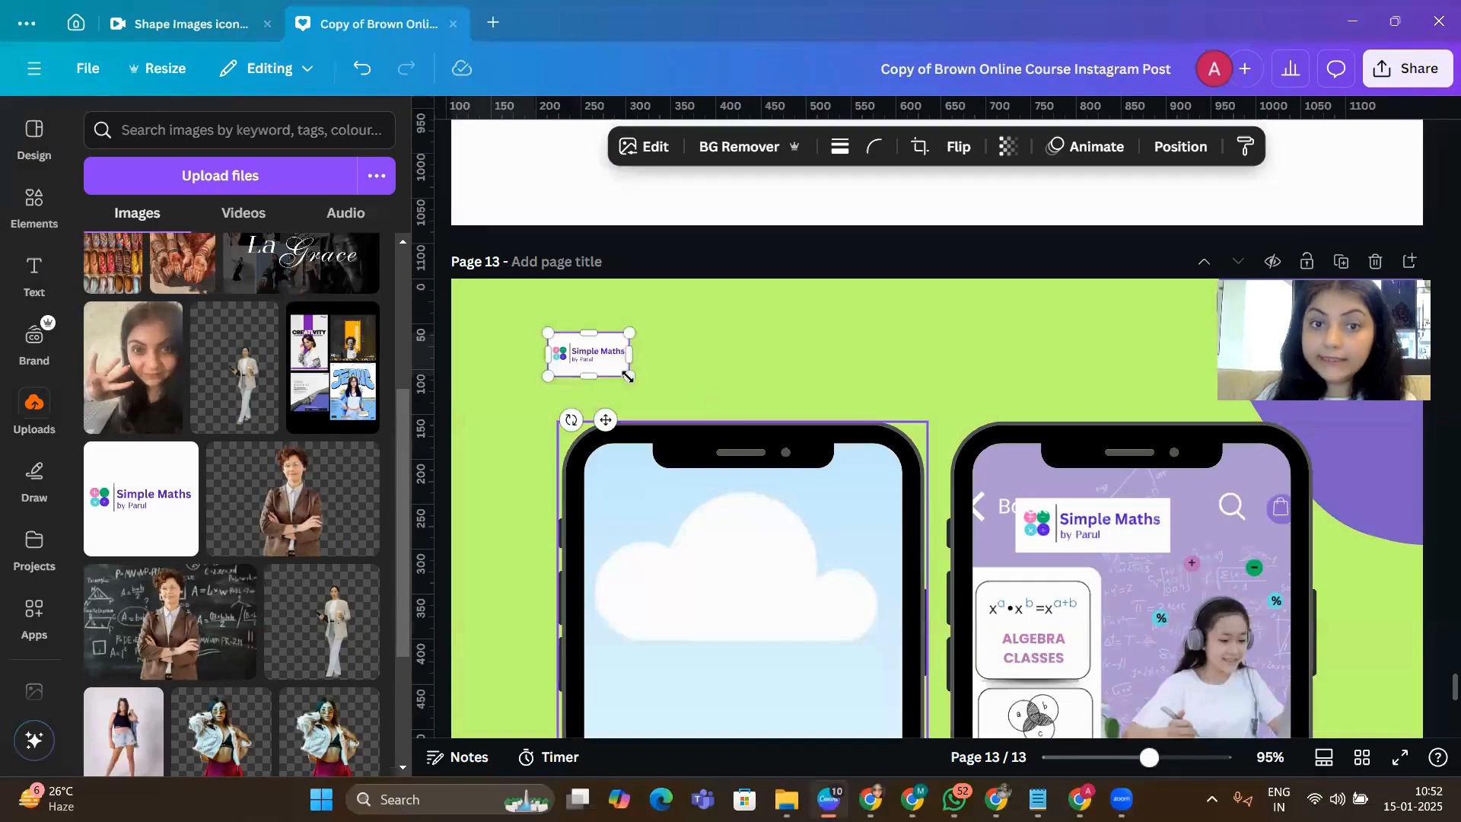
- Enlarge the Simple Maths logo above the empty phone and crop away its spare white space at the top and bottom
drag(630, 376, 788, 460)
drag(669, 454, 669, 442)
drag(668, 333, 641, 372)
click(868, 340)
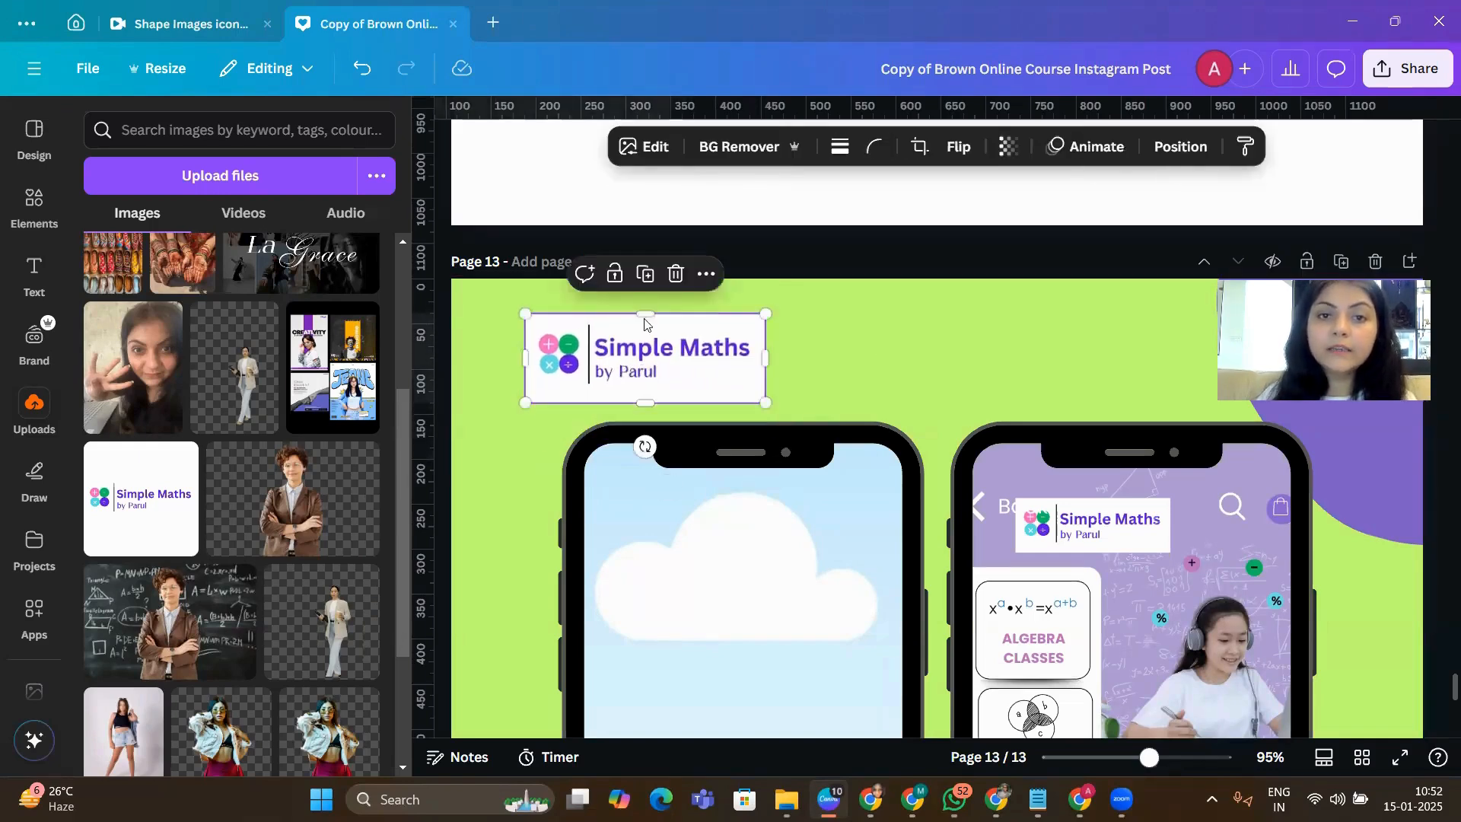
- Remove the white background from the Simple Maths logo above the empty phone and enlarge the logo further
click(732, 147)
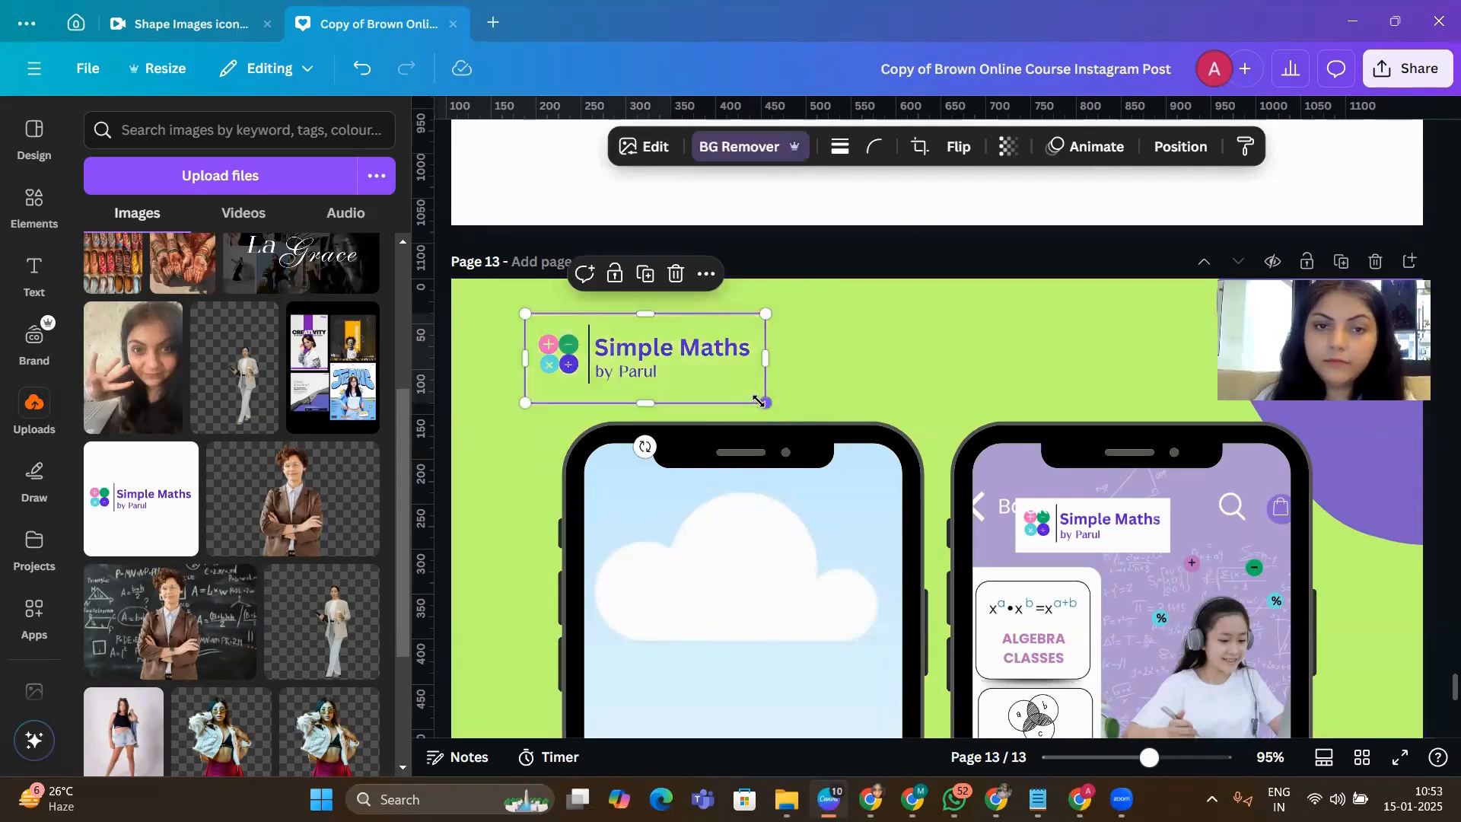
drag(766, 403, 707, 378)
click(983, 382)
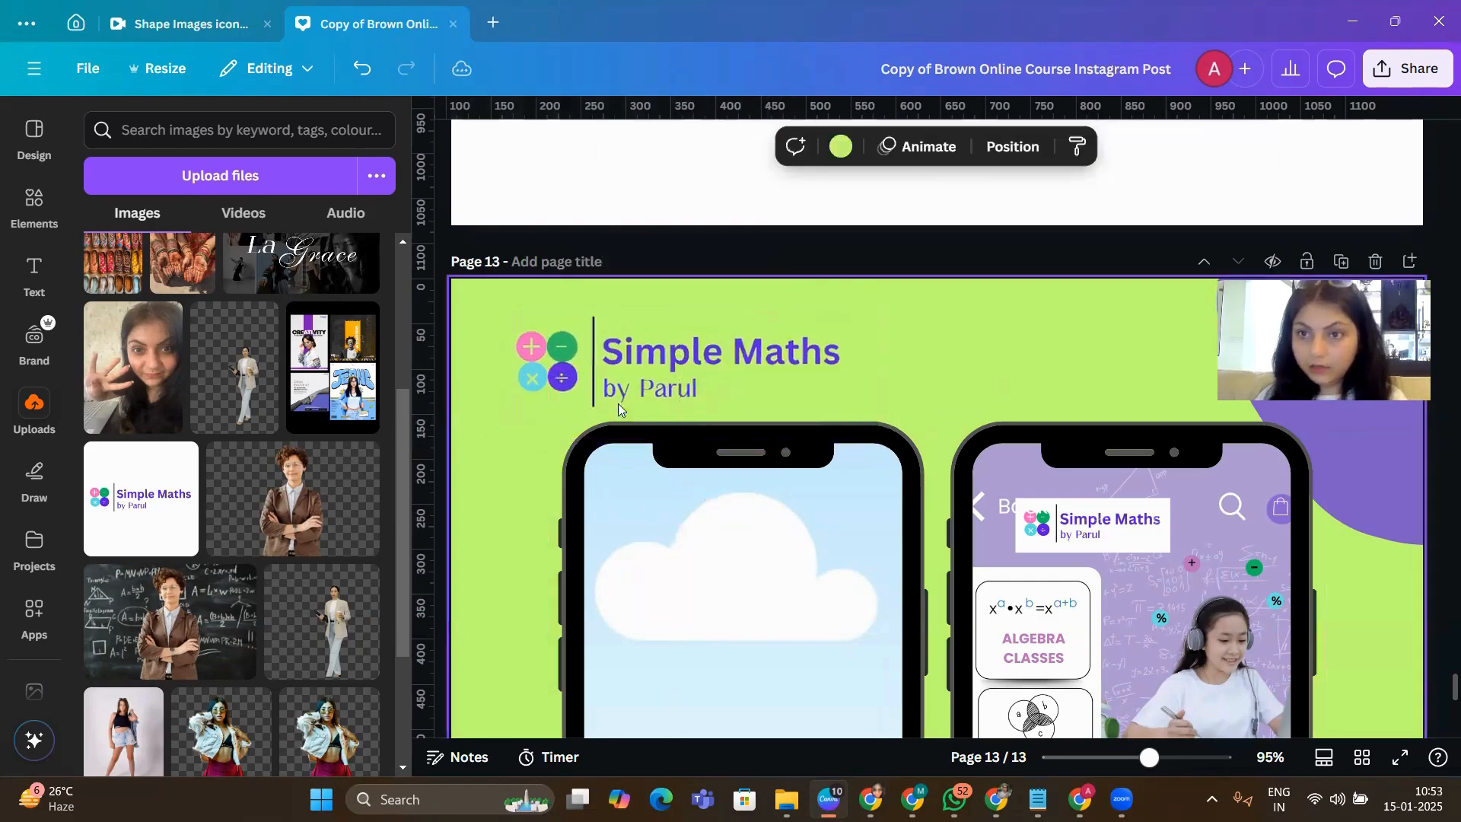
- Preview page 13 in full screen, then return to the editor
click(1400, 757)
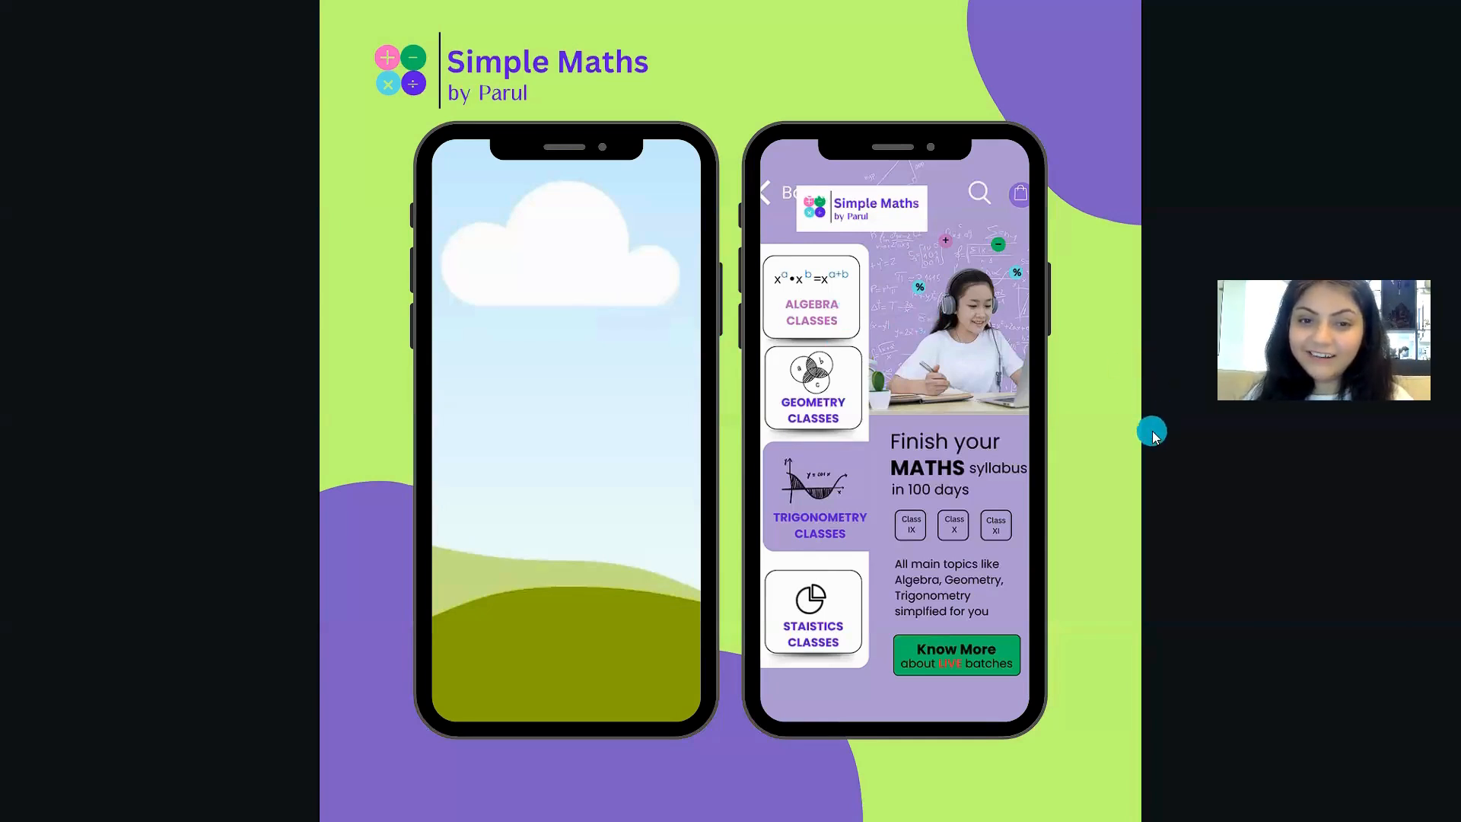
key(Escape)
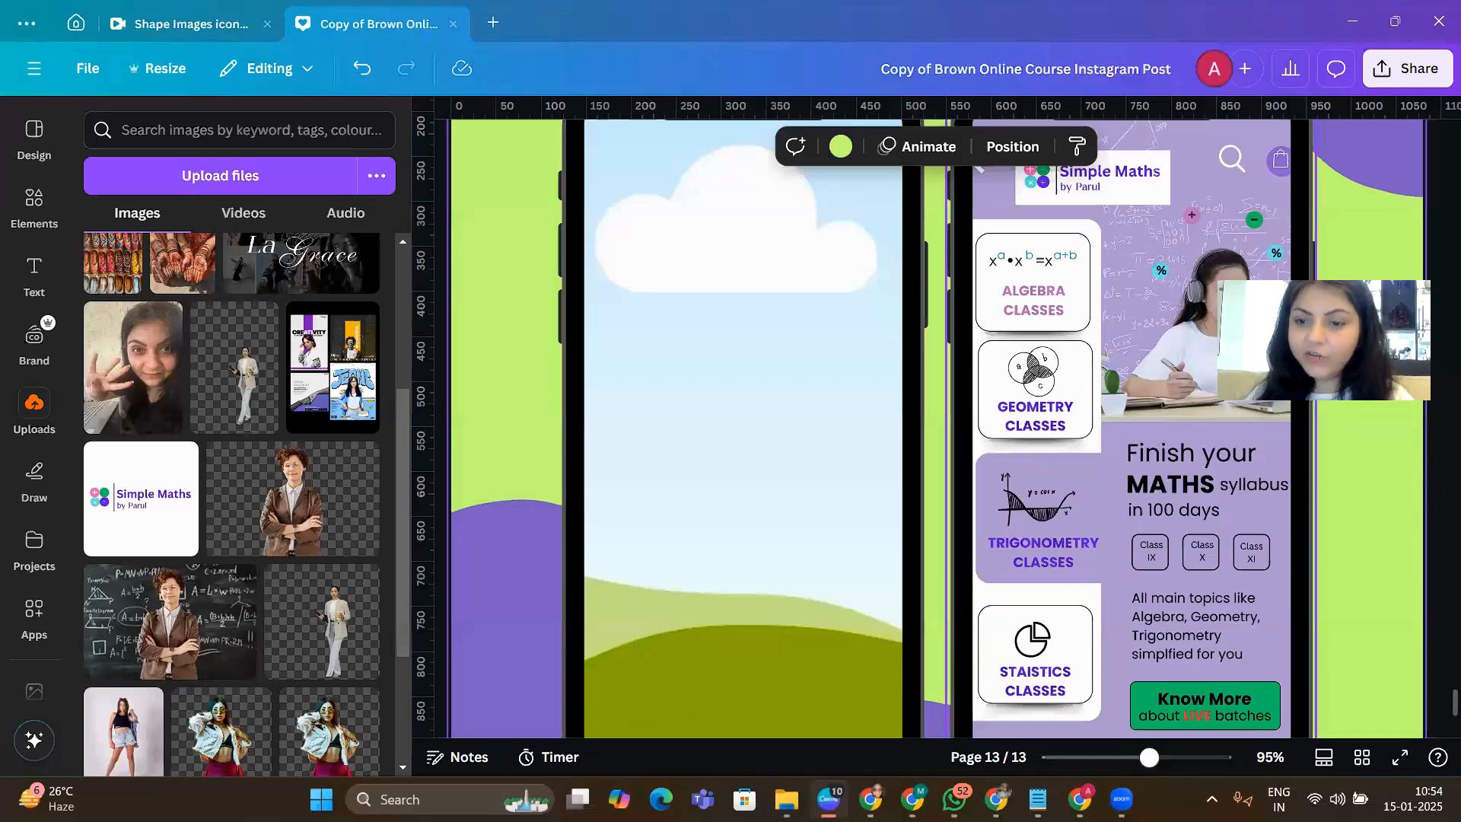